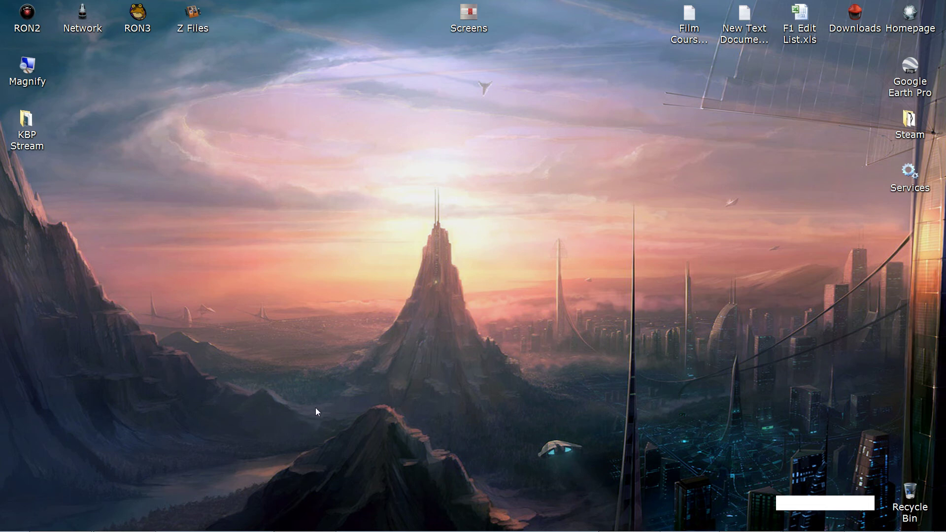
# - Switch to HitFilm Pro and open the recent project KBP Stream Tut.hfp
pyautogui.moveTo(296, 530)
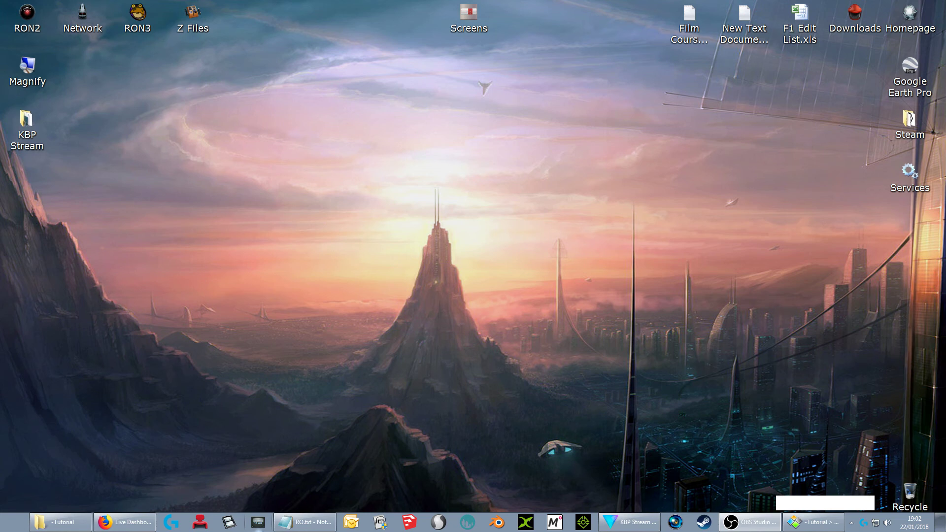
pyautogui.click(632, 523)
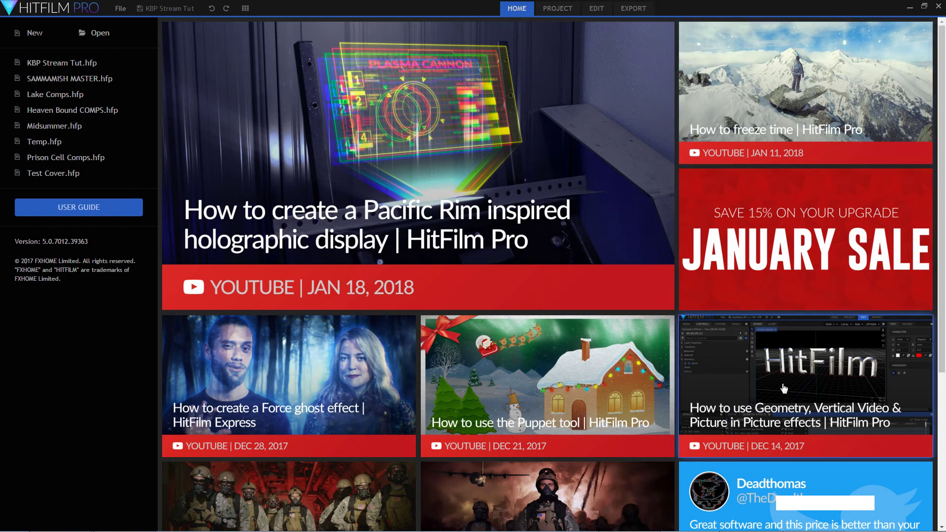
pyautogui.scroll(-3, 784, 388)
pyautogui.scroll(-6, 784, 388)
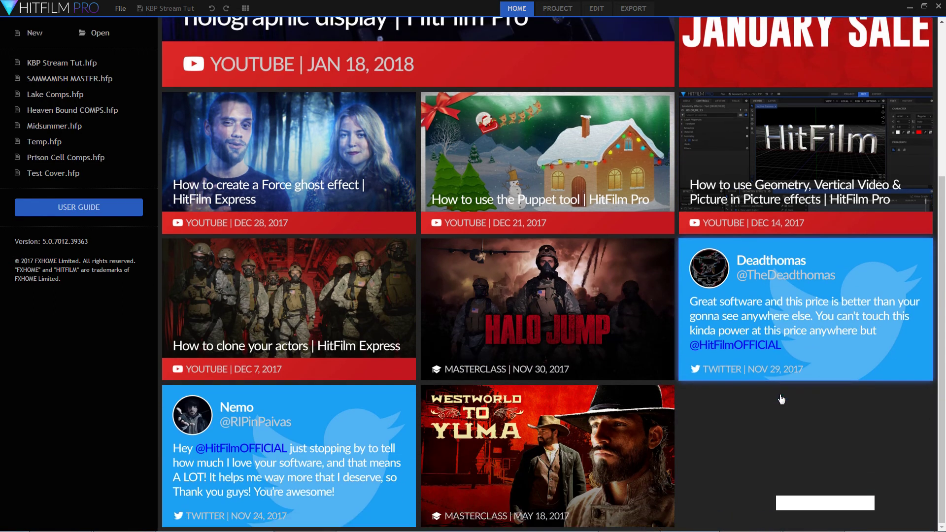
pyautogui.scroll(7, 779, 395)
pyautogui.scroll(3, 776, 411)
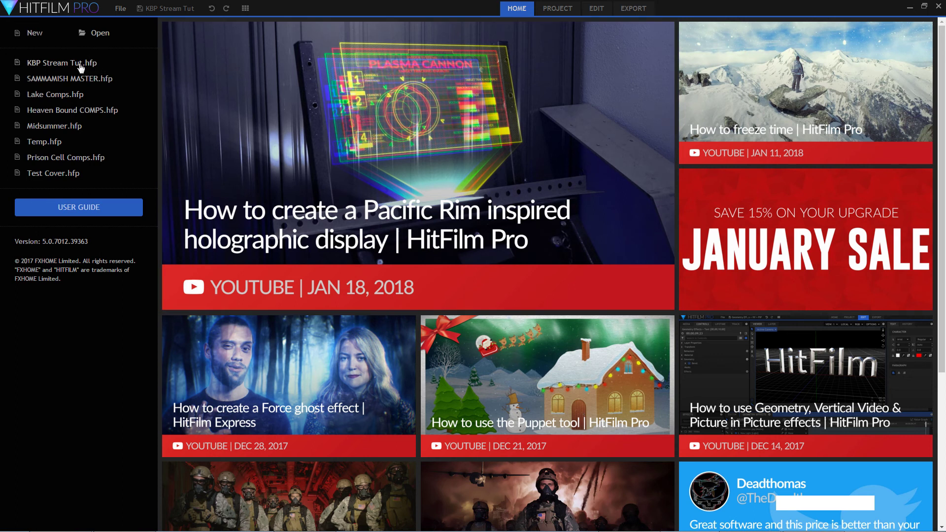
pyautogui.click(70, 63)
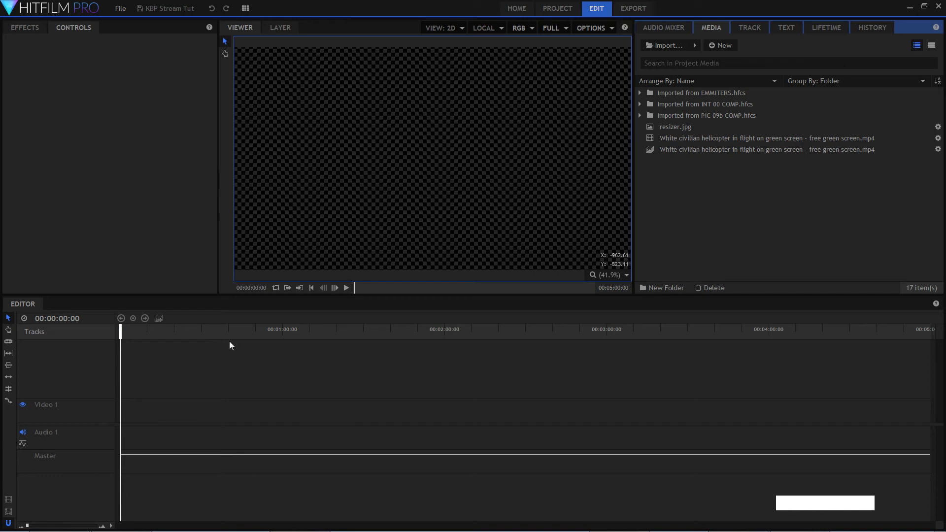
# - Look through the effects in the Lights & Flares category of the effects library
pyautogui.click(20, 23)
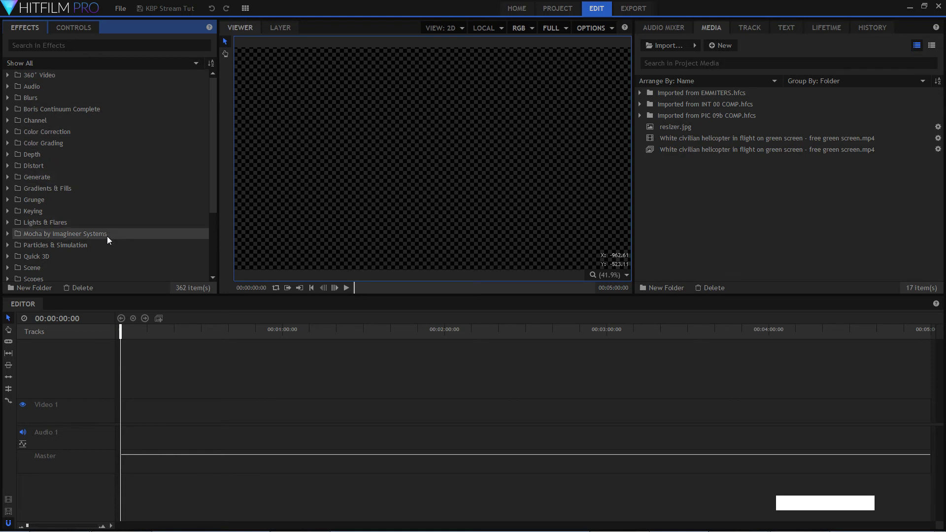
pyautogui.click(7, 222)
pyautogui.scroll(-2, 59, 231)
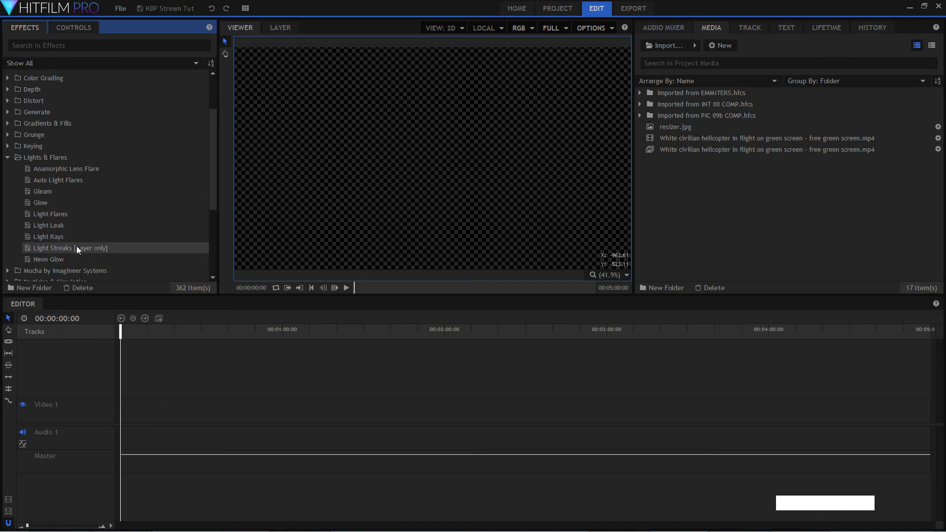
pyautogui.click(7, 158)
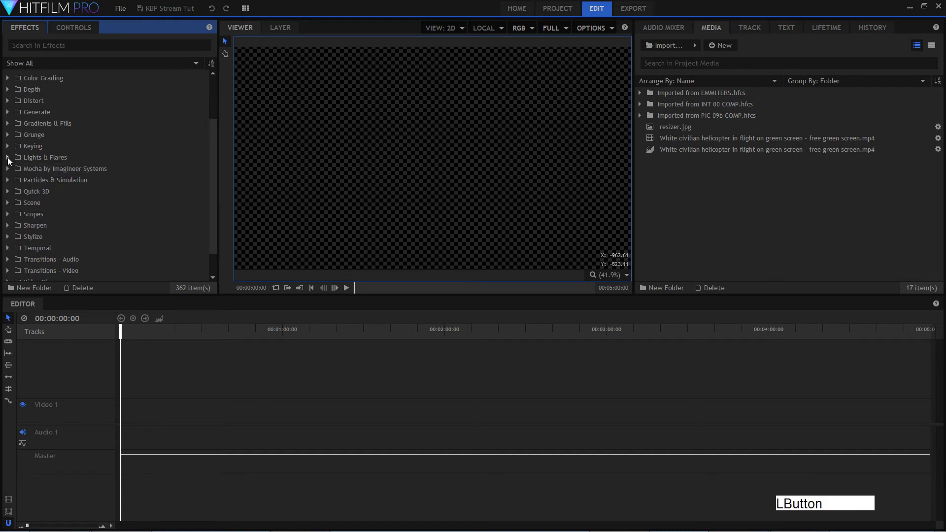
pyautogui.scroll(2, 80, 230)
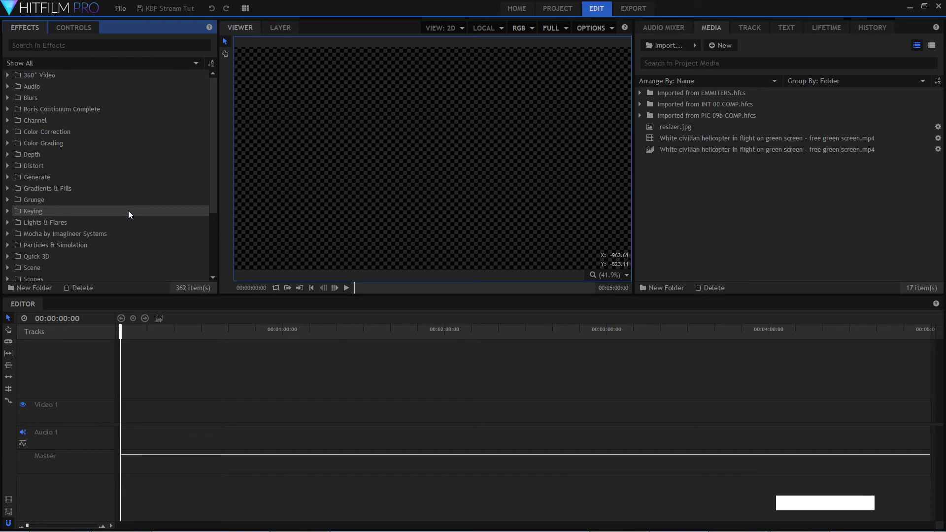
# - Look through the BCC 3D Objects effects inside the Boris Continuum Complete category
pyautogui.click(8, 110)
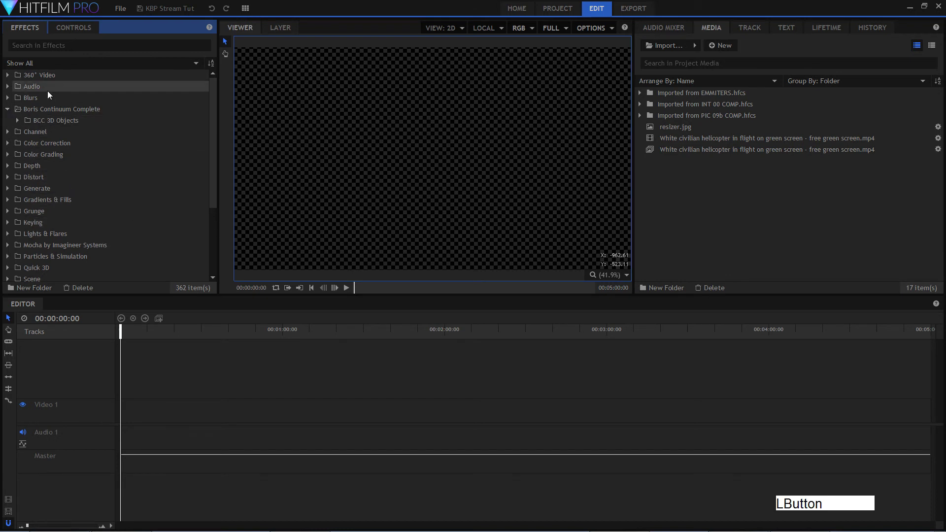
pyautogui.click(18, 121)
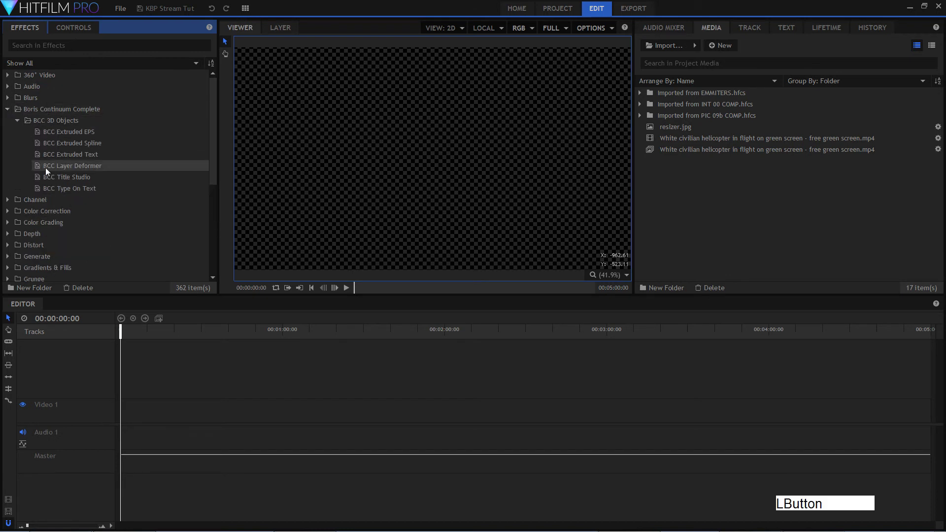
pyautogui.click(7, 110)
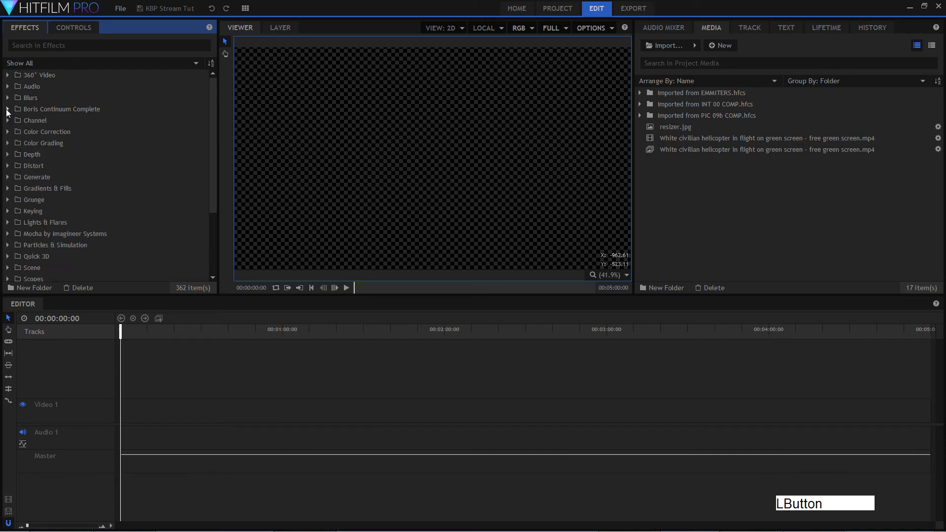
pyautogui.click(34, 111)
pyautogui.click(68, 58)
# - Open the PIC 09b COMP composite shot from the folder imported from PIC 09b COMP.hfcs
pyautogui.click(735, 186)
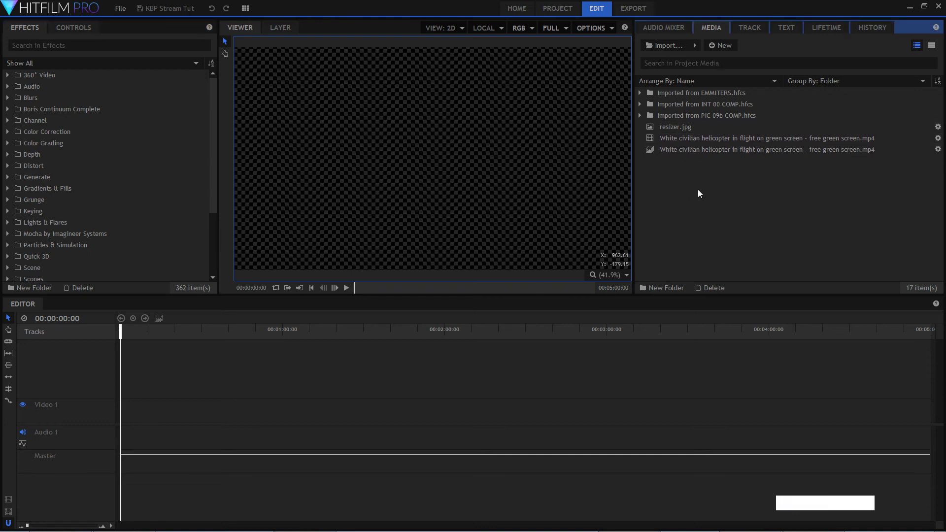
pyautogui.doubleClick(689, 115)
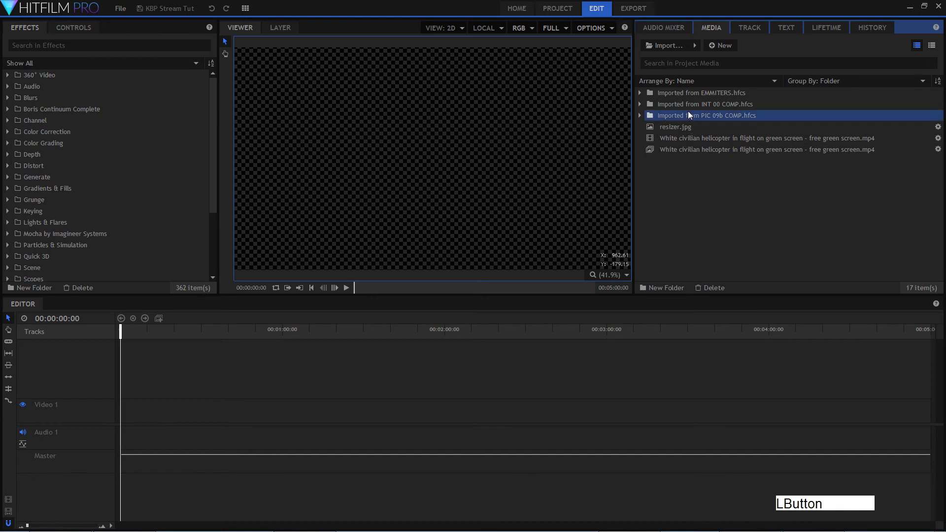
pyautogui.doubleClick(695, 138)
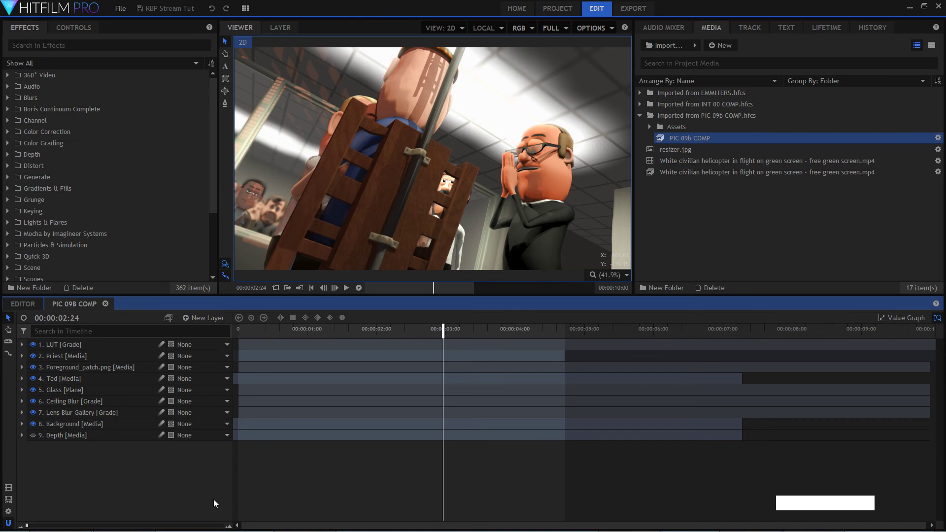
# - Hide all layers above Background, from LUT to Lens Blur Gallery, and list the Background layer's effects
pyautogui.moveTo(32, 413); pyautogui.dragTo(31, 346)
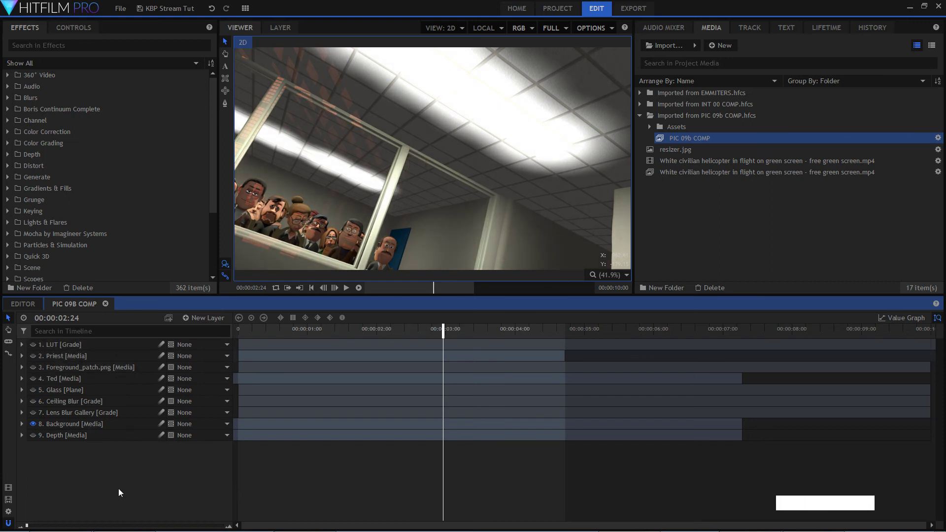
pyautogui.click(22, 425)
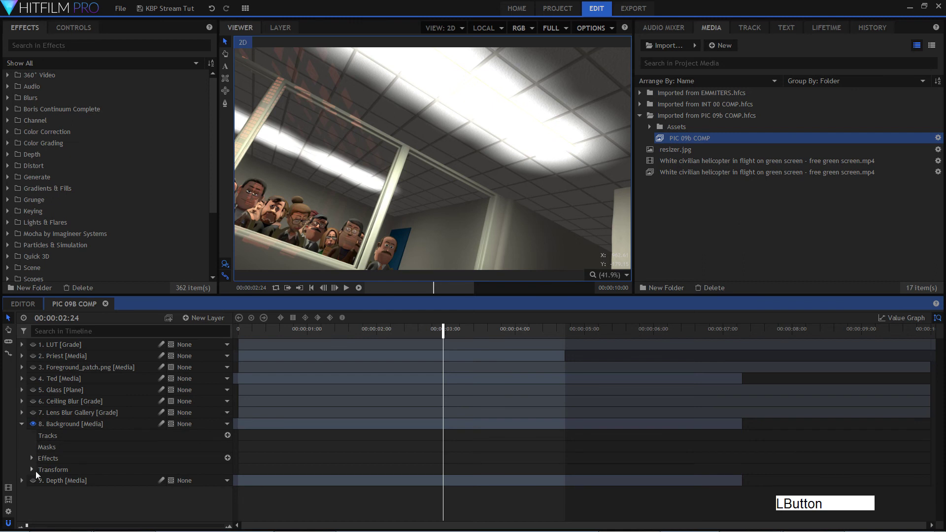
pyautogui.click(32, 458)
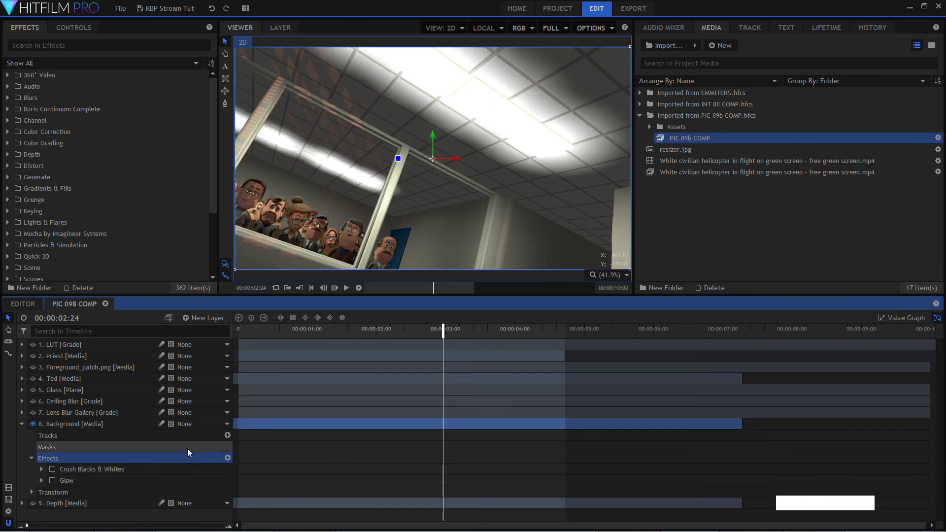
# - Move the playhead to 00:00:00:00, hide the Background layer and make the Depth layer visible on its own
pyautogui.moveTo(381, 332); pyautogui.dragTo(238, 330)
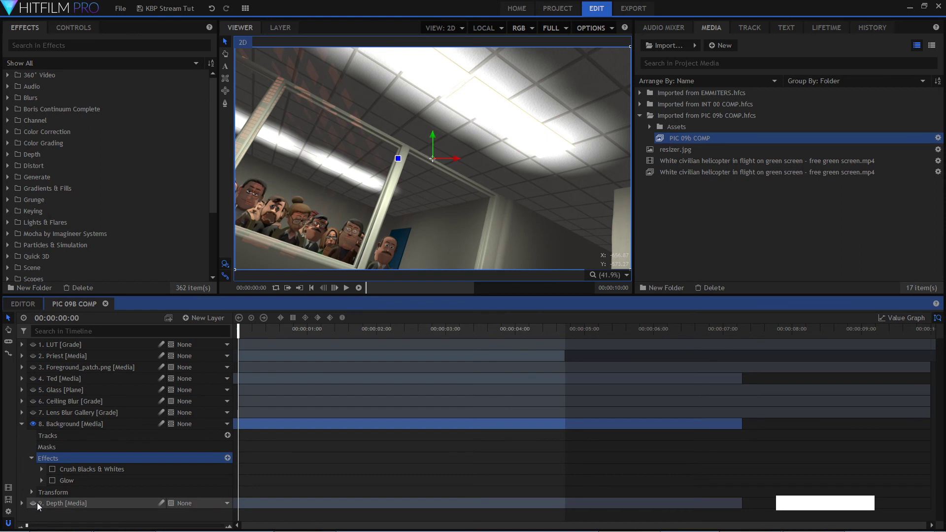
pyautogui.click(32, 424)
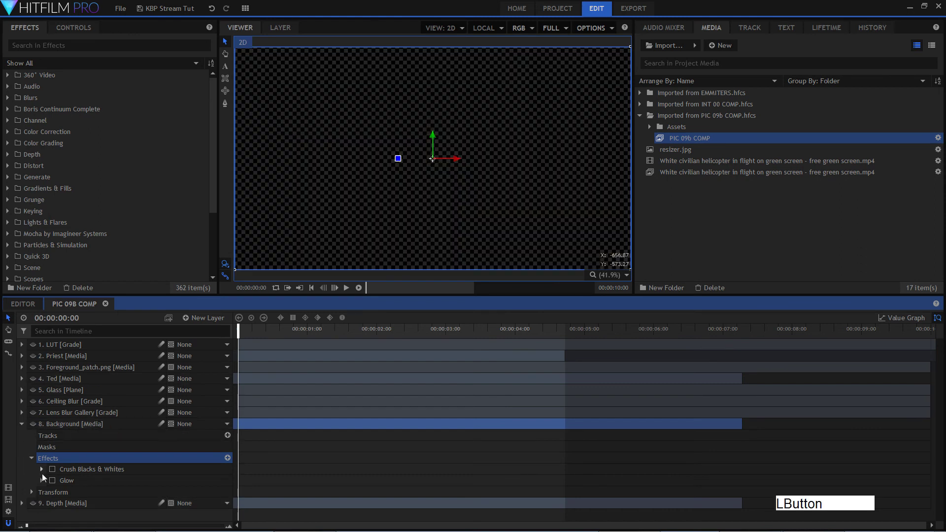
pyautogui.click(33, 503)
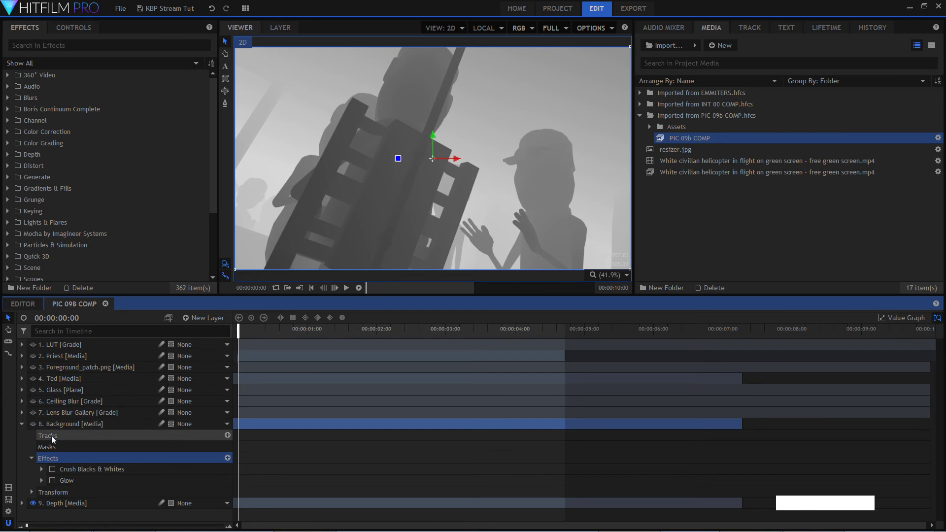
# - Show the Background layer again and enable its Crush Blacks & Whites and Glow effects
pyautogui.click(33, 424)
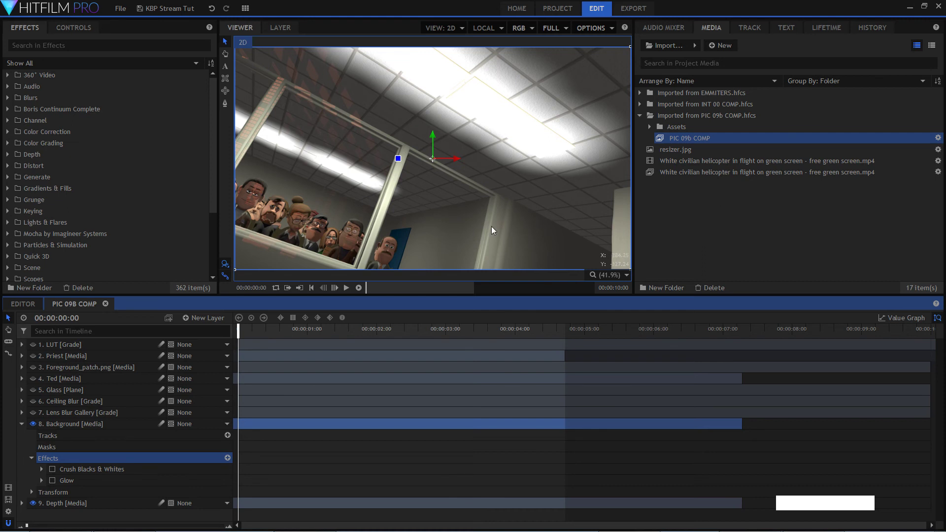
pyautogui.click(52, 470)
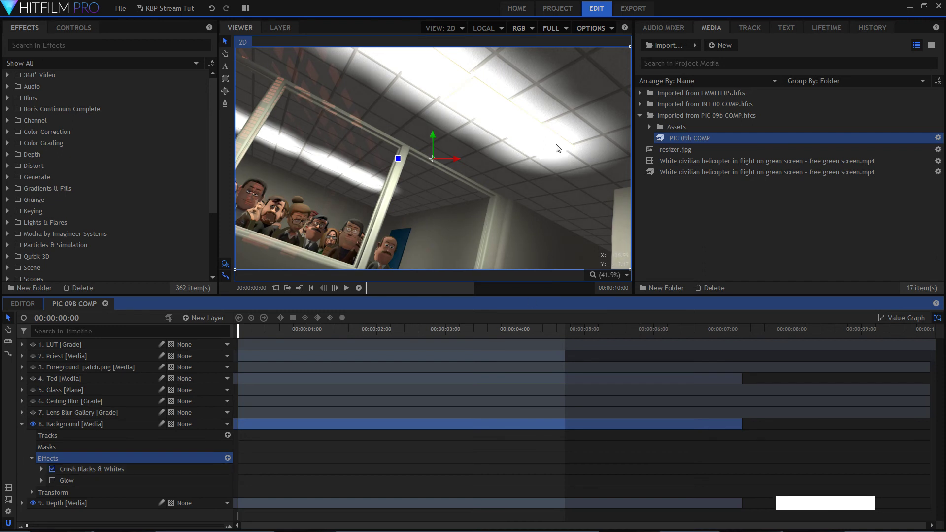
pyautogui.click(53, 481)
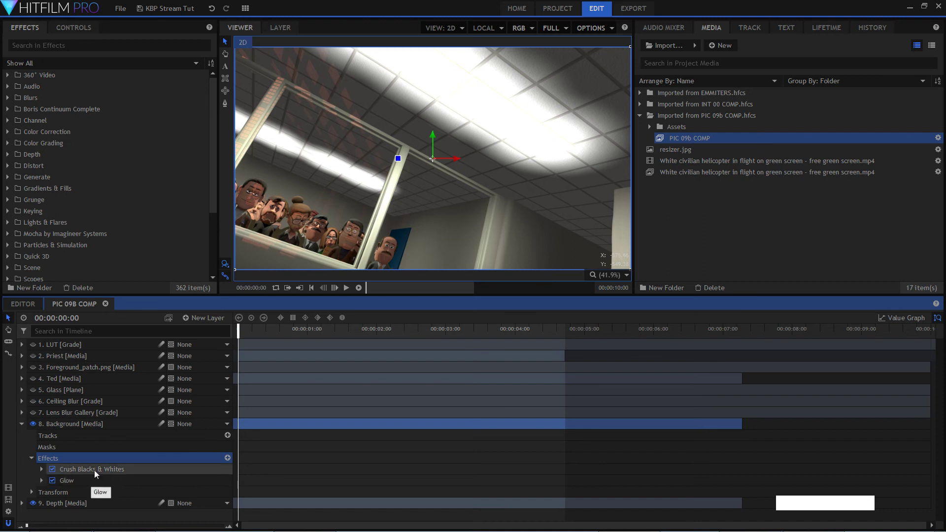
# - Make the Lens Blur Gallery grade layer visible and select its mask to display the outline in the viewer
pyautogui.click(32, 413)
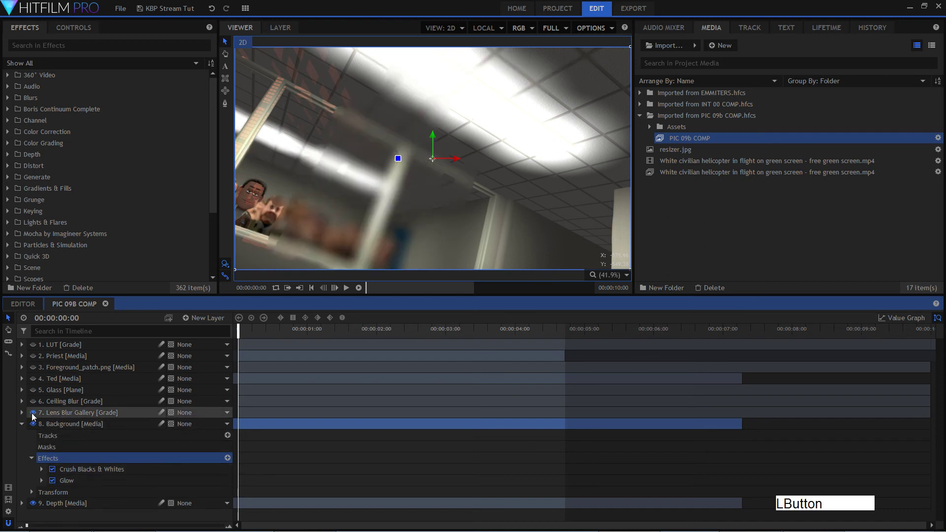
pyautogui.click(22, 412)
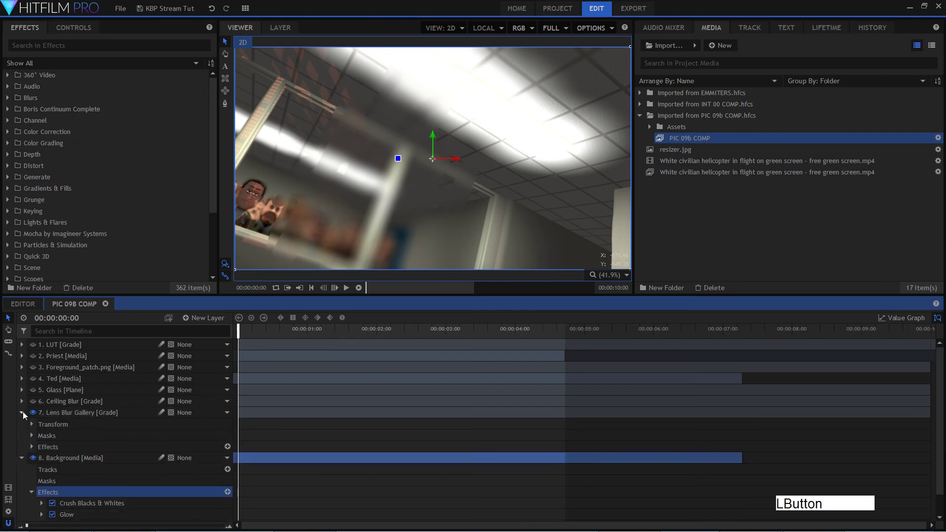
pyautogui.click(91, 412)
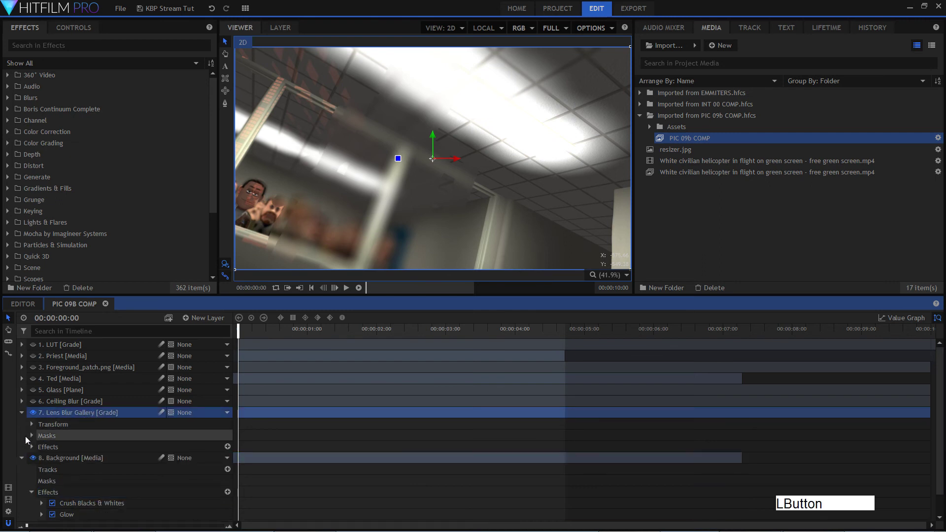
pyautogui.click(31, 436)
pyautogui.click(83, 447)
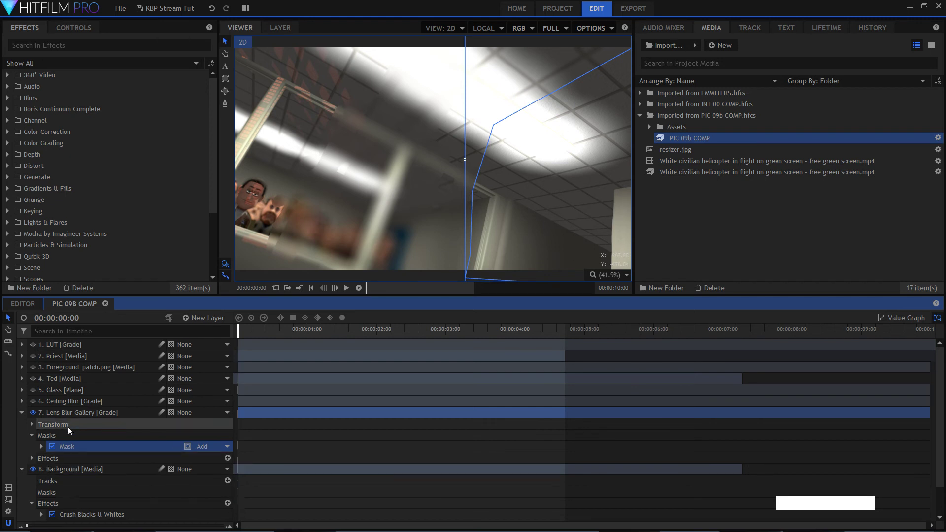
# - Try inverting the Lens Blur Gallery layer's mask, restore it and collapse the layer
pyautogui.click(188, 447)
pyautogui.click(188, 446)
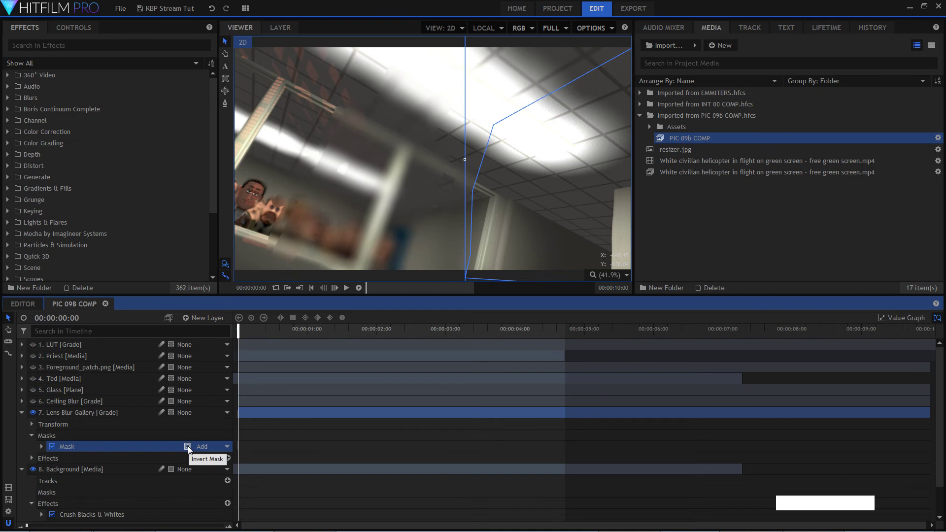
pyautogui.click(22, 413)
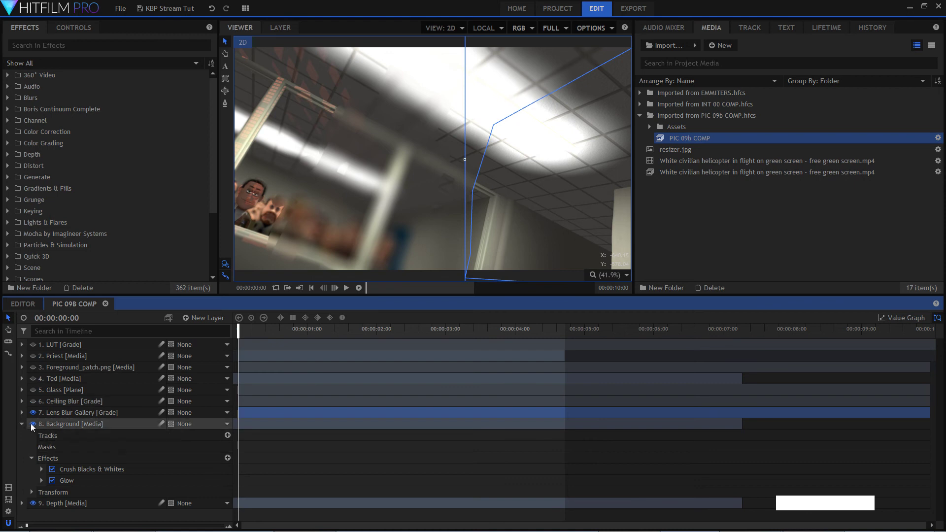
# - Make the Glass plane layer visible and select each of its three masks in turn to view their outlines
pyautogui.click(34, 392)
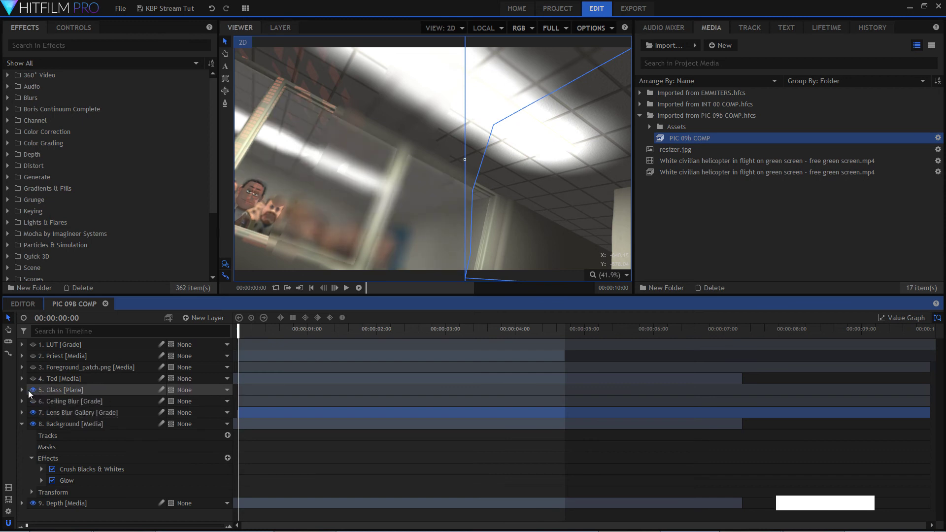
pyautogui.click(24, 389)
pyautogui.click(32, 400)
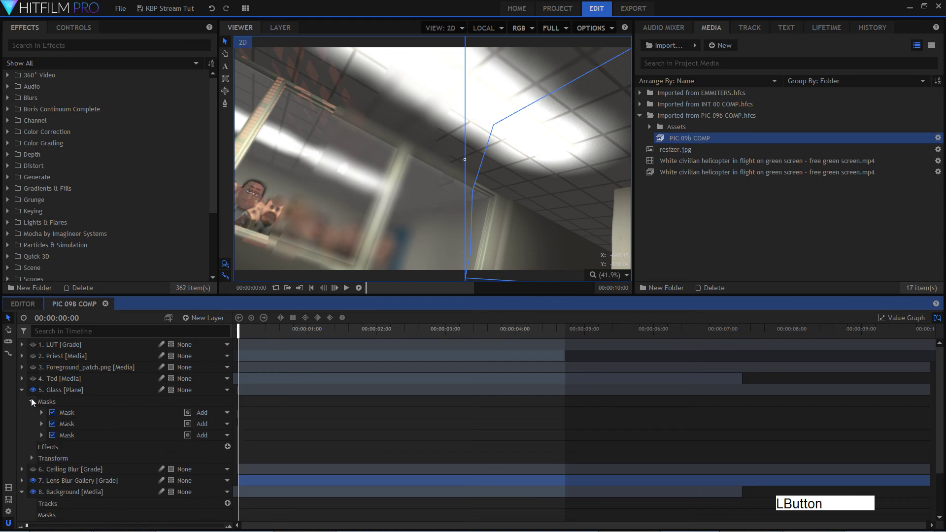
pyautogui.click(63, 411)
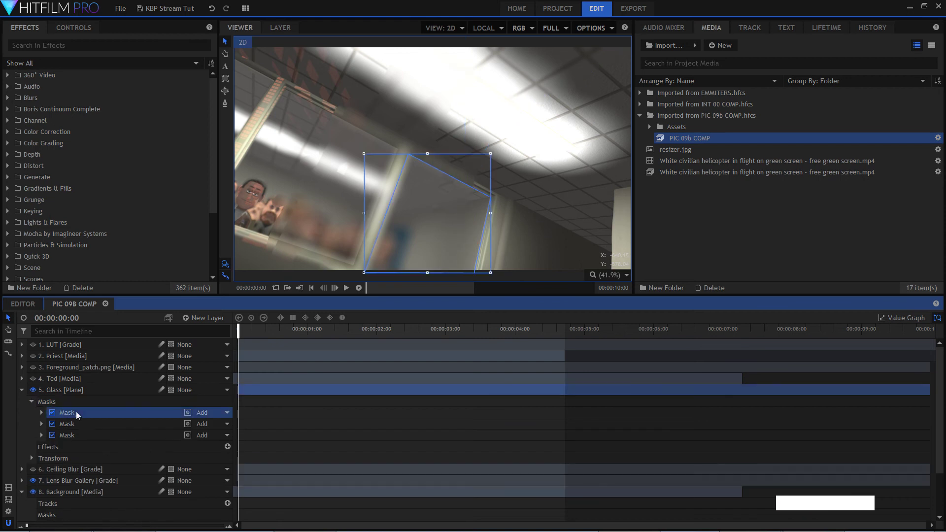
pyautogui.click(85, 423)
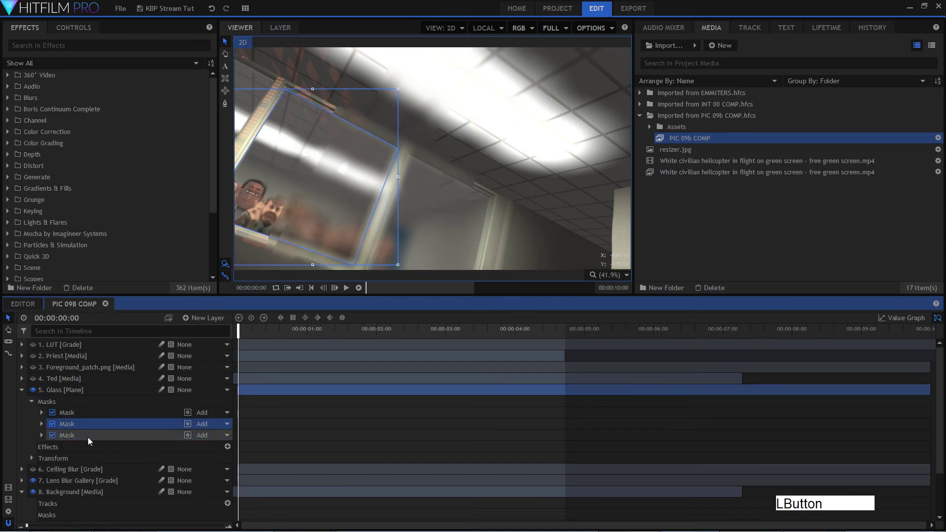
pyautogui.click(86, 435)
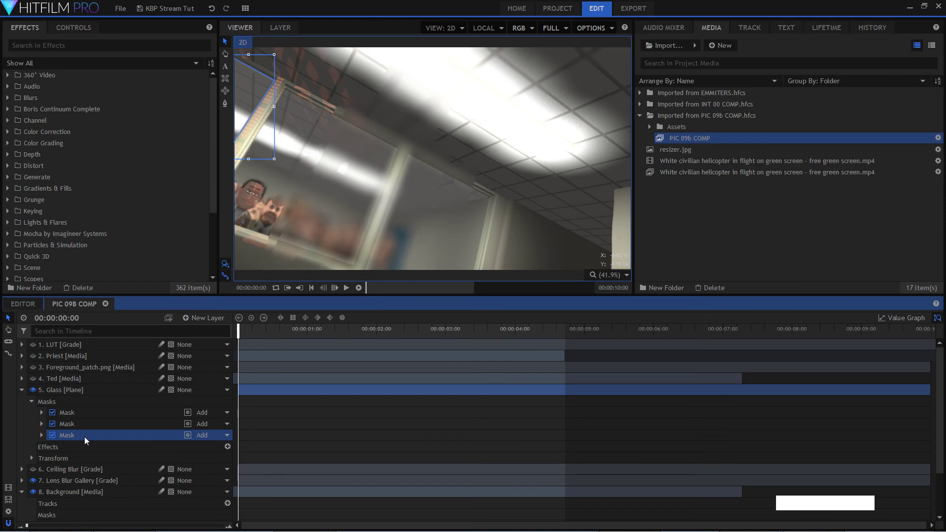
# - Select the Glass plane's second mask and inspect its outline around the gallery window up close
pyautogui.scroll(-1, 282, 213)
pyautogui.moveTo(276, 80); pyautogui.dragTo(334, 154)
pyautogui.click(111, 424)
pyautogui.scroll(-3, 287, 237)
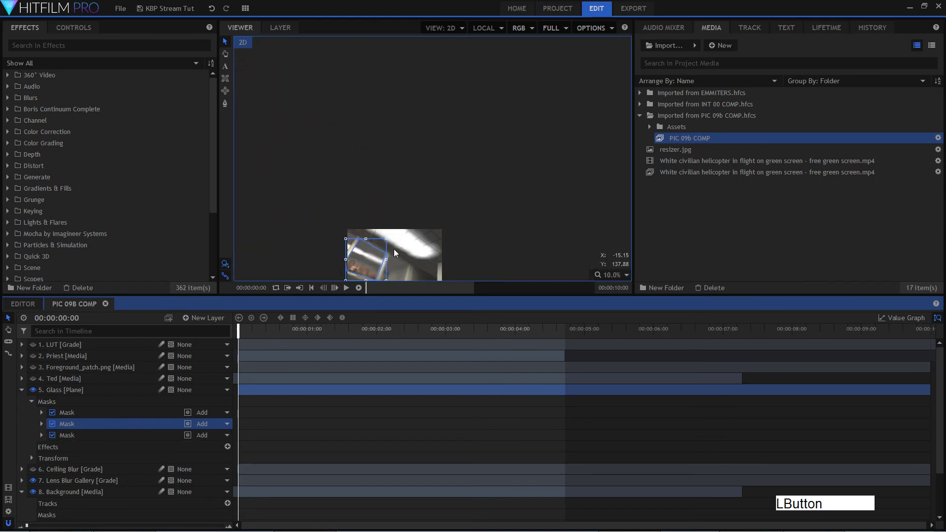
pyautogui.scroll(2, 388, 262)
pyautogui.rightClick(397, 210)
pyautogui.scroll(2, 390, 187)
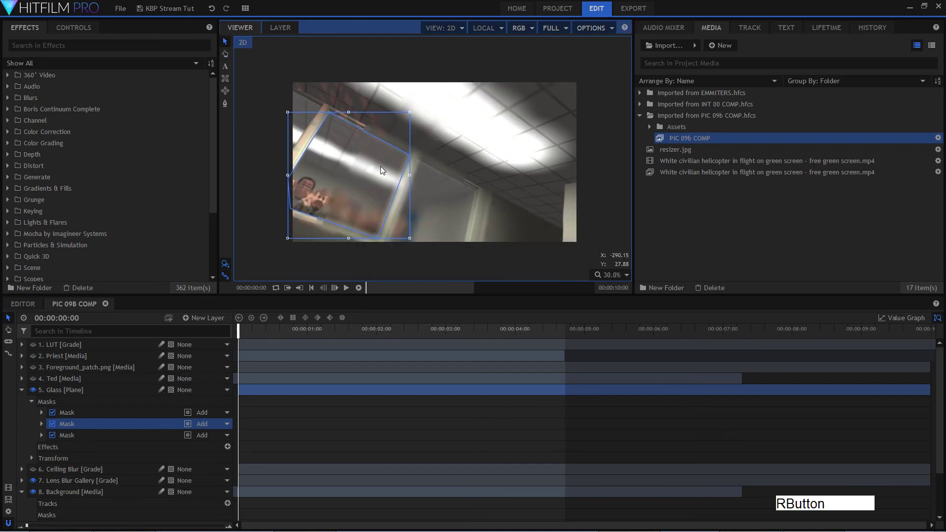
pyautogui.moveTo(342, 207); pyautogui.dragTo(392, 202)
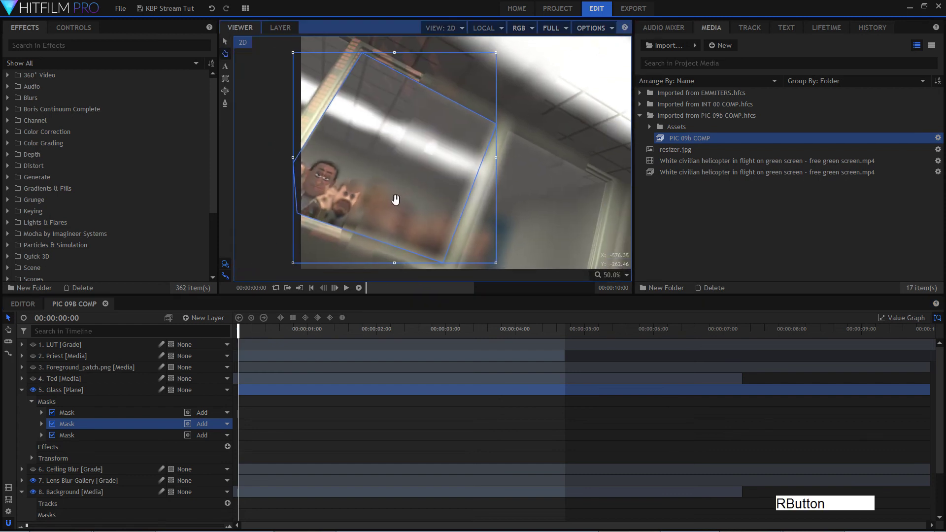
# - Hide the Lens Blur Gallery layer and toggle the Glass plane's second mask off and back on
pyautogui.rightClick(245, 355)
pyautogui.click(33, 481)
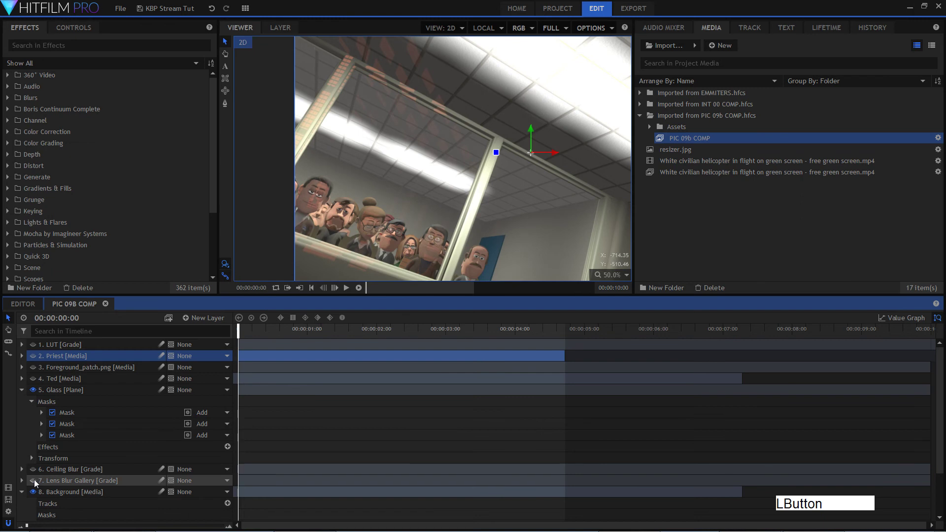
pyautogui.scroll(1, 360, 176)
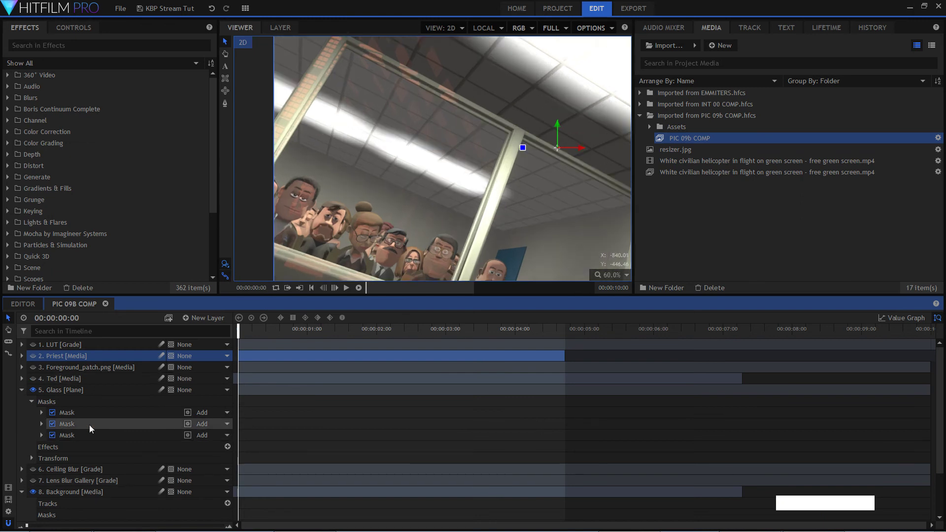
pyautogui.click(66, 425)
pyautogui.click(54, 425)
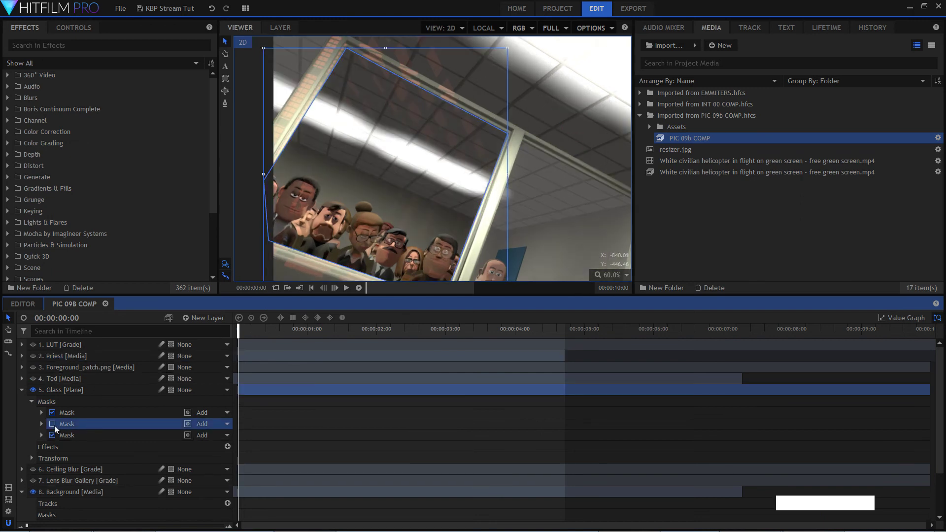
pyautogui.click(54, 425)
pyautogui.scroll(-2, 60, 424)
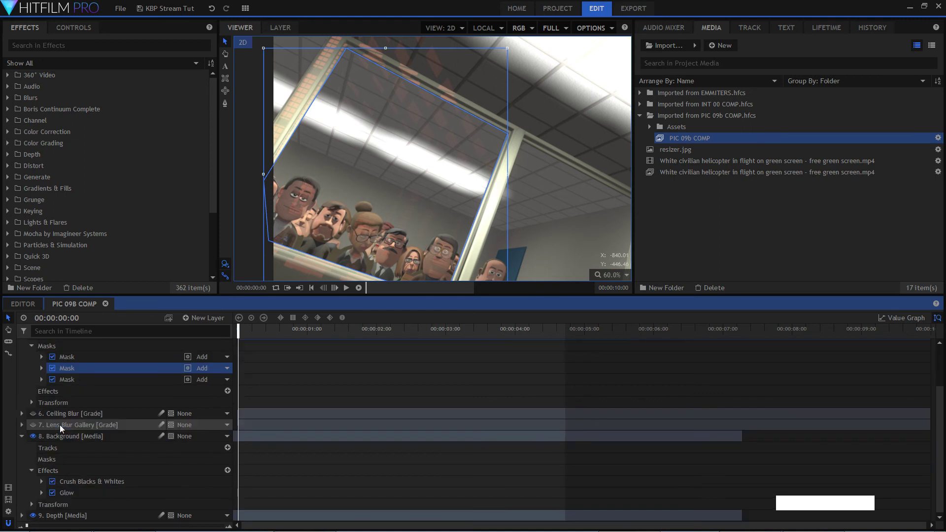
pyautogui.scroll(2, 60, 429)
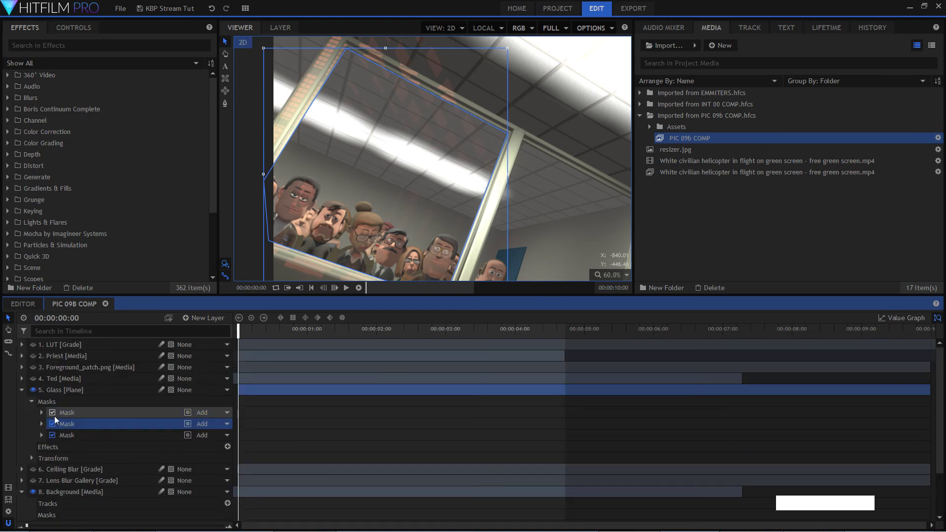
# - Disable all three masks of the Glass plane layer
pyautogui.click(52, 413)
pyautogui.click(52, 424)
pyautogui.click(52, 439)
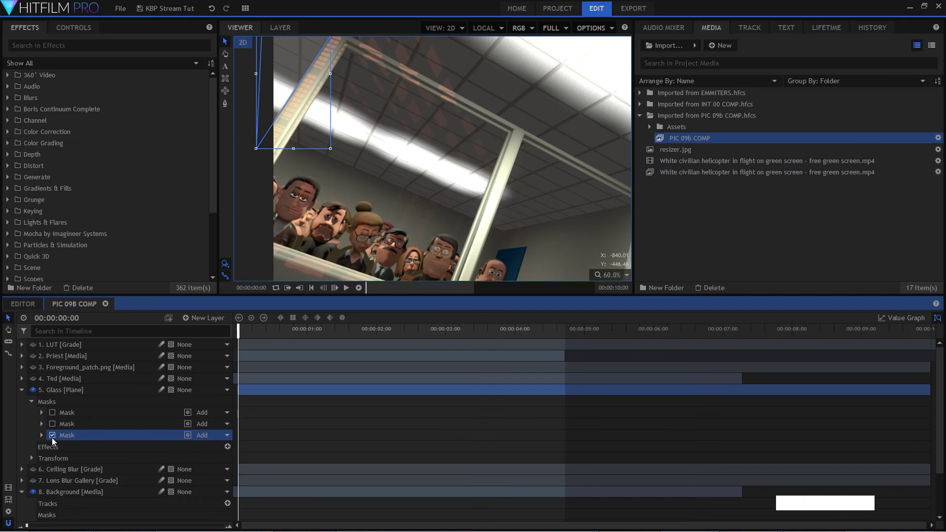
pyautogui.click(52, 435)
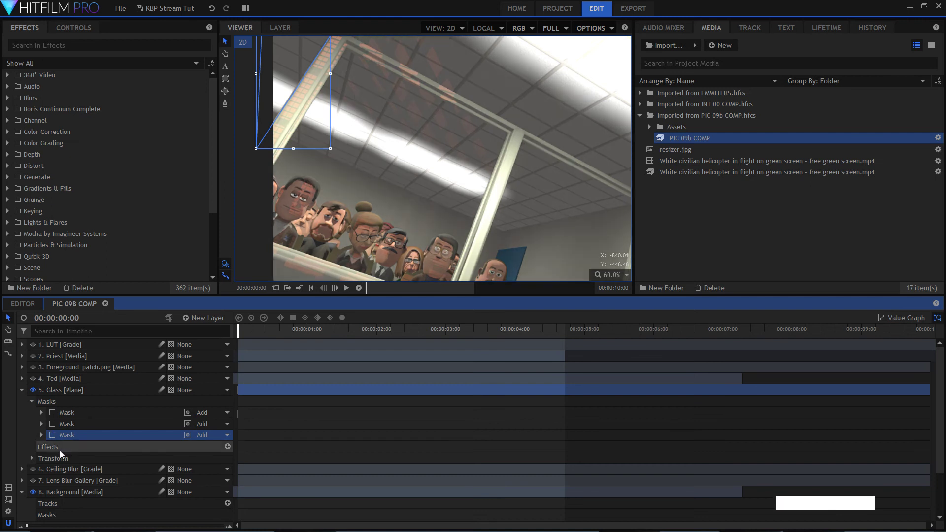
# - Toggle the Glass plane's visibility to compare the unmasked result, and look at the layer types available for a new layer
pyautogui.click(33, 390)
pyautogui.click(33, 390)
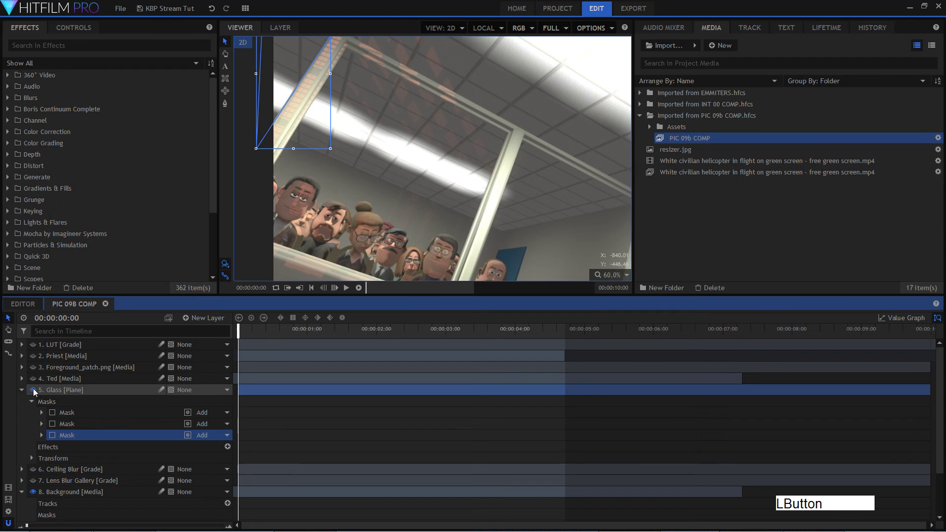
pyautogui.click(63, 391)
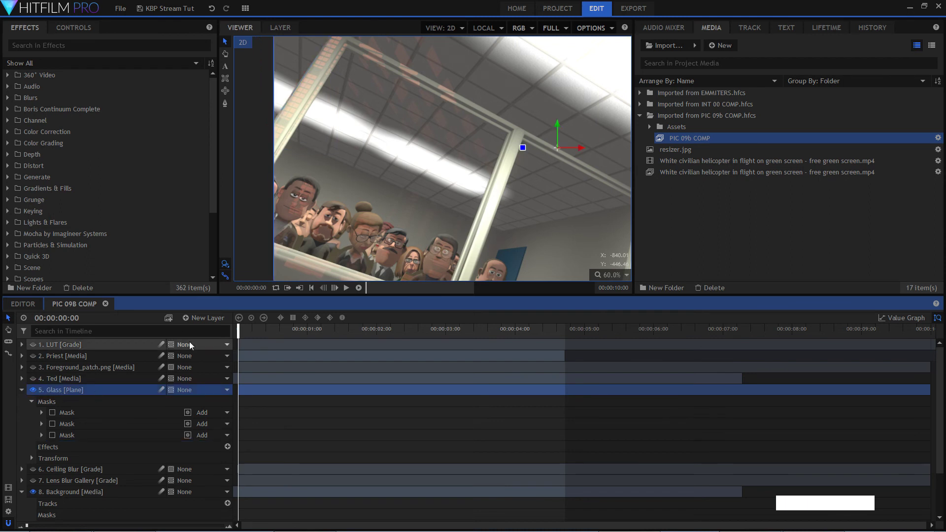
pyautogui.click(207, 317)
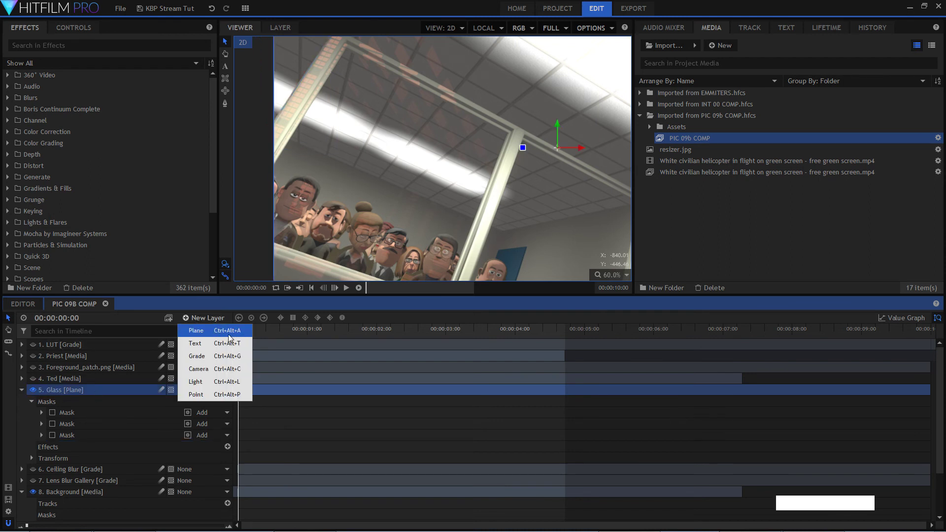
# - Expand the Glass plane's transform properties and set its opacity to 13%
pyautogui.click(81, 389)
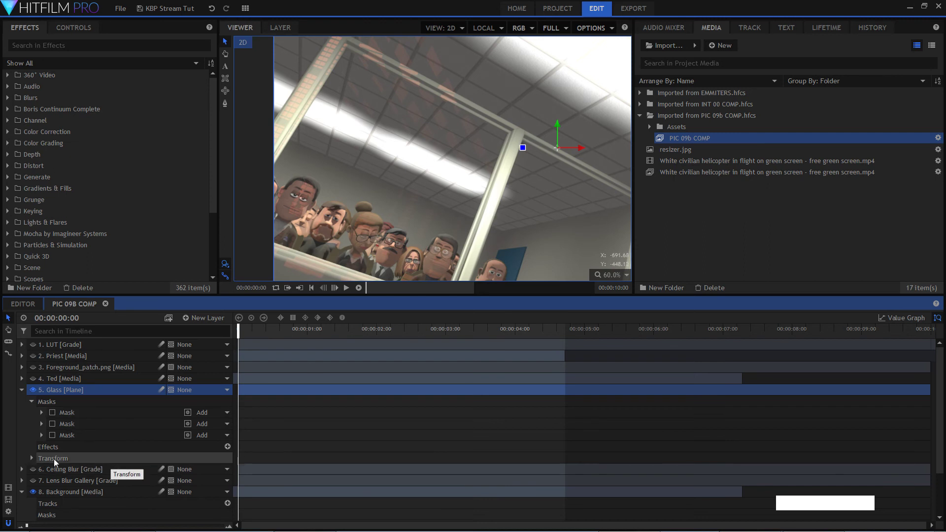
pyautogui.click(32, 458)
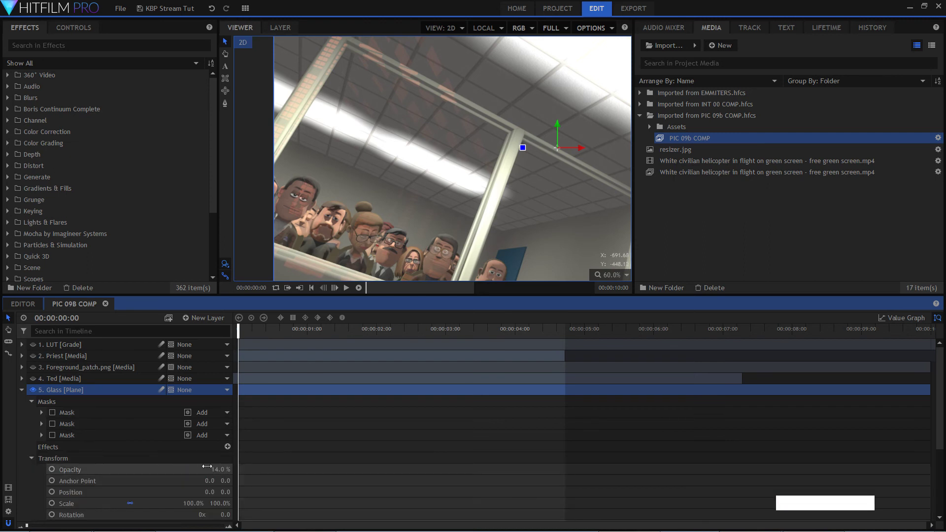
pyautogui.moveTo(220, 470); pyautogui.dragTo(184, 469)
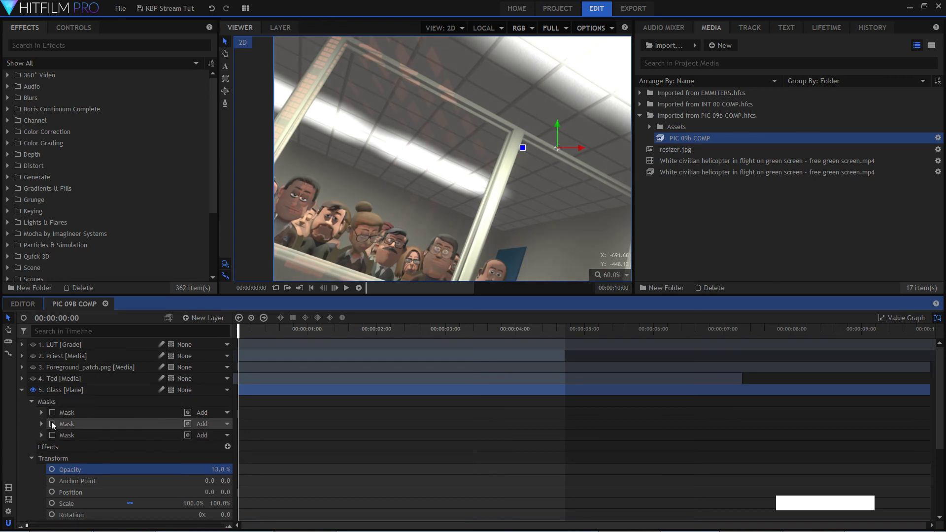
# - Re-enable all three masks of the Glass plane, check the second one's outline and collapse the layer
pyautogui.click(52, 413)
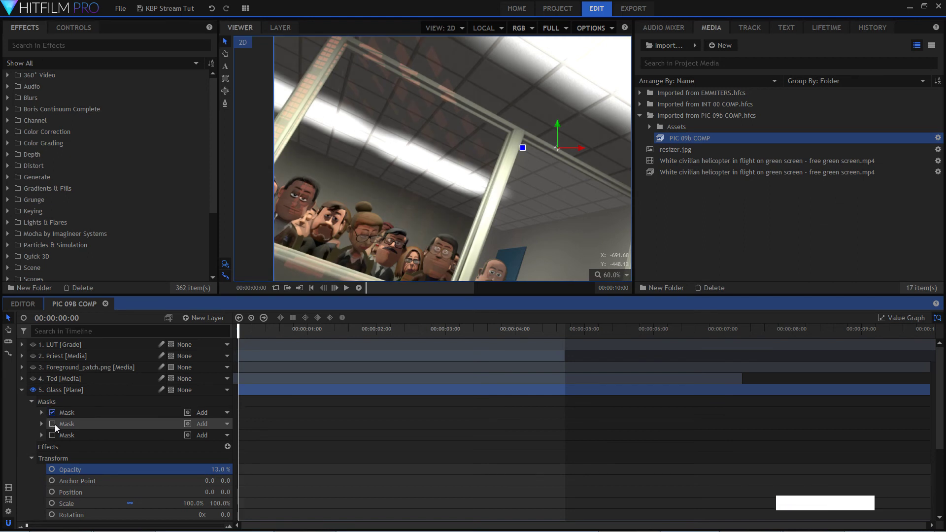
pyautogui.click(53, 424)
pyautogui.click(52, 440)
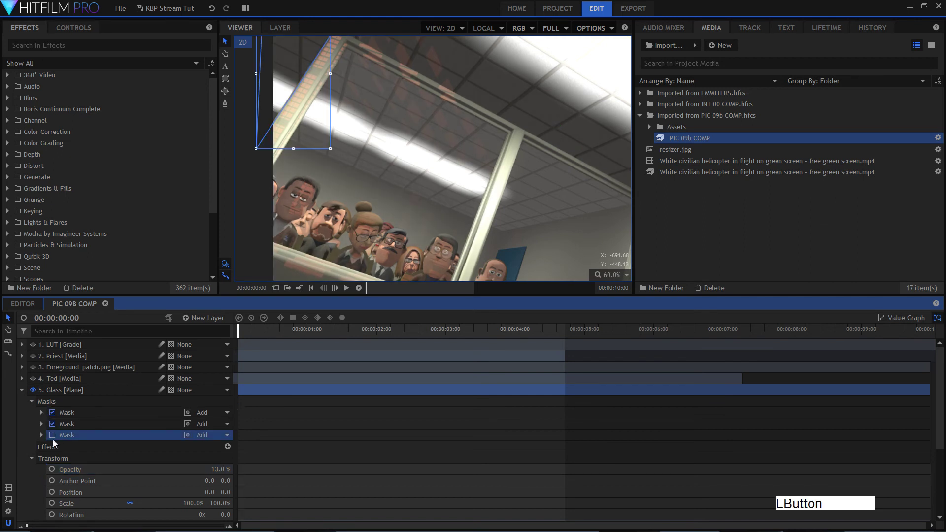
pyautogui.click(82, 424)
pyautogui.click(52, 435)
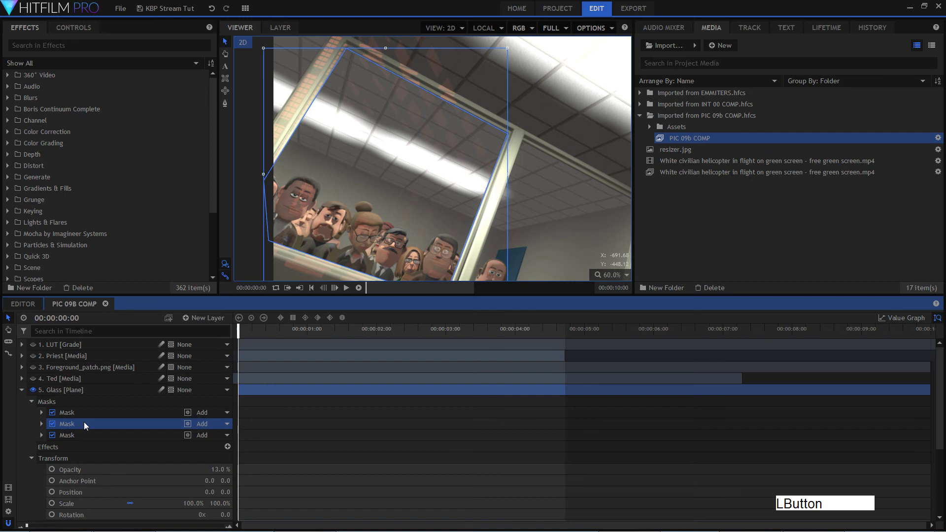
pyautogui.scroll(-2, 519, 117)
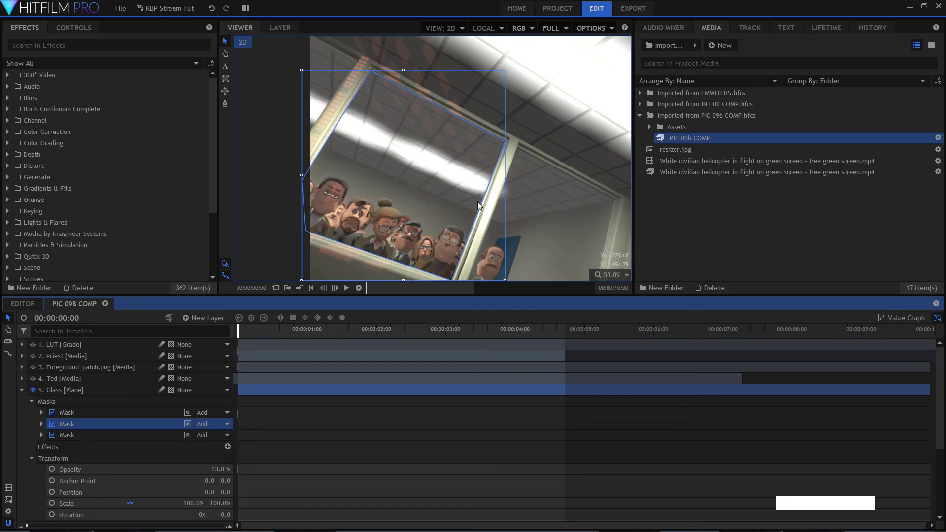
pyautogui.scroll(2, 462, 201)
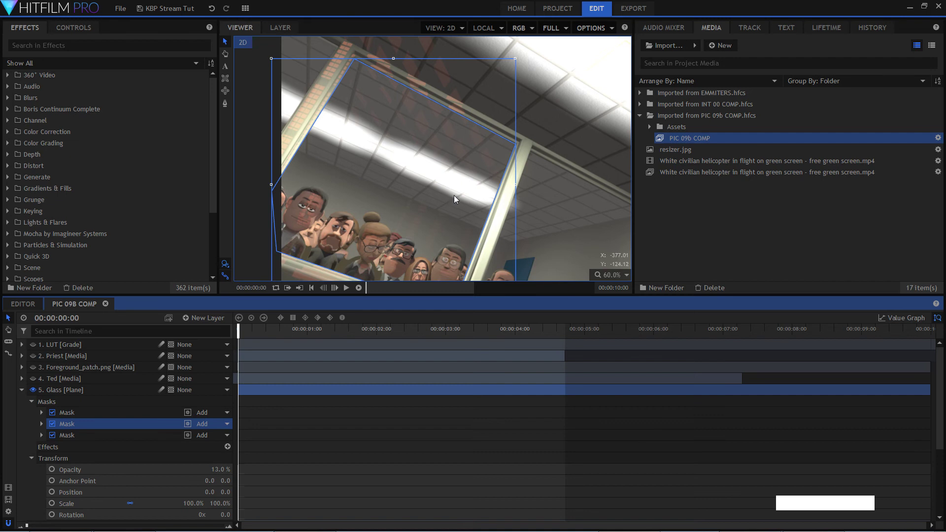
pyautogui.scroll(-1, 445, 208)
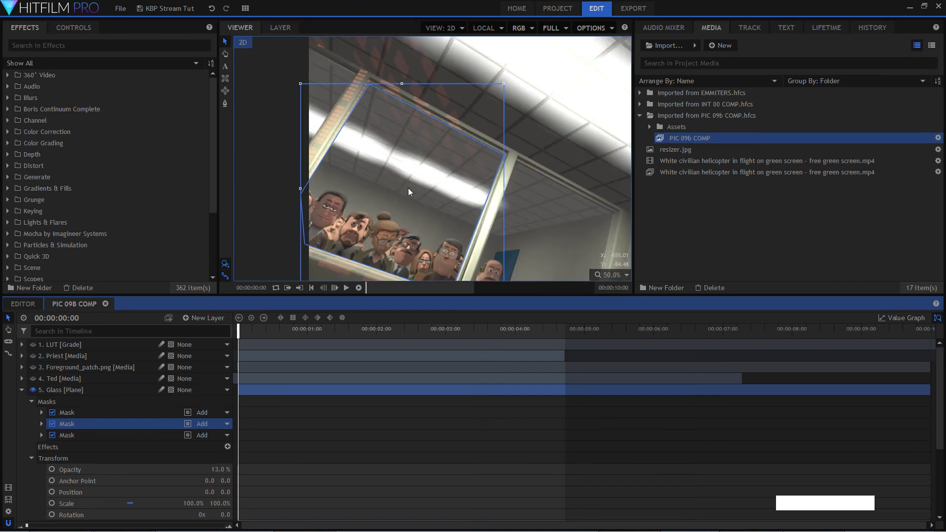
pyautogui.click(22, 392)
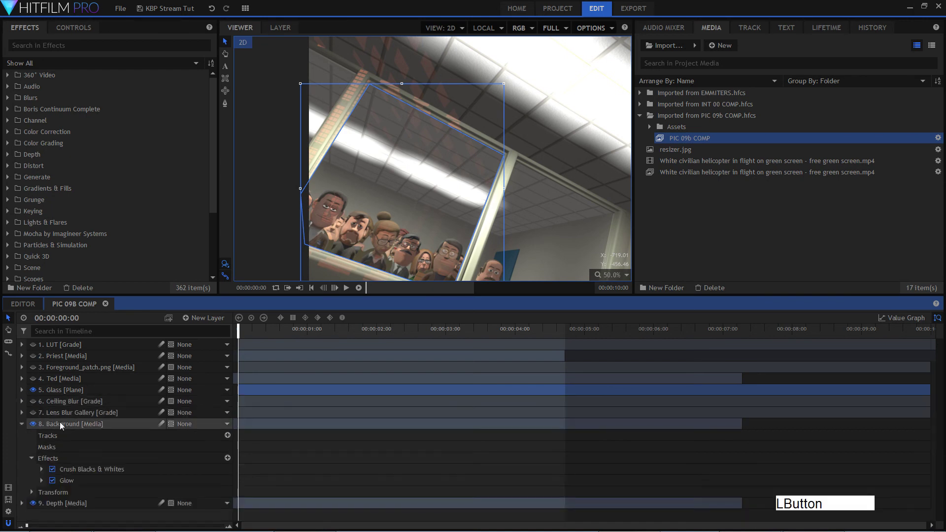
# - Make the Lens Blur Gallery and Ceiling Blur grade layers visible
pyautogui.click(46, 402)
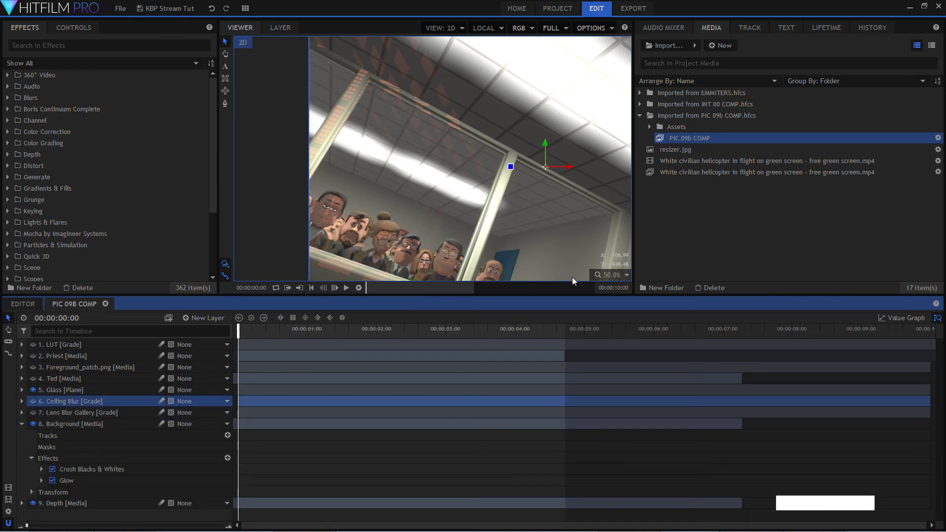
pyautogui.click(611, 275)
pyautogui.click(616, 389)
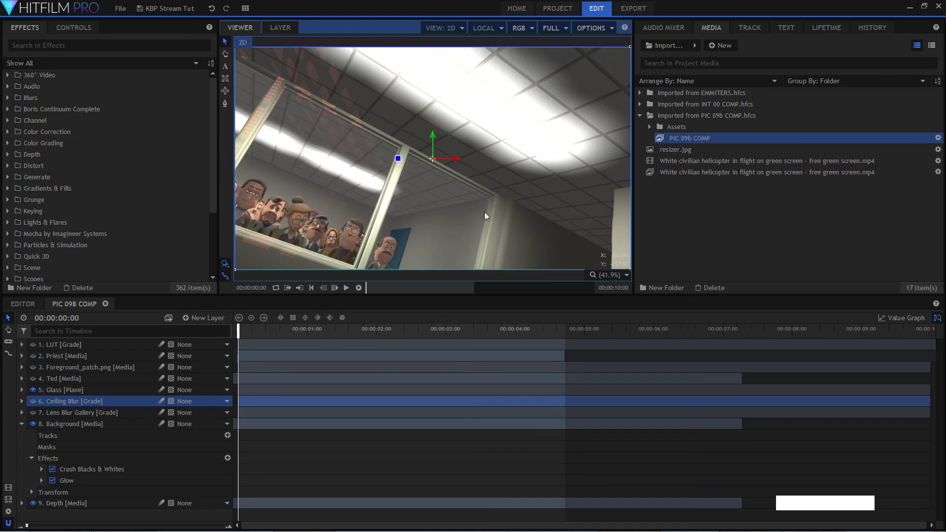
pyautogui.click(33, 413)
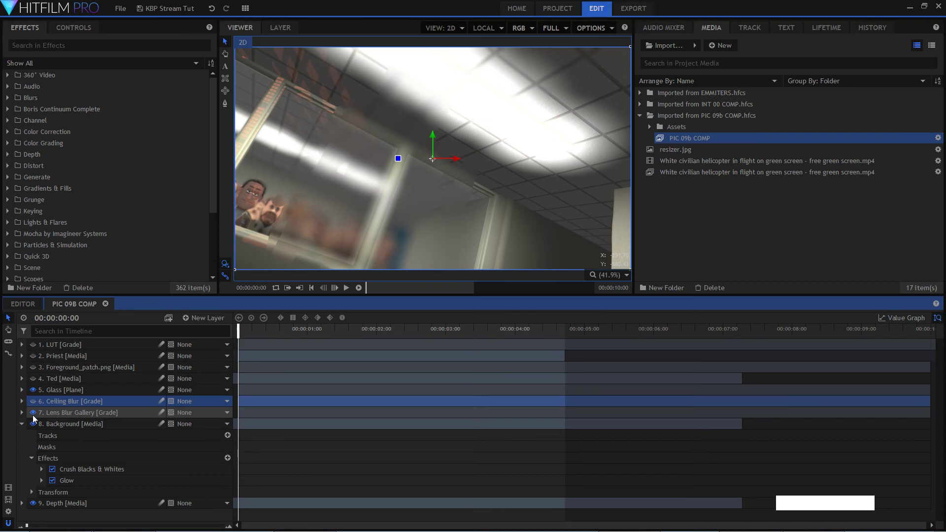
pyautogui.click(34, 402)
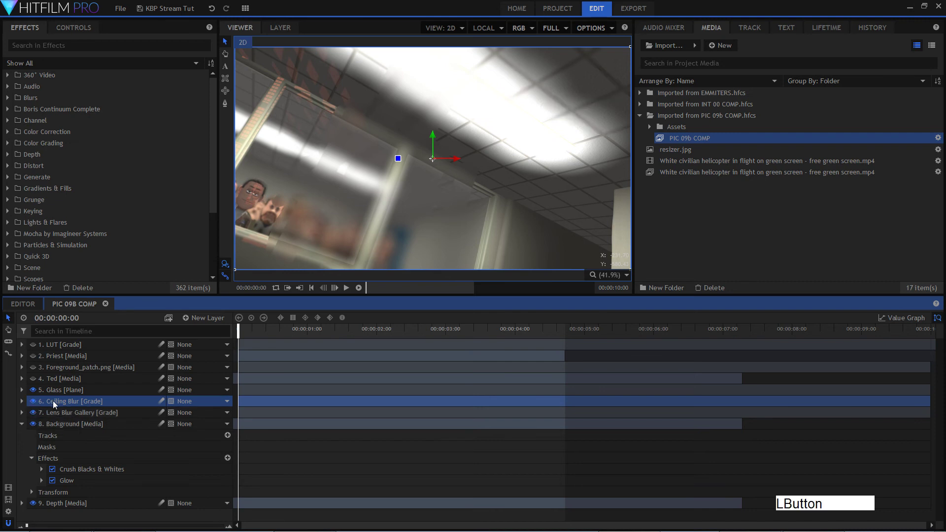
# - Expand the Ceiling Blur layer's masks and select its mask to display the outline in the viewer
pyautogui.doubleClick(56, 404)
pyautogui.doubleClick(59, 427)
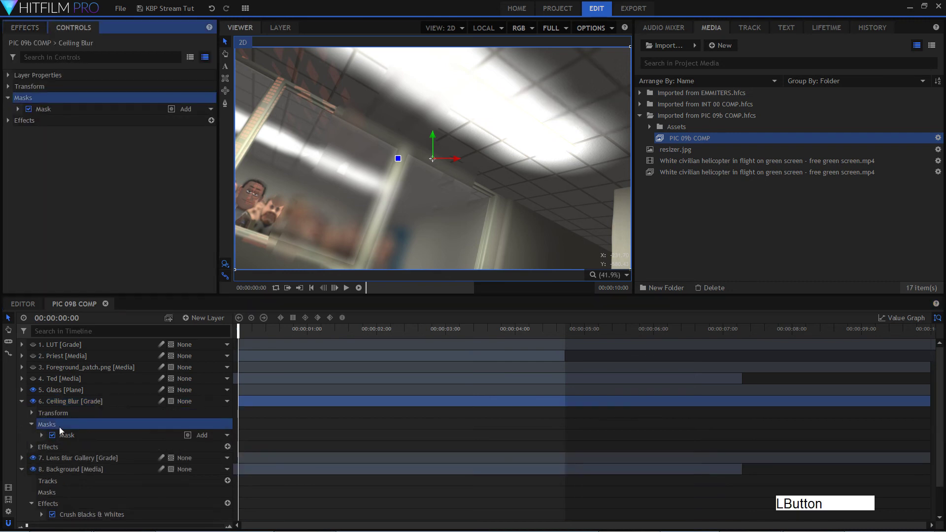
pyautogui.click(87, 438)
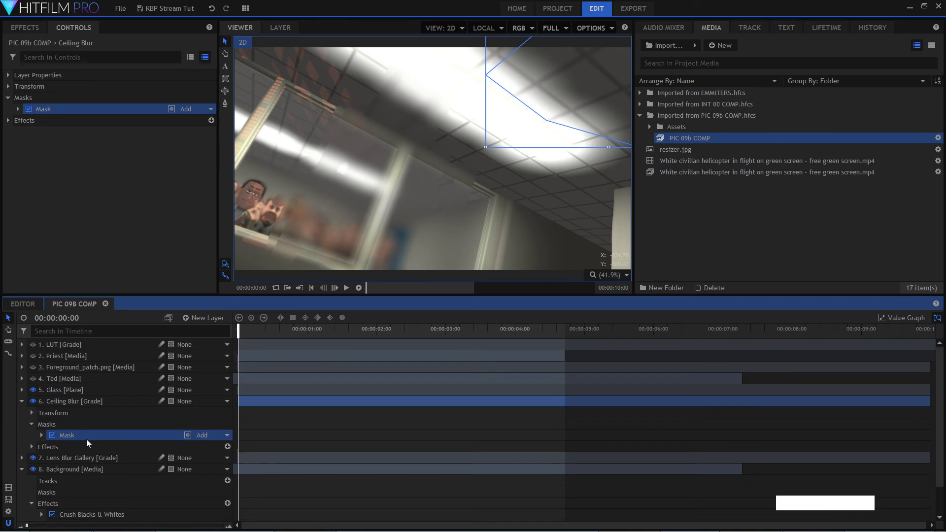
# - Examine the Ceiling Blur layer's Blur effect settings, toggle the effect to compare the result, and collapse the layer
pyautogui.click(33, 447)
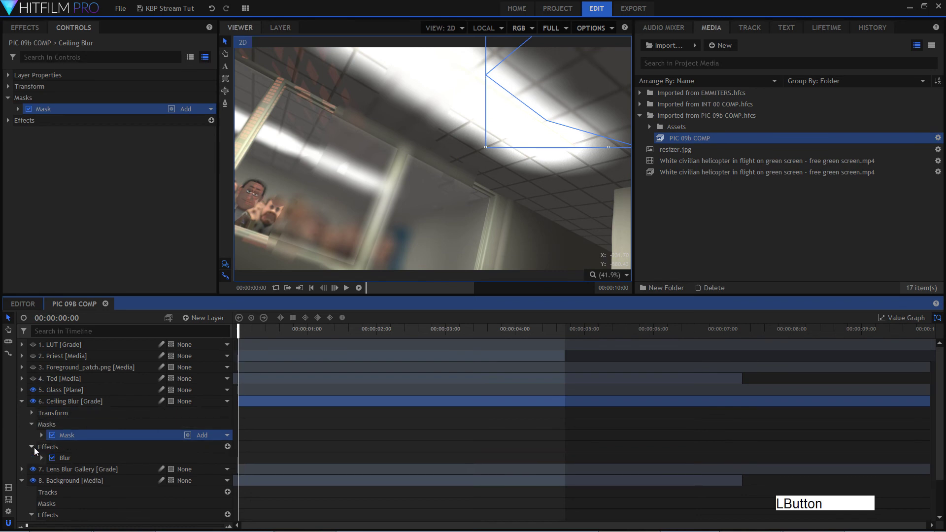
pyautogui.click(68, 458)
pyautogui.click(42, 458)
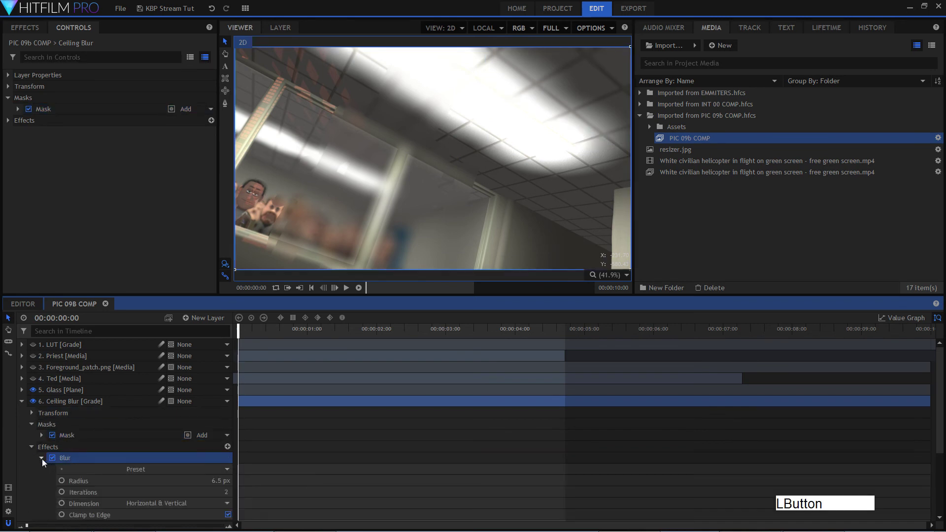
pyautogui.click(52, 458)
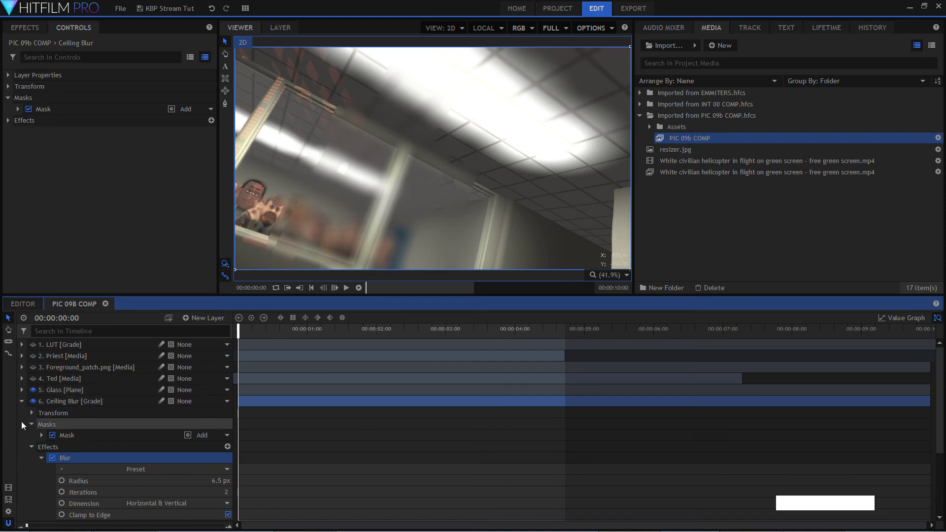
pyautogui.click(21, 402)
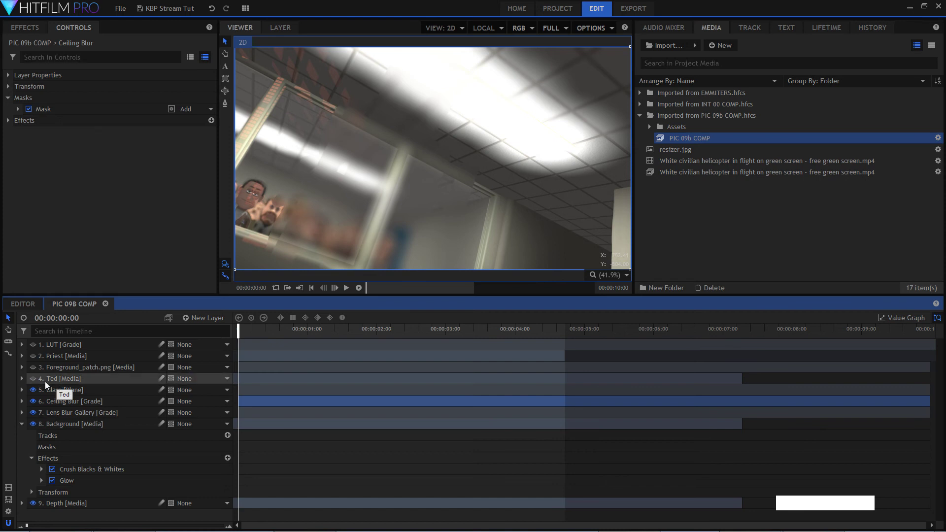
# - Make the Ted layer visible and expand its list of effects
pyautogui.click(33, 379)
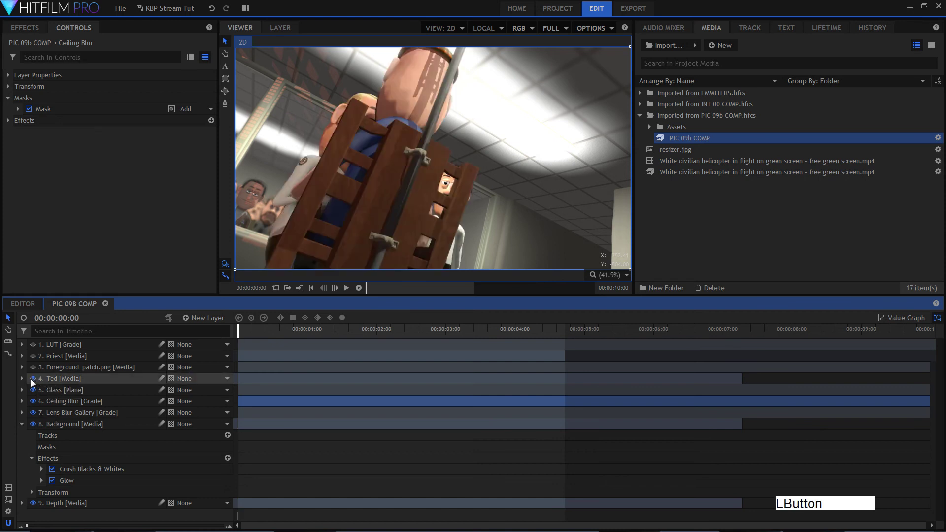
pyautogui.click(22, 378)
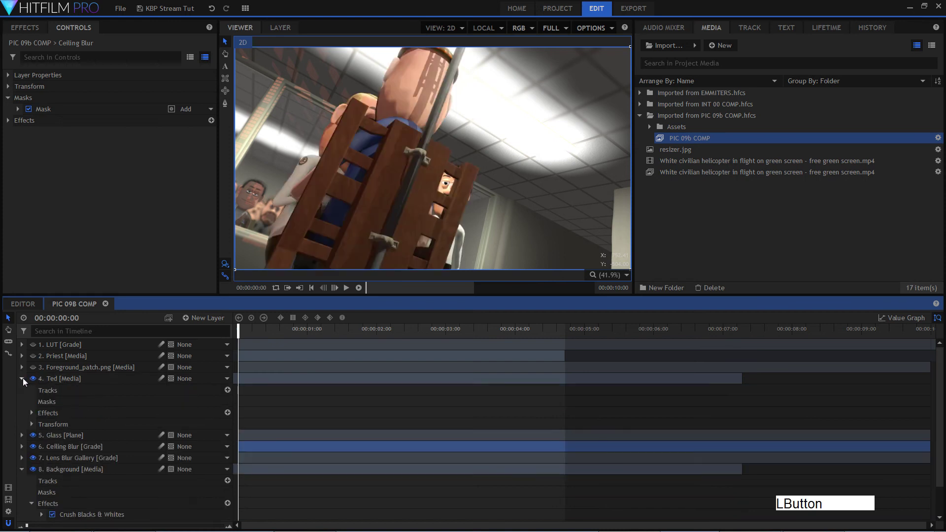
pyautogui.click(31, 413)
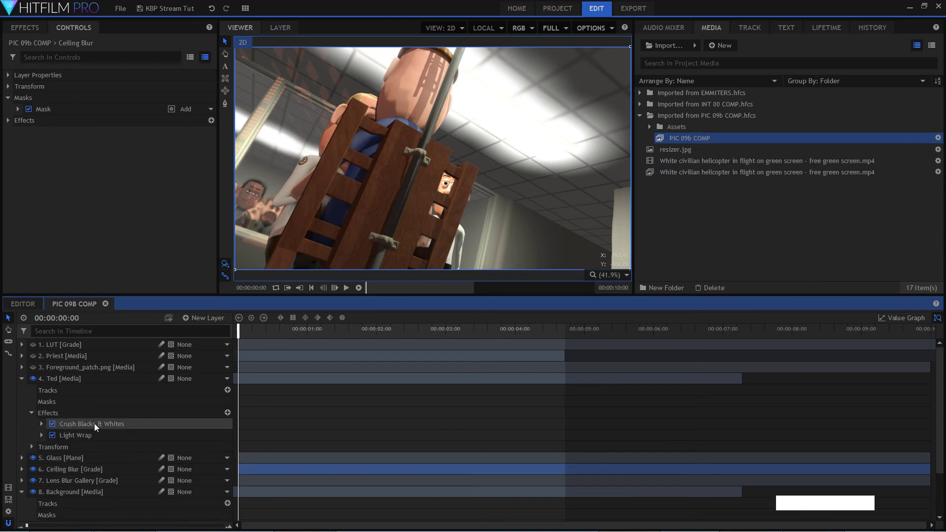
# - Switch off Ted's Light Wrap and Crush Blacks & Whites effects to compare the look, and re-enable both
pyautogui.click(51, 436)
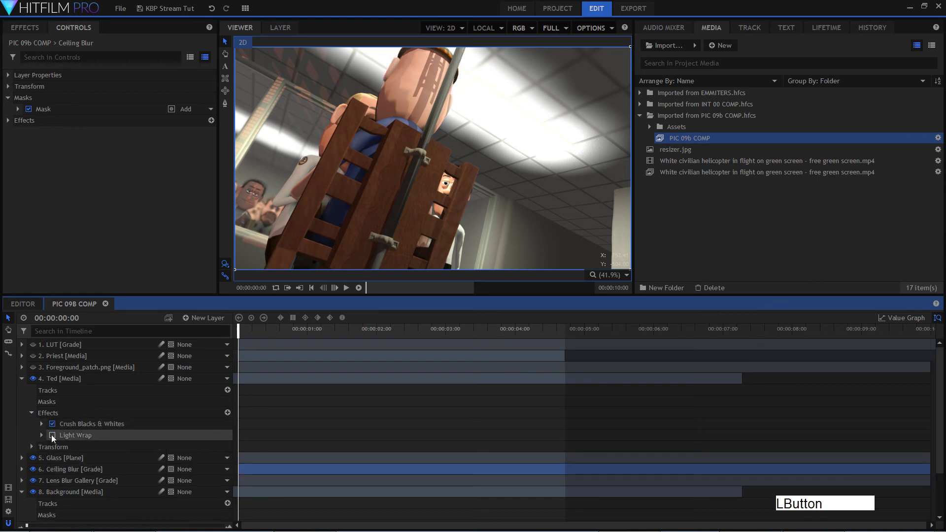
pyautogui.click(52, 423)
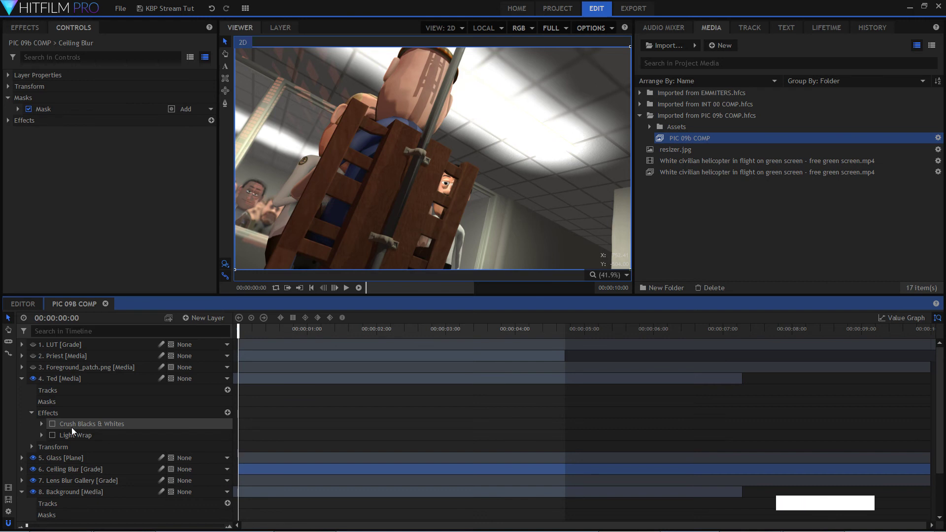
pyautogui.click(50, 426)
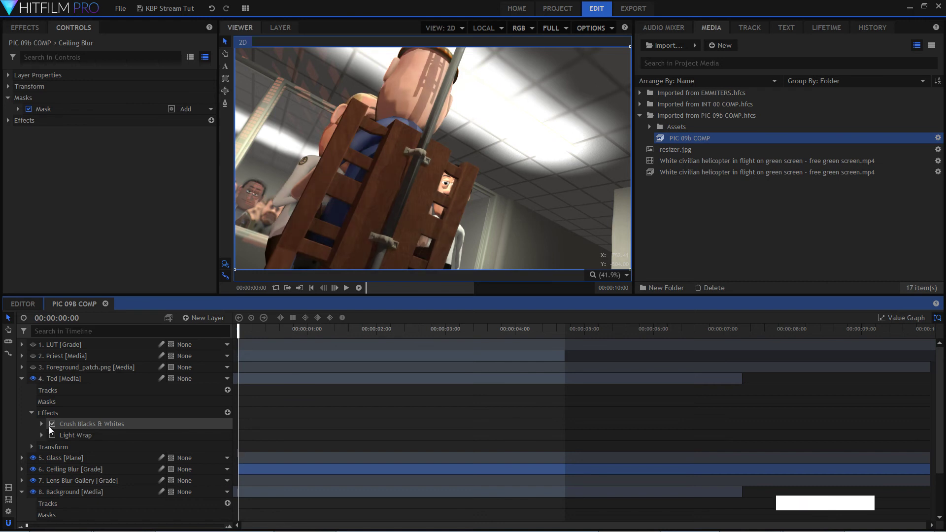
pyautogui.click(49, 438)
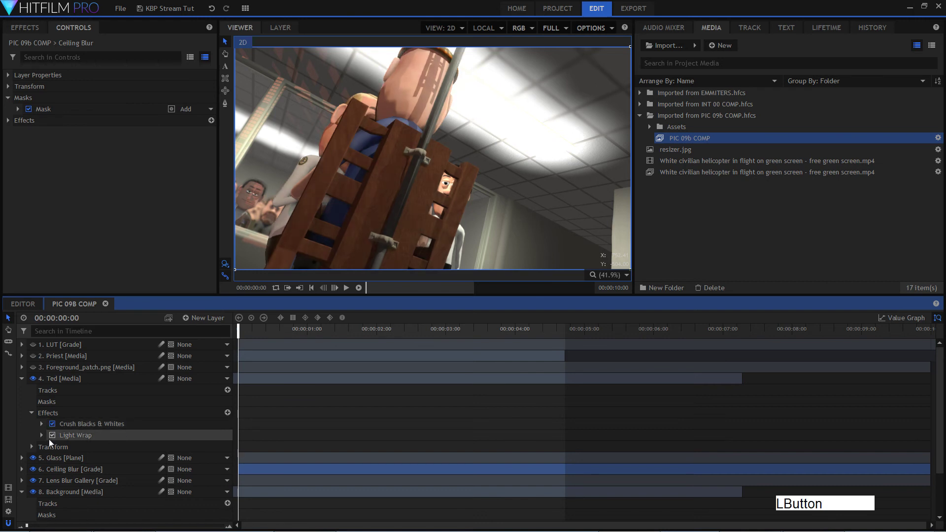
# - Inspect the edges of Ted's head up close while toggling the Light Wrap effect off and on
pyautogui.scroll(5, 397, 160)
pyautogui.rightClick(426, 208)
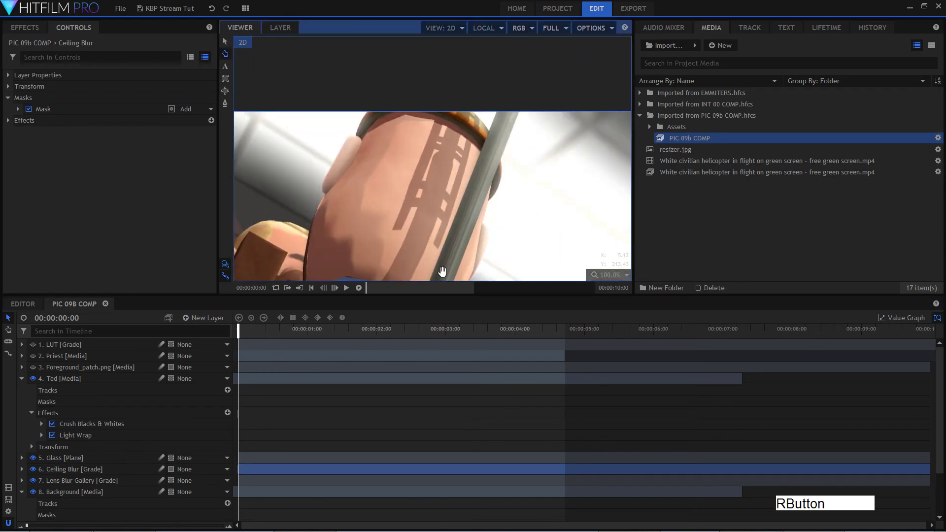
pyautogui.moveTo(426, 209); pyautogui.dragTo(426, 174)
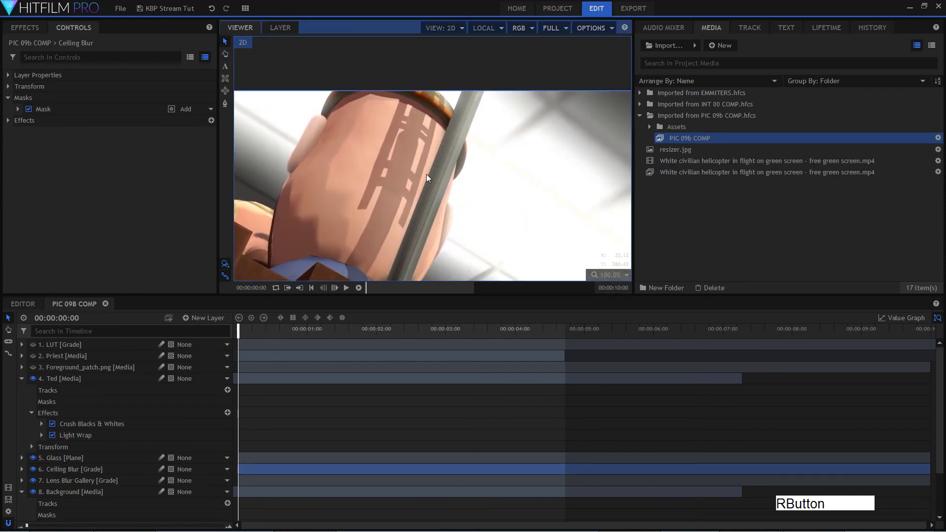
pyautogui.click(52, 435)
pyautogui.click(53, 434)
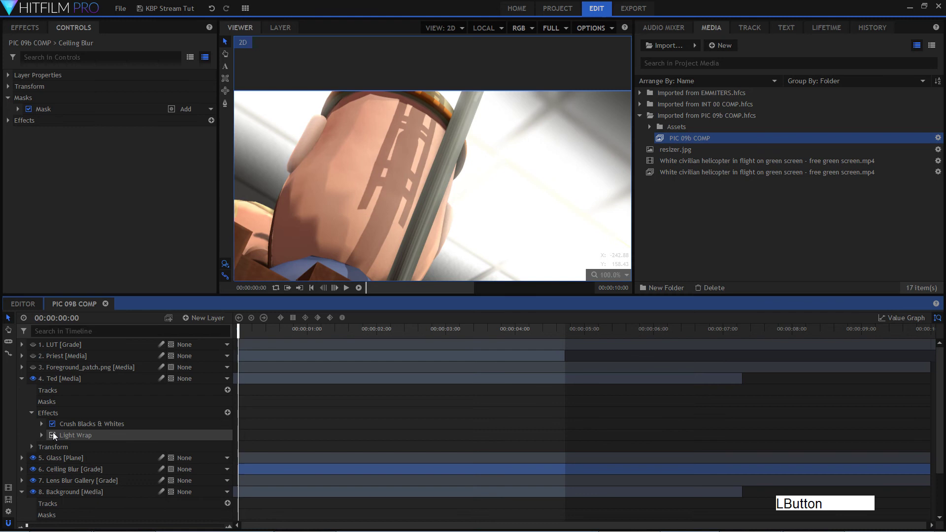
pyautogui.click(53, 434)
pyautogui.click(52, 434)
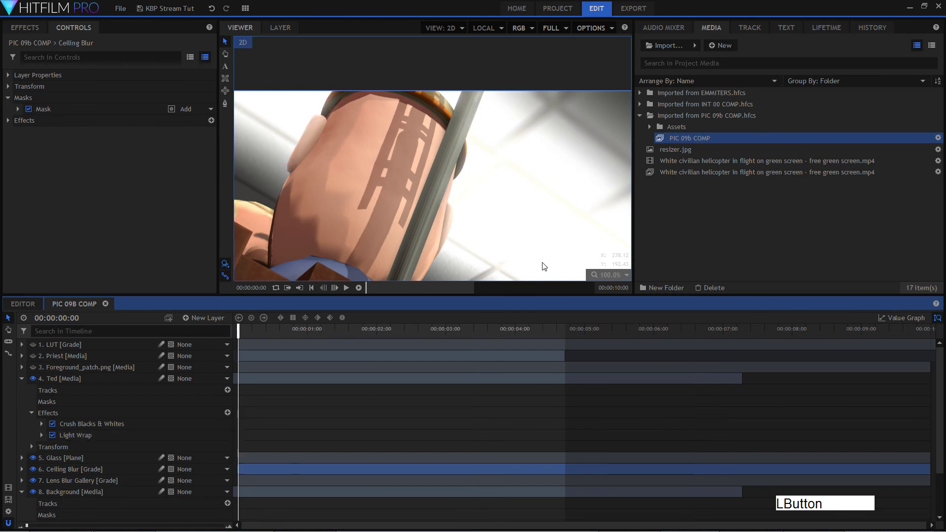
# - Compare the full frame with and without Ted's Light Wrap, leave the effect enabled and collapse the layer
pyautogui.click(622, 280)
pyautogui.click(617, 388)
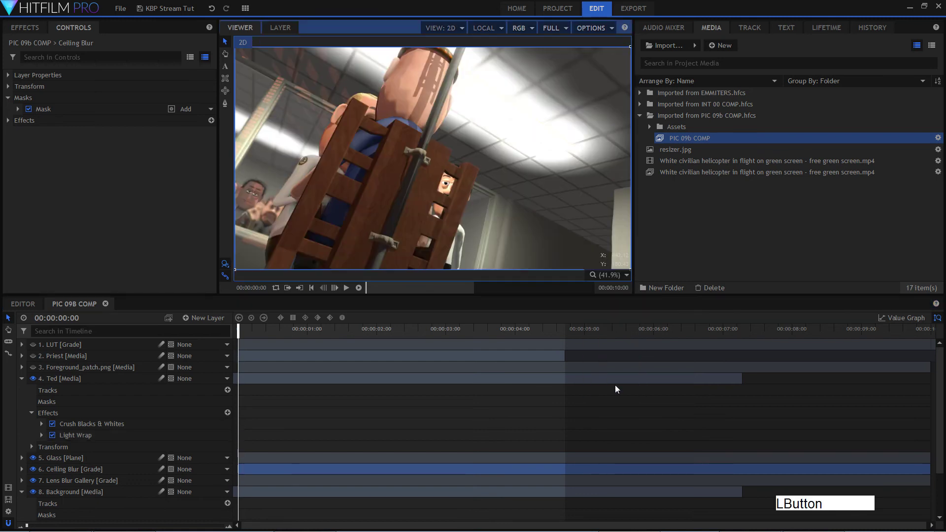
pyautogui.click(53, 434)
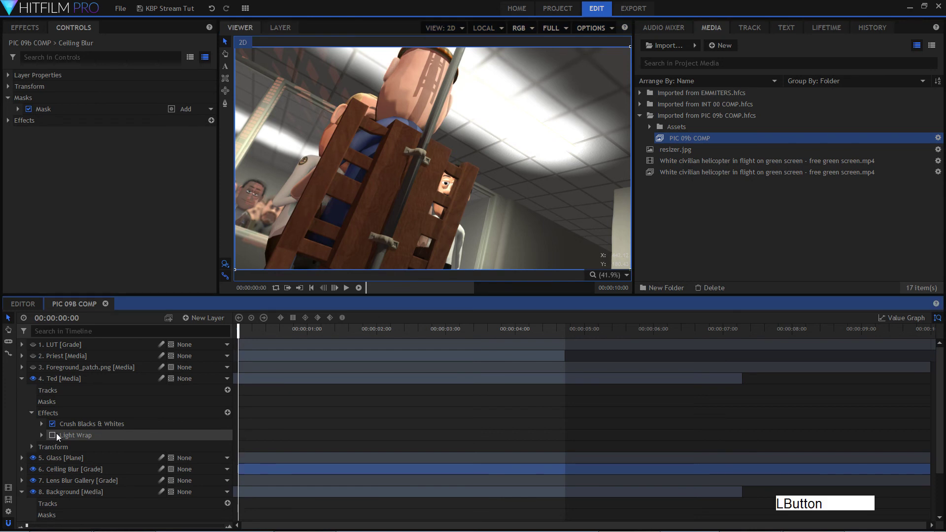
pyautogui.click(52, 435)
pyautogui.click(53, 435)
pyautogui.click(53, 436)
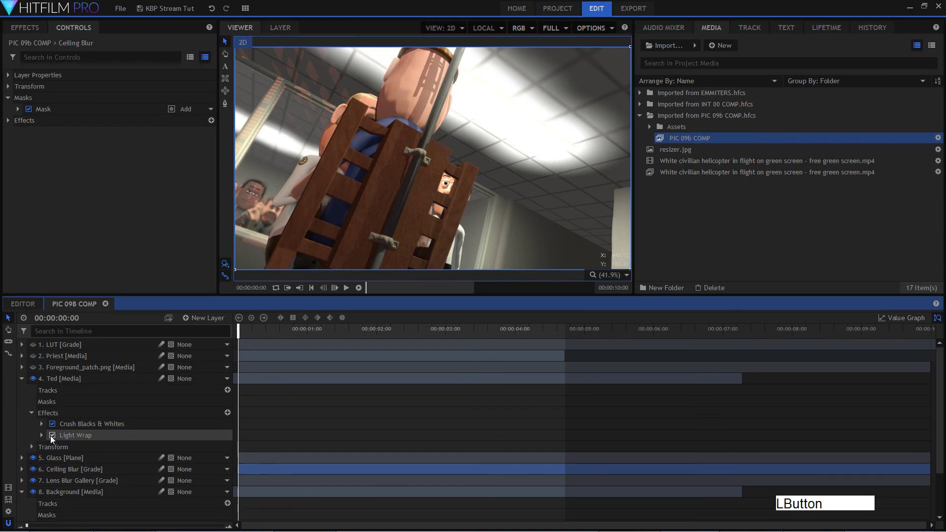
pyautogui.click(53, 436)
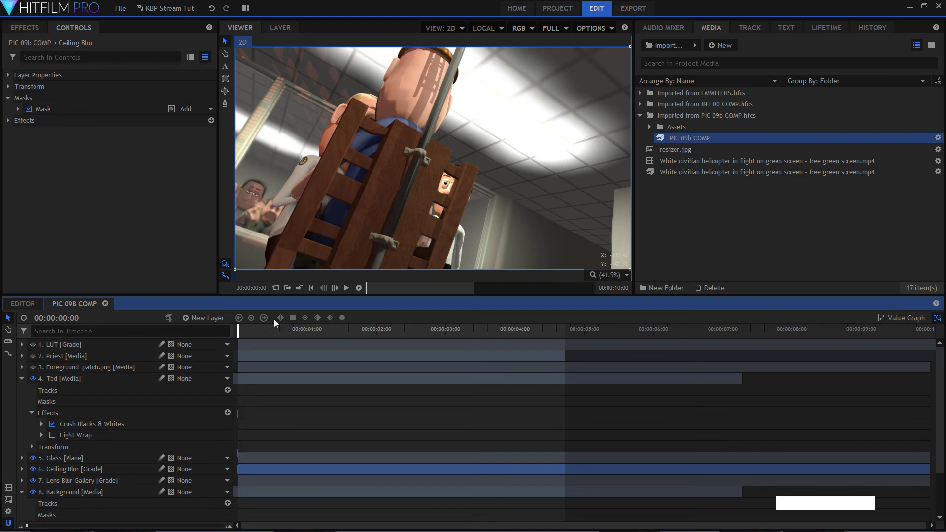
pyautogui.click(52, 435)
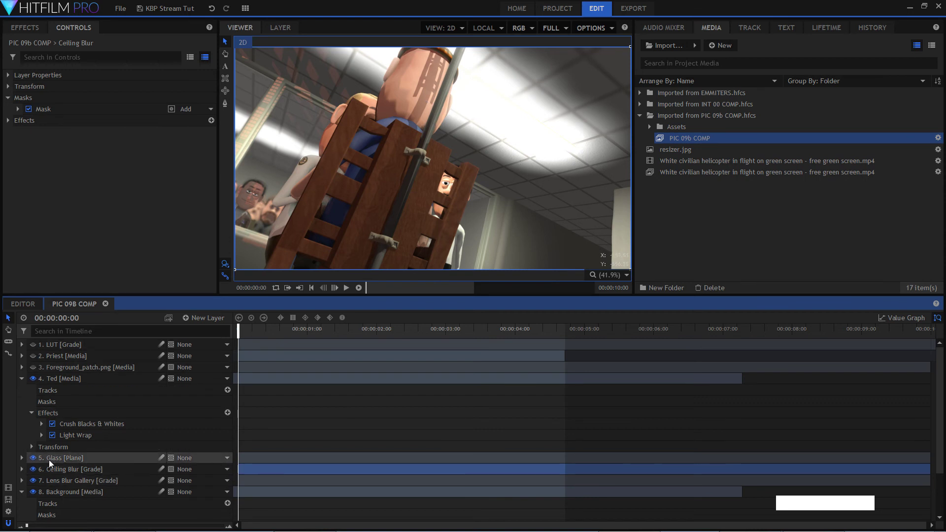
pyautogui.click(24, 381)
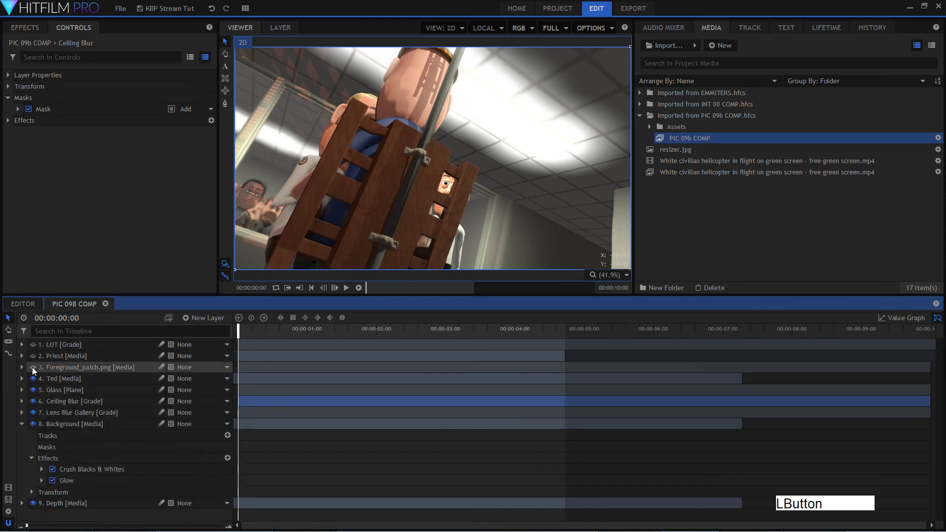
# - Inspect the wooden door's bar and brackets up close, and make the Foreground_patch.png layer visible and selected
pyautogui.click(33, 368)
pyautogui.scroll(5, 357, 202)
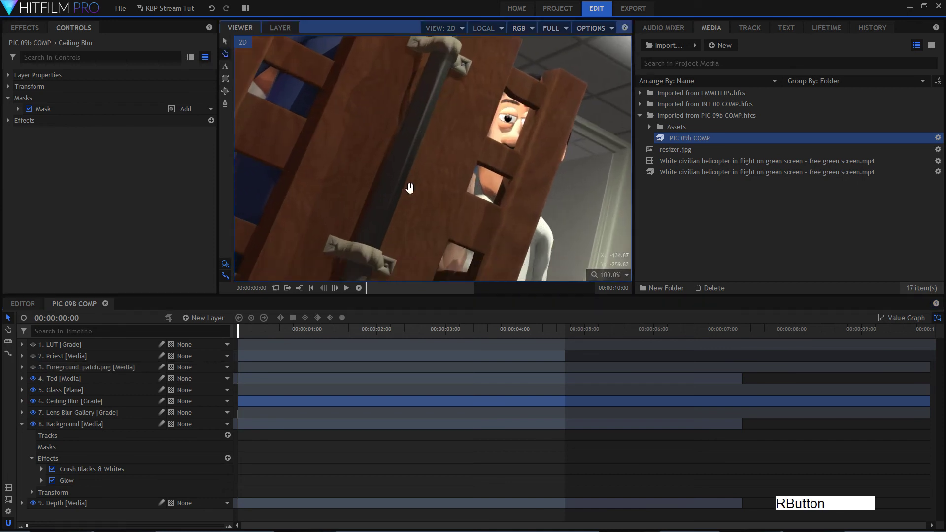
pyautogui.scroll(2, 415, 175)
pyautogui.moveTo(390, 185); pyautogui.dragTo(445, 152)
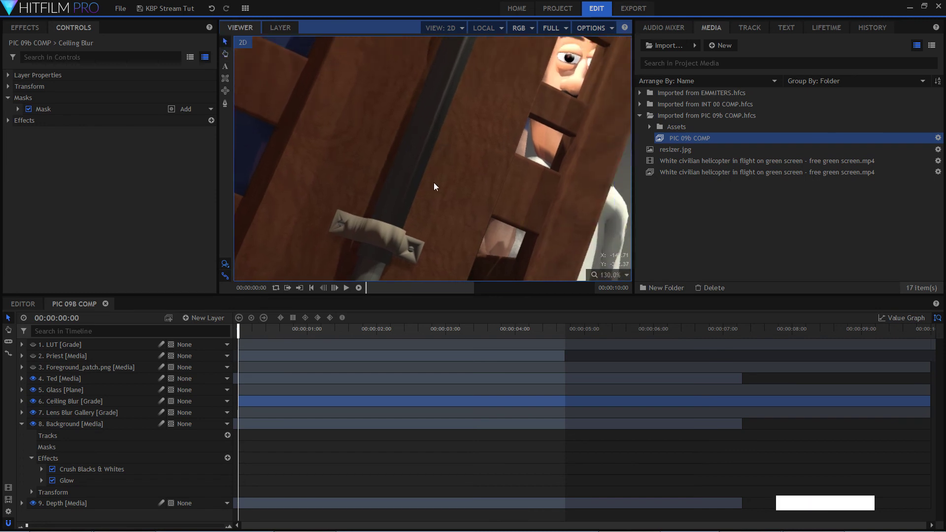
pyautogui.moveTo(429, 190); pyautogui.dragTo(455, 189)
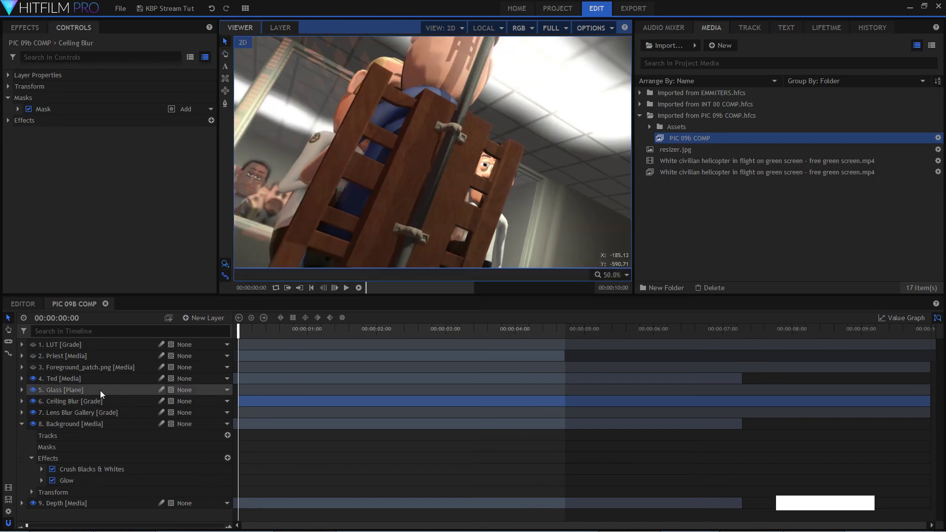
pyautogui.click(32, 367)
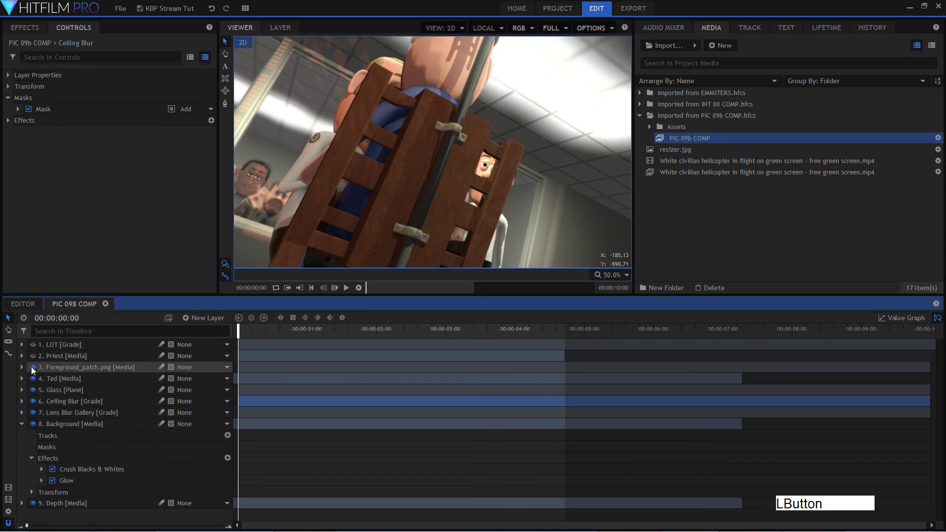
pyautogui.click(71, 367)
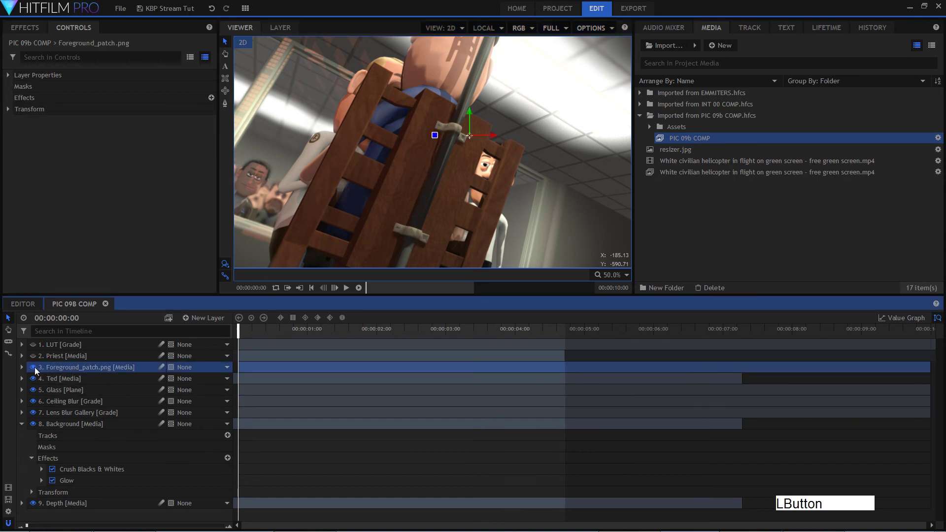
# - Toggle the Foreground_patch.png layer off and on to compare the door's bar and brackets
pyautogui.keyDown('alt'); pyautogui.click(33, 368); pyautogui.keyUp('alt')
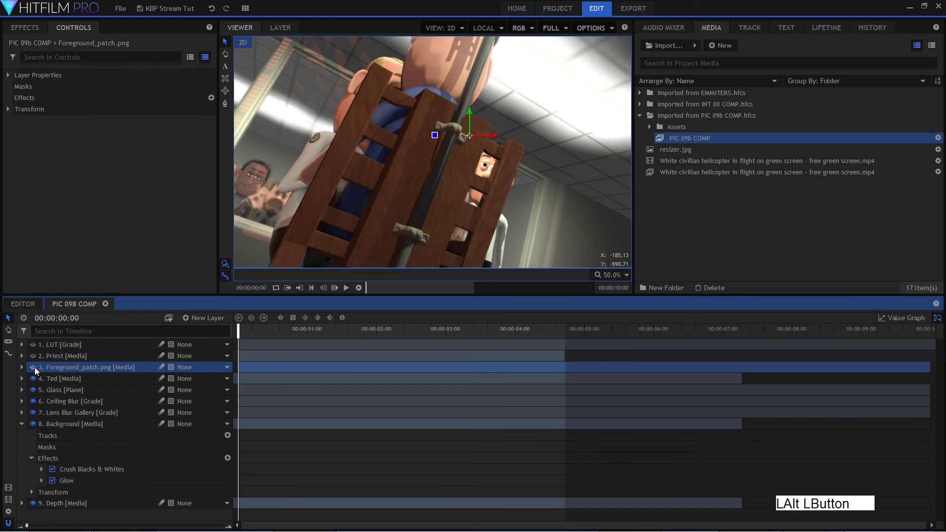
pyautogui.click(35, 367)
pyautogui.keyDown('ctrl'); pyautogui.click(35, 368); pyautogui.keyUp('ctrl')
pyautogui.click(34, 368)
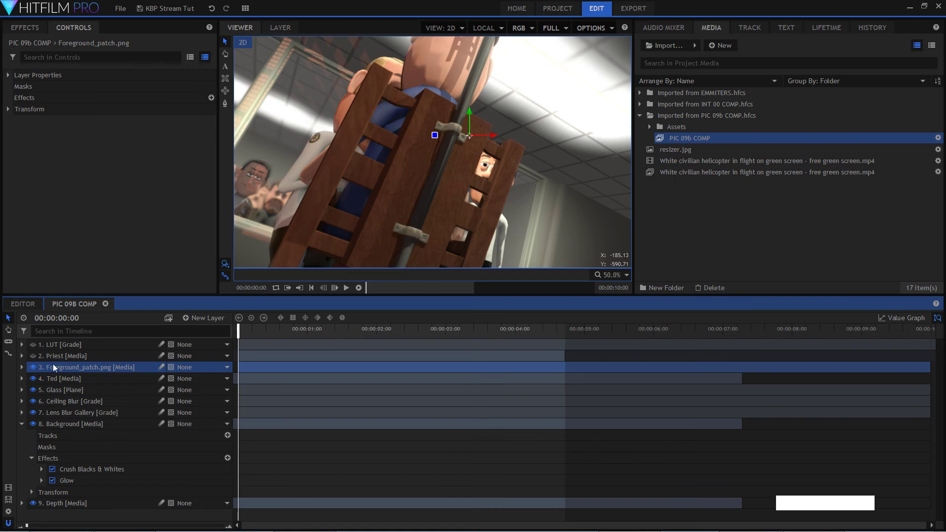
pyautogui.keyDown('shift'); pyautogui.click(51, 366); pyautogui.keyUp('shift')
pyautogui.scroll(2, 444, 177)
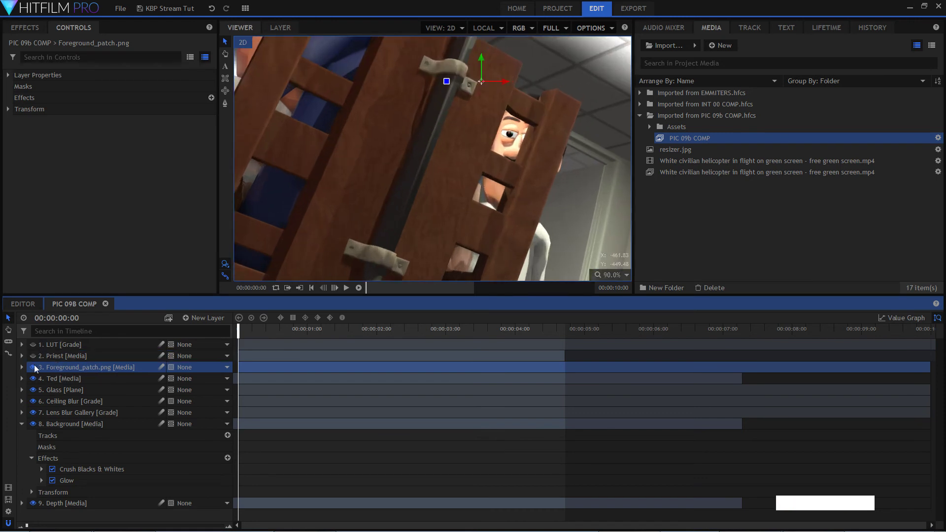
# - View the Foreground_patch.png layer with Ted hidden, restore both layers and fit the whole frame in the viewer
pyautogui.click(34, 366)
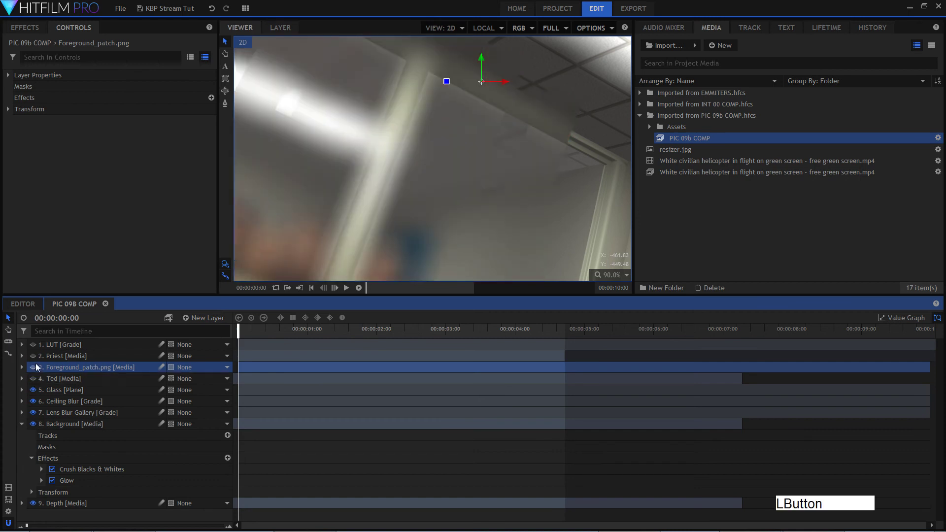
pyautogui.click(33, 367)
pyautogui.scroll(-2, 315, 214)
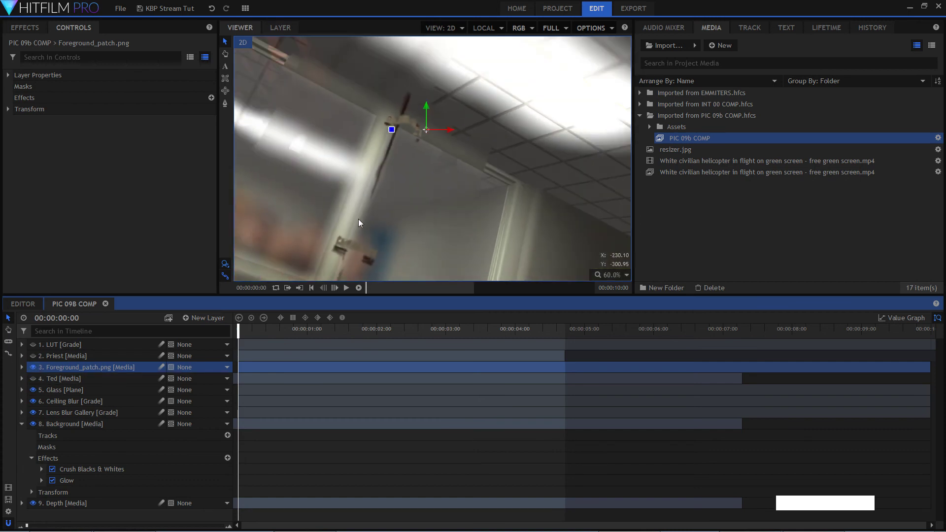
pyautogui.scroll(1, 360, 224)
pyautogui.click(33, 378)
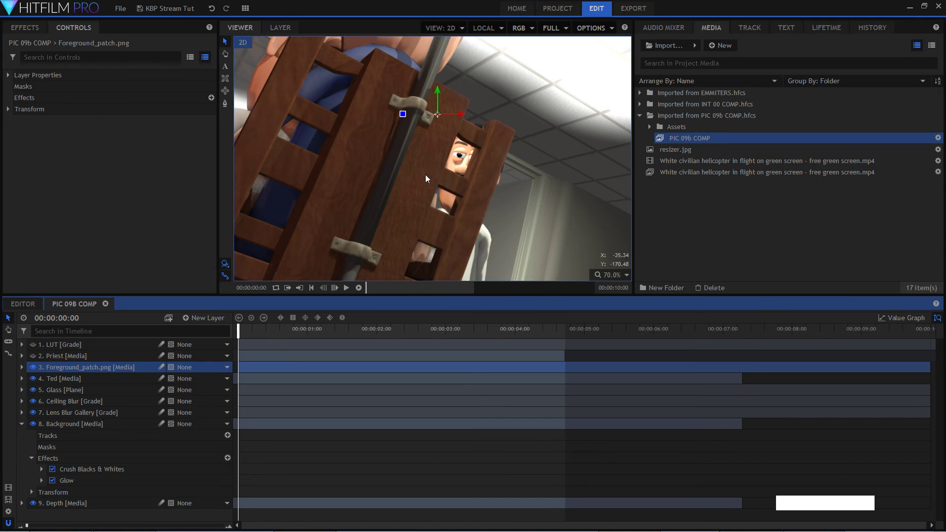
pyautogui.click(32, 379)
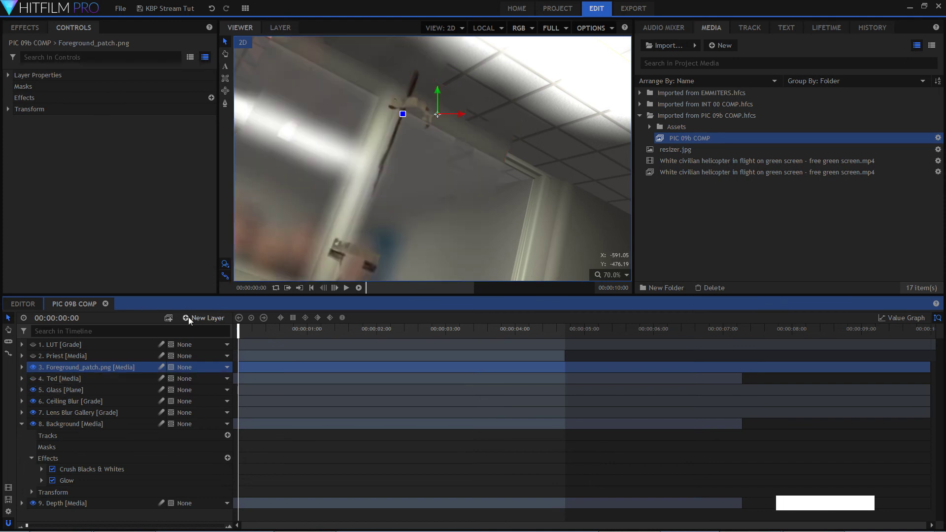
pyautogui.click(33, 378)
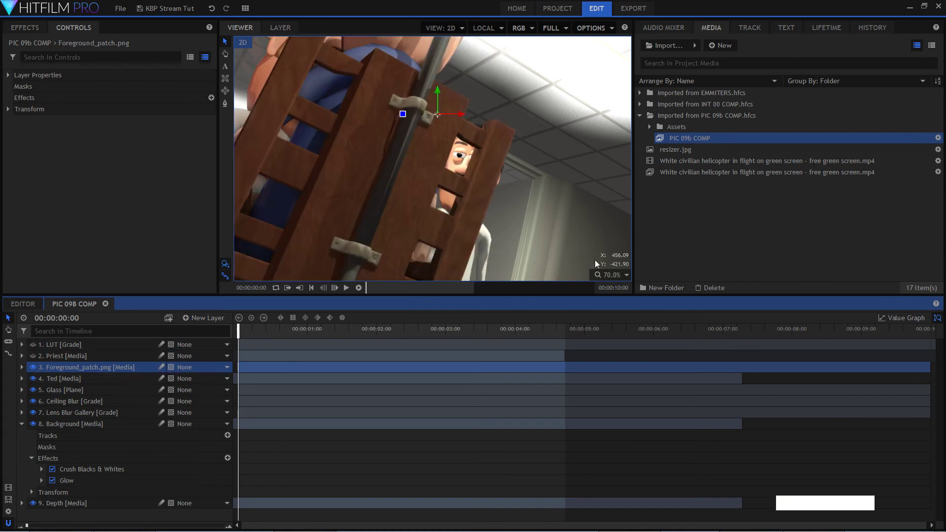
pyautogui.click(614, 277)
pyautogui.click(611, 389)
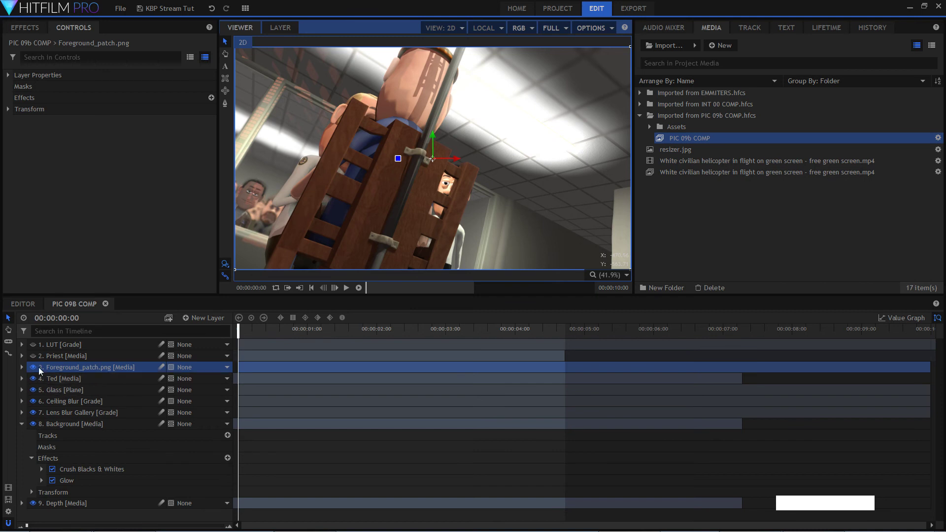
# - Make the Priest layer visible and expand its list of effects
pyautogui.click(33, 356)
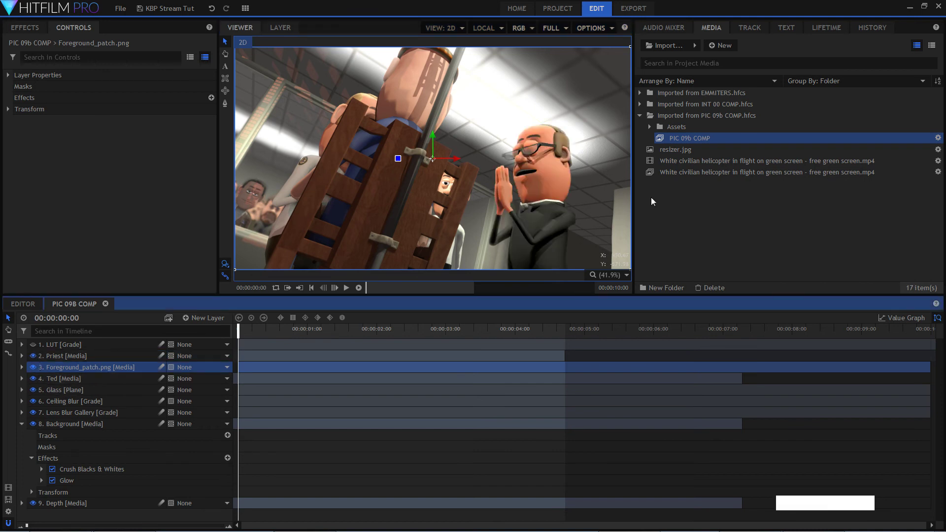
pyautogui.click(21, 356)
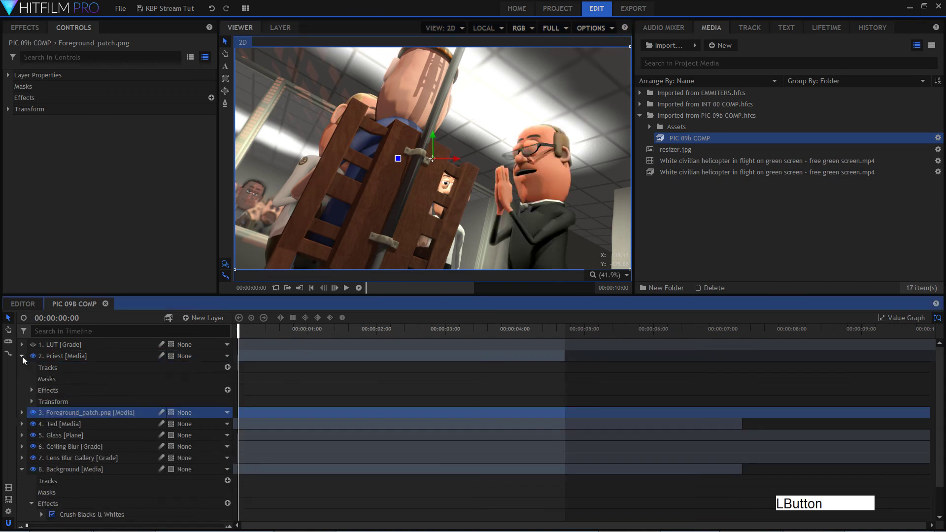
pyautogui.click(32, 390)
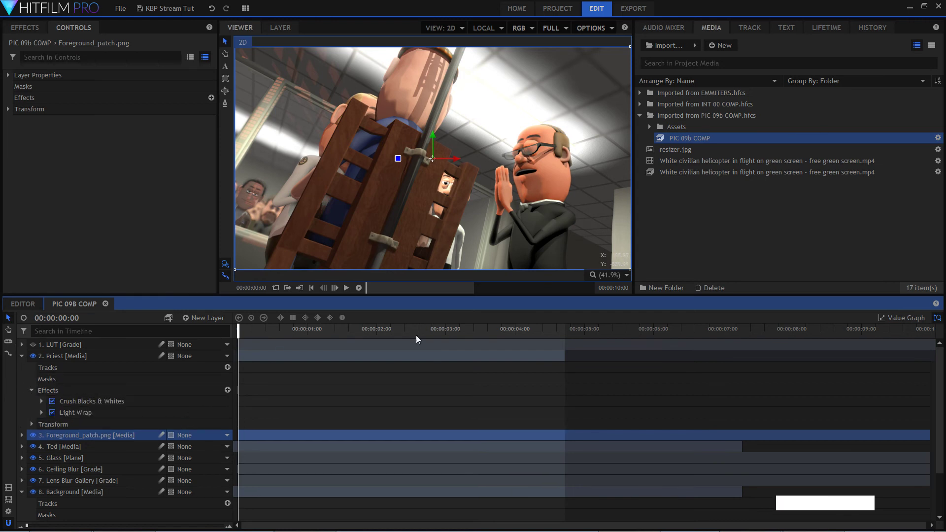
# - Turn the Priest layer's Light Wrap and Crush Blacks & Whites effects off and back on to compare the look
pyautogui.click(52, 412)
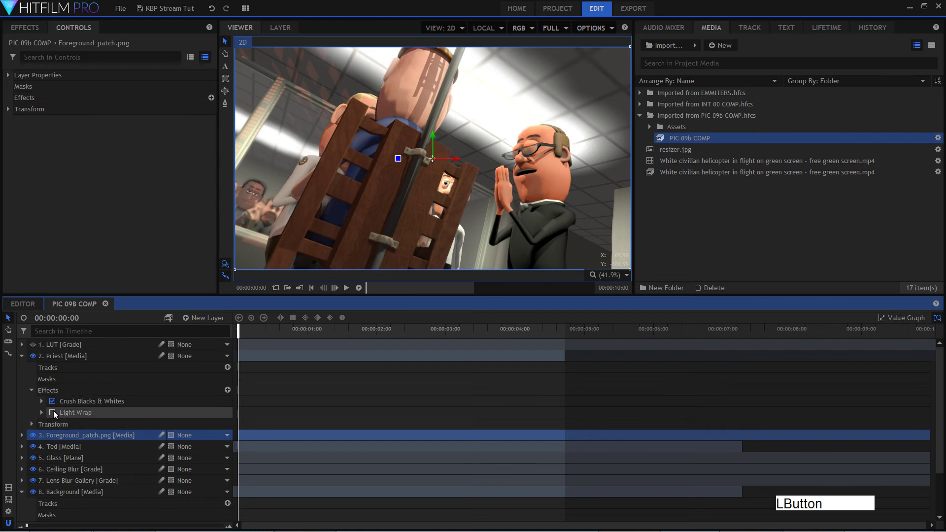
pyautogui.click(52, 401)
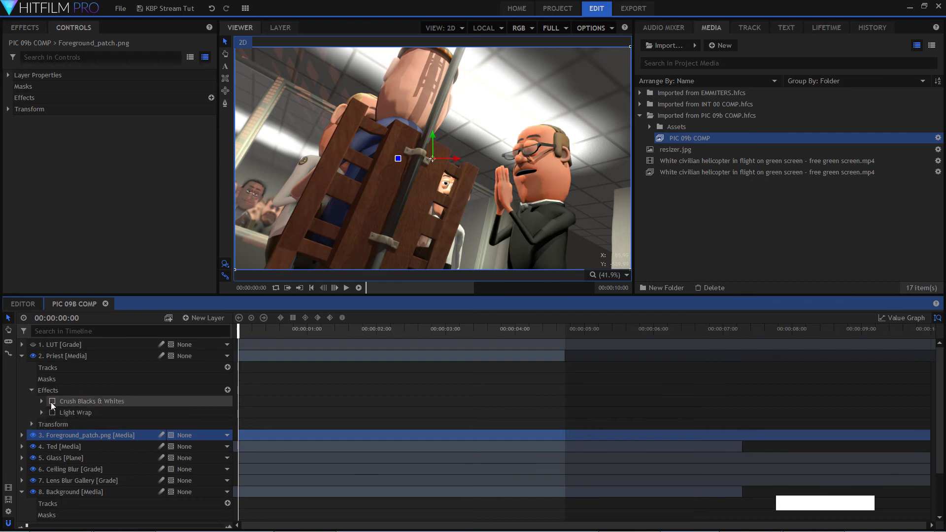
pyautogui.click(74, 404)
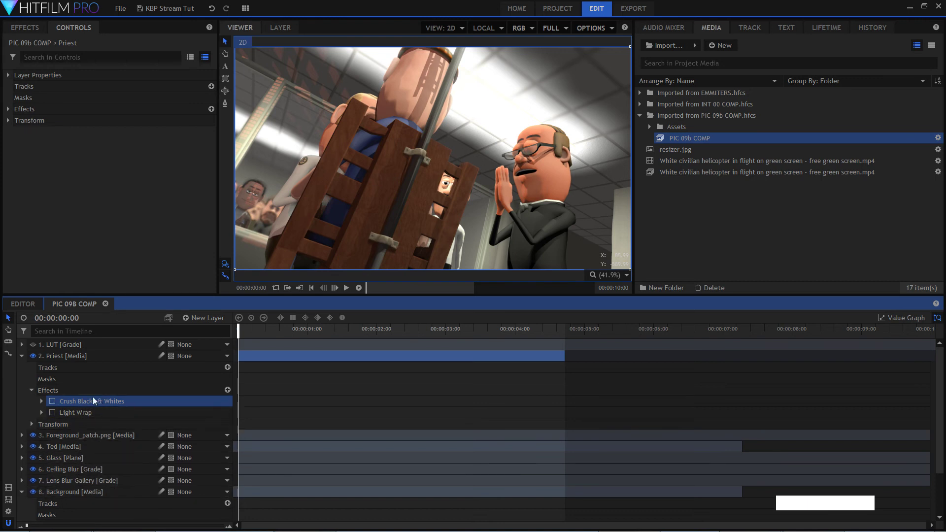
pyautogui.click(53, 401)
pyautogui.click(51, 416)
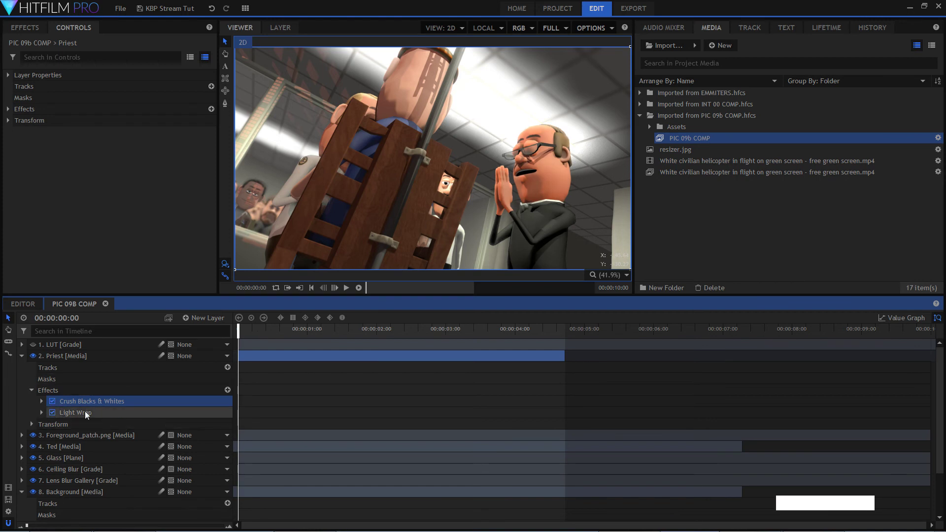
# - Compare the priest's head up close without and with Light Wrap, leave the effect enabled and fit the frame in the viewer
pyautogui.click(53, 413)
pyautogui.scroll(2, 564, 98)
pyautogui.scroll(3, 542, 108)
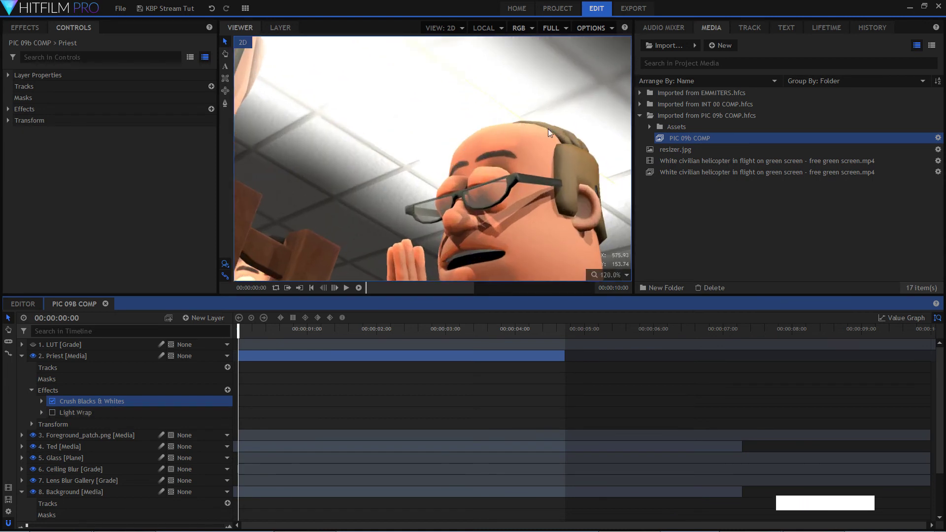
pyautogui.click(52, 413)
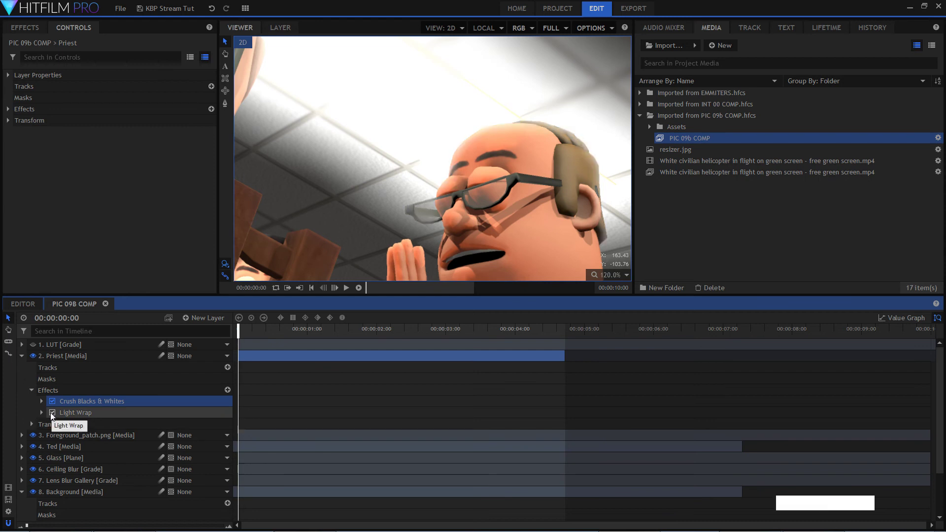
pyautogui.click(622, 275)
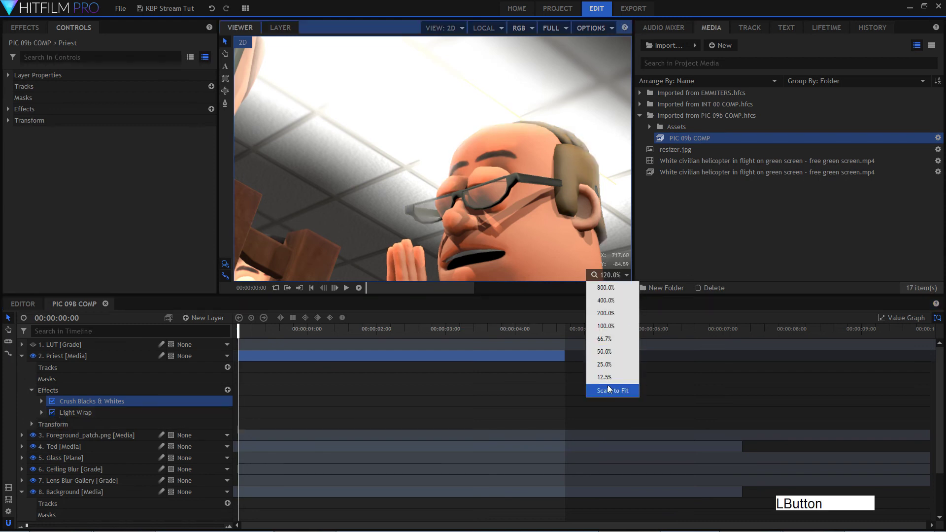
pyautogui.click(611, 389)
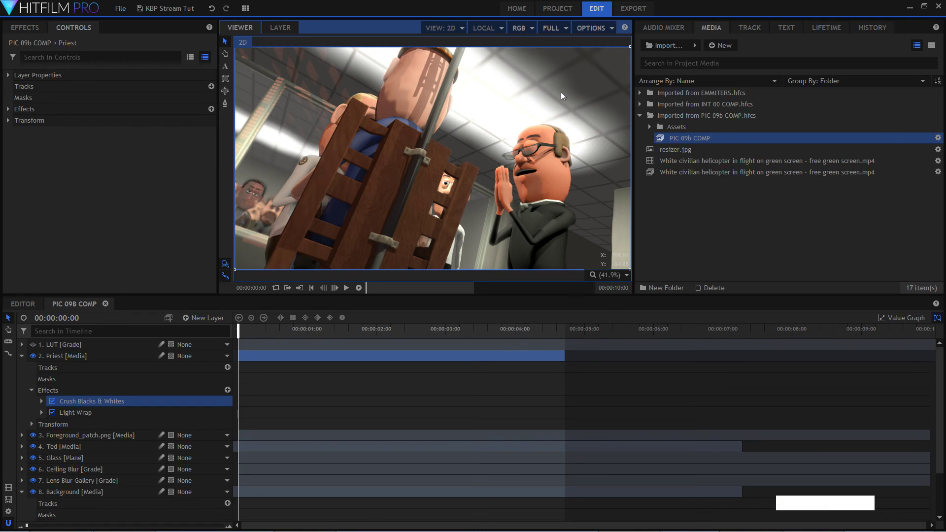
# - Compare the full frame without and with the Priest's Light Wrap, leave it enabled and collapse the layer
pyautogui.click(52, 412)
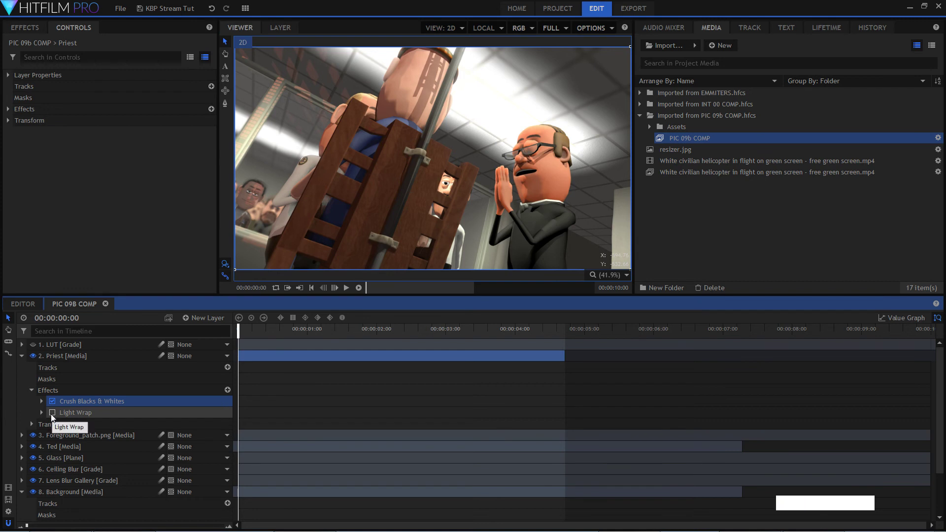
pyautogui.click(52, 414)
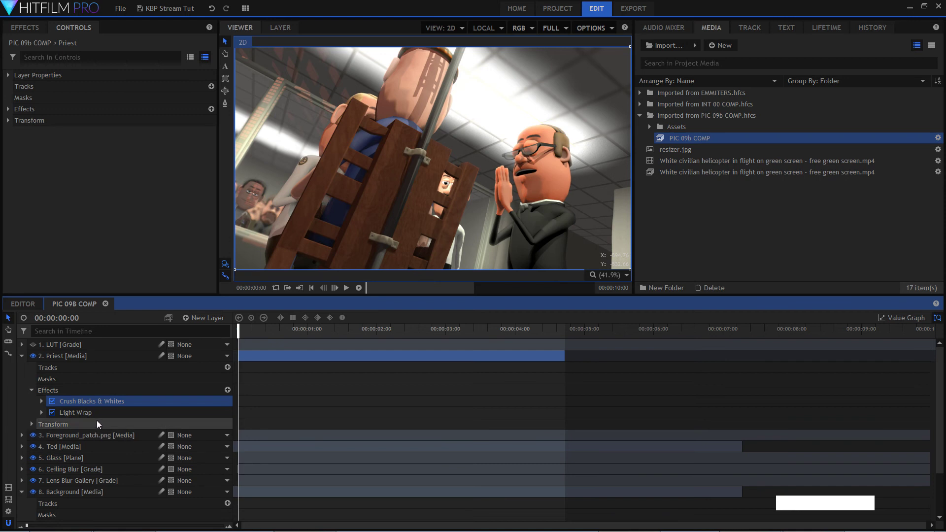
pyautogui.click(81, 412)
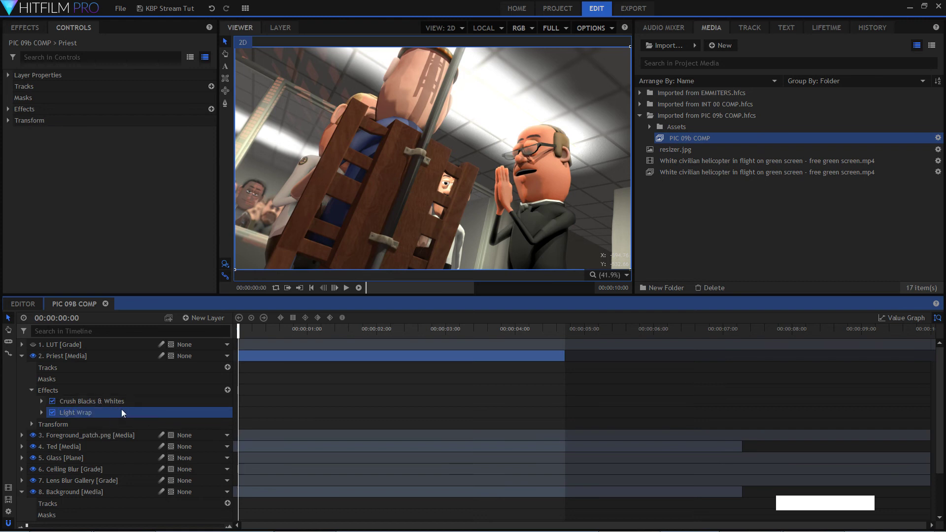
pyautogui.moveTo(78, 402); pyautogui.dragTo(30, 398)
pyautogui.click(30, 394)
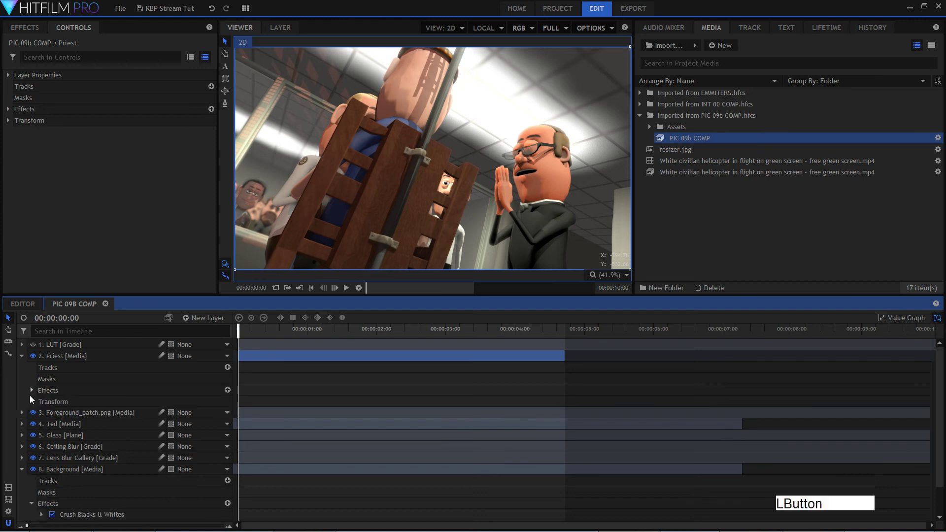
pyautogui.click(21, 355)
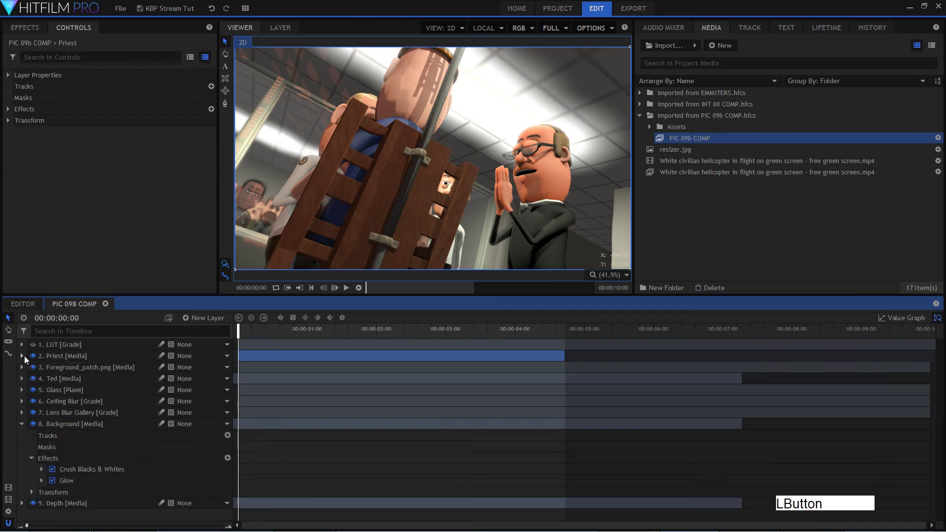
# - Expand the LUT grade layer to examine its LUT file and its transform opacity
pyautogui.click(48, 345)
pyautogui.click(22, 344)
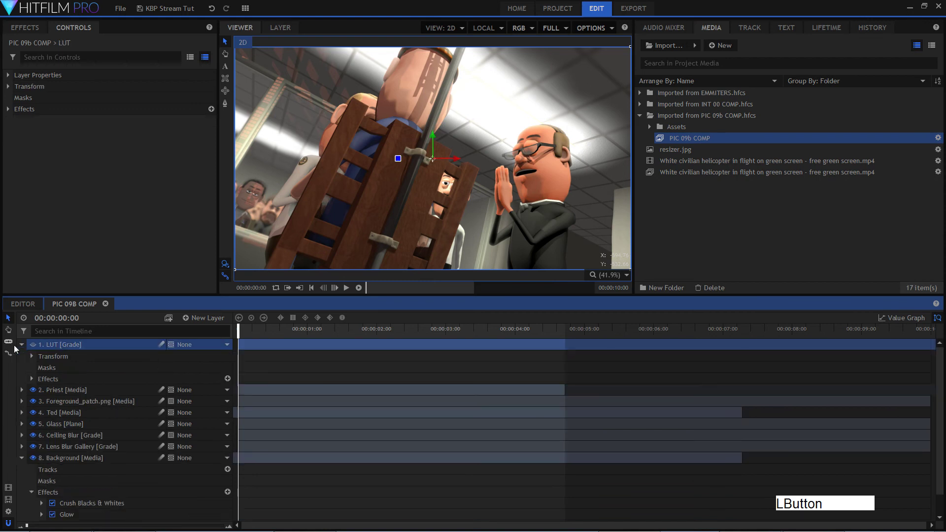
pyautogui.click(31, 379)
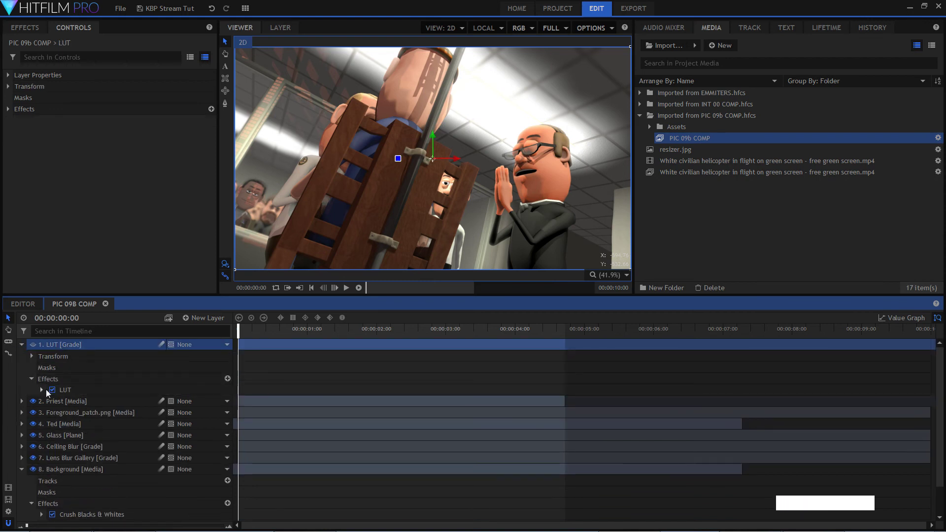
pyautogui.click(46, 389)
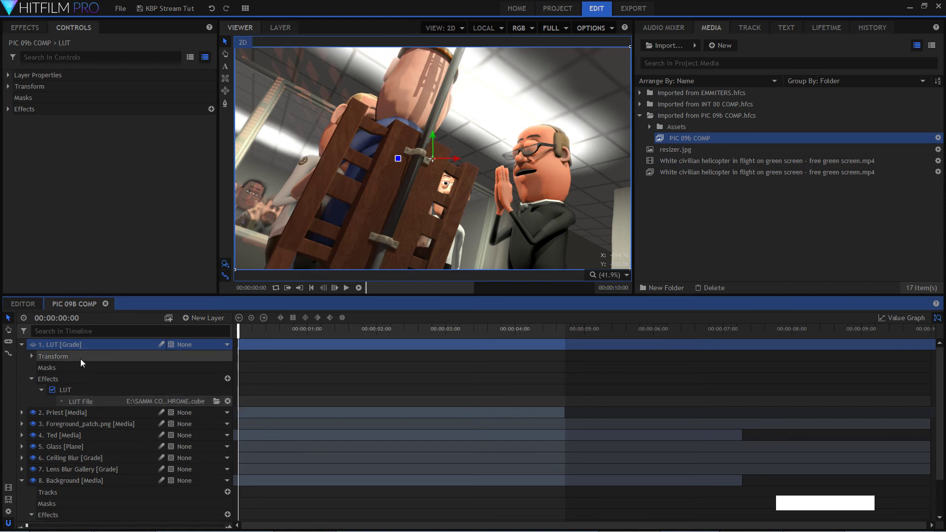
pyautogui.click(32, 355)
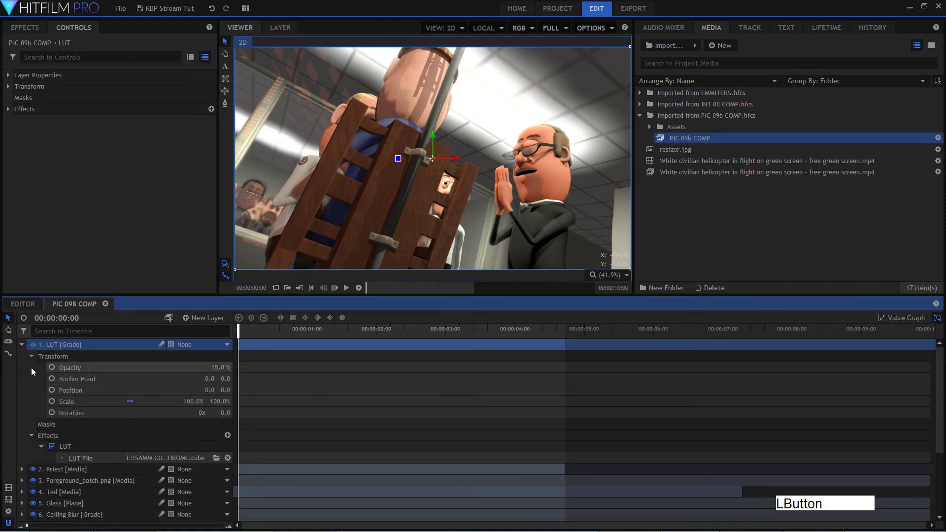
# - Make the LUT grade layer visible, collapse it and the Background layer, and clear the layer selection
pyautogui.click(32, 356)
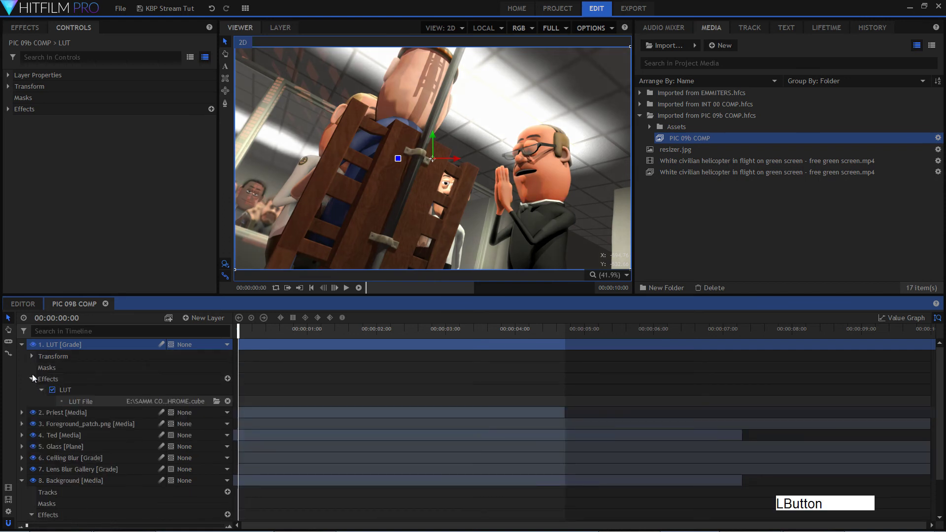
pyautogui.click(31, 377)
pyautogui.click(23, 344)
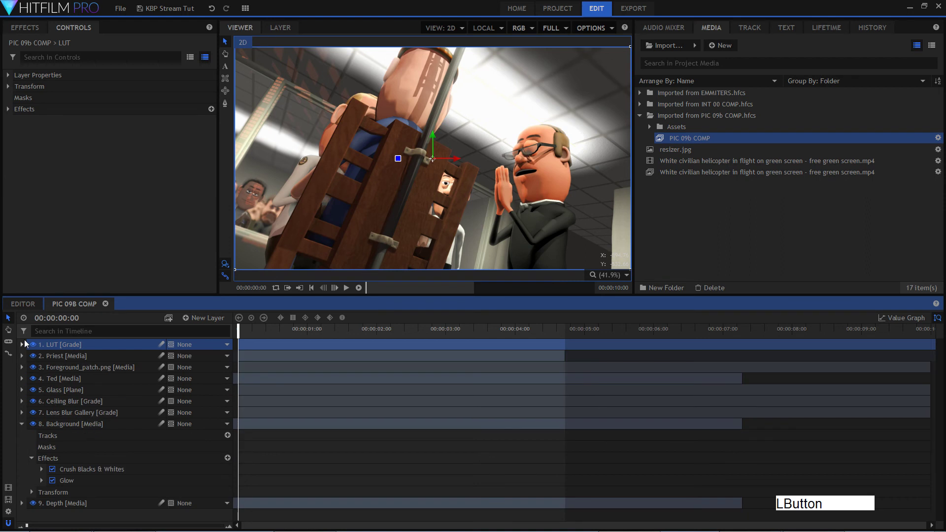
pyautogui.click(22, 424)
pyautogui.click(167, 501)
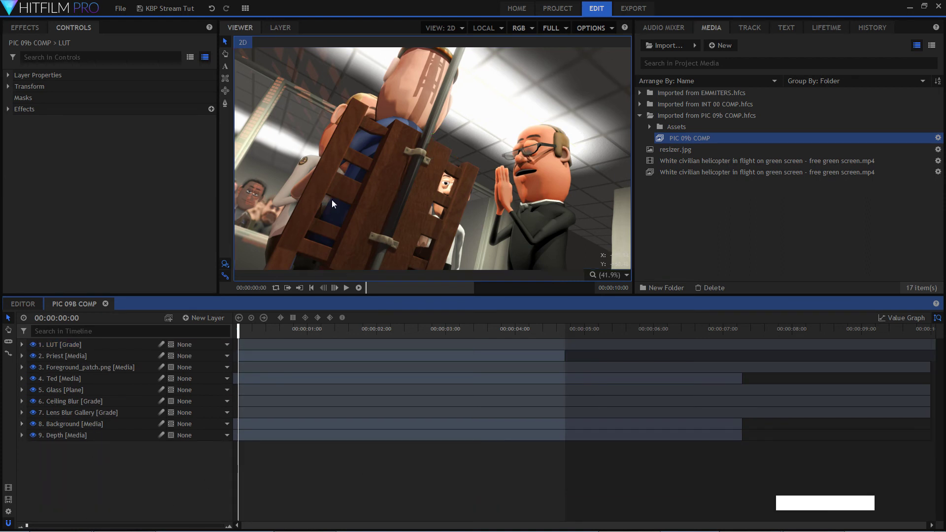
# - Play the finished composite from its first frame, stop playback and move the playhead to 00:00:04:18
pyautogui.moveTo(240, 332)
pyautogui.mouseDown()
pyautogui.moveTo(545, 329)
pyautogui.moveTo(527, 332)
pyautogui.moveTo(569, 340)
pyautogui.moveTo(242, 331)
pyautogui.moveTo(244, 343)
pyautogui.mouseUp()
pyautogui.press('space')
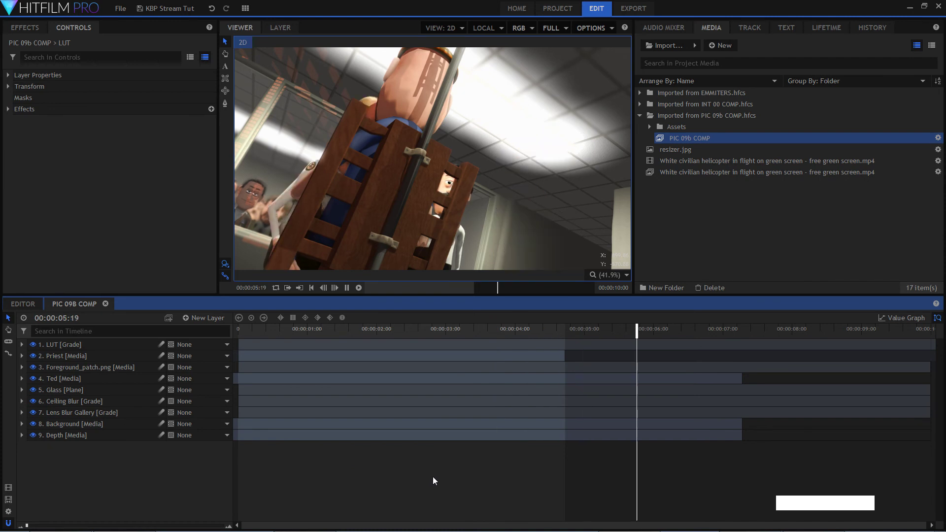
pyautogui.press('space')
pyautogui.moveTo(592, 324); pyautogui.dragTo(564, 333)
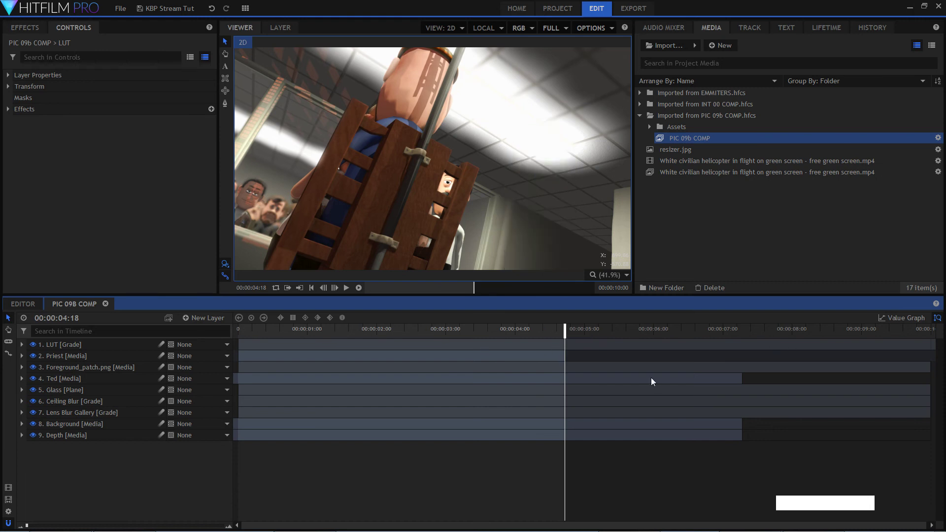
# - Toggle the Ted layer off and on to compare the composite at the current frame
pyautogui.click(354, 515)
pyautogui.click(485, 470)
pyautogui.click(32, 378)
pyautogui.click(32, 377)
pyautogui.click(358, 460)
# - Close the PIC 09b COMP timeline and open INT 00 COMP from its imported project folder
pyautogui.click(74, 304)
pyautogui.click(75, 304)
pyautogui.click(74, 304)
pyautogui.click(75, 304)
pyautogui.click(74, 304)
pyautogui.click(105, 305)
pyautogui.doubleClick(708, 104)
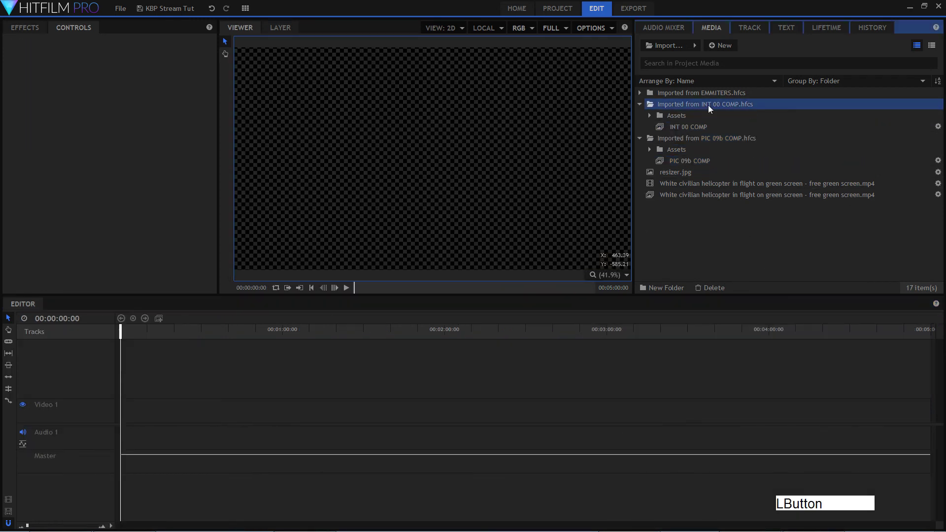
pyautogui.doubleClick(719, 127)
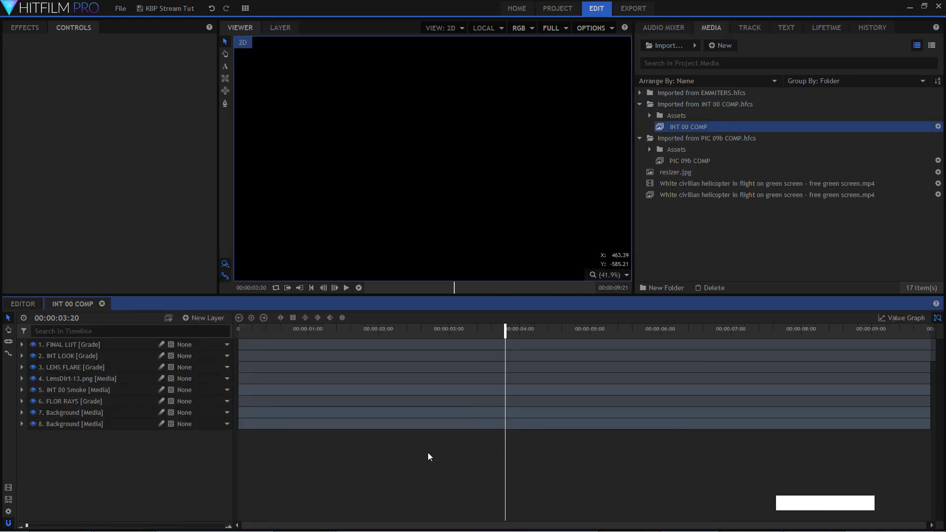
# - Move the INT 00 COMP playhead back to the first frame
pyautogui.click(264, 331)
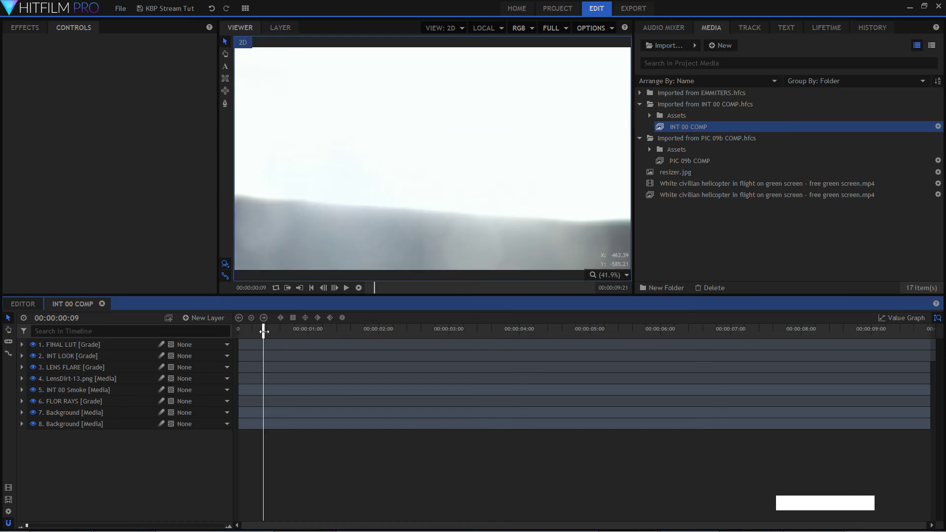
pyautogui.click(258, 330)
pyautogui.moveTo(237, 334); pyautogui.dragTo(237, 334)
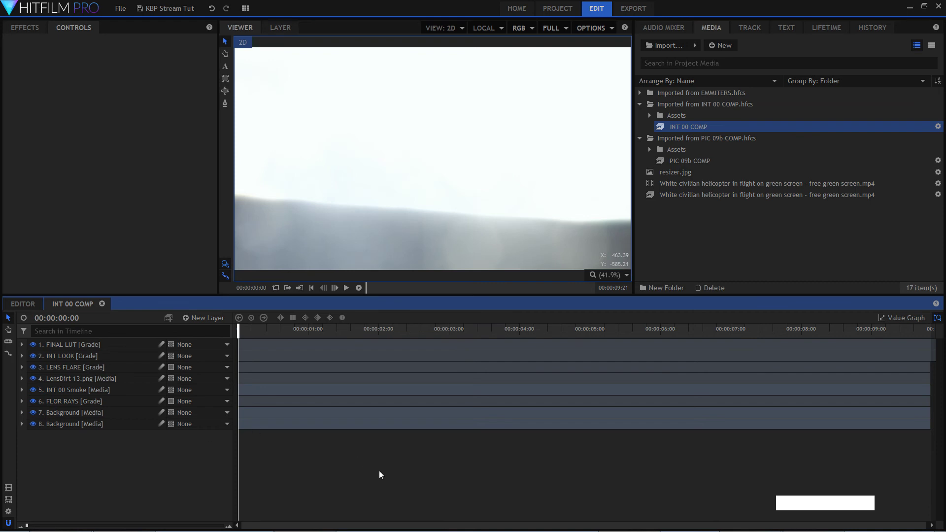
# - Hide every layer from FINAL LUT down to the upper Background, leaving only the bottom Background layer visible
pyautogui.click(33, 344)
pyautogui.click(33, 356)
pyautogui.click(33, 367)
pyautogui.click(33, 379)
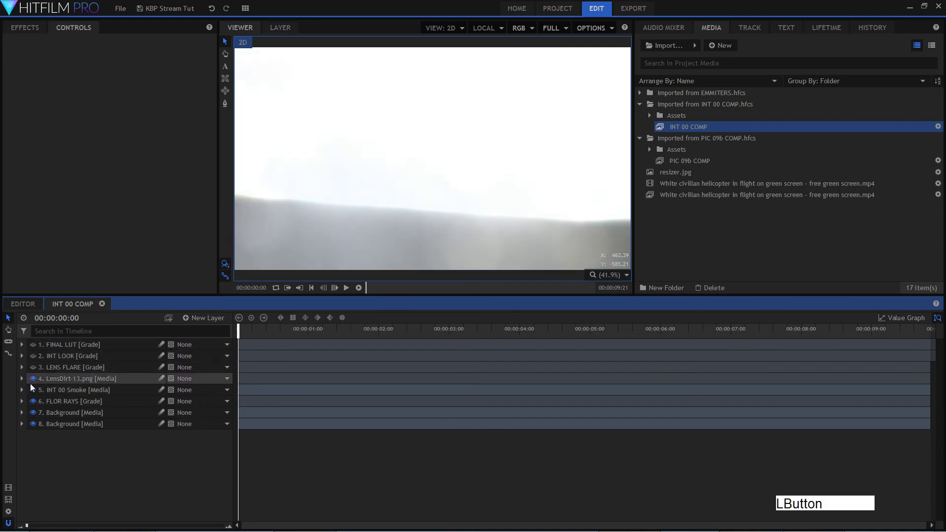
pyautogui.click(33, 391)
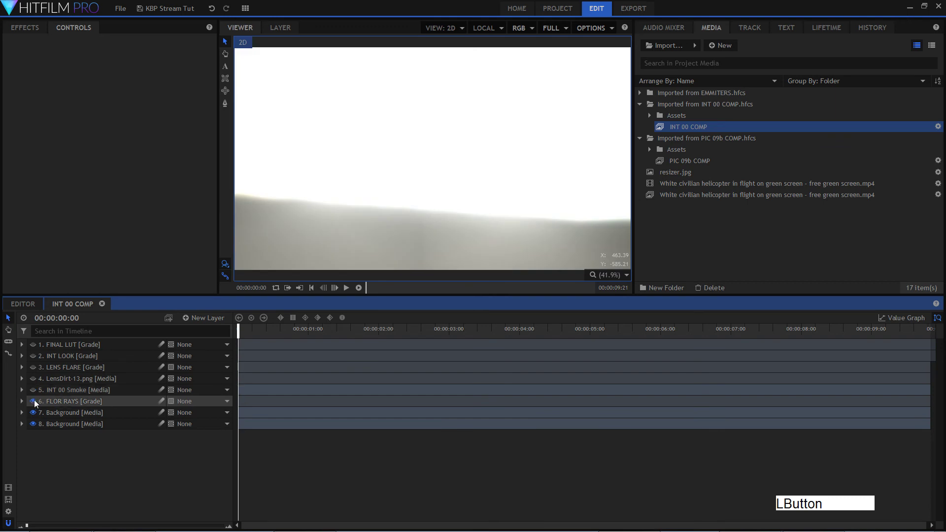
pyautogui.click(34, 401)
pyautogui.click(33, 413)
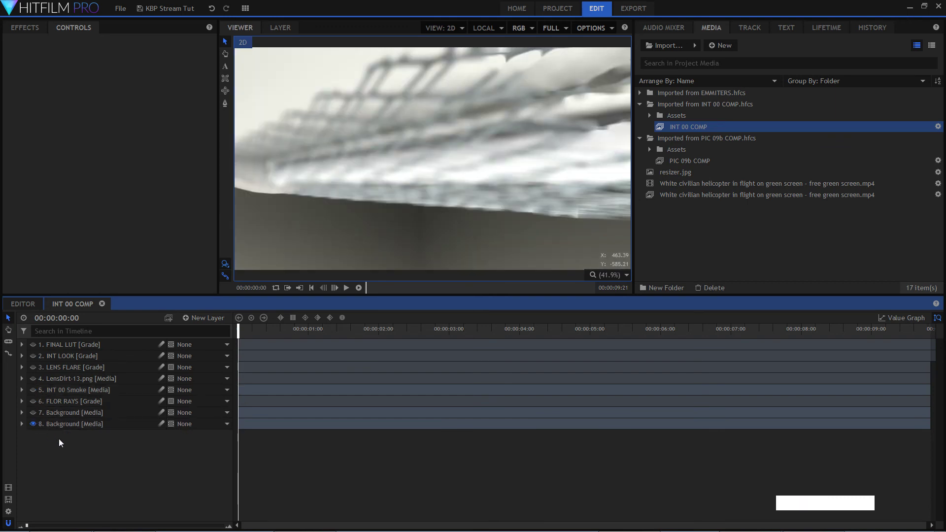
# - Expand and select the bottom Background layer, and play the raw background render by itself
pyautogui.click(23, 427)
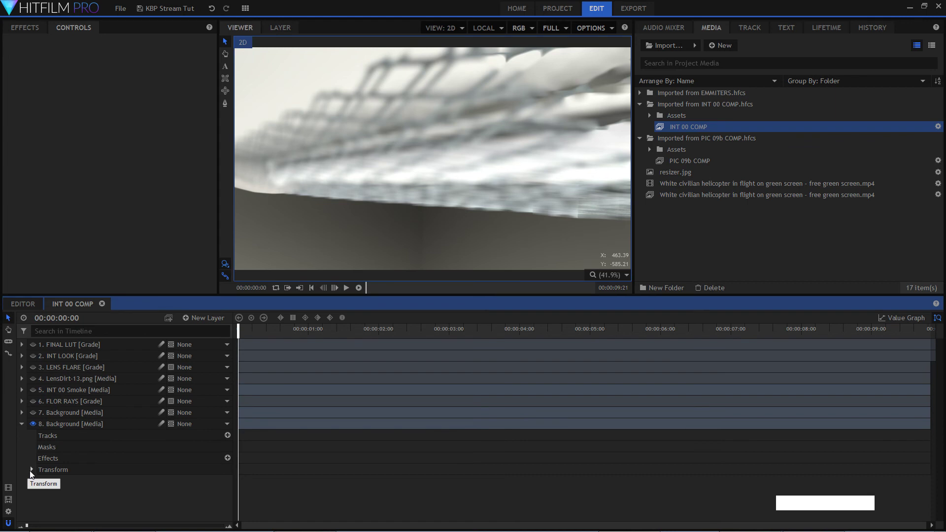
pyautogui.click(70, 424)
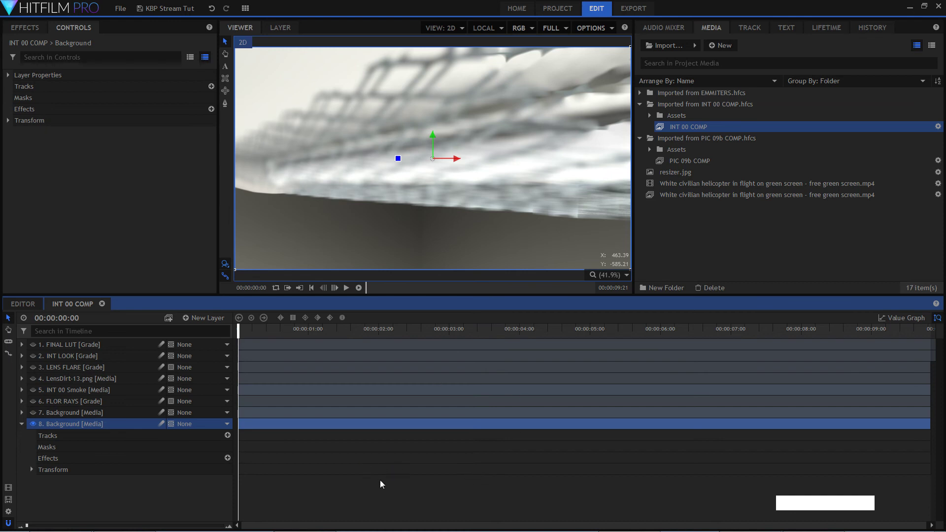
pyautogui.press('space')
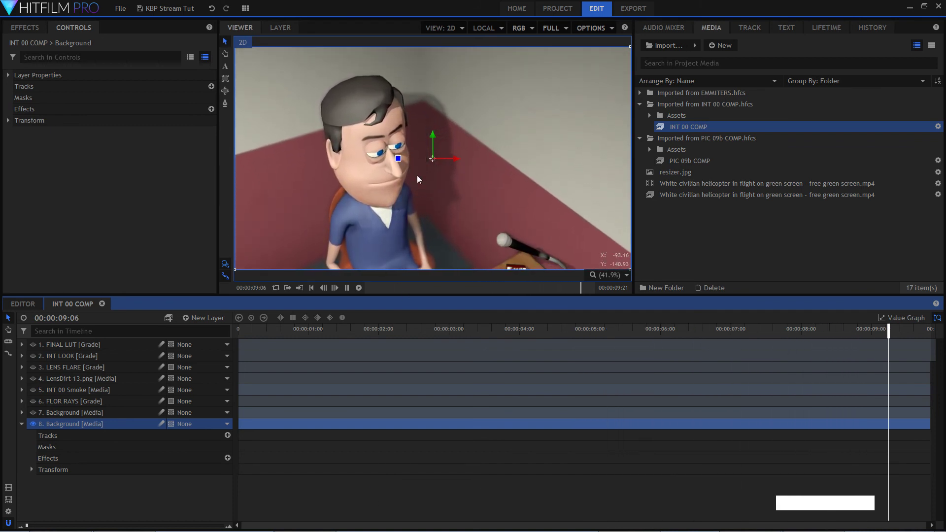
# - Return the INT 00 COMP playhead to the first frame, deselect the bottom Background layer and collapse it
pyautogui.moveTo(244, 333); pyautogui.dragTo(168, 344)
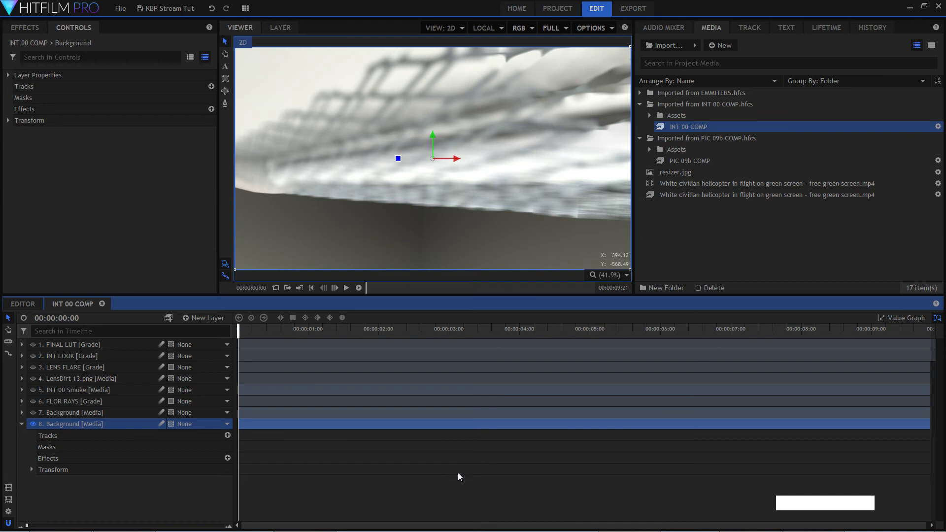
pyautogui.click(423, 495)
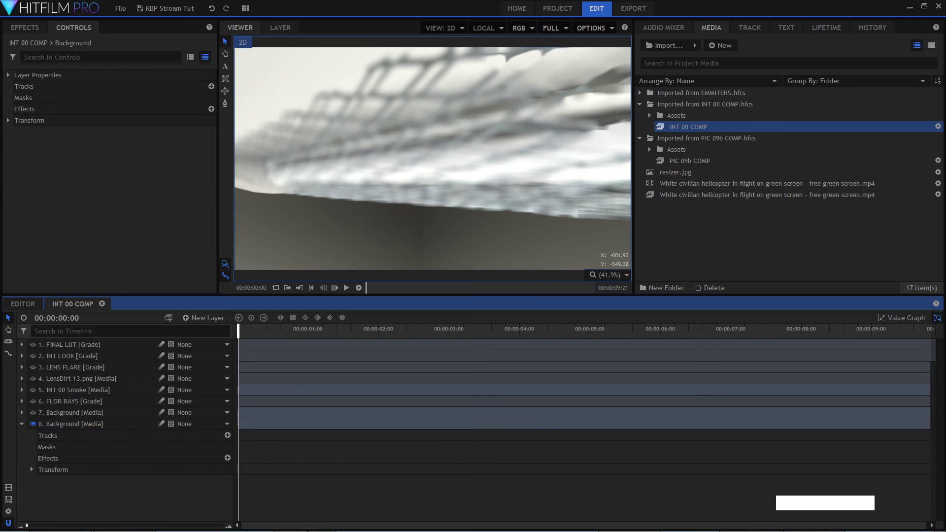
pyautogui.click(318, 506)
pyautogui.click(21, 423)
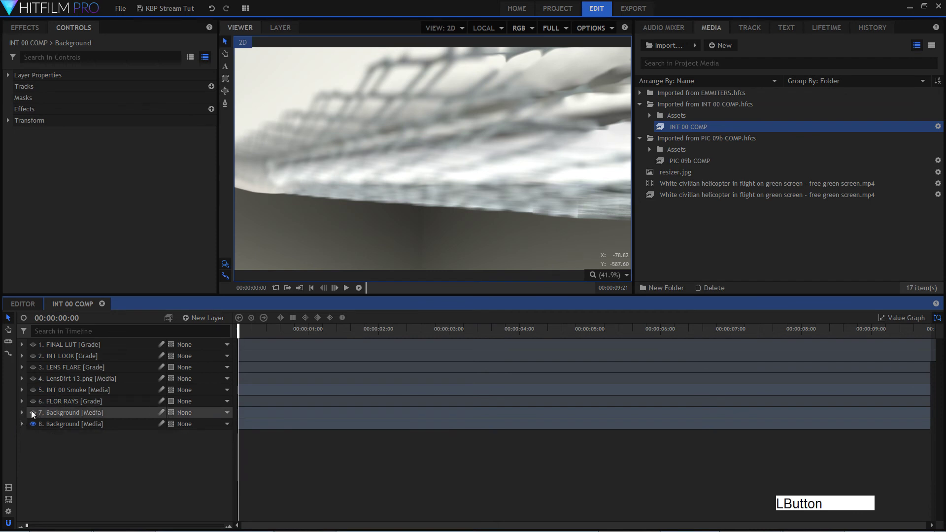
# - Expand the upper Background layer's masks and effects, and make the layer visible with its mask, Diffuse and Glow switched off
pyautogui.click(23, 413)
pyautogui.click(32, 447)
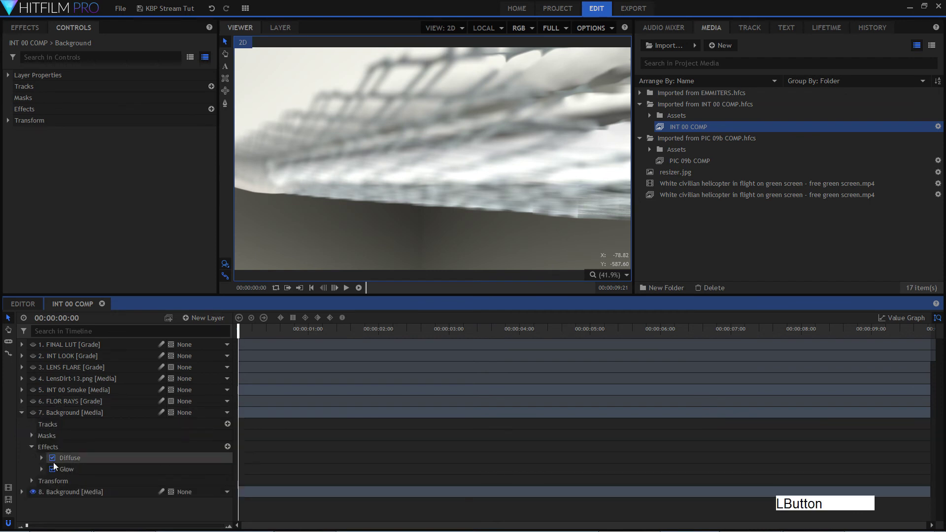
pyautogui.click(33, 436)
pyautogui.click(33, 412)
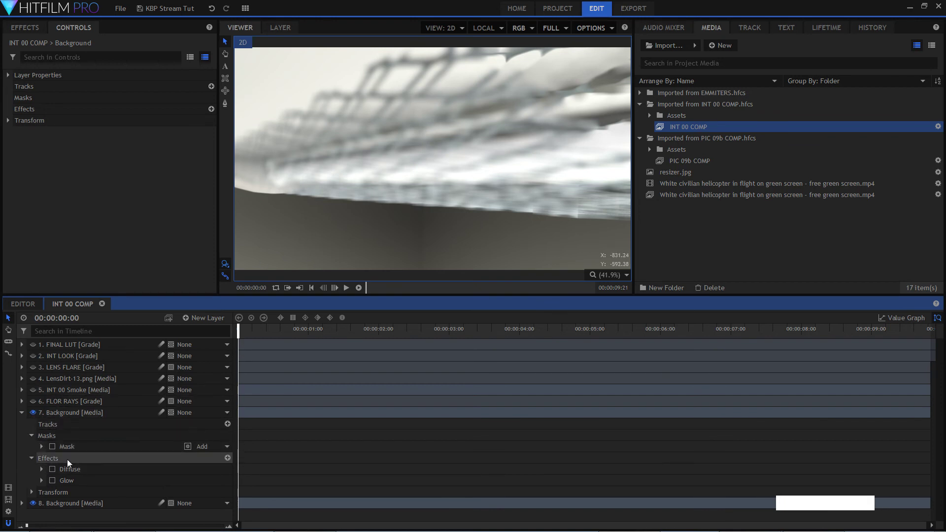
# - Enable the upper Background layer's mask and select it to inspect its full outline around the frame
pyautogui.click(54, 449)
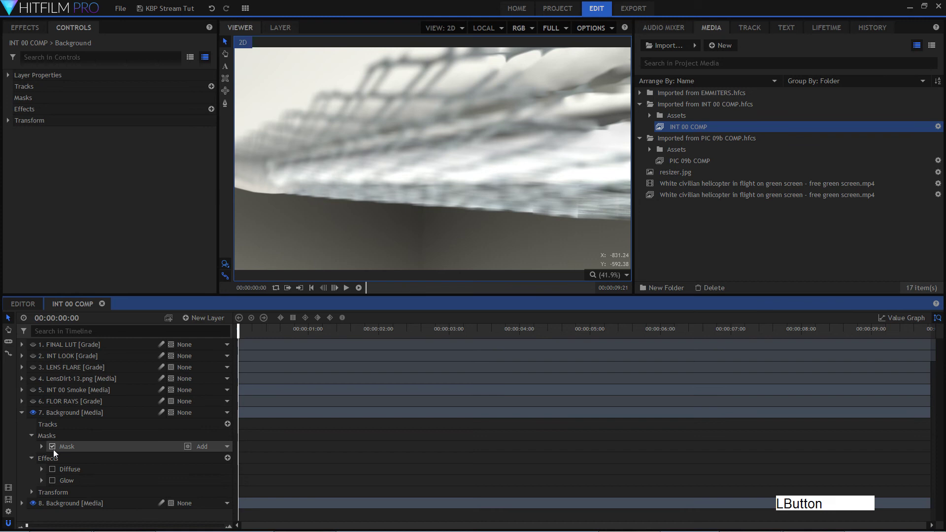
pyautogui.click(87, 446)
pyautogui.scroll(-3, 391, 186)
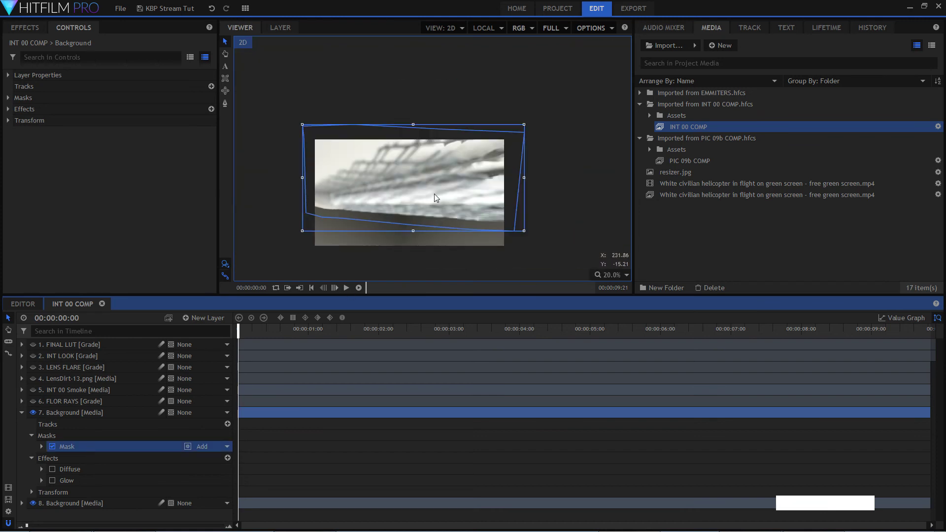
pyautogui.scroll(2, 436, 164)
pyautogui.scroll(-4, 430, 233)
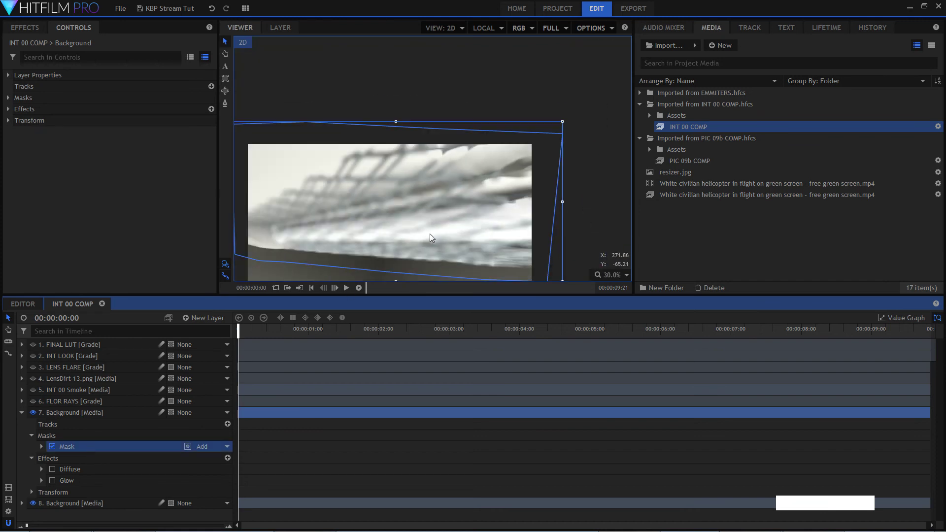
pyautogui.scroll(1, 412, 267)
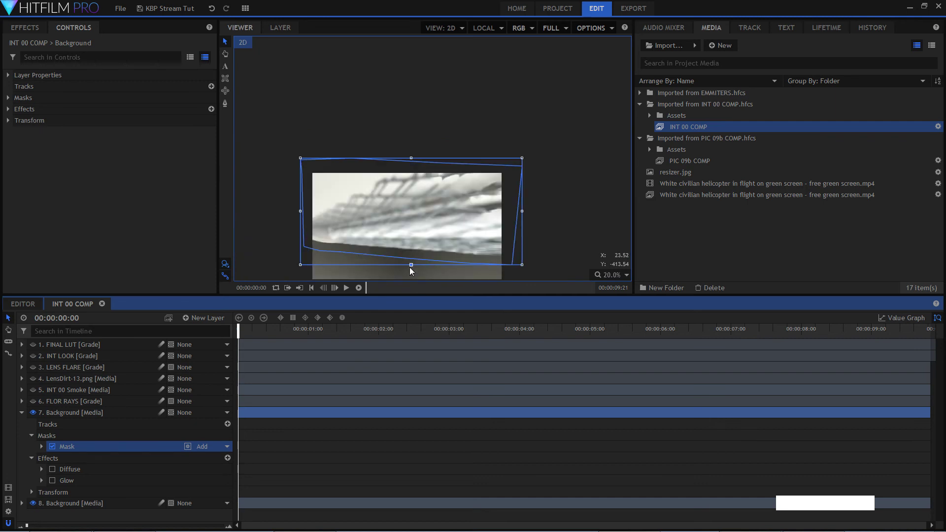
pyautogui.scroll(1, 395, 224)
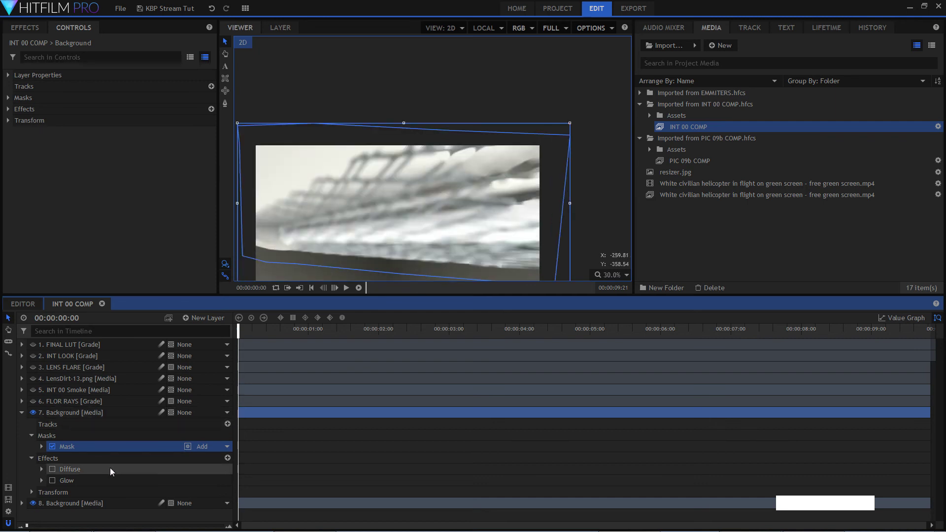
# - Enable the Diffuse and Glow effects on the upper Background layer and expand the Glow settings
pyautogui.click(54, 469)
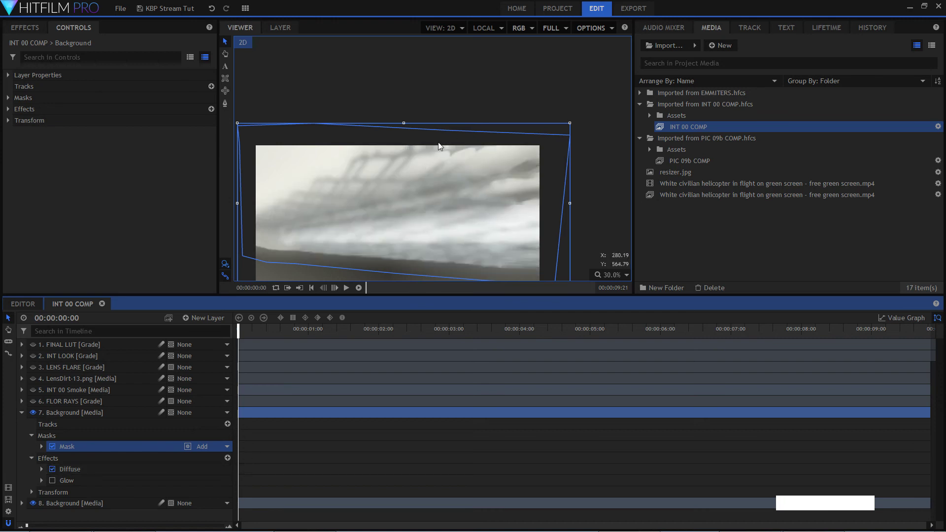
pyautogui.click(52, 481)
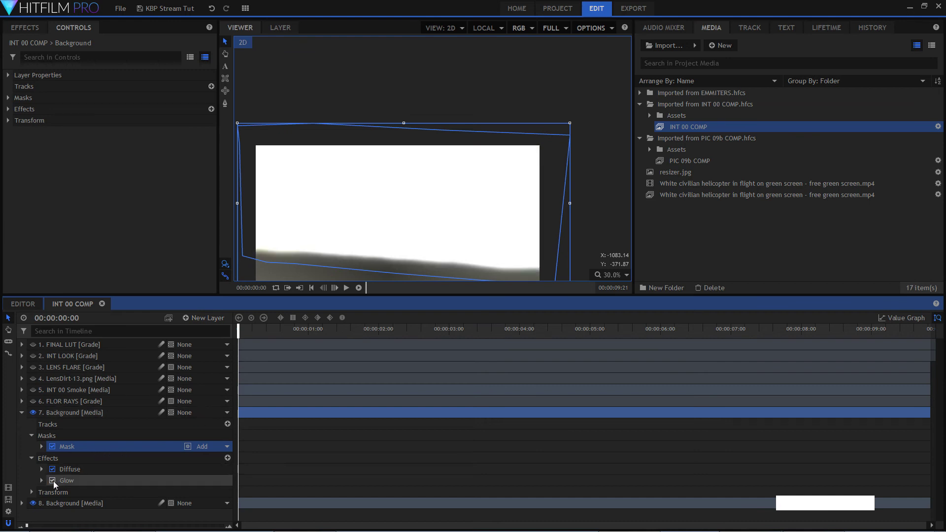
pyautogui.click(41, 481)
pyautogui.scroll(-2, 113, 467)
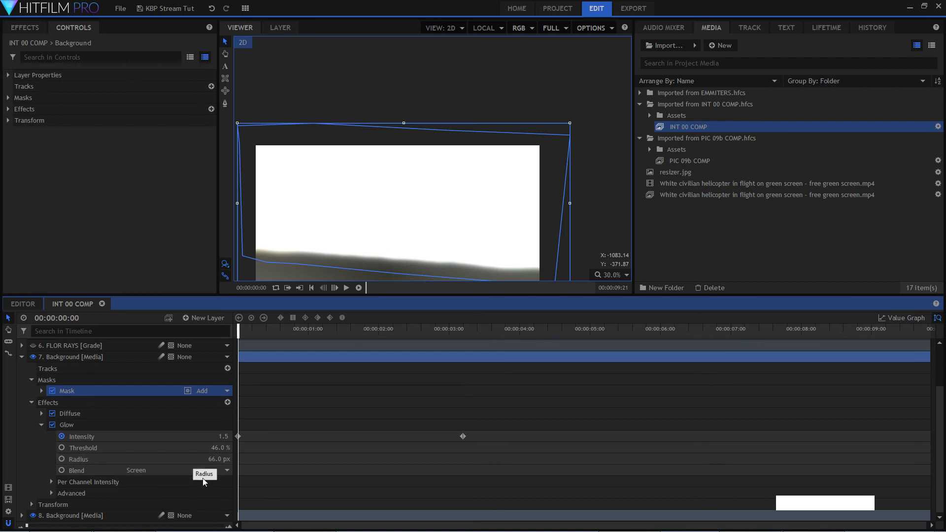
# - Examine the Glow effect's Per Channel Intensity and Advanced settings, then collapse both groups
pyautogui.click(52, 480)
pyautogui.scroll(-1, 53, 479)
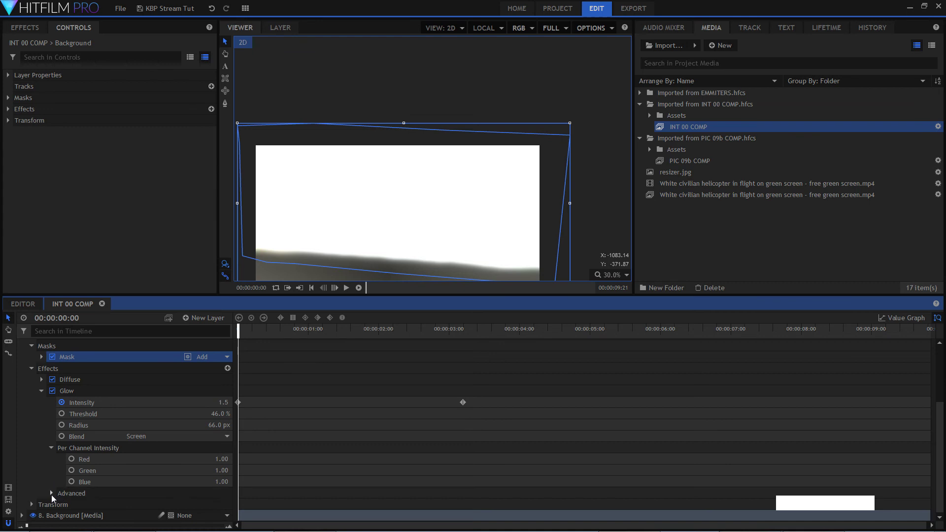
pyautogui.click(52, 493)
pyautogui.scroll(-2, 59, 487)
pyautogui.scroll(-1, 118, 465)
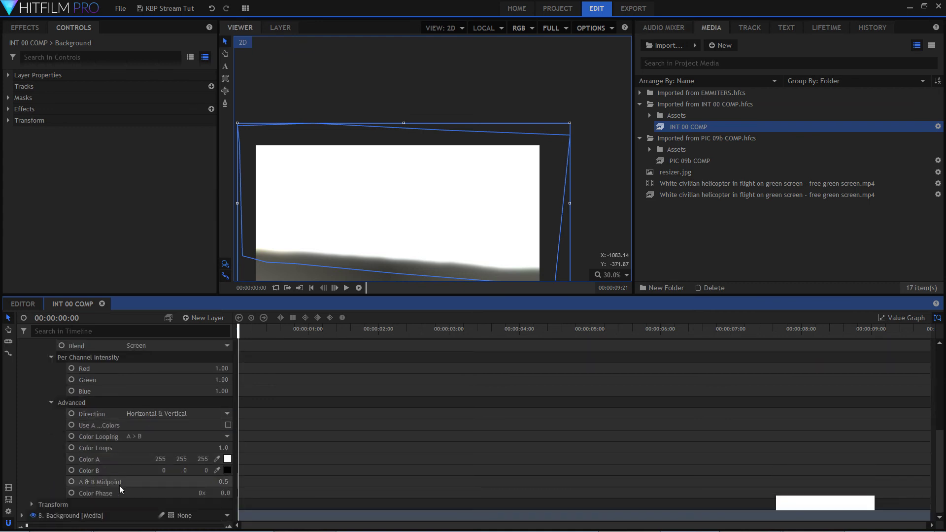
pyautogui.scroll(2, 140, 451)
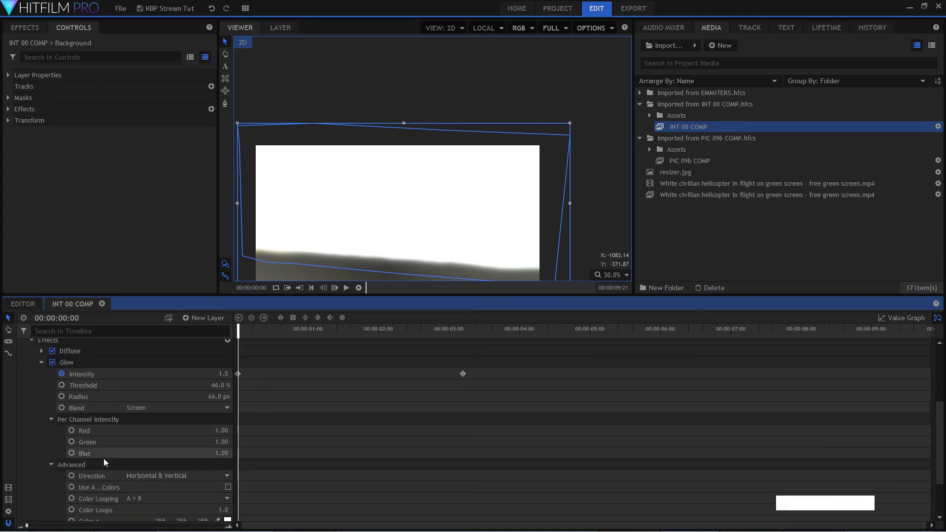
pyautogui.click(52, 464)
pyautogui.click(55, 447)
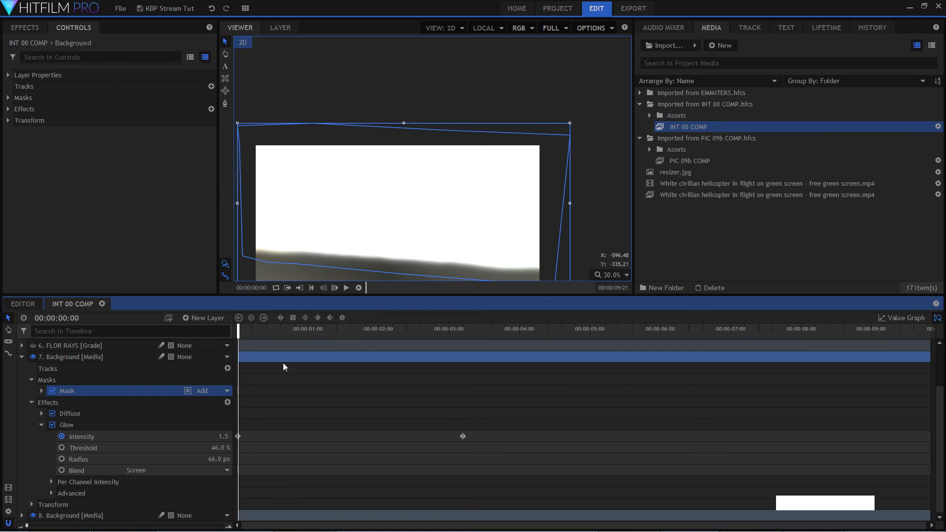
# - Collapse the Glow effect and the upper Background layer, and fit the composite frame to the viewer
pyautogui.click(41, 424)
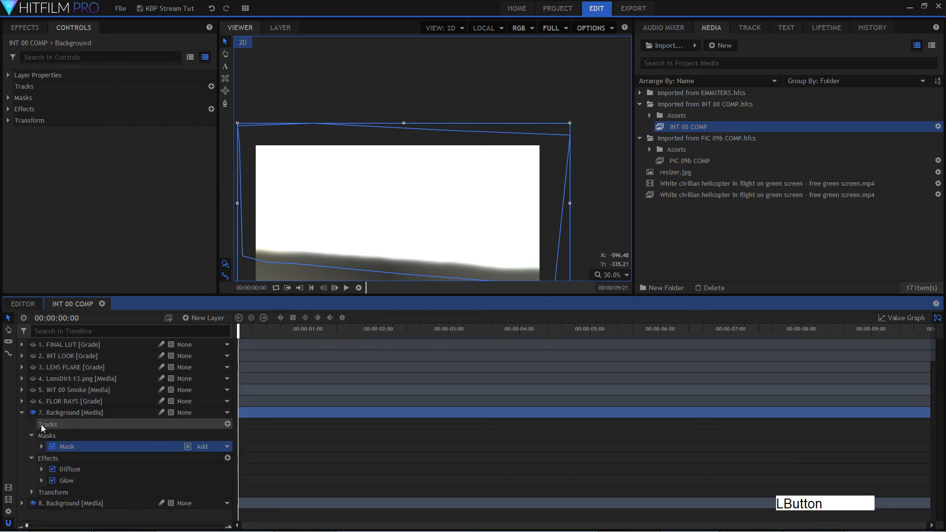
pyautogui.click(22, 412)
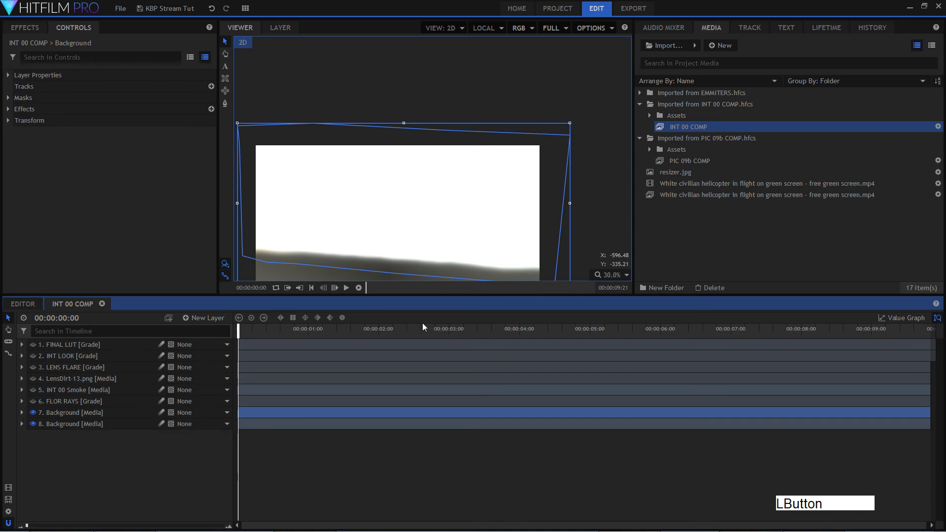
pyautogui.click(600, 280)
pyautogui.click(604, 390)
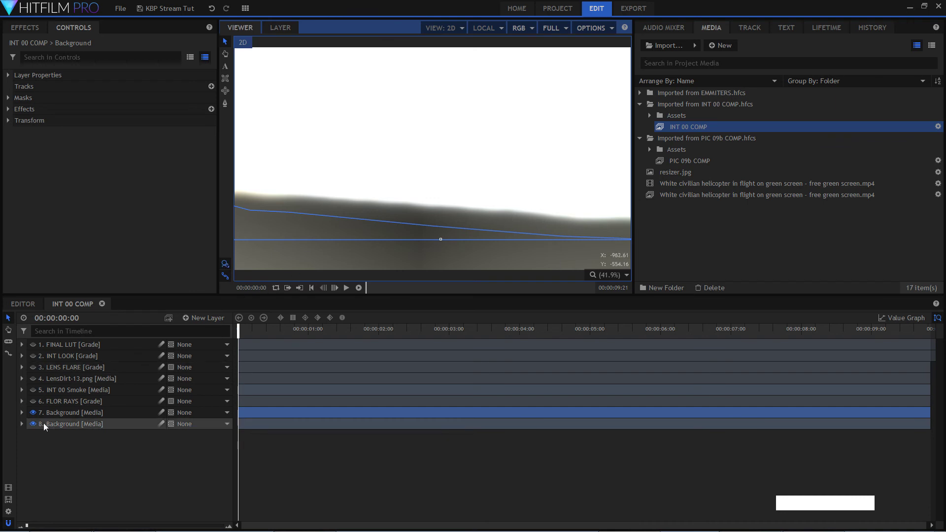
# - Expand the FLOR RAYS grade layer's effects, make the layer visible and select it
pyautogui.click(21, 402)
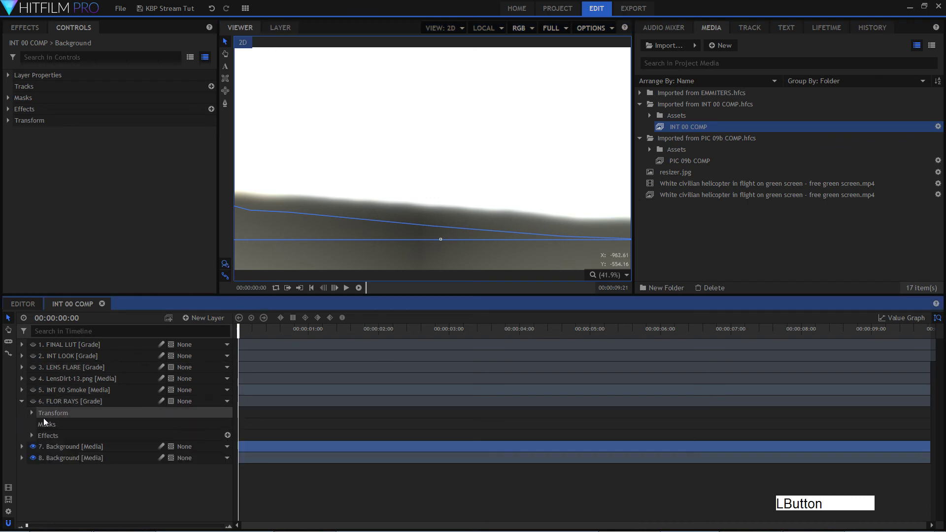
pyautogui.click(30, 436)
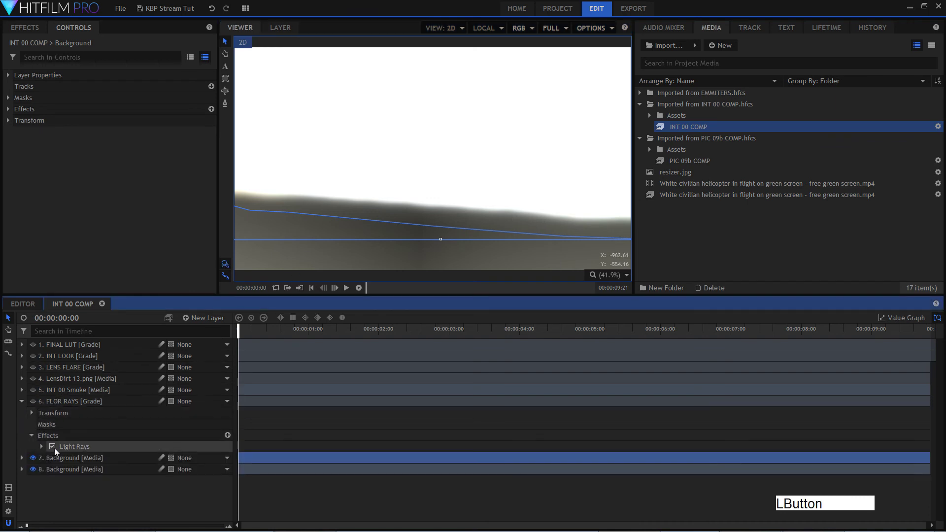
pyautogui.click(33, 400)
pyautogui.click(74, 401)
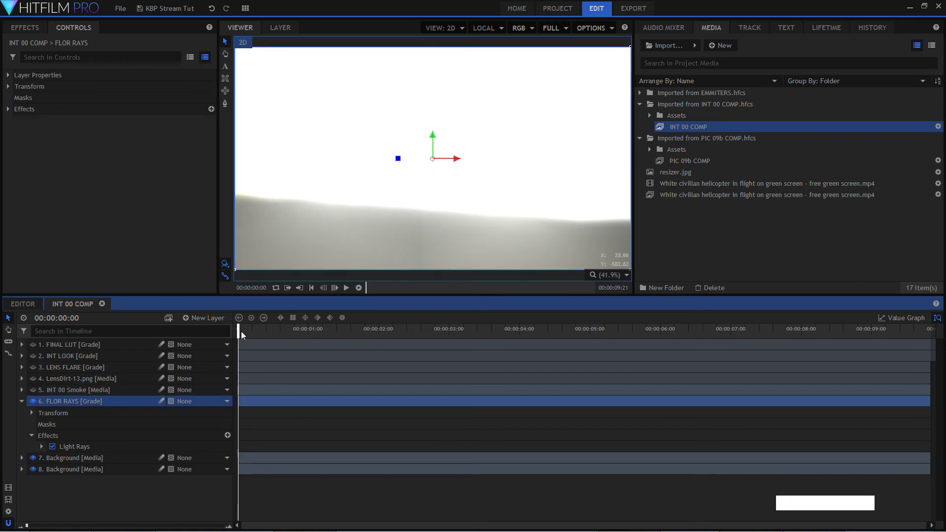
# - Scrub to 00:00:04:02 and expand Light Rays on FLOR RAYS to inspect its settings and Intensity keyframes
pyautogui.moveTo(241, 332); pyautogui.dragTo(463, 331)
pyautogui.moveTo(541, 345); pyautogui.dragTo(525, 369)
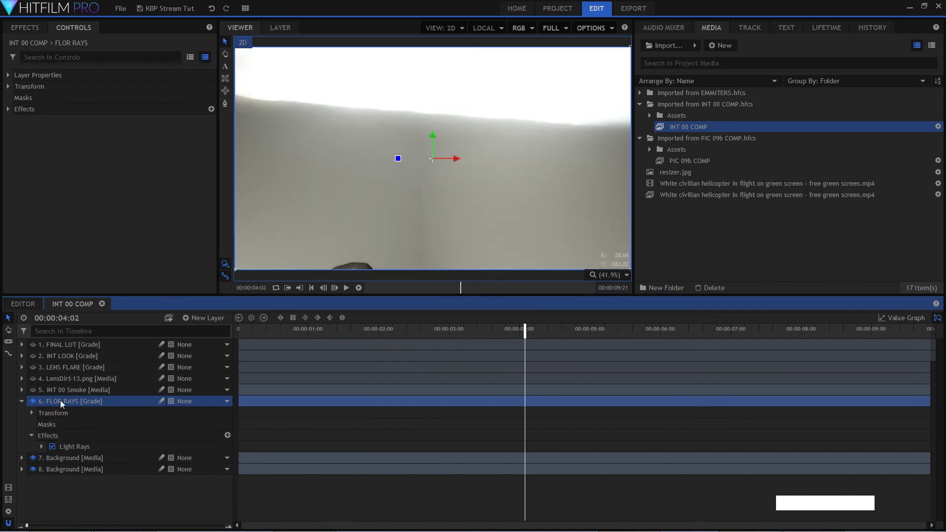
pyautogui.click(41, 449)
pyautogui.scroll(-1, 123, 462)
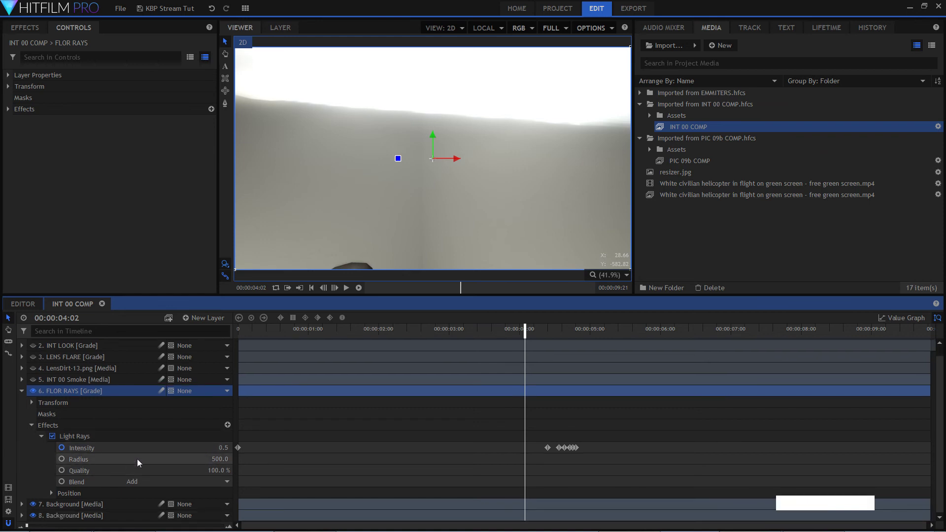
pyautogui.click(172, 451)
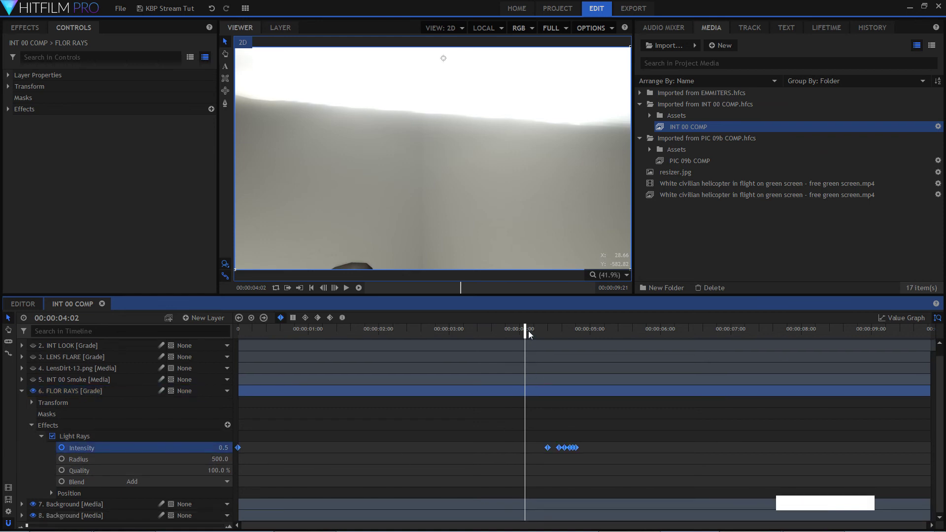
pyautogui.moveTo(525, 330)
pyautogui.mouseDown()
pyautogui.moveTo(584, 334)
pyautogui.moveTo(525, 343)
pyautogui.mouseUp()
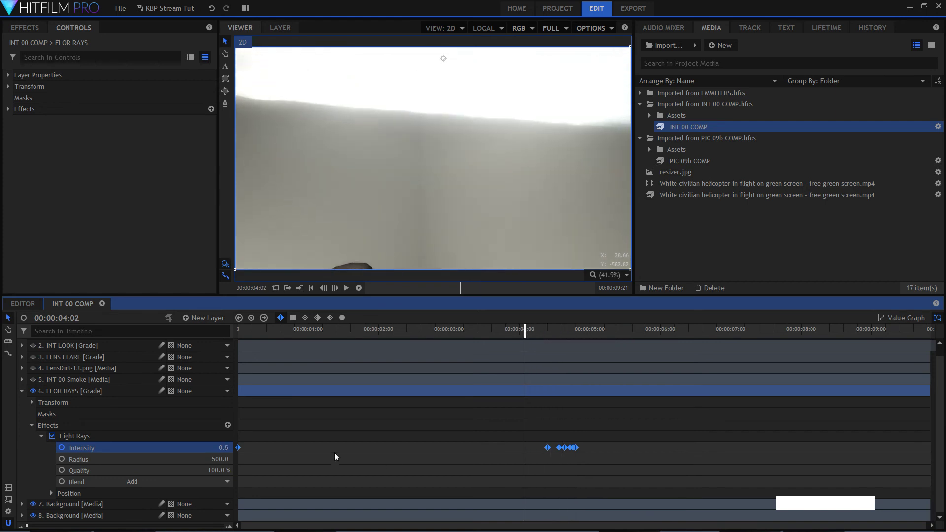
# - Try Light Rays radii of 207, 142 and 322, and shift the ray centre slightly in the viewer
pyautogui.click(208, 461)
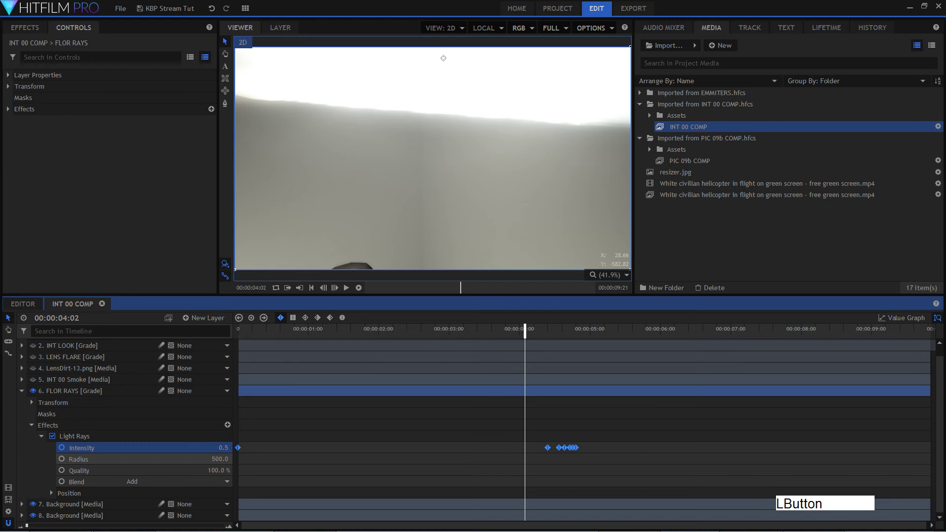
pyautogui.moveTo(208, 461); pyautogui.dragTo(148, 461)
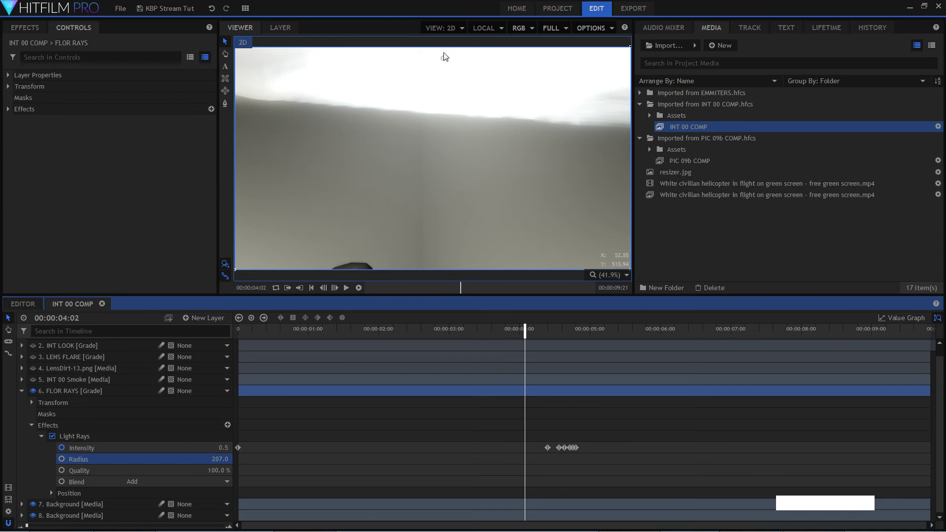
pyautogui.moveTo(446, 60); pyautogui.dragTo(426, 64)
pyautogui.moveTo(217, 458)
pyautogui.mouseDown()
pyautogui.moveTo(229, 457)
pyautogui.moveTo(207, 458)
pyautogui.mouseUp()
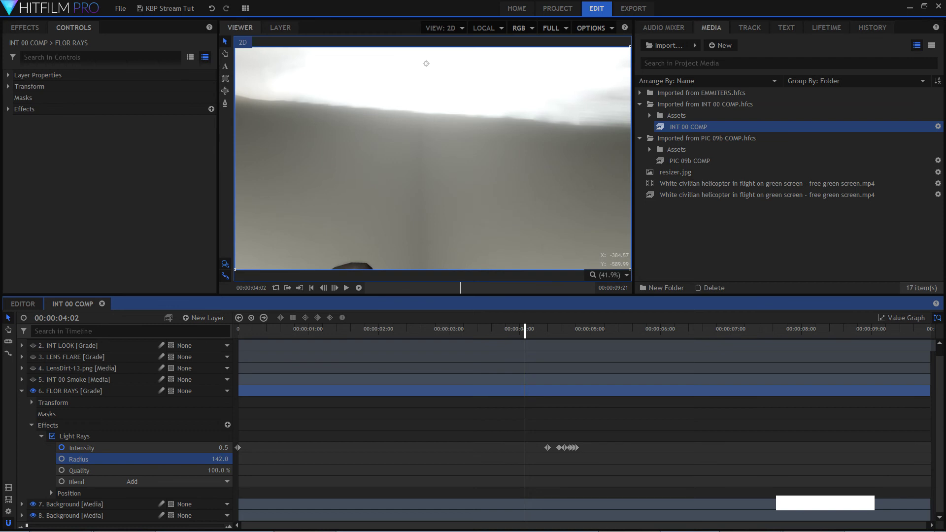
pyautogui.moveTo(207, 458)
pyautogui.mouseDown()
pyautogui.moveTo(232, 458)
pyautogui.moveTo(216, 458)
pyautogui.mouseUp()
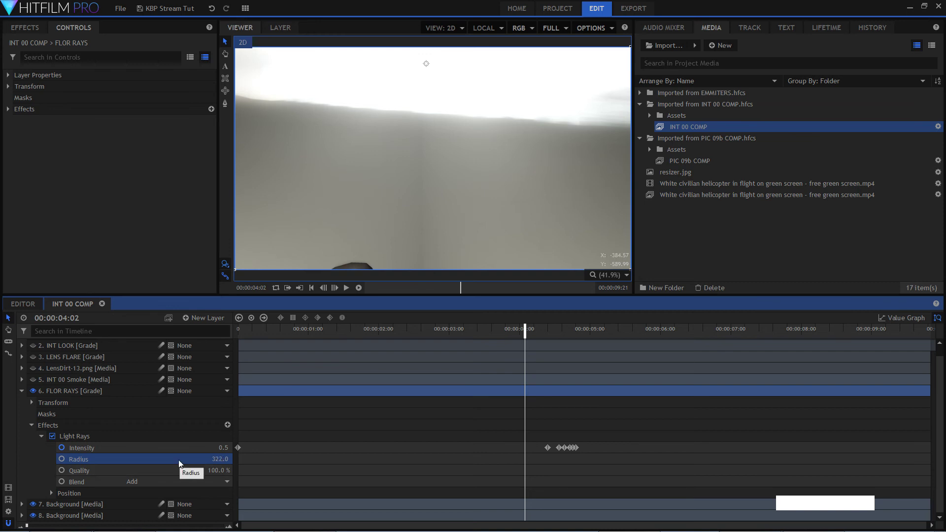
# - Undo the Light Rays radius and centre position changes
pyautogui.hotkey('ctrl', 'z')
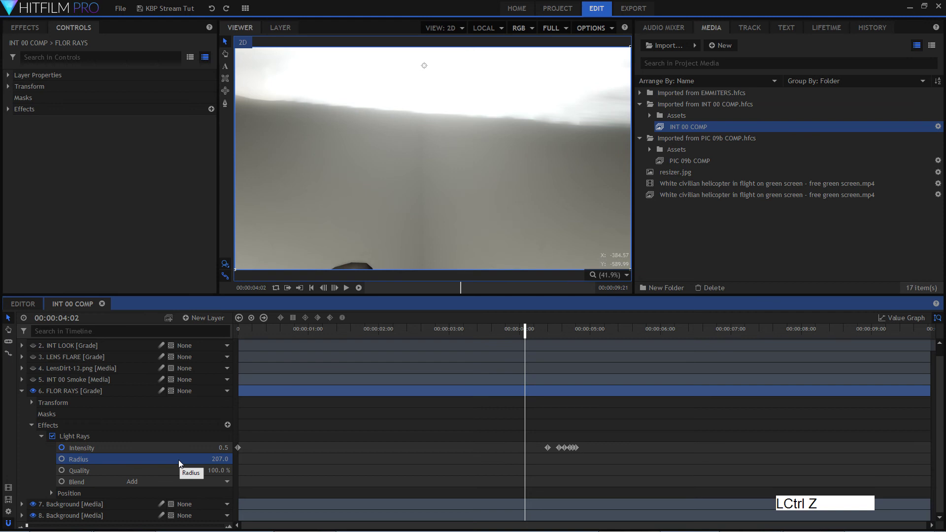
pyautogui.hotkey('ctrl', 'z')
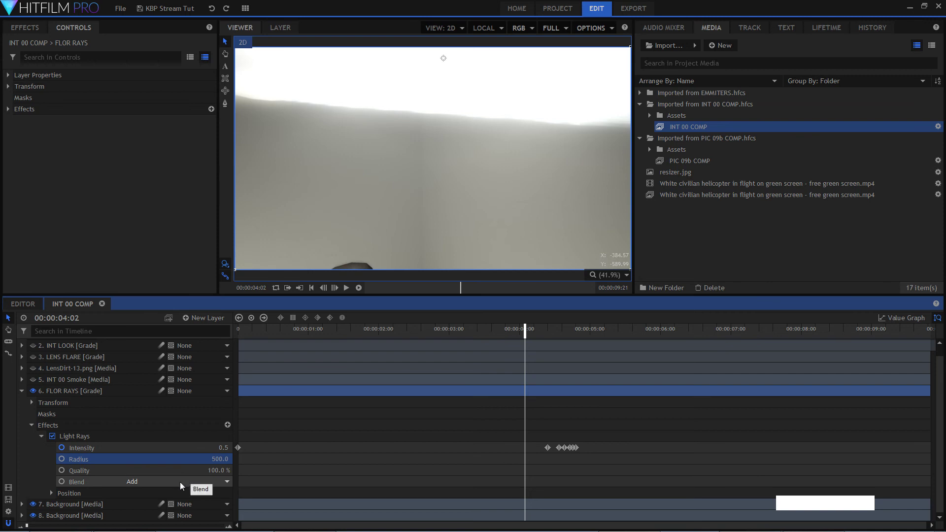
# - Move the playhead back to the first frame to view the light rays at the start of the shot
pyautogui.moveTo(525, 329); pyautogui.dragTo(516, 357)
pyautogui.click(239, 329)
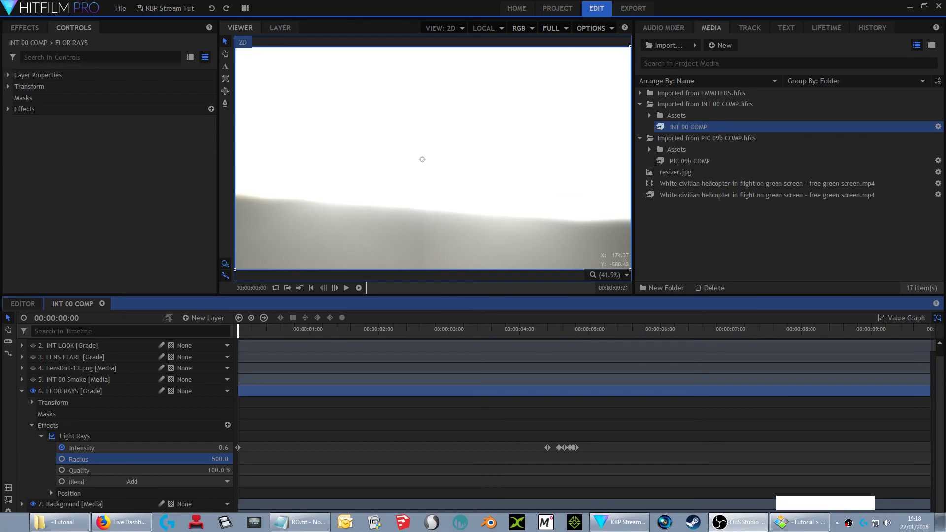
pyautogui.click(119, 523)
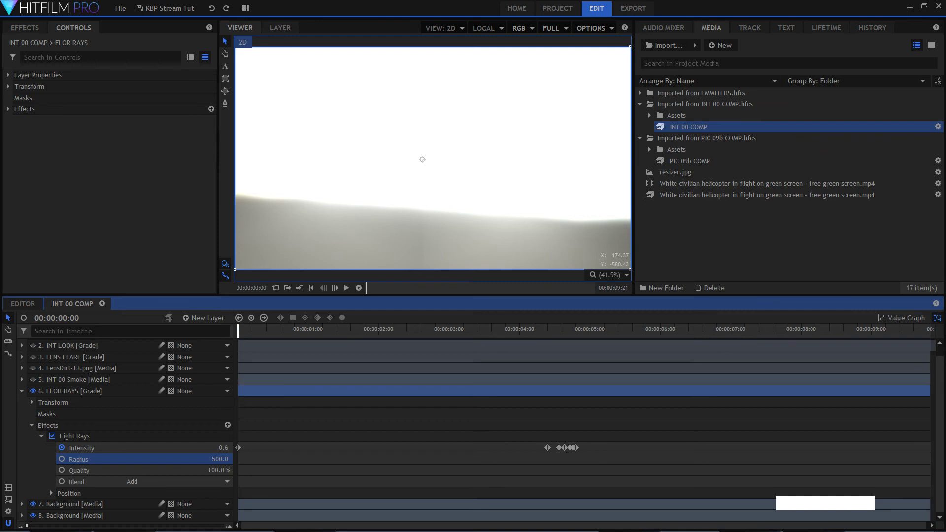
# - Scrub back and forth through the first four seconds to examine how the FLOR RAYS light rays behave
pyautogui.click(220, 459)
pyautogui.click(220, 459)
pyautogui.moveTo(722, 530)
pyautogui.click(238, 331)
pyautogui.moveTo(237, 332); pyautogui.dragTo(477, 360)
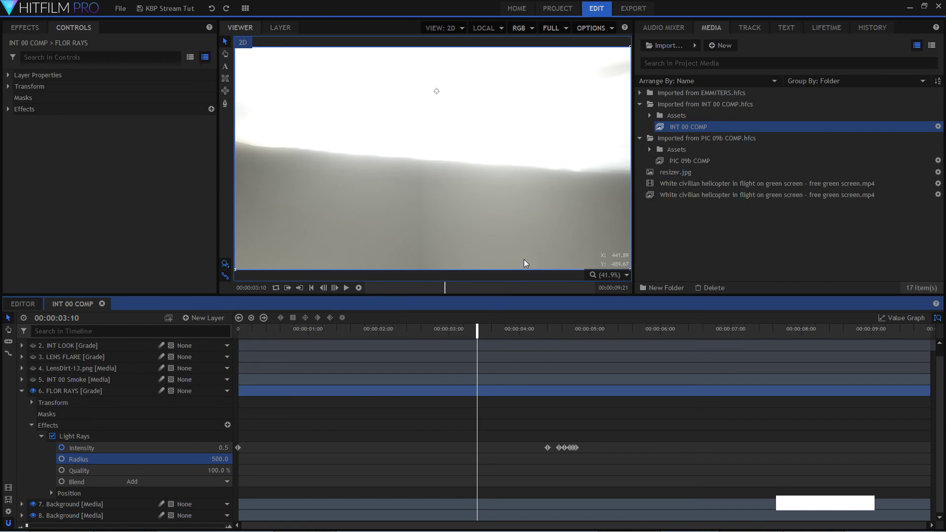
pyautogui.moveTo(474, 333)
pyautogui.mouseDown()
pyautogui.moveTo(323, 333)
pyautogui.moveTo(460, 329)
pyautogui.mouseUp()
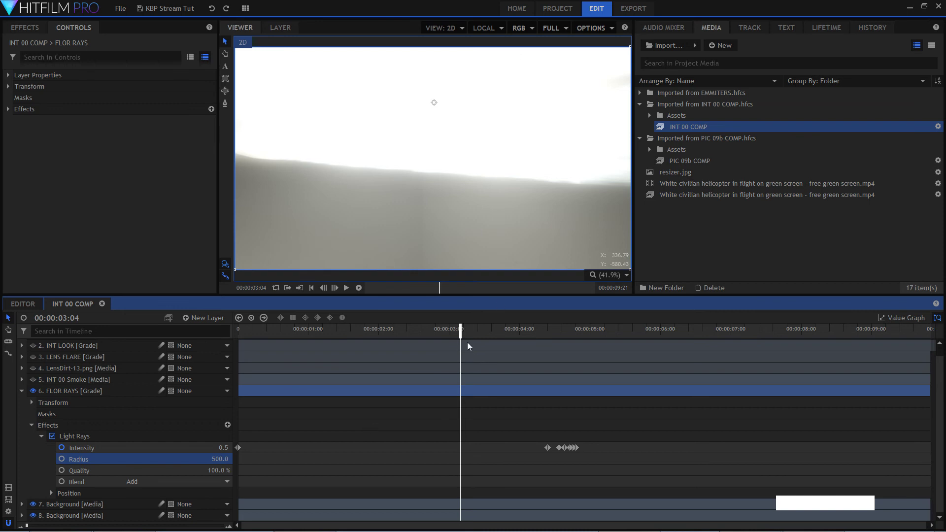
pyautogui.moveTo(459, 328); pyautogui.dragTo(166, 404)
# - Make the INT 00 Smoke layer visible and scrub through the shot to examine the smoke, stopping at 00:00:01:19
pyautogui.moveTo(302, 336); pyautogui.dragTo(514, 345)
pyautogui.click(32, 379)
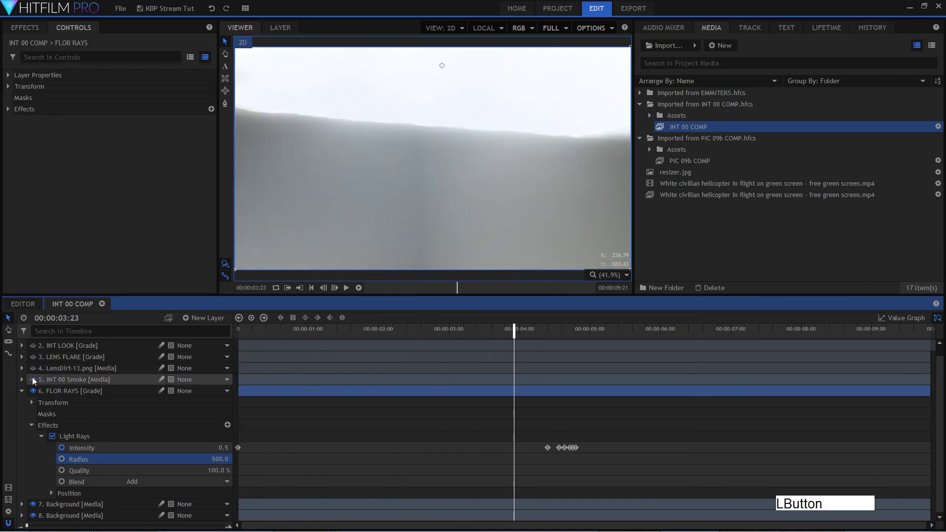
pyautogui.moveTo(512, 331); pyautogui.dragTo(676, 397)
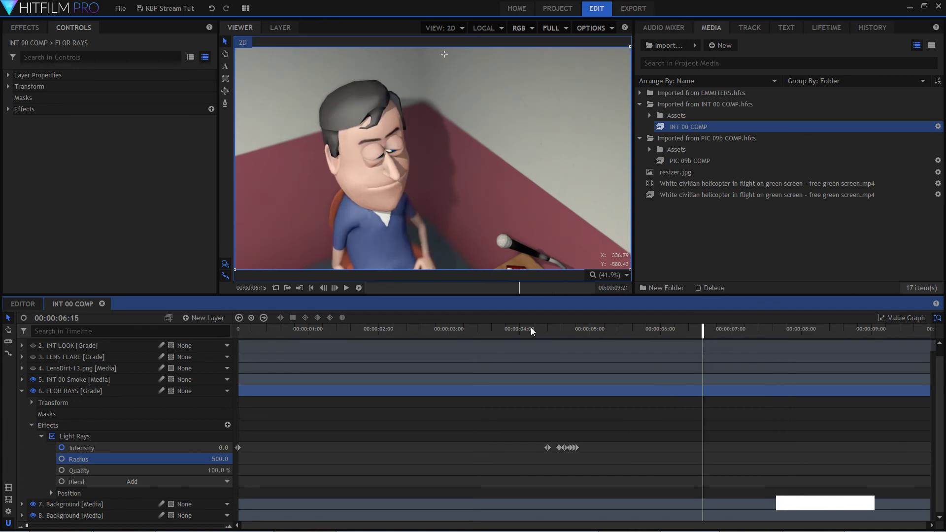
pyautogui.click(483, 331)
pyautogui.moveTo(483, 329); pyautogui.dragTo(546, 328)
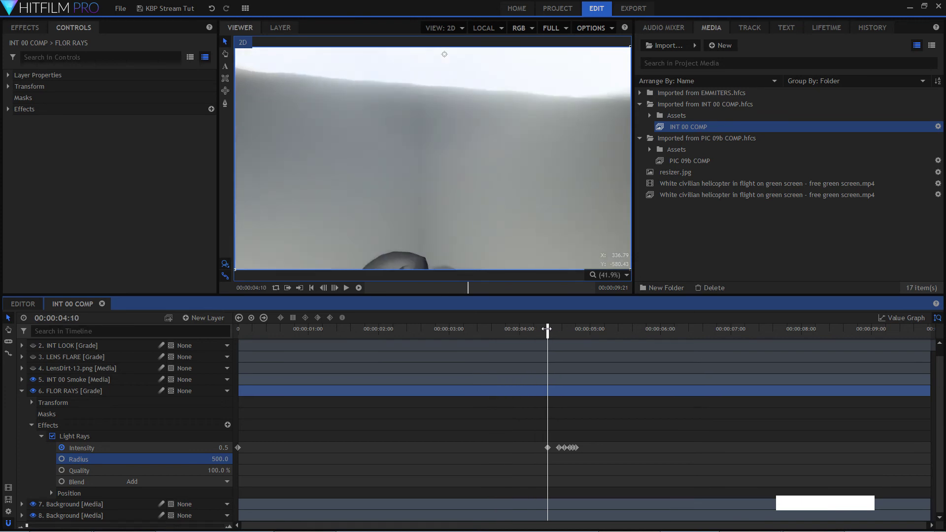
pyautogui.moveTo(548, 330); pyautogui.dragTo(361, 346)
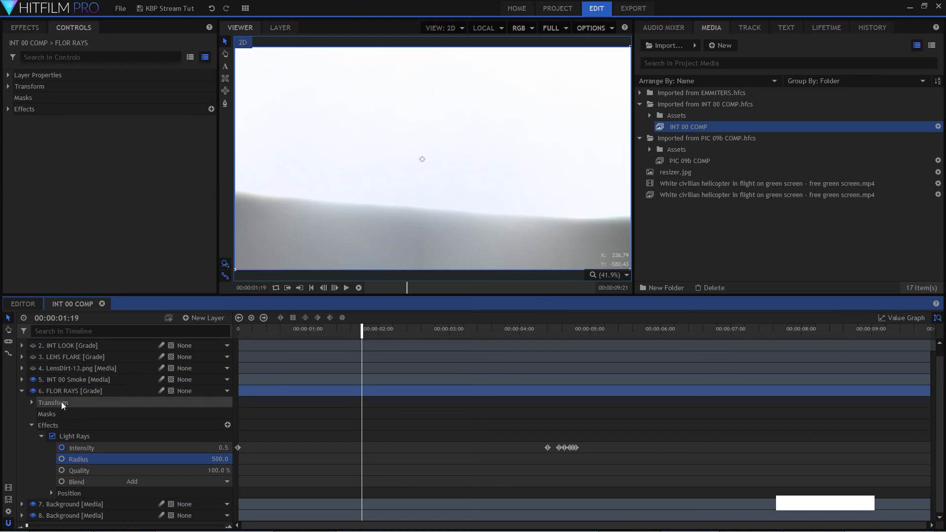
# - Collapse FLOR RAYS, make the LensDirt-13.png layer visible and expand its Transform properties
pyautogui.click(22, 392)
pyautogui.click(34, 379)
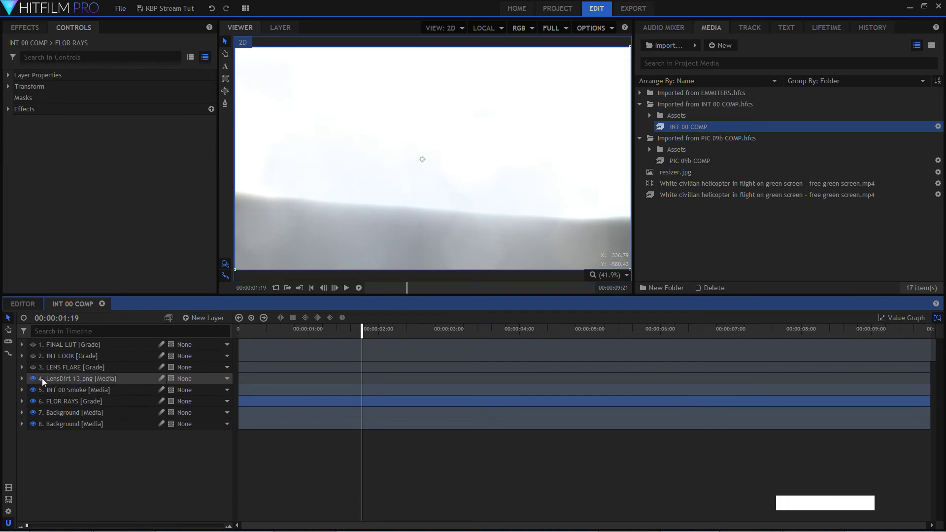
pyautogui.click(22, 378)
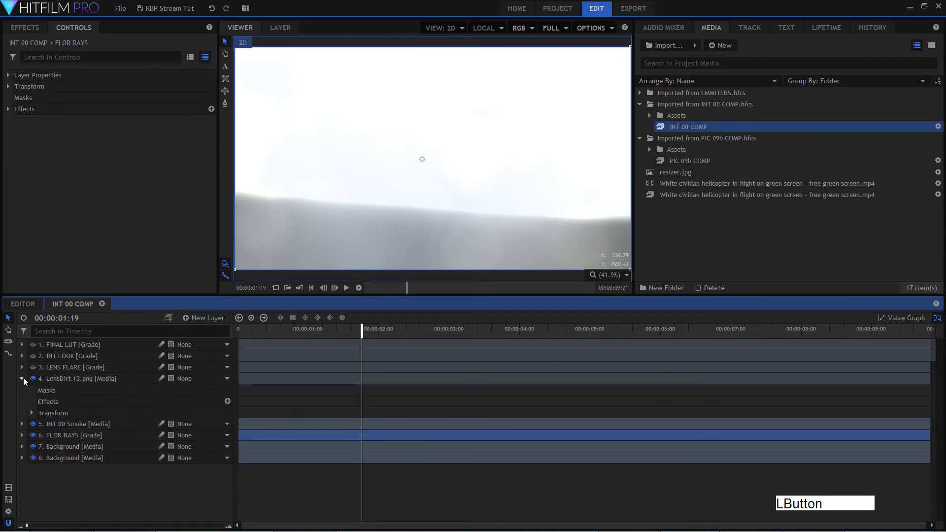
pyautogui.click(33, 413)
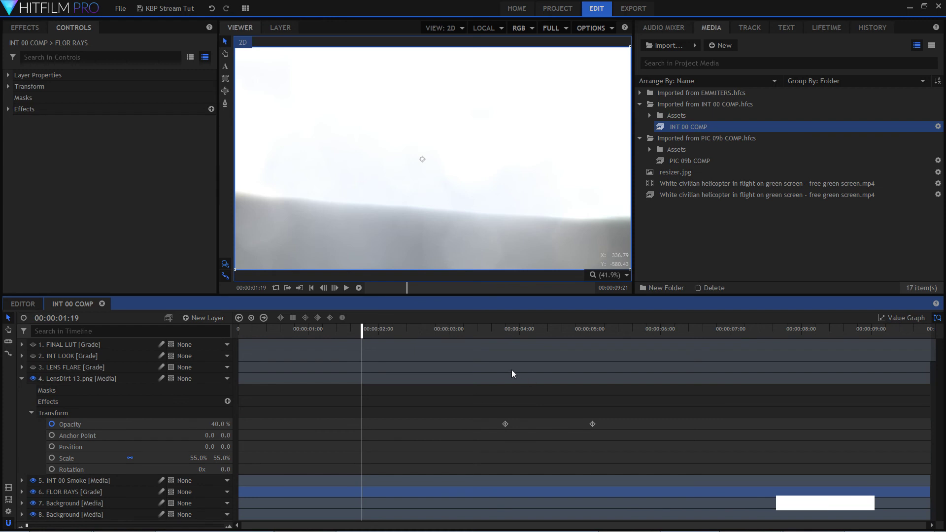
# - Scrub across the lens dirt's Opacity keyframes to examine the fade, stopping at 00:00:04:02
pyautogui.moveTo(365, 334); pyautogui.dragTo(644, 344)
pyautogui.moveTo(589, 353); pyautogui.dragTo(527, 345)
pyautogui.press('Left')
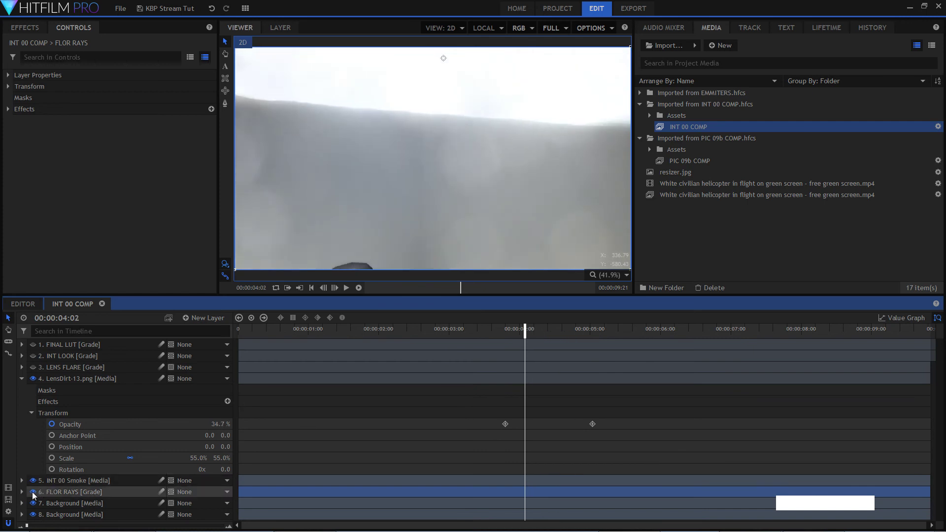
# - Hide FLOR RAYS and both Background layers, and return to the first frame to view the lens dirt with less underneath
pyautogui.click(33, 492)
pyautogui.click(33, 503)
pyautogui.click(33, 515)
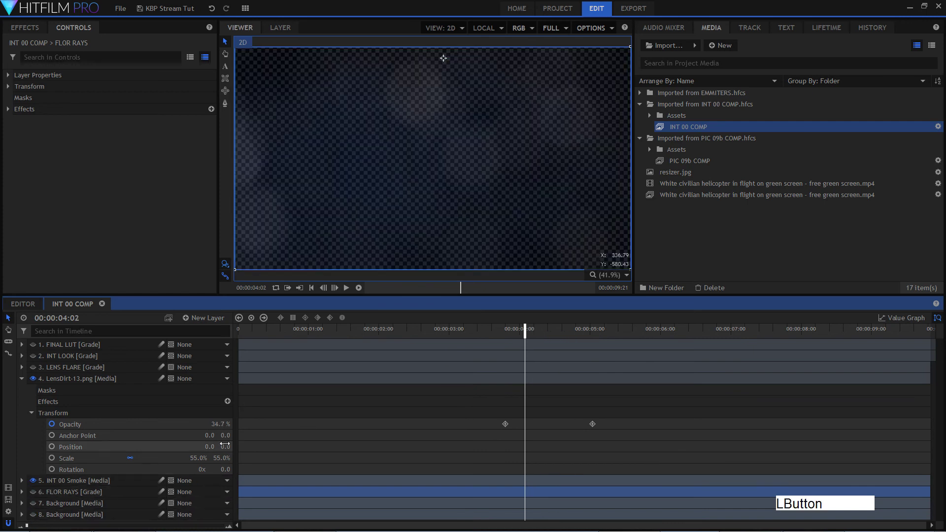
pyautogui.moveTo(526, 331); pyautogui.dragTo(187, 328)
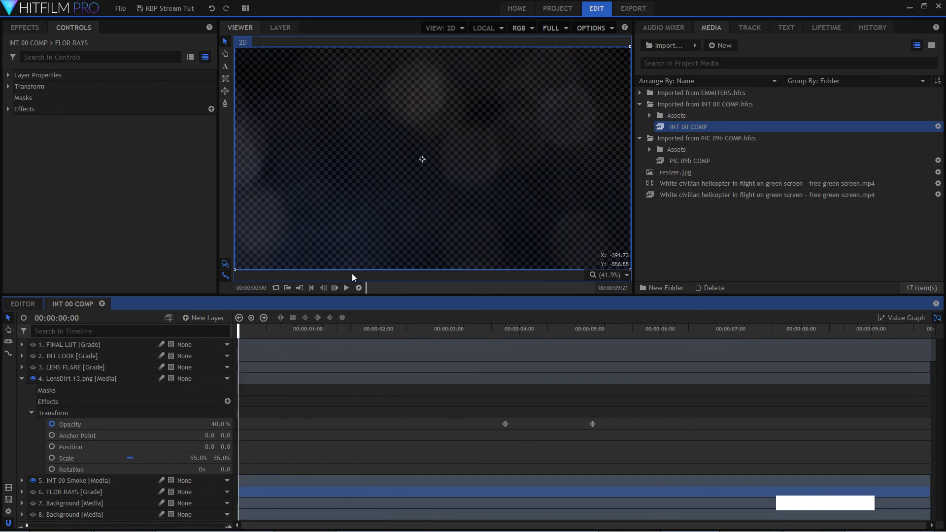
# - Select the LensDirt-13.png layer and view its bounds against the frame at 20% viewer scale
pyautogui.scroll(-1, 525, 213)
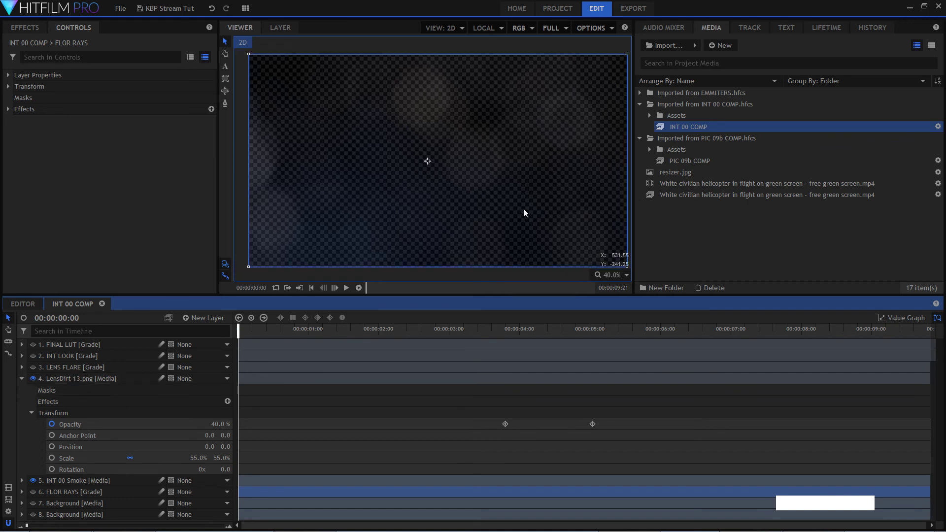
pyautogui.scroll(-2, 512, 216)
pyautogui.scroll(1, 453, 235)
pyautogui.click(98, 378)
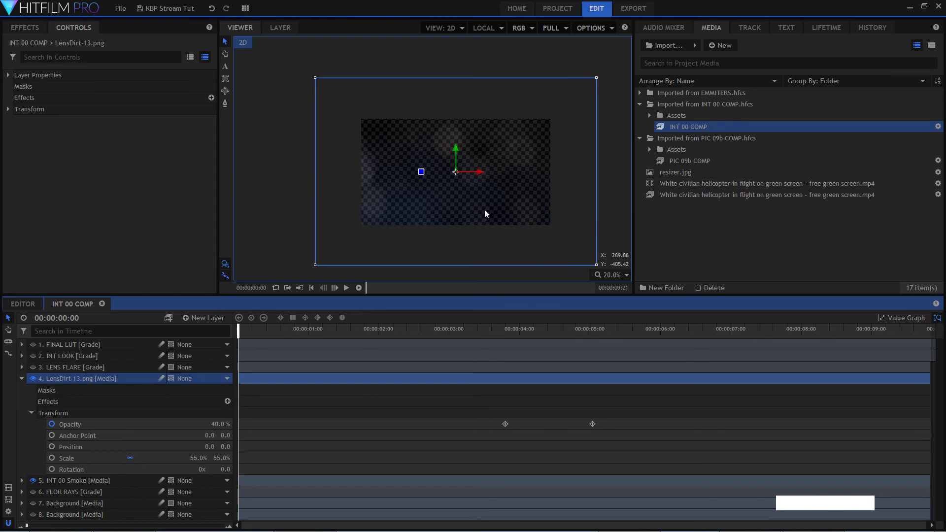
# - Check the resolution of LensDirt-13.png in its image properties from the INT 00 COMP assets, and close them without changes
pyautogui.click(650, 115)
pyautogui.click(729, 149)
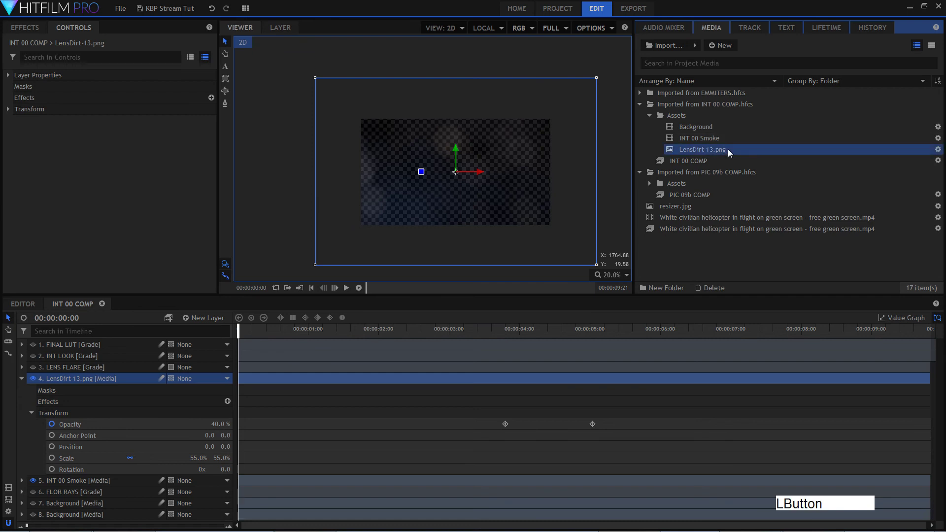
pyautogui.rightClick(729, 149)
pyautogui.click(778, 308)
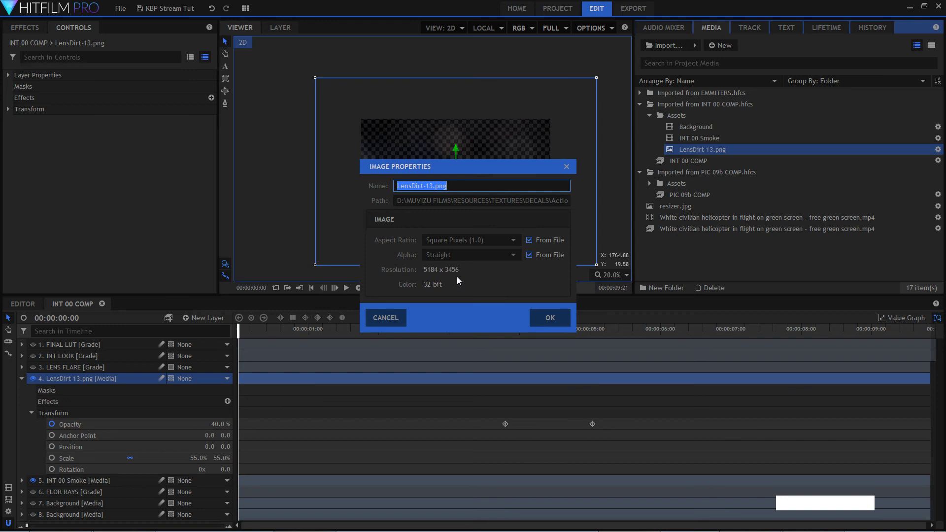
pyautogui.click(406, 321)
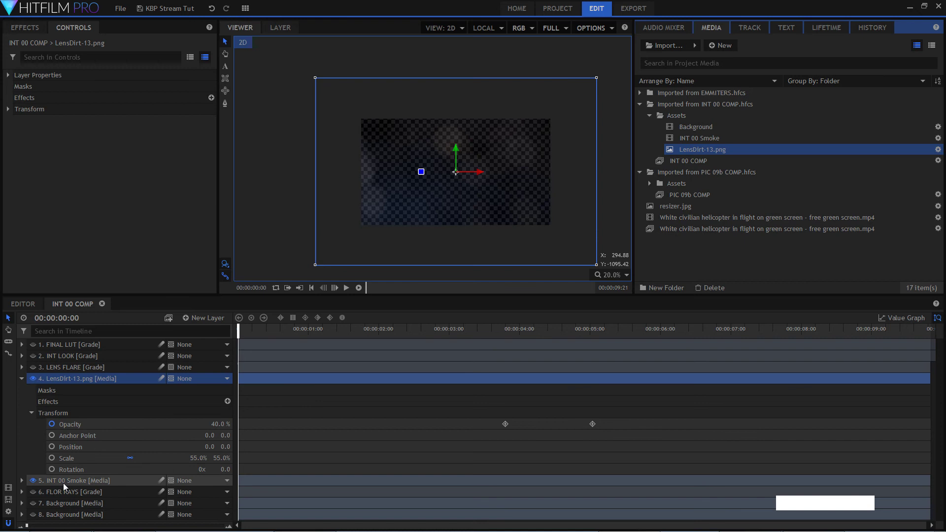
# - Make FLOR RAYS visible again and examine the lens dirt texture closely, ending at 30% viewer scale
pyautogui.click(32, 492)
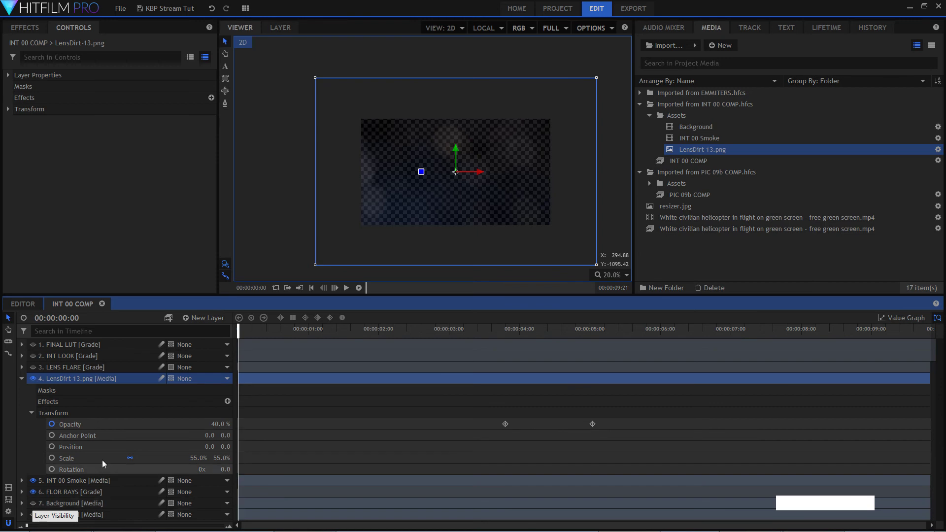
pyautogui.scroll(8, 520, 161)
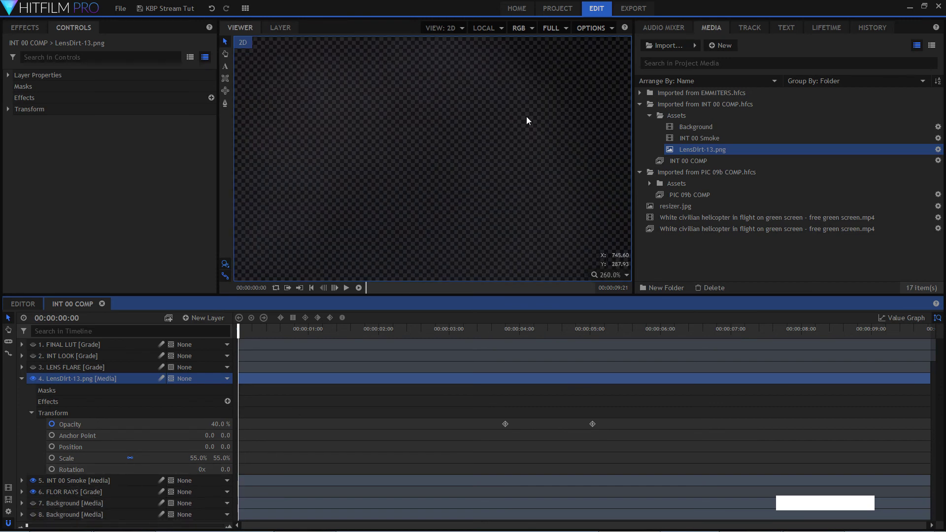
pyautogui.scroll(-9, 537, 161)
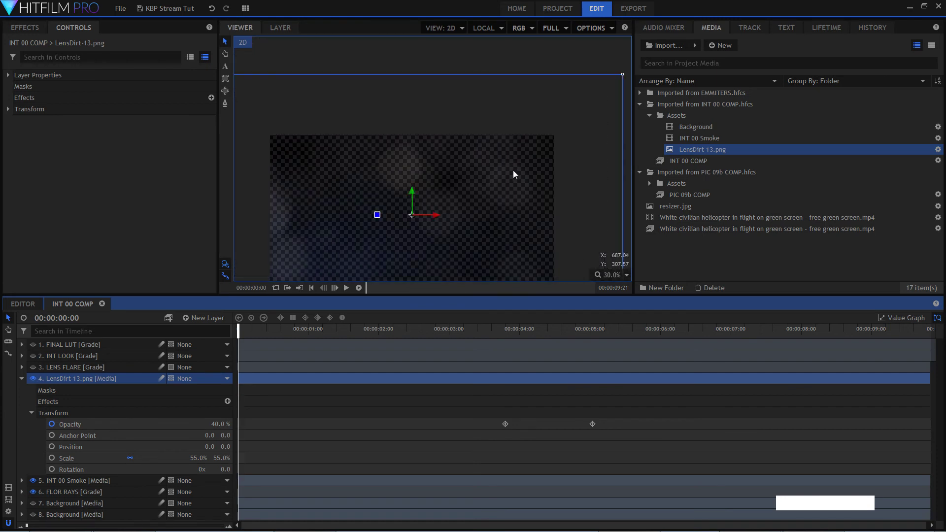
pyautogui.scroll(2, 490, 199)
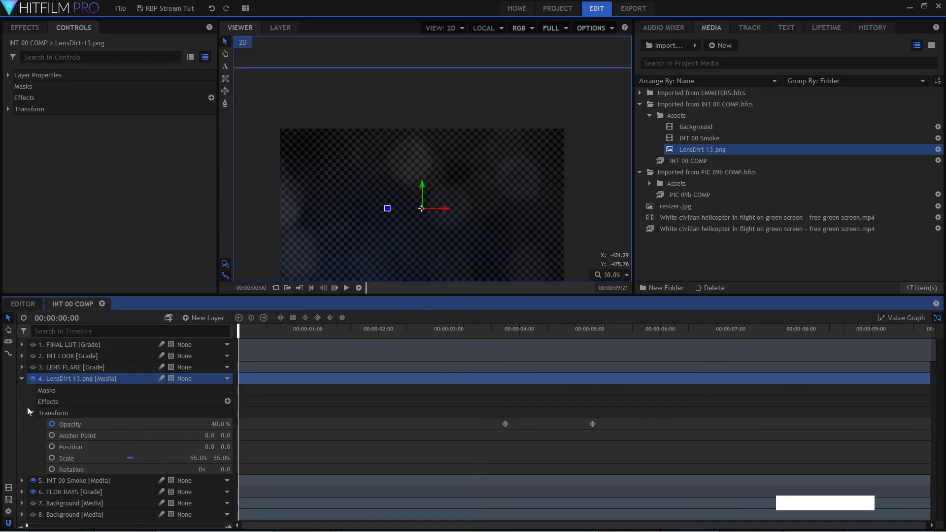
# - Try 100% Opacity for LensDirt-13.png on the first frame, and undo the change
pyautogui.moveTo(508, 329); pyautogui.dragTo(238, 328)
pyautogui.moveTo(212, 422); pyautogui.dragTo(212, 422)
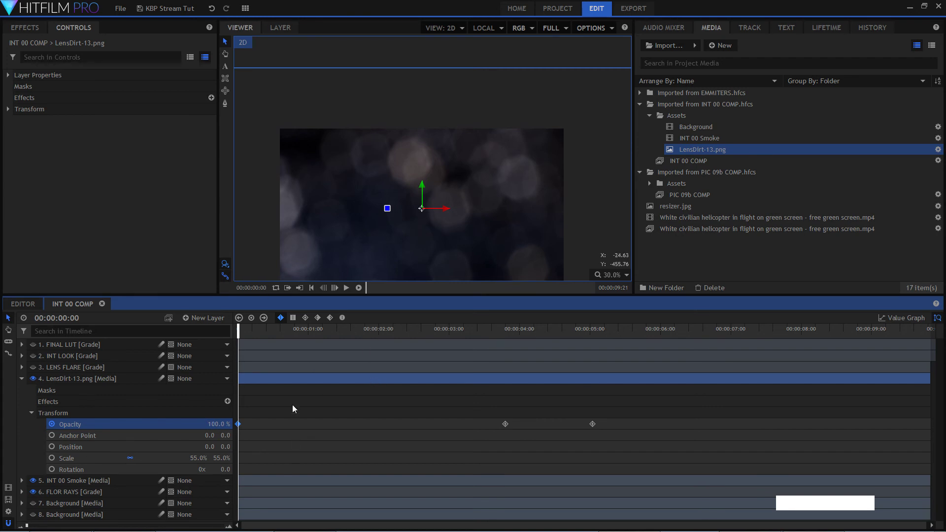
pyautogui.hotkey('ctrl', 'z')
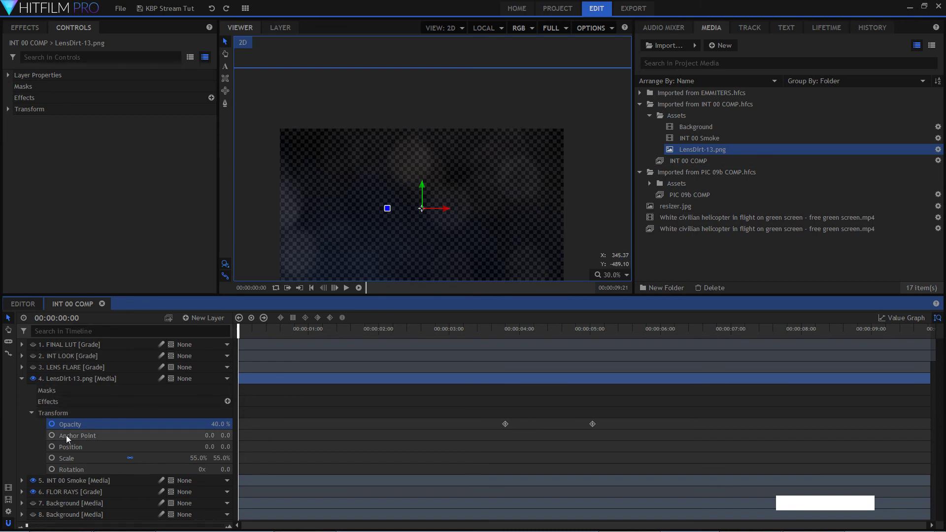
# - Collapse LensDirt-13.png, make both Background layers visible again and scale the viewer to fit
pyautogui.click(31, 414)
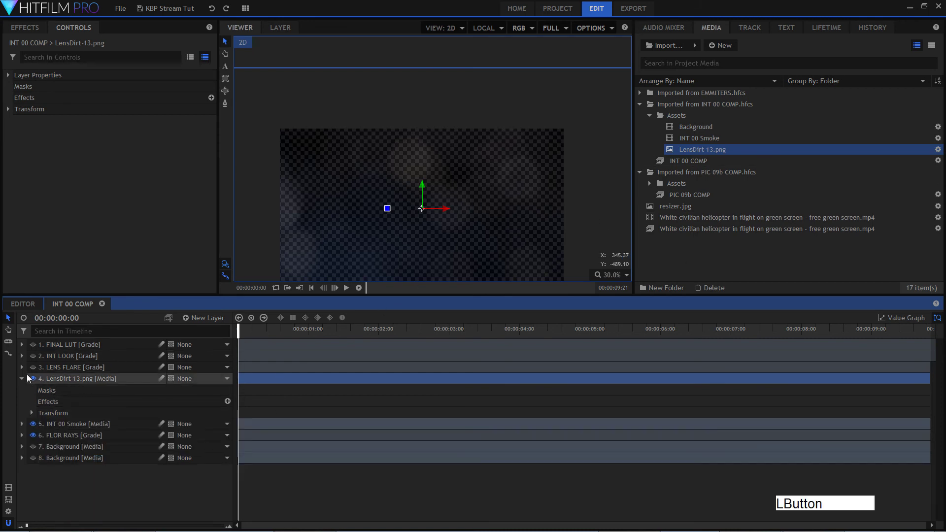
pyautogui.click(22, 379)
pyautogui.click(32, 413)
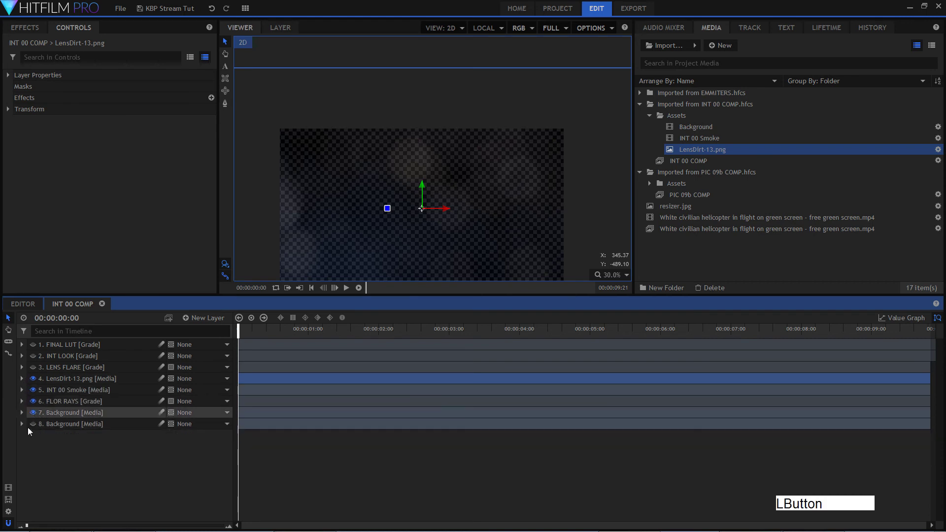
pyautogui.click(31, 423)
pyautogui.click(622, 275)
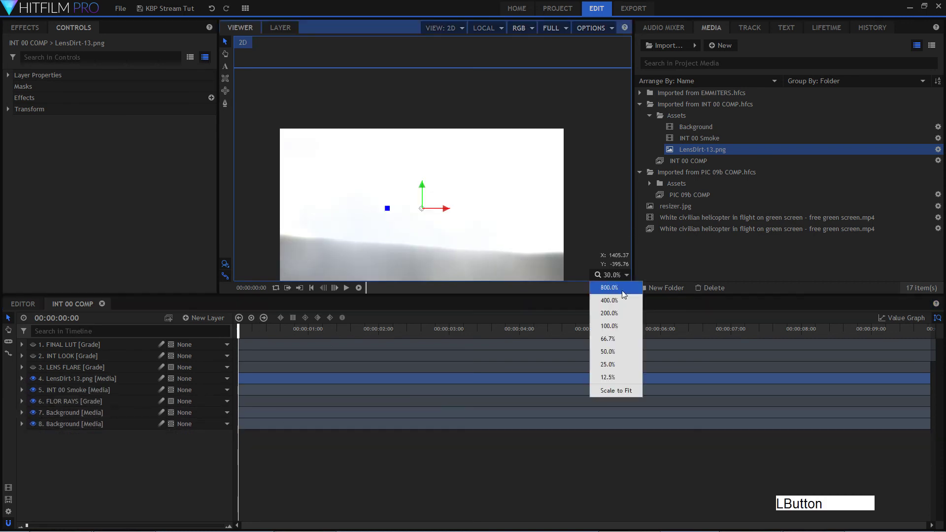
pyautogui.click(608, 433)
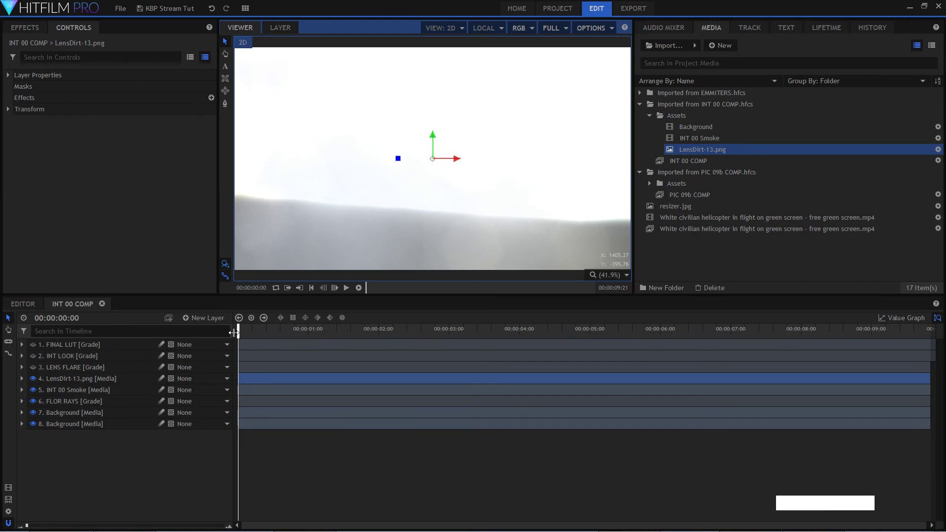
# - Scrub through the combined layers to examine the lens dirt over the footage, stopping at 00:00:03:00
pyautogui.moveTo(238, 331); pyautogui.dragTo(500, 325)
pyautogui.click(569, 328)
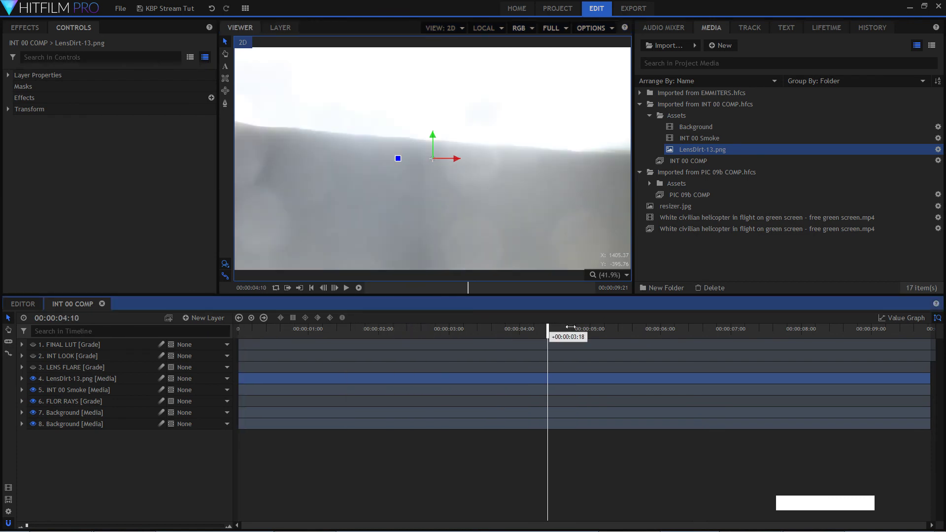
pyautogui.moveTo(568, 331); pyautogui.dragTo(489, 337)
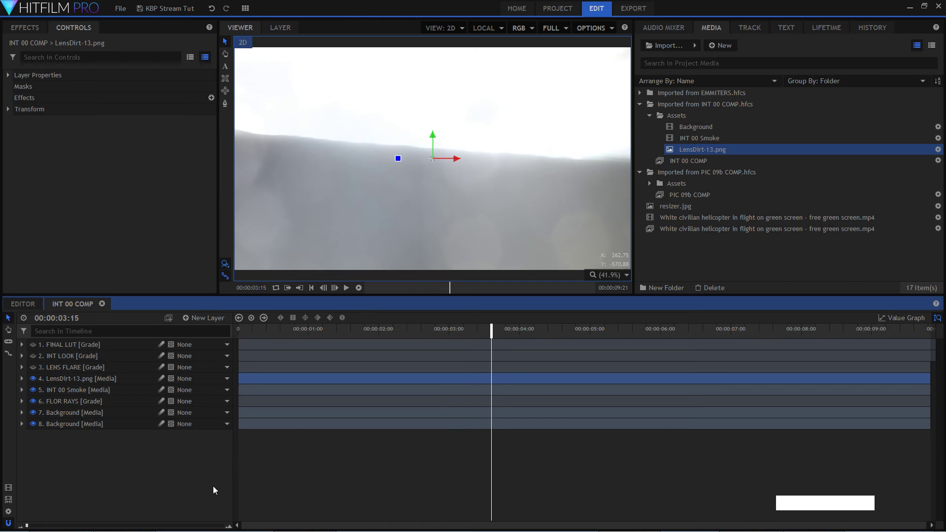
pyautogui.moveTo(491, 332); pyautogui.dragTo(606, 335)
pyautogui.press('space')
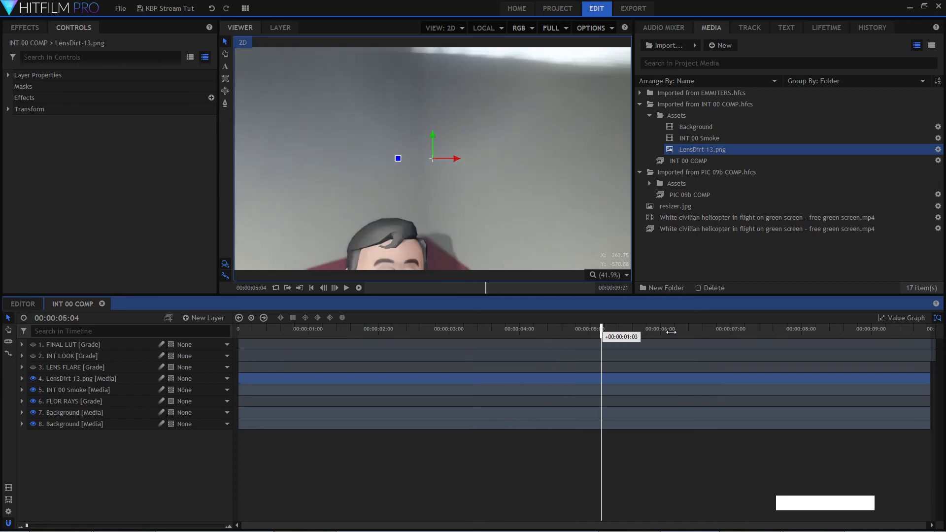
pyautogui.moveTo(448, 343)
pyautogui.mouseDown()
pyautogui.moveTo(407, 343)
pyautogui.moveTo(451, 344)
pyautogui.mouseUp()
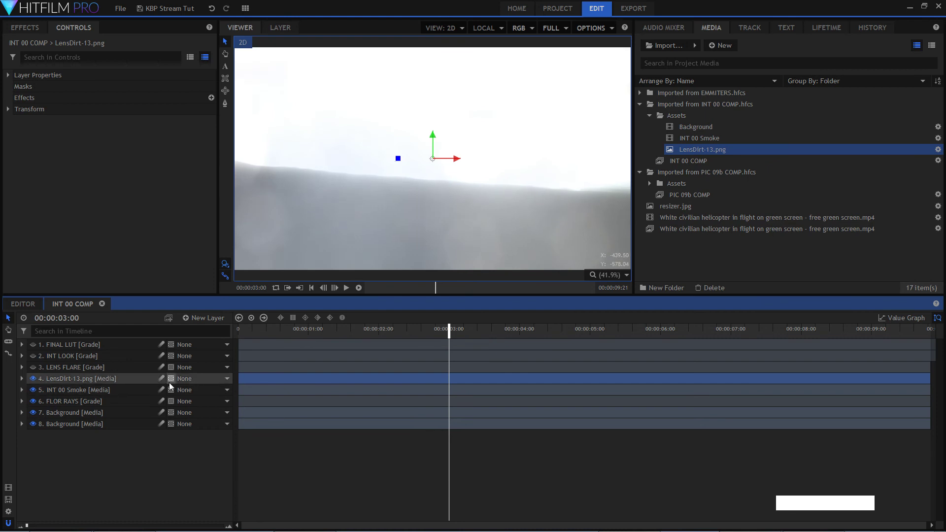
# - Make the LENS FLARE layer visible and scrub to examine the flare's movement, stopping at 00:00:03:04
pyautogui.click(32, 367)
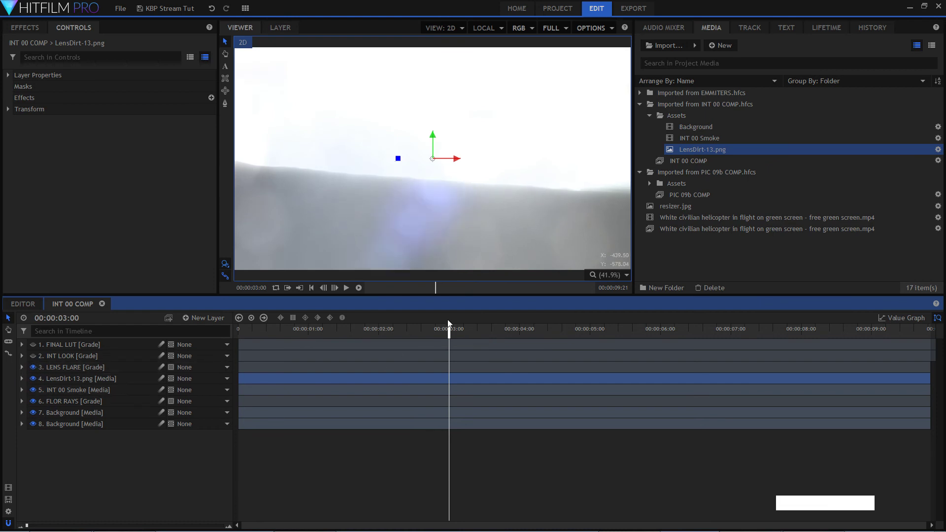
pyautogui.moveTo(449, 333); pyautogui.dragTo(503, 329)
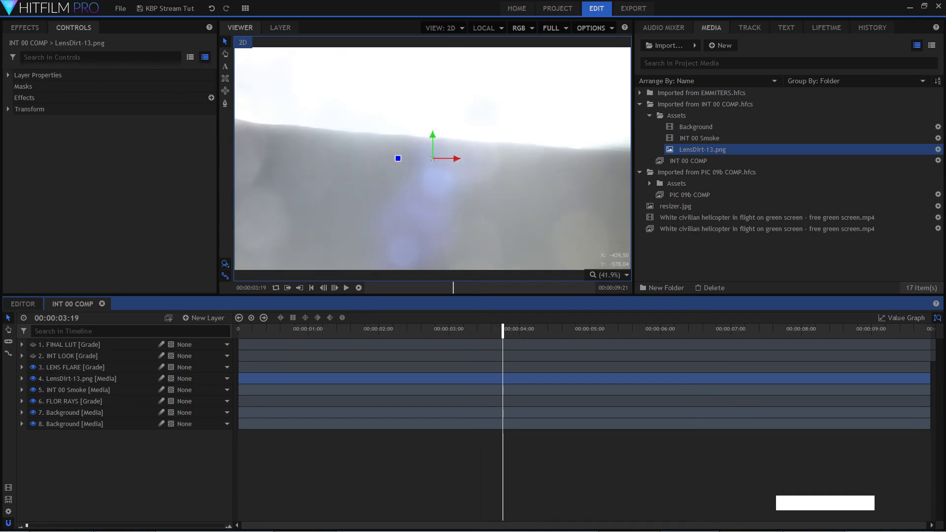
pyautogui.click(503, 444)
pyautogui.click(502, 329)
pyautogui.moveTo(502, 328); pyautogui.dragTo(483, 329)
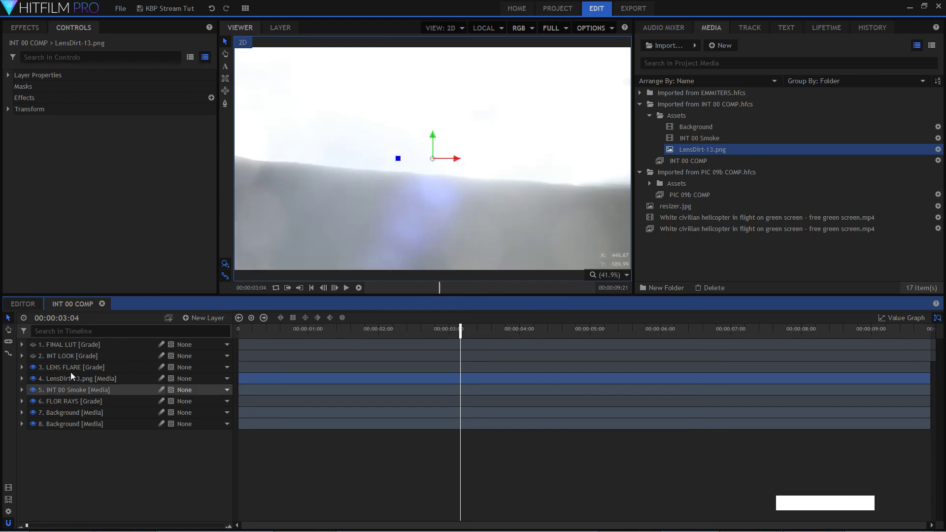
# - Expand the LENS FLARE layer's Light Flares effect and examine its main, Global and Hotspot settings
pyautogui.click(21, 367)
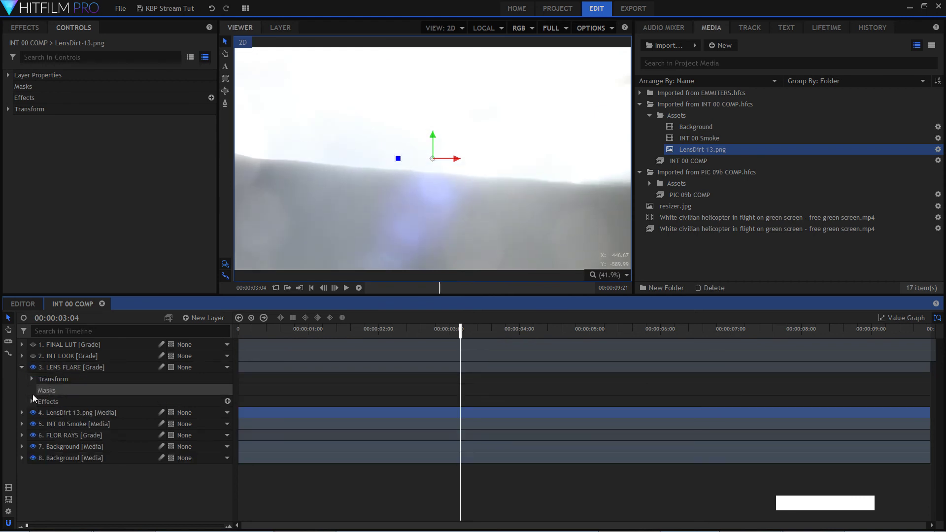
pyautogui.click(32, 401)
pyautogui.click(42, 412)
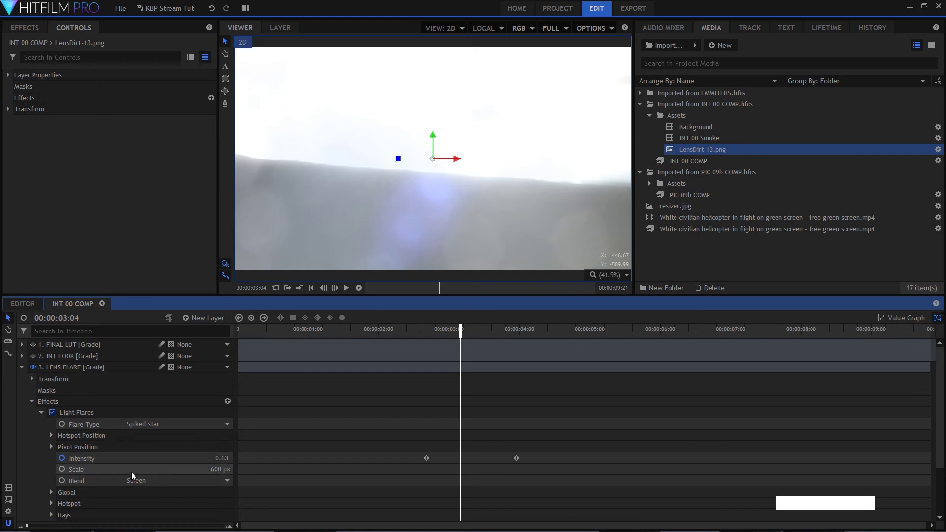
pyautogui.scroll(-3, 138, 477)
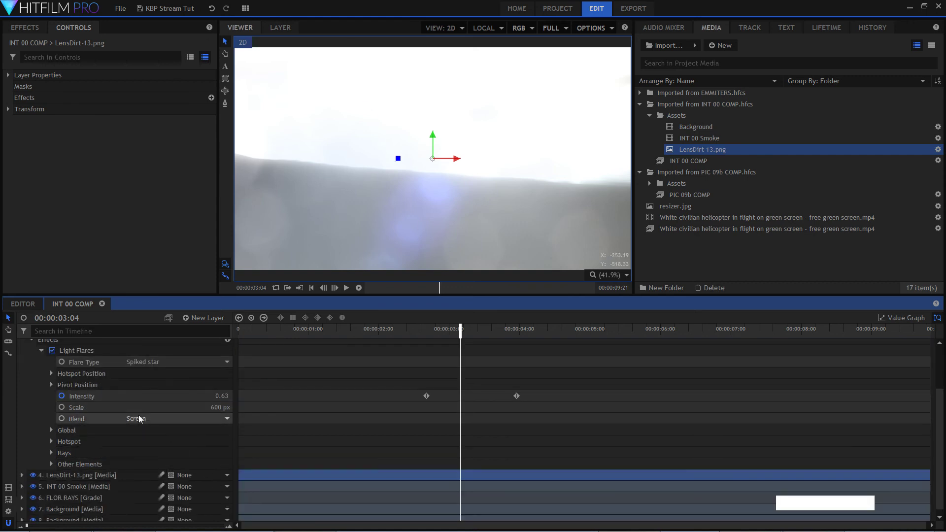
pyautogui.click(51, 429)
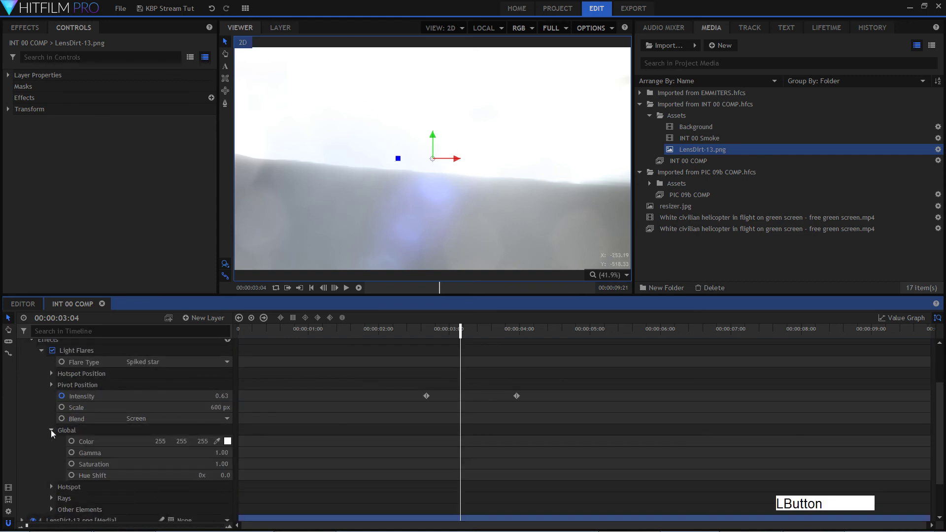
pyautogui.click(51, 430)
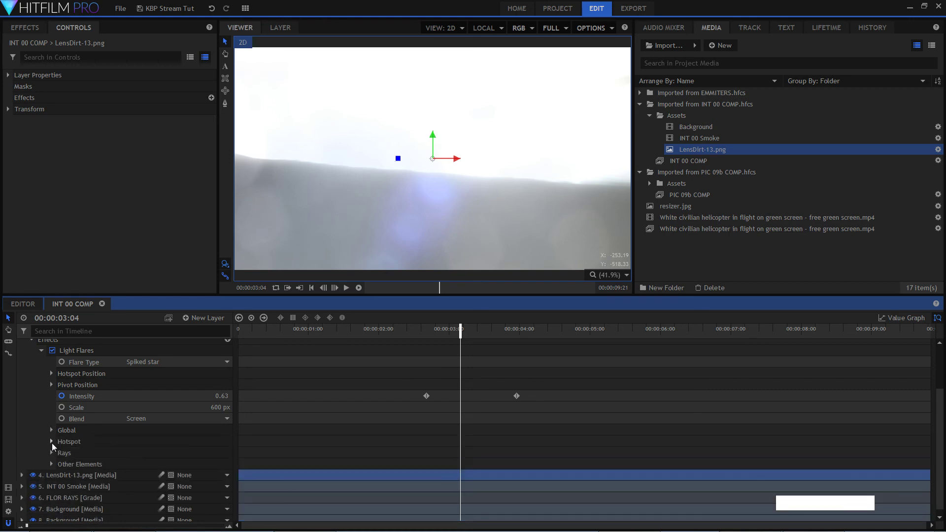
pyautogui.click(52, 442)
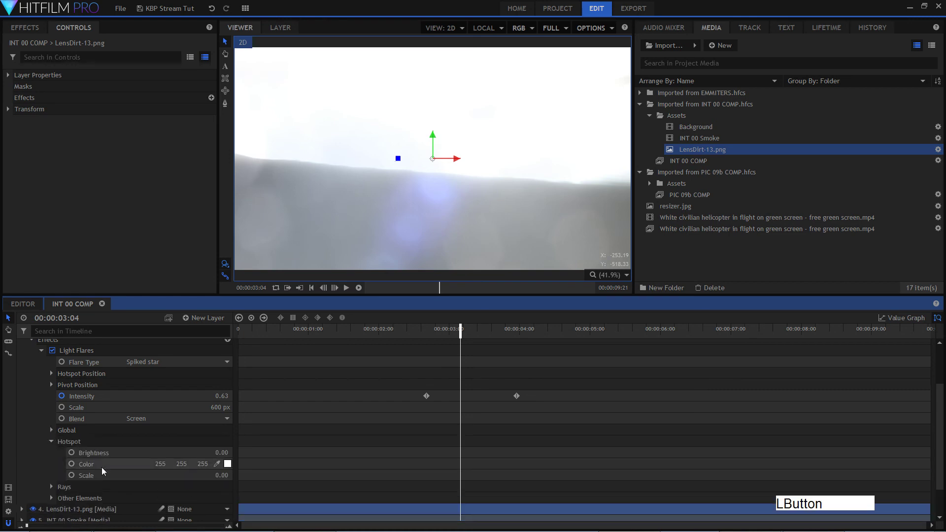
pyautogui.click(51, 442)
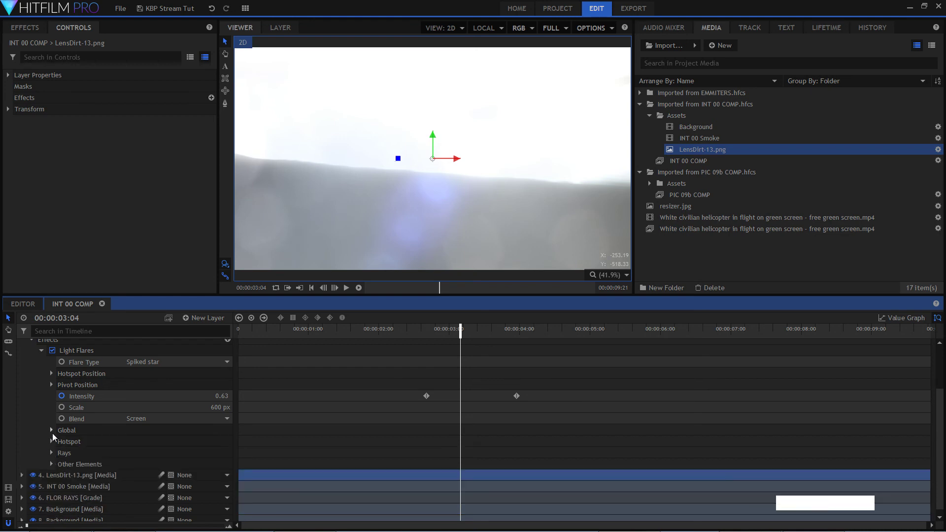
# - Reposition the flare's hotspot and pivot in the viewer, placing the Pivot Position center at -332.0, -193.4
pyautogui.click(52, 384)
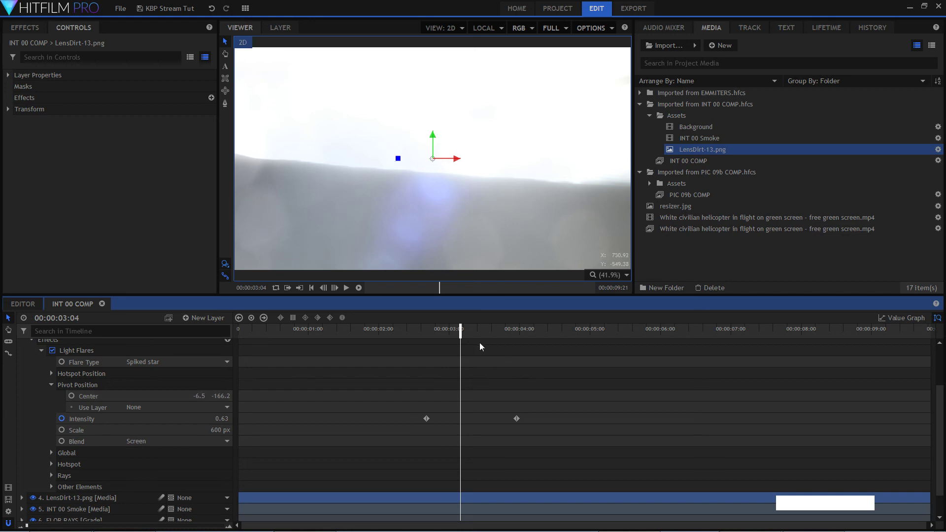
pyautogui.click(127, 394)
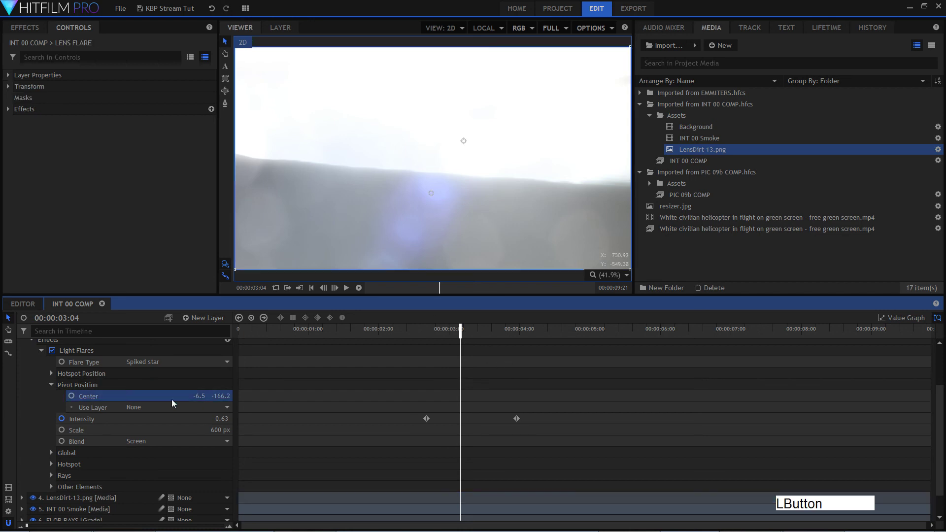
pyautogui.click(402, 178)
pyautogui.moveTo(401, 179); pyautogui.dragTo(344, 215)
pyautogui.moveTo(465, 143)
pyautogui.mouseDown()
pyautogui.moveTo(460, 205)
pyautogui.moveTo(370, 106)
pyautogui.moveTo(450, 149)
pyautogui.moveTo(489, 121)
pyautogui.moveTo(481, 140)
pyautogui.moveTo(439, 136)
pyautogui.mouseUp()
pyautogui.moveTo(345, 215)
pyautogui.mouseDown()
pyautogui.moveTo(328, 146)
pyautogui.moveTo(363, 198)
pyautogui.mouseUp()
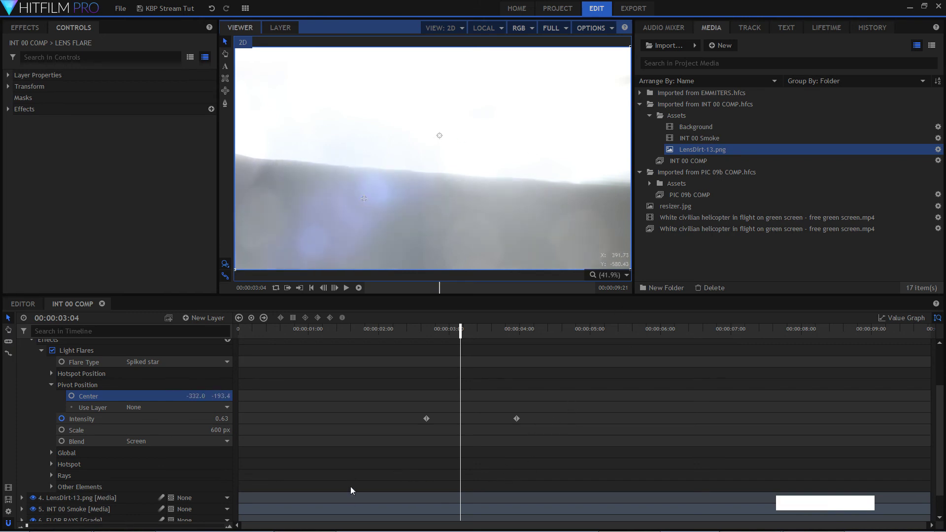
# - Collapse the LENS FLARE layer and scrub through the shot to review the combined layers, stopping at 00:00:09:20
pyautogui.moveTo(344, 332); pyautogui.dragTo(700, 353)
pyautogui.scroll(3, 126, 400)
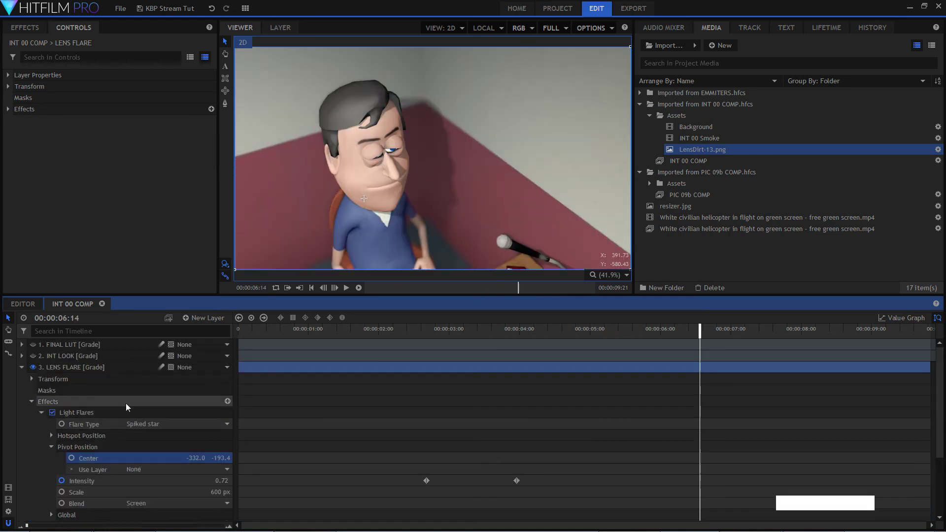
pyautogui.click(22, 367)
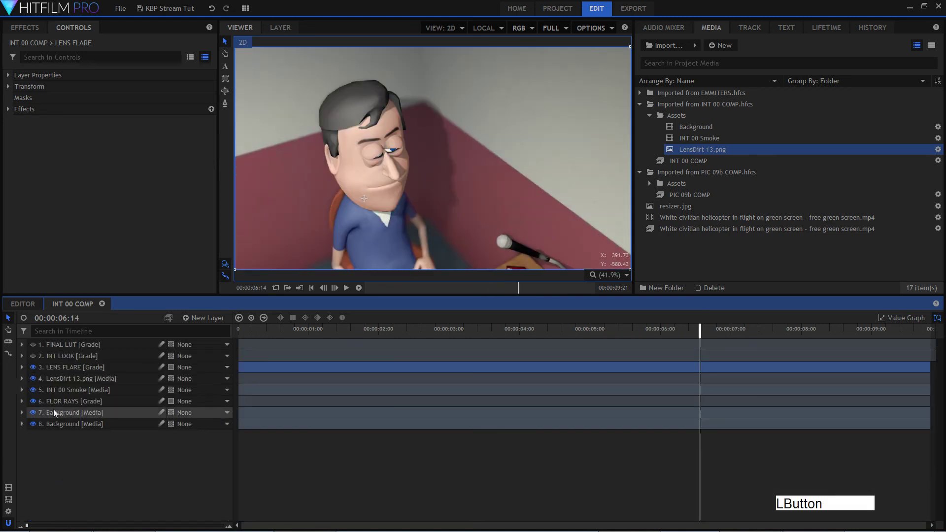
pyautogui.click(120, 466)
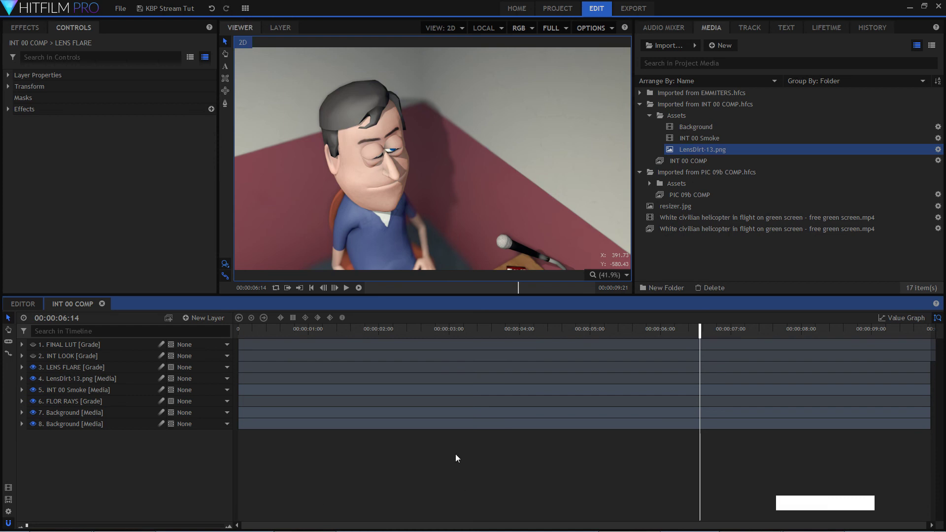
pyautogui.moveTo(432, 338); pyautogui.dragTo(472, 331)
pyautogui.moveTo(667, 331); pyautogui.dragTo(931, 341)
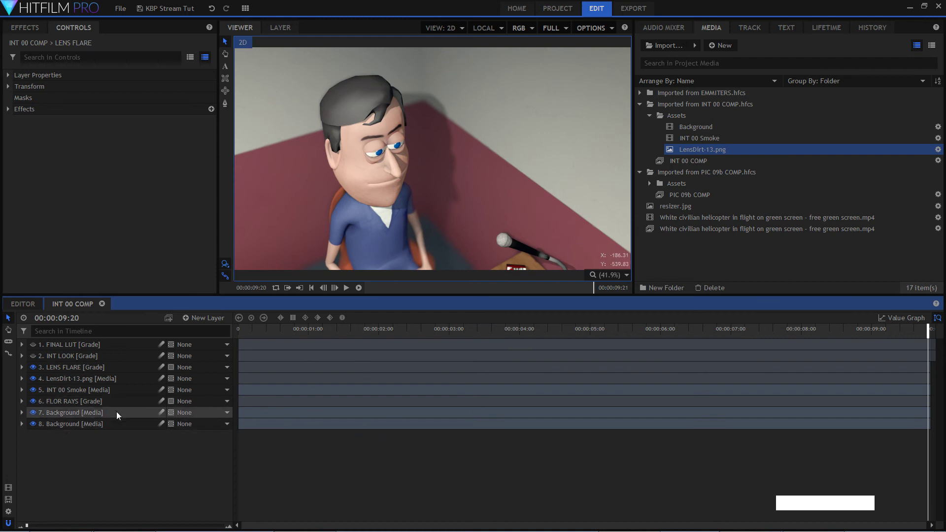
# - Expand INT LOOK's effects and compare the shot with INT LOOK and FINAL LUT shown and hidden
pyautogui.click(22, 355)
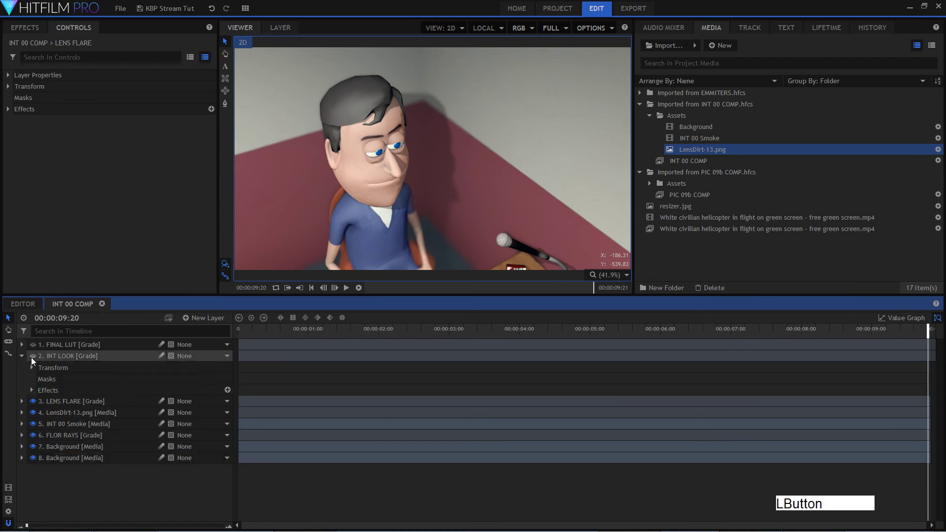
pyautogui.click(32, 390)
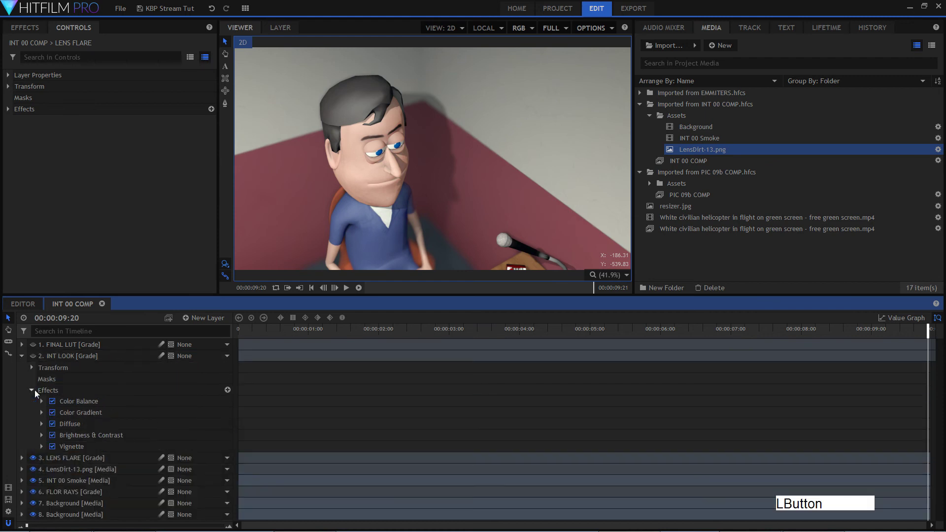
pyautogui.click(34, 357)
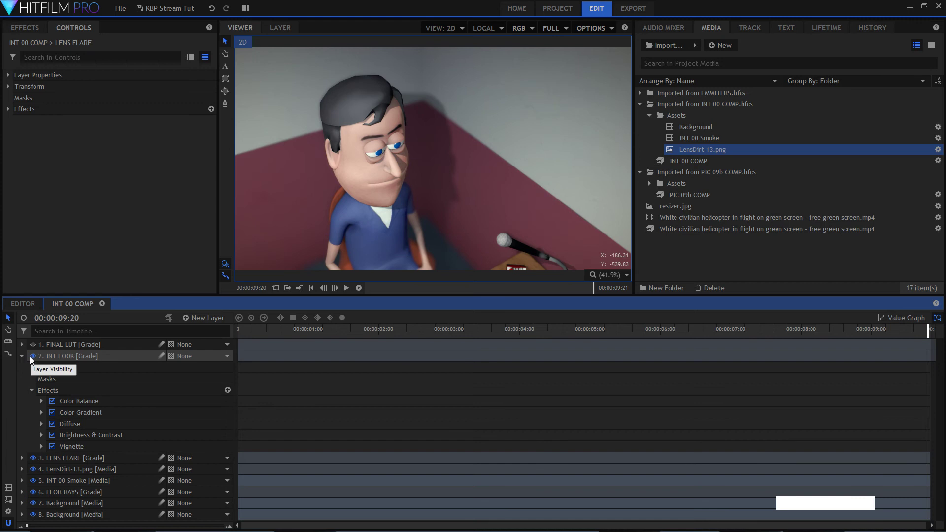
pyautogui.click(34, 344)
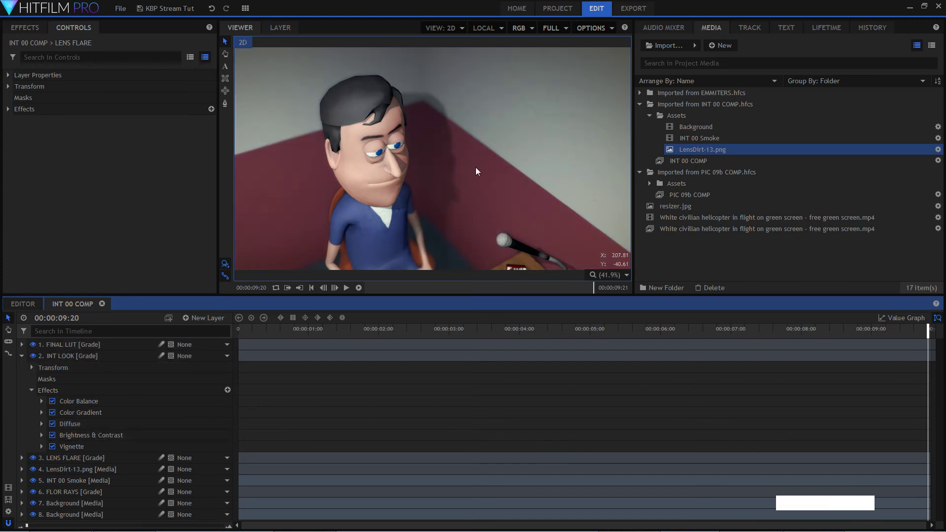
pyautogui.click(33, 356)
pyautogui.click(33, 344)
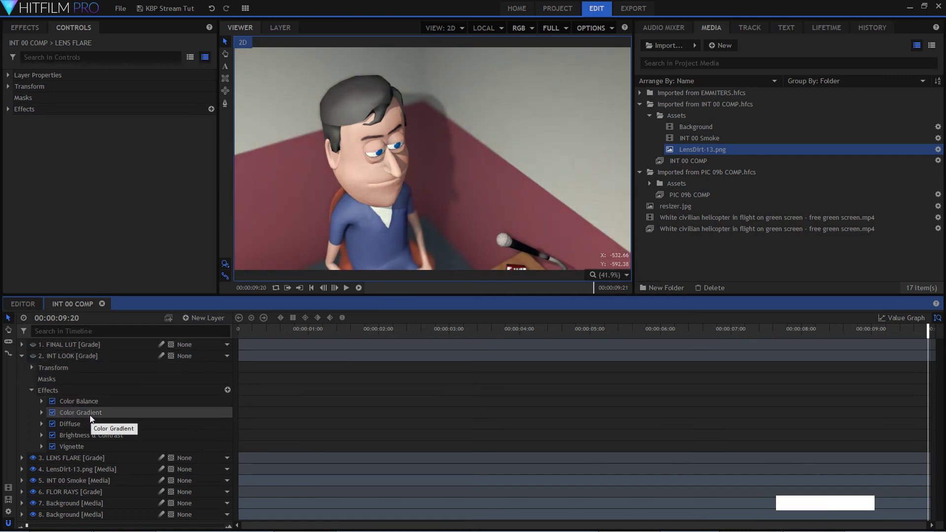
pyautogui.click(95, 356)
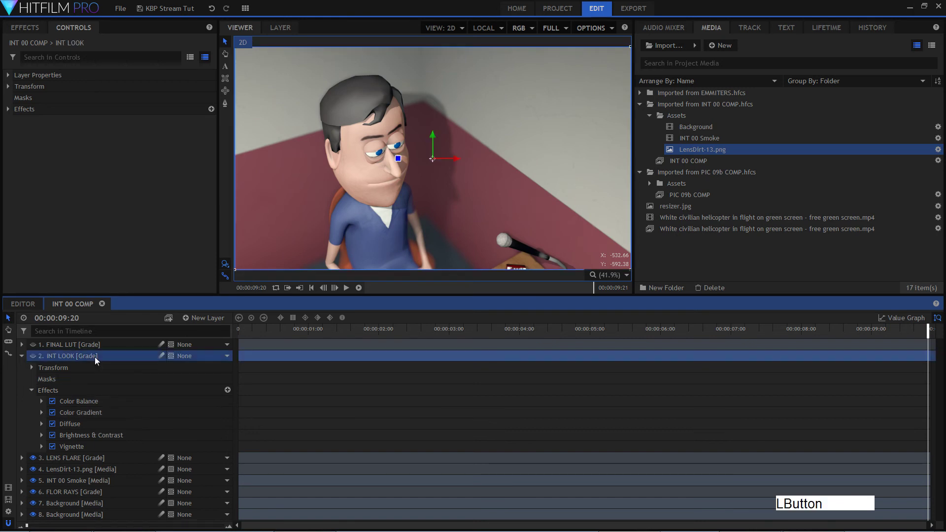
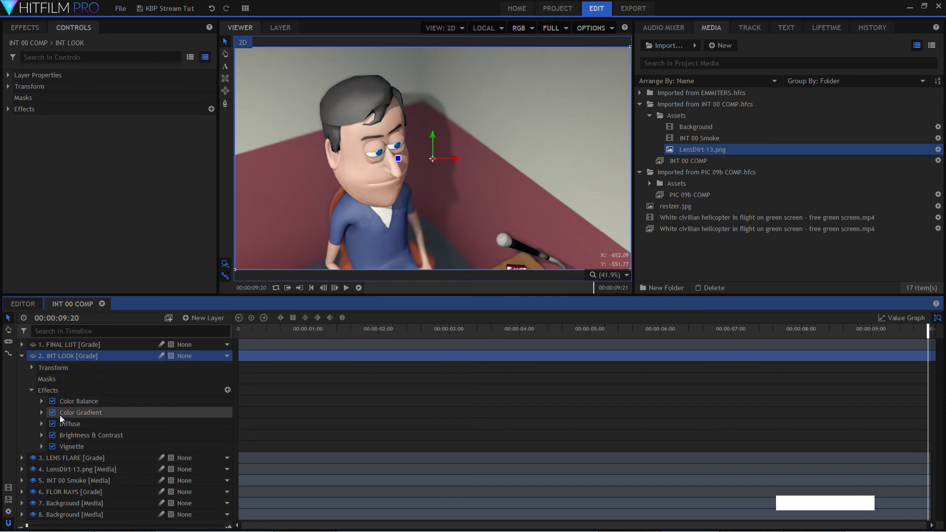
# - Make INT LOOK visible and disable its Vignette, Brightness & Contrast, Diffuse, Color Gradient and Color Balance effects
pyautogui.click(33, 356)
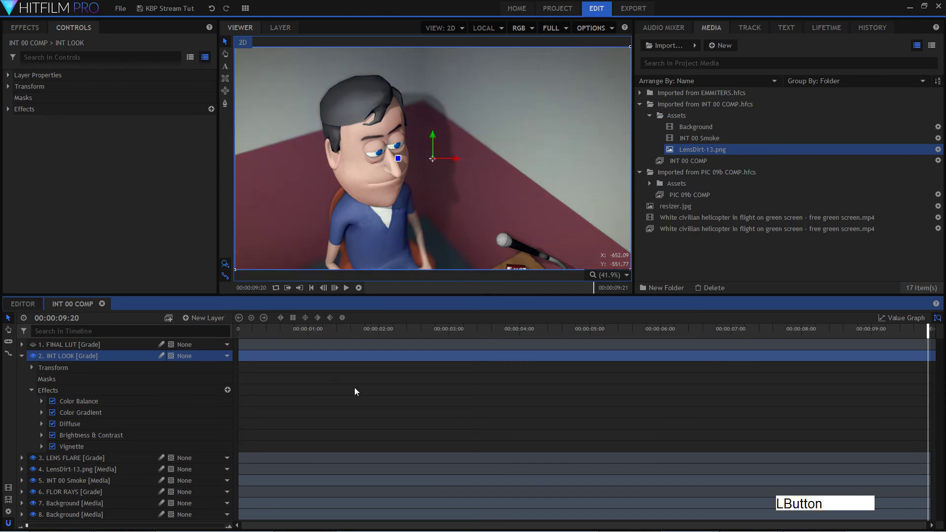
pyautogui.click(52, 446)
pyautogui.click(52, 435)
pyautogui.click(52, 424)
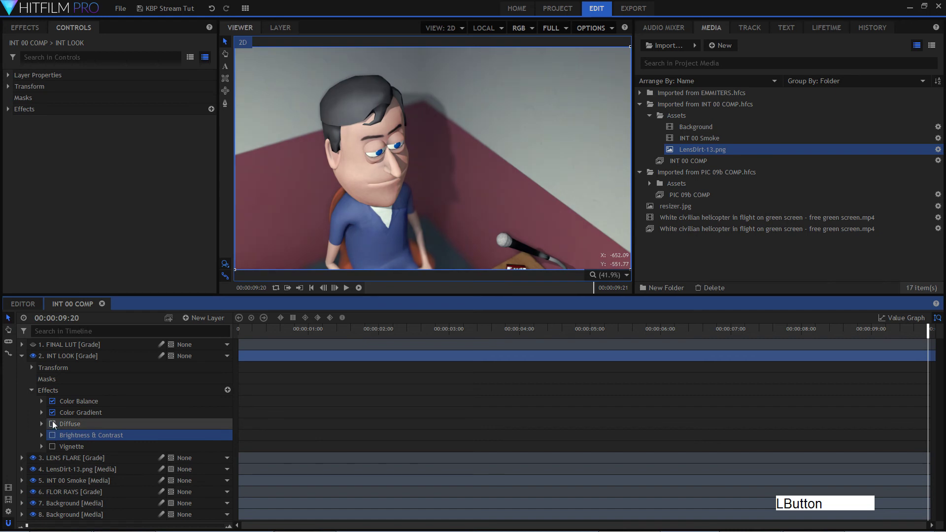
pyautogui.click(52, 414)
pyautogui.click(52, 402)
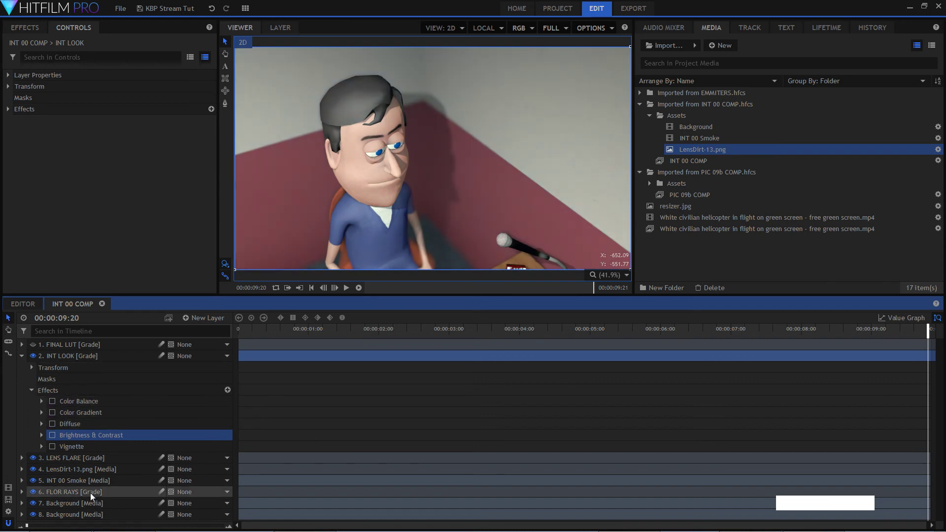
# - Re-enable INT LOOK's Color Balance, examine its settings and collapse the layer's effects
pyautogui.click(52, 402)
pyautogui.click(74, 401)
pyautogui.click(41, 401)
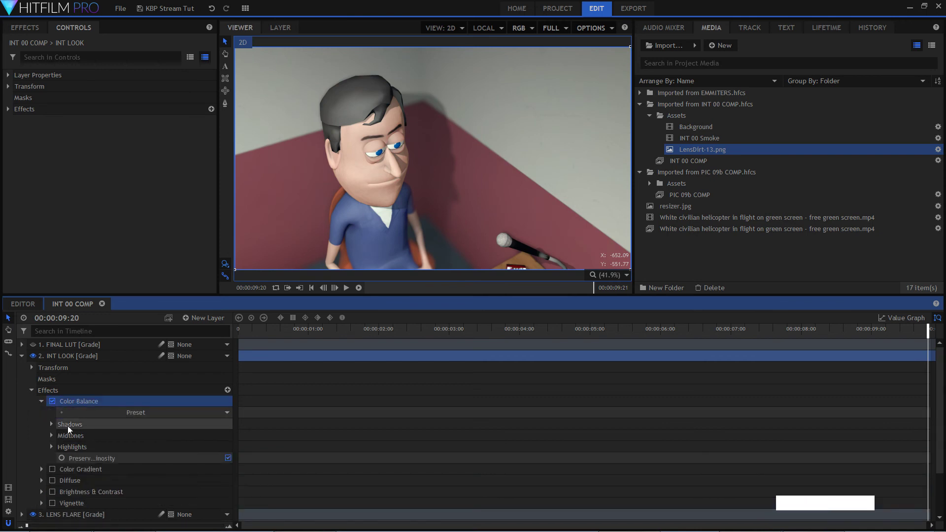
pyautogui.click(42, 398)
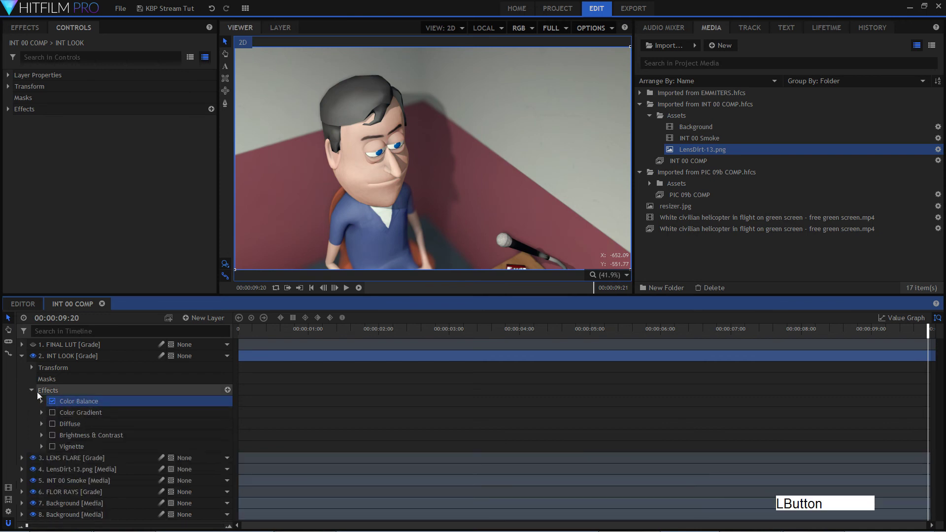
pyautogui.click(37, 392)
pyautogui.click(34, 392)
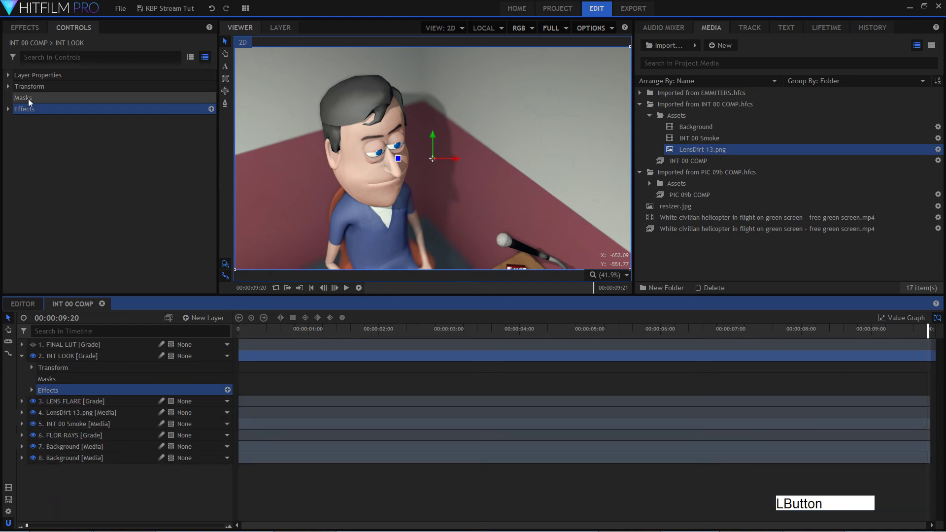
# - Add the Classic Cine Style effect from the Color Grading category to the INT LOOK layer
pyautogui.click(22, 25)
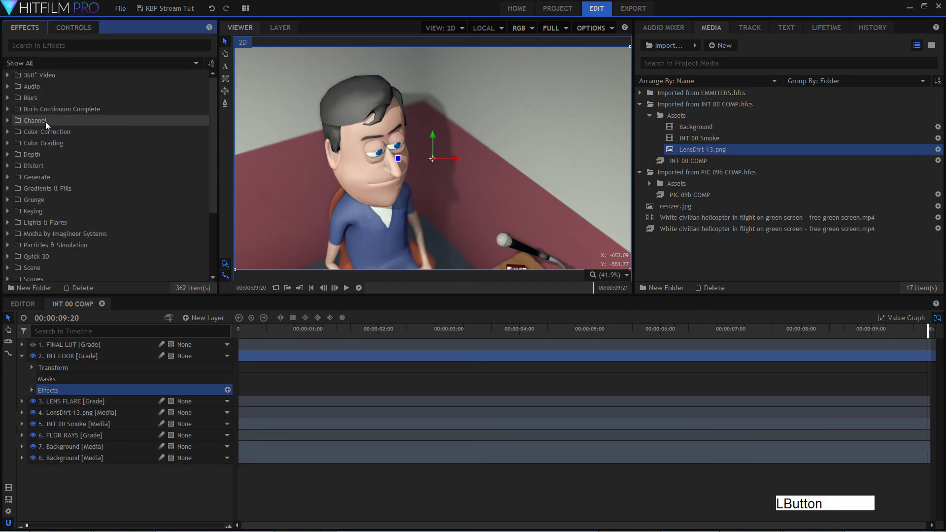
pyautogui.click(8, 143)
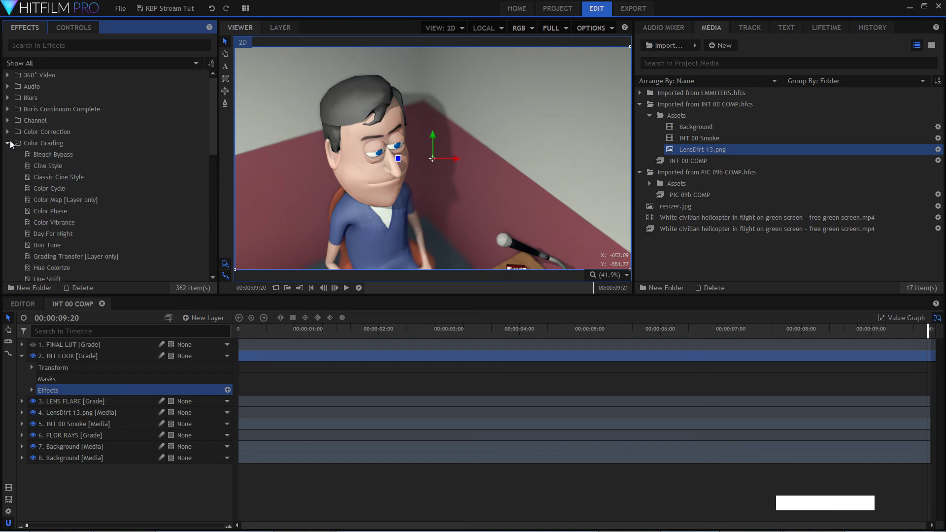
pyautogui.click(56, 176)
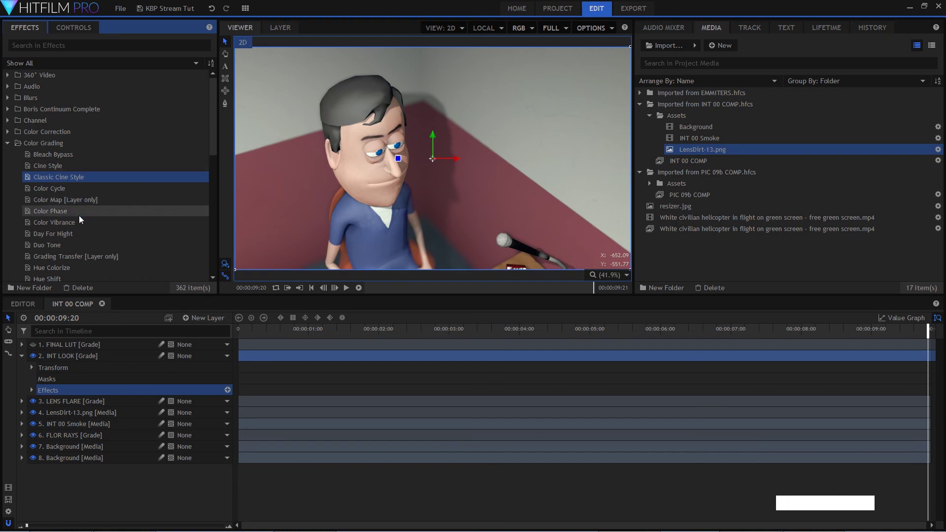
pyautogui.moveTo(72, 177); pyautogui.dragTo(110, 363)
# - Examine Classic Cine Style's settings and remove the effect from the INT LOOK layer
pyautogui.click(44, 452)
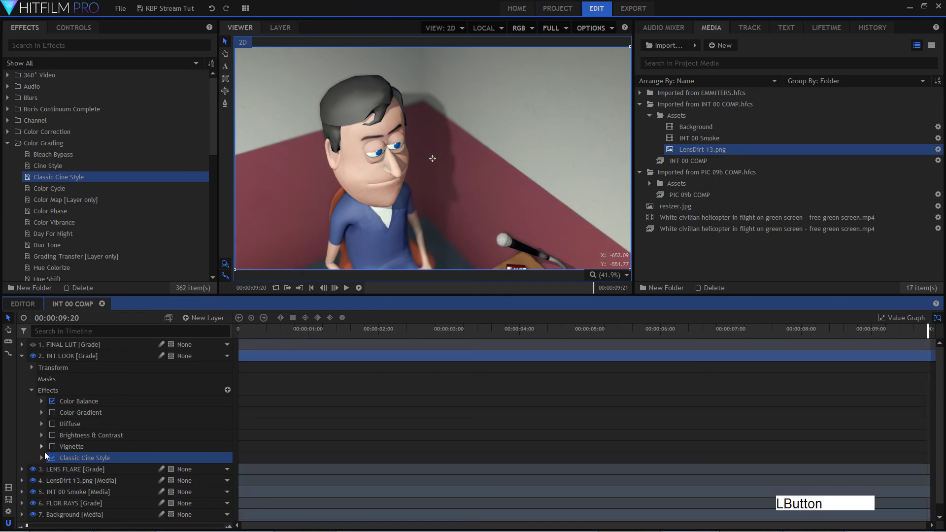
pyautogui.click(42, 462)
pyautogui.scroll(-4, 90, 464)
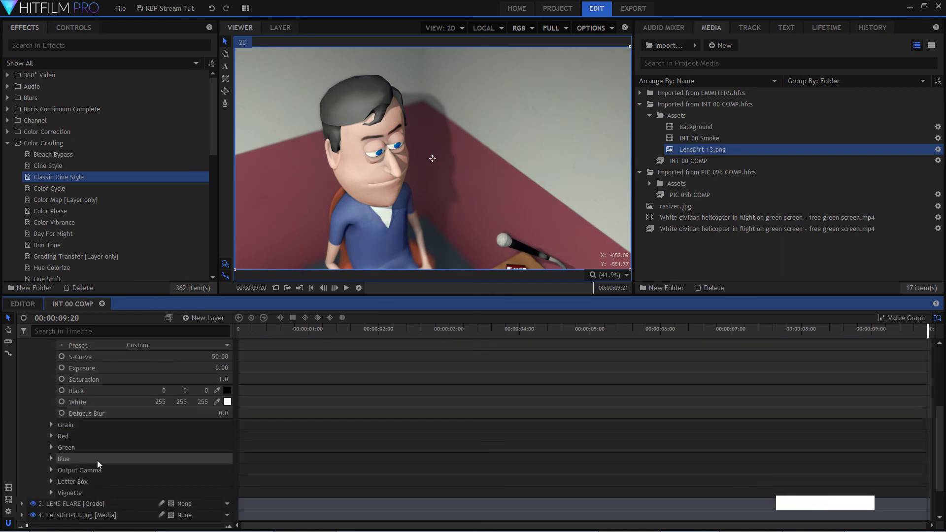
pyautogui.scroll(3, 96, 460)
pyautogui.rightClick(105, 395)
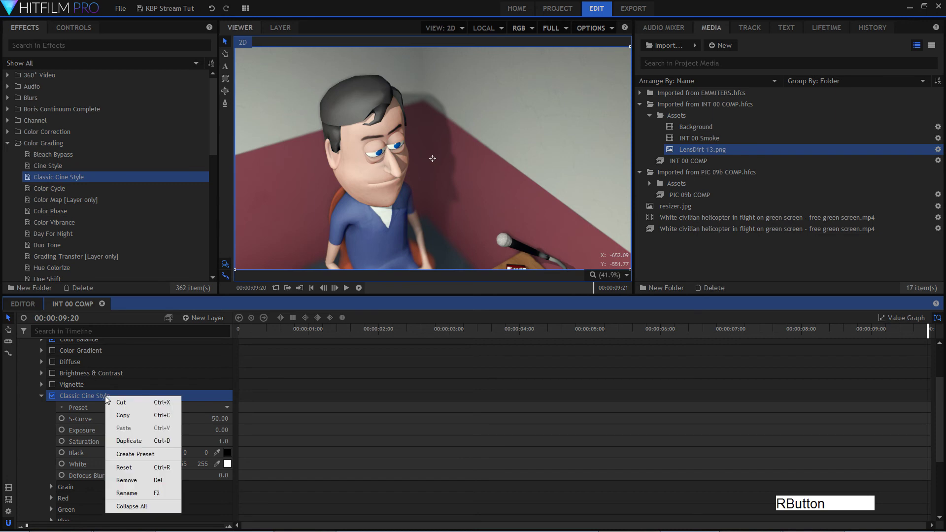
pyautogui.click(142, 480)
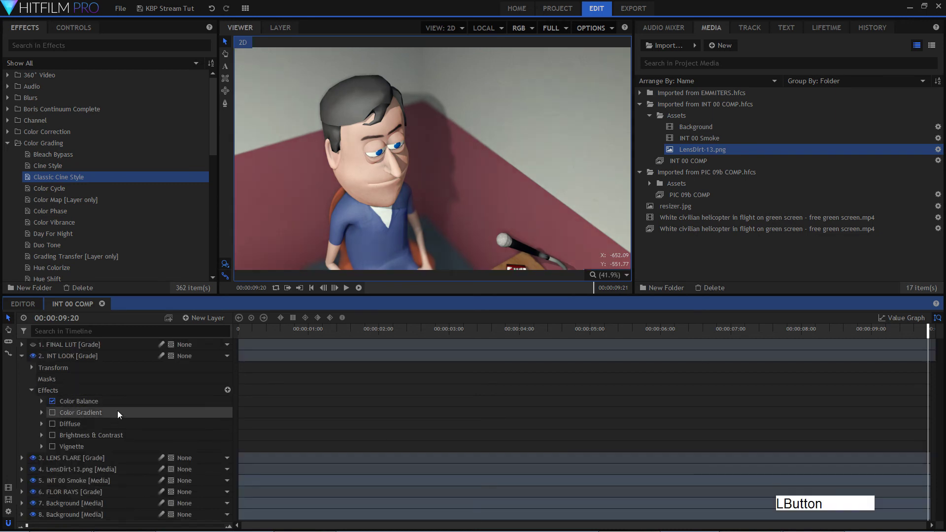
# - Look through the available effects and collapse the Color Grading category
pyautogui.scroll(-4, 78, 235)
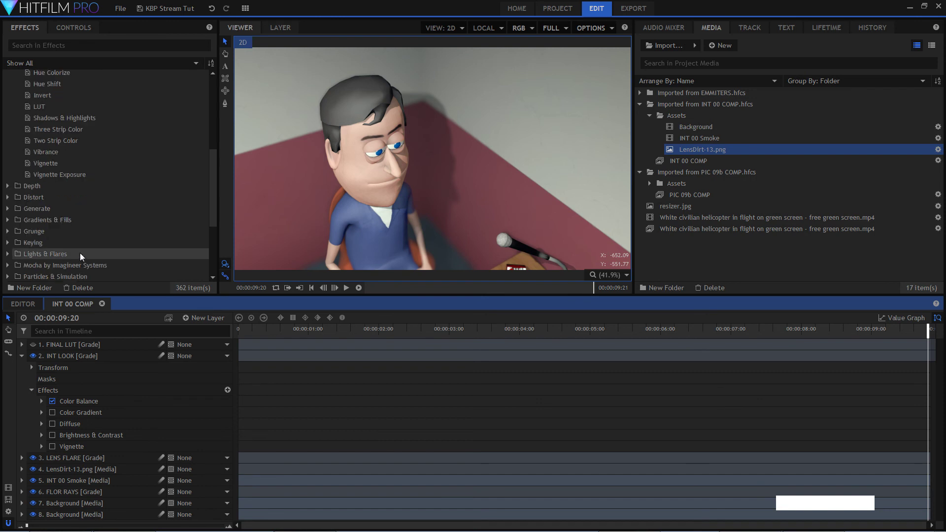
pyautogui.scroll(4, 79, 253)
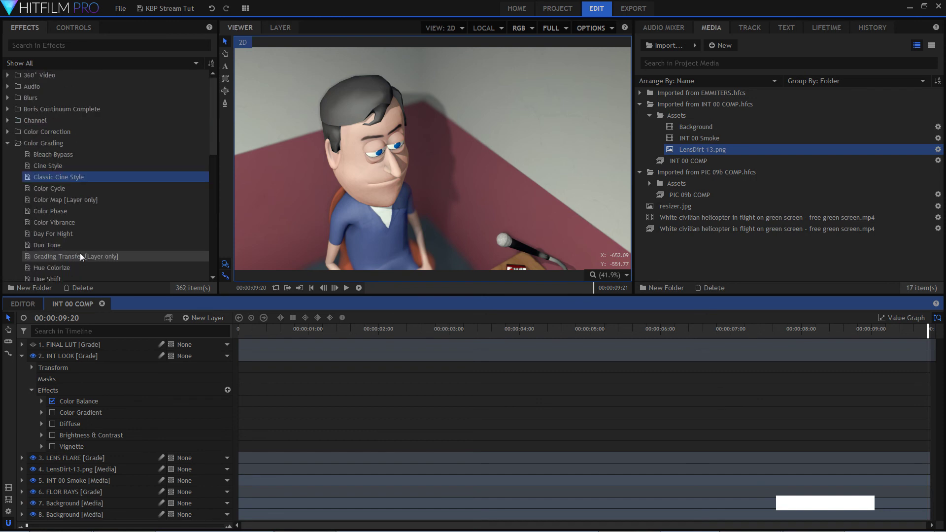
pyautogui.click(8, 143)
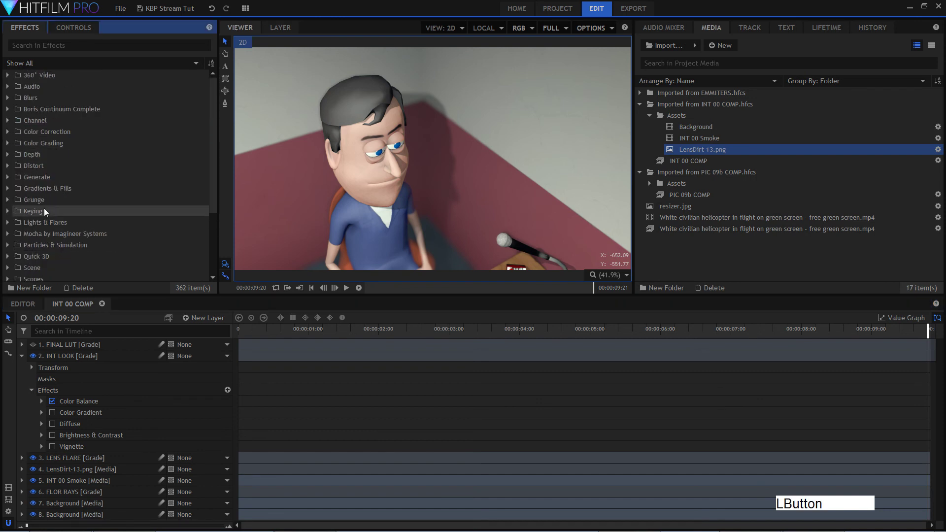
# - Enable the Color Gradient effect on the INT LOOK layer and expand its settings
pyautogui.click(69, 402)
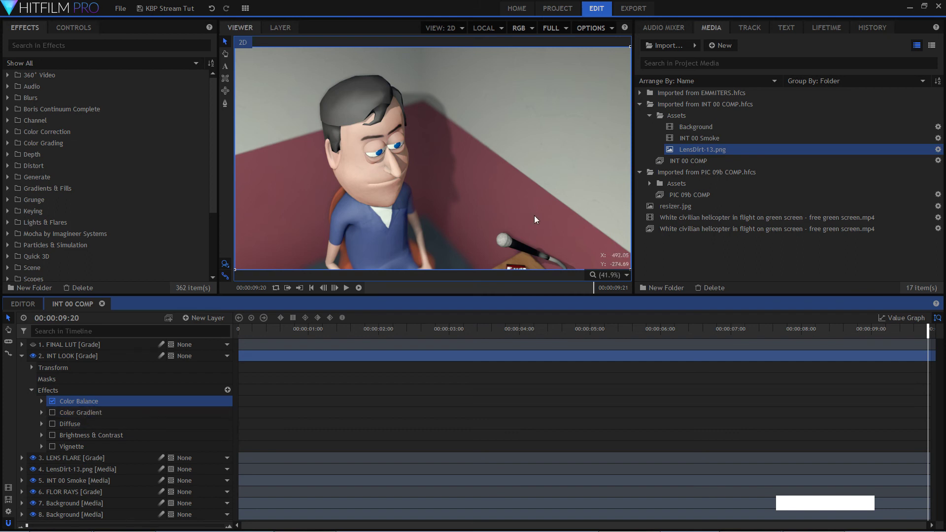
pyautogui.click(52, 413)
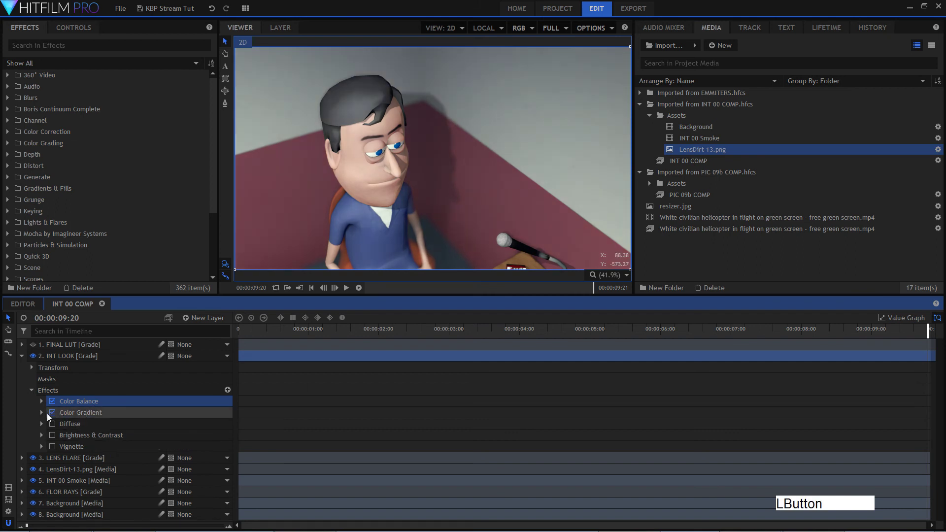
pyautogui.click(42, 413)
pyautogui.click(102, 412)
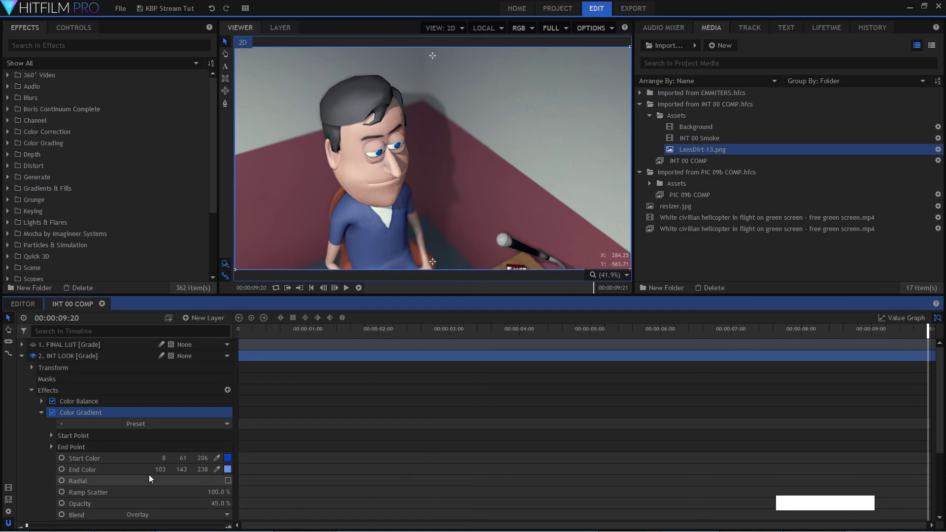
# - Disable INT LOOK's Color Balance and toggle Color Gradient off and on to compare the gradient's contribution
pyautogui.click(57, 414)
pyautogui.click(56, 415)
pyautogui.click(52, 401)
pyautogui.click(53, 401)
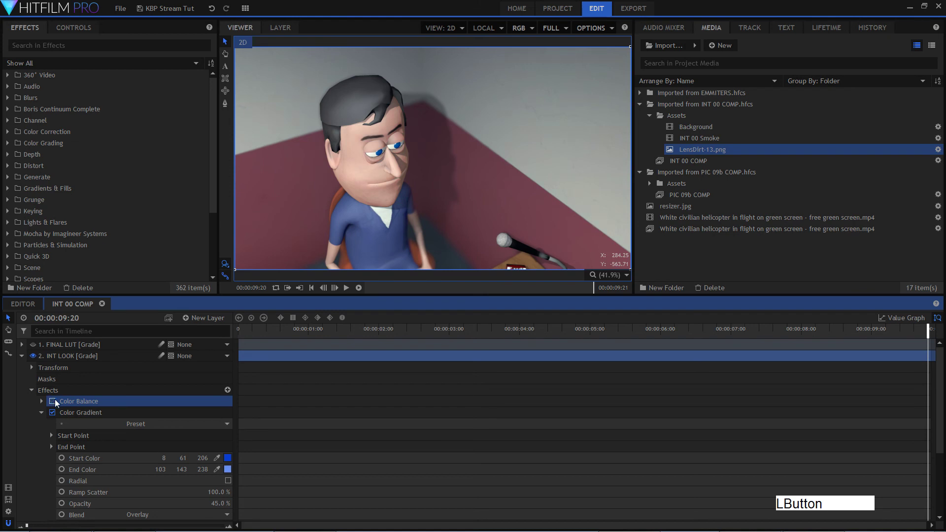
pyautogui.click(53, 412)
pyautogui.click(53, 412)
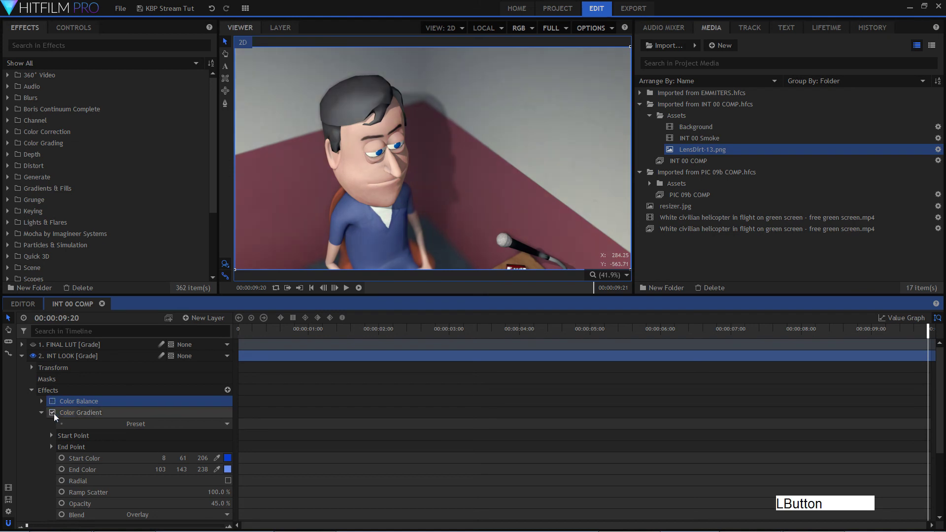
# - Set Color Gradient's opacity to 100% and reposition its start point near the top of the frame and its end point near the bottom
pyautogui.scroll(-5, 109, 431)
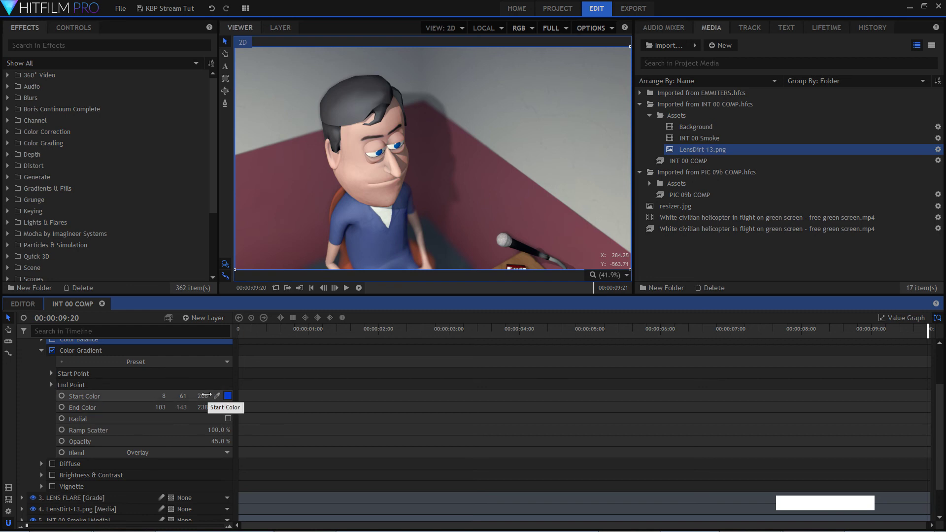
pyautogui.moveTo(216, 437); pyautogui.dragTo(232, 441)
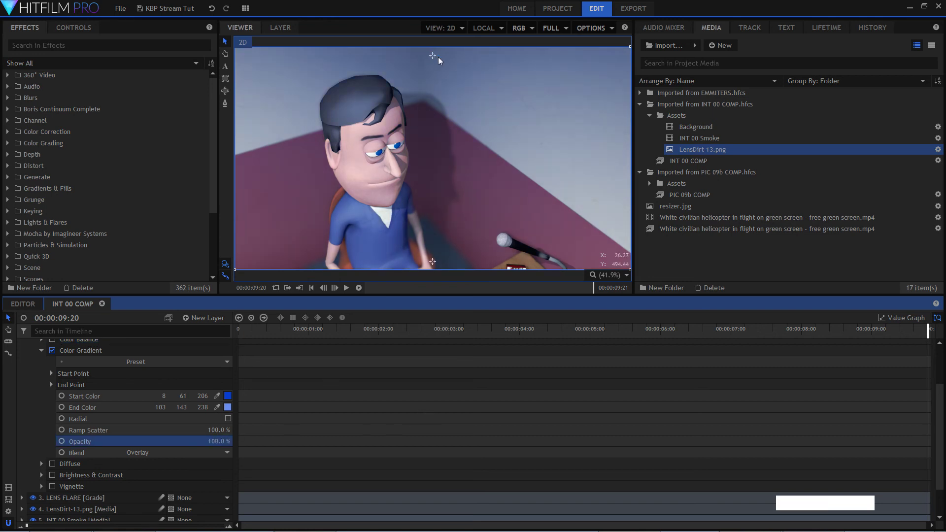
pyautogui.moveTo(434, 60); pyautogui.dragTo(436, 140)
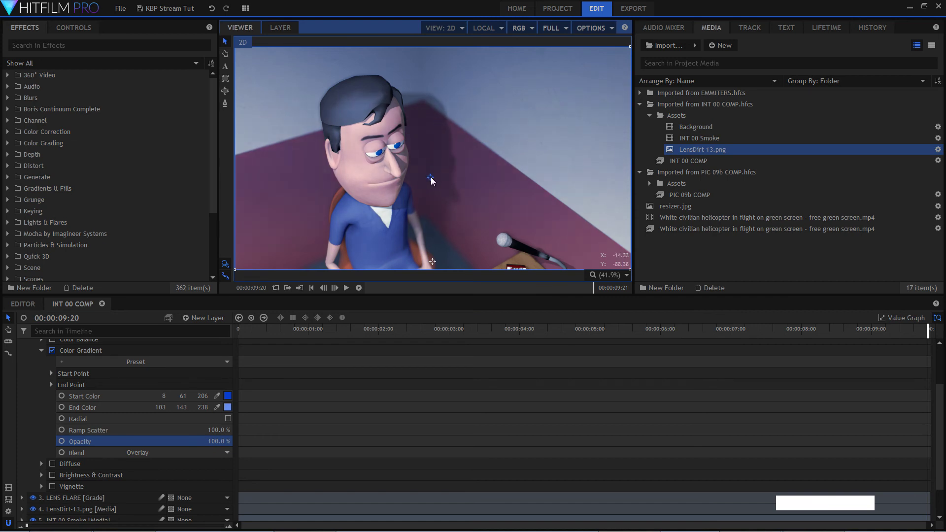
pyautogui.moveTo(437, 207); pyautogui.dragTo(444, 65)
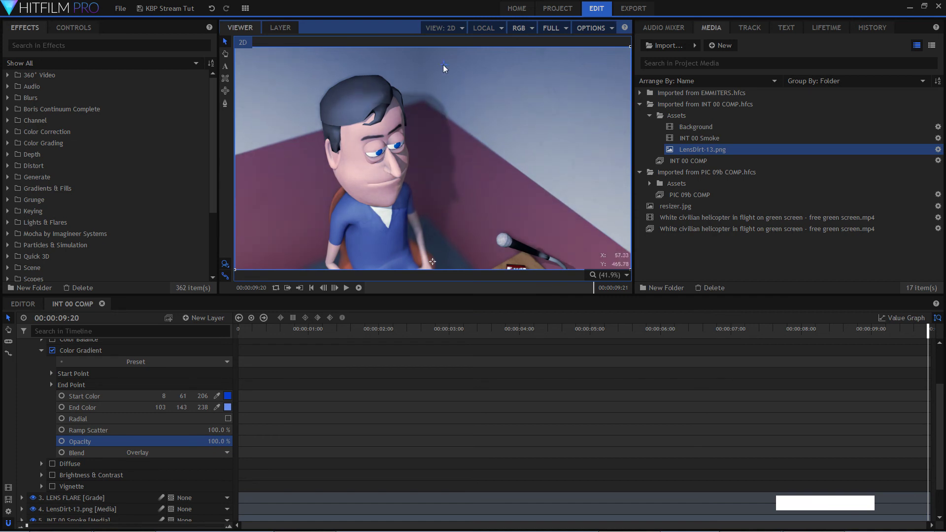
pyautogui.moveTo(432, 262)
pyautogui.mouseDown()
pyautogui.moveTo(447, 112)
pyautogui.moveTo(277, 125)
pyautogui.moveTo(508, 184)
pyautogui.moveTo(581, 159)
pyautogui.moveTo(314, 191)
pyautogui.moveTo(318, 208)
pyautogui.moveTo(436, 150)
pyautogui.moveTo(472, 167)
pyautogui.moveTo(450, 170)
pyautogui.moveTo(473, 138)
pyautogui.moveTo(437, 141)
pyautogui.moveTo(434, 130)
pyautogui.moveTo(445, 221)
pyautogui.moveTo(436, 257)
pyautogui.moveTo(425, 264)
pyautogui.moveTo(423, 252)
pyautogui.mouseUp()
# - Change Color Gradient's Start Color to green (2, 206, 19)
pyautogui.click(228, 397)
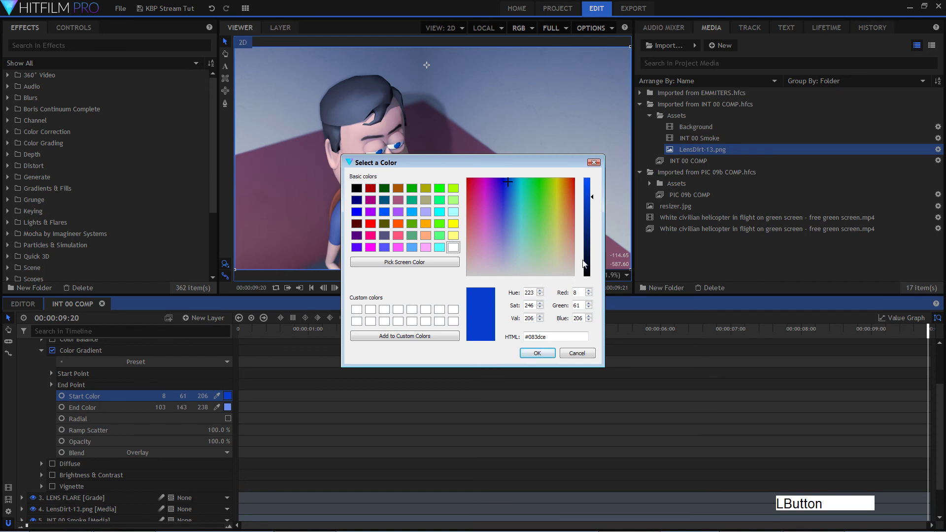
pyautogui.click(538, 180)
pyautogui.click(539, 353)
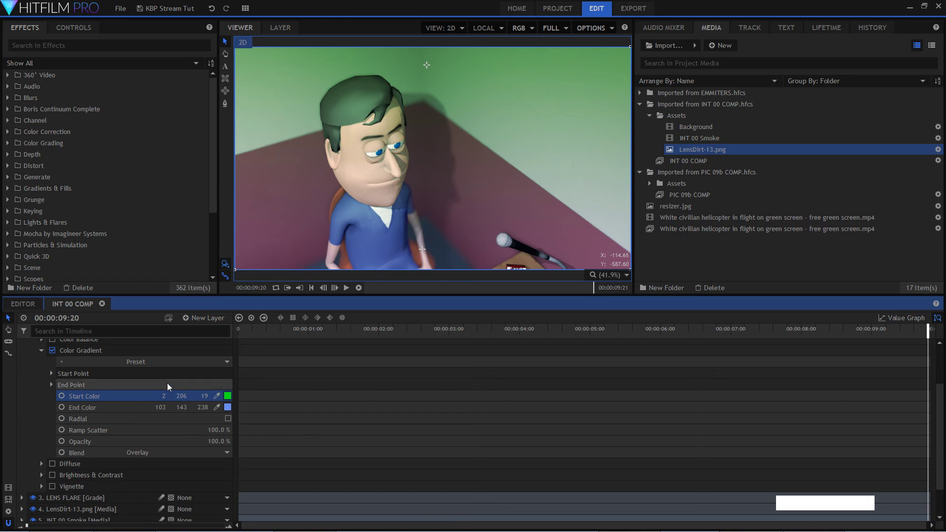
# - Make the Color Gradient radial and move its start and end points around the frame to try different glow positions
pyautogui.scroll(3, 167, 387)
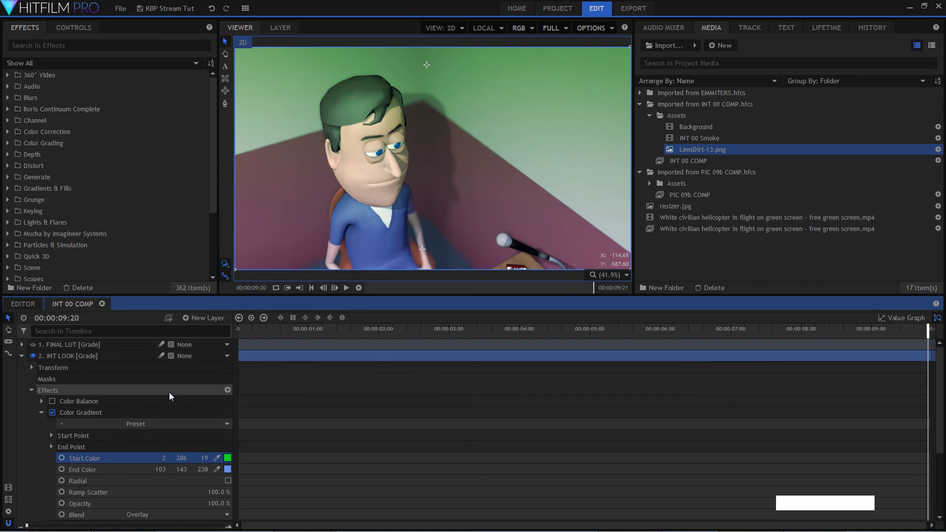
pyautogui.click(144, 413)
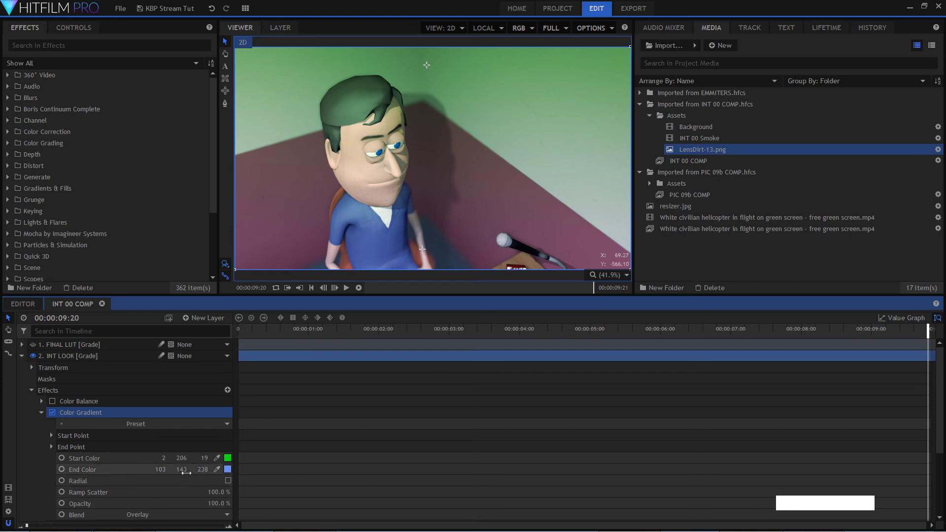
pyautogui.scroll(-3, 147, 475)
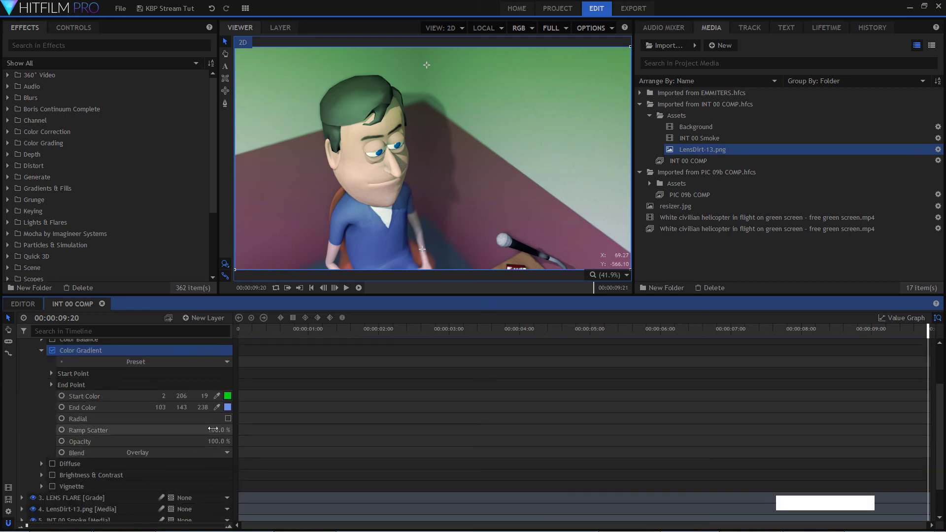
pyautogui.click(228, 418)
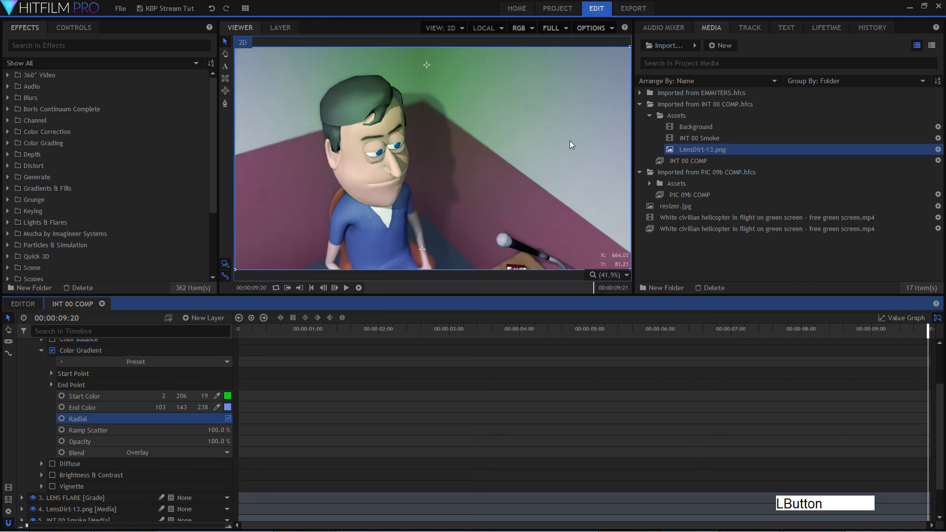
pyautogui.moveTo(428, 64); pyautogui.dragTo(542, 151)
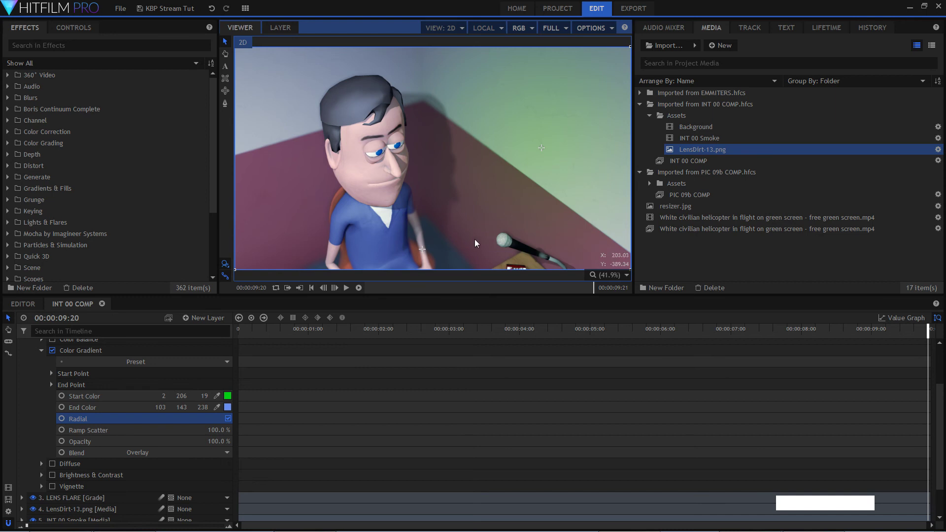
pyautogui.moveTo(422, 250); pyautogui.dragTo(468, 205)
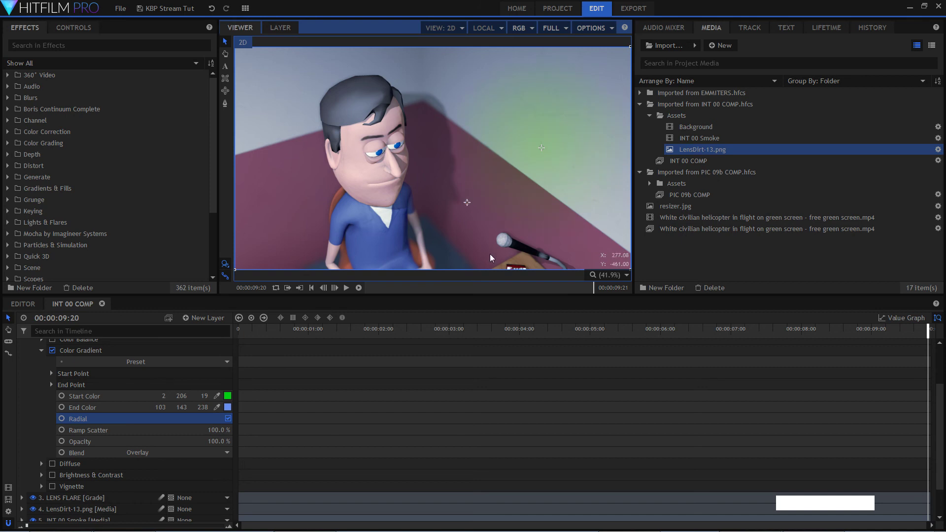
pyautogui.moveTo(544, 151); pyautogui.dragTo(423, 76)
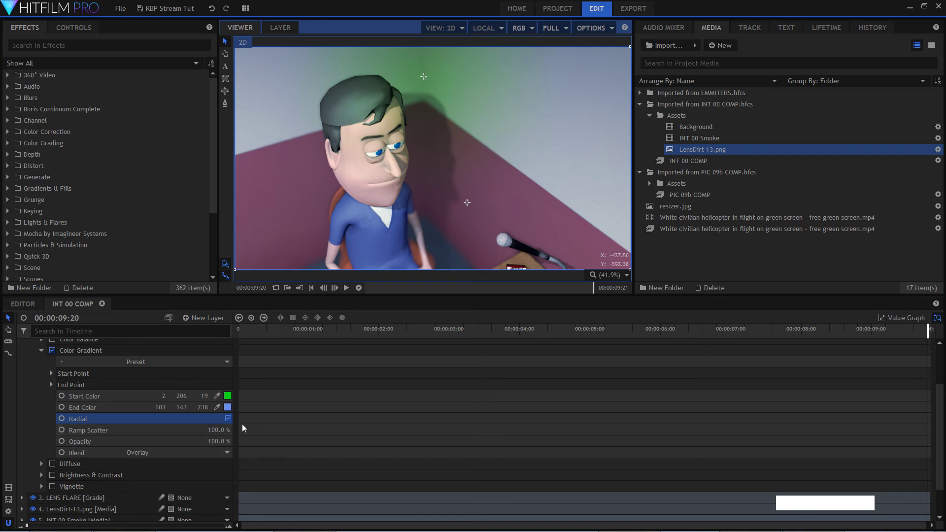
# - Turn off Radial and shift the gradient's end point, then undo the gradient edits back to the blue Start Color
pyautogui.click(229, 418)
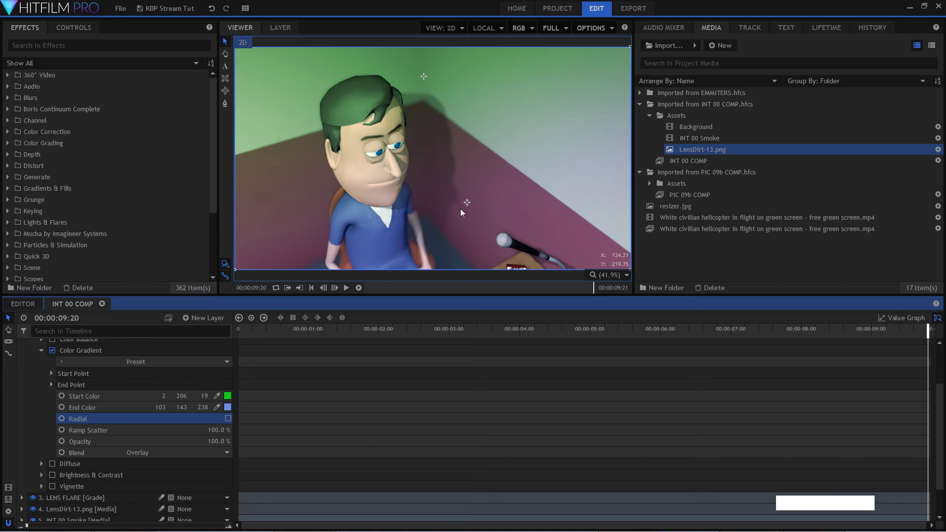
pyautogui.moveTo(467, 203); pyautogui.dragTo(426, 232)
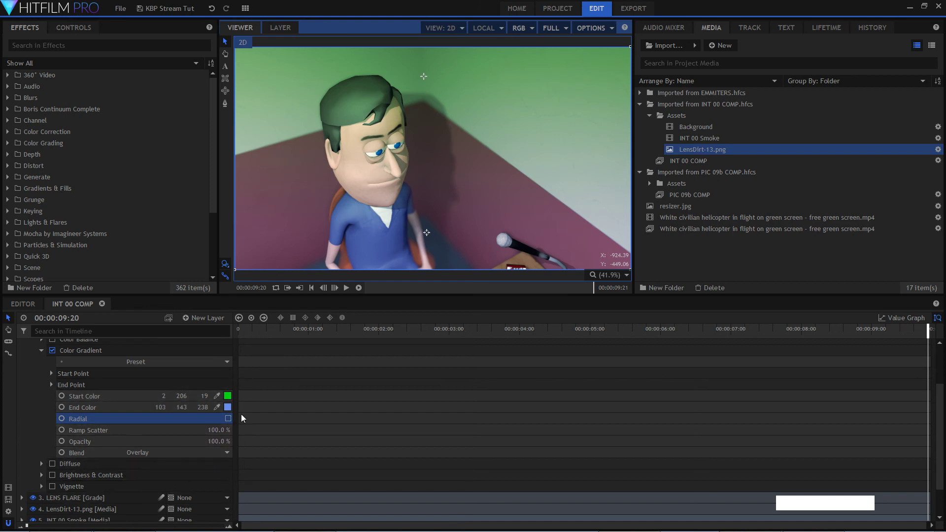
pyautogui.hotkey('ctrl', 'z')
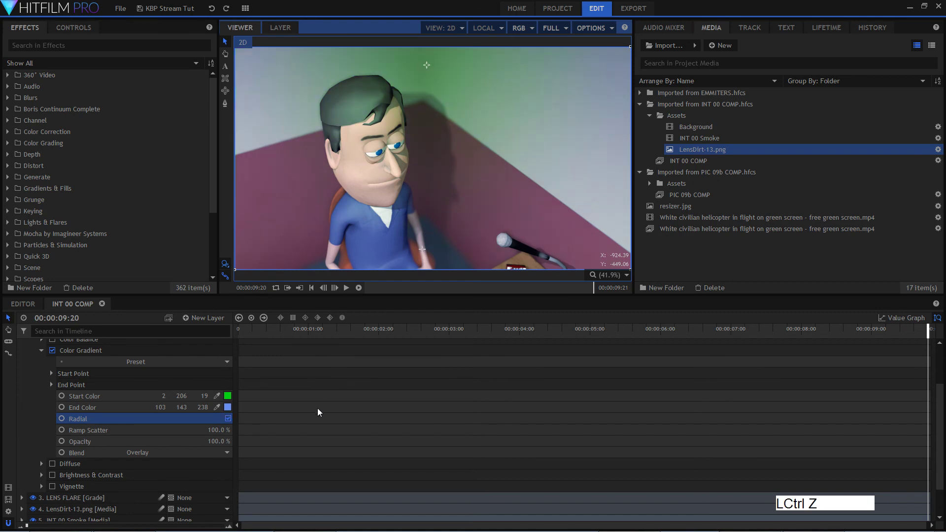
pyautogui.hotkey('ctrl', 'z')
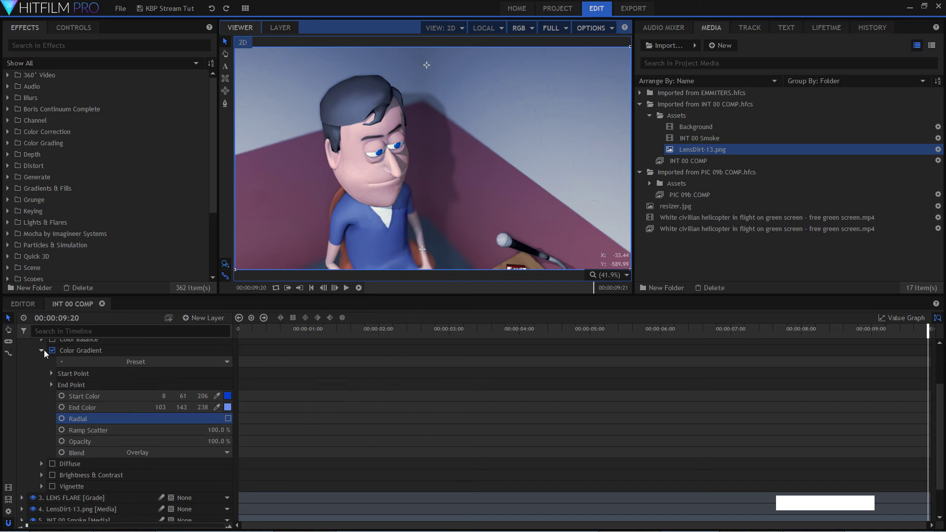
# - Collapse Color Gradient, then enable INT LOOK's Color Balance and Diffuse effects and expand Diffuse's settings
pyautogui.click(43, 350)
pyautogui.click(52, 400)
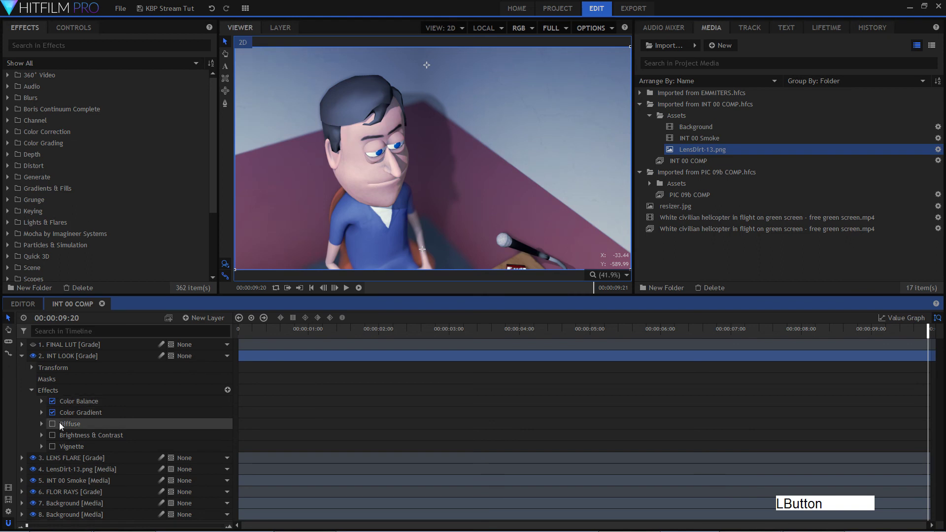
pyautogui.click(53, 427)
pyautogui.click(42, 424)
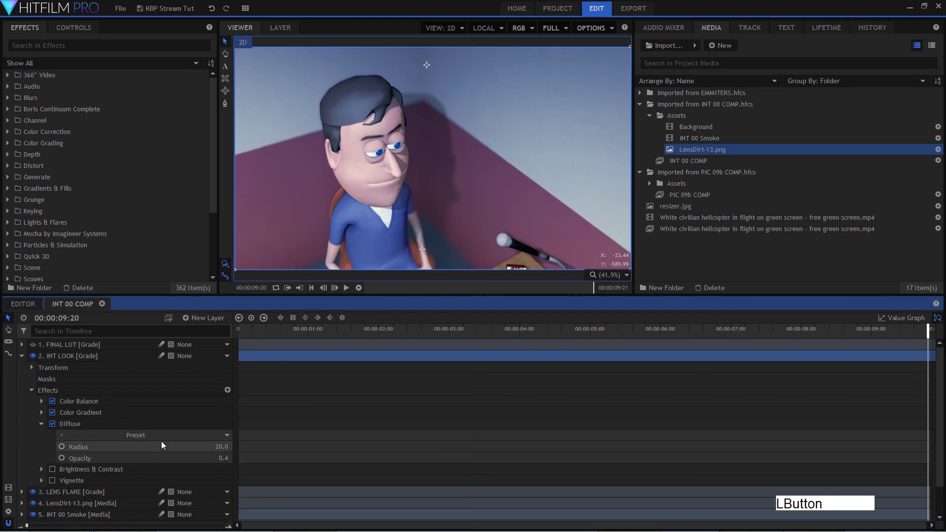
# - Compare the character's face close up with Diffuse off and on, then fit the whole frame in the viewer
pyautogui.click(52, 427)
pyautogui.click(53, 427)
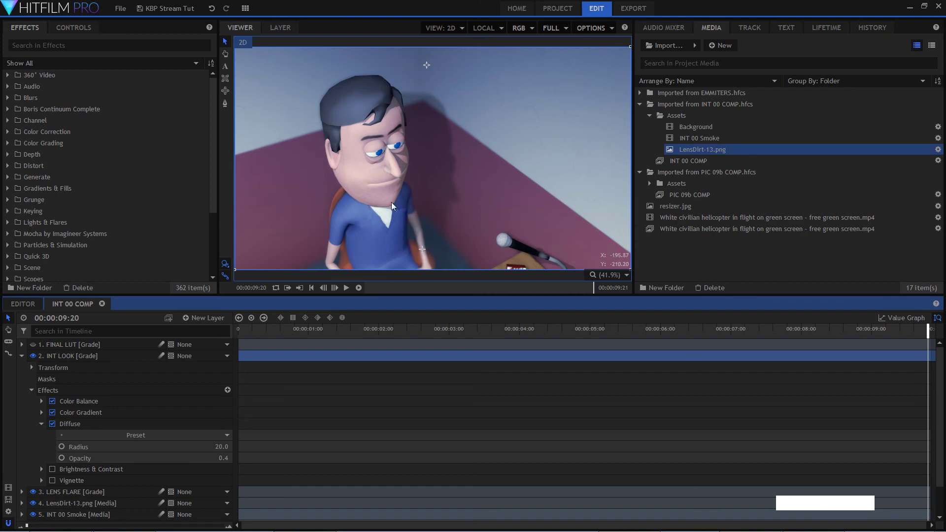
pyautogui.scroll(8, 391, 202)
pyautogui.scroll(2, 424, 206)
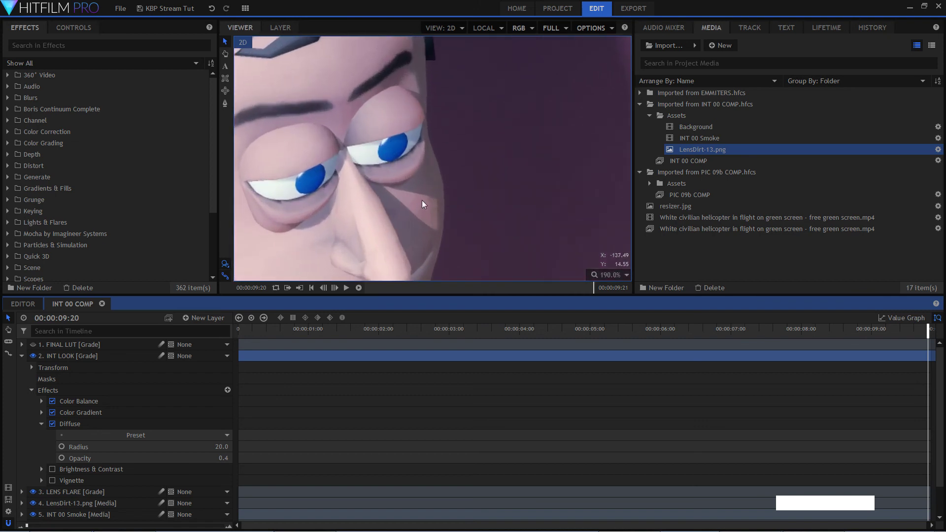
pyautogui.click(52, 425)
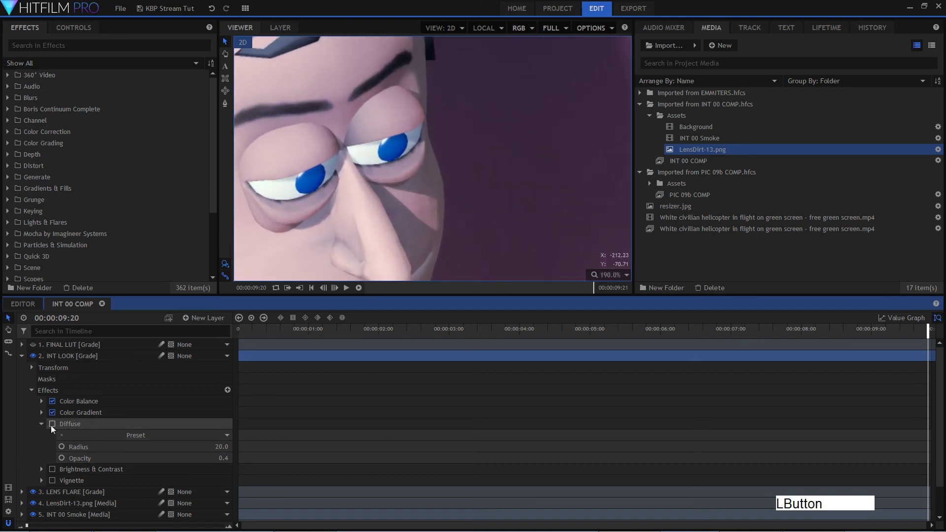
pyautogui.click(53, 424)
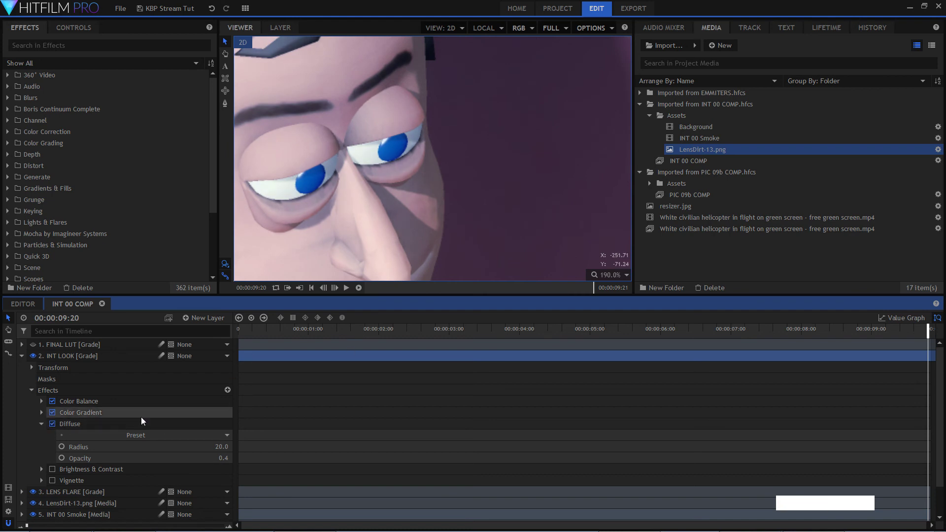
pyautogui.click(53, 424)
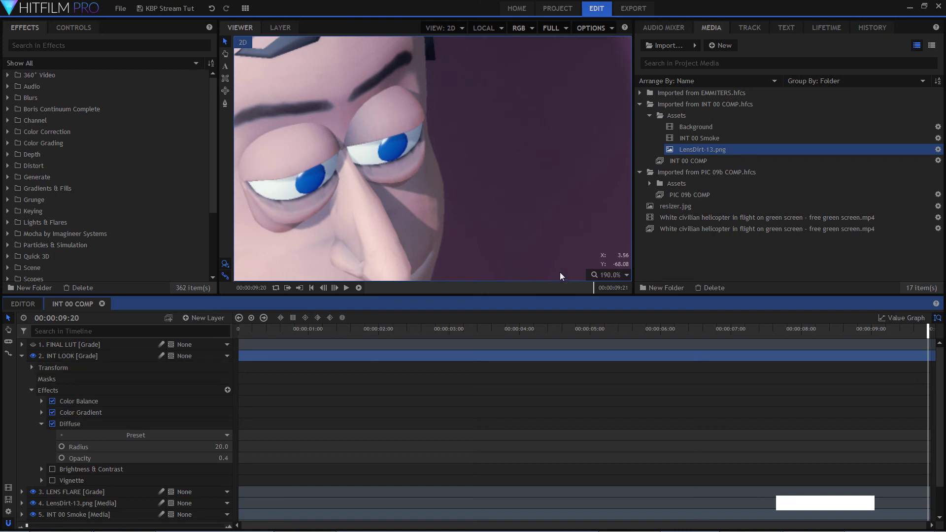
pyautogui.click(599, 275)
pyautogui.click(613, 392)
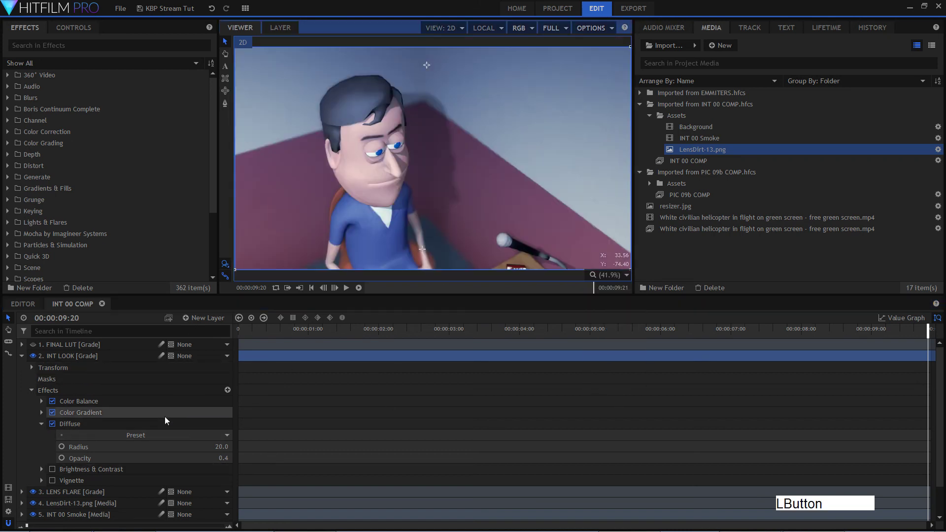
# - Collapse Diffuse, enable INT LOOK's Brightness & Contrast effect and expand its settings
pyautogui.click(42, 424)
pyautogui.click(53, 436)
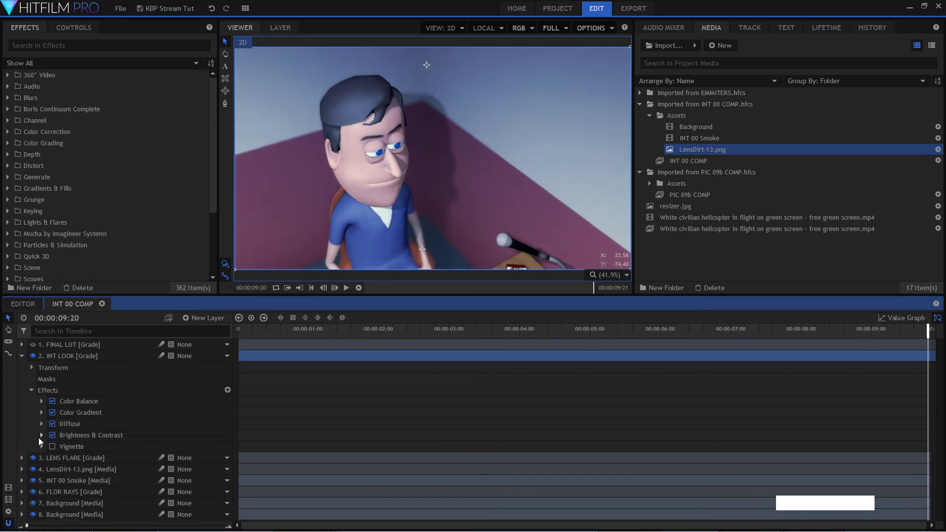
pyautogui.click(41, 435)
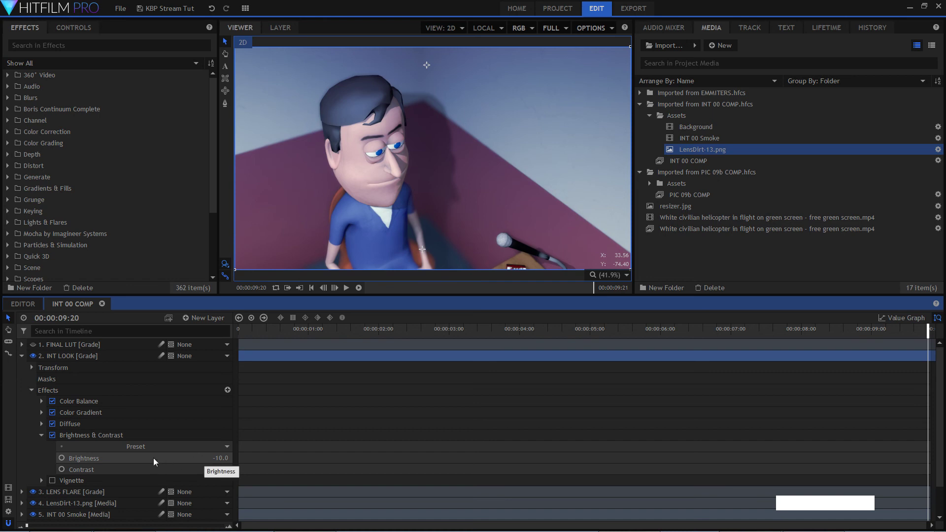
# - Compare the shot with Brightness & Contrast off and on, collapse that effect and enable INT LOOK's Vignette
pyautogui.click(53, 436)
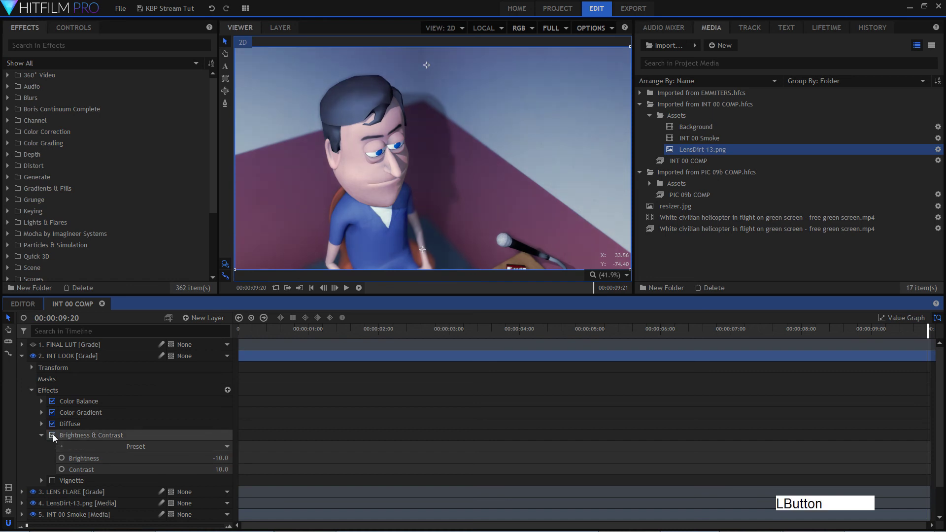
pyautogui.click(42, 436)
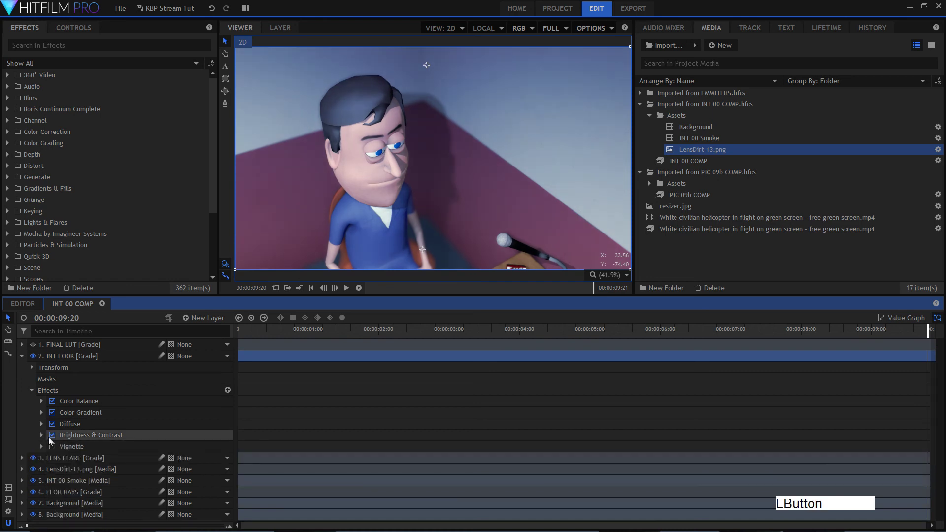
pyautogui.click(71, 448)
pyautogui.click(52, 447)
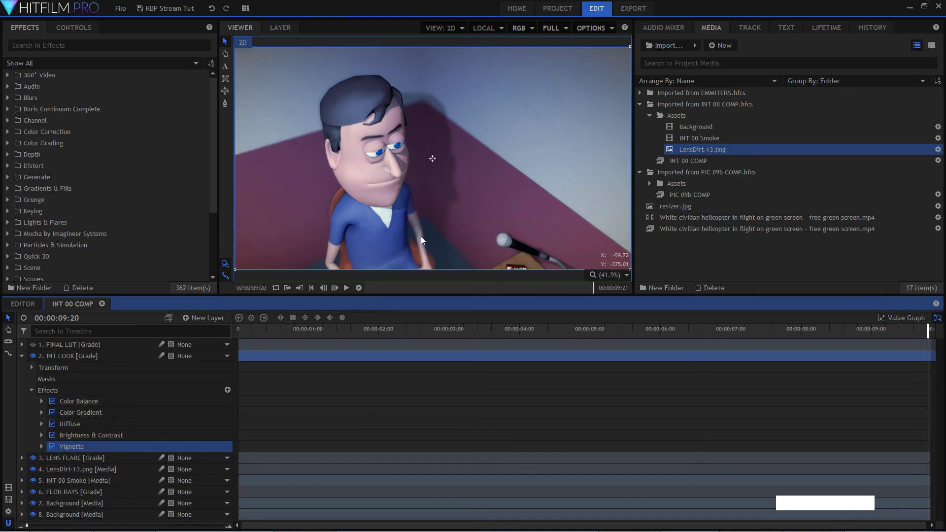
# - Enable the FINAL LUT layer, collapse INT LOOK and scrub through the graded shot from start to end
pyautogui.click(43, 345)
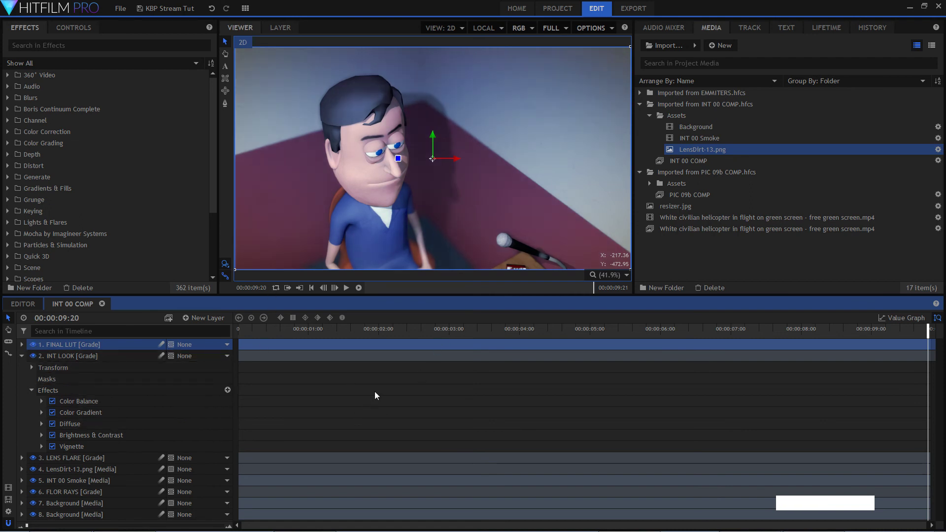
pyautogui.press('ctrl+KP_Subtract')
pyautogui.click(342, 336)
pyautogui.moveTo(342, 336); pyautogui.dragTo(238, 335)
pyautogui.click(27, 355)
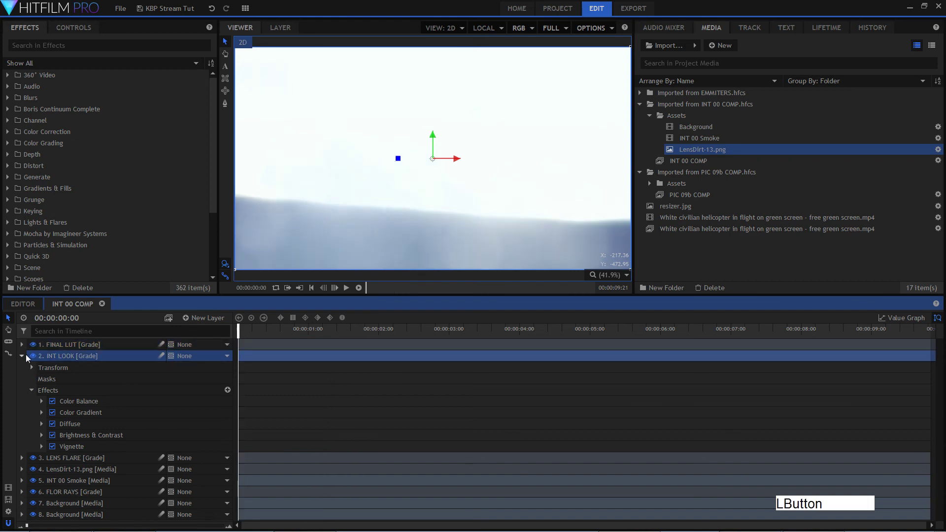
pyautogui.click(25, 353)
pyautogui.click(99, 458)
pyautogui.click(123, 344)
pyautogui.moveTo(251, 331); pyautogui.dragTo(942, 345)
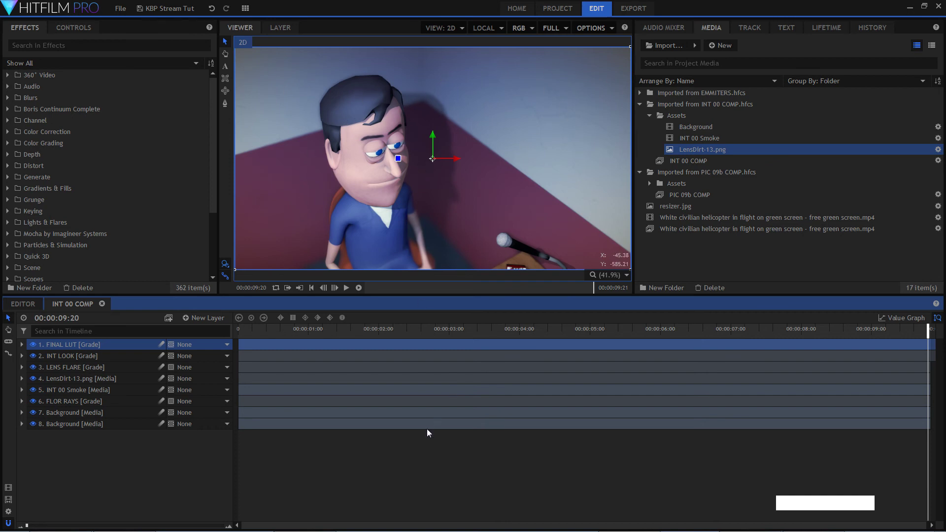
pyautogui.click(379, 497)
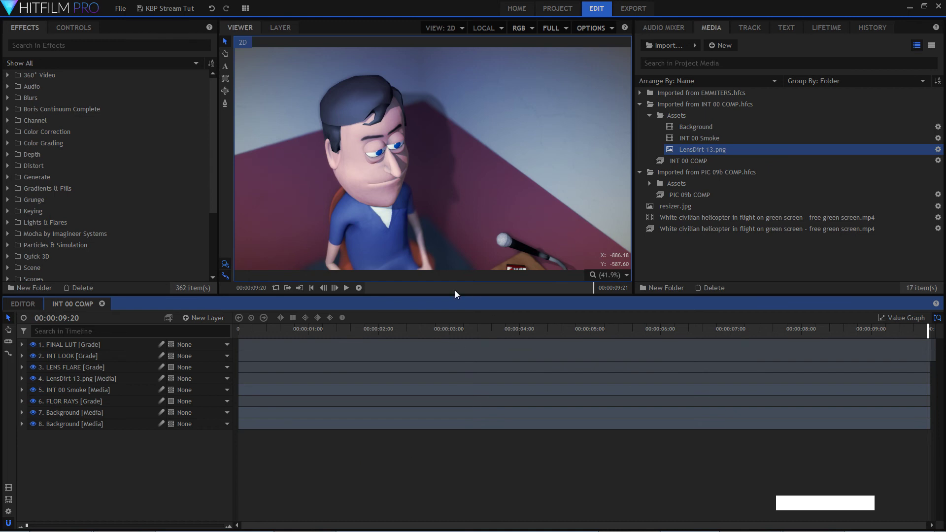
pyautogui.moveTo(414, 530)
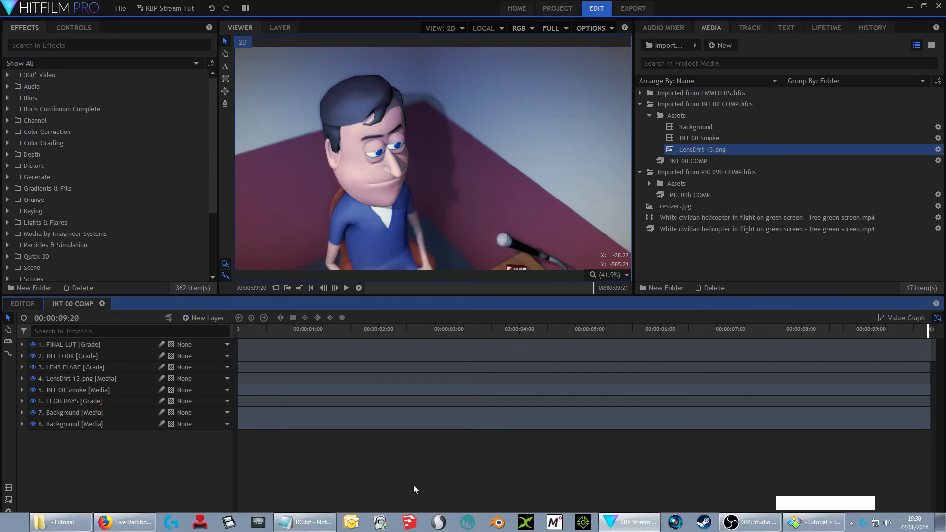
pyautogui.click(412, 469)
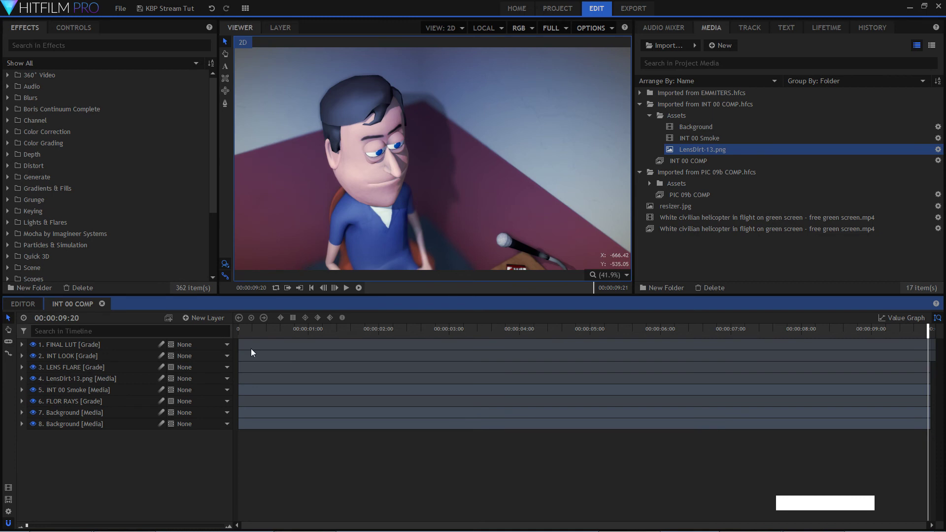
# - Hide layers 1 to 7, scrub through the unprocessed shot up to the last frame and show the layers again
pyautogui.moveTo(33, 413); pyautogui.dragTo(33, 345)
pyautogui.moveTo(265, 329); pyautogui.dragTo(942, 329)
pyautogui.moveTo(33, 413); pyautogui.dragTo(37, 345)
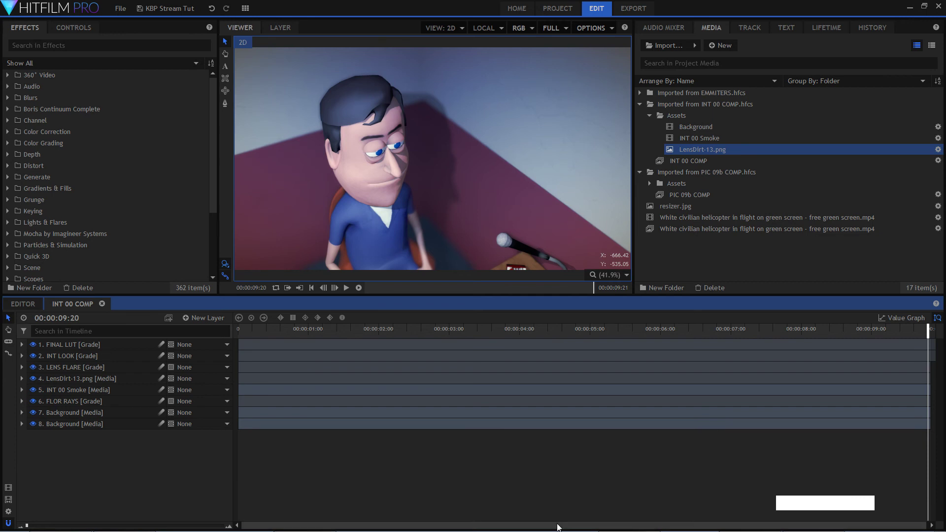
# - Close the INT 00 COMP composite and collapse the INT 00 COMP and PIC 09b COMP import folders in the project media
pyautogui.click(103, 302)
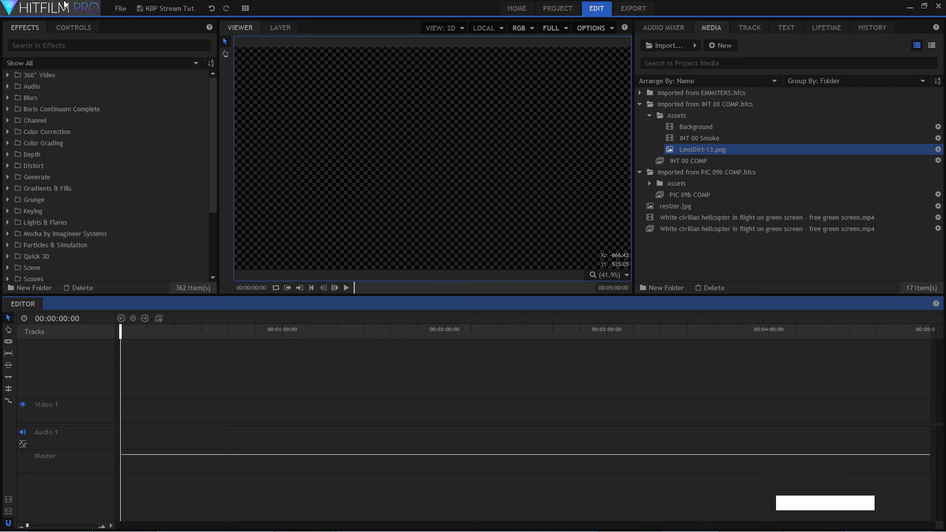
pyautogui.click(247, 301)
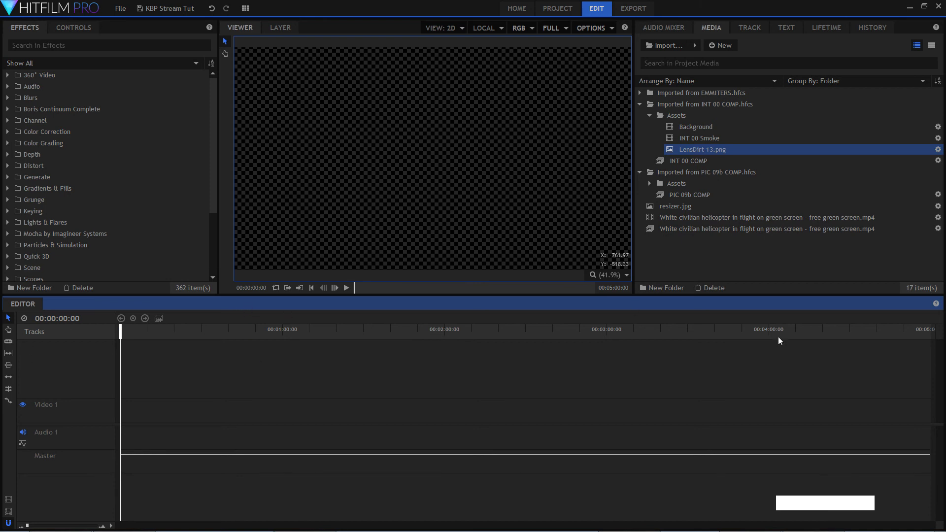
pyautogui.click(713, 148)
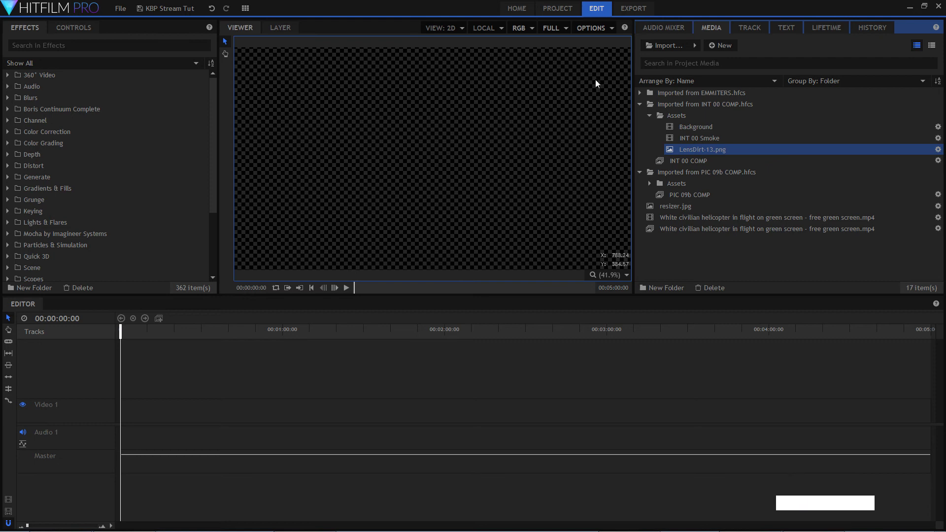
pyautogui.click(639, 105)
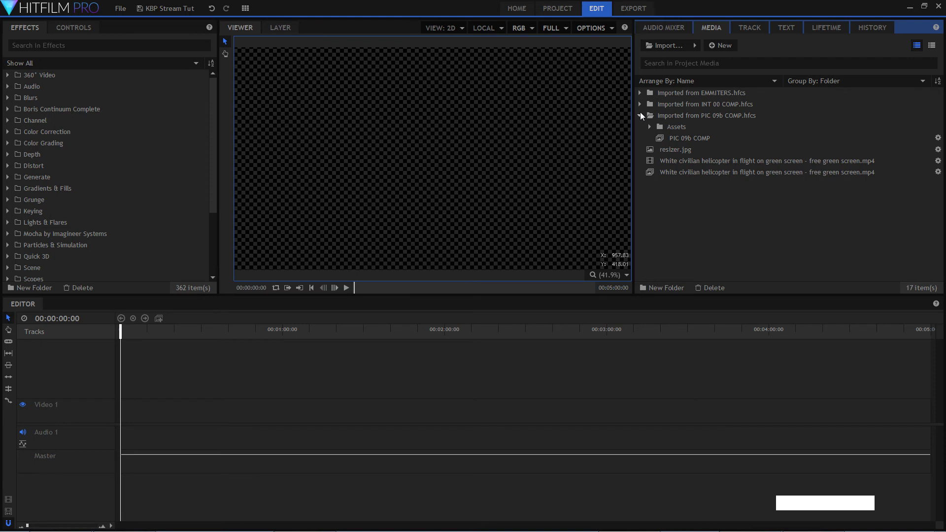
pyautogui.click(640, 115)
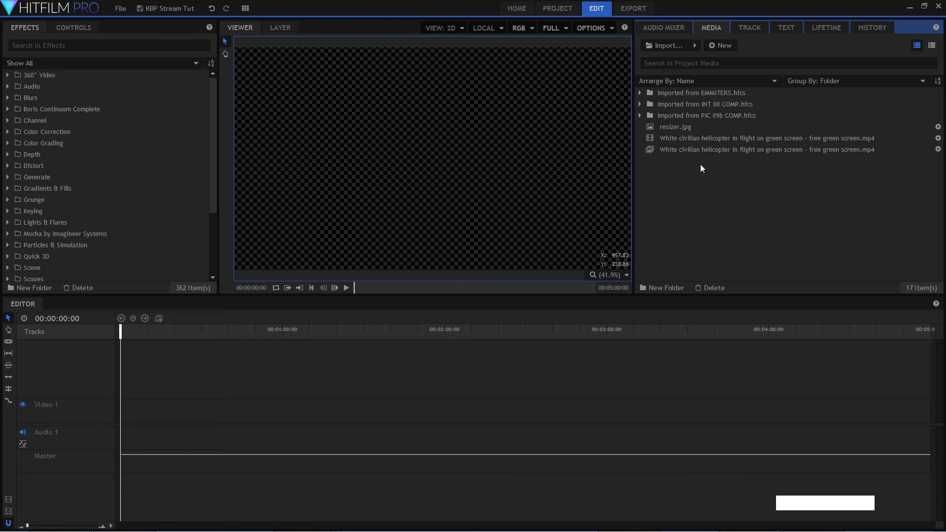
# - Open the white civilian helicopter green screen composite and move its playhead to the start
pyautogui.click(679, 137)
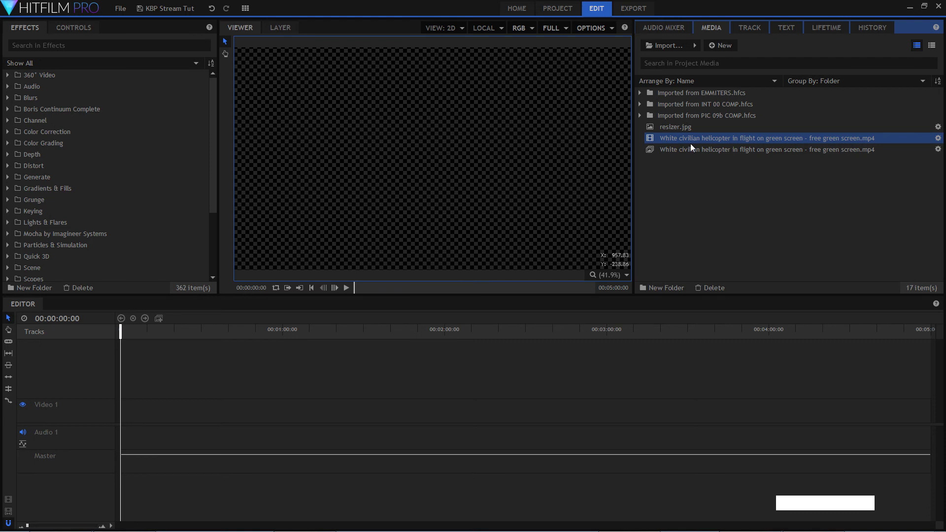
pyautogui.doubleClick(692, 149)
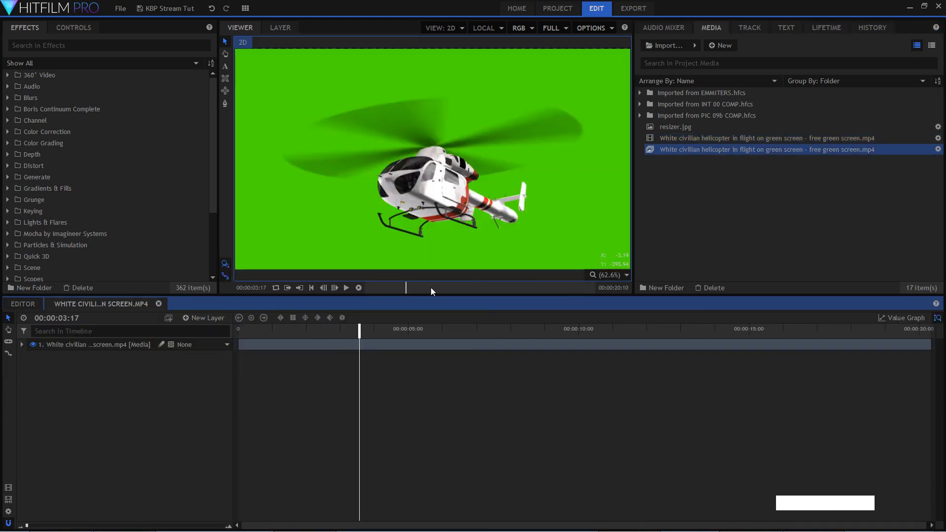
pyautogui.moveTo(353, 330); pyautogui.dragTo(254, 358)
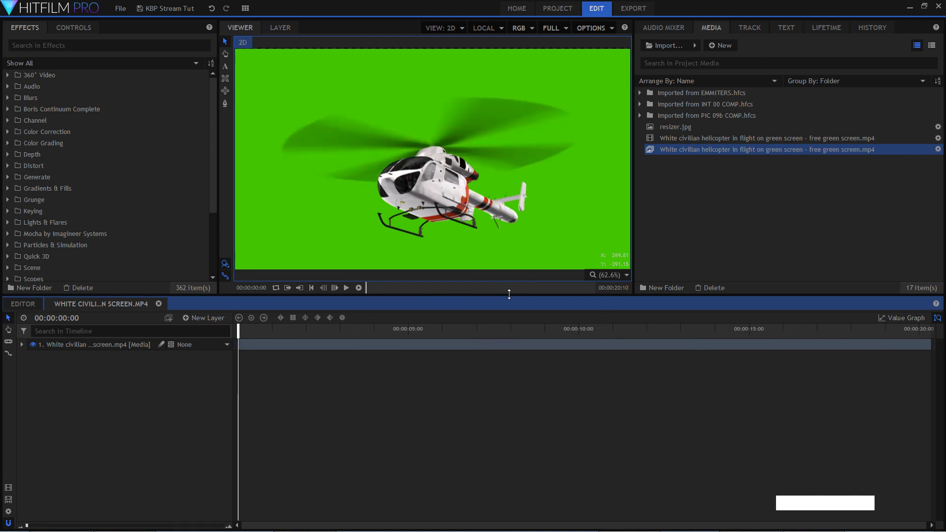
# - Add resizer.jpg to the helicopter composite as the top layer
pyautogui.moveTo(681, 128); pyautogui.dragTo(125, 342)
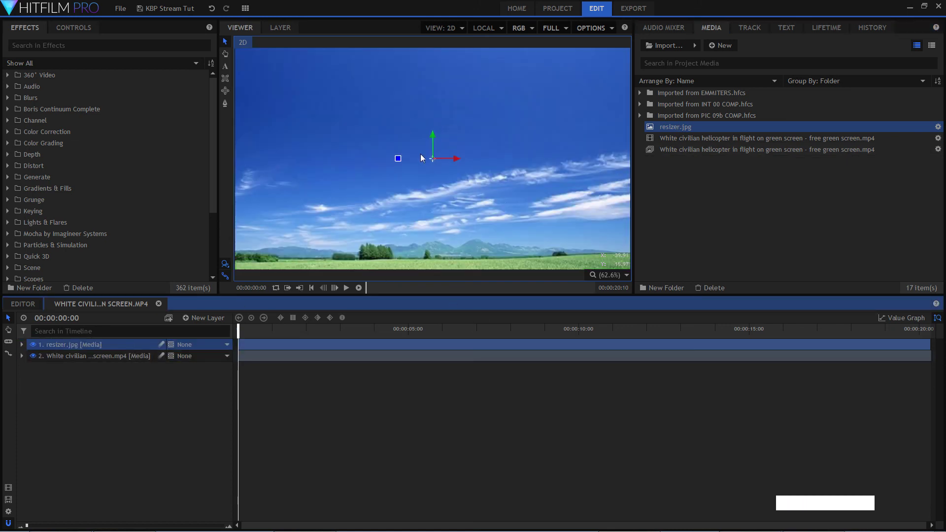
pyautogui.scroll(-1, 422, 176)
pyautogui.scroll(1, 422, 176)
pyautogui.scroll(-1, 480, 200)
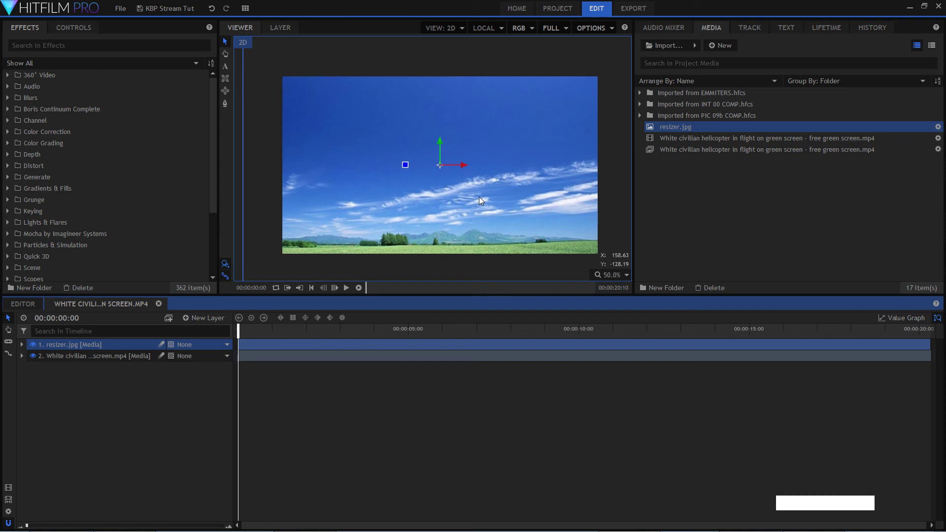
# - Scale the resizer.jpg layer to 82% and raise it to a vertical position of 42
pyautogui.click(23, 345)
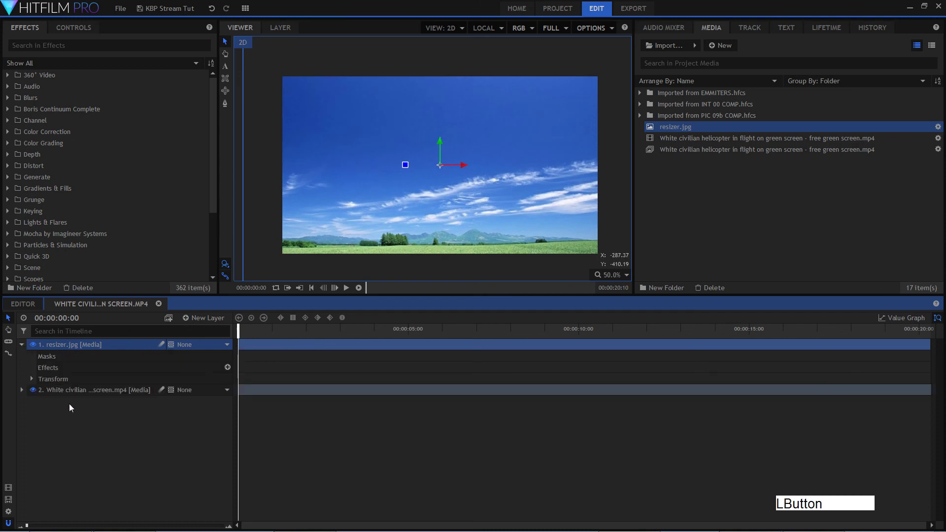
pyautogui.click(32, 379)
pyautogui.moveTo(193, 423)
pyautogui.mouseDown()
pyautogui.moveTo(173, 423)
pyautogui.moveTo(186, 424)
pyautogui.mouseUp()
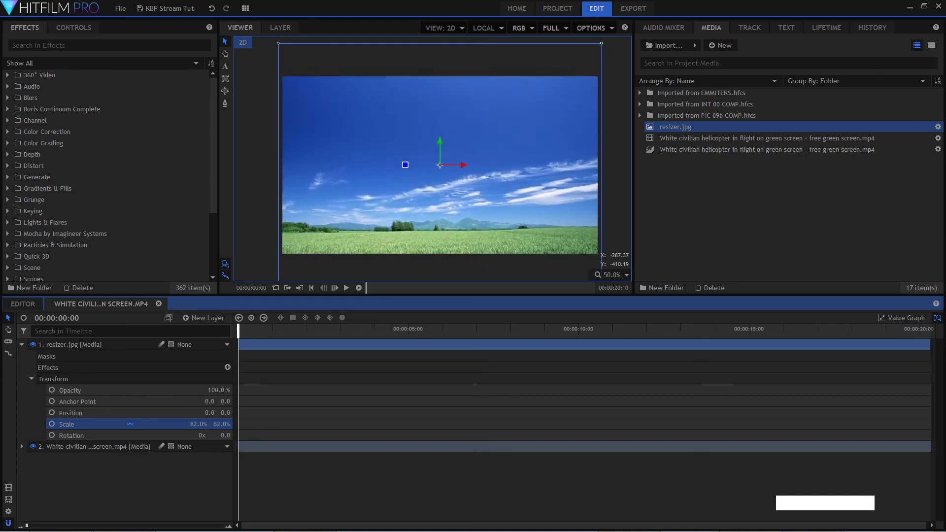
pyautogui.click(442, 142)
pyautogui.moveTo(444, 105); pyautogui.dragTo(433, 131)
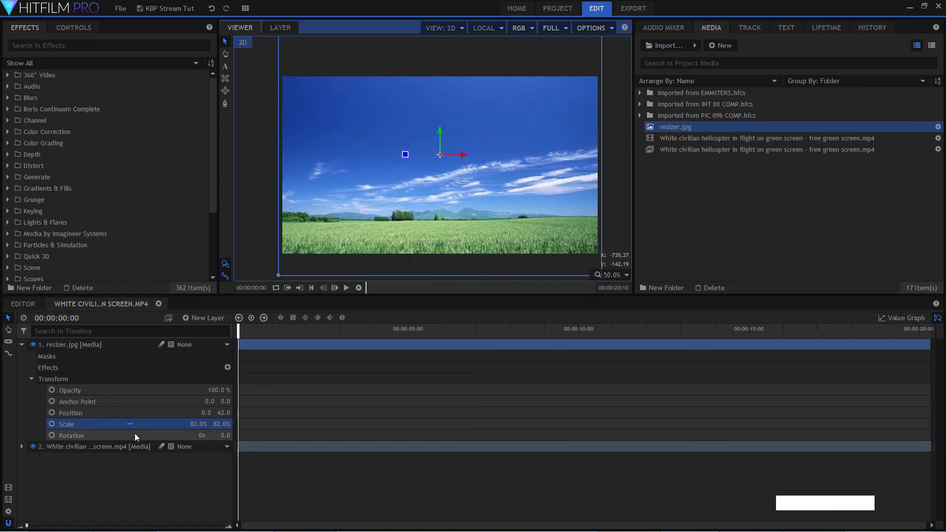
# - Collapse the resizer.jpg layer and move it below the helicopter layer
pyautogui.click(106, 466)
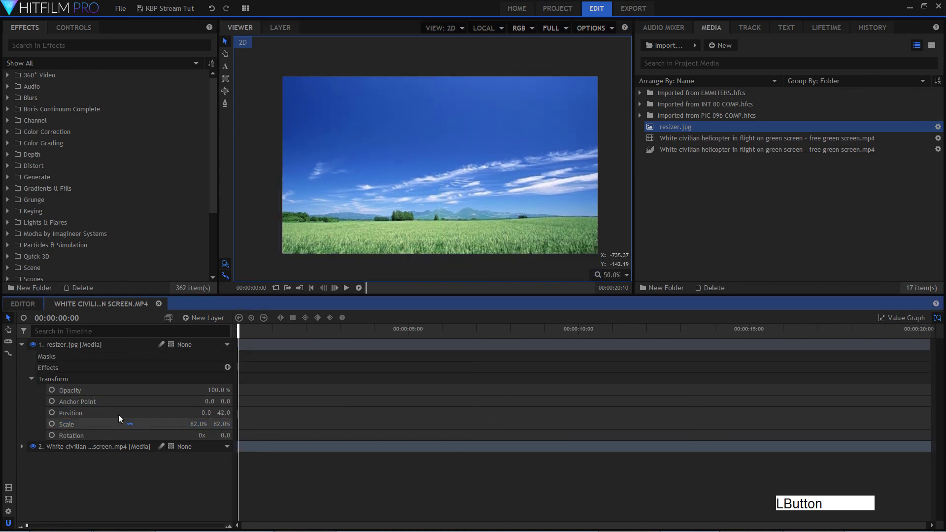
pyautogui.click(22, 345)
pyautogui.moveTo(65, 344); pyautogui.dragTo(101, 362)
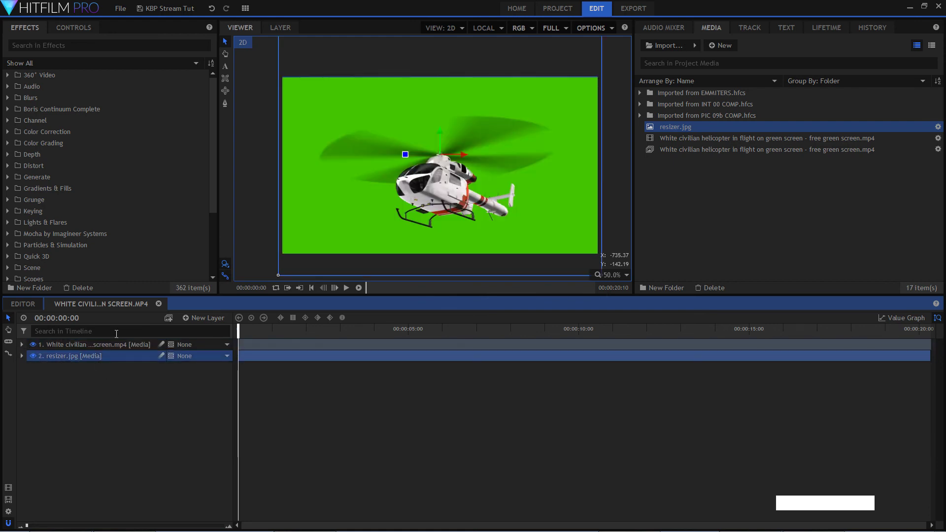
# - Apply the Chroma Key effect from the Keying category to the helicopter layer and fit the frame in the viewer
pyautogui.doubleClick(105, 344)
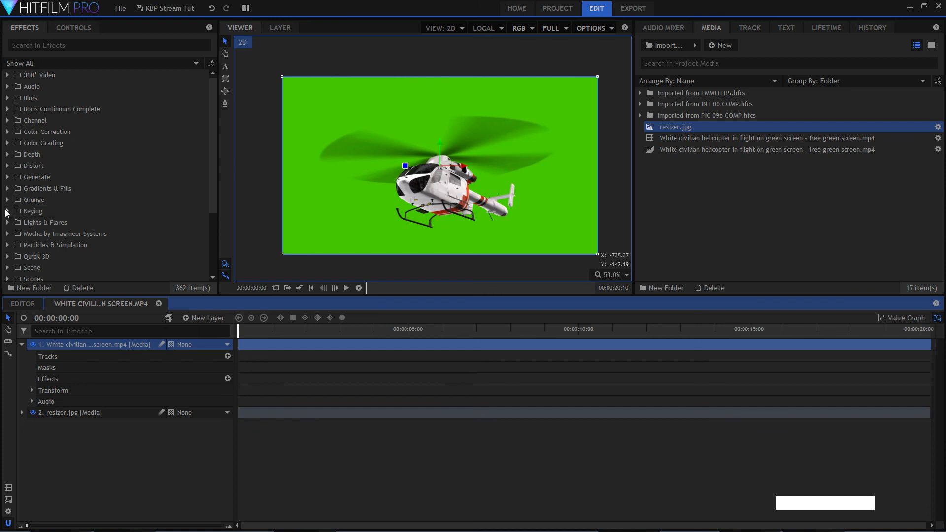
pyautogui.doubleClick(19, 212)
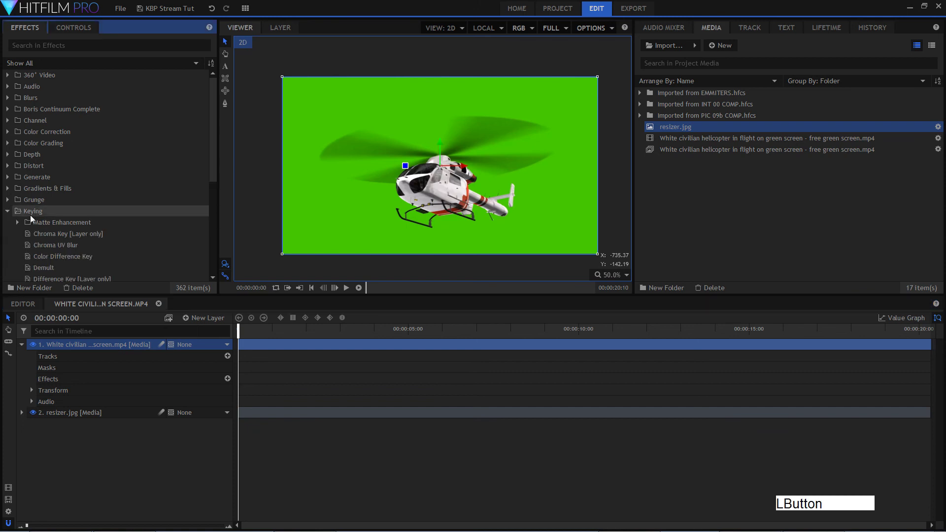
pyautogui.click(71, 233)
pyautogui.moveTo(54, 233); pyautogui.dragTo(120, 345)
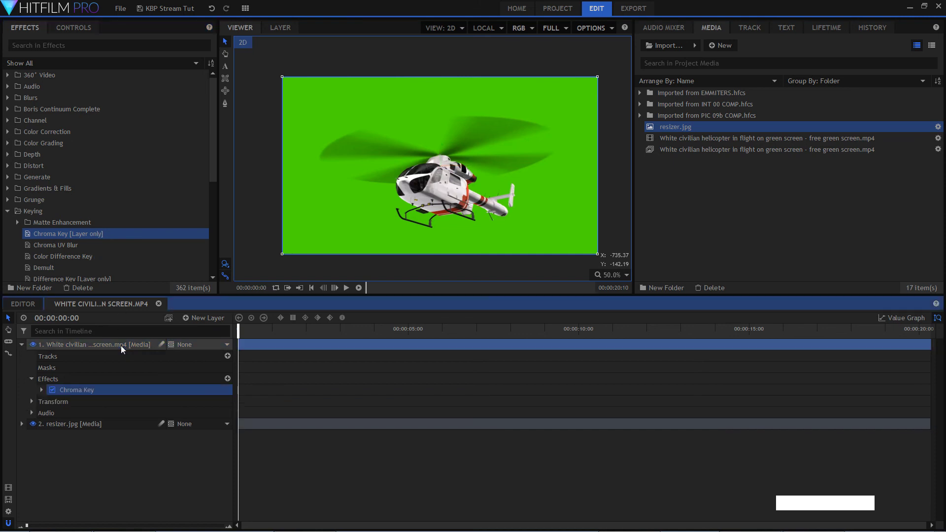
pyautogui.click(601, 274)
pyautogui.click(622, 390)
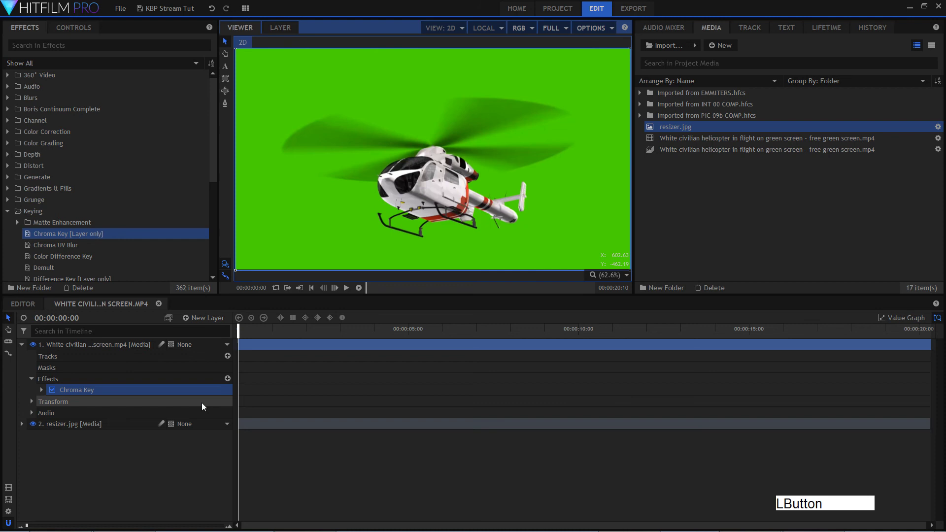
# - Expand Chroma Key and sample the footage's green background as its key Color, 67, 197, 0
pyautogui.doubleClick(187, 389)
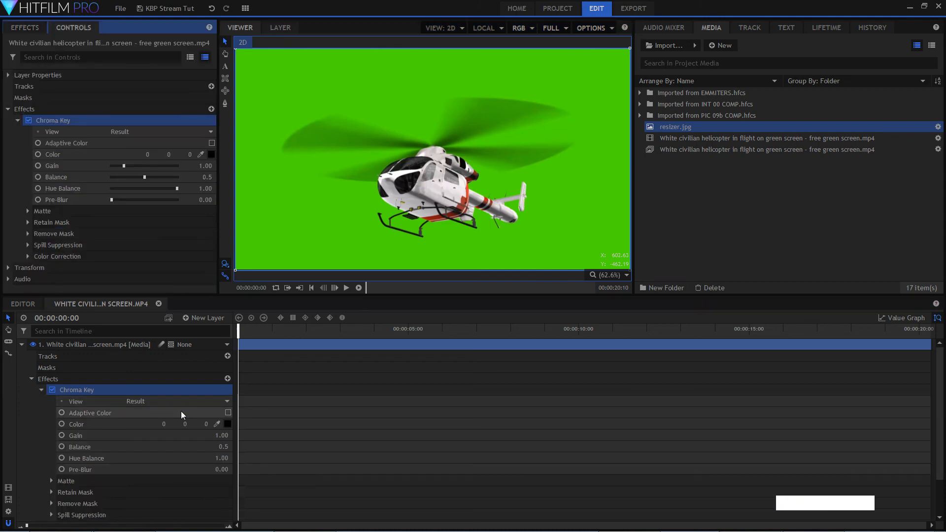
pyautogui.click(217, 424)
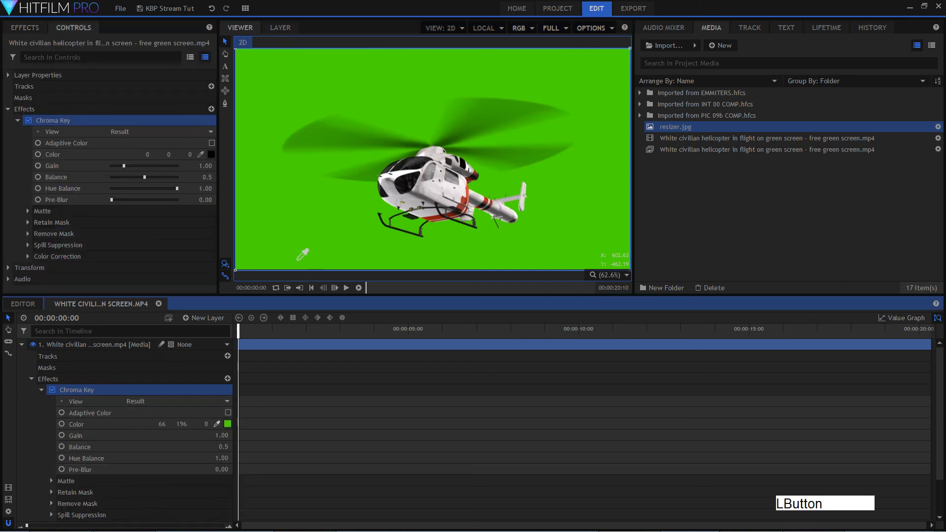
pyautogui.click(278, 238)
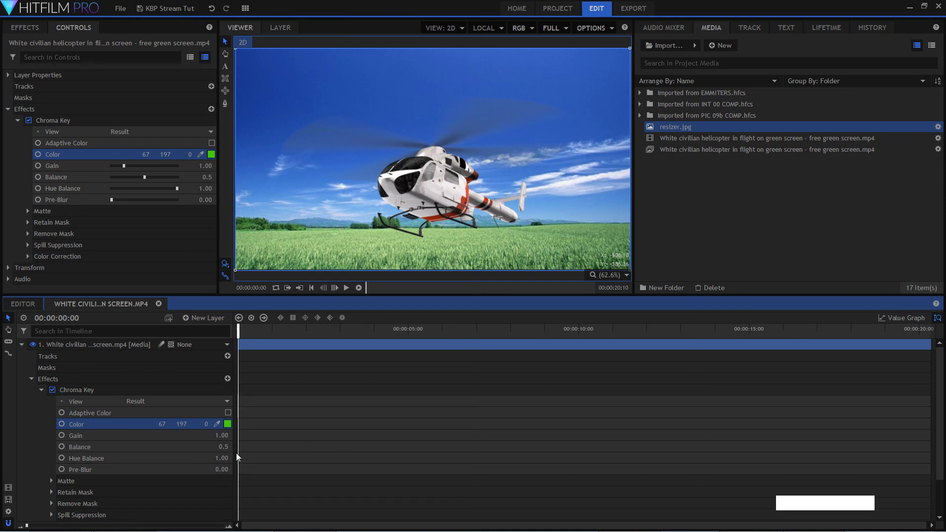
# - Switch Chroma Key's View to Matte and turn on Adaptive Color
pyautogui.click(226, 401)
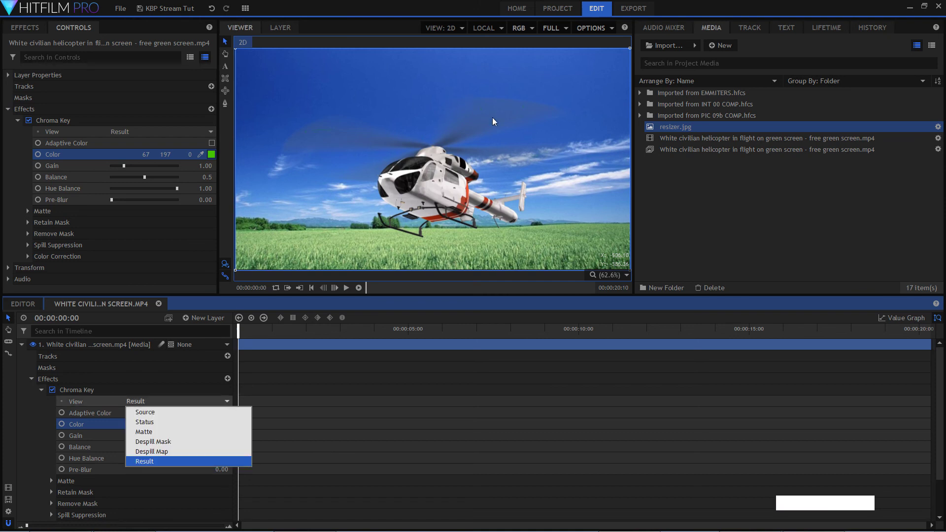
pyautogui.click(201, 431)
pyautogui.scroll(1, 449, 68)
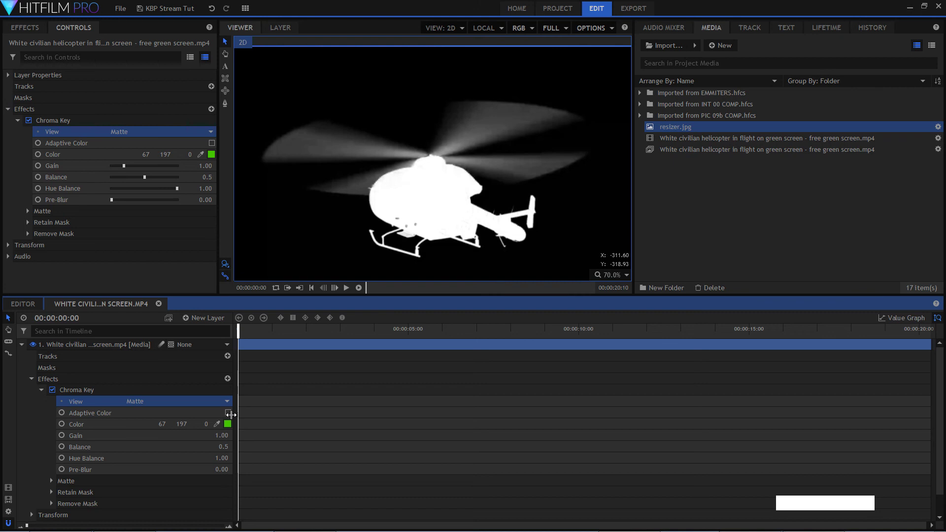
pyautogui.click(228, 413)
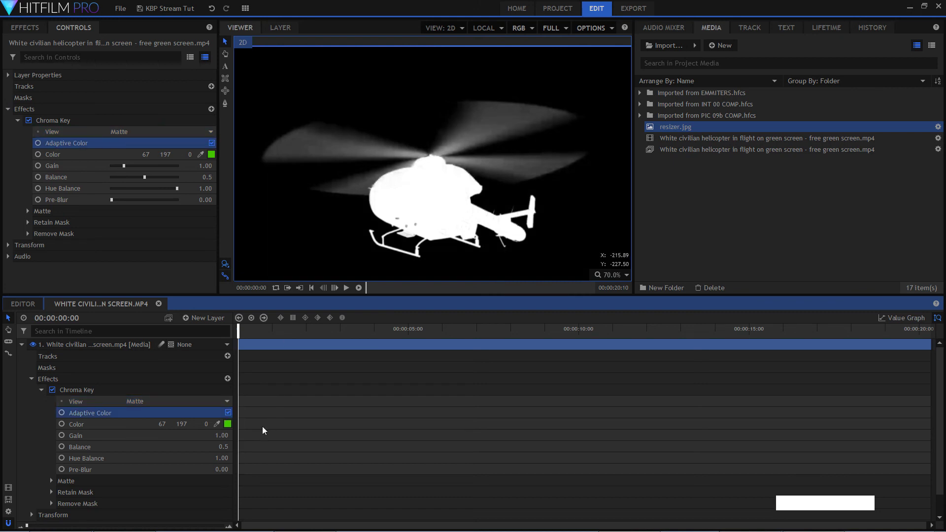
# - Set Chroma Key's Gain to 1.03, Balance to 0.3 and Hue Balance to 1.00
pyautogui.moveTo(232, 437)
pyautogui.mouseDown()
pyautogui.moveTo(245, 437)
pyautogui.moveTo(218, 437)
pyautogui.moveTo(234, 437)
pyautogui.mouseUp()
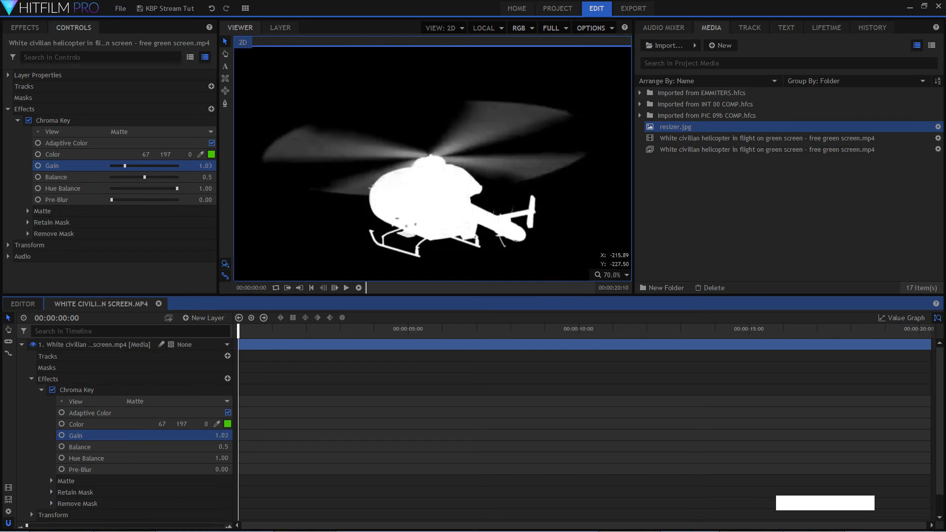
pyautogui.moveTo(228, 446); pyautogui.dragTo(221, 446)
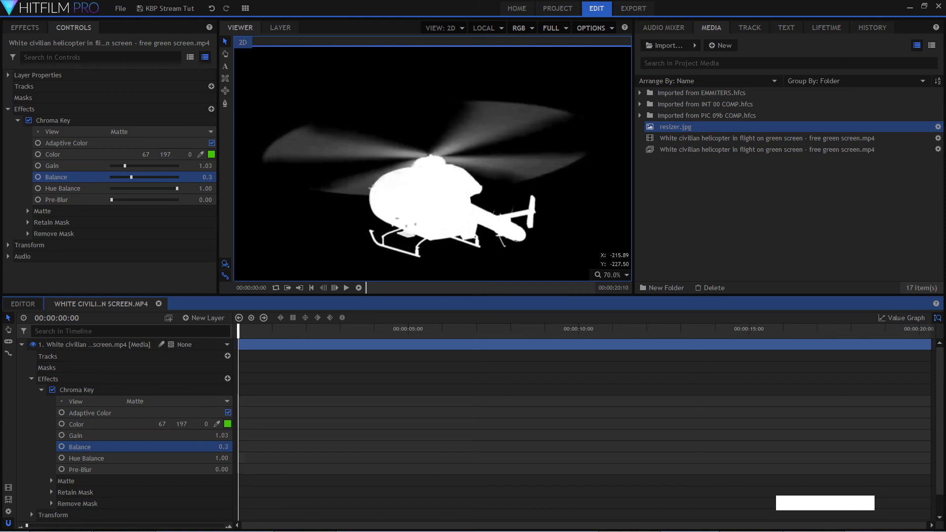
pyautogui.click(222, 458)
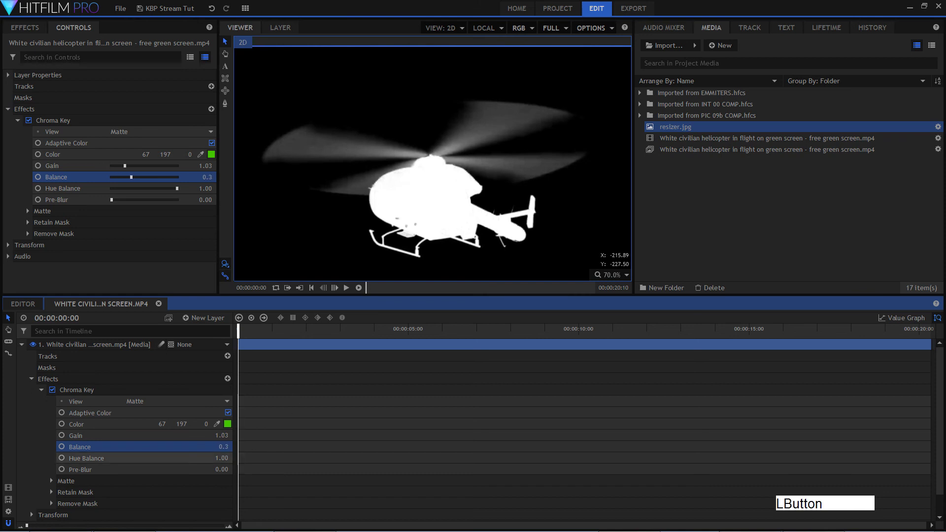
pyautogui.moveTo(222, 457)
pyautogui.mouseDown()
pyautogui.moveTo(215, 458)
pyautogui.moveTo(229, 458)
pyautogui.mouseUp()
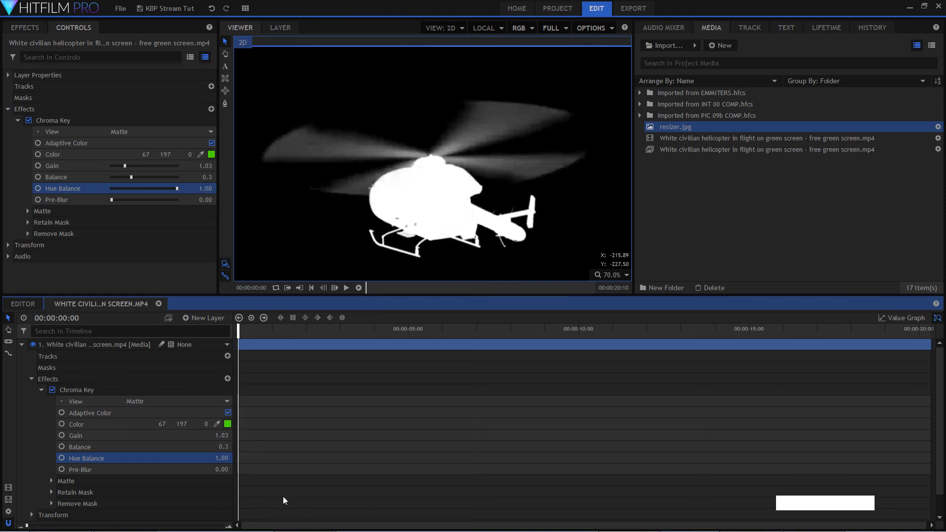
# - Expand Chroma Key's Matte settings and set the background clip to 0.11 and the foreground clip to 0.41
pyautogui.click(53, 481)
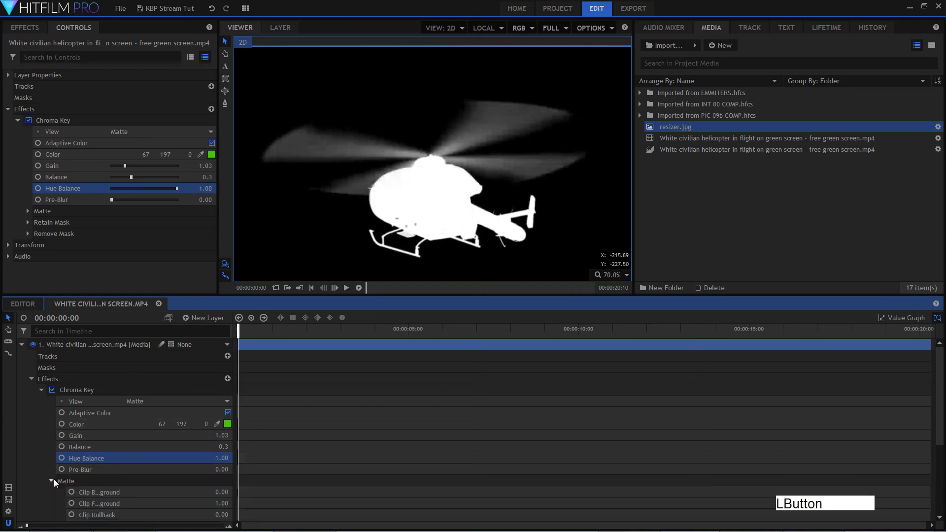
pyautogui.scroll(-2, 190, 447)
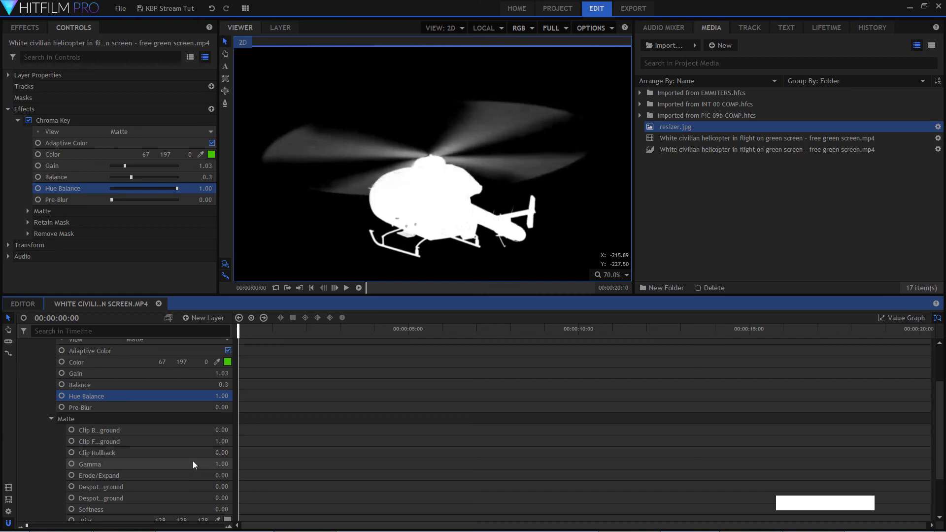
pyautogui.moveTo(221, 430)
pyautogui.mouseDown()
pyautogui.moveTo(228, 430)
pyautogui.moveTo(205, 441)
pyautogui.moveTo(224, 430)
pyautogui.mouseUp()
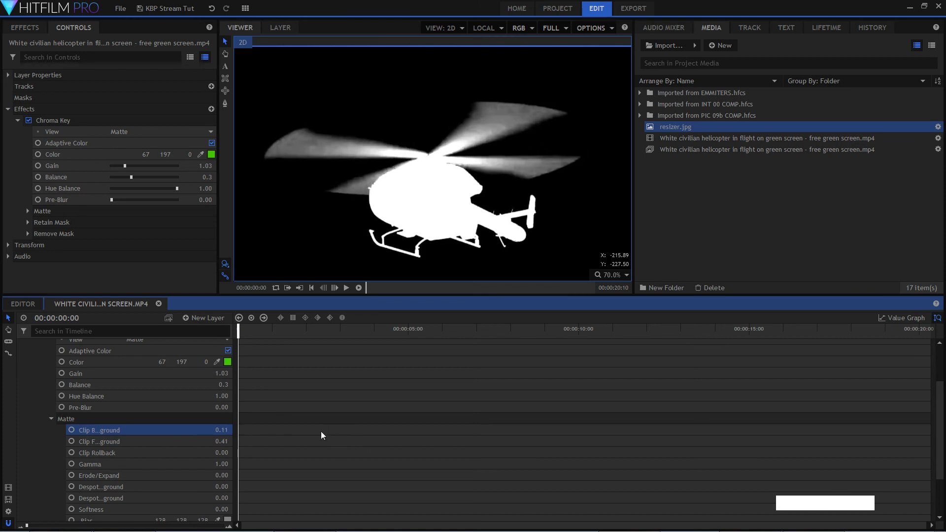
# - Switch Chroma Key's View to Source, collapse the effect and play a short stretch of the unkeyed footage
pyautogui.scroll(3, 192, 430)
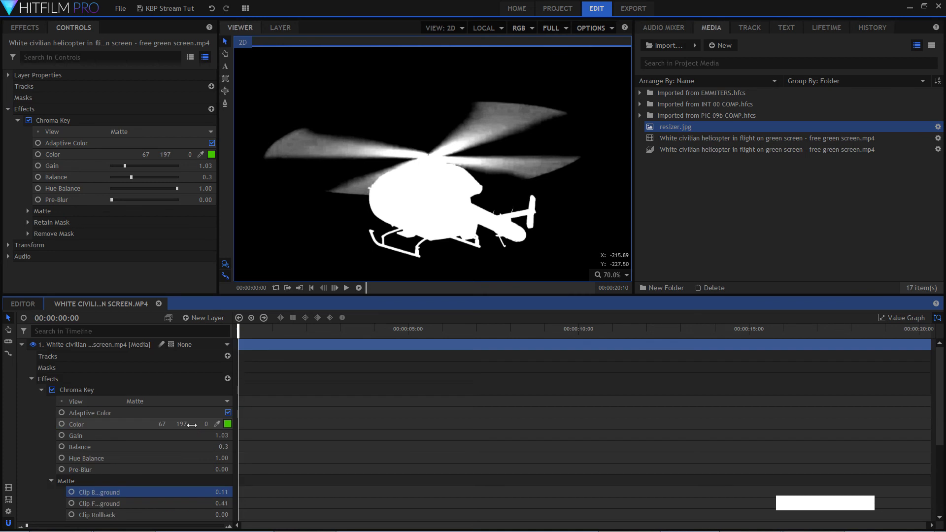
pyautogui.click(217, 401)
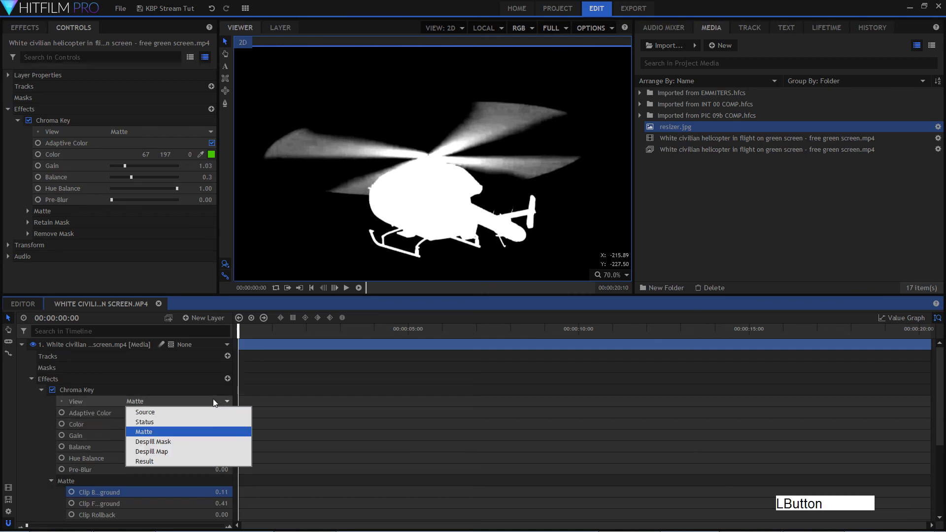
pyautogui.click(183, 411)
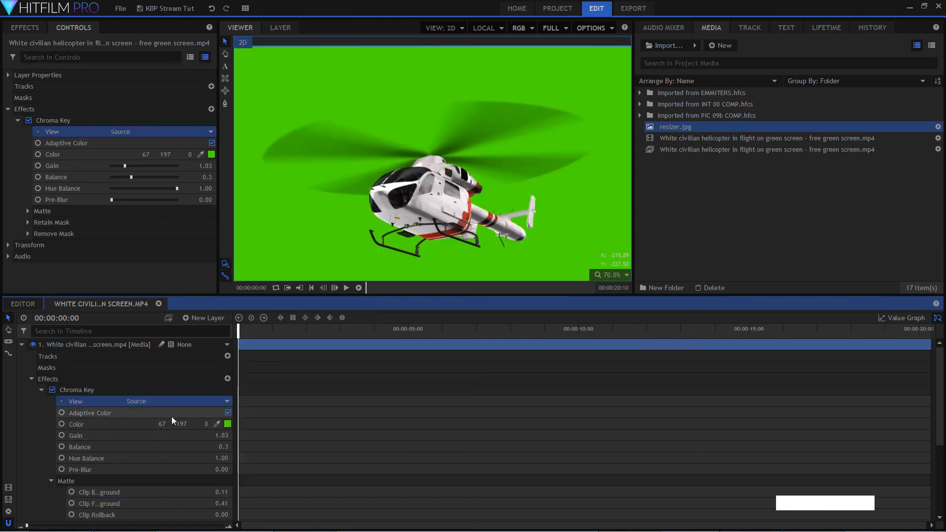
pyautogui.click(40, 390)
pyautogui.press('space')
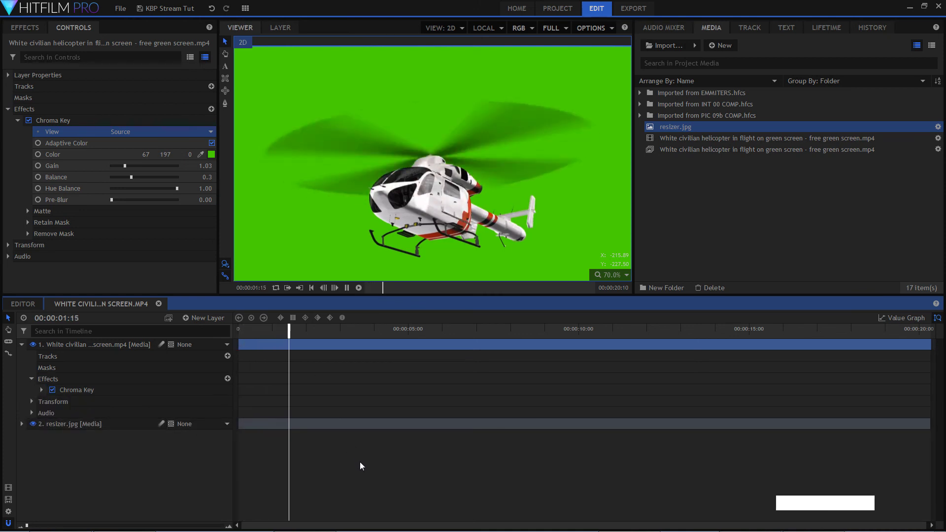
pyautogui.press('space')
# - Expand Chroma Key again and set its View to Result
pyautogui.click(40, 391)
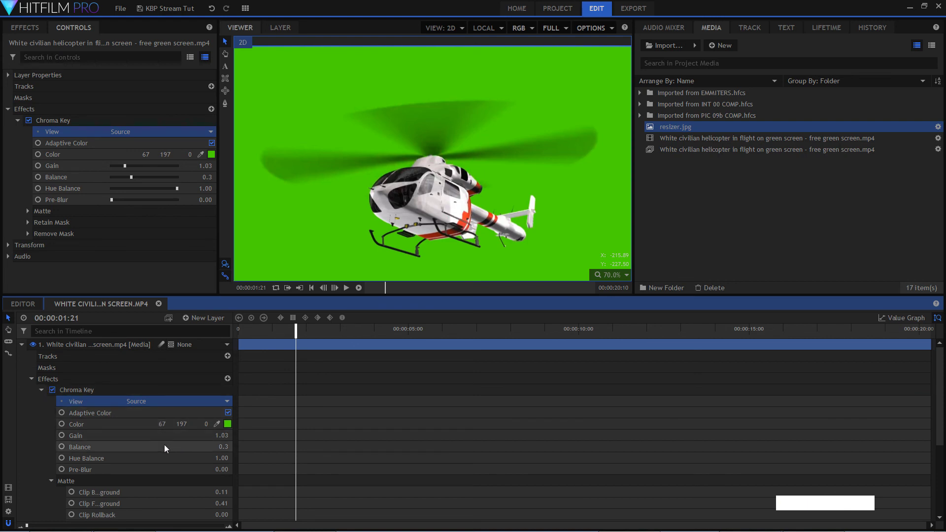
pyautogui.scroll(-4, 167, 453)
pyautogui.scroll(2, 168, 460)
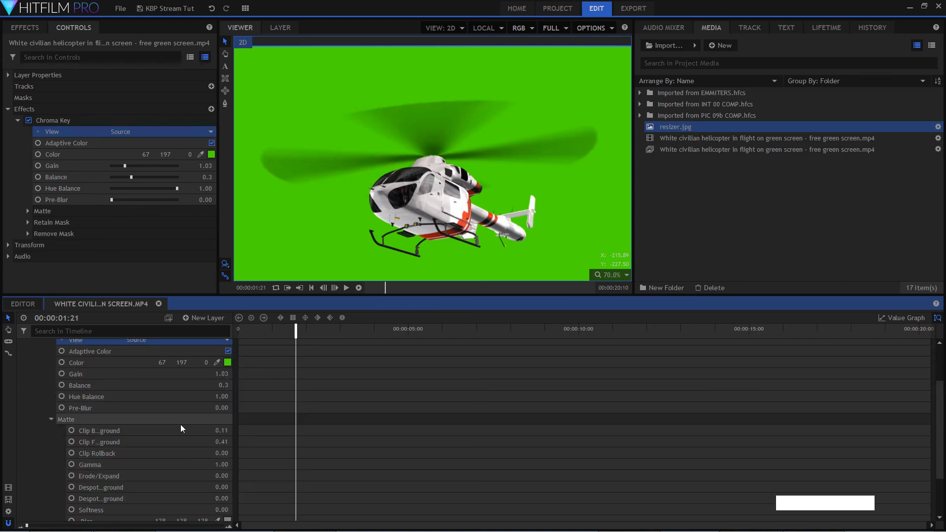
pyautogui.scroll(2, 180, 367)
pyautogui.click(175, 401)
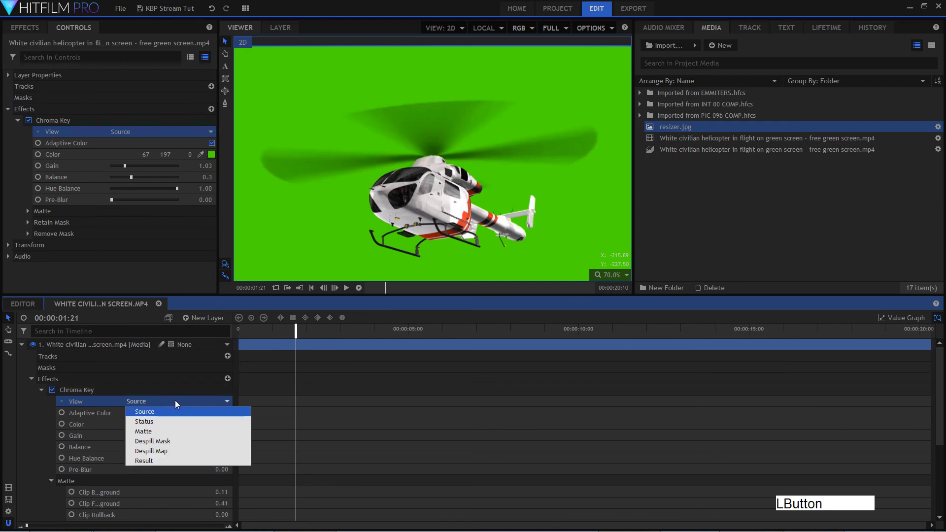
pyautogui.click(173, 460)
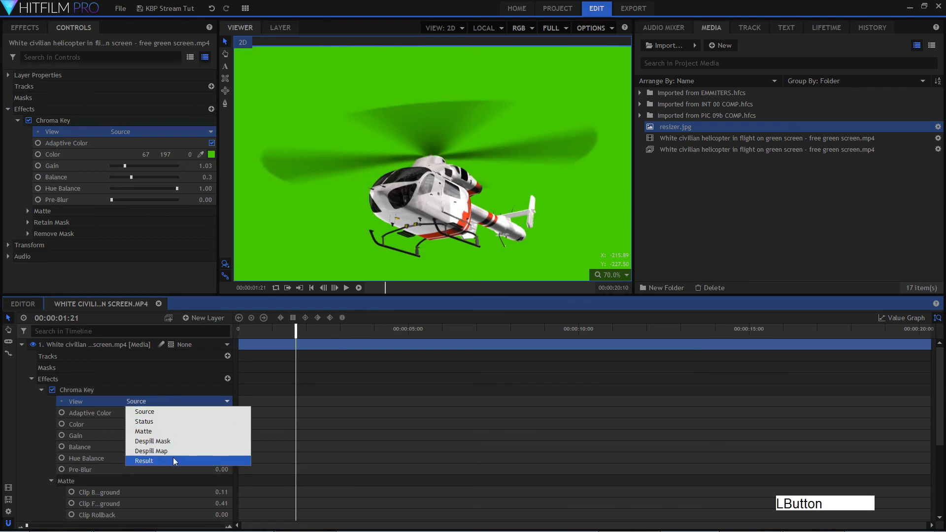
# - Collapse the helicopter layer and play the keyed composite from the start of the timeline
pyautogui.click(32, 379)
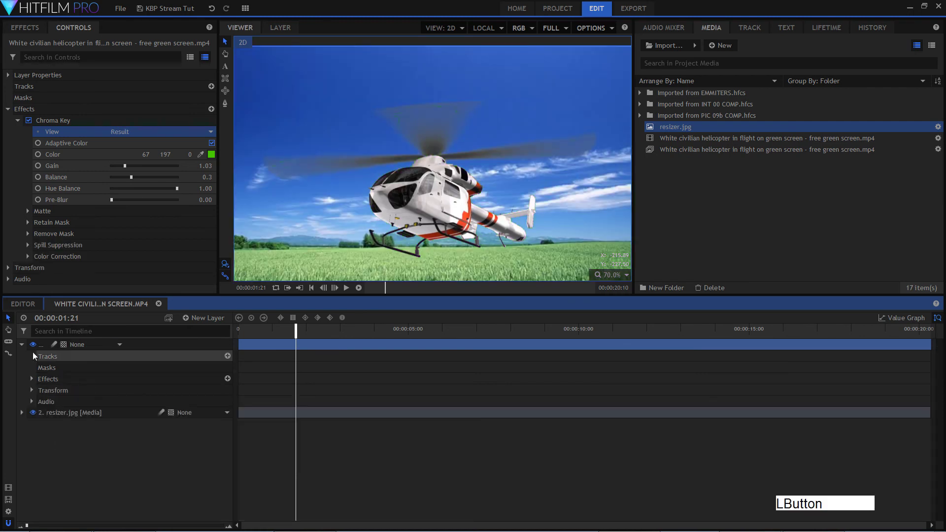
pyautogui.click(21, 345)
pyautogui.click(201, 427)
pyautogui.click(238, 330)
pyautogui.press('space')
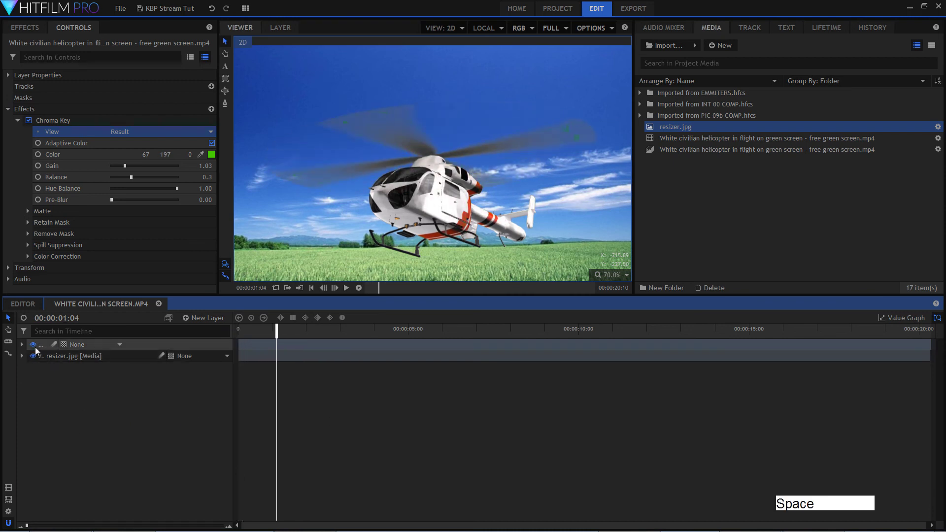
# - In the helicopter layer's Transform, move it up to Position 0.0, 166.2 and reduce its Scale to 36%
pyautogui.click(22, 345)
pyautogui.click(32, 390)
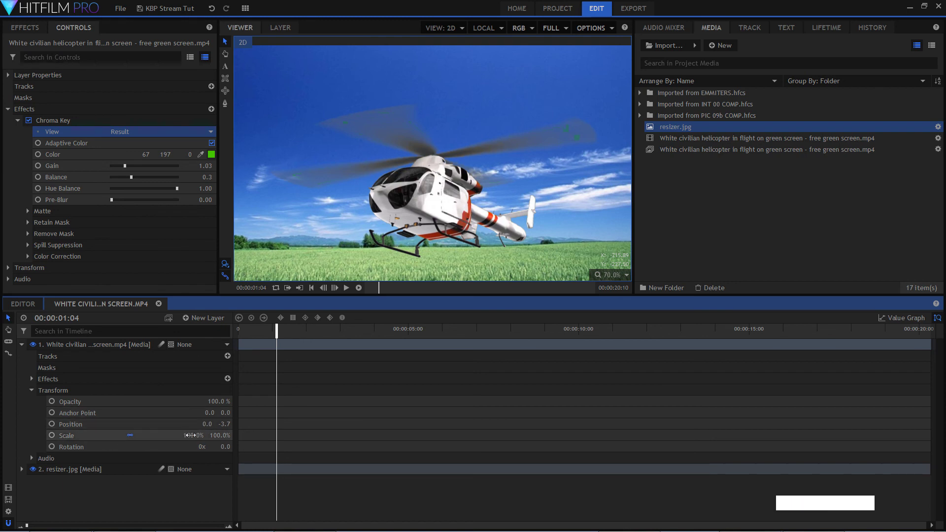
pyautogui.click(144, 348)
pyautogui.moveTo(430, 156); pyautogui.dragTo(431, 98)
pyautogui.click(99, 428)
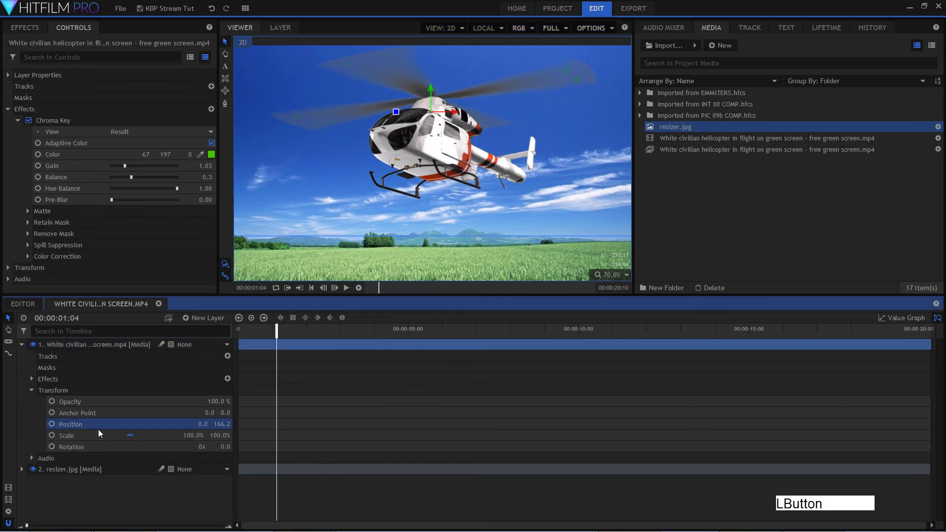
pyautogui.click(167, 437)
pyautogui.moveTo(193, 435); pyautogui.dragTo(150, 435)
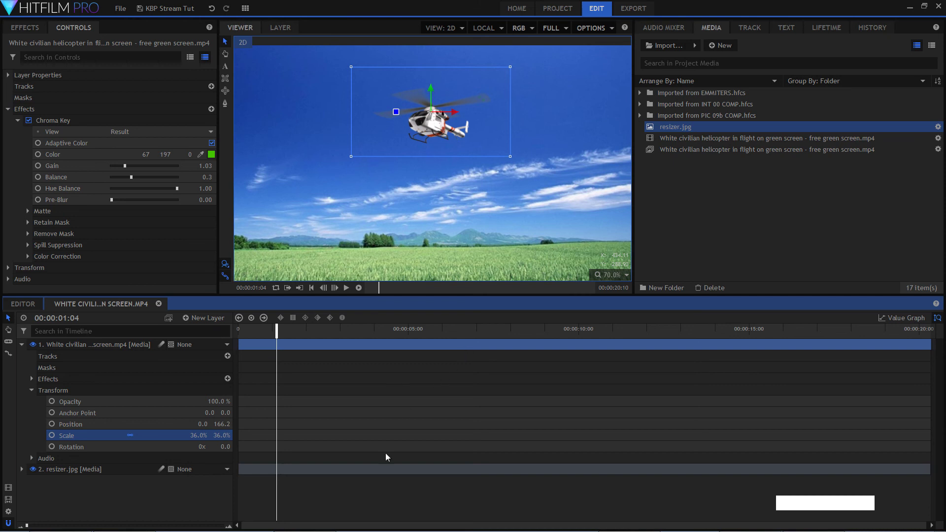
pyautogui.click(345, 508)
pyautogui.click(702, 235)
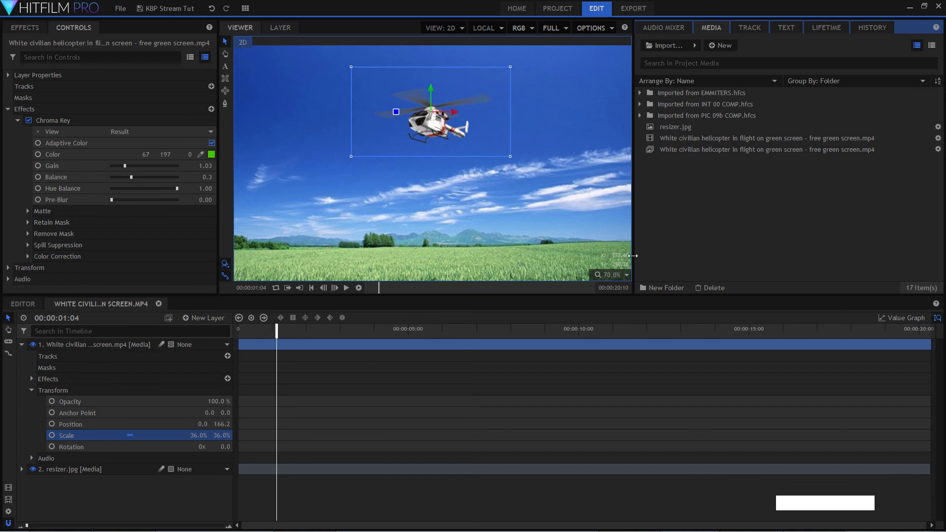
pyautogui.click(417, 499)
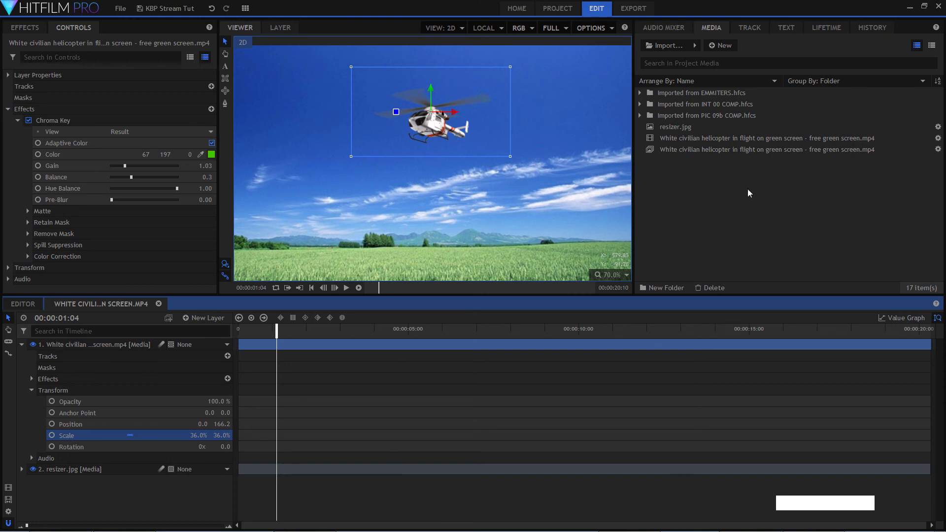
# - Show the effects library, collapse its Keying category and deselect the helicopter layer
pyautogui.click(23, 30)
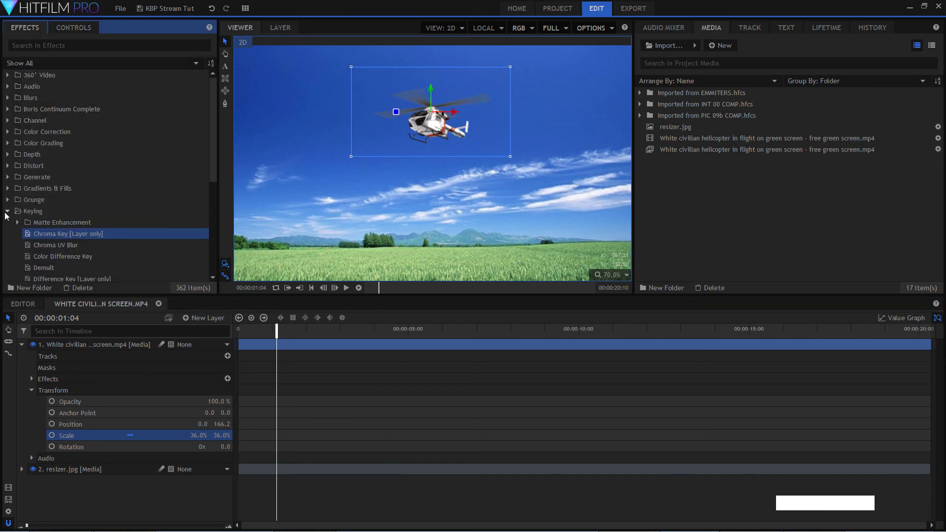
pyautogui.click(6, 211)
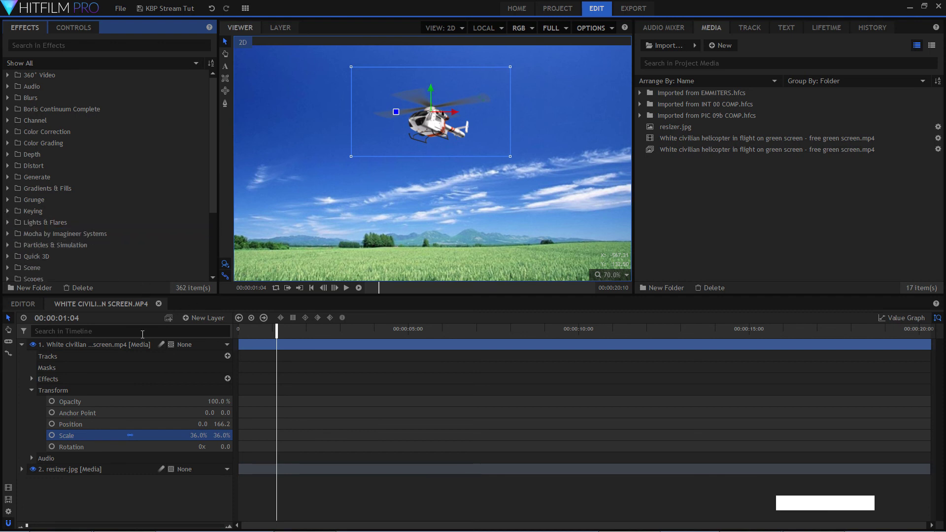
pyautogui.click(539, 279)
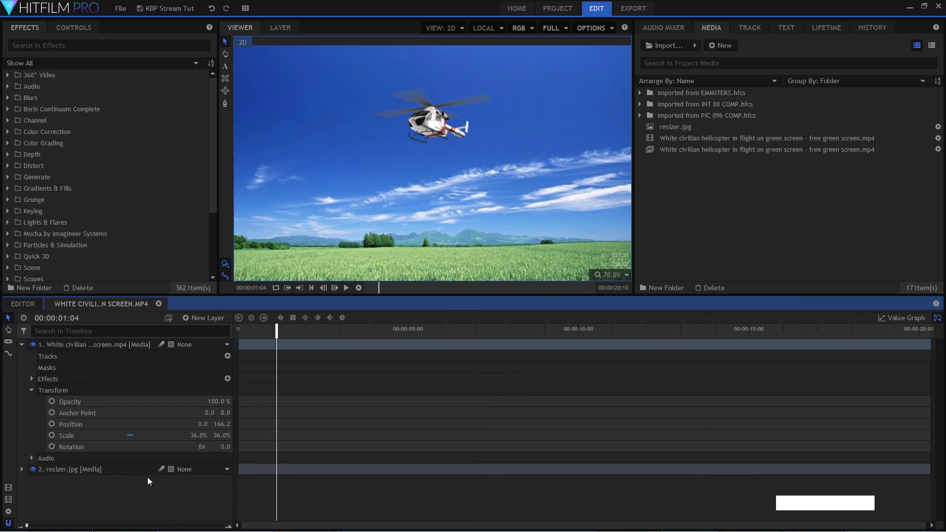
# - Create a composite shot named Height Map at 1280 × 720, 30 fps, with a duration of 00:00:20:10
pyautogui.click(730, 44)
pyautogui.click(738, 58)
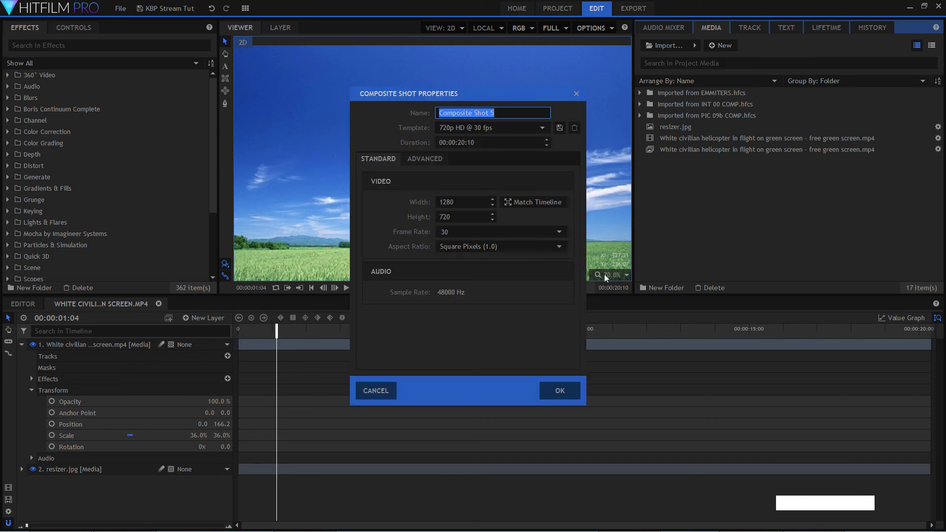
pyautogui.write('Height Map')
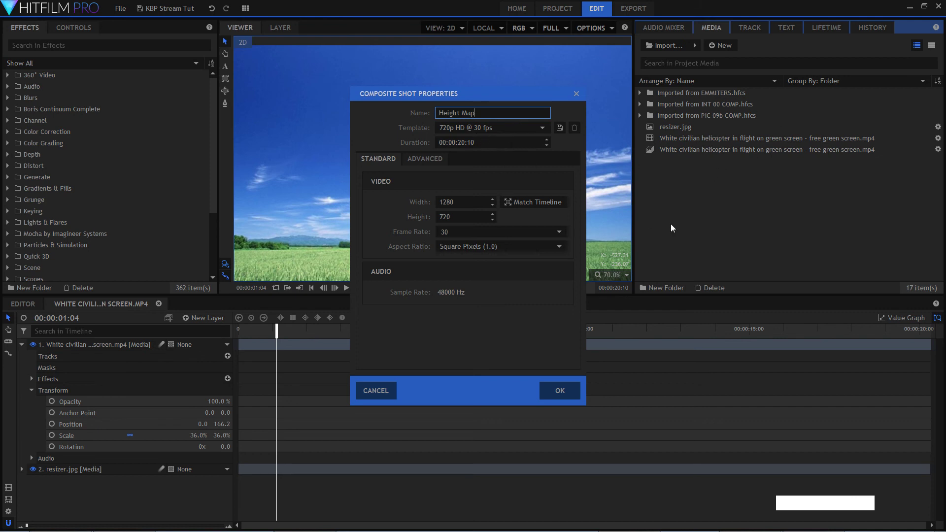
pyautogui.click(567, 387)
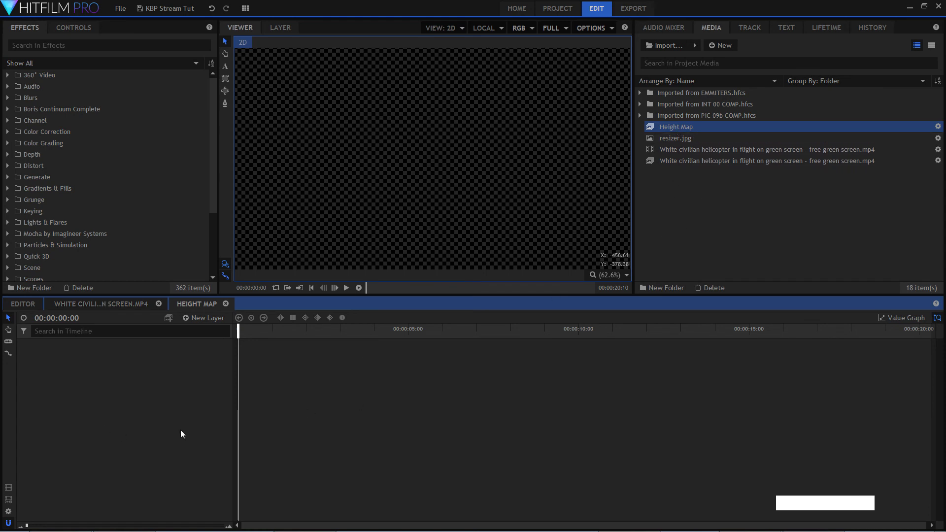
# - Add a black 1280 × 720 plane layer with the default name to the Height Map composite
pyautogui.click(206, 318)
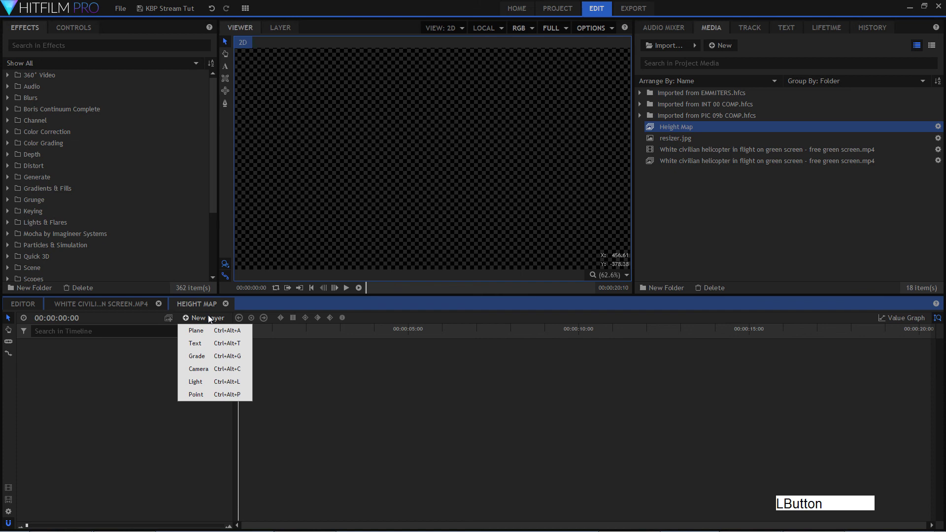
pyautogui.click(212, 329)
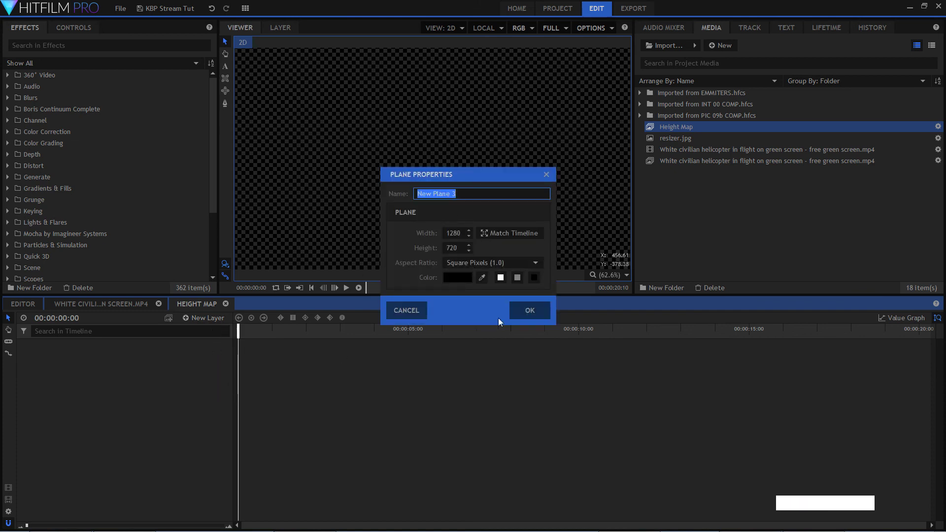
pyautogui.click(532, 310)
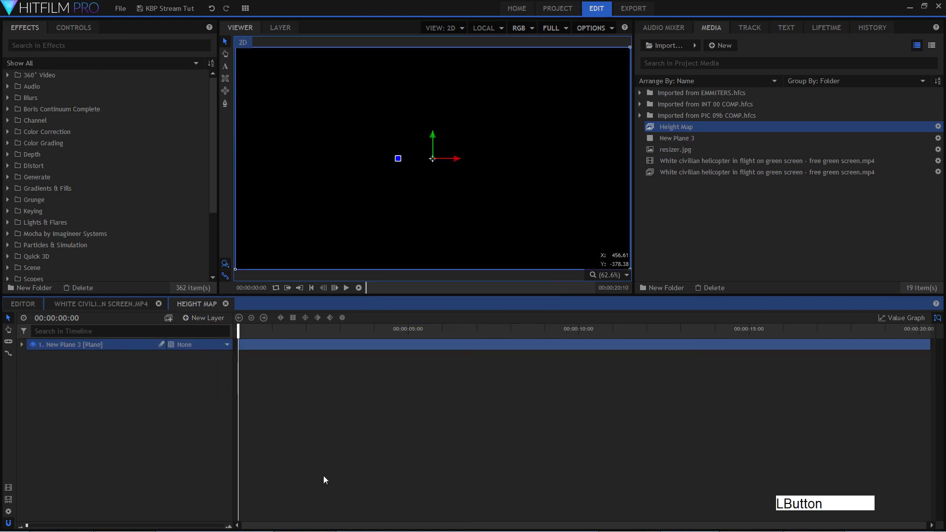
# - Apply the Fractal Noise effect from the Generate category to the plane layer in the Height Map composite
pyautogui.click(7, 177)
pyautogui.scroll(-2, 70, 223)
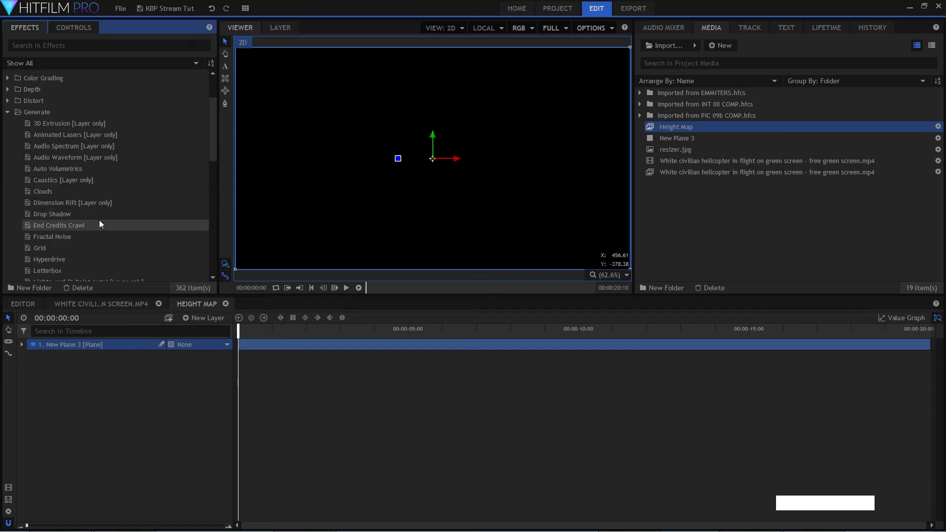
pyautogui.scroll(-4, 112, 222)
pyautogui.scroll(4, 112, 221)
pyautogui.scroll(-2, 113, 212)
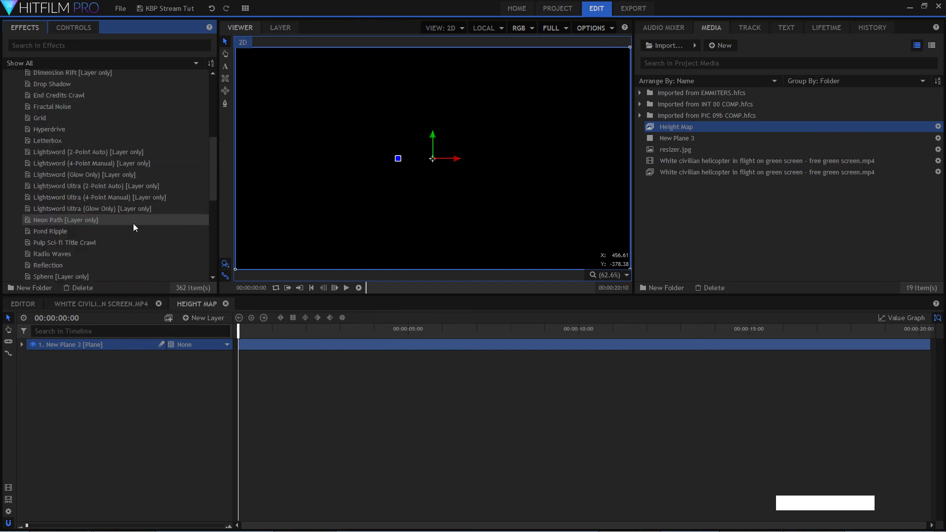
pyautogui.scroll(-3, 135, 212)
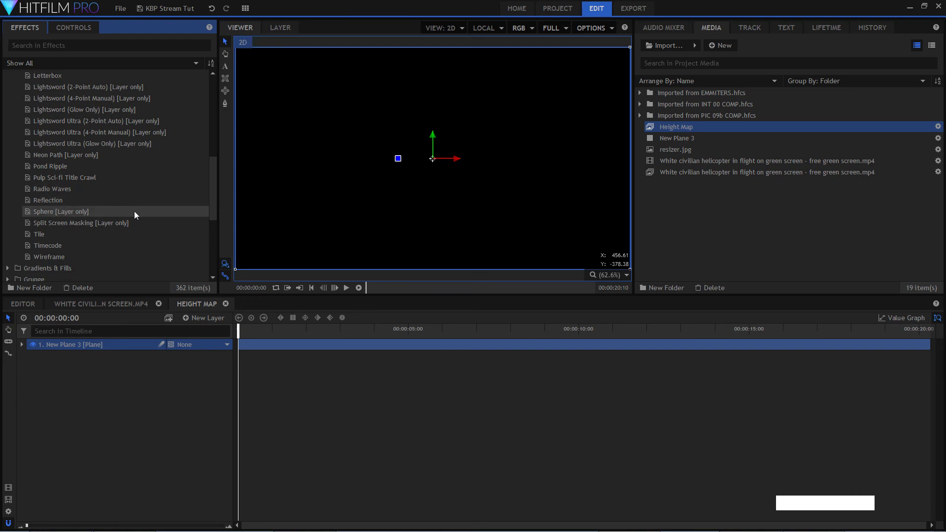
pyautogui.scroll(8, 134, 210)
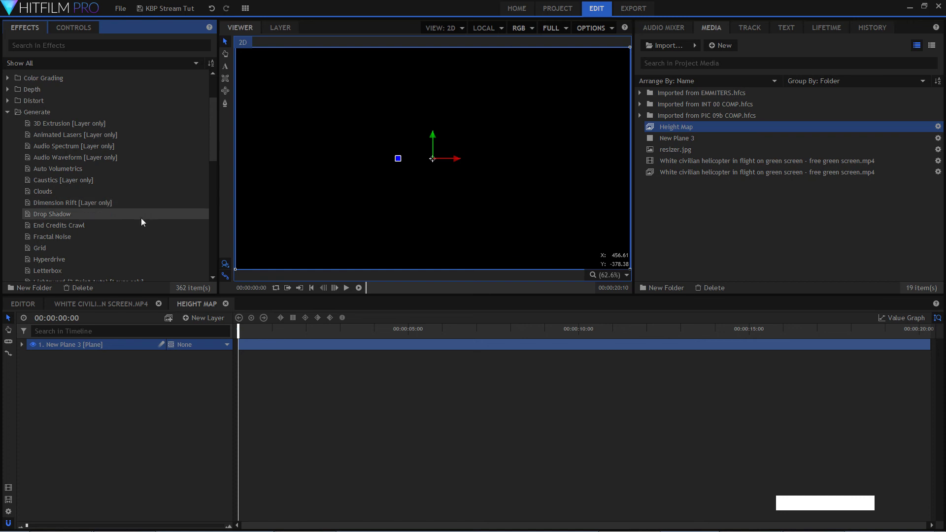
pyautogui.click(76, 237)
pyautogui.moveTo(60, 237); pyautogui.dragTo(120, 344)
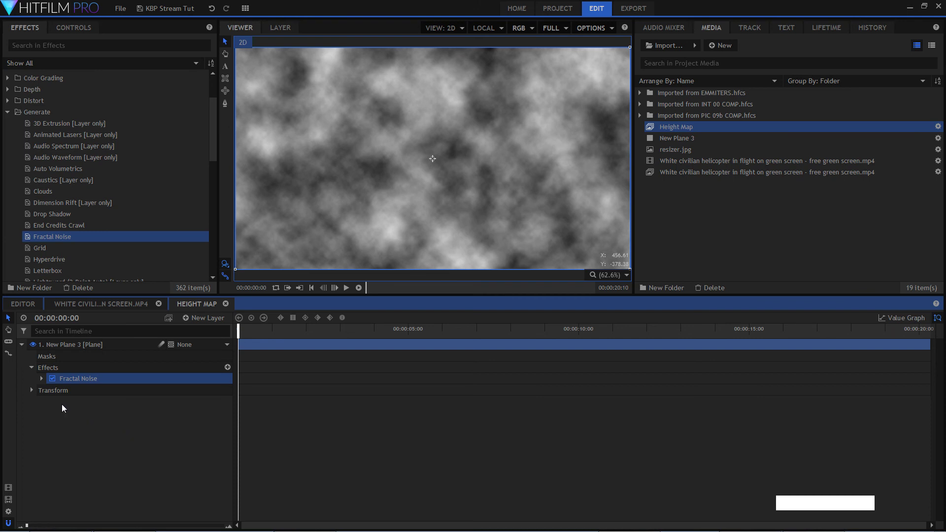
# - Expand the plane's Fractal Noise effect, choose its Watery preset and fit the image to the viewer
pyautogui.click(41, 378)
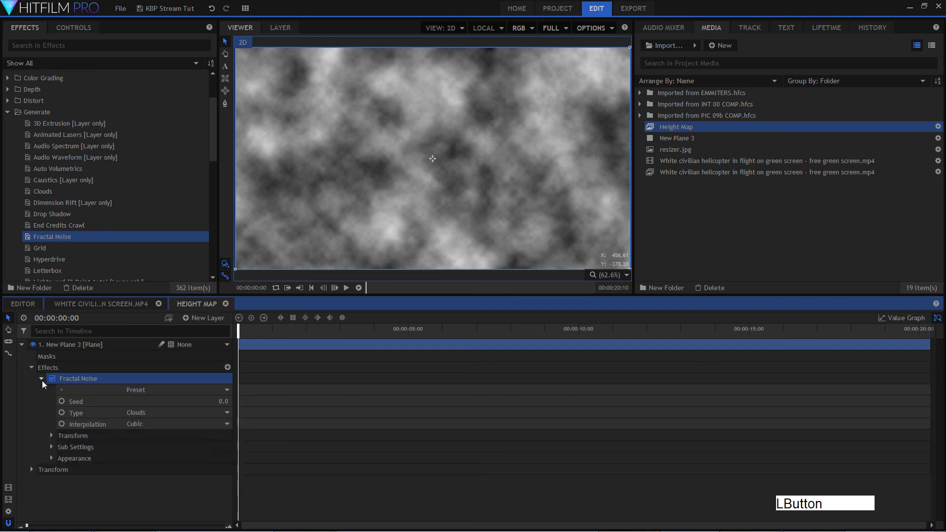
pyautogui.click(204, 389)
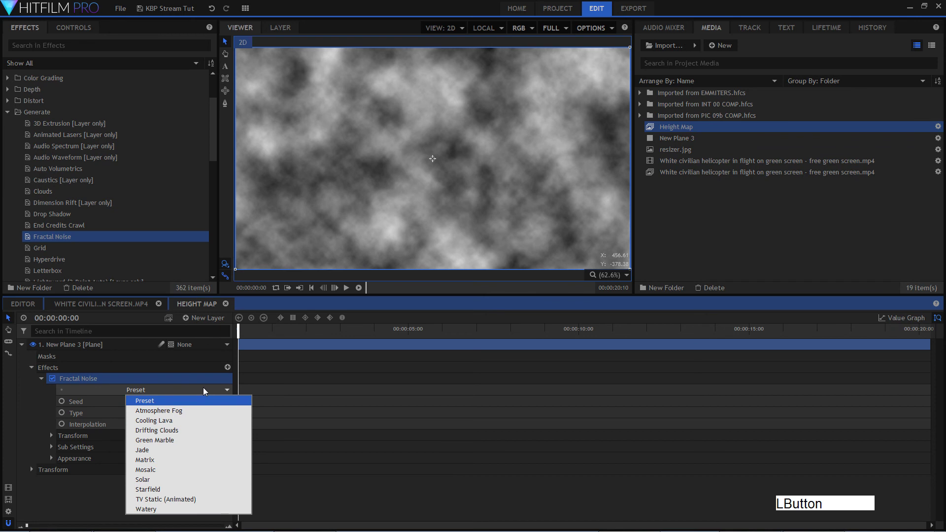
pyautogui.click(181, 509)
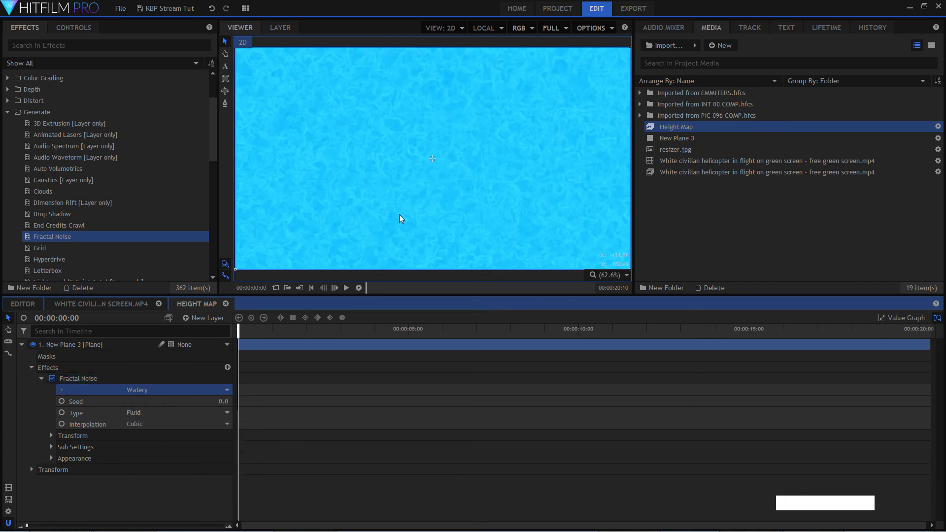
pyautogui.scroll(-1, 436, 253)
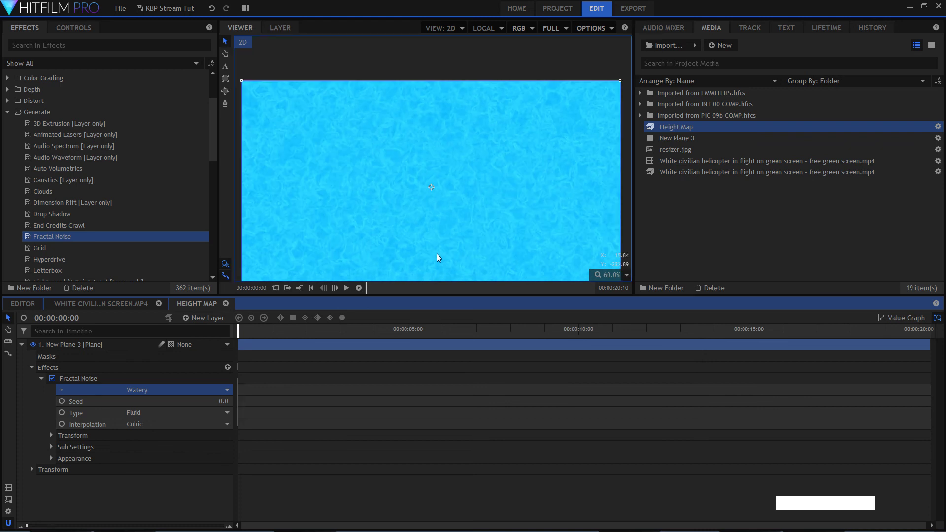
pyautogui.moveTo(237, 331)
pyautogui.mouseDown()
pyautogui.moveTo(401, 329)
pyautogui.moveTo(238, 329)
pyautogui.mouseUp()
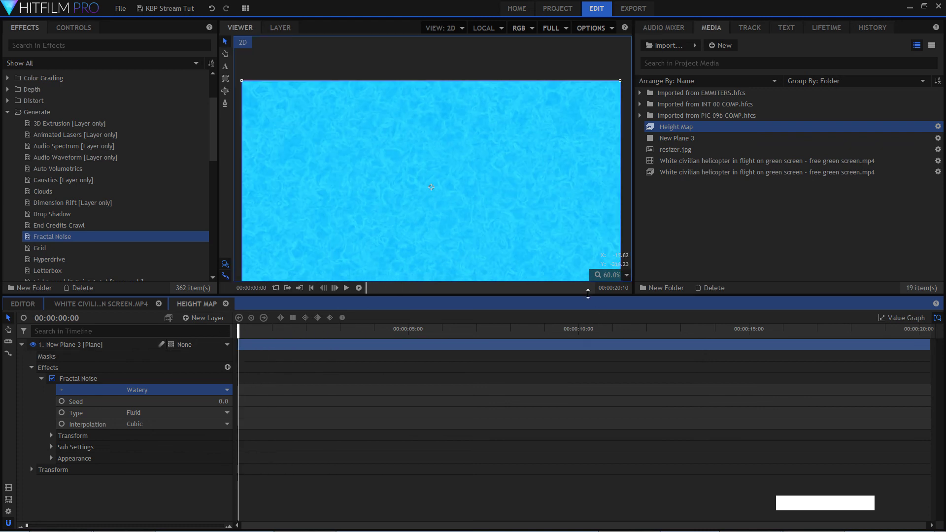
pyautogui.click(608, 274)
pyautogui.click(634, 391)
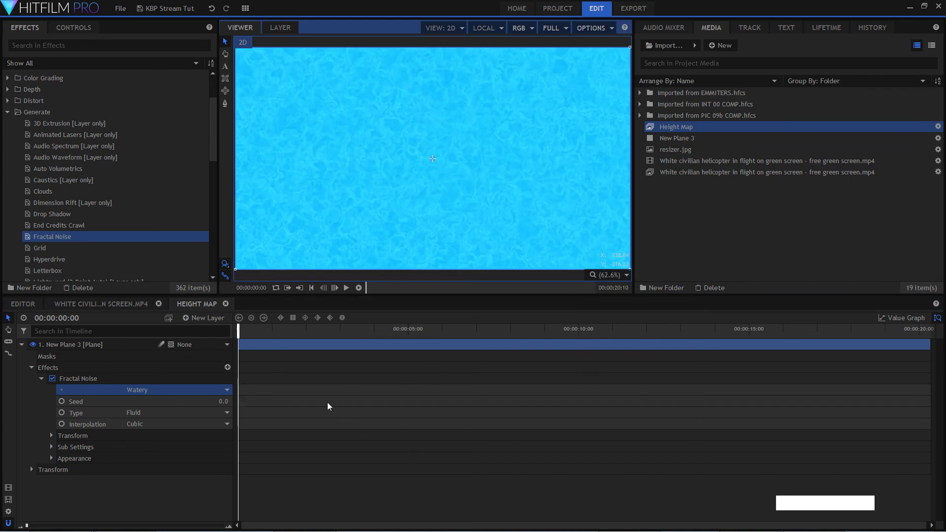
# - Try out higher Seed values on the Fractal Noise effect and return the Seed to 0.0
pyautogui.moveTo(248, 331)
pyautogui.mouseDown()
pyautogui.moveTo(552, 330)
pyautogui.moveTo(239, 330)
pyautogui.mouseUp()
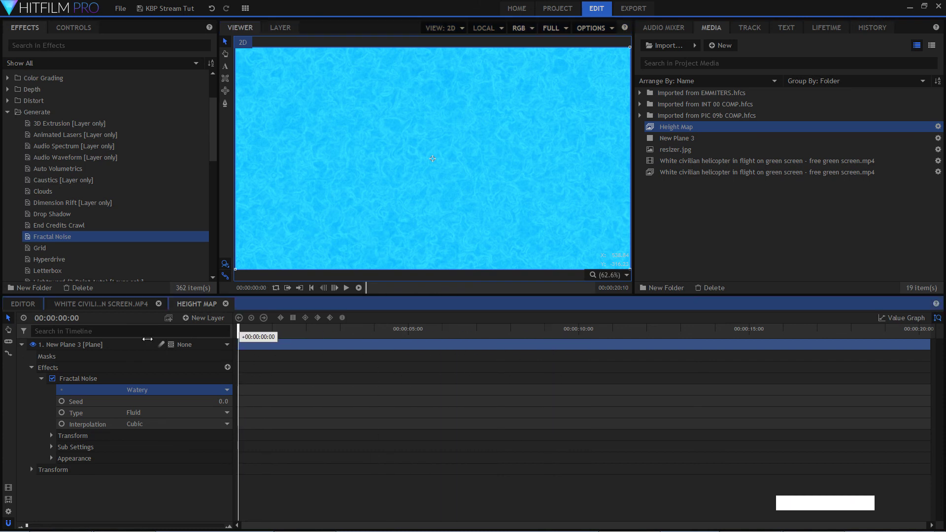
pyautogui.click(127, 404)
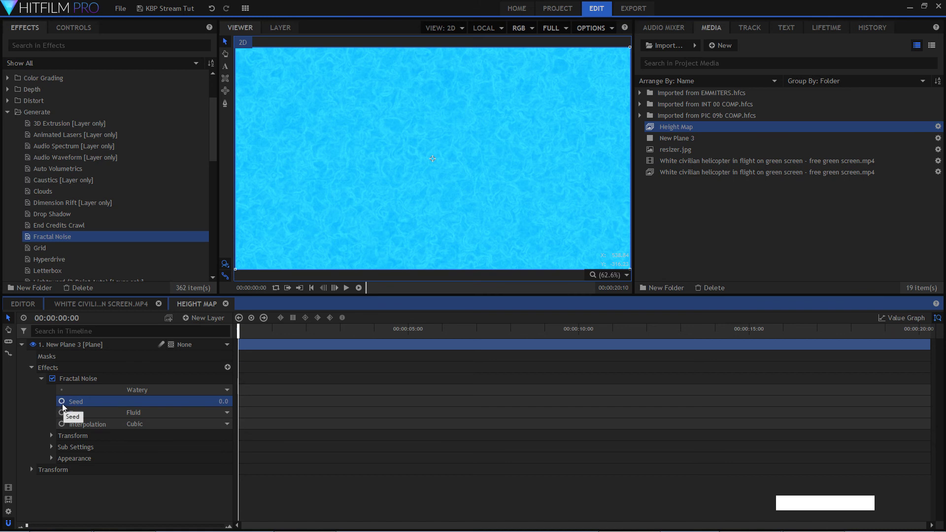
pyautogui.moveTo(226, 405); pyautogui.dragTo(270, 418)
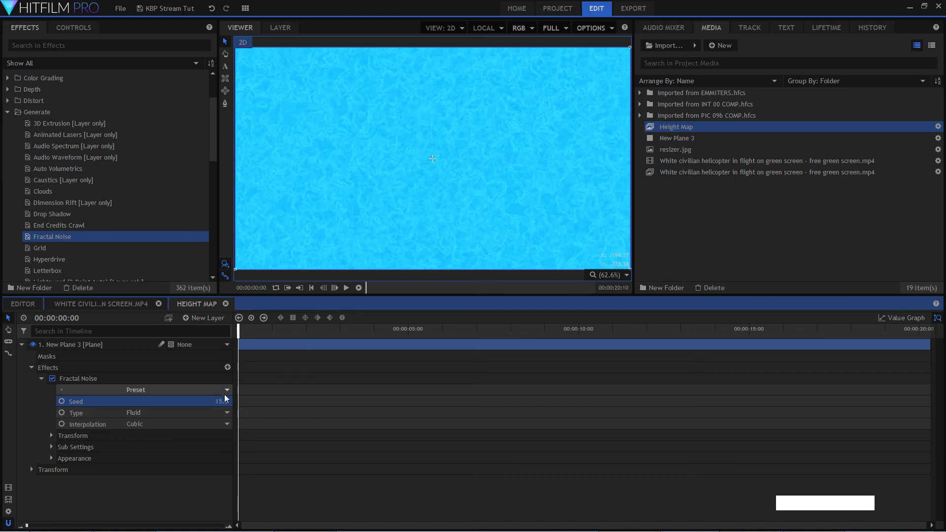
pyautogui.moveTo(222, 401); pyautogui.dragTo(345, 402)
pyautogui.moveTo(222, 402); pyautogui.dragTo(168, 402)
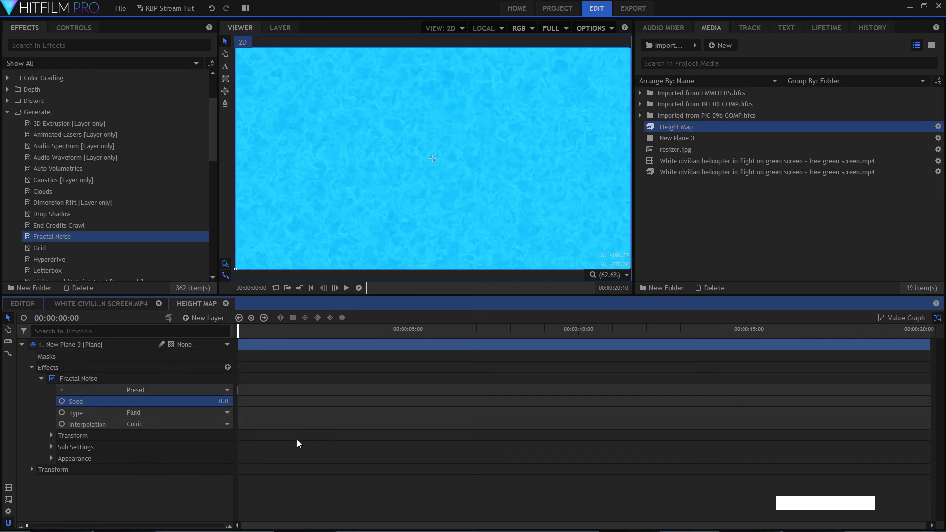
# - Animate the Fractal Noise Seed with keyframes from 0.0 at the start to 10.0 at 00:00:20:09
pyautogui.click(62, 402)
pyautogui.moveTo(243, 333); pyautogui.dragTo(942, 359)
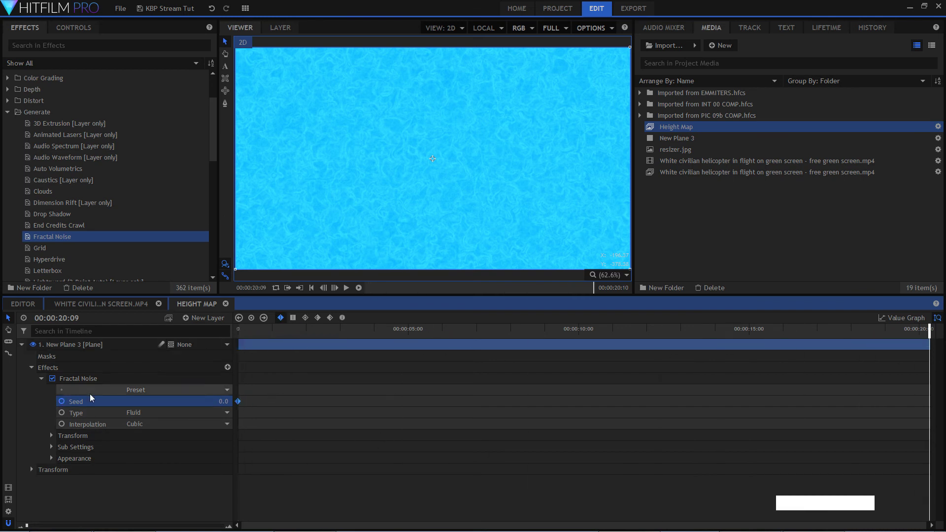
pyautogui.moveTo(218, 405); pyautogui.dragTo(223, 404)
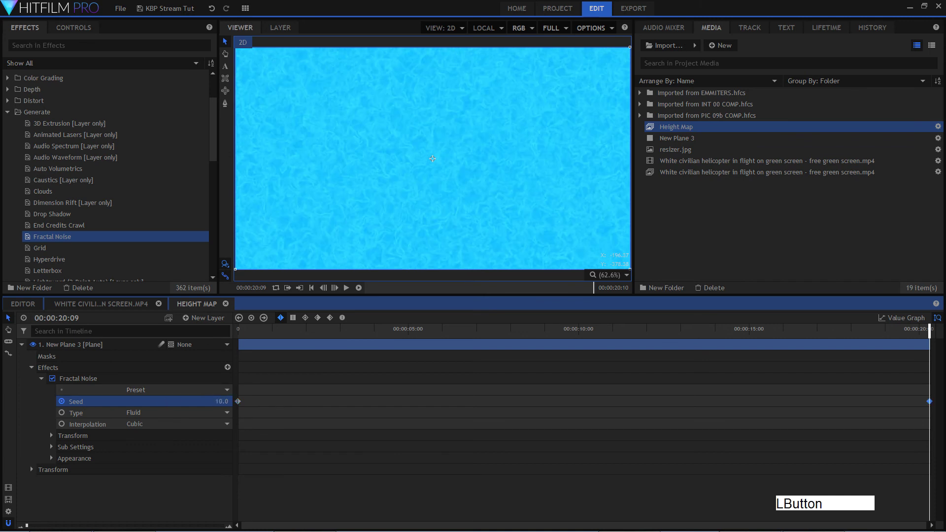
# - Play the Seed animation from the beginning with the viewer zoomed to 140% and stop partway through
pyautogui.click(243, 333)
pyautogui.press('space')
pyautogui.scroll(2, 489, 177)
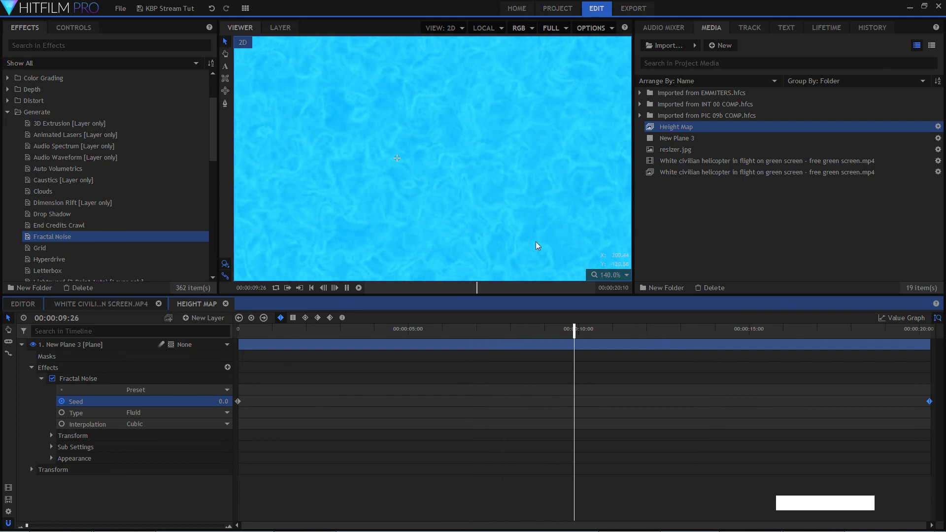
pyautogui.press('space')
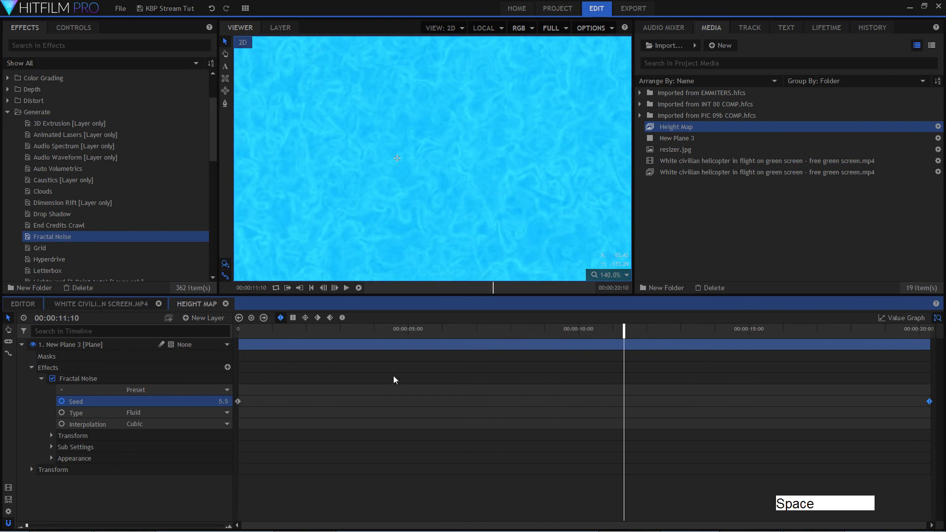
# - Raise the Fractal Noise Seed keyframe at 00:00:20:09 to 19.0
pyautogui.moveTo(620, 335); pyautogui.dragTo(942, 334)
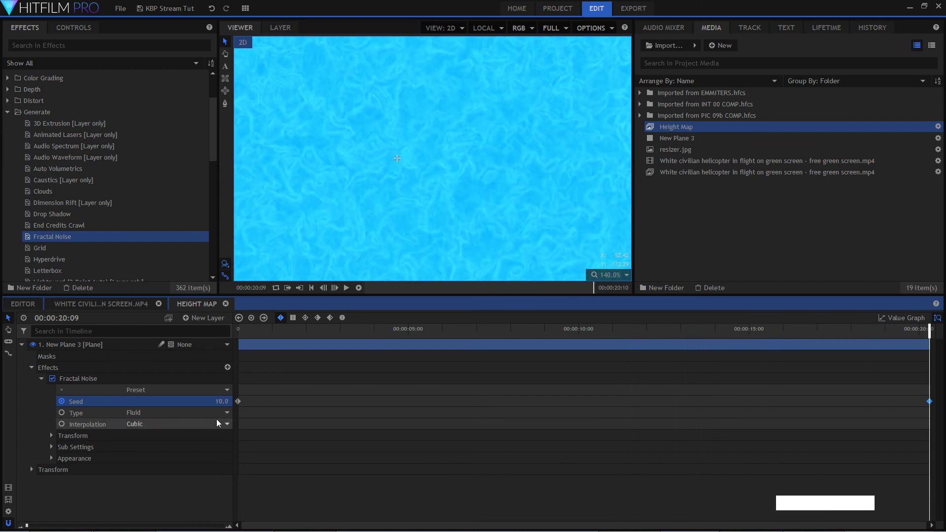
pyautogui.click(221, 401)
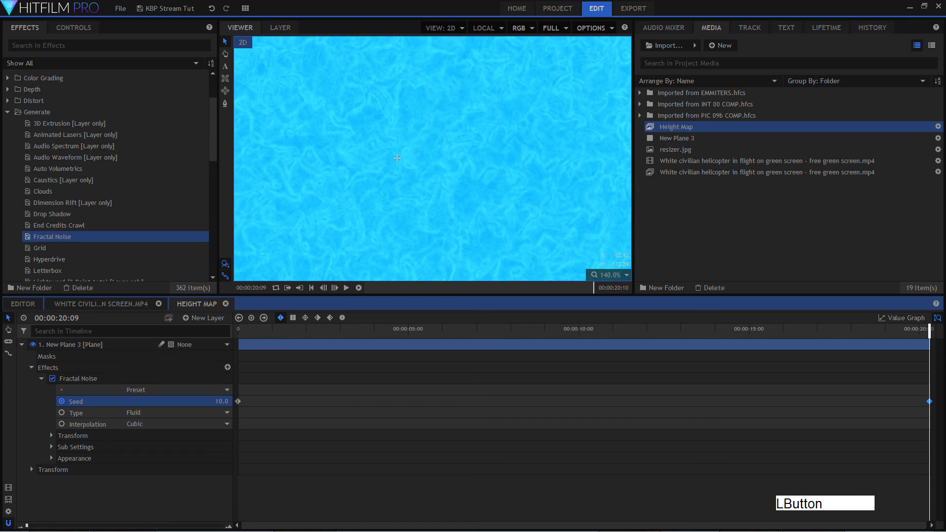
pyautogui.moveTo(220, 402); pyautogui.dragTo(229, 402)
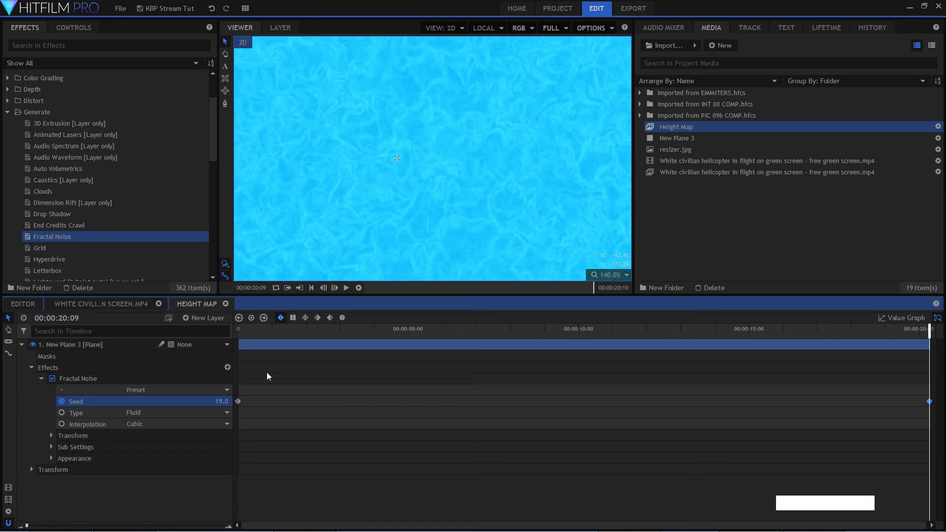
# - Play back the updated water animation in short stretches, with the whole image fitted to the viewer
pyautogui.press('space')
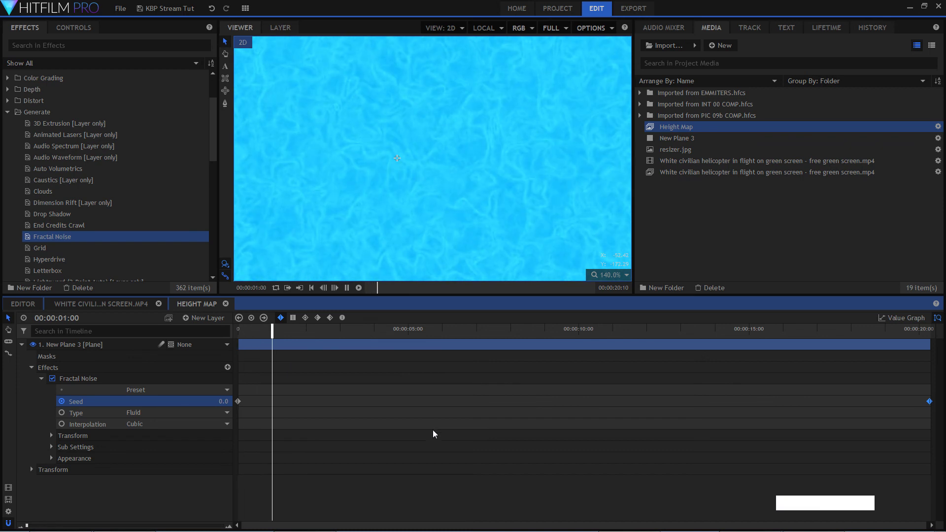
pyautogui.press('space')
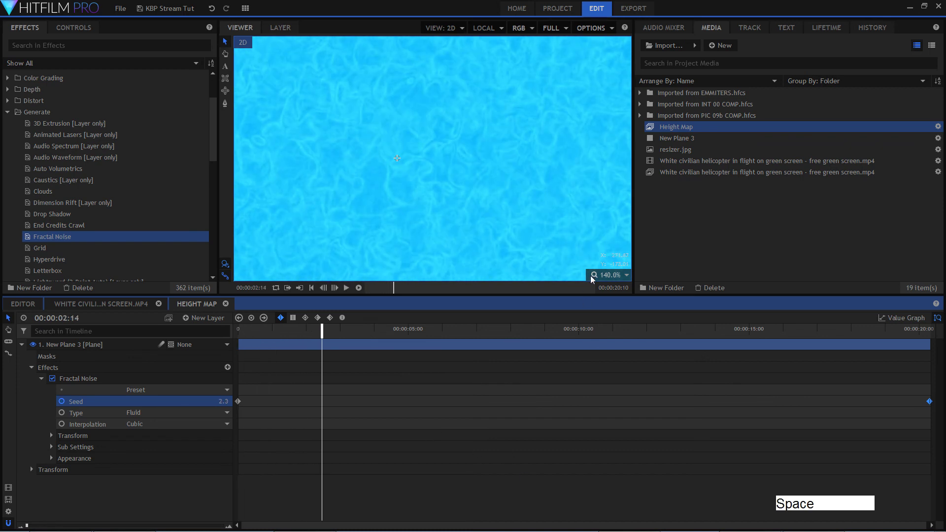
pyautogui.click(620, 278)
pyautogui.click(615, 390)
pyautogui.press('space')
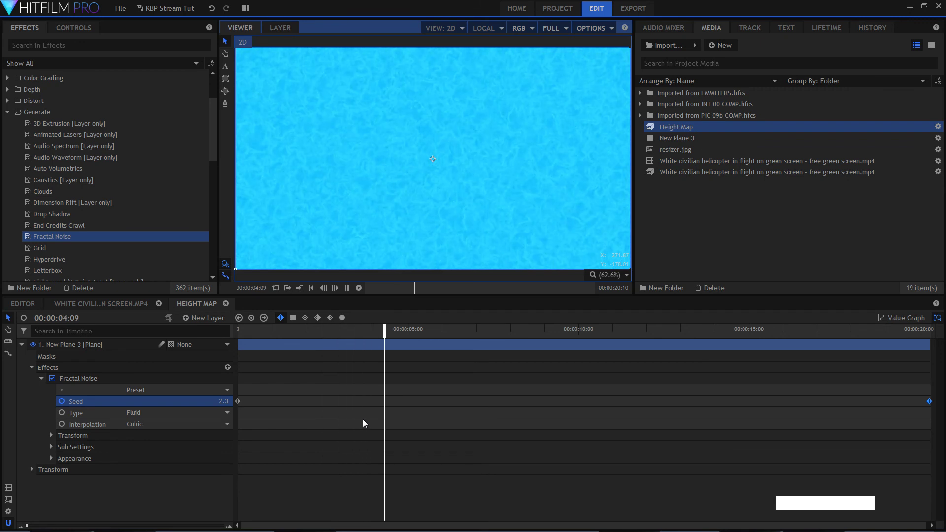
pyautogui.press('space')
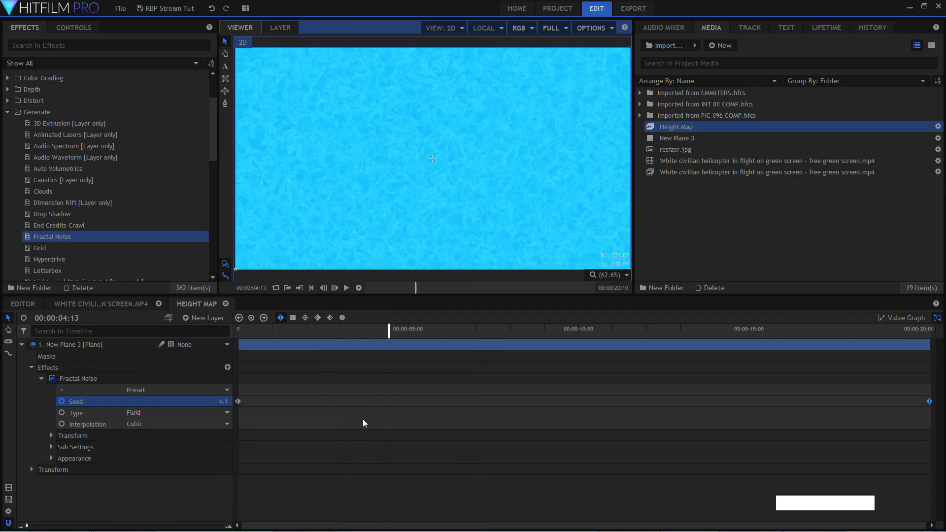
pyautogui.press('space')
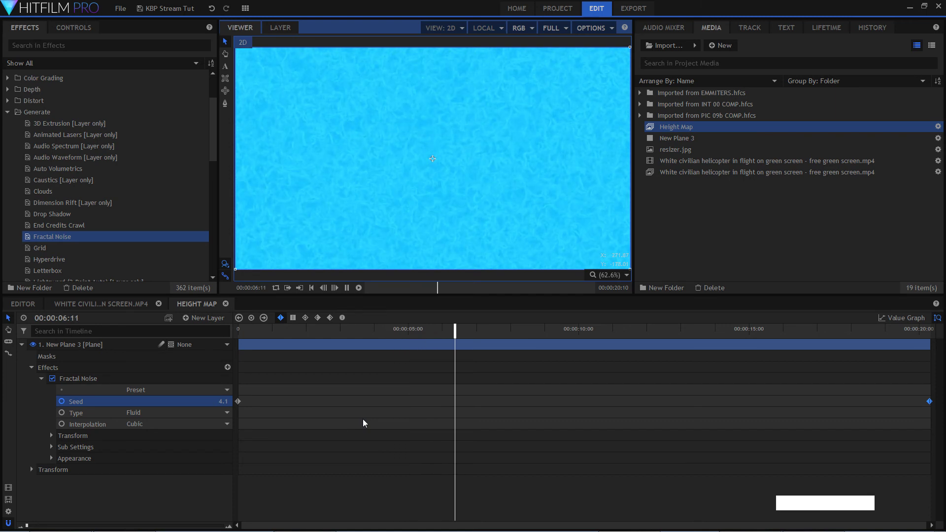
pyautogui.press('space')
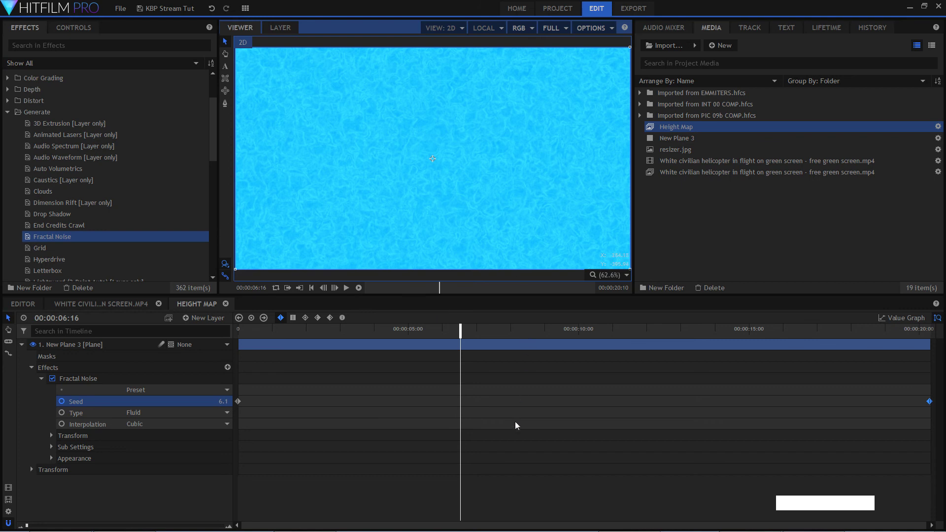
pyautogui.press('space')
pyautogui.press('space')
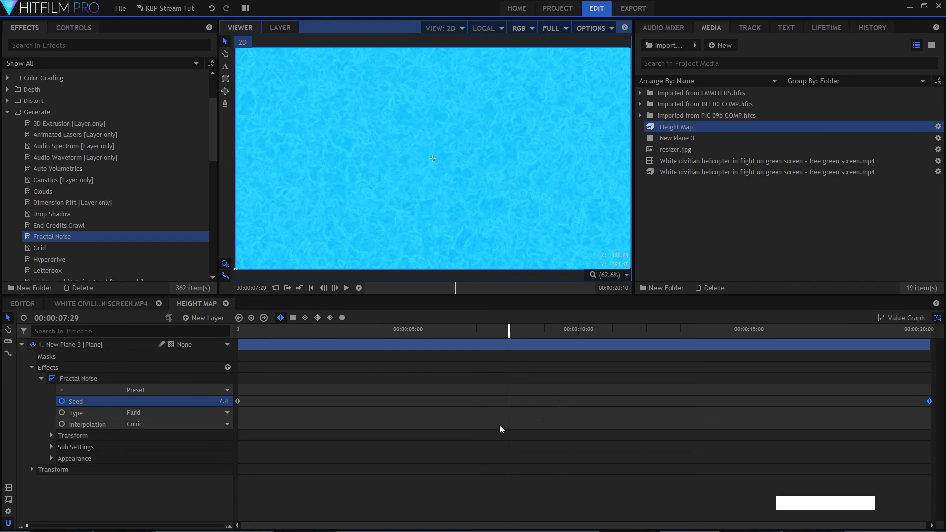
# - Switch the Fractal Noise preset to Starfield and preview it, leaving the playhead at 00:00:04:04
pyautogui.click(205, 389)
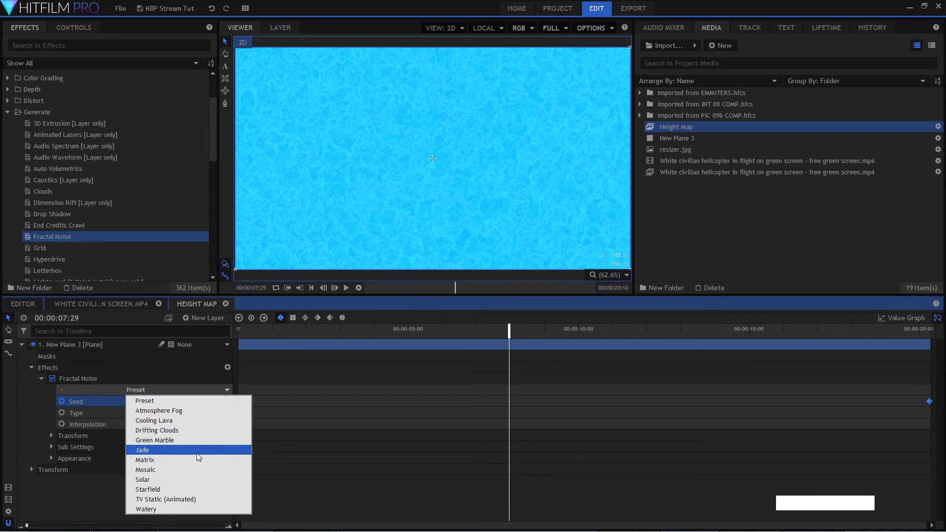
pyautogui.click(193, 490)
pyautogui.press('space')
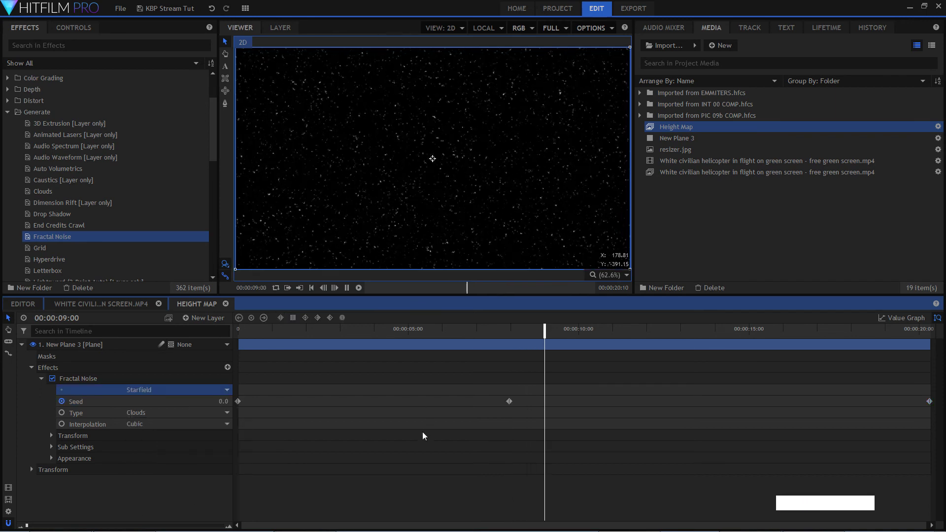
pyautogui.press('space')
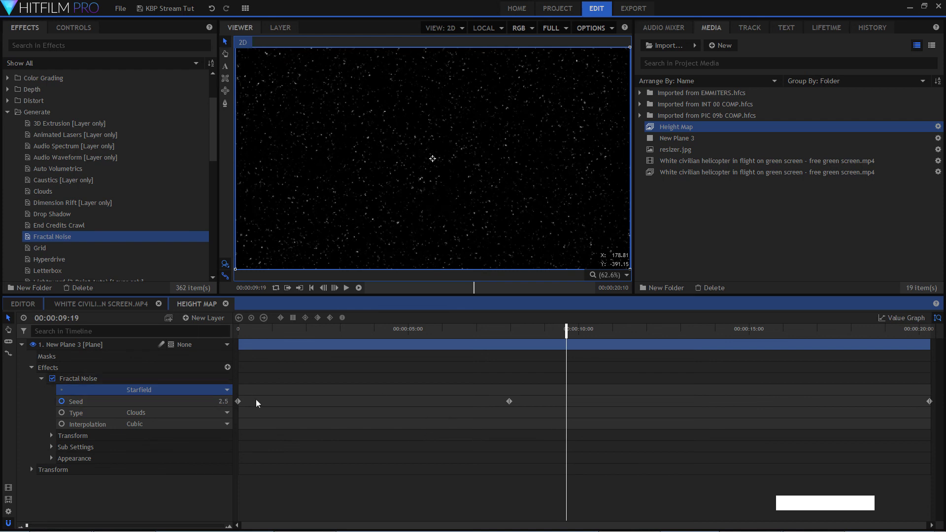
pyautogui.moveTo(382, 331)
pyautogui.mouseDown()
pyautogui.moveTo(363, 331)
pyautogui.moveTo(378, 333)
pyautogui.mouseUp()
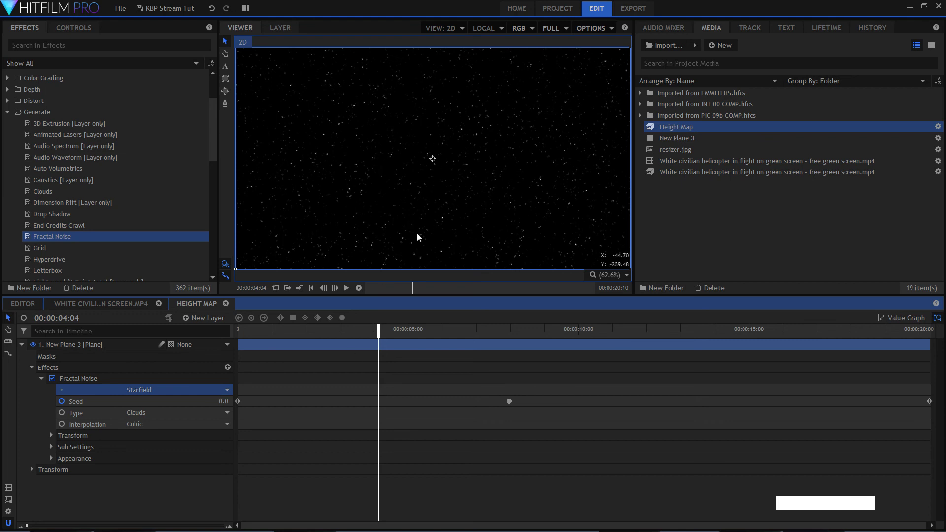
pyautogui.click(523, 9)
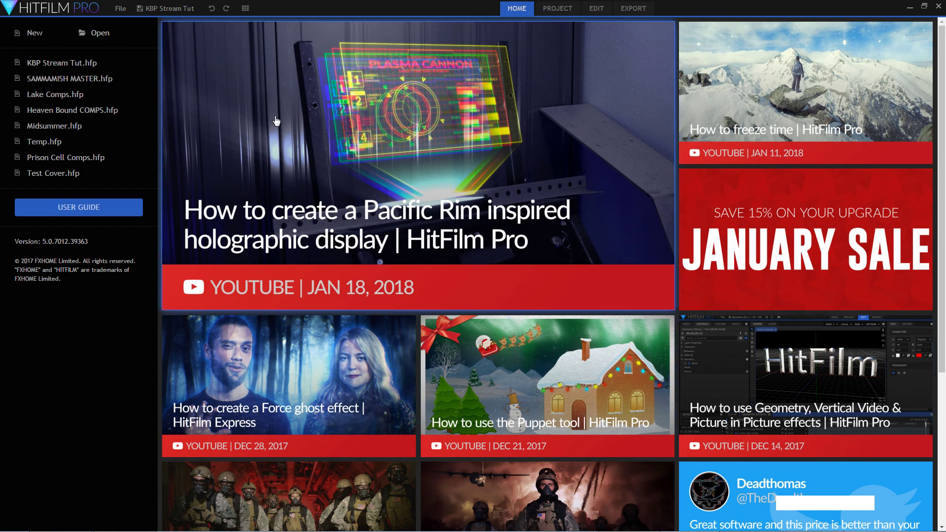
pyautogui.click(601, 8)
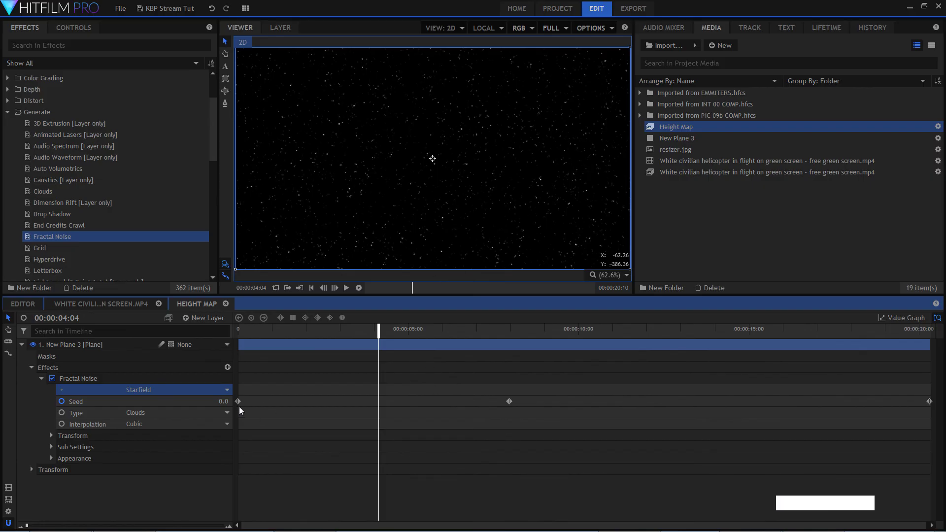
# - Switch the Fractal Noise preset to Drifting Clouds and preview the animation briefly
pyautogui.click(219, 389)
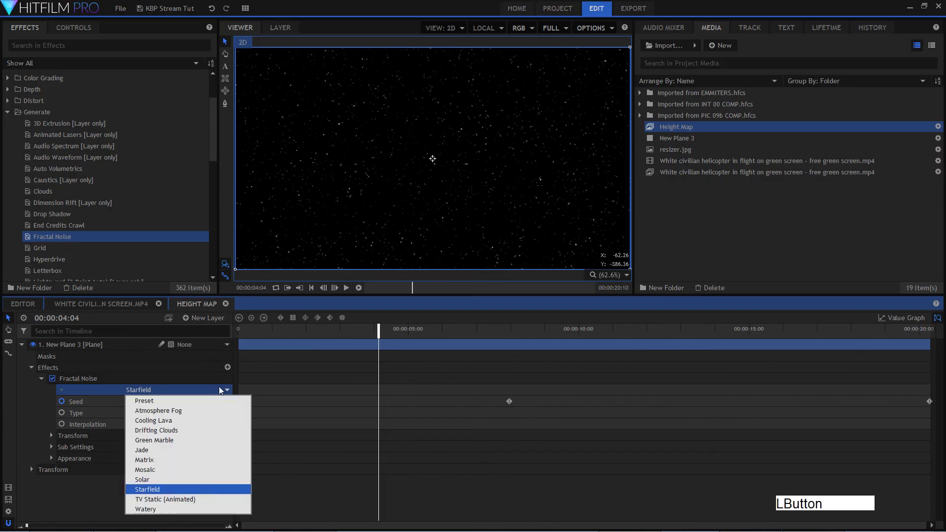
pyautogui.click(212, 427)
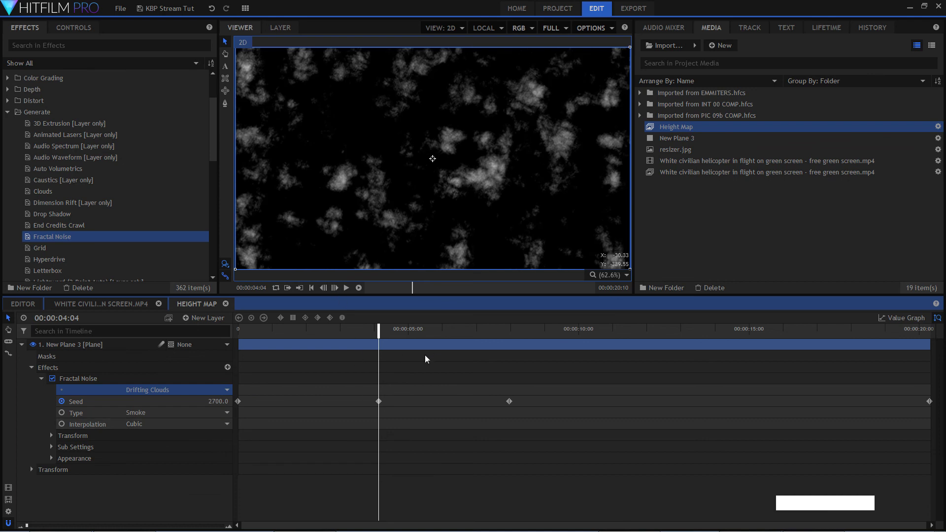
pyautogui.press('space')
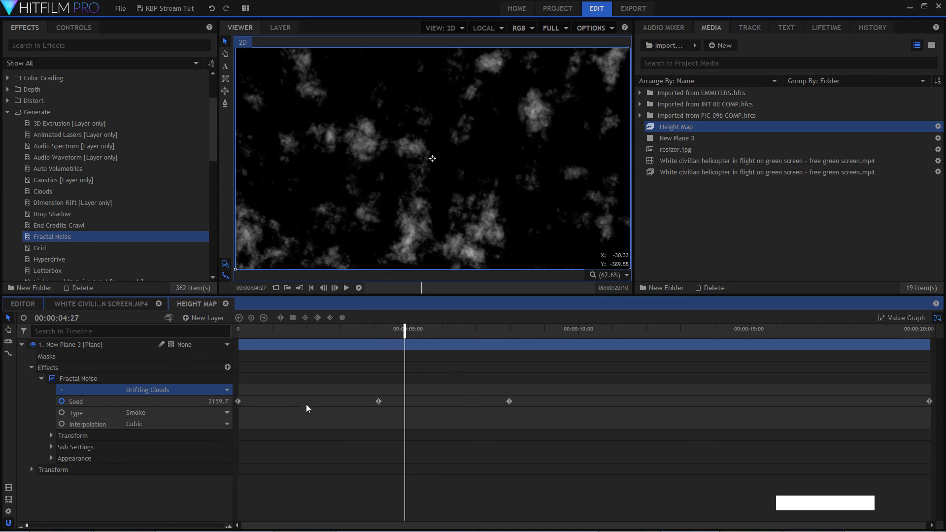
# - Remove all keyframes from the Fractal Noise Seed, set it to 2169.7 and return the playhead to the start
pyautogui.click(62, 401)
pyautogui.press('space')
pyautogui.press('space')
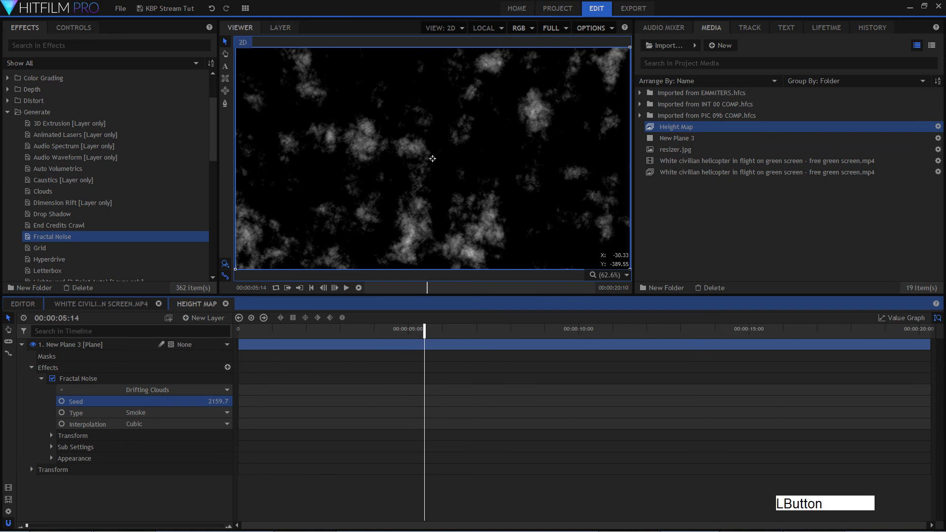
pyautogui.moveTo(218, 401); pyautogui.dragTo(269, 392)
pyautogui.moveTo(424, 329); pyautogui.dragTo(238, 329)
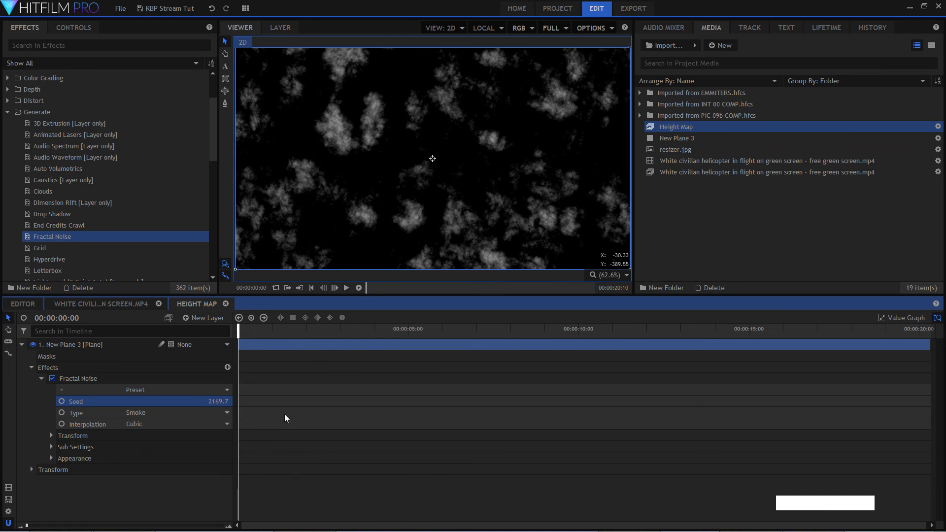
# - Change the Fractal Noise type to Whisp, preview it briefly and set the Seed to 2176.7
pyautogui.click(215, 415)
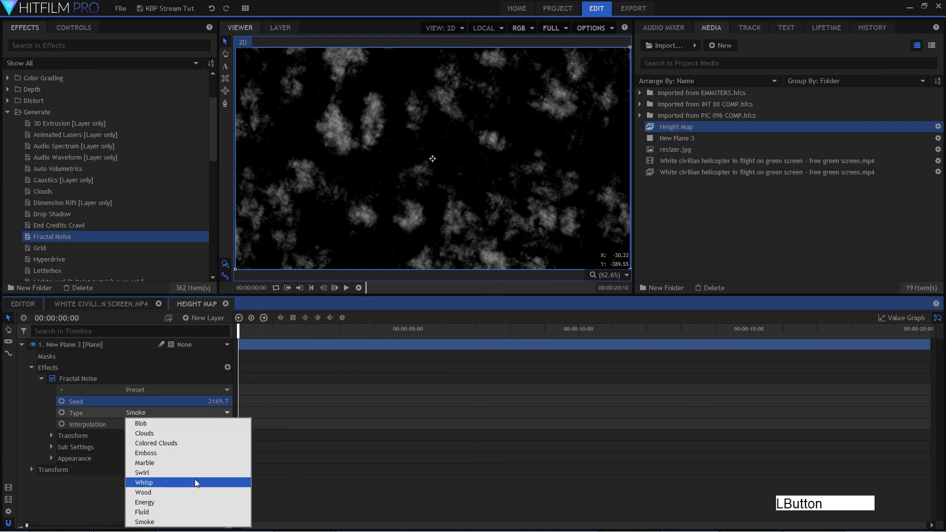
pyautogui.click(193, 481)
pyautogui.press('space')
pyautogui.press('space')
pyautogui.moveTo(217, 402); pyautogui.dragTo(219, 403)
# - Change the Fractal Noise type to Swirl and open the effect's preset choices
pyautogui.click(217, 413)
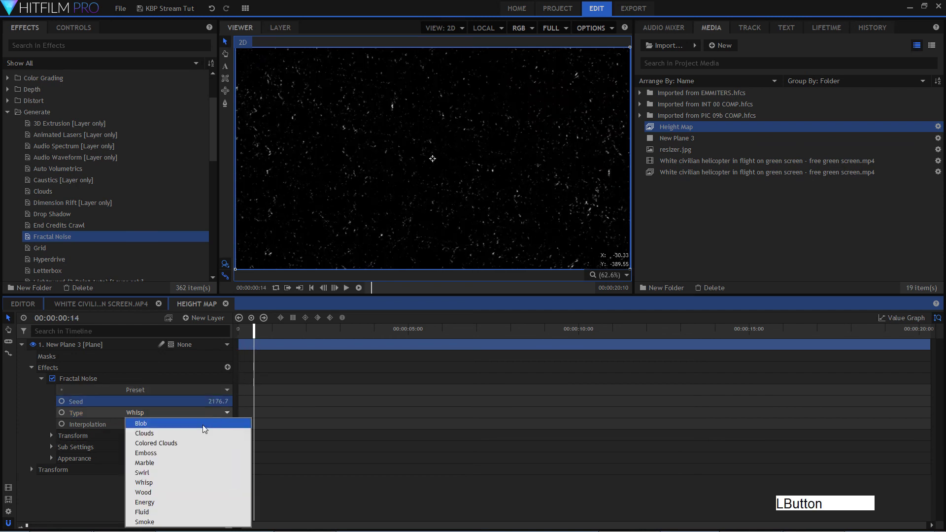
pyautogui.click(181, 473)
pyautogui.click(192, 390)
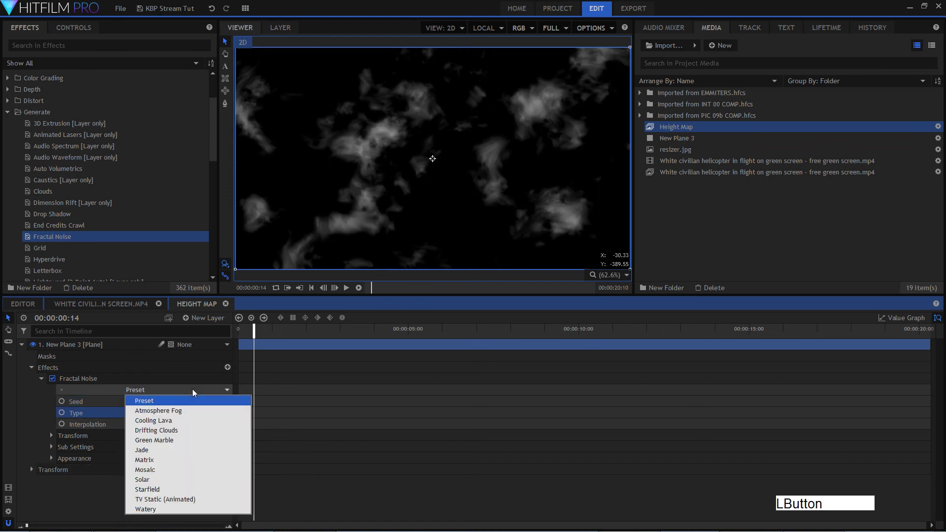
# - Apply the Watery preset to the Fractal Noise effect and briefly preview it in playback
pyautogui.click(184, 509)
pyautogui.press('space')
pyautogui.press('space')
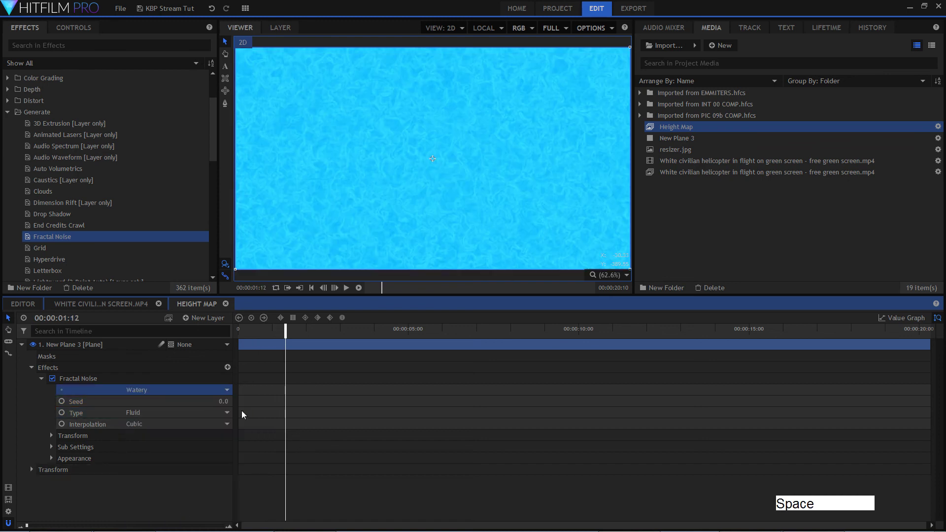
# - Animate the Fractal Noise seed with keyframes from 0 at the timeline start to 20 at 00:00:20:09
pyautogui.click(92, 401)
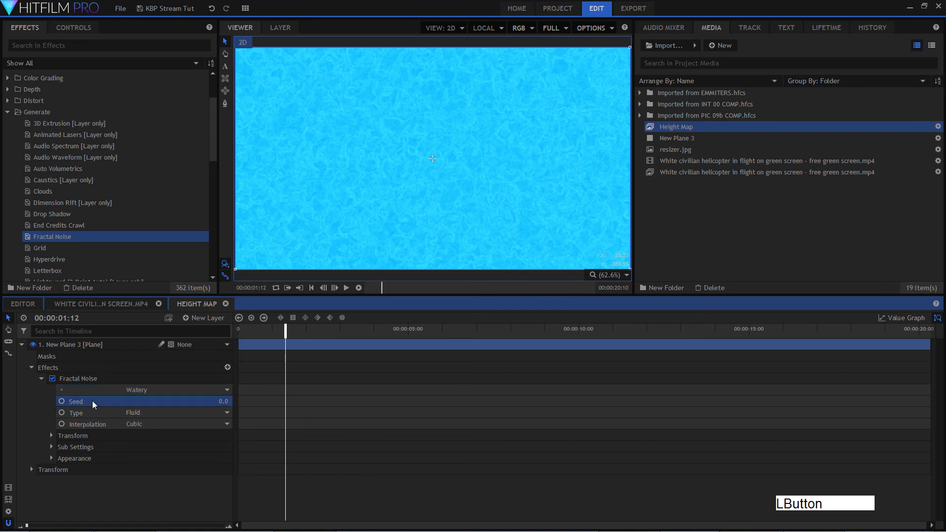
pyautogui.moveTo(270, 330); pyautogui.dragTo(238, 330)
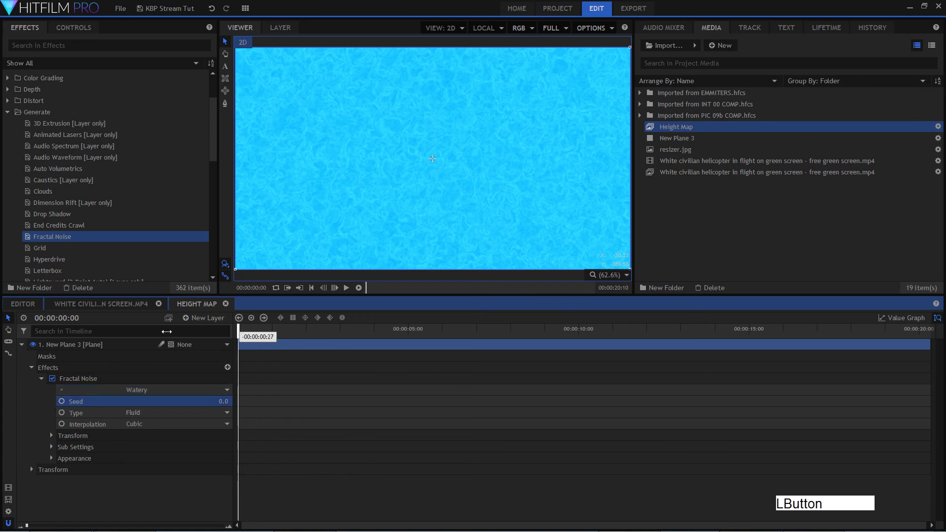
pyautogui.click(61, 401)
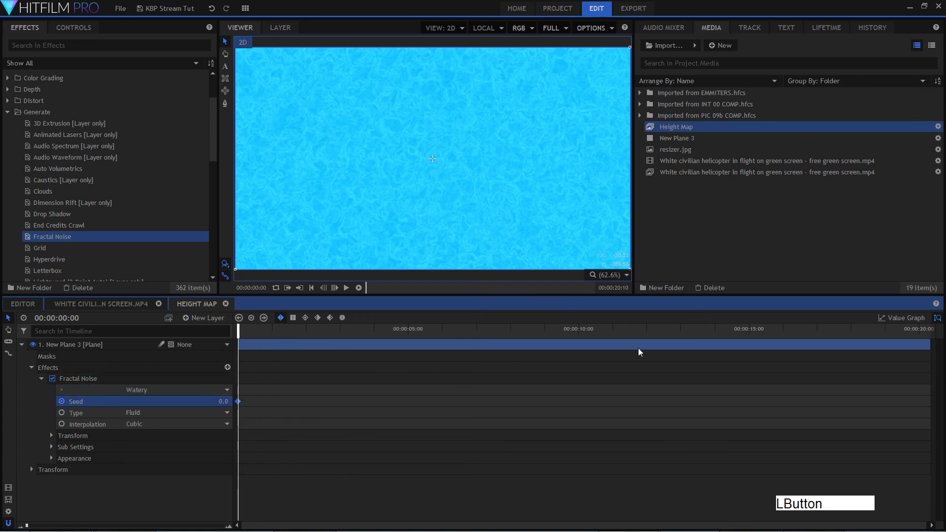
pyautogui.moveTo(838, 331); pyautogui.dragTo(927, 329)
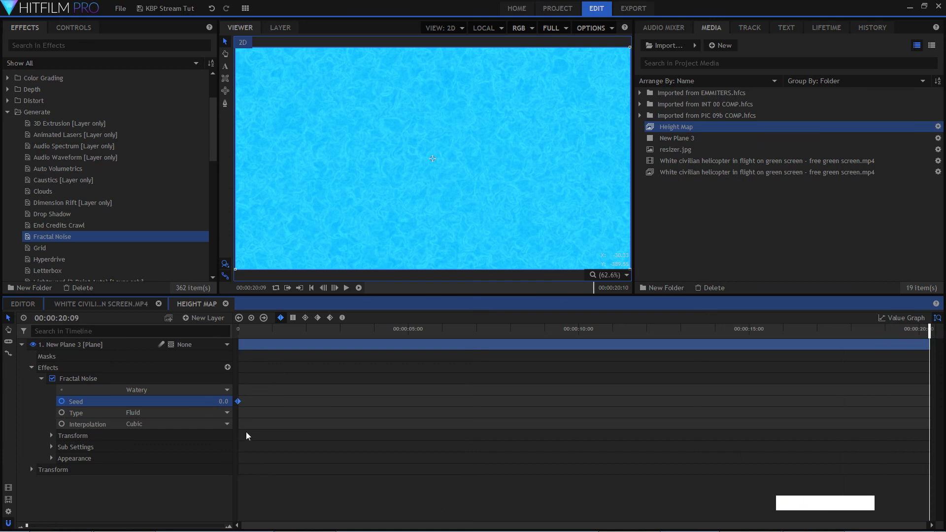
pyautogui.click(223, 402)
pyautogui.write('20')
pyautogui.press('KP_Enter')
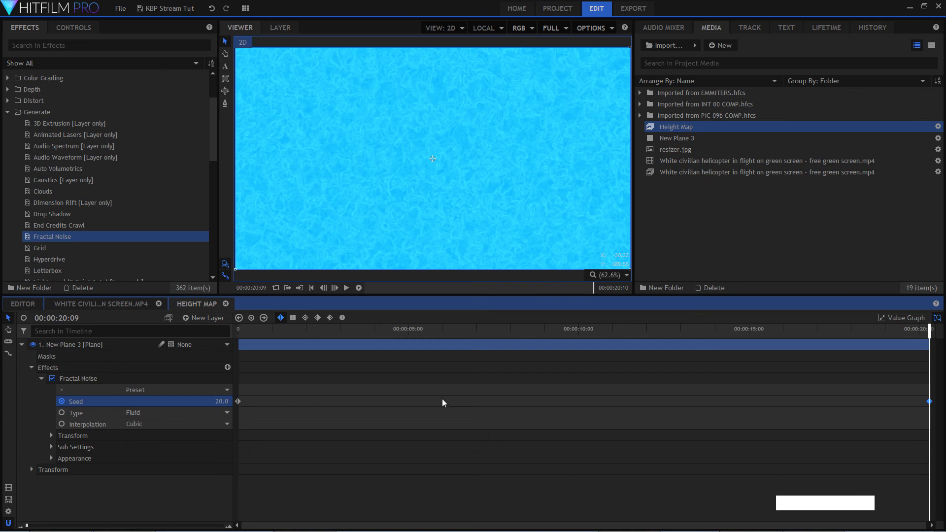
# - Examine the Fractal Noise effect's Transform, Sub Settings and Appearance properties
pyautogui.click(410, 322)
pyautogui.click(50, 437)
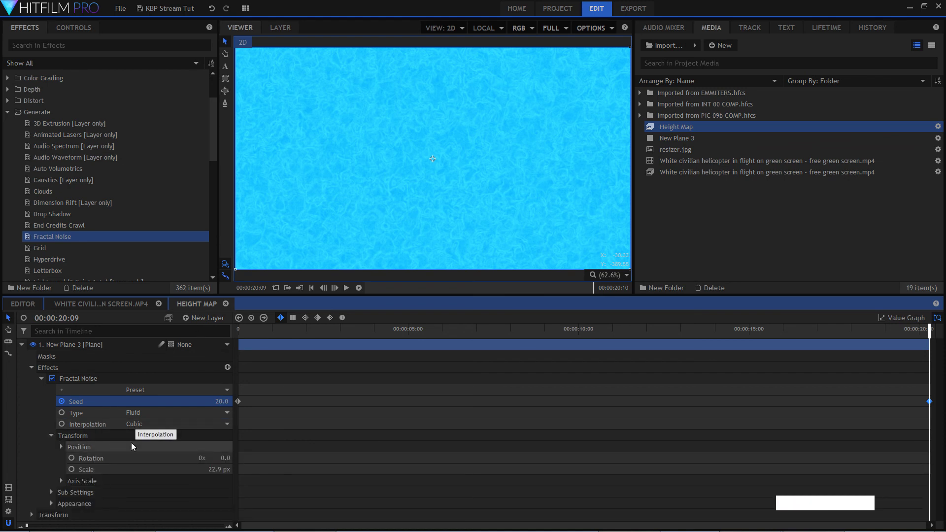
pyautogui.click(51, 493)
pyautogui.scroll(-3, 135, 462)
pyautogui.scroll(3, 150, 399)
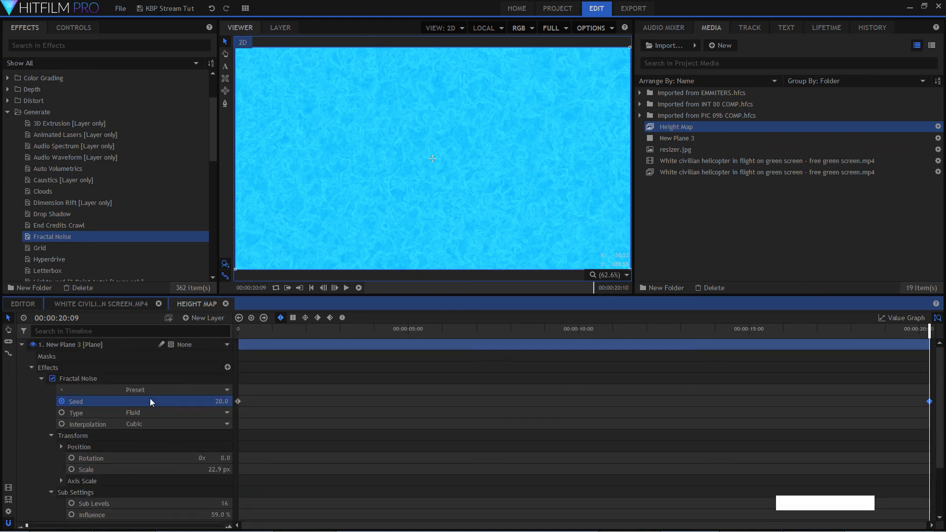
pyautogui.scroll(-3, 167, 430)
pyautogui.scroll(3, 189, 433)
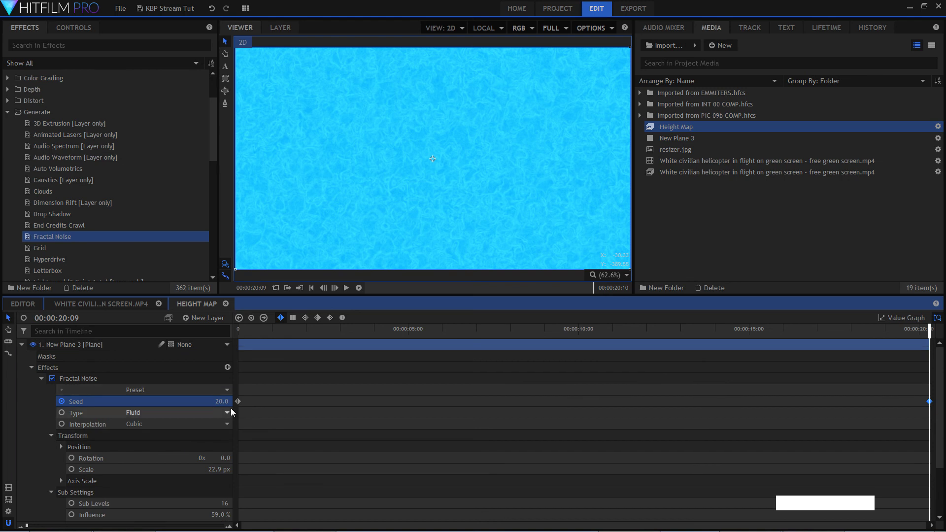
pyautogui.scroll(-3, 188, 463)
pyautogui.scroll(-1, 188, 462)
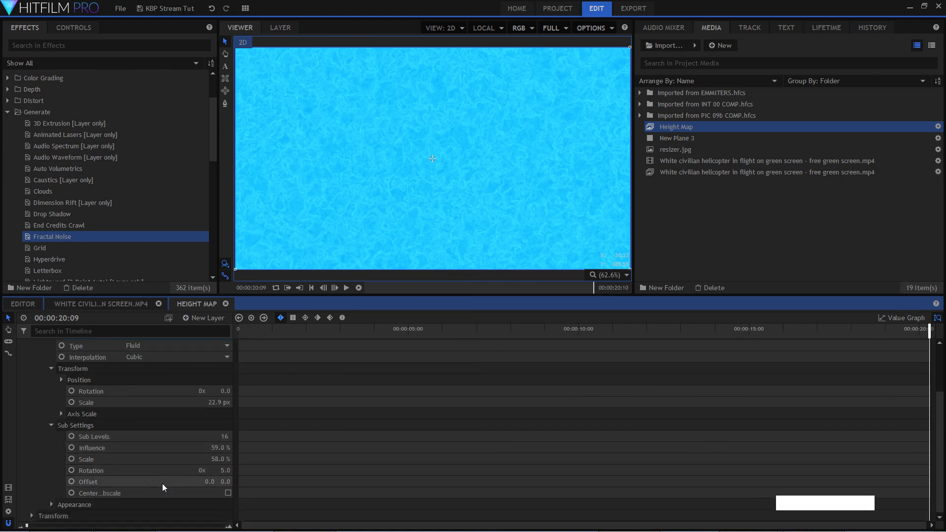
pyautogui.click(51, 505)
pyautogui.scroll(-3, 202, 428)
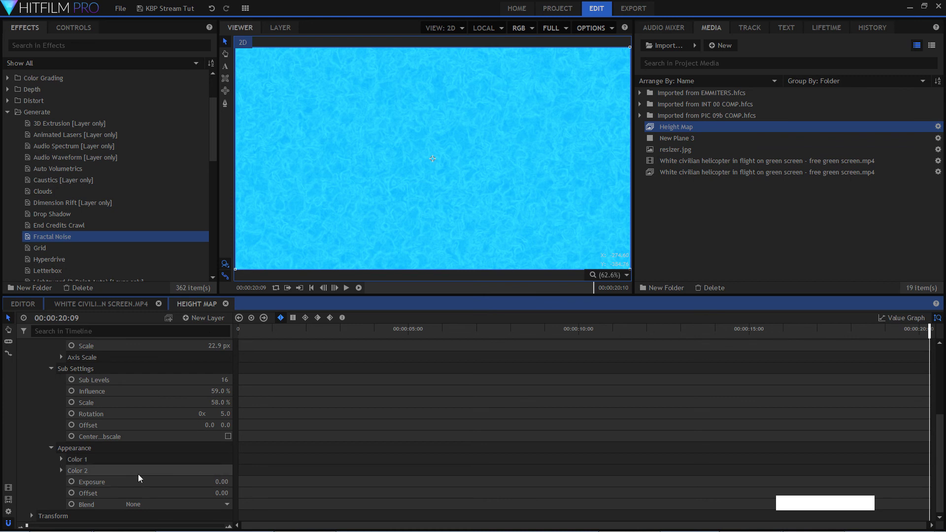
pyautogui.scroll(5, 140, 465)
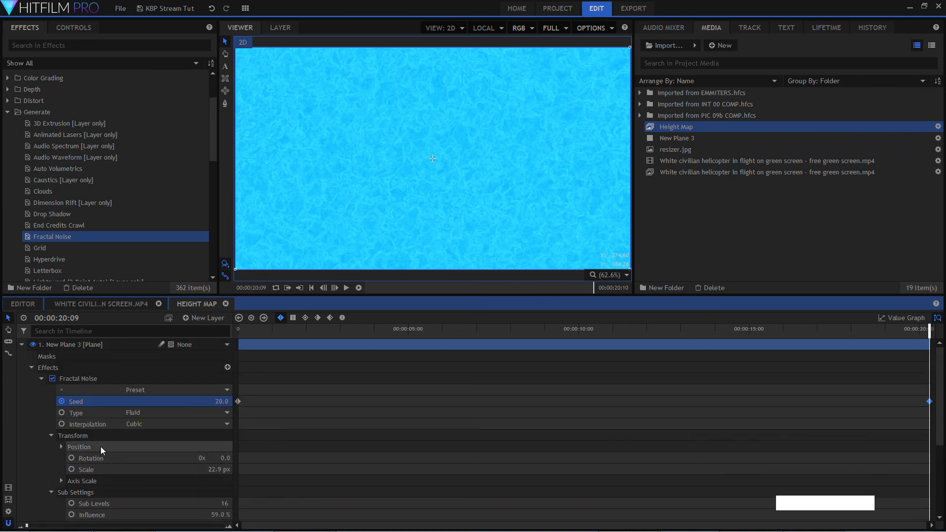
pyautogui.click(51, 436)
pyautogui.click(51, 447)
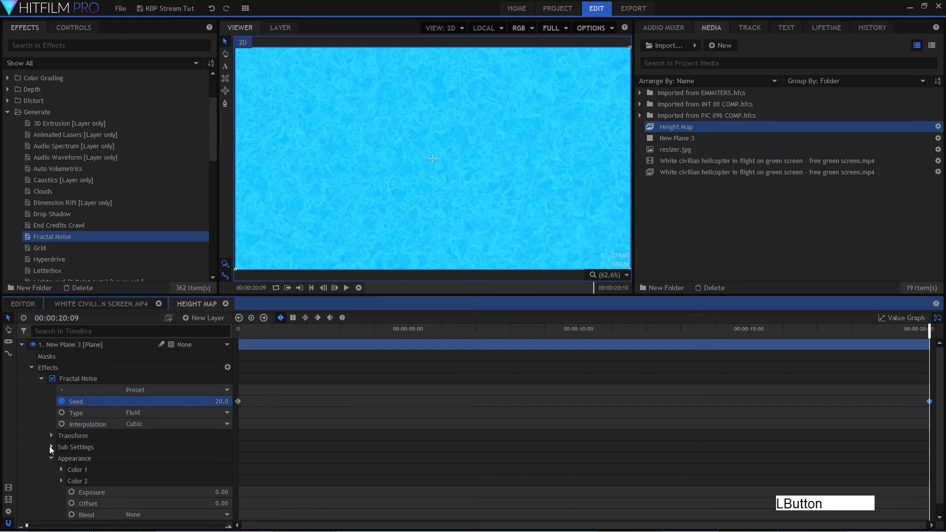
pyautogui.click(52, 457)
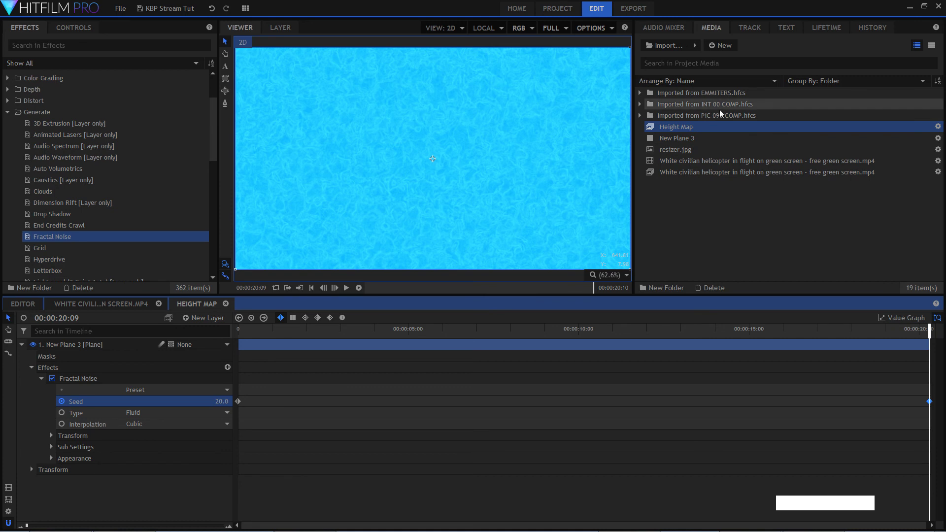
# - Switch to the White civilian helicopter composite shot, toggle the helicopter layer's visibility off and on, and collapse its properties
pyautogui.click(123, 305)
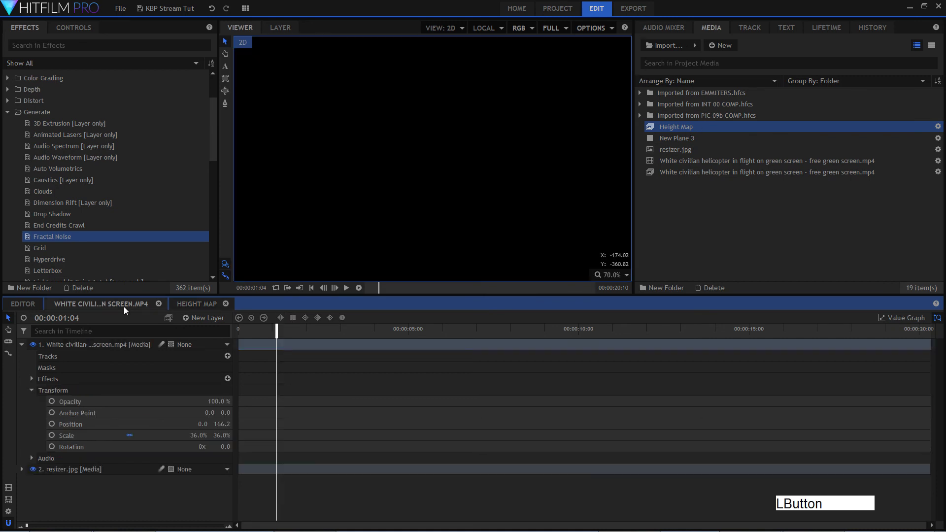
pyautogui.click(153, 487)
pyautogui.click(33, 344)
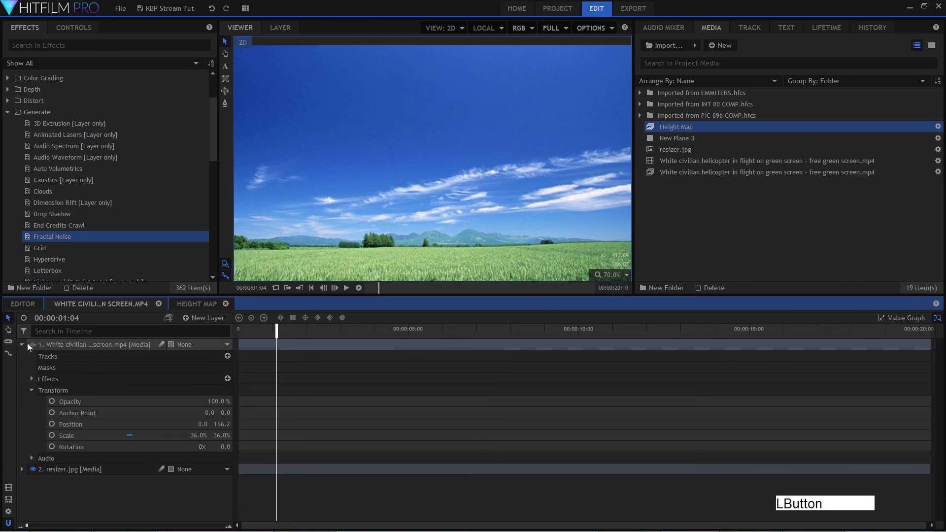
pyautogui.click(27, 344)
pyautogui.click(22, 344)
pyautogui.click(33, 345)
pyautogui.click(164, 454)
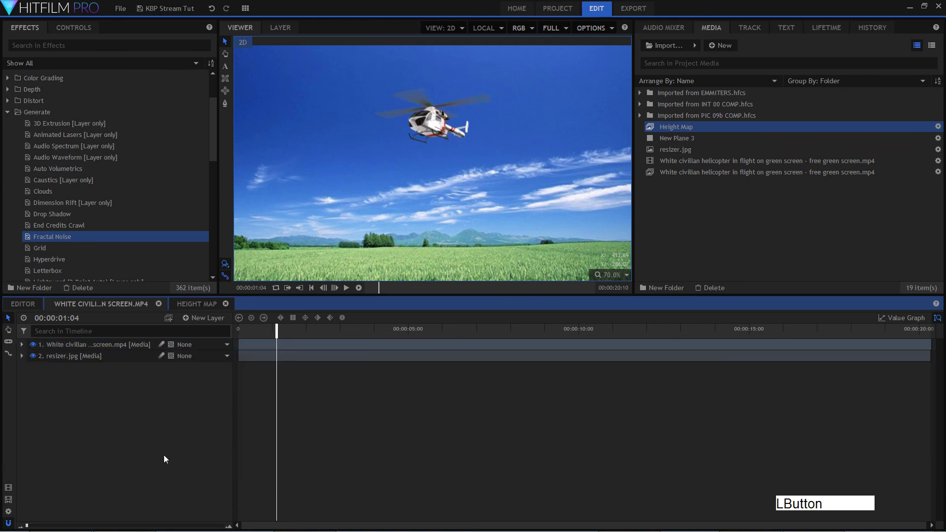
# - Add a 1280 × 720 black plane above the helicopter layer and apply the Grid effect to it
pyautogui.click(212, 318)
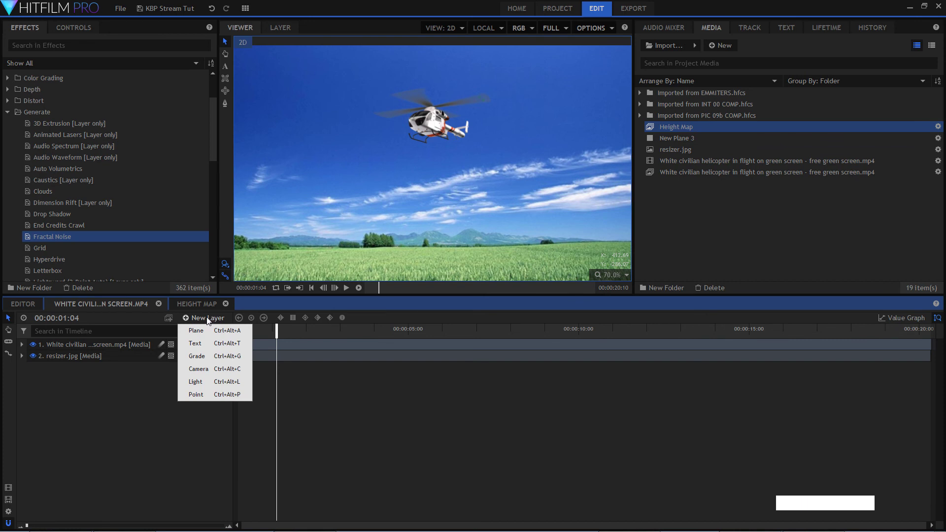
pyautogui.click(211, 331)
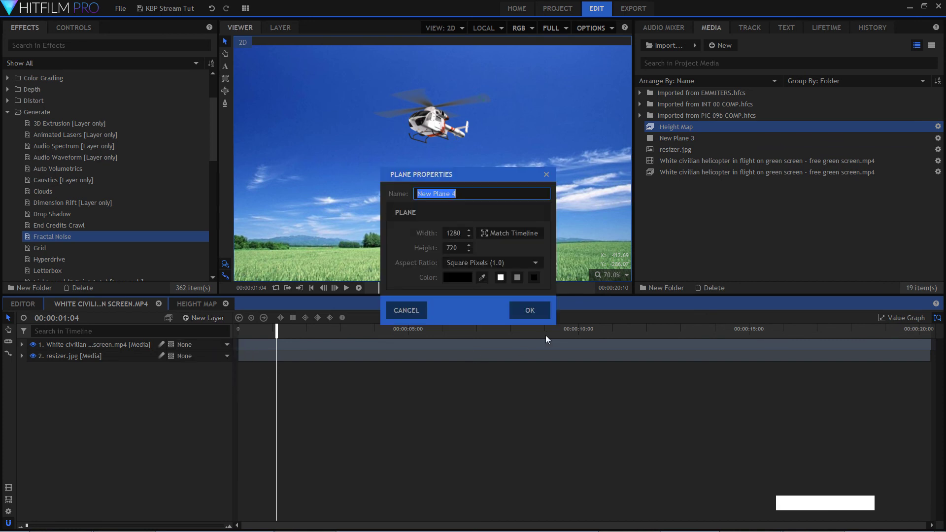
pyautogui.click(535, 314)
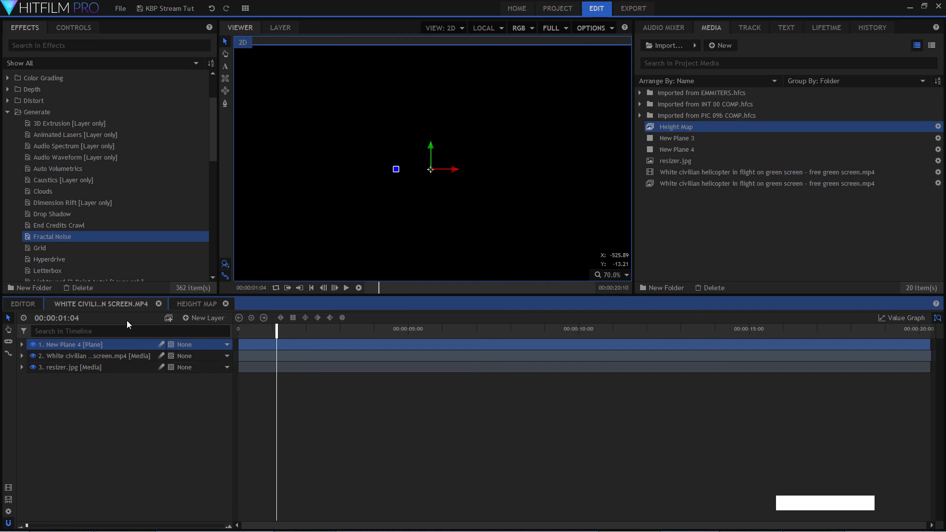
pyautogui.click(50, 247)
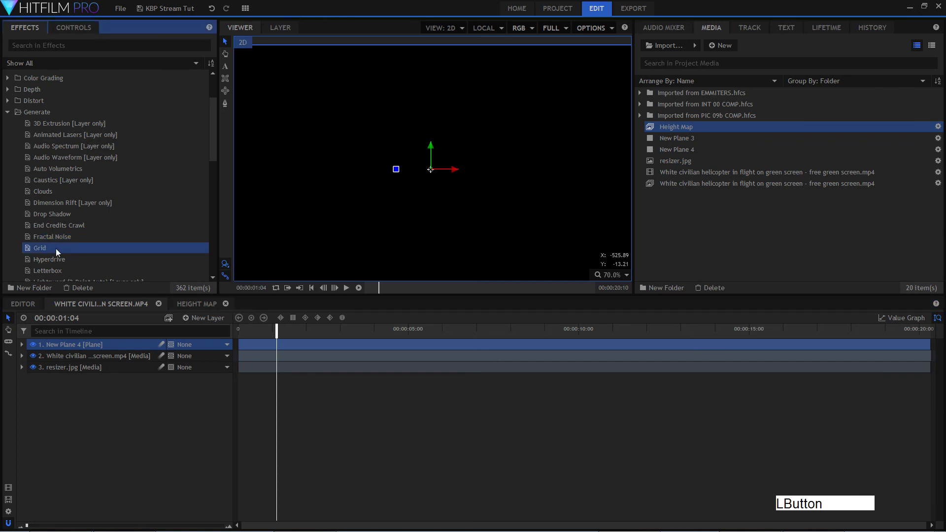
pyautogui.moveTo(43, 249); pyautogui.dragTo(118, 345)
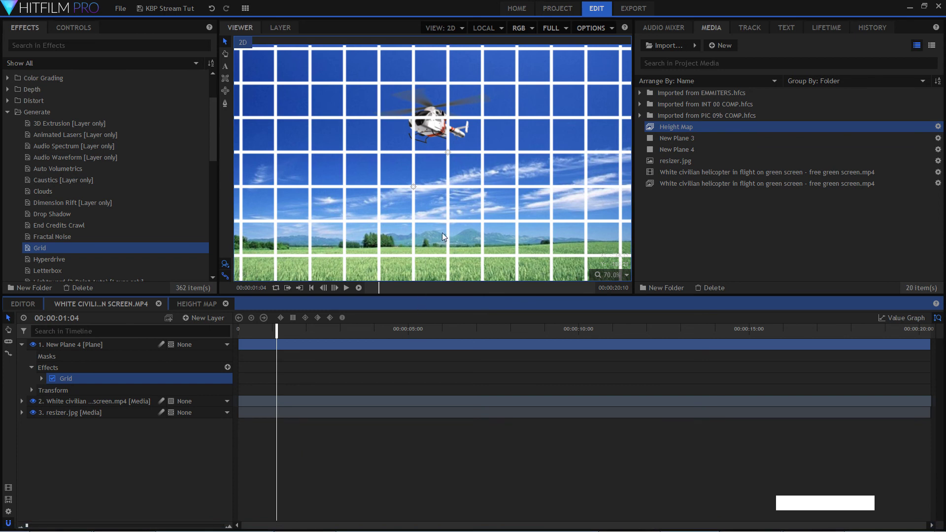
# - Convert the grid plane from a 2D layer to a 3D Plane
pyautogui.scroll(-2, 409, 185)
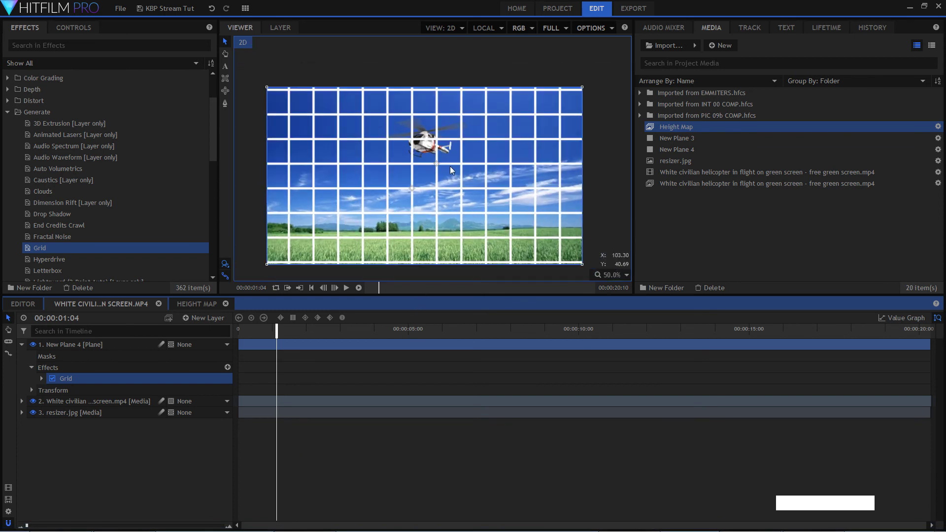
pyautogui.click(173, 345)
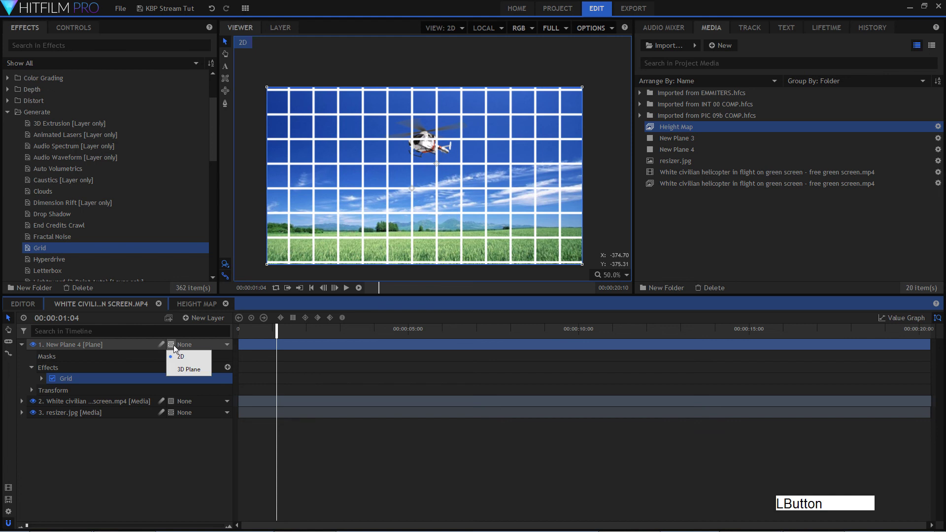
pyautogui.click(199, 367)
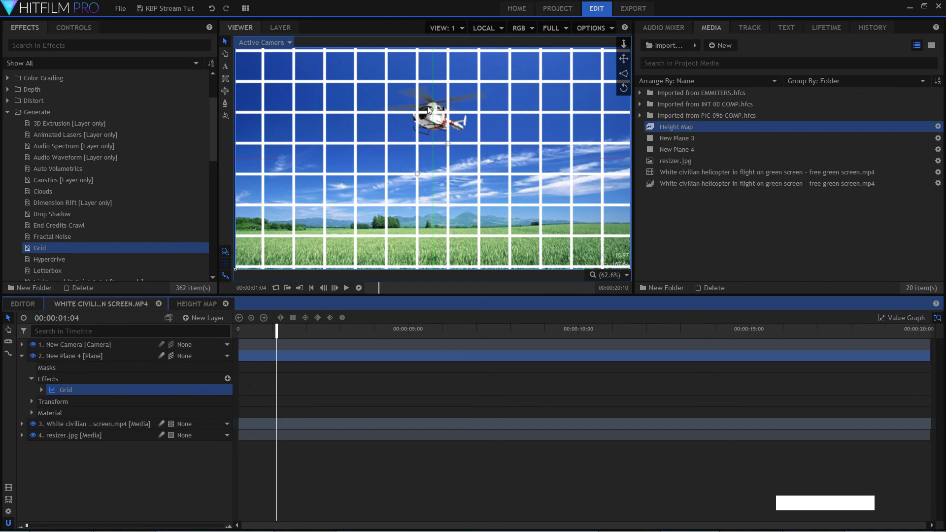
pyautogui.scroll(-1, 427, 180)
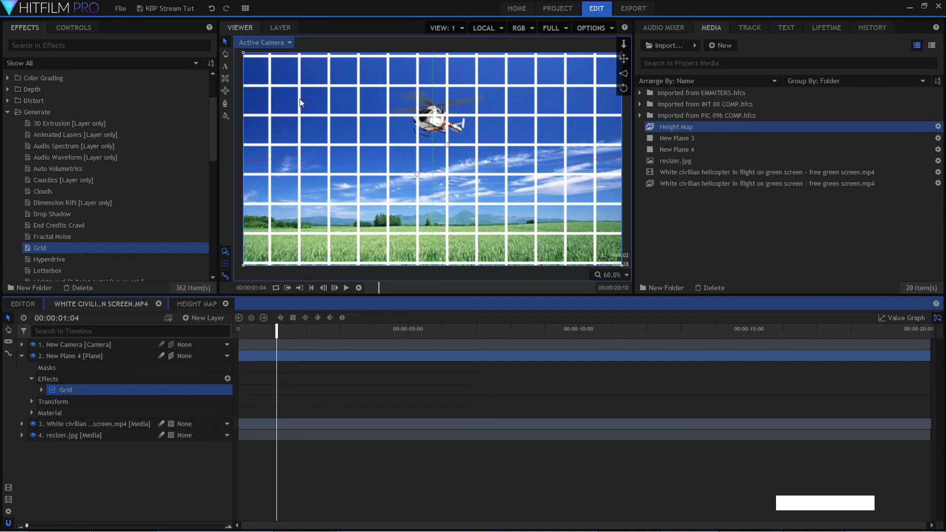
# - Inspect the grid plane at an angle in the Perspective view and return to the Active Camera view
pyautogui.click(282, 44)
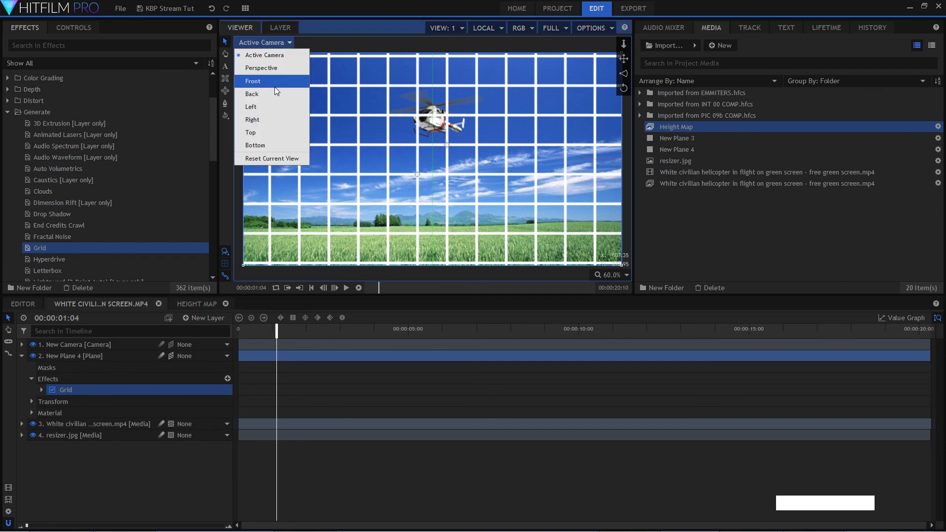
pyautogui.click(272, 61)
pyautogui.click(277, 73)
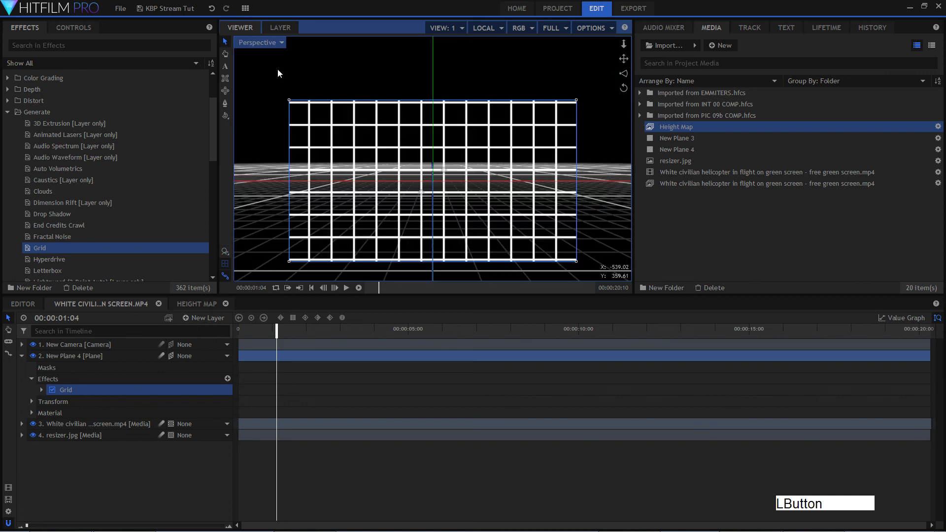
pyautogui.moveTo(408, 206); pyautogui.dragTo(490, 177)
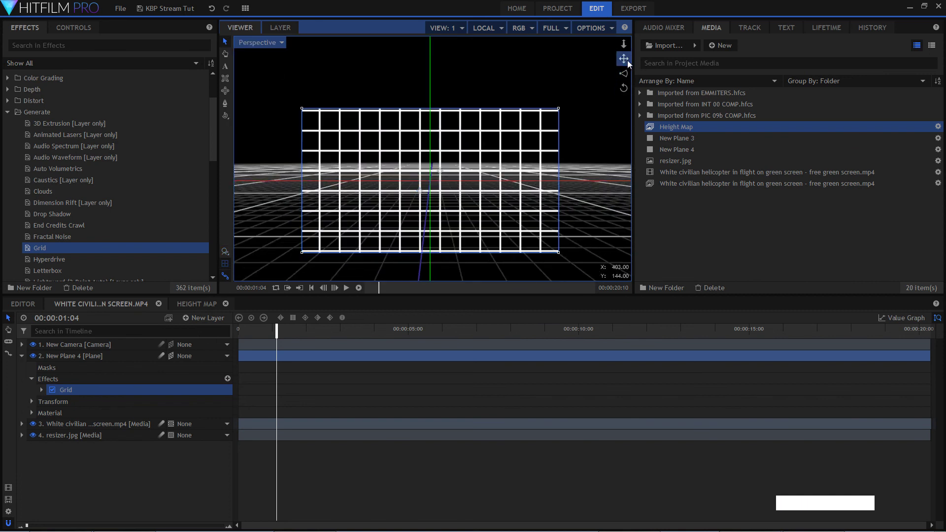
pyautogui.moveTo(623, 87); pyautogui.dragTo(567, 91)
pyautogui.moveTo(624, 58); pyautogui.dragTo(493, 68)
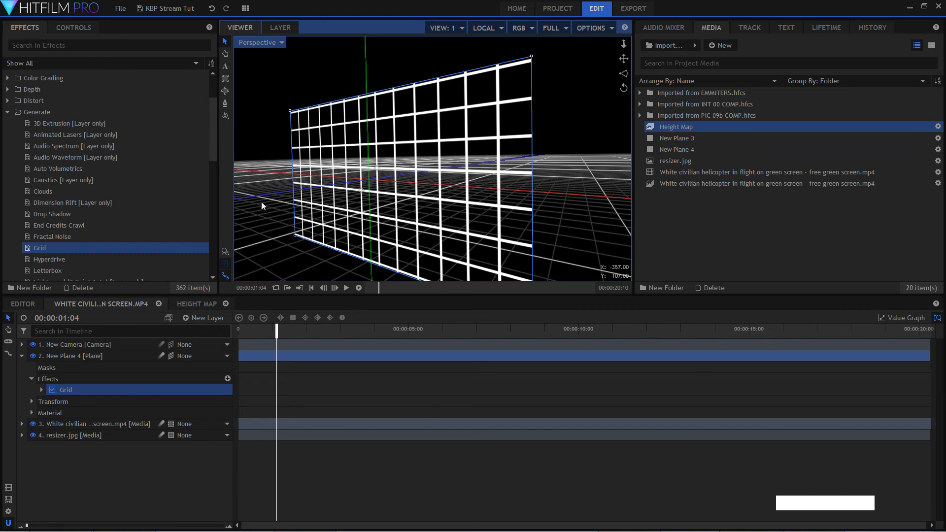
pyautogui.click(269, 43)
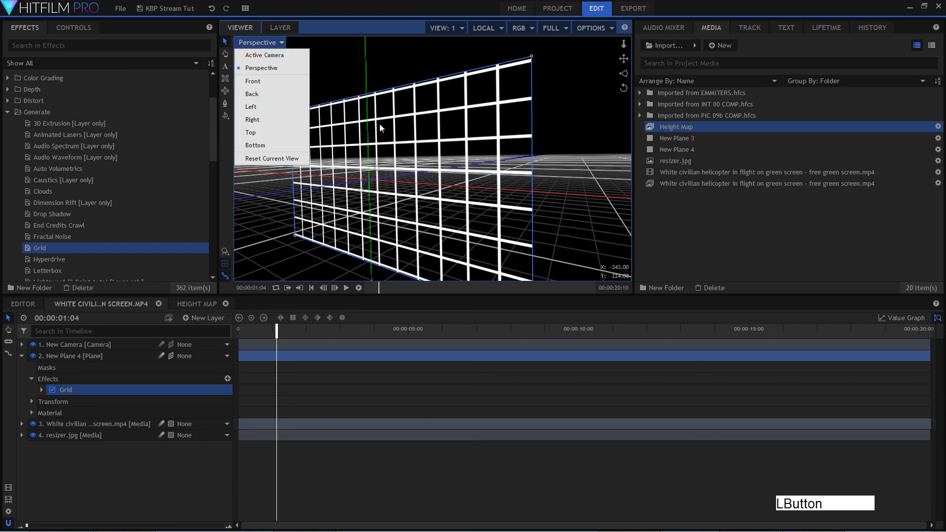
pyautogui.click(284, 55)
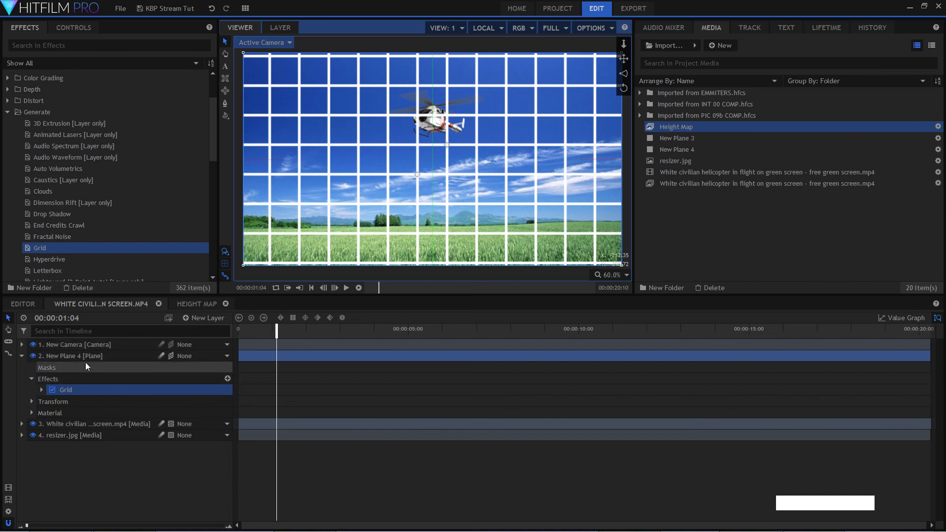
# - Tilt the grid plane to an X orientation of 81° and lower it over the grass to about Y -360, Z -57
pyautogui.click(67, 400)
pyautogui.click(67, 398)
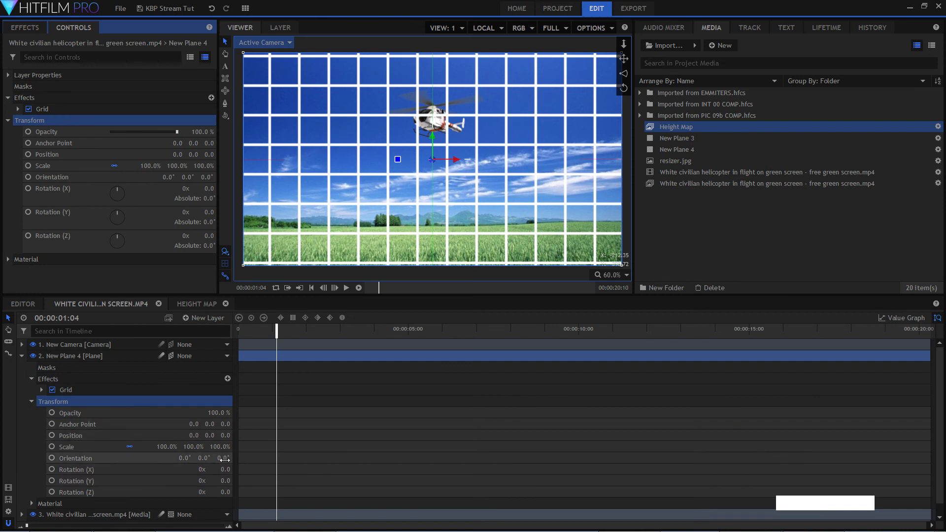
pyautogui.moveTo(224, 459); pyautogui.dragTo(205, 458)
pyautogui.hotkey('ctrl', 'z')
pyautogui.hotkey('ctrl', 'z')
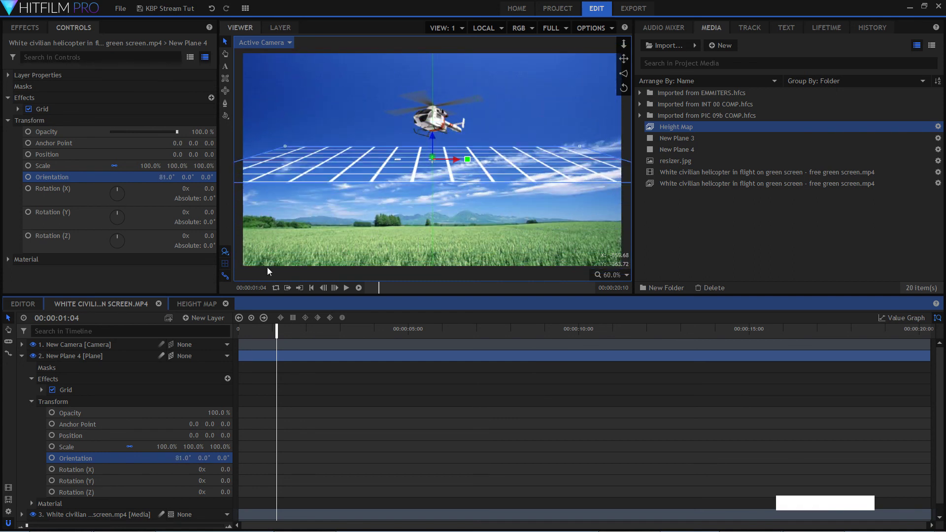
pyautogui.moveTo(433, 146); pyautogui.dragTo(440, 247)
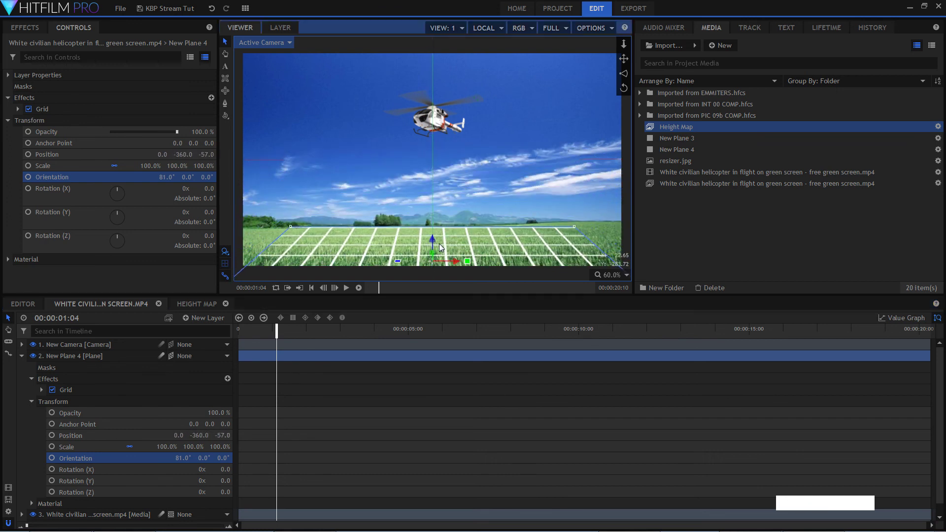
# - Tilt the grid plane to an X orientation of 94° and raise it to about Y -281.7, Z -58.2
pyautogui.moveTo(183, 458); pyautogui.dragTo(189, 457)
pyautogui.moveTo(435, 239)
pyautogui.mouseDown()
pyautogui.moveTo(437, 224)
pyautogui.moveTo(436, 231)
pyautogui.mouseUp()
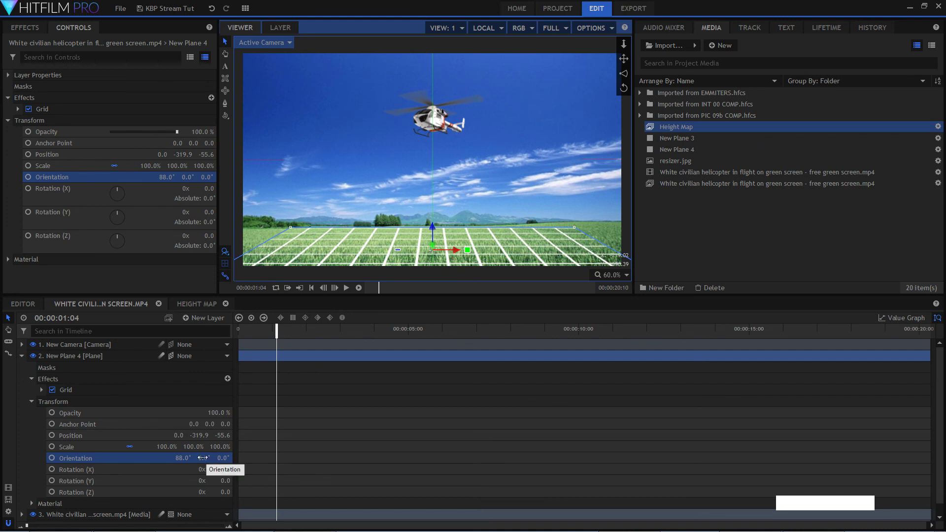
pyautogui.moveTo(184, 458); pyautogui.dragTo(187, 458)
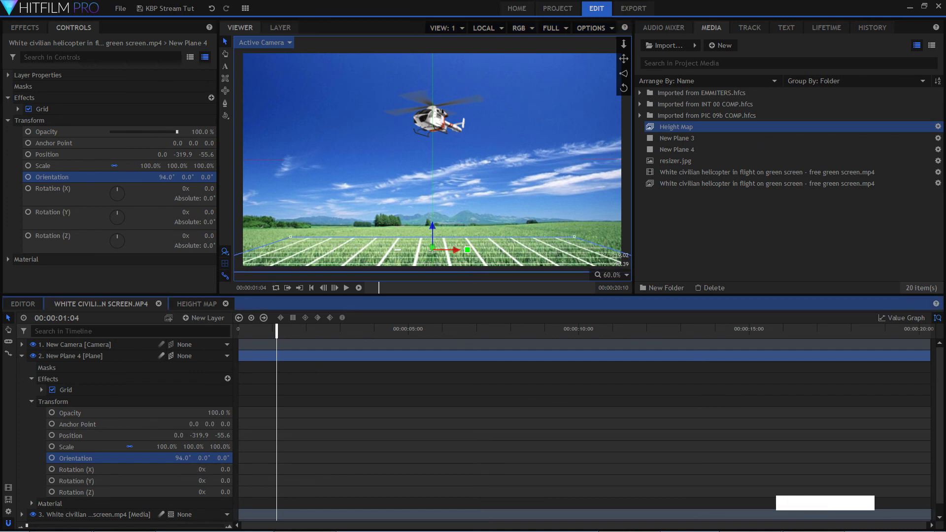
pyautogui.moveTo(430, 229); pyautogui.dragTo(447, 217)
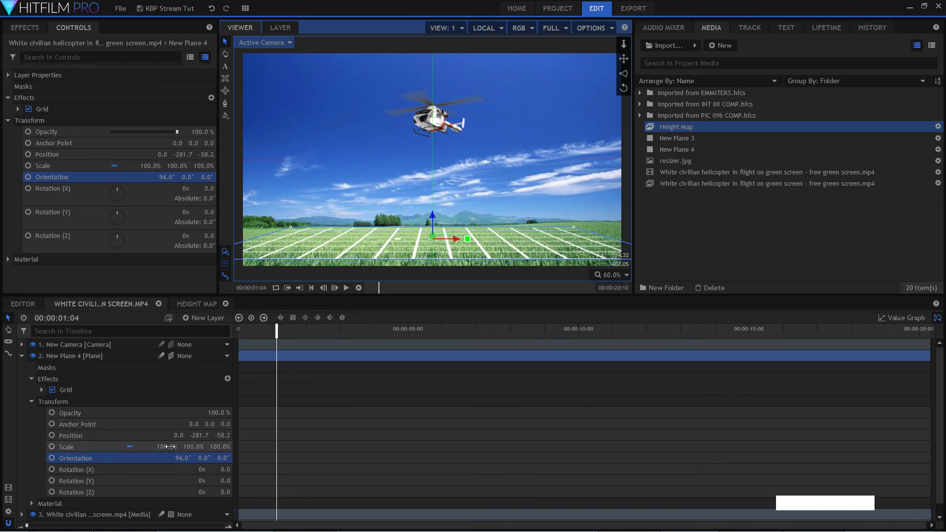
# - Scale the grid plane to 160% and lower it to the horizon at about Y -306, Z -56.5
pyautogui.moveTo(165, 445); pyautogui.dragTo(203, 446)
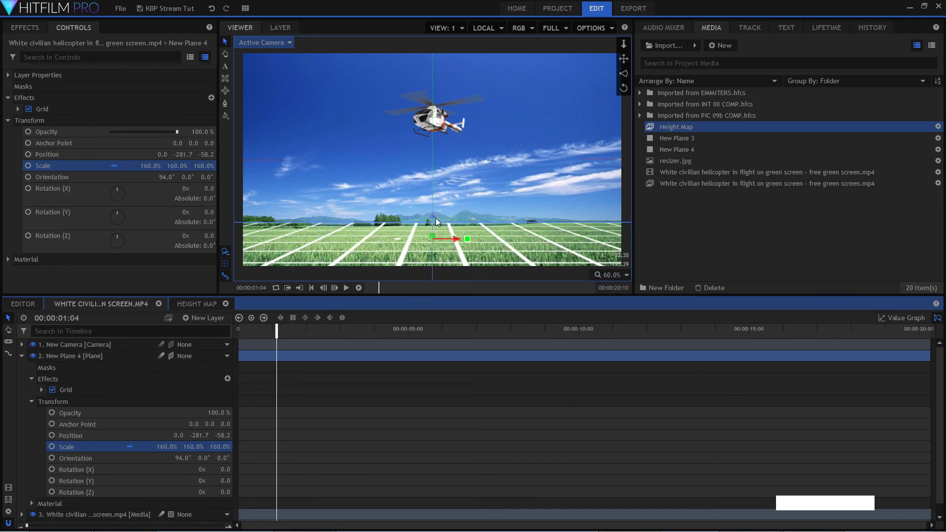
pyautogui.moveTo(426, 216); pyautogui.dragTo(433, 221)
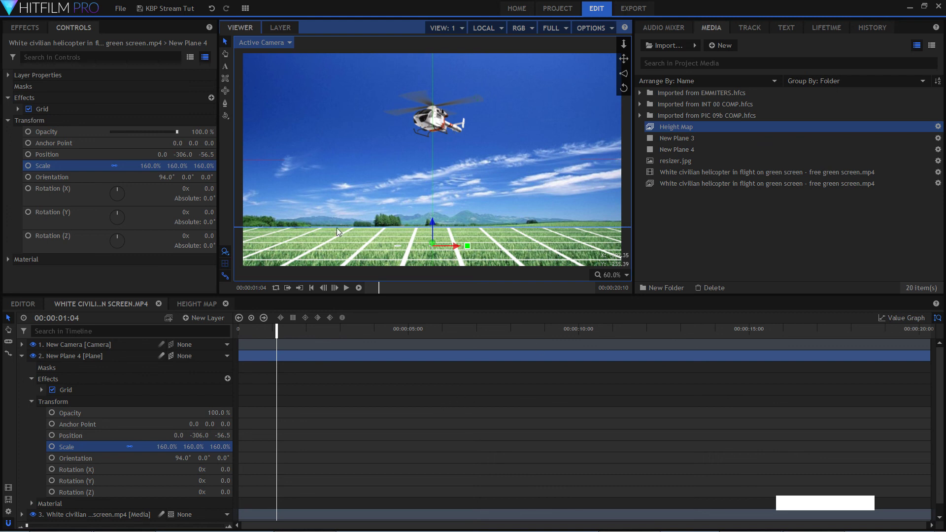
pyautogui.scroll(-2, 377, 176)
pyautogui.scroll(2, 471, 232)
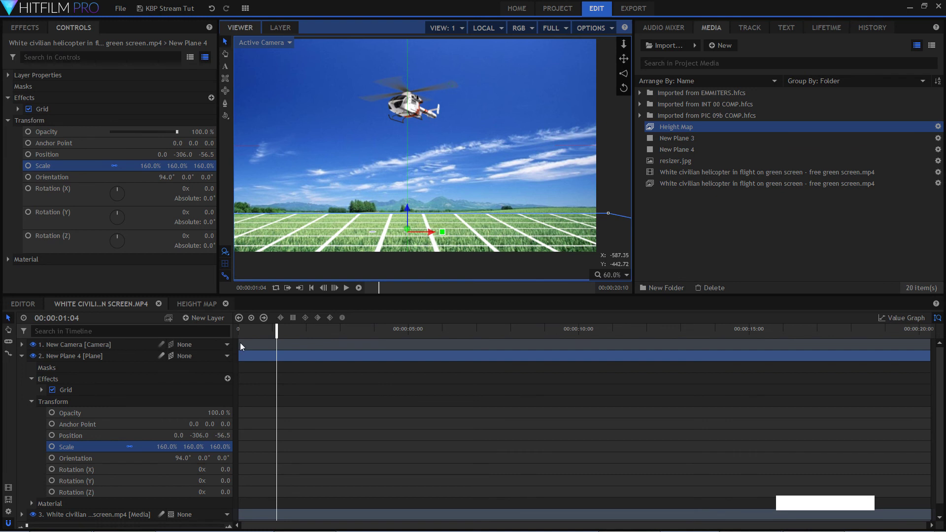
# - Disable the Grid effect on the ground plane and collapse the plane's Effects and Transform groups
pyautogui.click(54, 391)
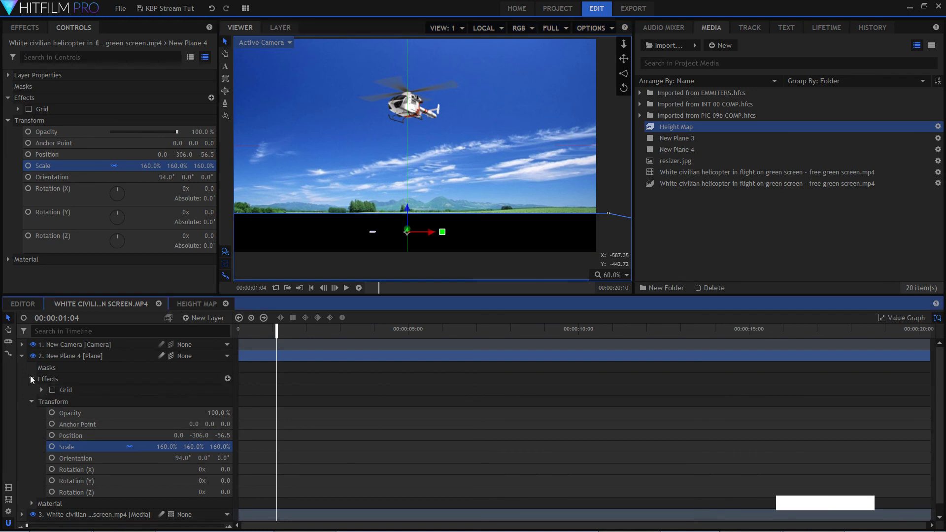
pyautogui.click(31, 377)
pyautogui.click(31, 390)
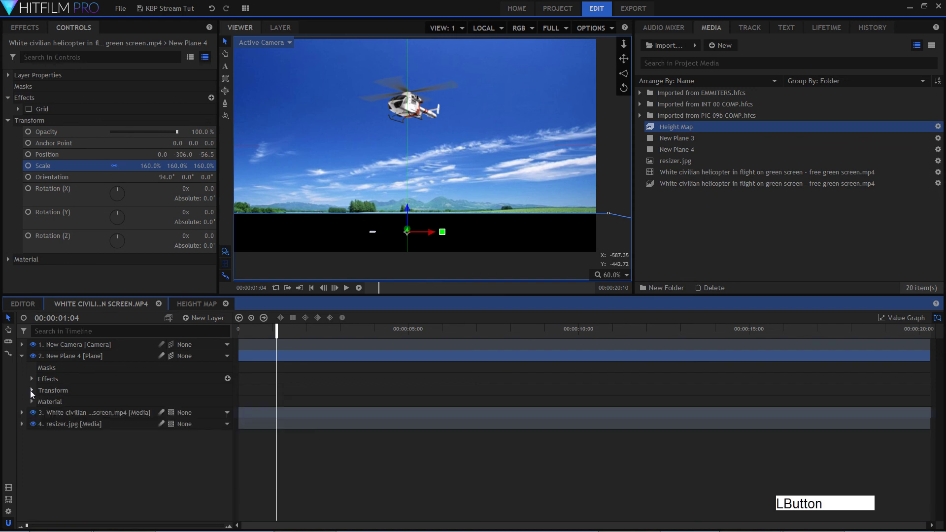
pyautogui.click(120, 468)
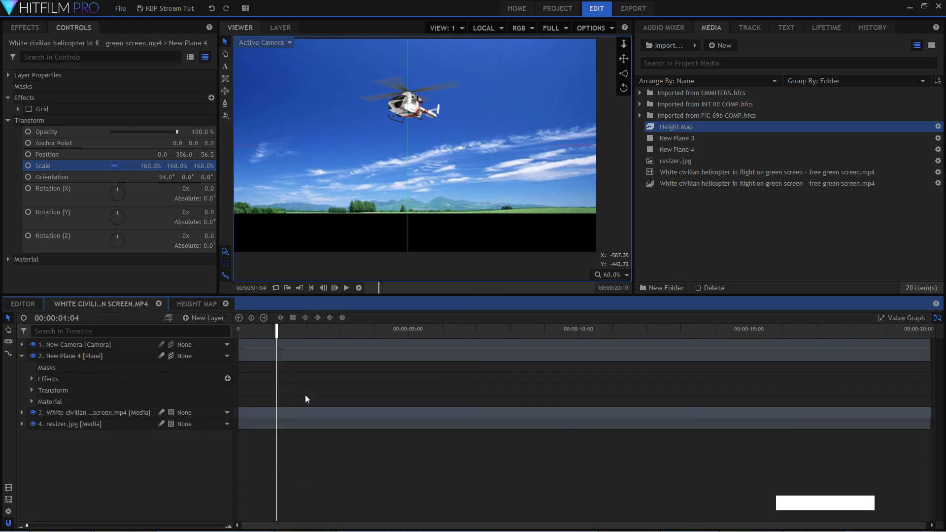
# - Apply the Caustics effect to the New Plane 4 layer
pyautogui.click(67, 357)
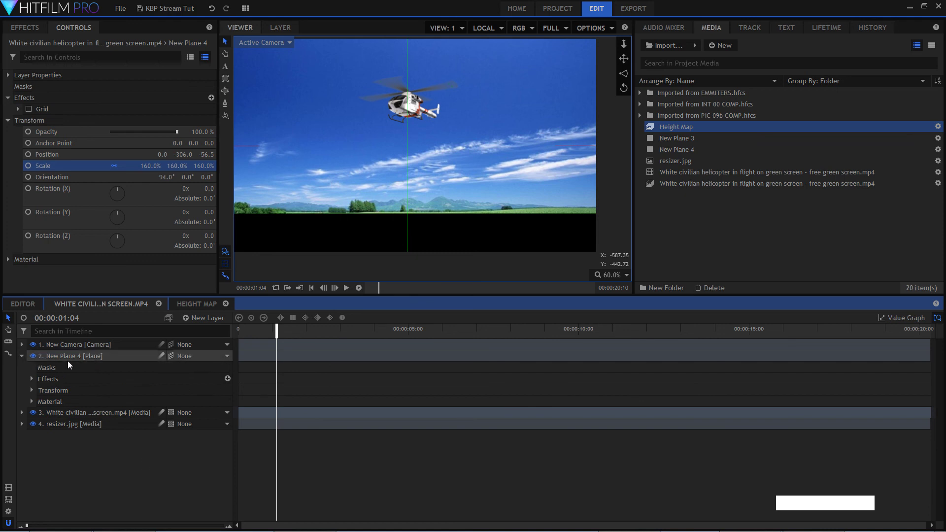
pyautogui.click(32, 28)
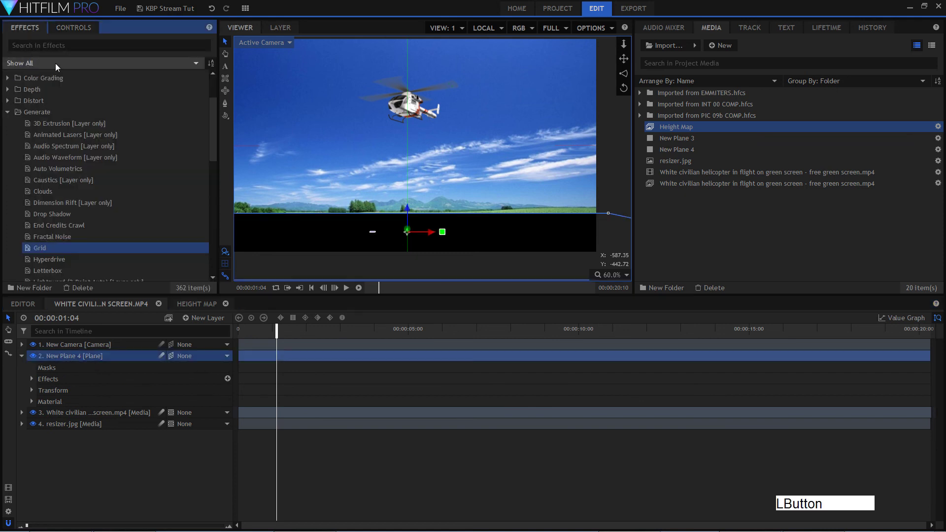
pyautogui.click(81, 179)
pyautogui.moveTo(62, 178); pyautogui.dragTo(81, 359)
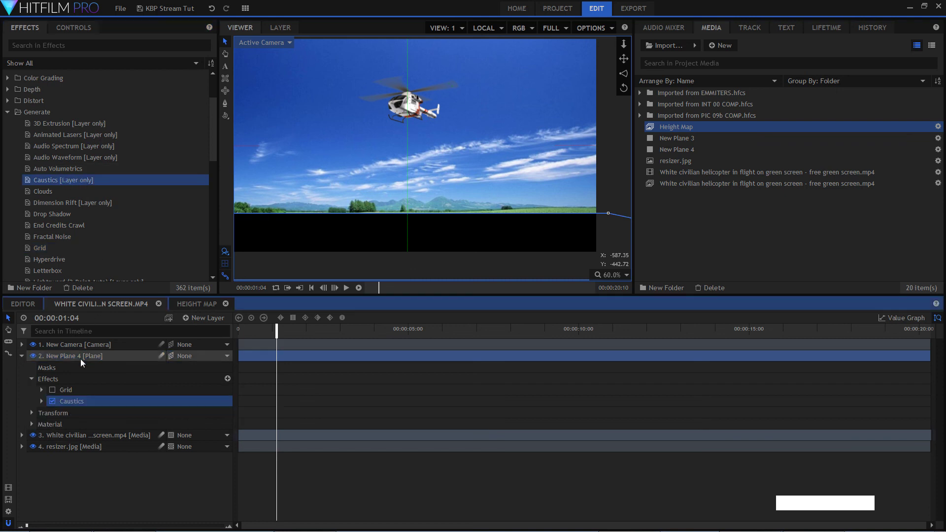
# - Check which layers the Caustics Height Map can use on New Plane 4, leaving it at None, and collapse the layer
pyautogui.click(41, 402)
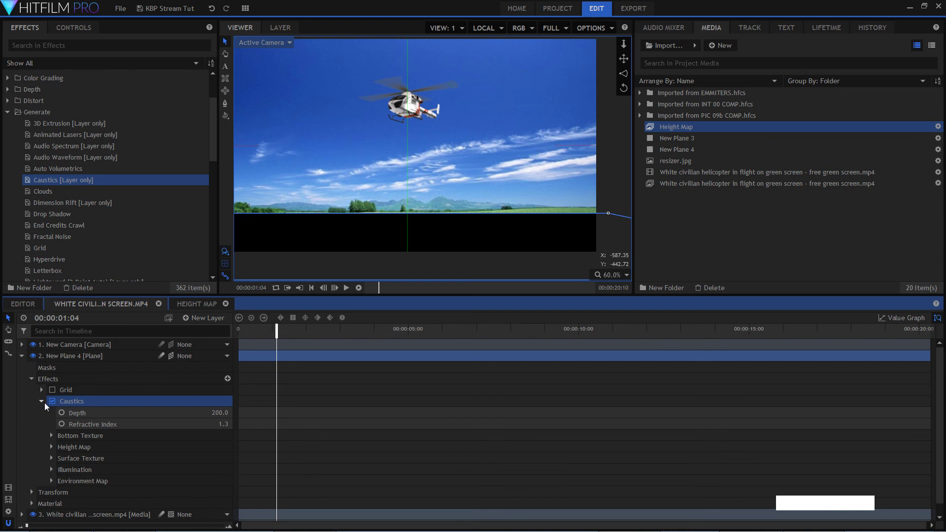
pyautogui.click(51, 449)
pyautogui.scroll(-3, 107, 441)
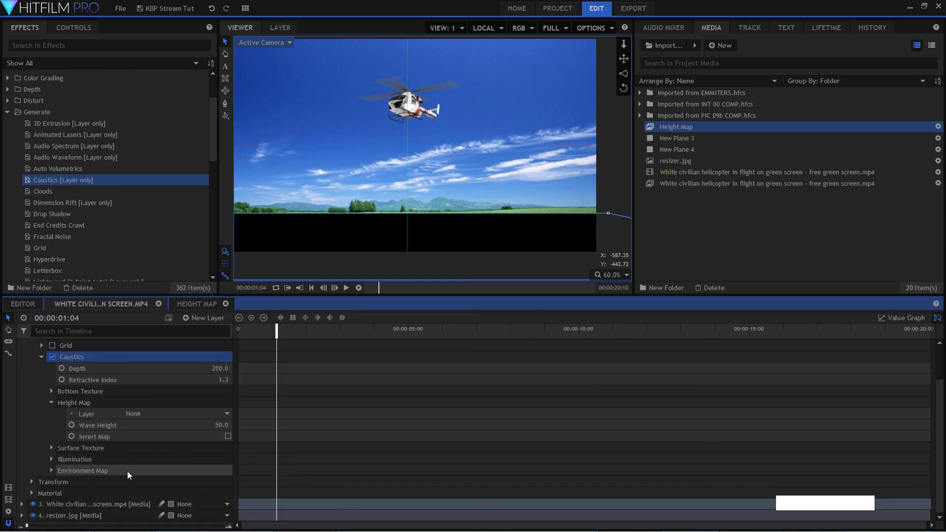
pyautogui.click(188, 414)
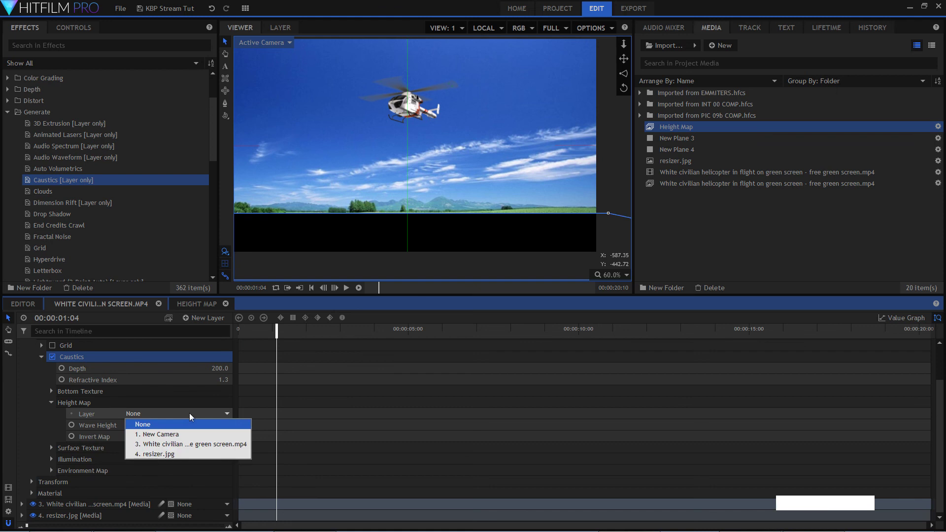
pyautogui.click(187, 426)
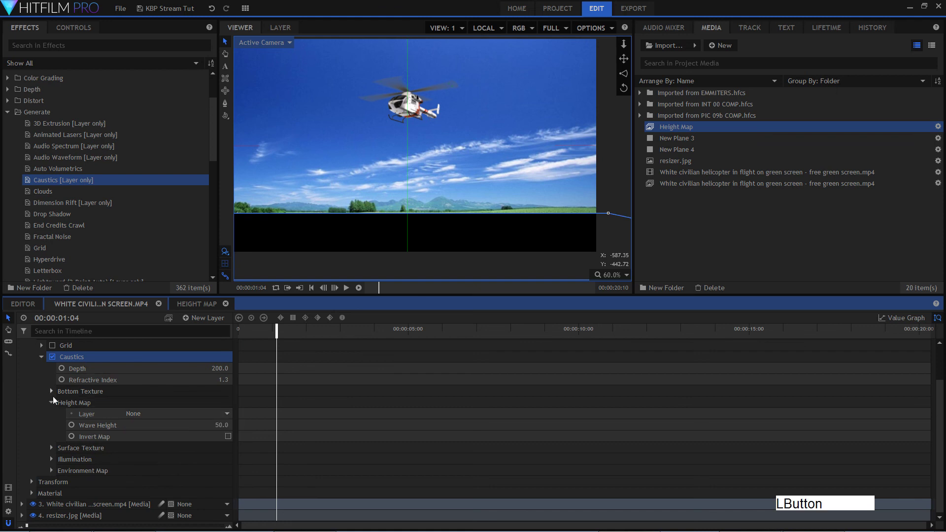
pyautogui.scroll(3, 36, 404)
pyautogui.click(21, 356)
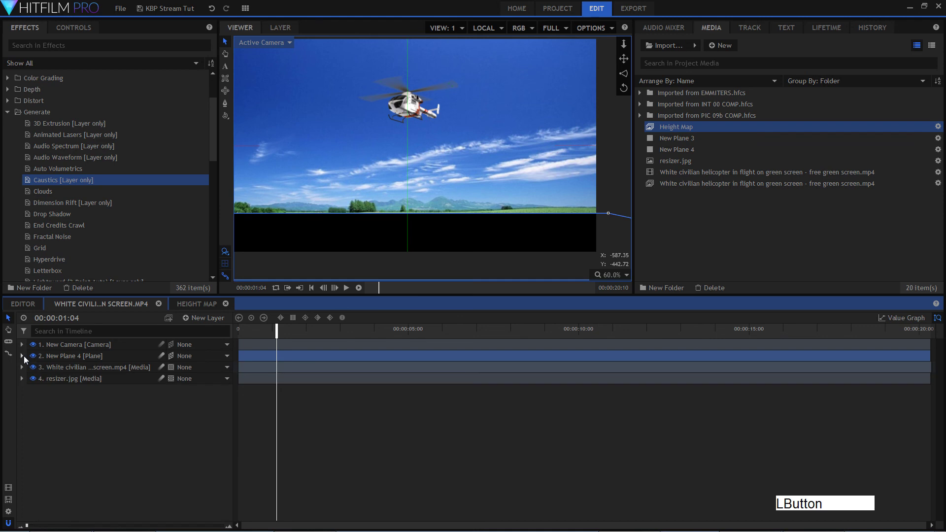
pyautogui.click(156, 494)
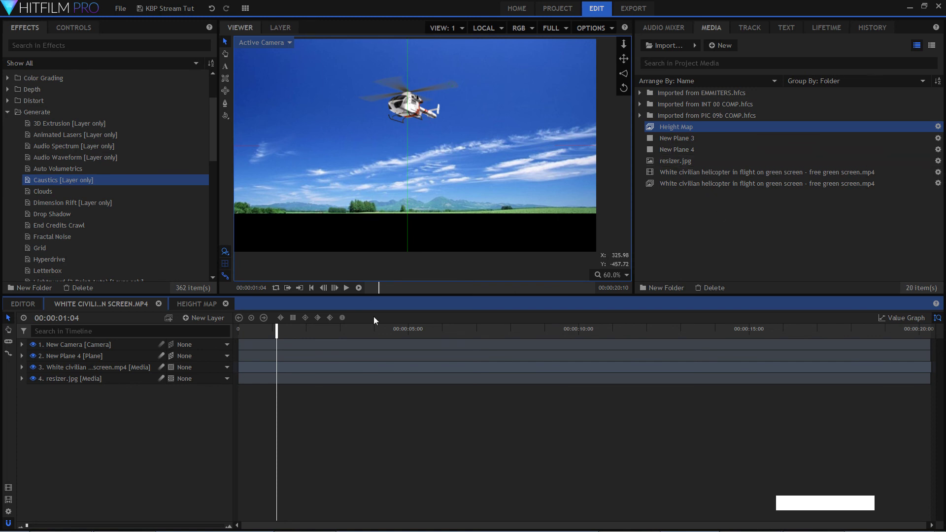
# - Add the Height Map composite as the lowest layer and preview it alone with all layers above it hidden
pyautogui.moveTo(697, 128); pyautogui.dragTo(148, 399)
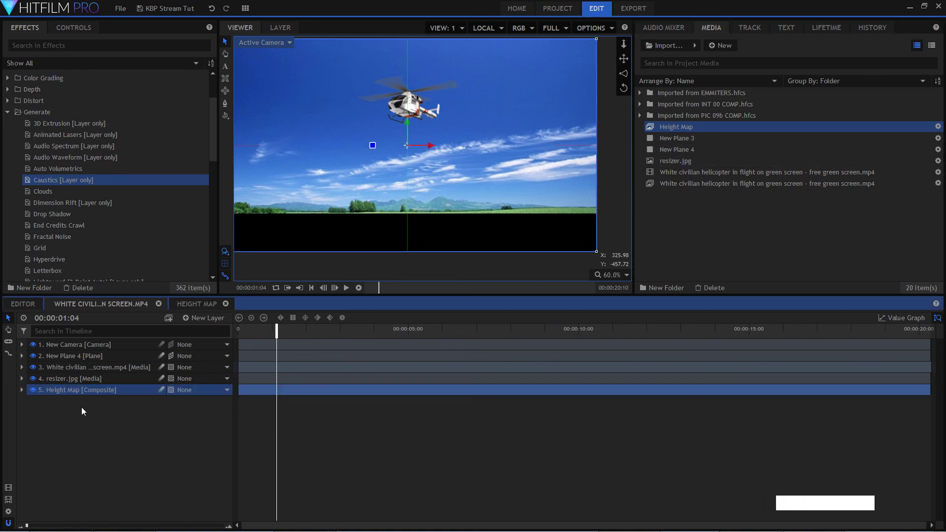
pyautogui.click(33, 378)
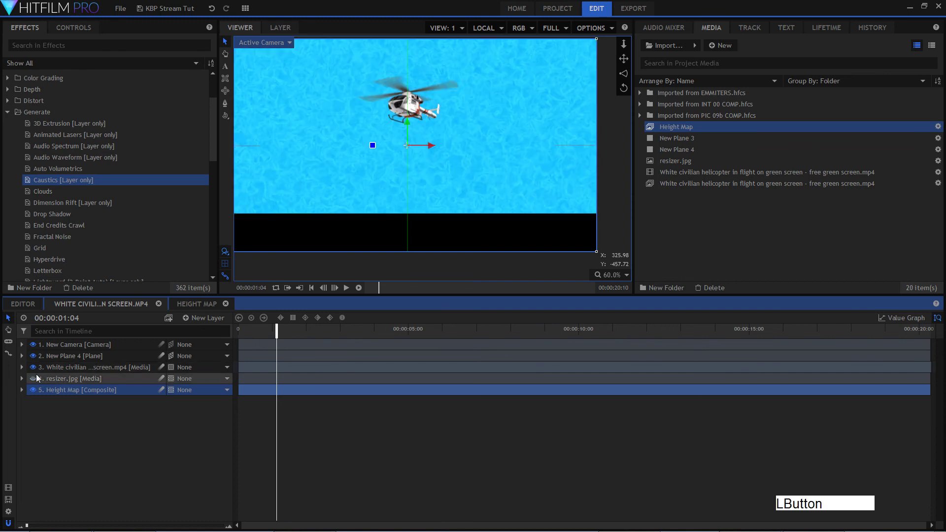
pyautogui.click(33, 367)
pyautogui.click(36, 356)
pyautogui.click(33, 345)
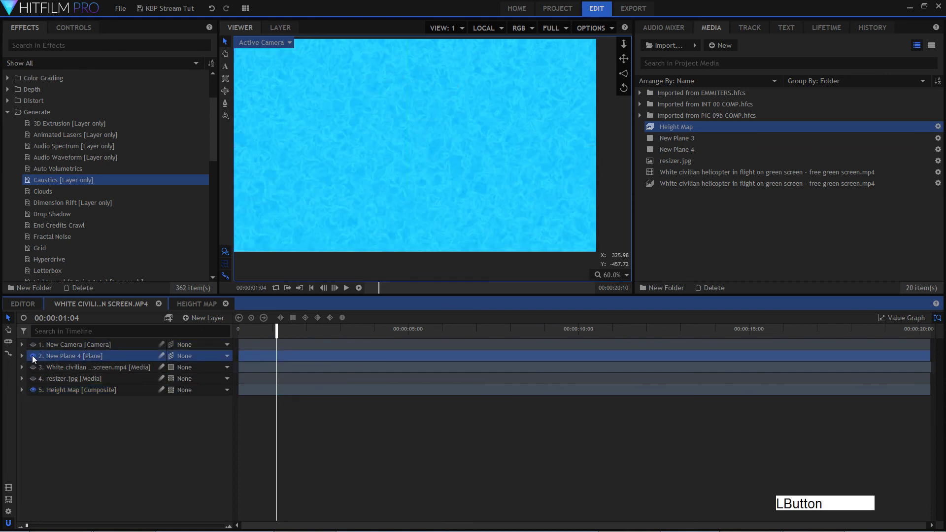
pyautogui.press('space')
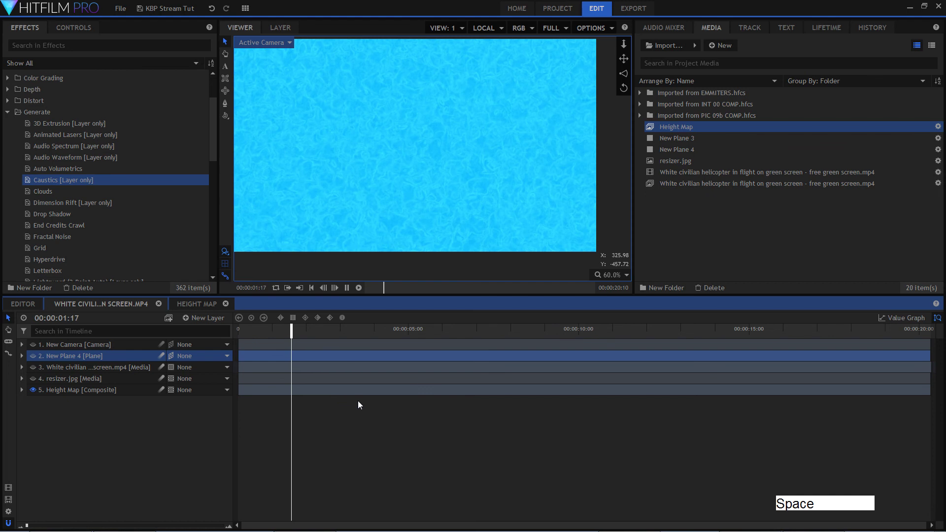
pyautogui.click(611, 274)
pyautogui.click(625, 391)
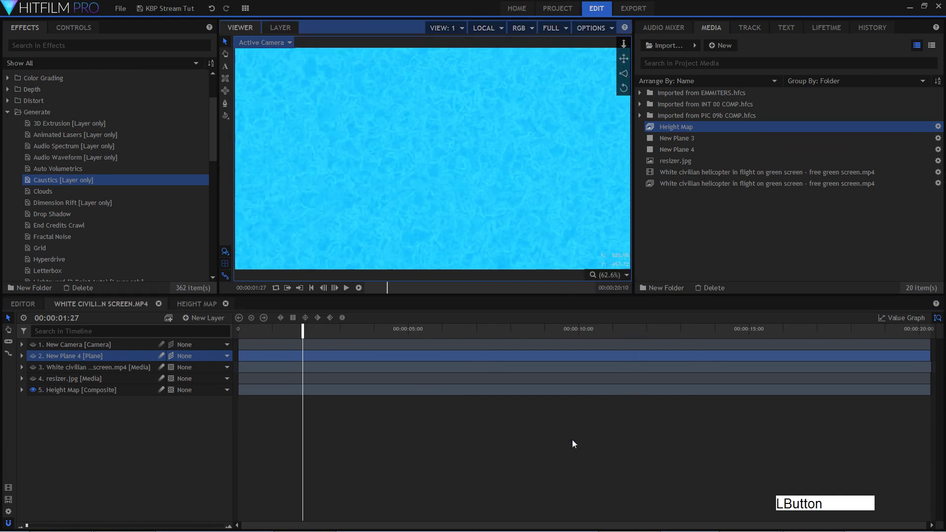
# - Hide the Height Map layer and show the resizer.jpg, helicopter, plane and camera layers again
pyautogui.click(33, 390)
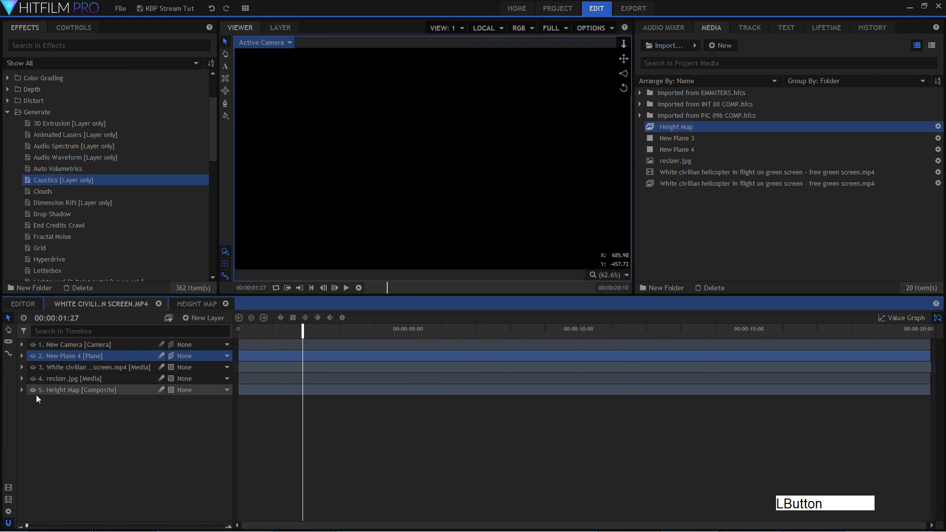
pyautogui.click(32, 379)
pyautogui.click(33, 367)
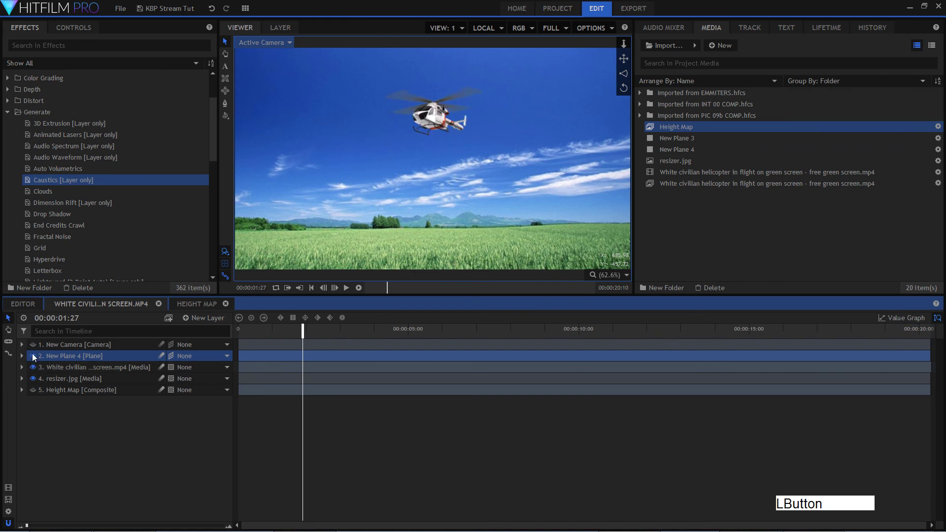
pyautogui.click(33, 356)
pyautogui.click(33, 345)
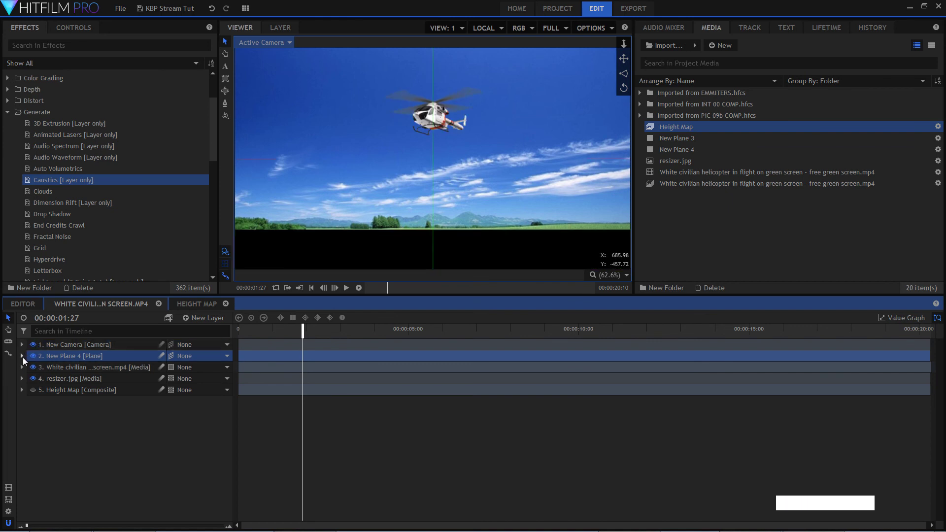
# - Rename the New Plane 4 layer to Water
pyautogui.click(21, 355)
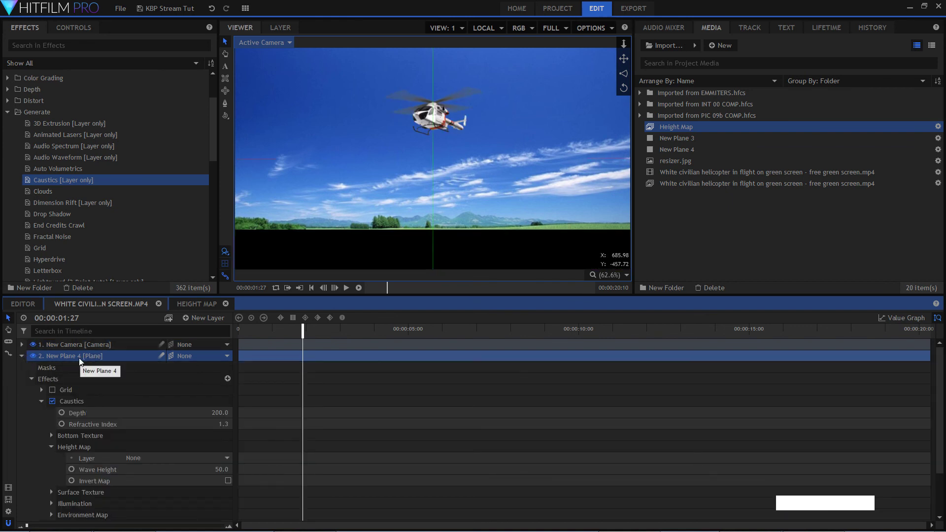
pyautogui.press('F2')
pyautogui.write('Water')
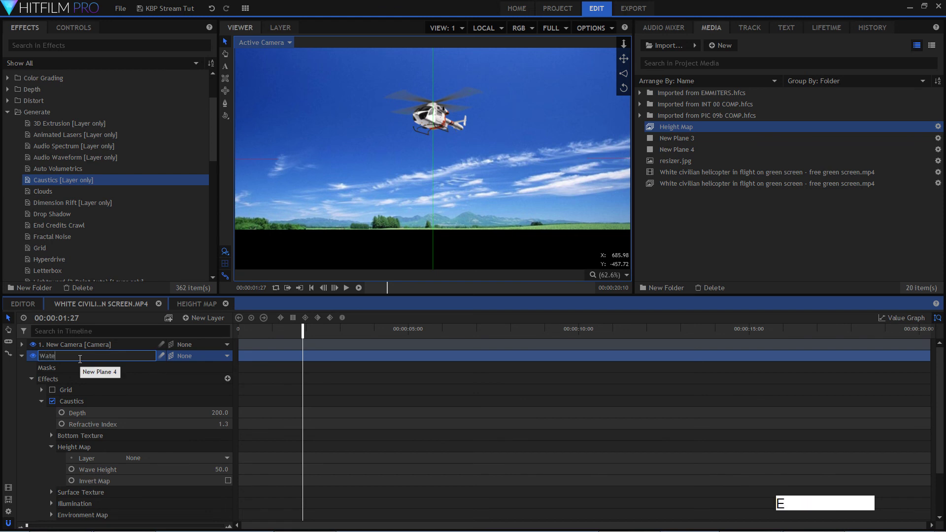
pyautogui.press('Return')
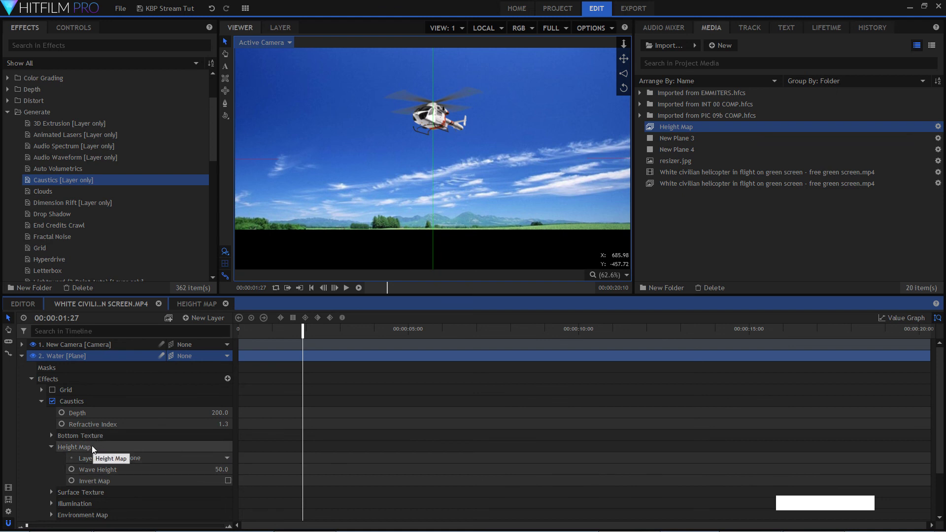
# - Set the Height Map layer of the Water plane's Caustics effect to 5. Height Map
pyautogui.click(219, 459)
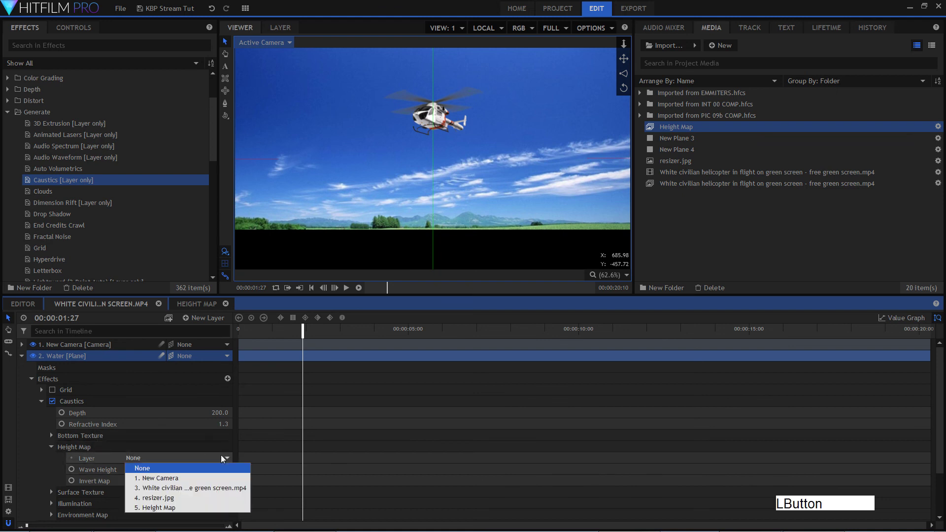
pyautogui.click(183, 508)
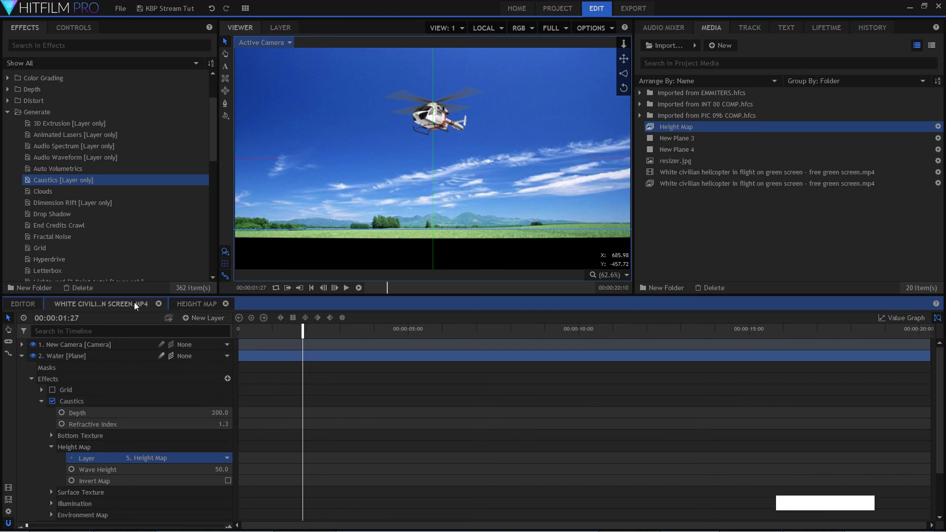
pyautogui.click(186, 305)
pyautogui.click(147, 301)
pyautogui.scroll(-3, 149, 414)
pyautogui.scroll(3, 153, 411)
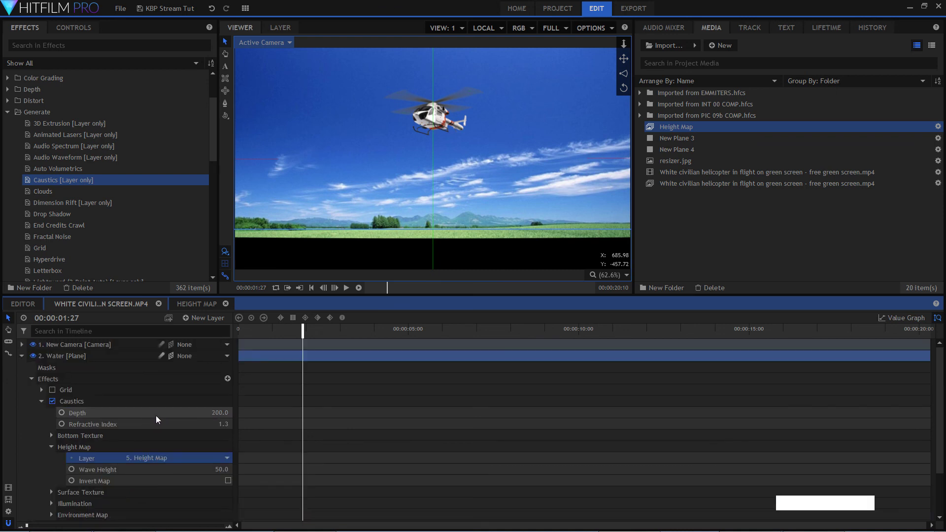
# - Expand the Caustics effect's Environment Map settings on the Water plane and review them
pyautogui.scroll(-3, 155, 419)
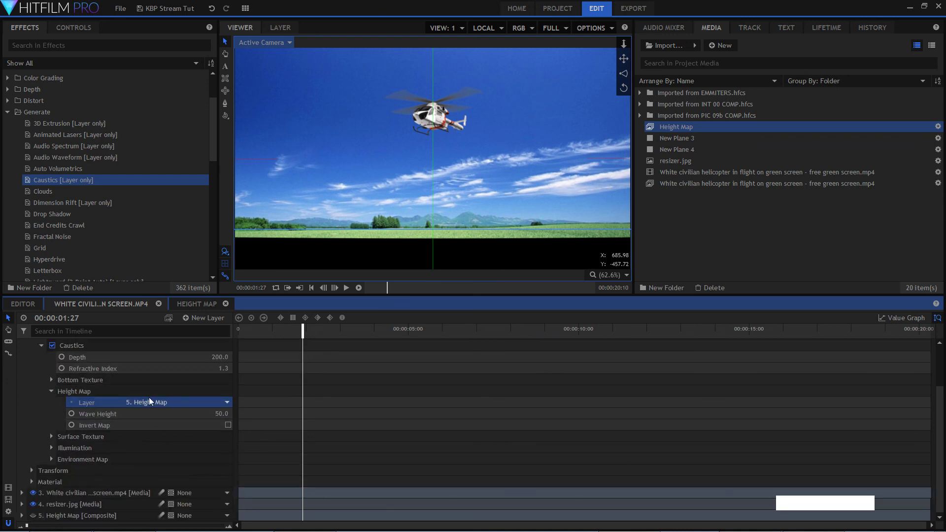
pyautogui.click(52, 459)
pyautogui.scroll(-3, 193, 409)
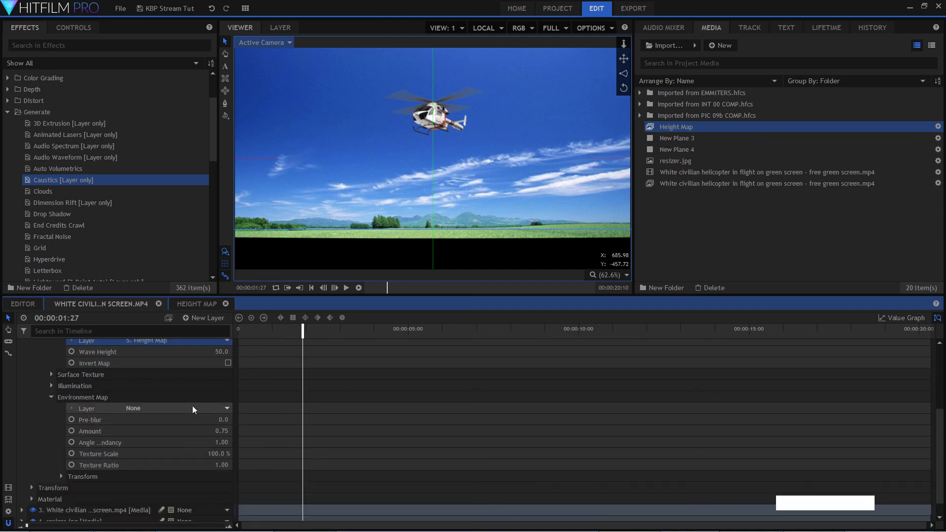
pyautogui.scroll(3, 207, 394)
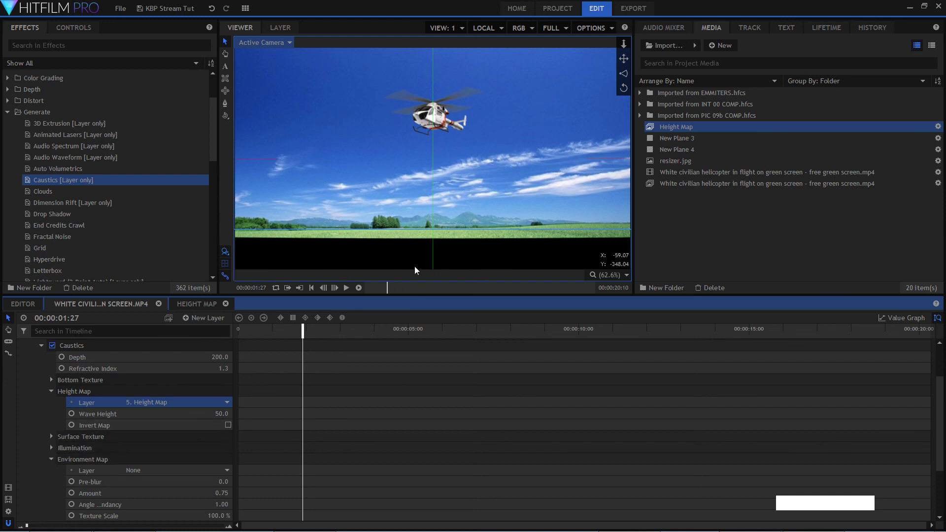
# - Set the Environment Map layer of the Water plane's Caustics effect to 4. resizer.jpg
pyautogui.scroll(-3, 143, 434)
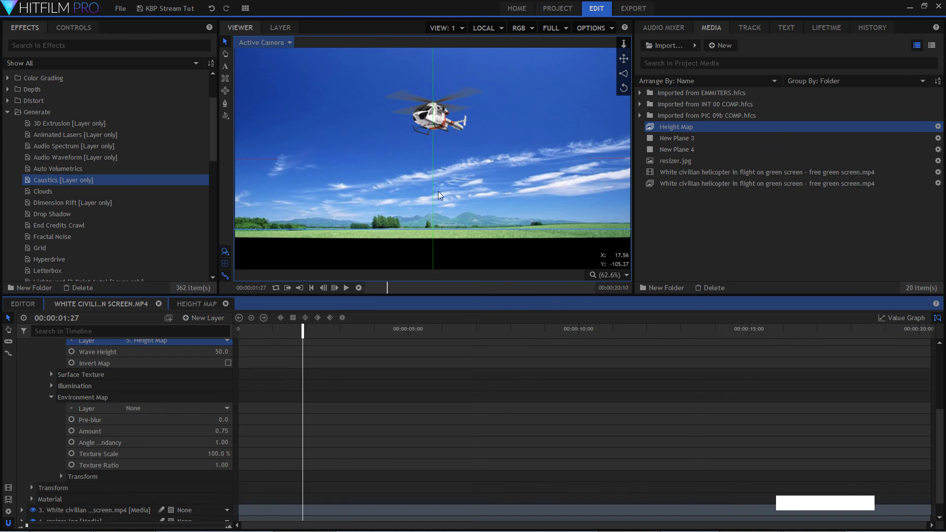
pyautogui.click(194, 408)
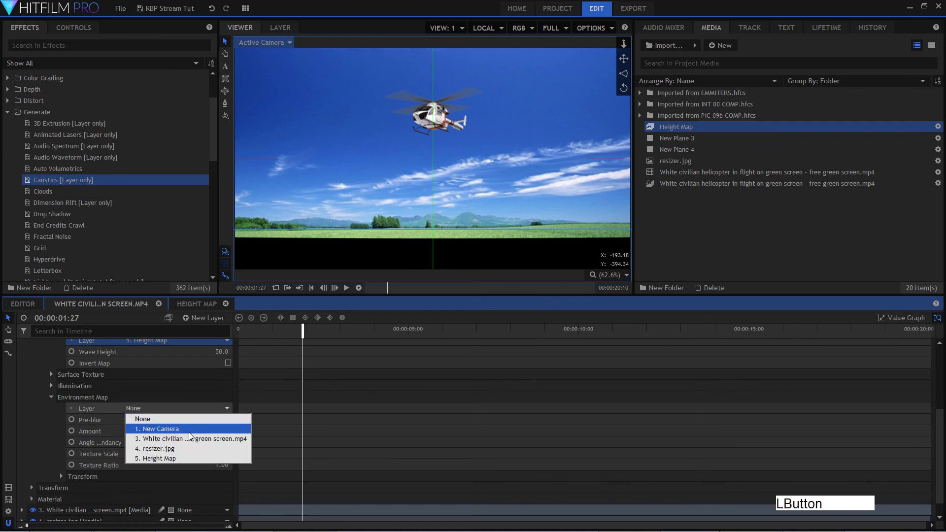
pyautogui.click(171, 449)
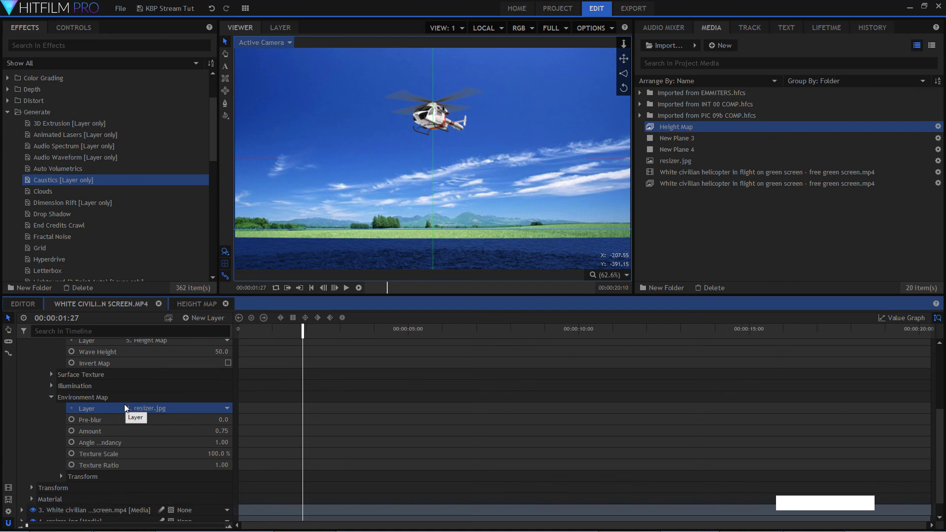
pyautogui.click(177, 413)
pyautogui.click(177, 414)
# - Set the Caustics effect's Depth to 0.0 and its Refractive Index to 1.00
pyautogui.scroll(5, 162, 469)
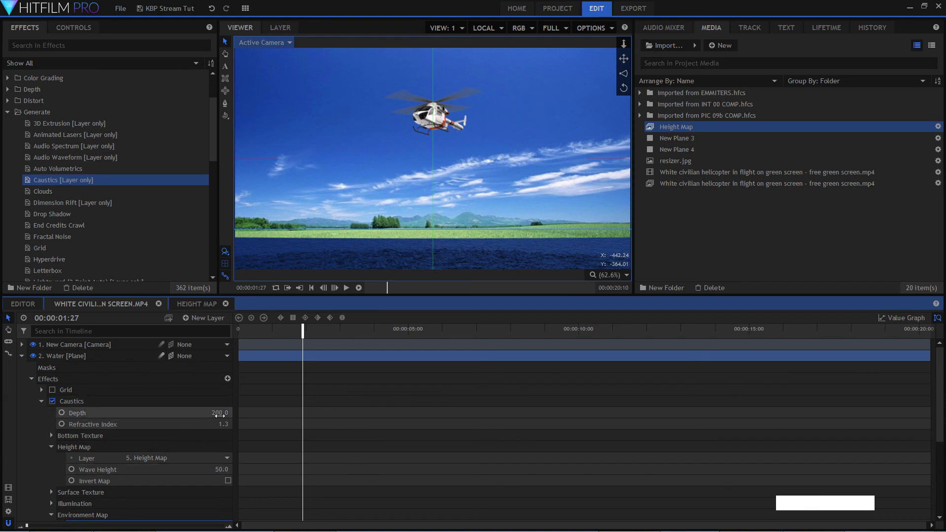
pyautogui.click(219, 417)
pyautogui.moveTo(219, 412); pyautogui.dragTo(148, 413)
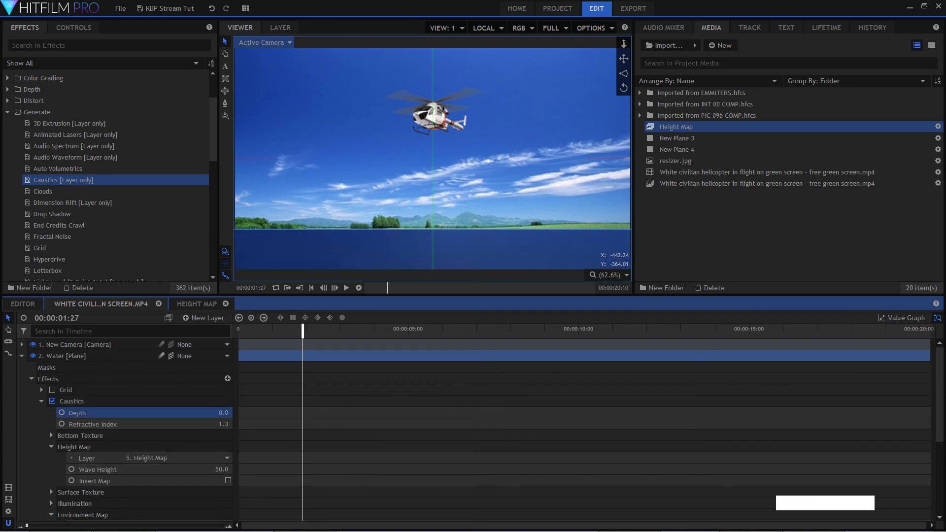
pyautogui.moveTo(222, 424); pyautogui.dragTo(227, 425)
# - Examine the Caustics effect's Bottom Texture group and the Transform rotations of its Environment Map in the timeline
pyautogui.scroll(-3, 165, 439)
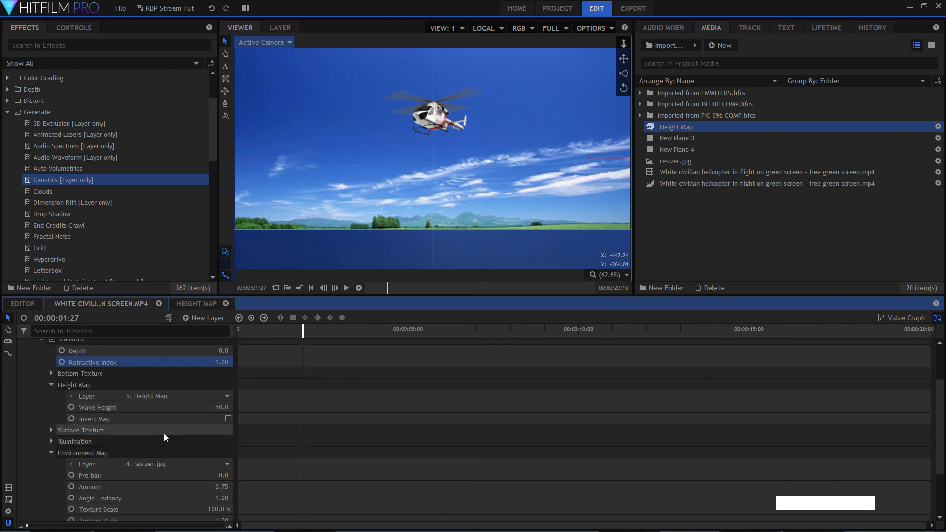
pyautogui.click(51, 374)
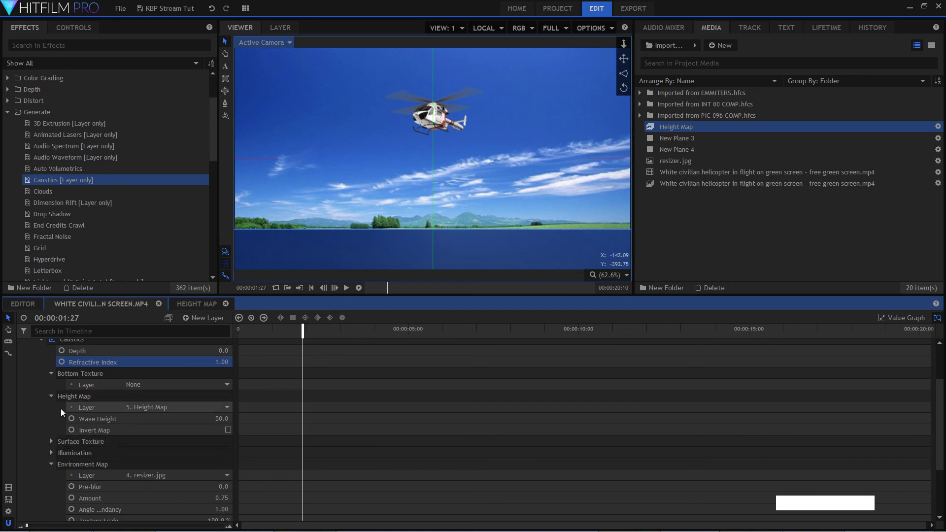
pyautogui.click(51, 374)
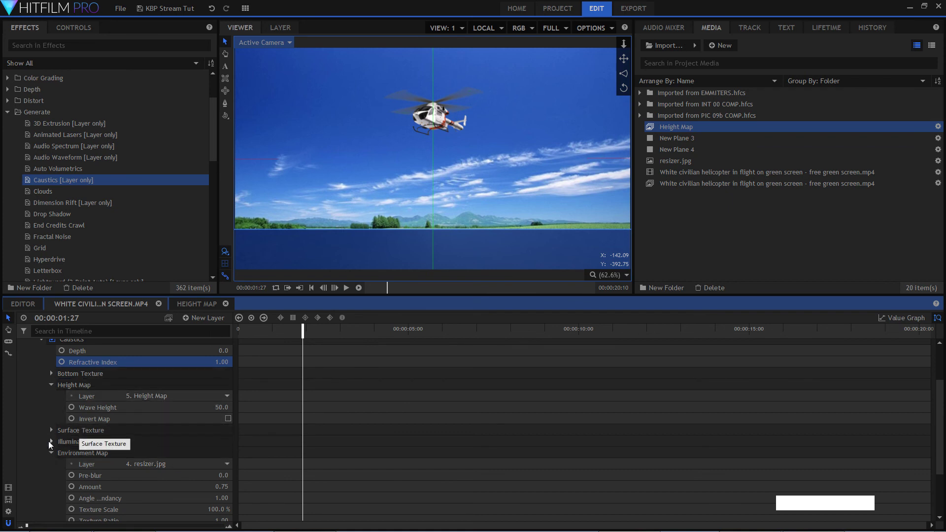
pyautogui.scroll(-3, 161, 482)
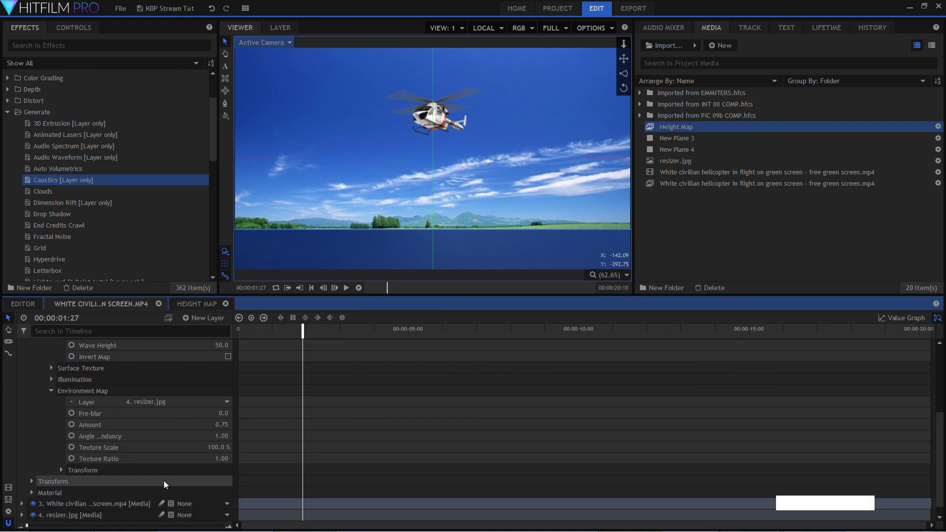
pyautogui.click(62, 472)
pyautogui.scroll(-2, 133, 462)
pyautogui.scroll(3, 132, 459)
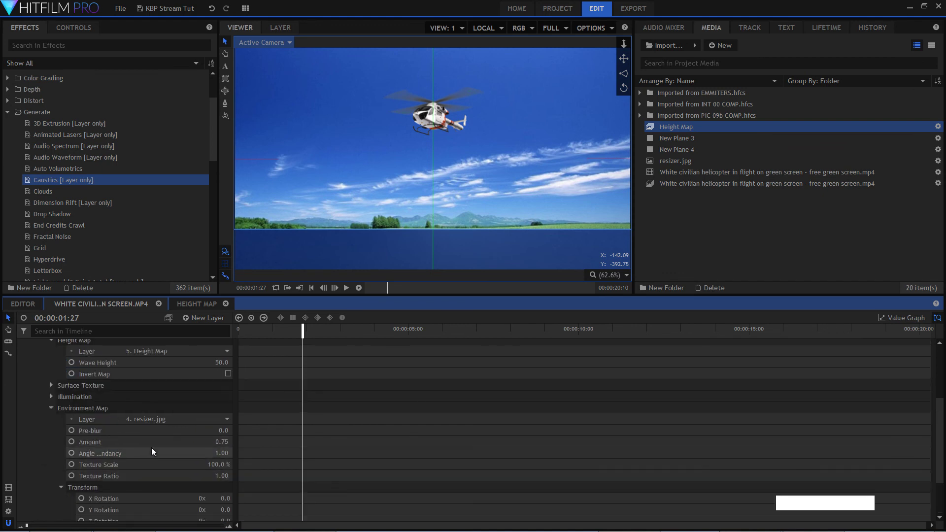
pyautogui.scroll(-3, 143, 458)
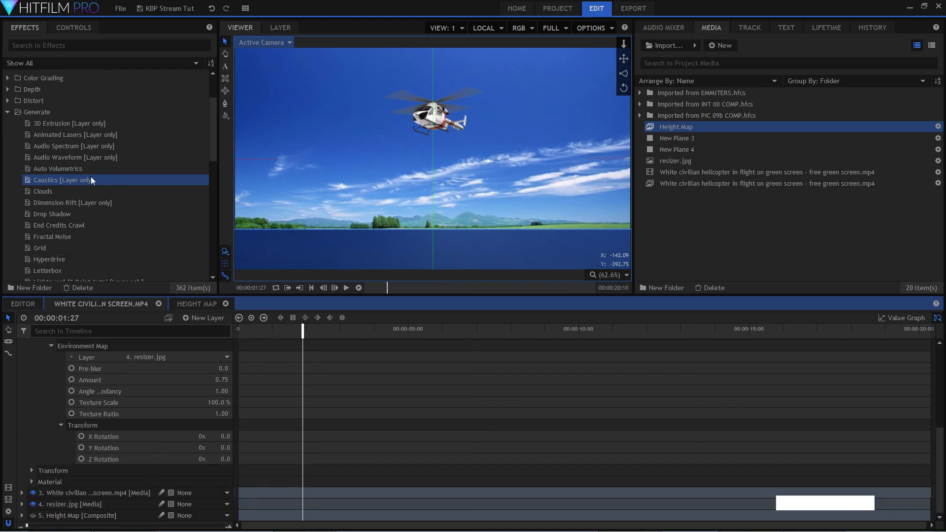
# - Show the Water plane's Caustics controls and review the Bottom Texture, Height Map, Surface Texture and Illumination groups
pyautogui.click(75, 23)
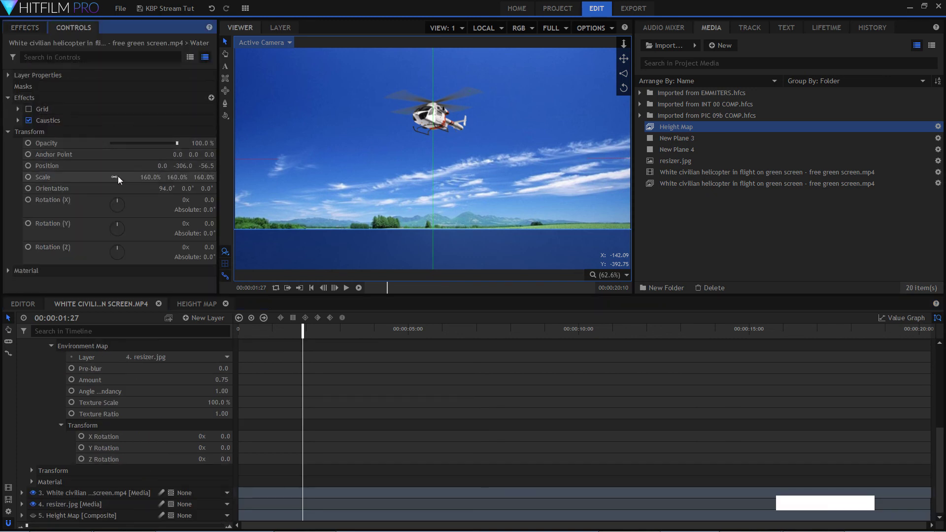
pyautogui.click(54, 124)
pyautogui.click(13, 211)
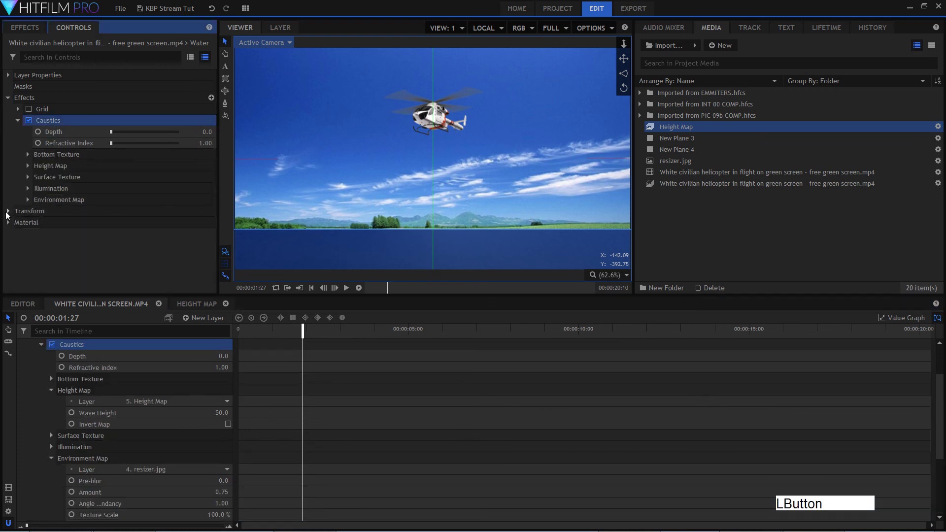
pyautogui.click(29, 155)
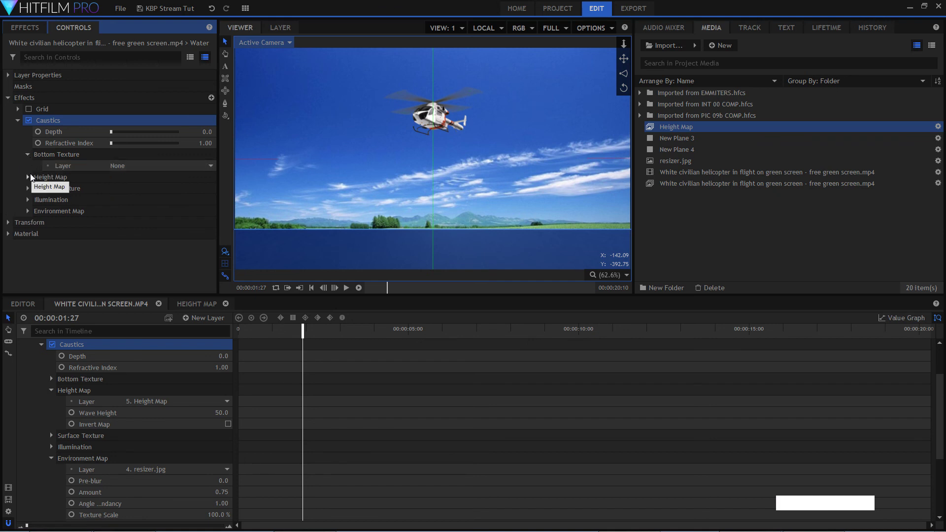
pyautogui.click(29, 176)
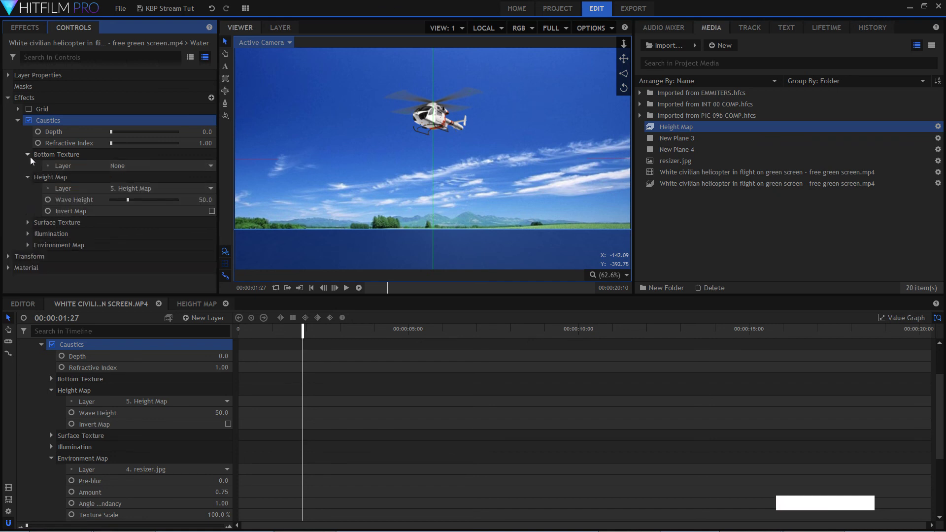
pyautogui.click(30, 155)
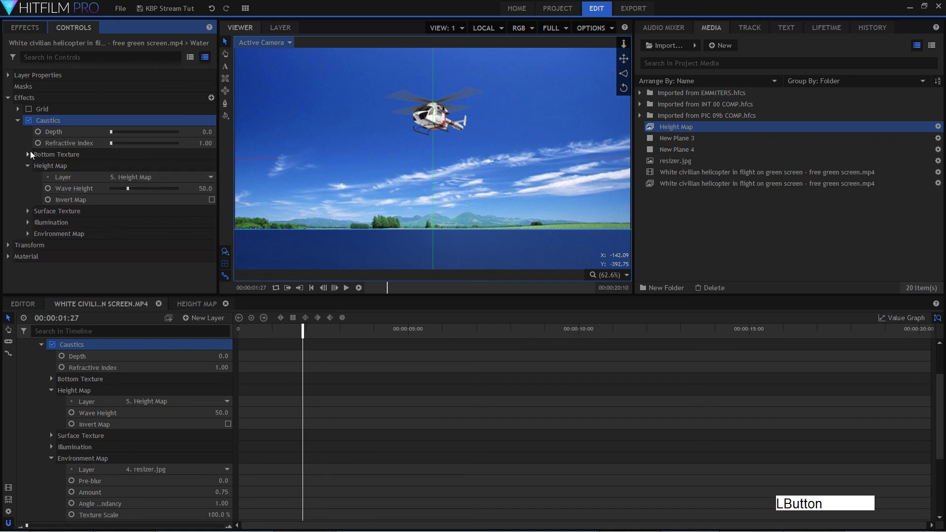
pyautogui.click(28, 214)
pyautogui.click(28, 214)
pyautogui.click(28, 223)
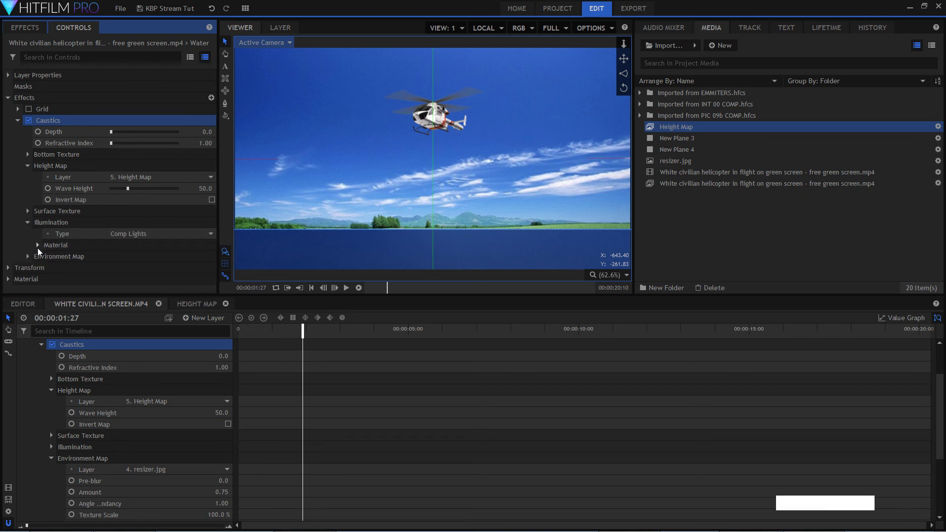
pyautogui.click(38, 245)
pyautogui.click(37, 244)
pyautogui.click(28, 225)
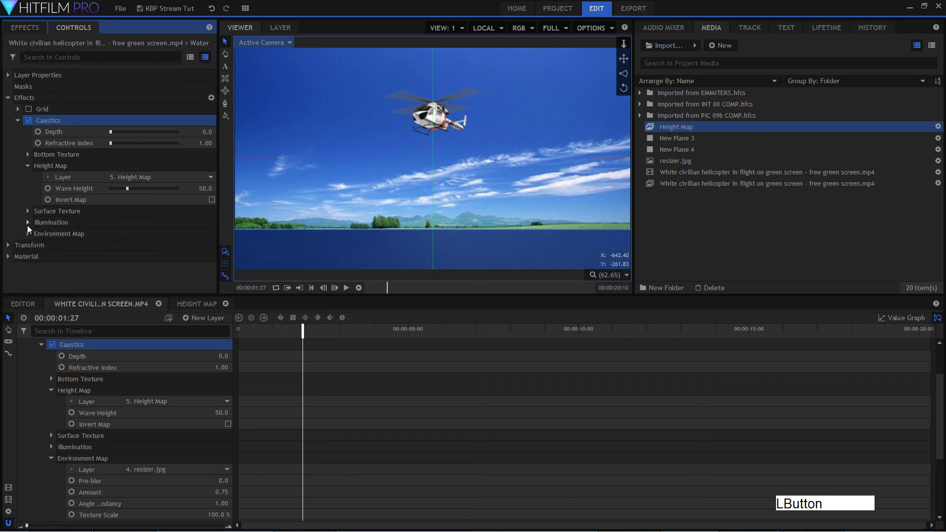
# - Expand the Caustics Environment Map controls and set the Texture Scale to 50%
pyautogui.scroll(-2, 155, 189)
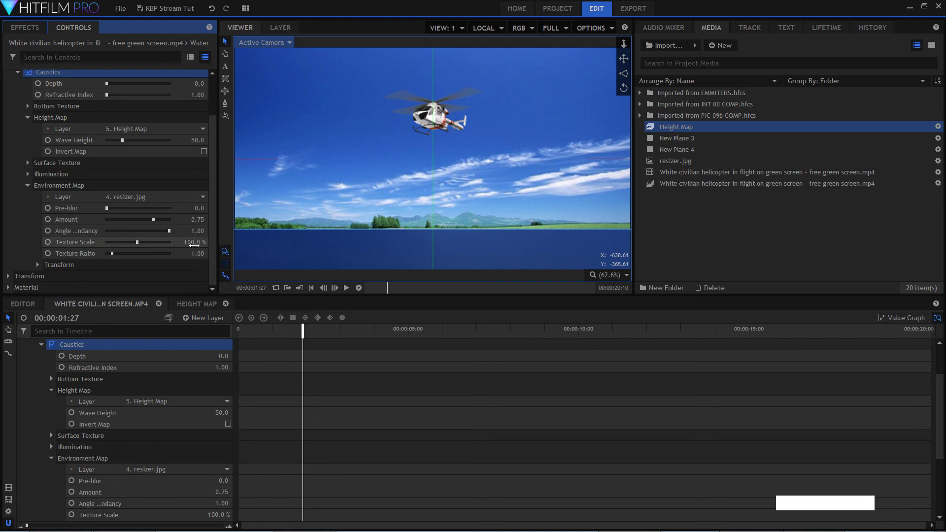
pyautogui.click(195, 243)
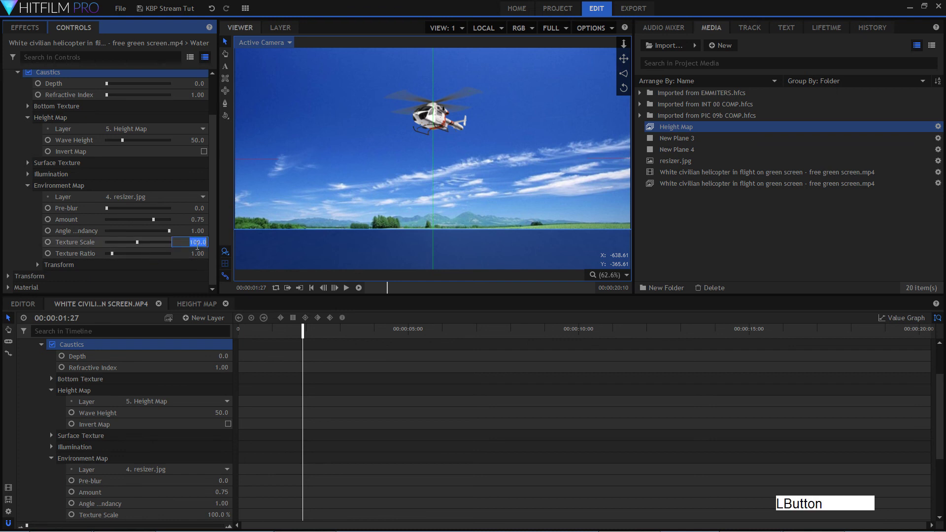
pyautogui.write('50')
pyautogui.press('KP_Enter')
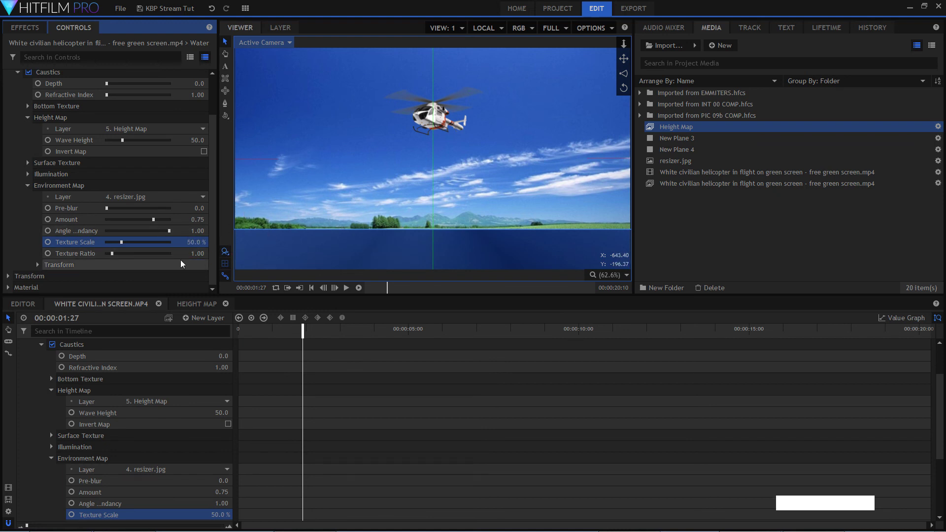
# - Rotate the Environment Map in its Transform settings, with Y Rotation at 180 and X Rotation at -121
pyautogui.click(40, 265)
pyautogui.scroll(-3, 66, 251)
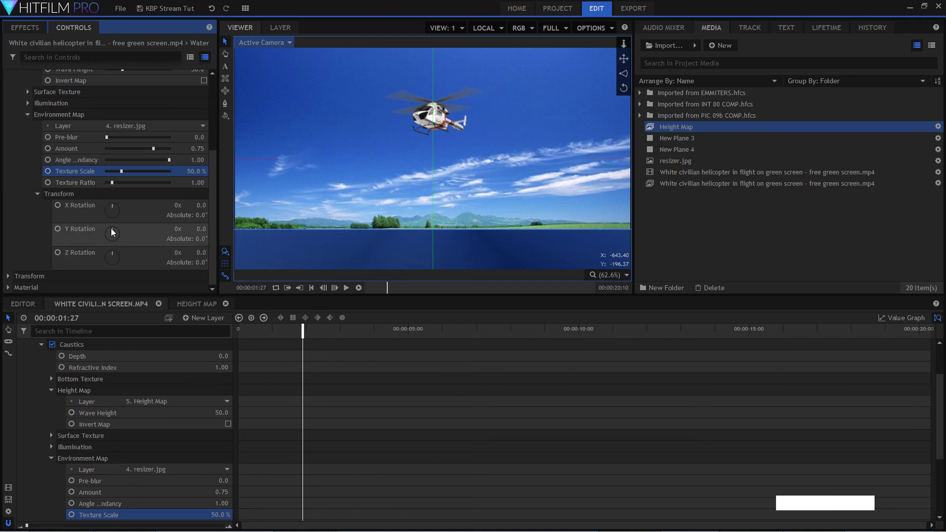
pyautogui.click(206, 229)
pyautogui.write('180')
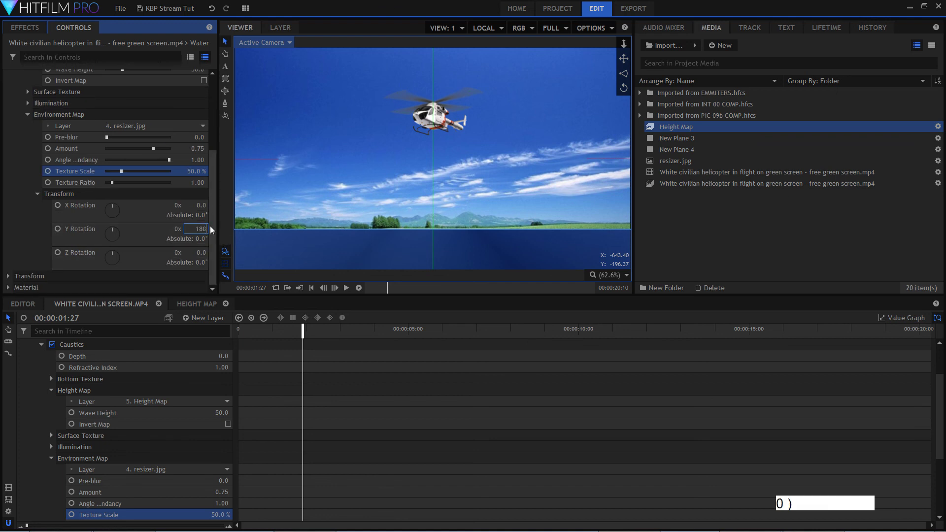
pyautogui.press('Return')
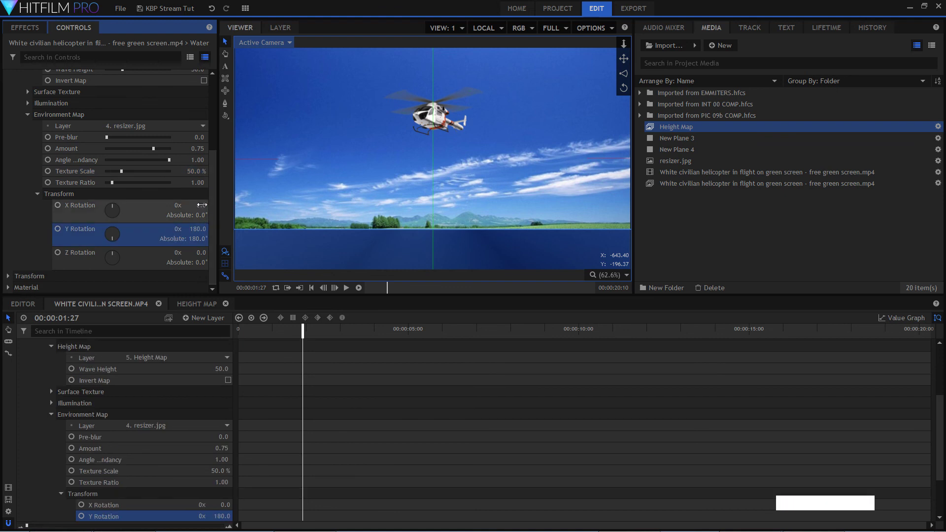
pyautogui.moveTo(113, 206)
pyautogui.mouseDown()
pyautogui.moveTo(122, 218)
pyautogui.moveTo(113, 220)
pyautogui.moveTo(120, 211)
pyautogui.mouseUp()
pyautogui.press('-')
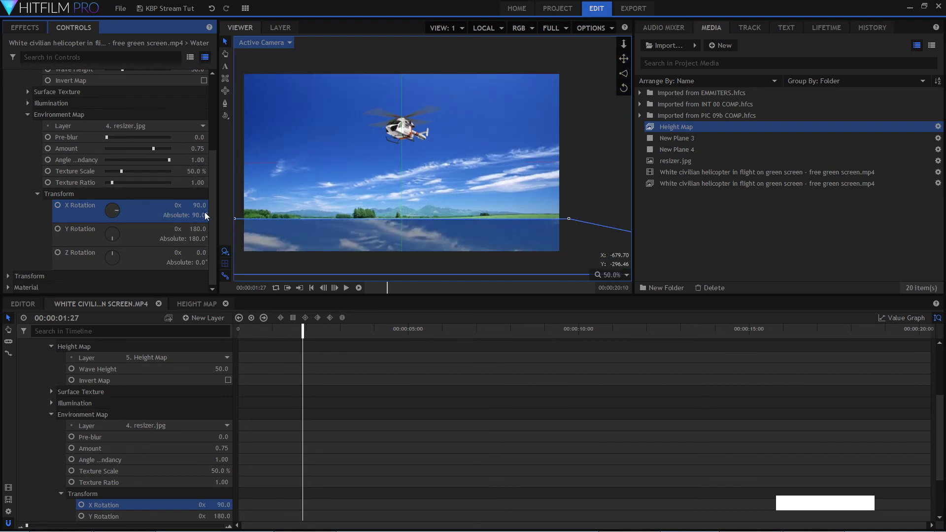
pyautogui.moveTo(196, 208); pyautogui.dragTo(180, 208)
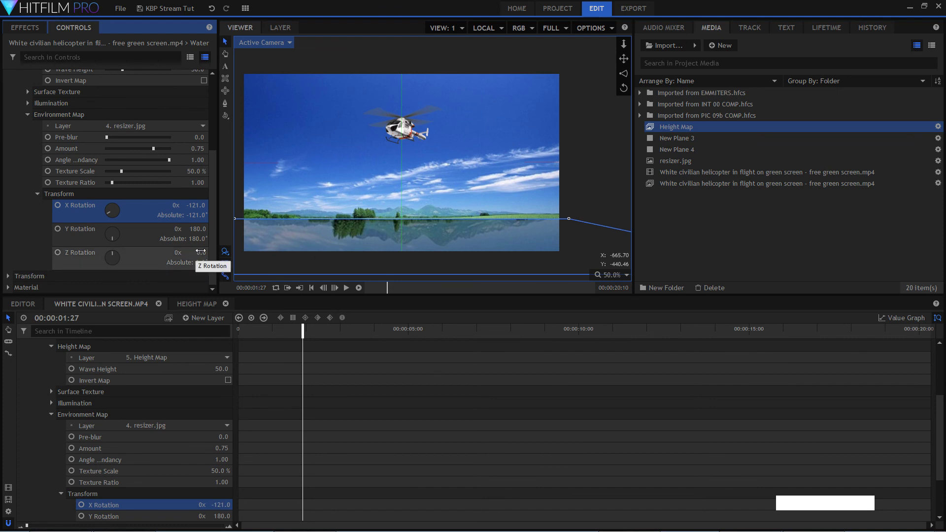
# - Set the Environment Map's Texture Ratio to 0.94 and its Z Rotation to -2.0
pyautogui.click(190, 262)
pyautogui.moveTo(190, 263); pyautogui.dragTo(192, 262)
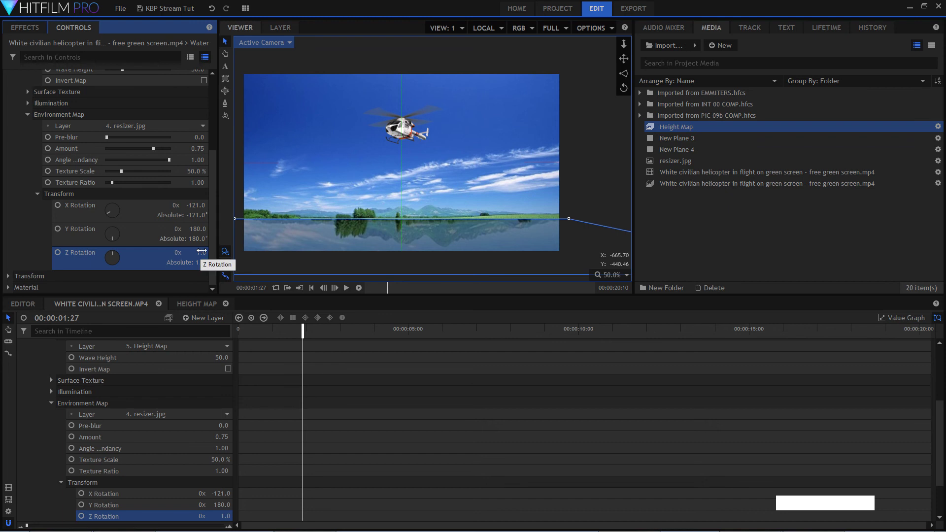
pyautogui.moveTo(197, 205); pyautogui.dragTo(195, 183)
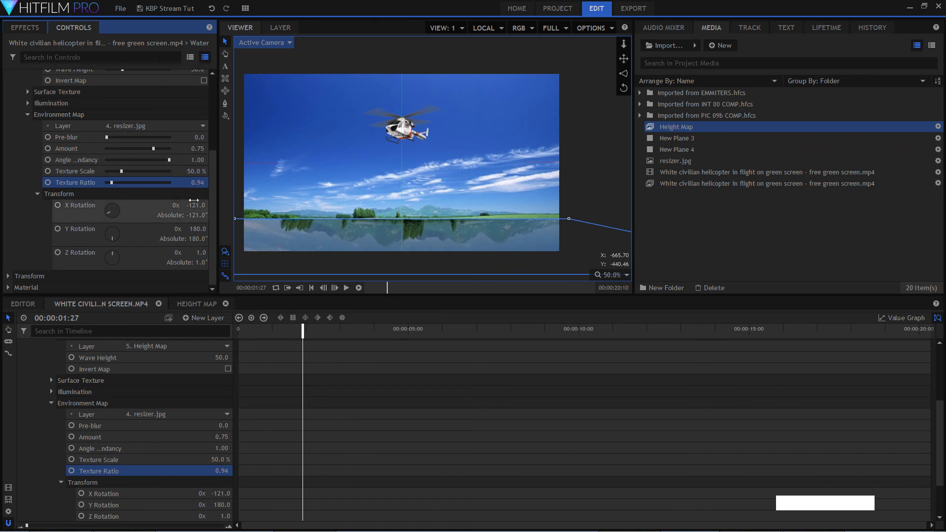
pyautogui.click(199, 205)
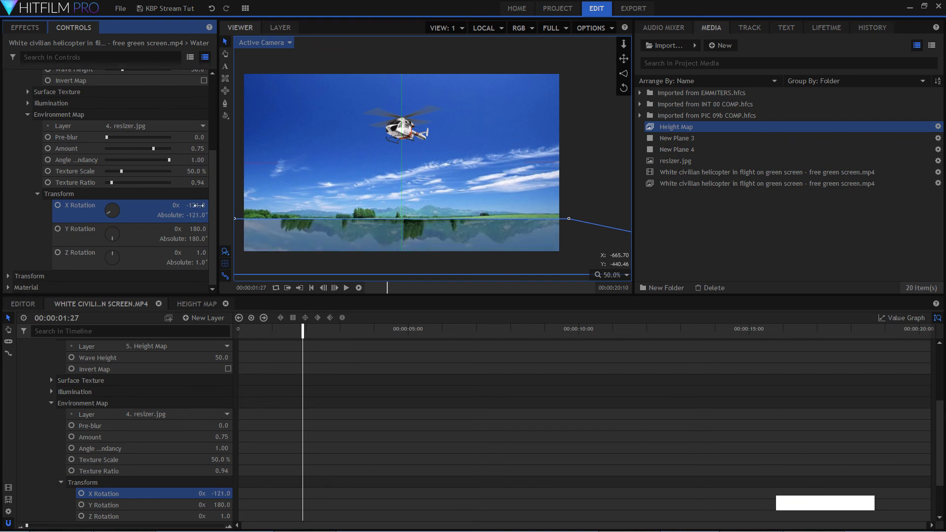
pyautogui.moveTo(201, 252); pyautogui.dragTo(199, 252)
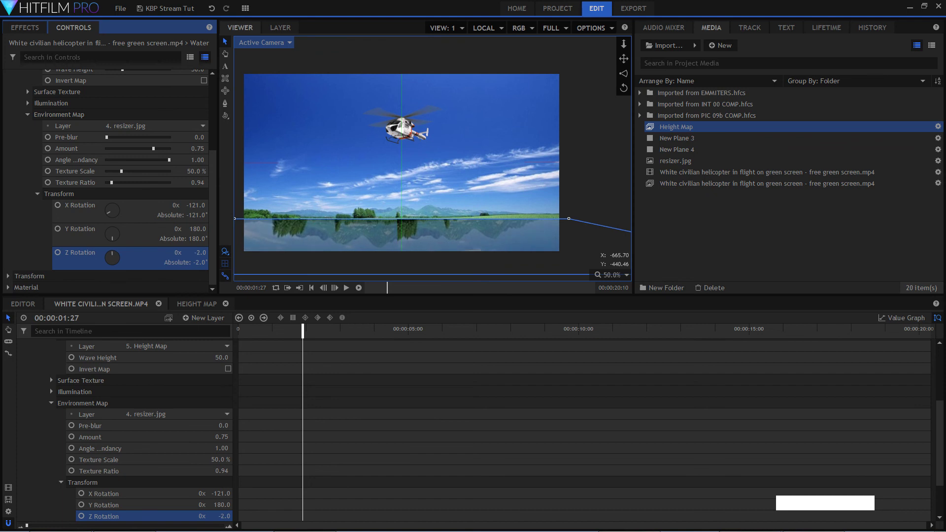
# - Set the Environment Map's Y Rotation to 194 and its Texture Ratio to 0.59
pyautogui.click(200, 218)
pyautogui.moveTo(195, 206); pyautogui.dragTo(195, 206)
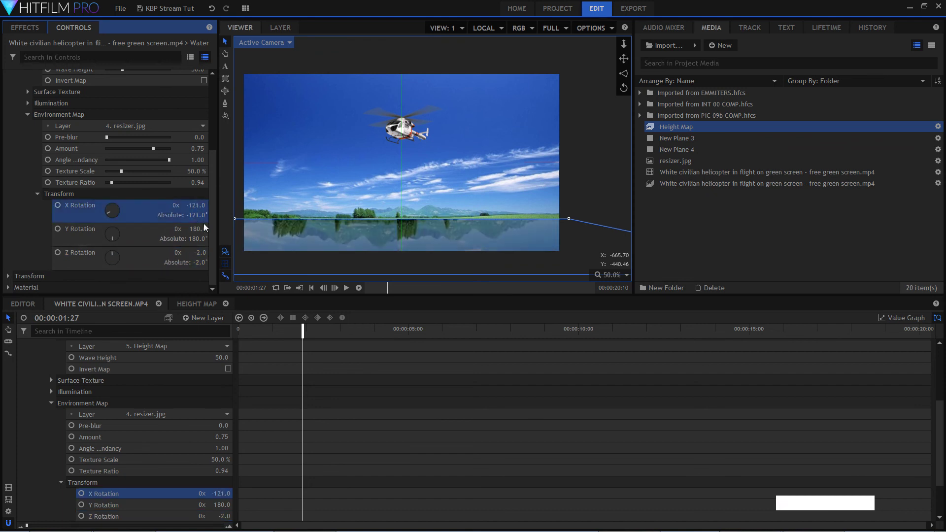
pyautogui.moveTo(199, 230); pyautogui.dragTo(206, 230)
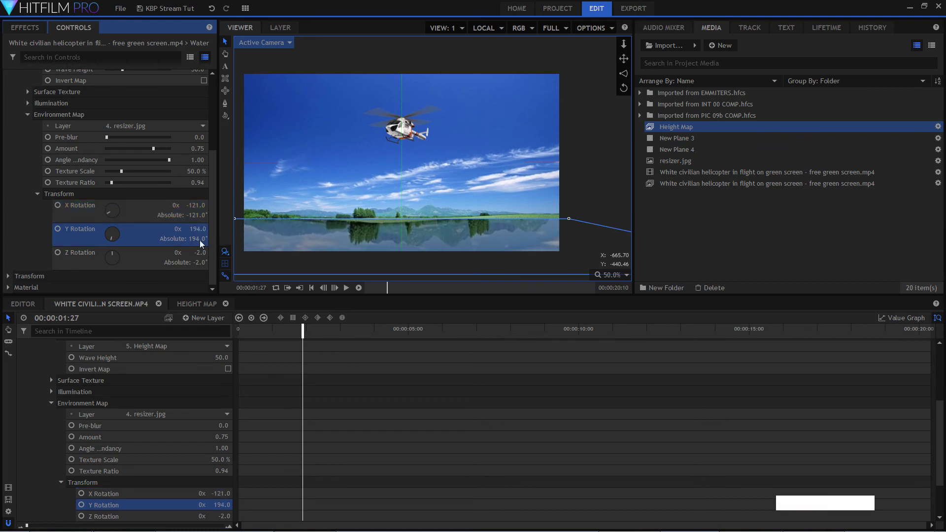
pyautogui.moveTo(198, 182); pyautogui.dragTo(191, 183)
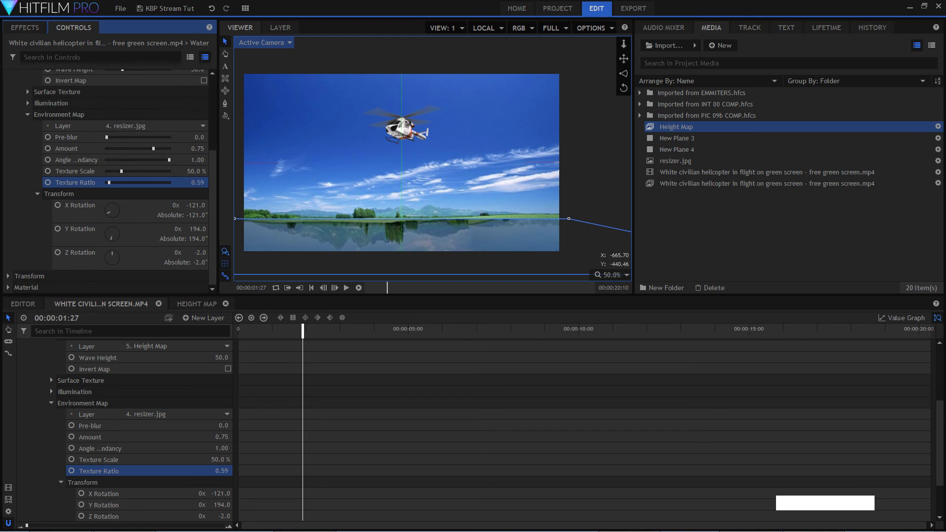
# - Set the Environment Map's Texture Scale to 100%
pyautogui.click(195, 171)
pyautogui.write('12')
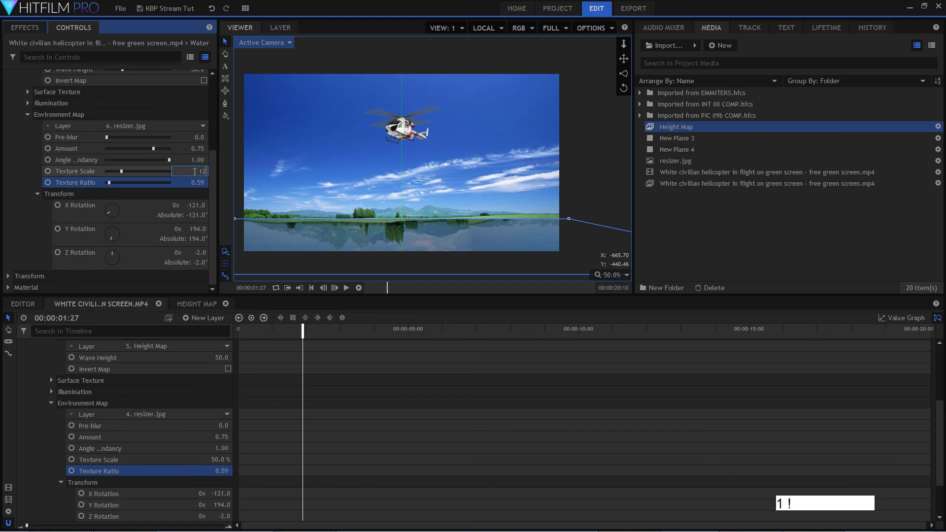
pyautogui.press('BackSpace')
pyautogui.write('00')
pyautogui.press('Return')
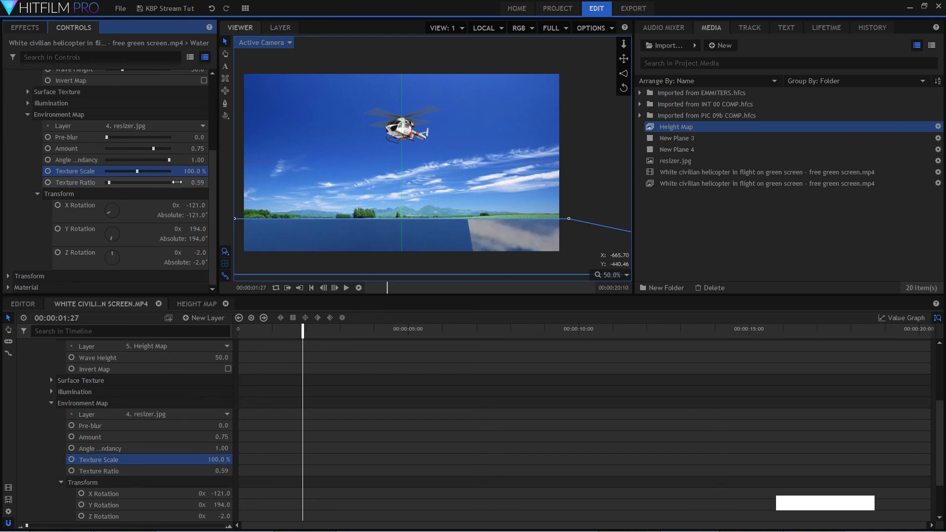
# - Try the Environment Map's Texture Ratio at 5.00, and lower it back to 0.59
pyautogui.click(199, 182)
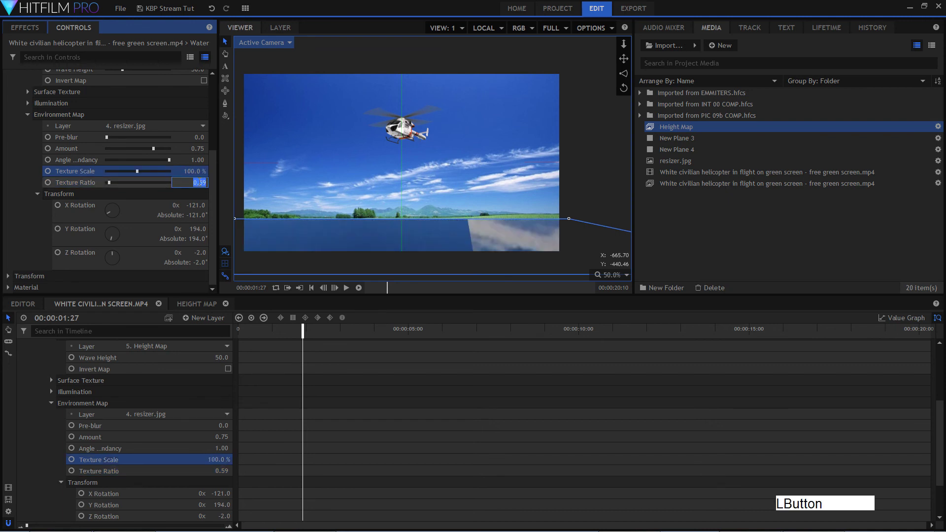
pyautogui.write('5')
pyautogui.press('Return')
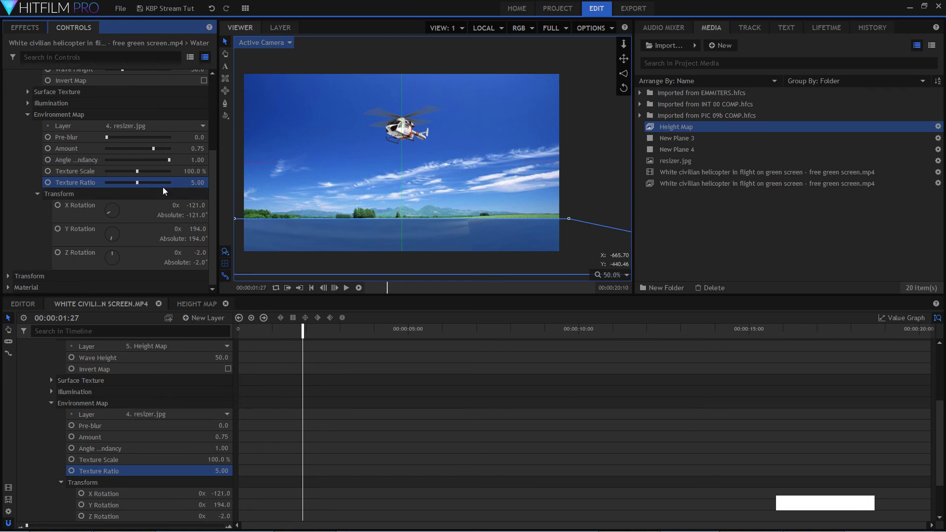
pyautogui.click(204, 183)
pyautogui.click(141, 195)
pyautogui.moveTo(137, 183); pyautogui.dragTo(108, 184)
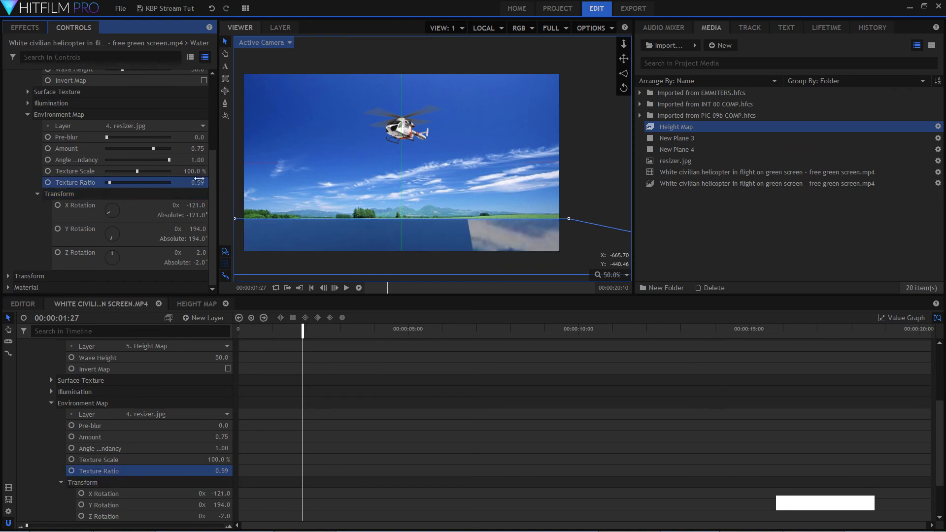
# - Set the Environment Map's Texture Ratio to 0.5
pyautogui.click(200, 181)
pyautogui.write('.5')
pyautogui.press('Return')
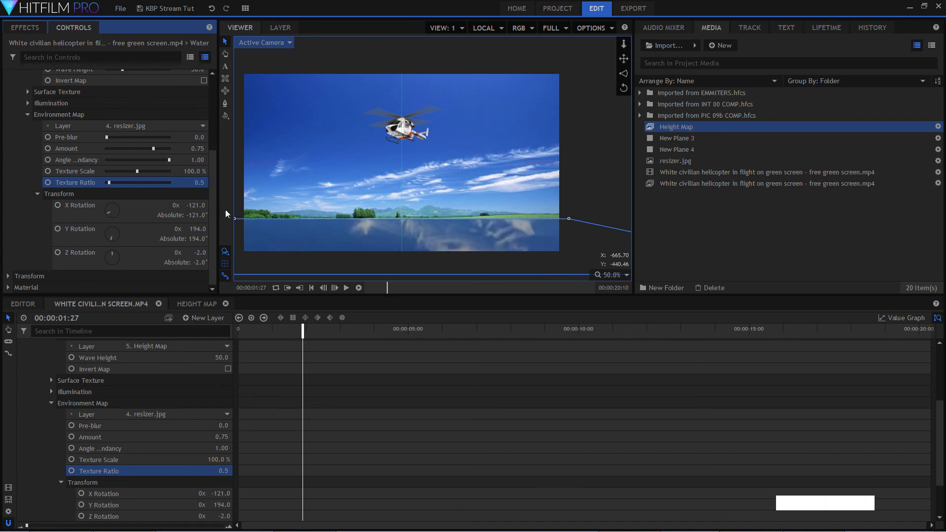
# - Try the Environment Map's Y Rotation at 160, and settle on 180
pyautogui.click(201, 223)
pyautogui.write('160')
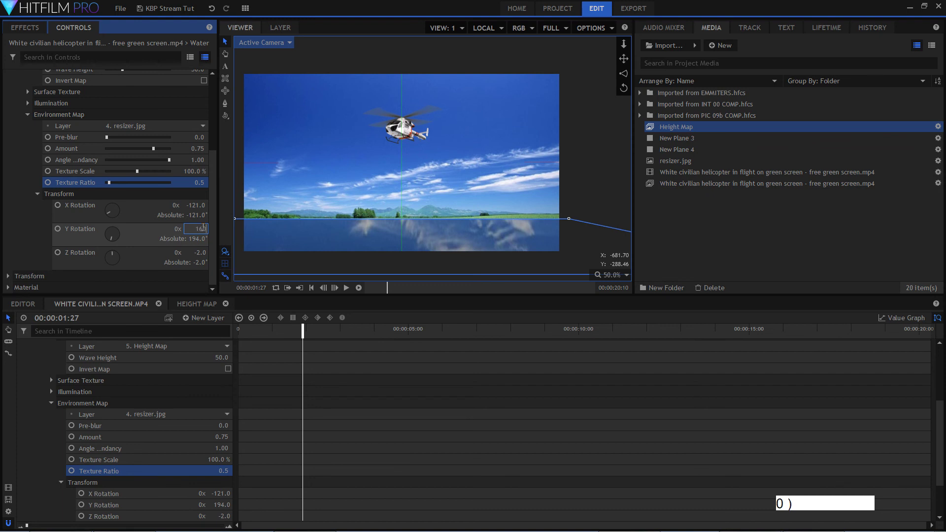
pyautogui.press('KP_Enter')
pyautogui.click(201, 228)
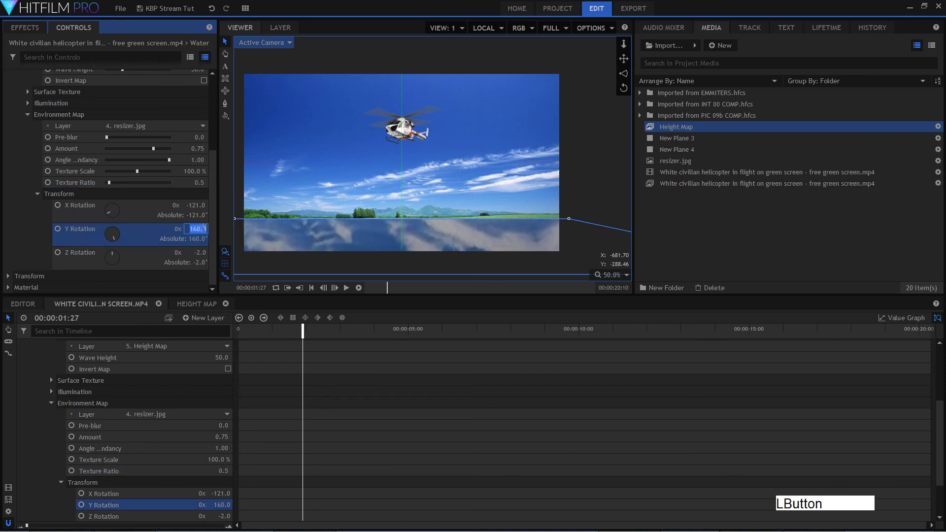
pyautogui.write('180')
pyautogui.press('KP_Enter')
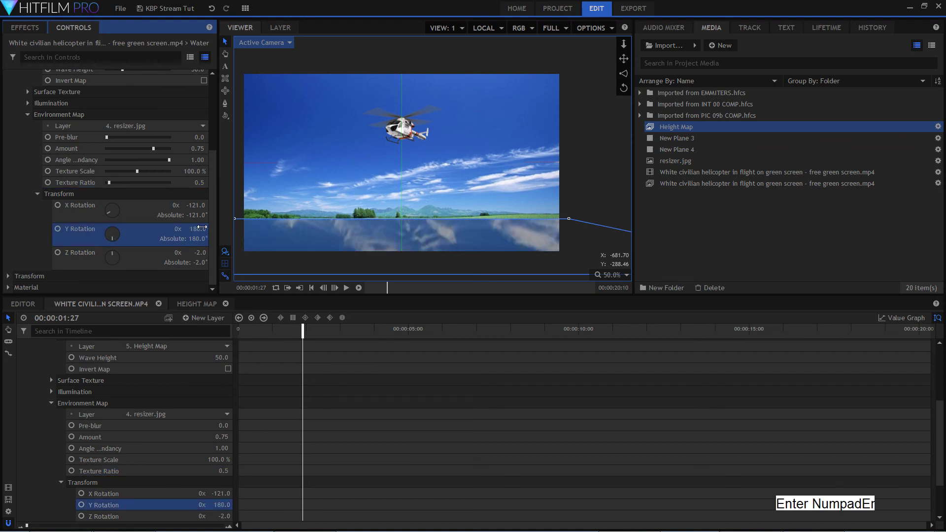
# - Set the Environment Map's X Rotation to -144 and its Z Rotation to 0 to align the reflection with the shoreline
pyautogui.moveTo(201, 205); pyautogui.dragTo(188, 205)
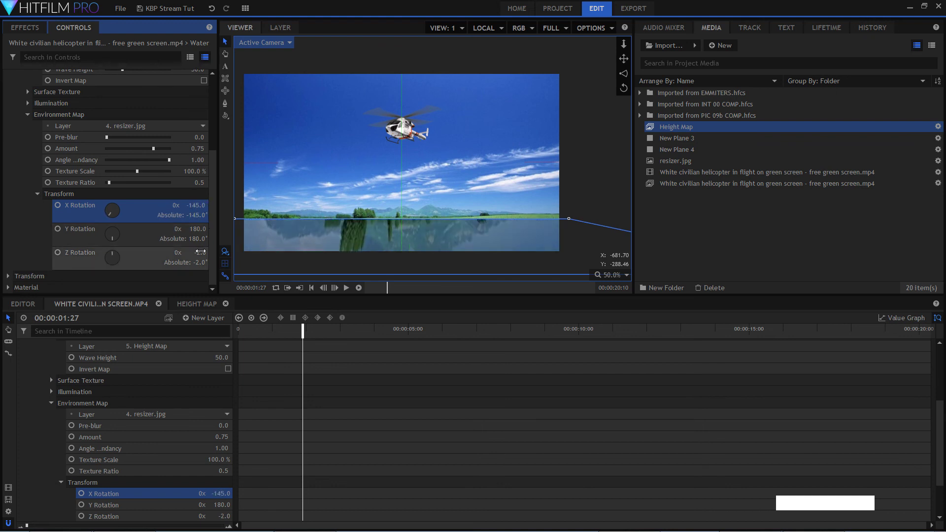
pyautogui.click(201, 252)
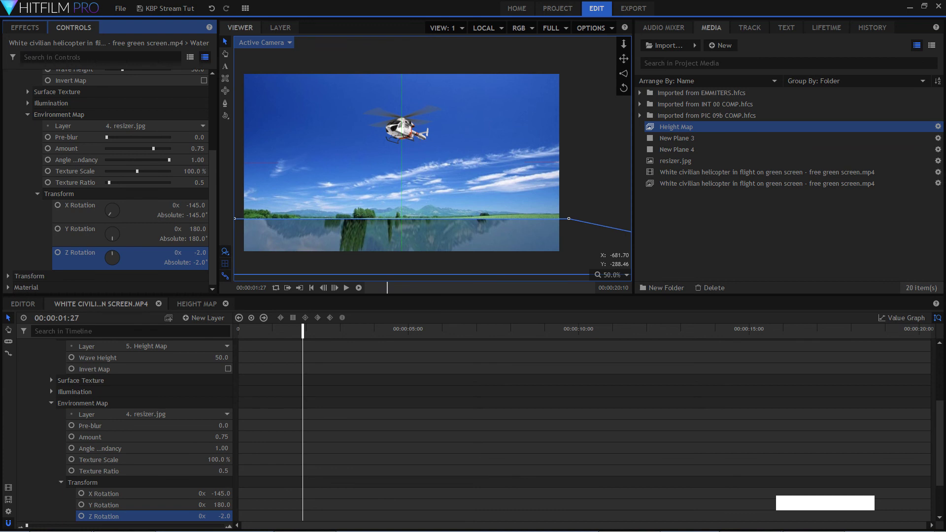
pyautogui.moveTo(200, 252); pyautogui.dragTo(201, 252)
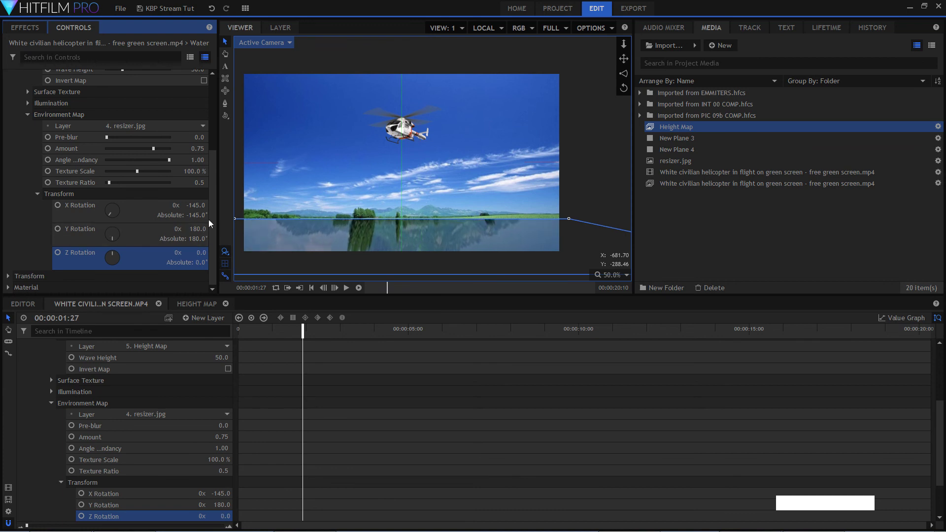
pyautogui.click(197, 206)
pyautogui.moveTo(197, 206); pyautogui.dragTo(197, 206)
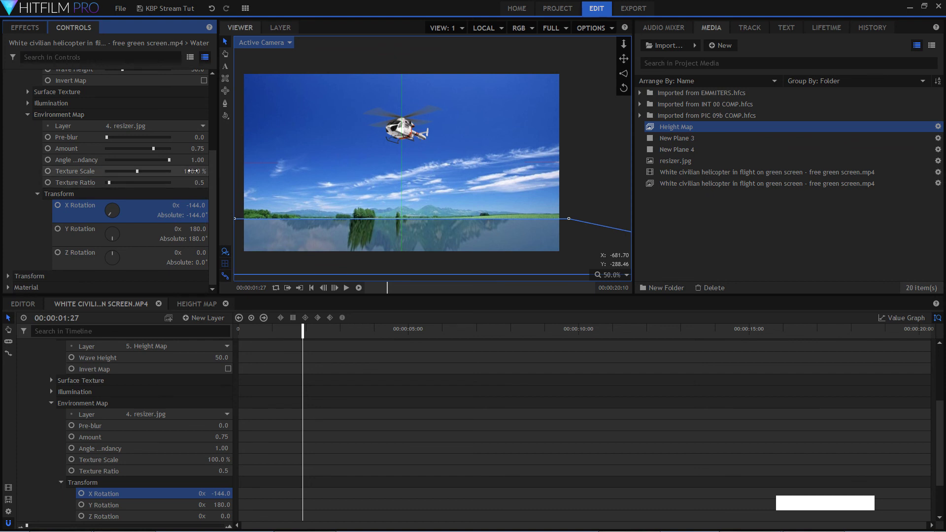
# - Raise the Environment Map's Amount to 1.00, keeping Texture Scale at 100% and Texture Ratio at 0.5
pyautogui.click(192, 171)
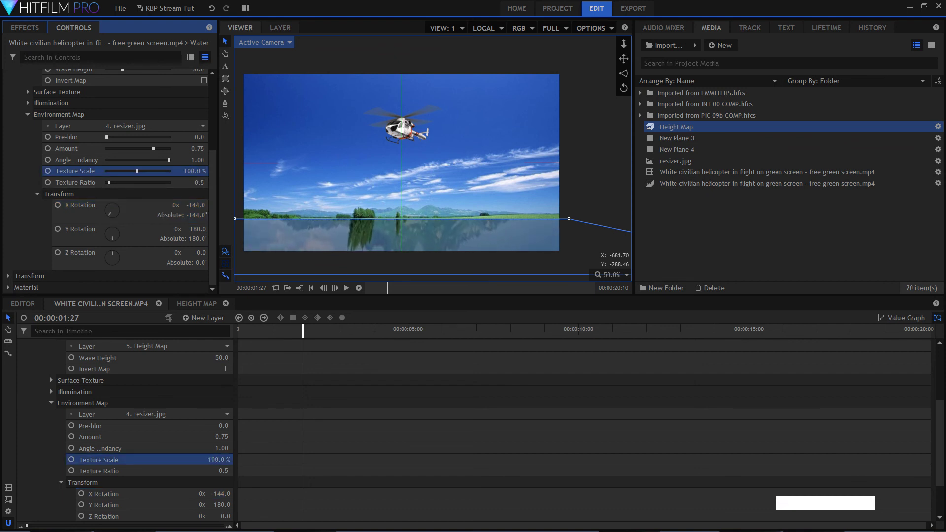
pyautogui.moveTo(198, 182); pyautogui.dragTo(197, 183)
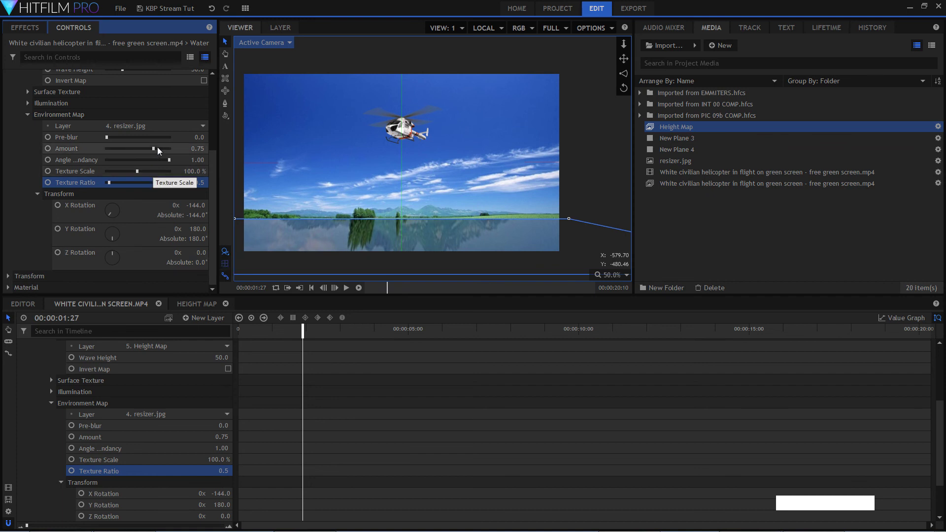
pyautogui.moveTo(154, 147); pyautogui.dragTo(177, 149)
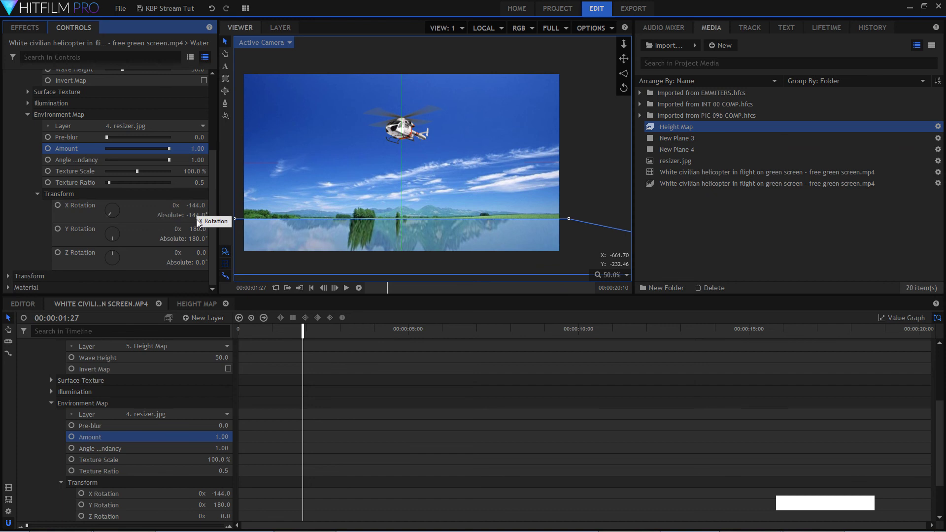
# - Refine the Environment Map's X Rotation to -141 and its Z Rotation to 1.0, and collapse its Transform settings
pyautogui.moveTo(199, 205)
pyautogui.mouseDown()
pyautogui.moveTo(192, 205)
pyautogui.moveTo(202, 205)
pyautogui.mouseUp()
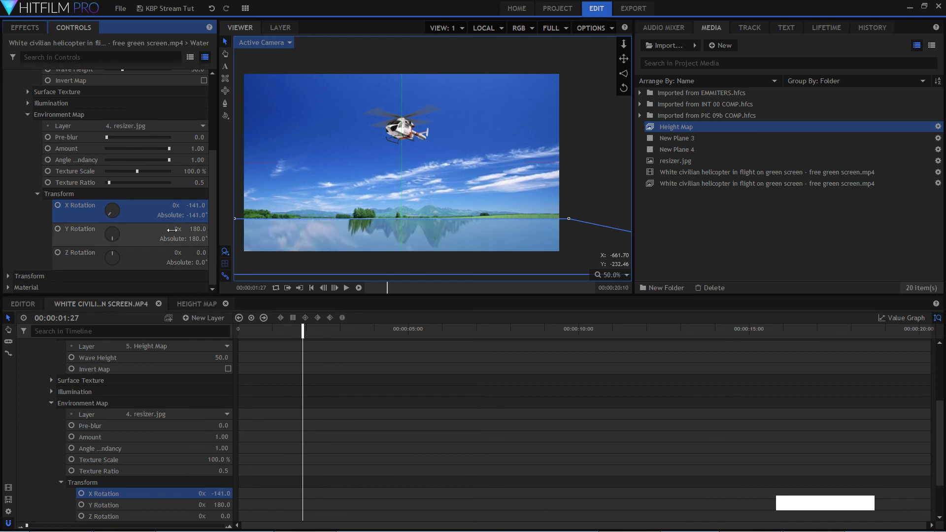
pyautogui.click(200, 252)
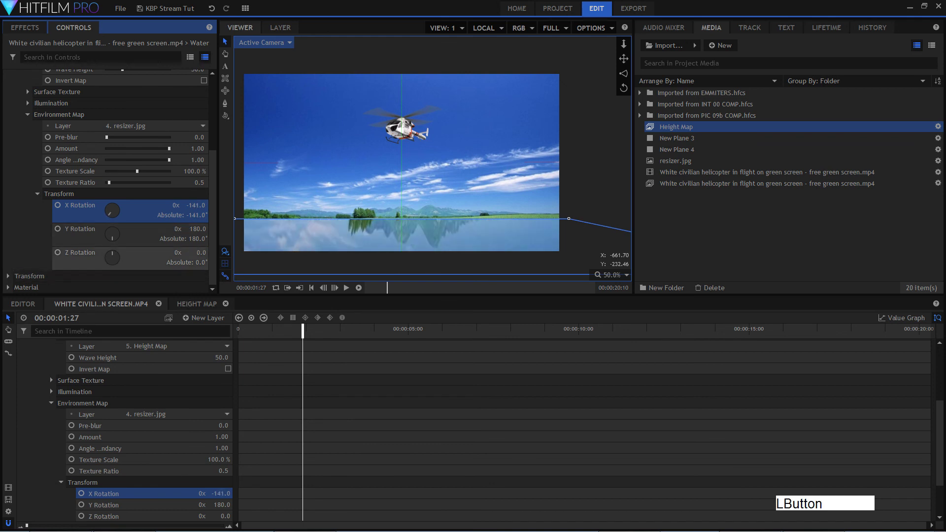
pyautogui.moveTo(200, 252); pyautogui.dragTo(200, 253)
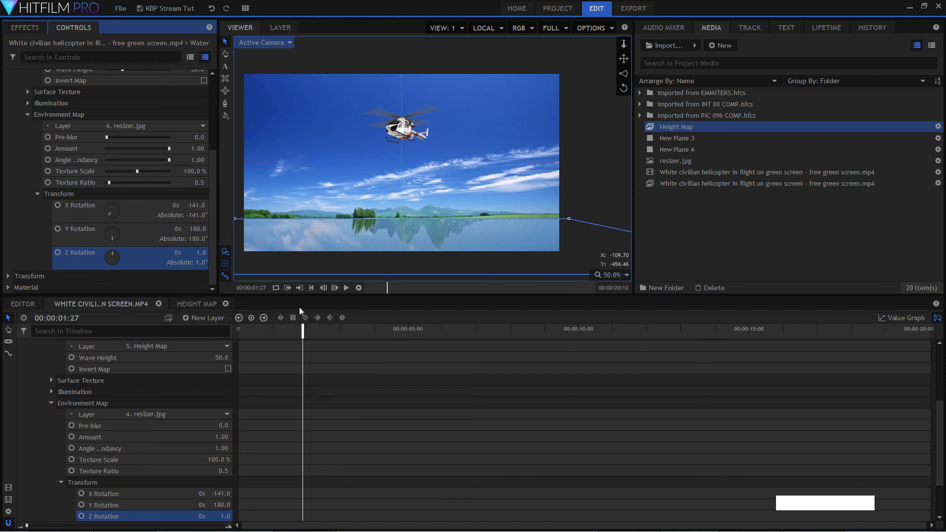
pyautogui.click(37, 194)
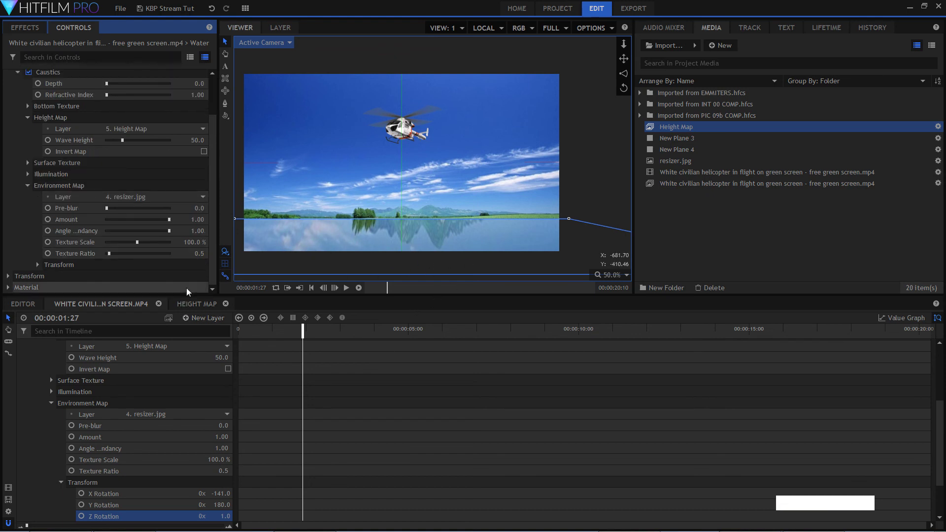
# - Set the Caustics Depth to 4 and the Height Map's Wave Height to 5
pyautogui.scroll(2, 184, 278)
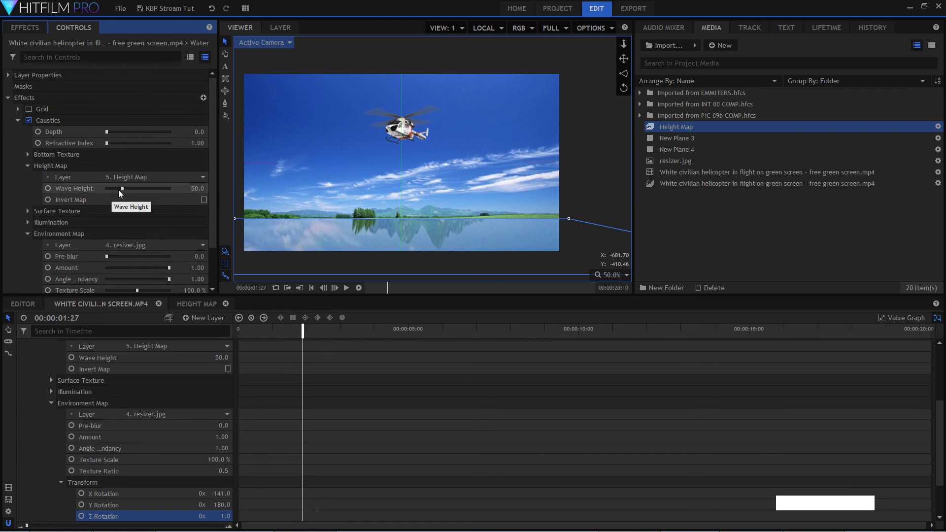
pyautogui.moveTo(120, 189); pyautogui.dragTo(100, 192)
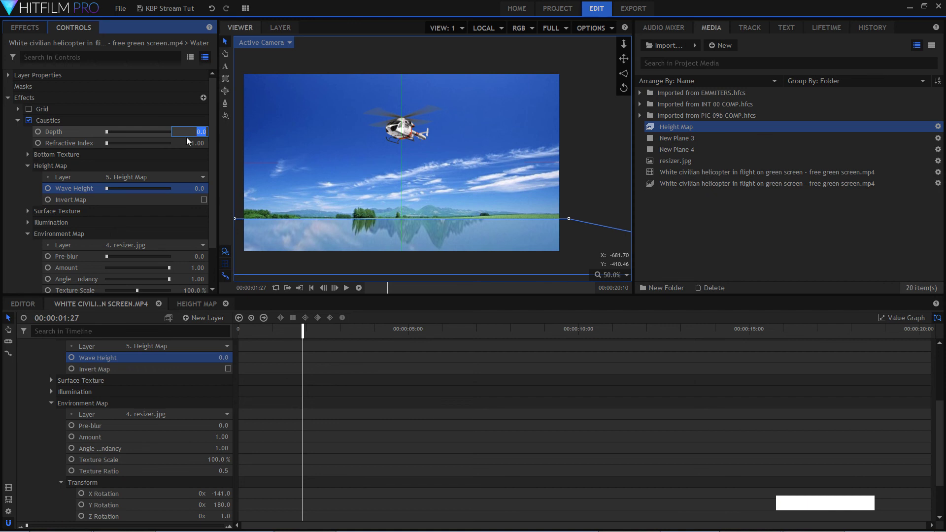
pyautogui.press('Return')
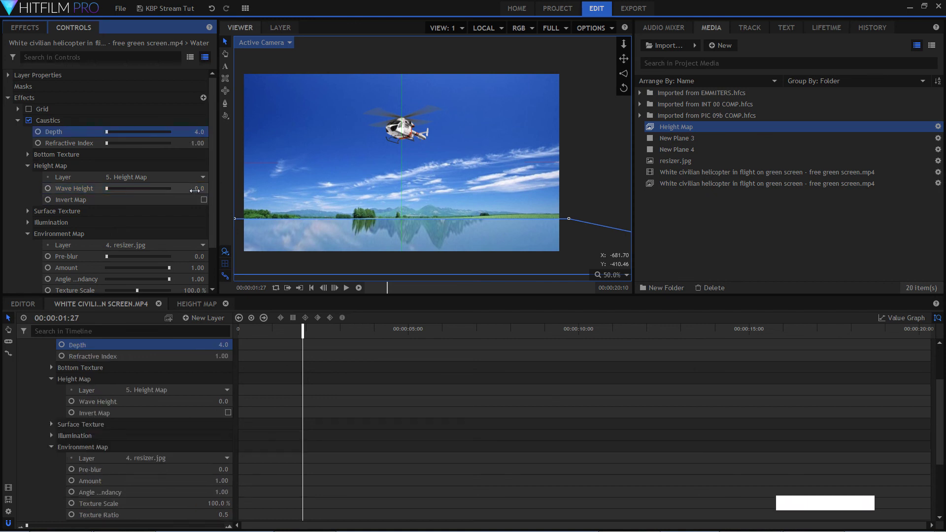
pyautogui.click(196, 189)
pyautogui.write('5')
pyautogui.press('Return')
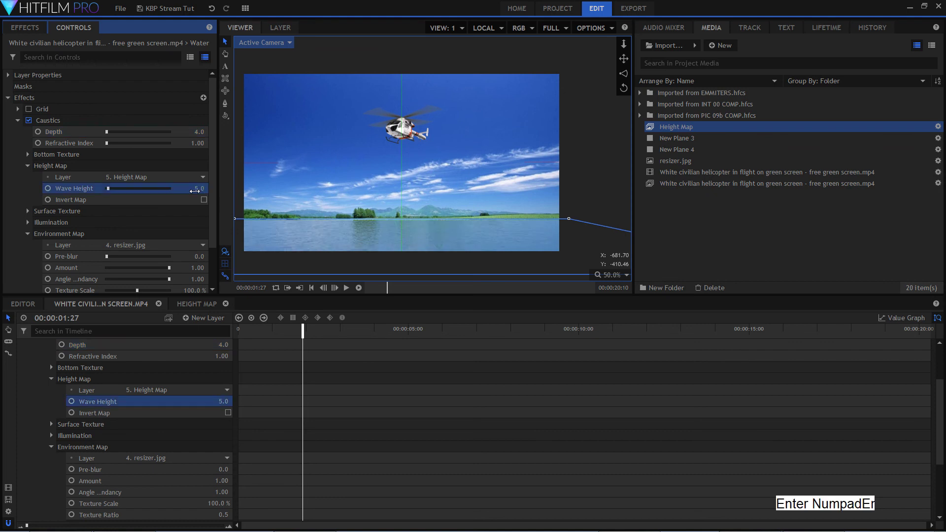
# - Zoom in on the water and play back both the helicopter composite and the Height Map composite to judge the wave motion
pyautogui.scroll(3, 389, 237)
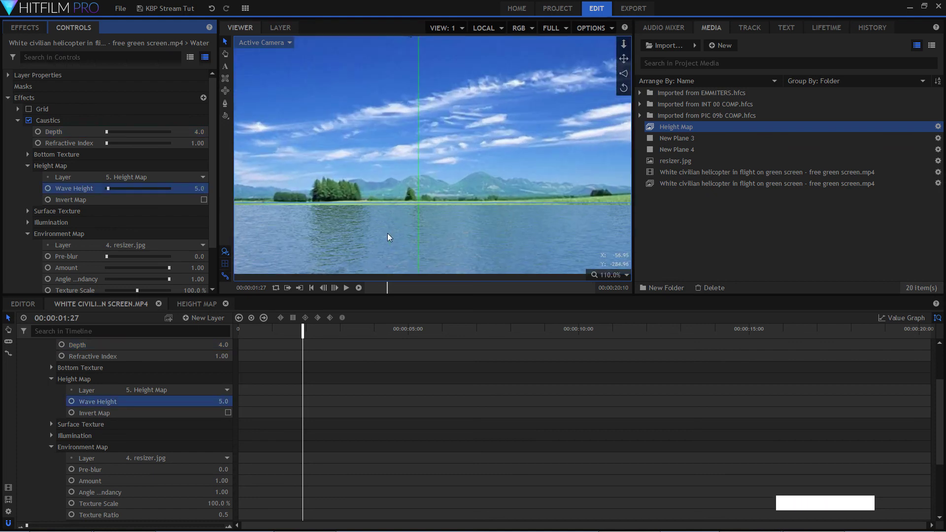
pyautogui.press('space')
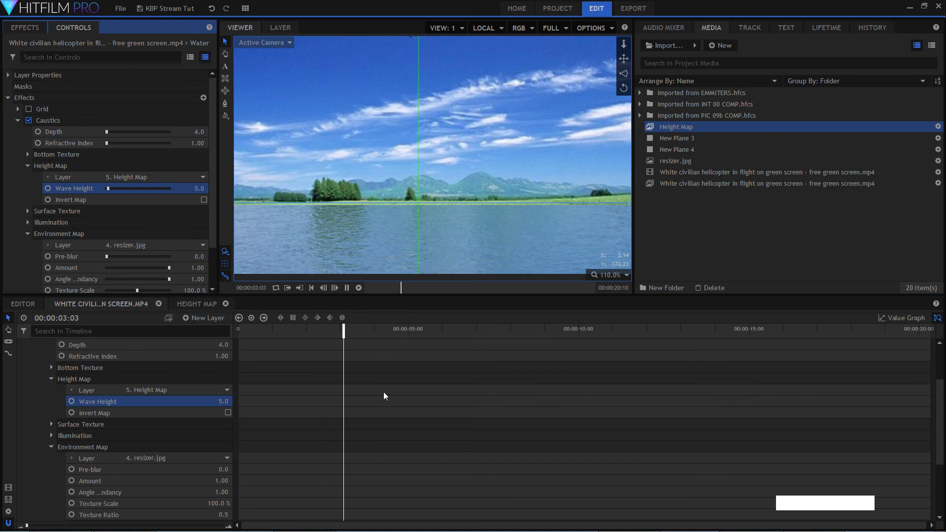
pyautogui.press('space')
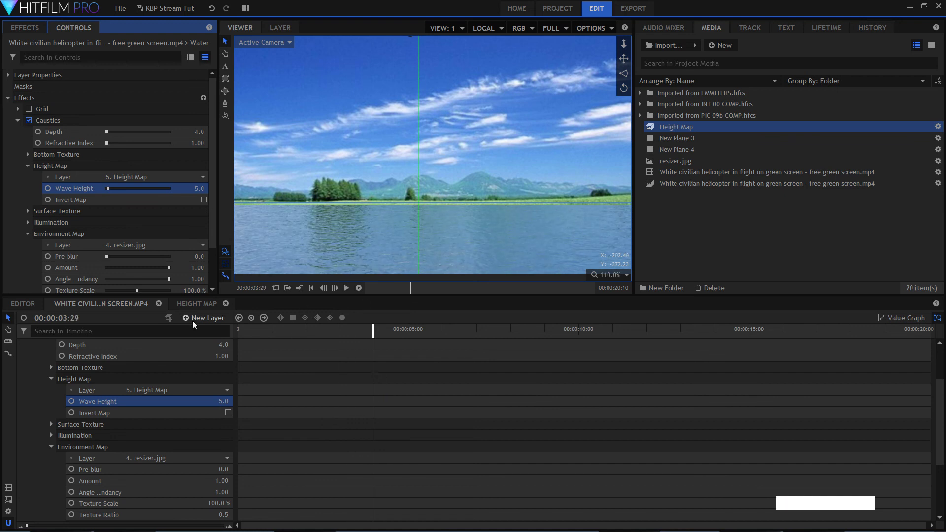
pyautogui.click(201, 307)
pyautogui.click(326, 331)
pyautogui.press('space')
pyautogui.press('space')
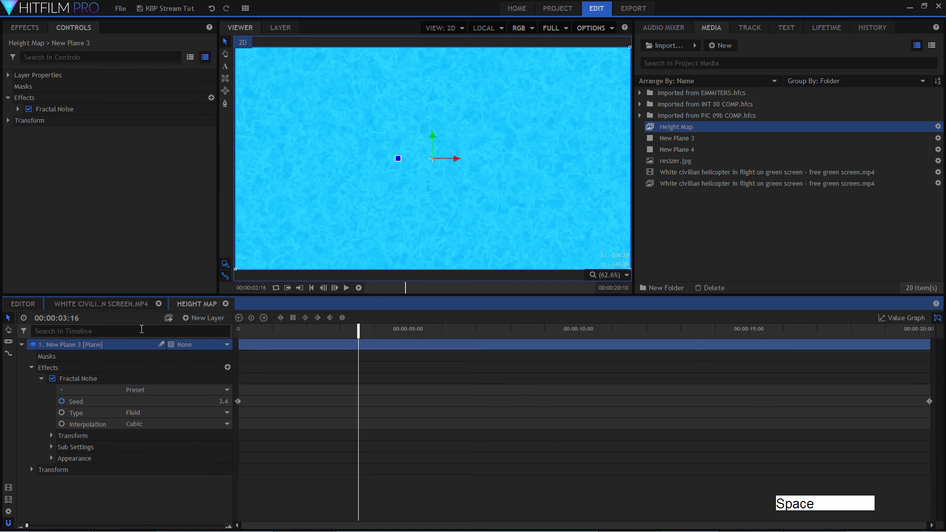
pyautogui.click(118, 309)
pyautogui.press('space')
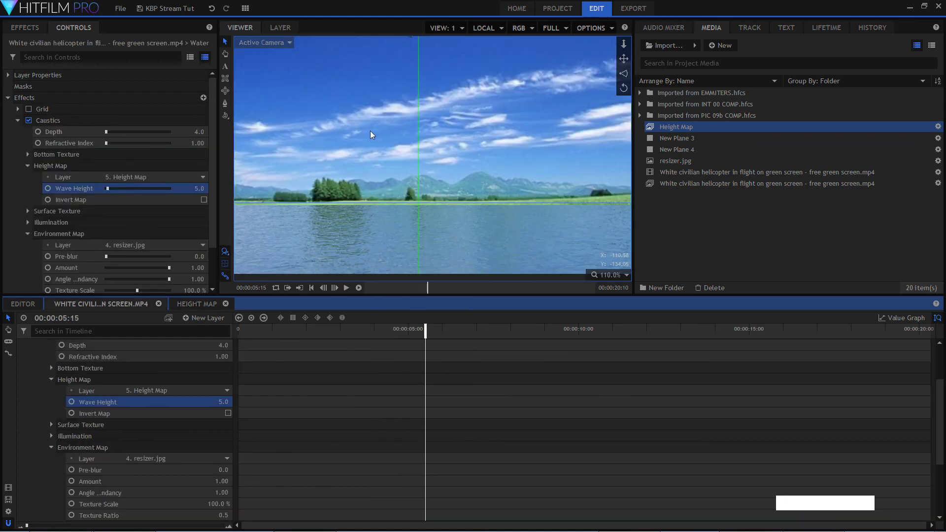
pyautogui.press('space')
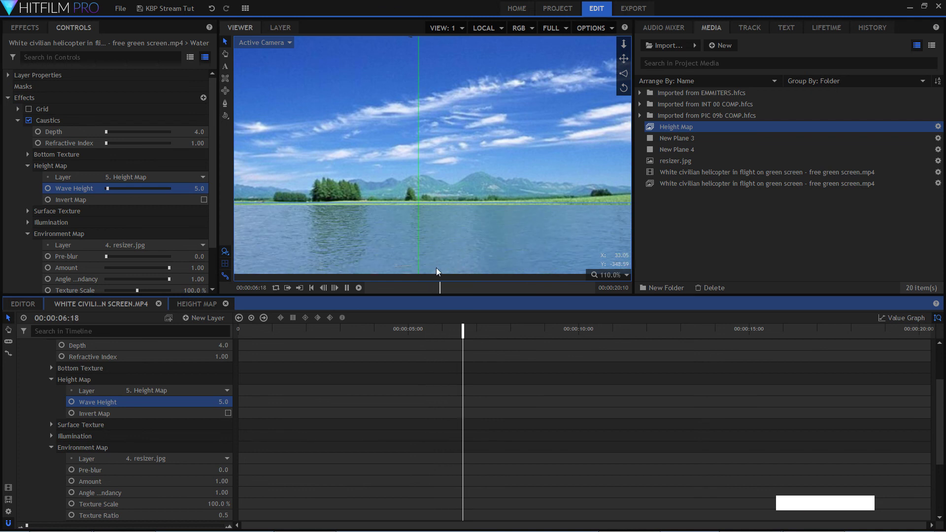
# - In the Height Map composite, set the Fractal Noise Seed's end keyframe at 00:00:20:09 to 15, and preview the water in the helicopter composite
pyautogui.click(196, 305)
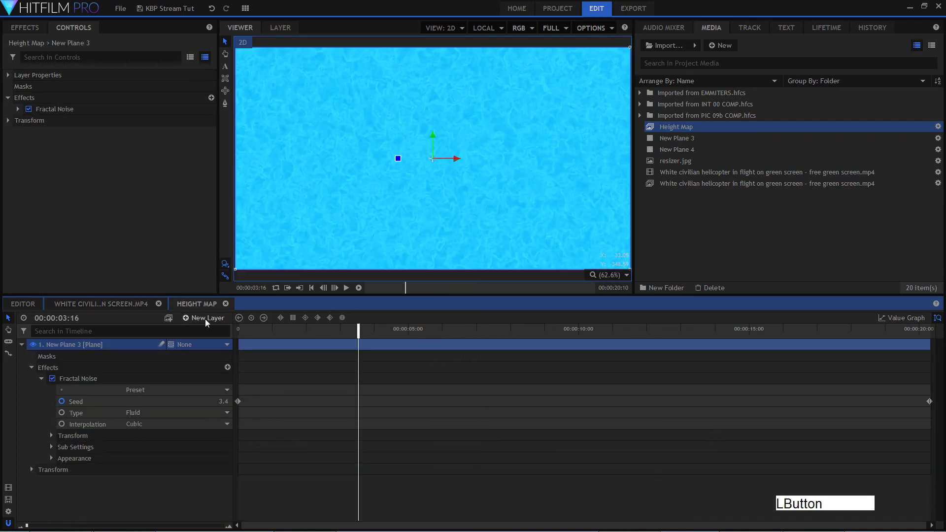
pyautogui.moveTo(365, 329); pyautogui.dragTo(930, 330)
pyautogui.click(223, 401)
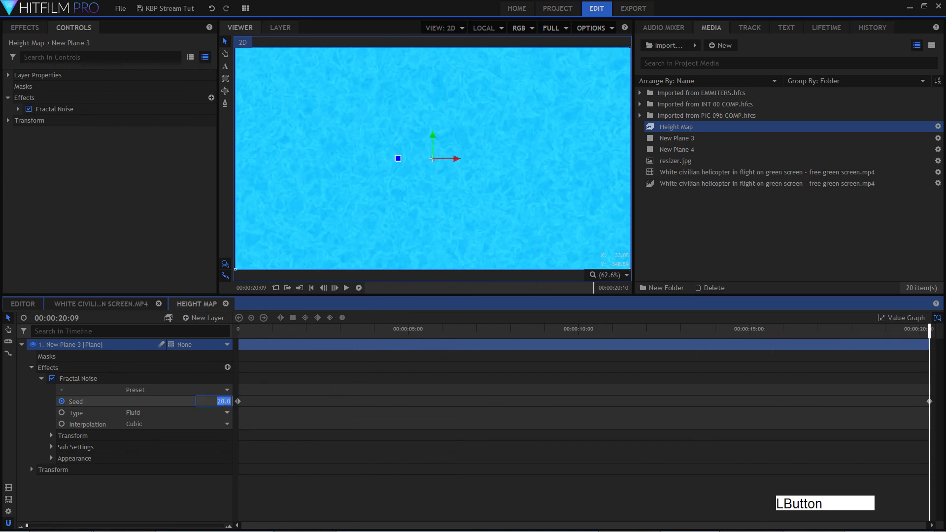
pyautogui.write('15')
pyautogui.press('Return')
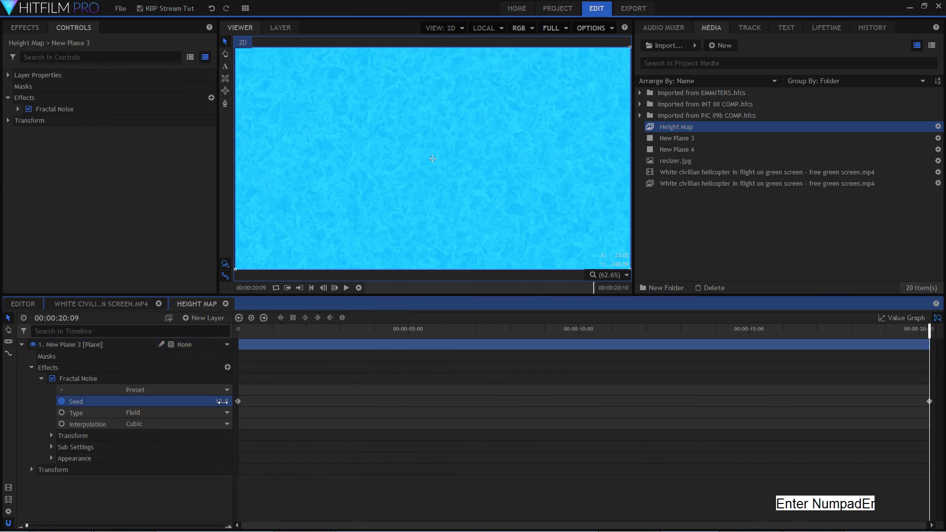
pyautogui.click(115, 303)
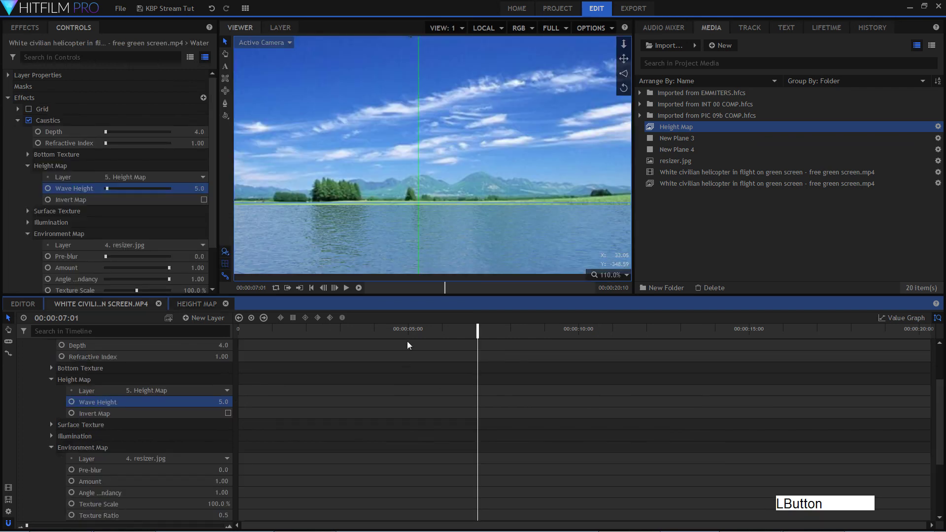
pyautogui.press('space')
# - Lower the Height Map's final Fractal Noise Seed keyframe to 10, and play back the water in the helicopter composite
pyautogui.click(198, 302)
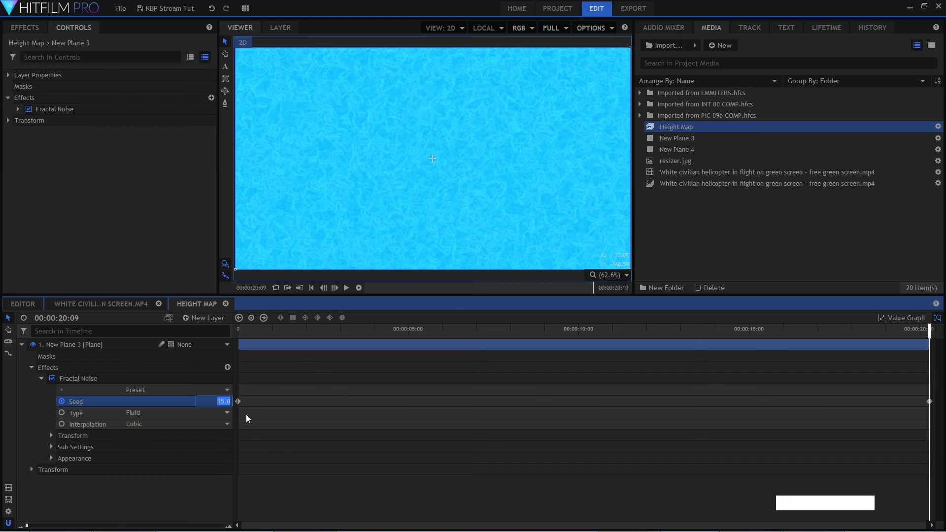
pyautogui.write('10')
pyautogui.press('Return')
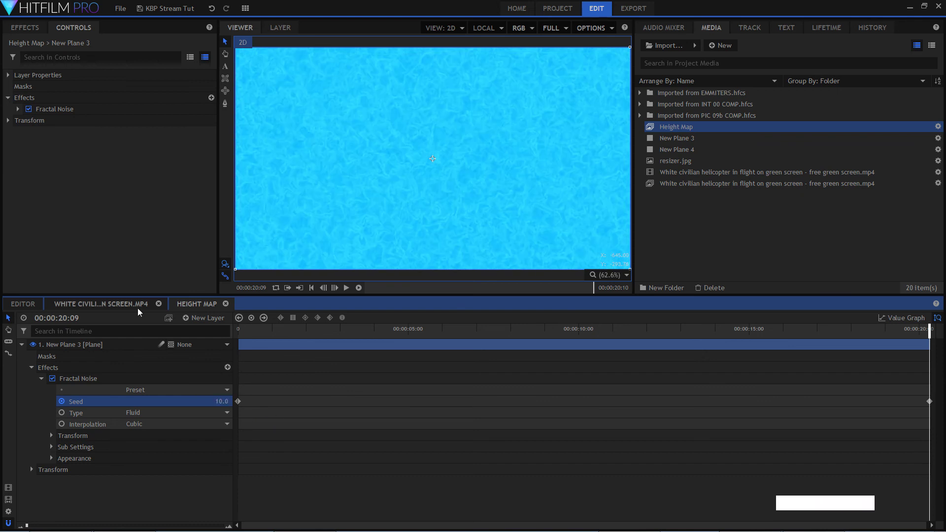
pyautogui.click(113, 309)
pyautogui.press('space')
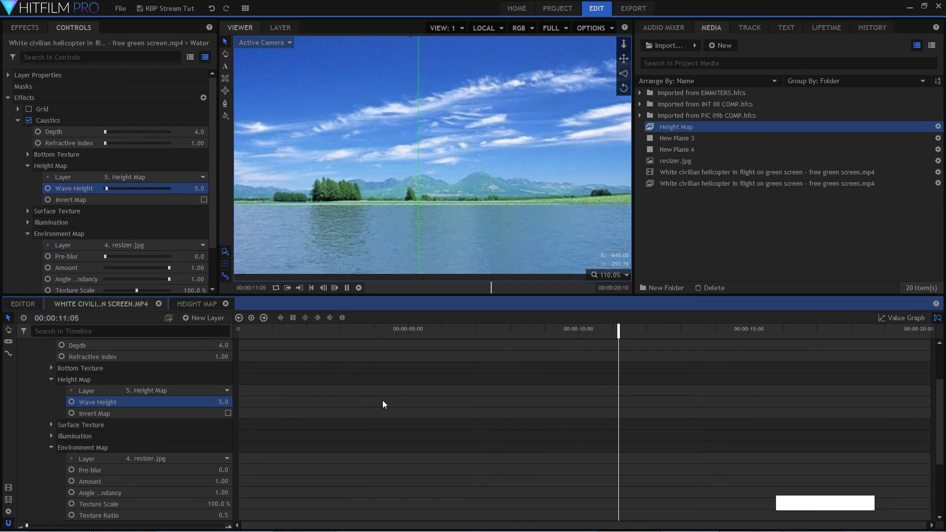
# - Play back the zoomed-in water from the composite's start, and replay the helicopter shot with the whole frame fitted in view
pyautogui.press('space')
pyautogui.moveTo(297, 338); pyautogui.dragTo(238, 338)
pyautogui.press('space')
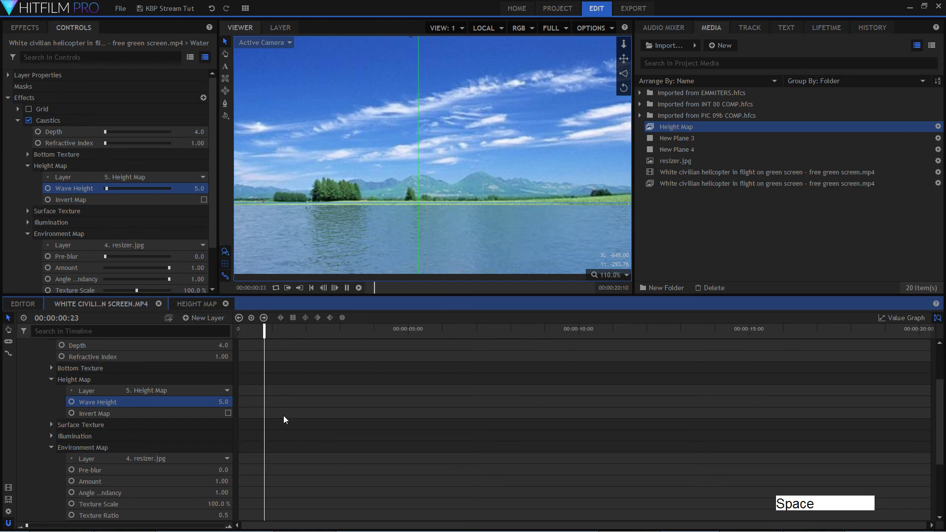
pyautogui.press('space')
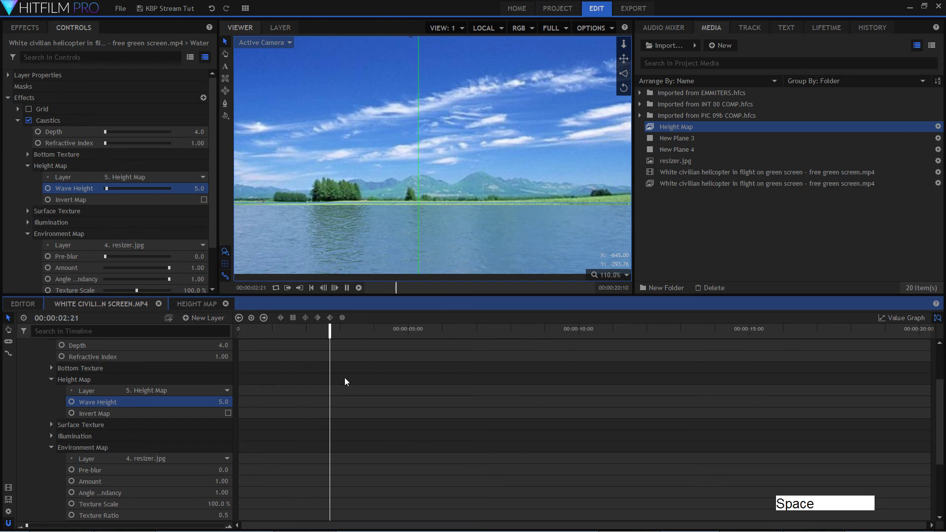
pyautogui.click(606, 276)
pyautogui.click(612, 391)
pyautogui.press('space')
pyautogui.press('space')
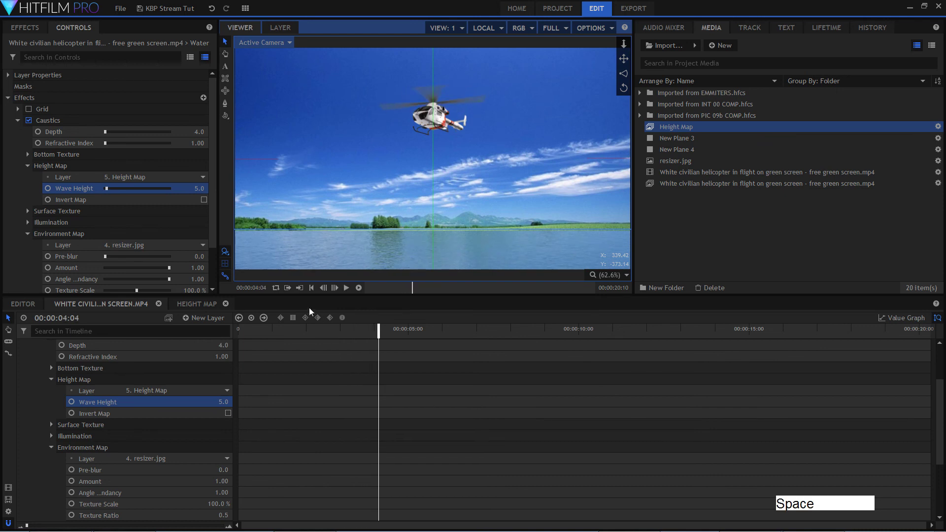
# - Set the Height Map composite's final Fractal Noise Seed keyframe to 5, and play back the water close-up in the helicopter composite
pyautogui.click(179, 306)
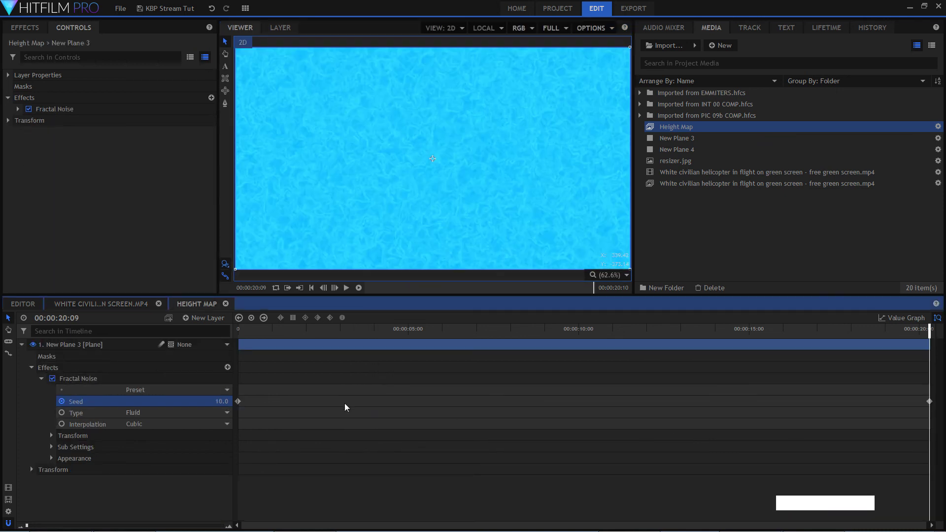
pyautogui.click(224, 399)
pyautogui.write('5')
pyautogui.press('Return')
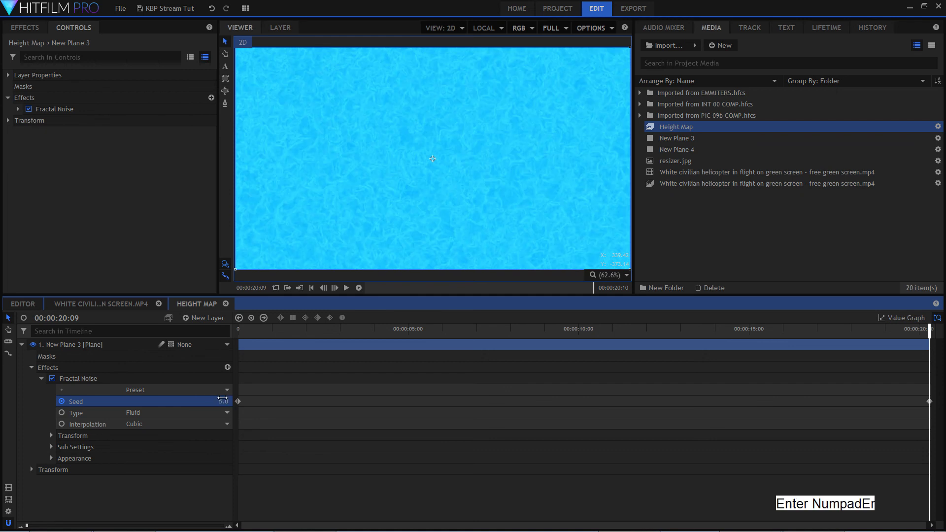
pyautogui.click(318, 420)
pyautogui.click(142, 306)
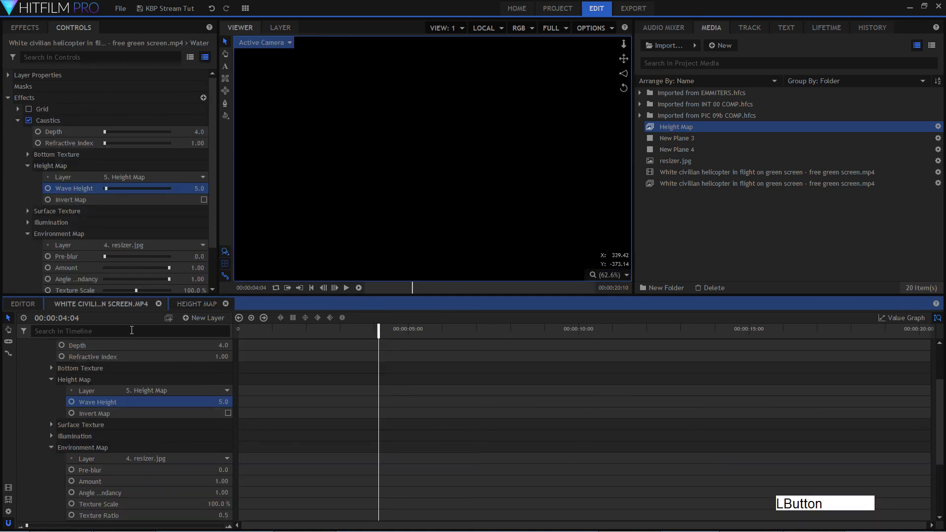
pyautogui.click(258, 333)
pyautogui.press('space')
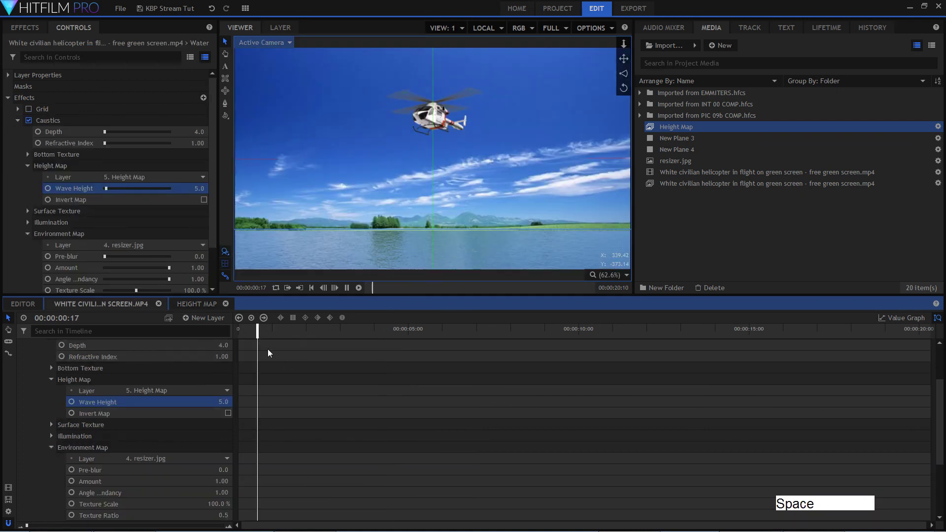
pyautogui.scroll(5, 385, 225)
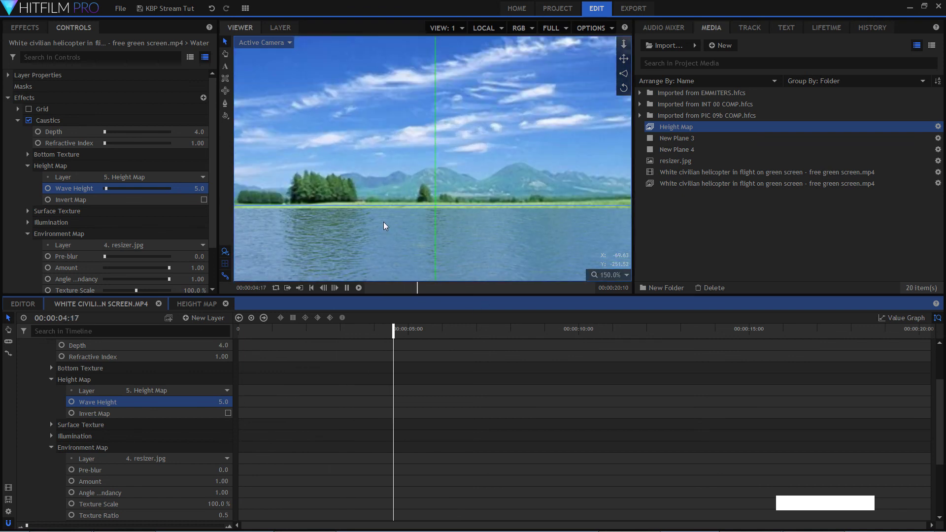
pyautogui.press('space')
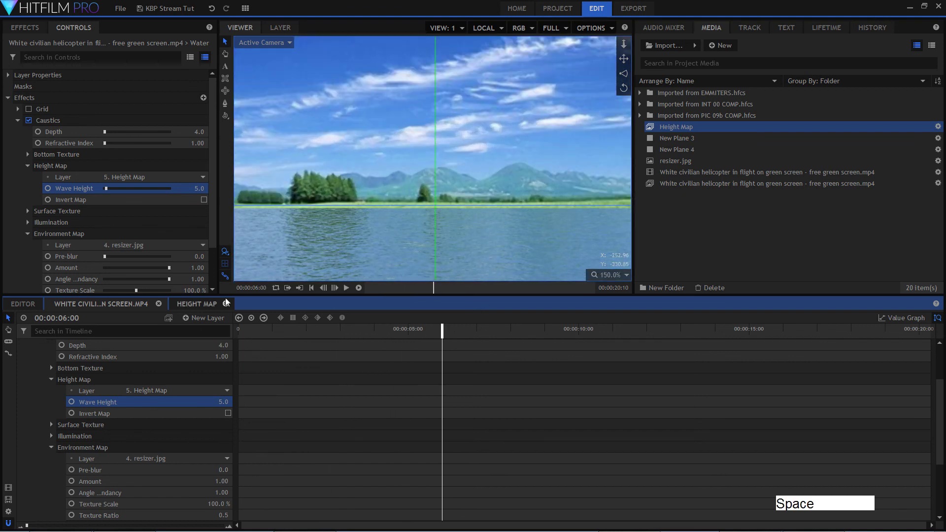
# - Reduce the Height Map's final Fractal Noise Seed keyframe to 2, and play back the helicopter composite both zoomed in and fitted to frame
pyautogui.click(196, 304)
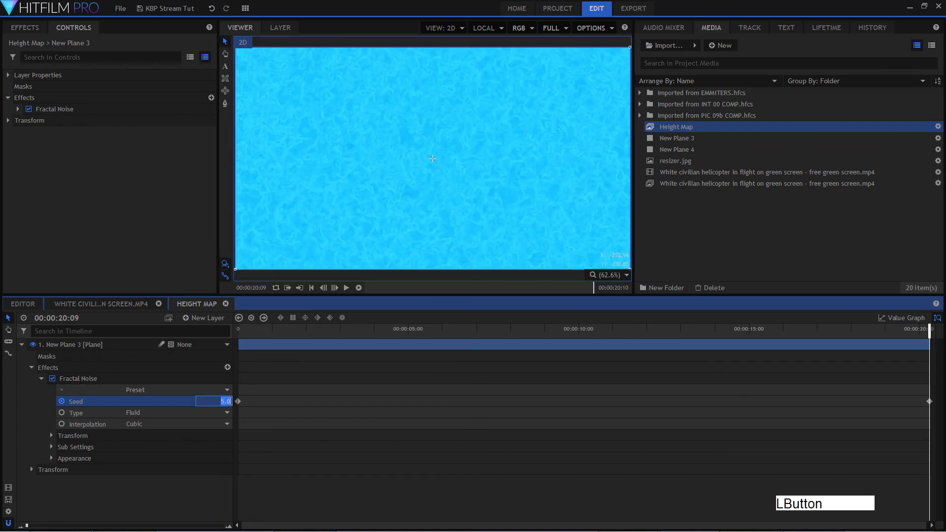
pyautogui.write('2')
pyautogui.press('KP_Enter')
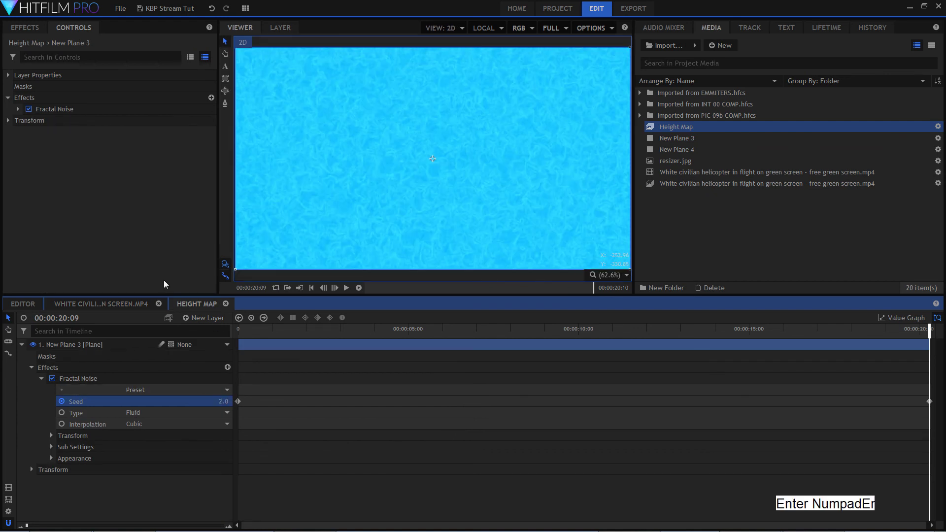
pyautogui.click(116, 304)
pyautogui.click(294, 330)
pyautogui.press('space')
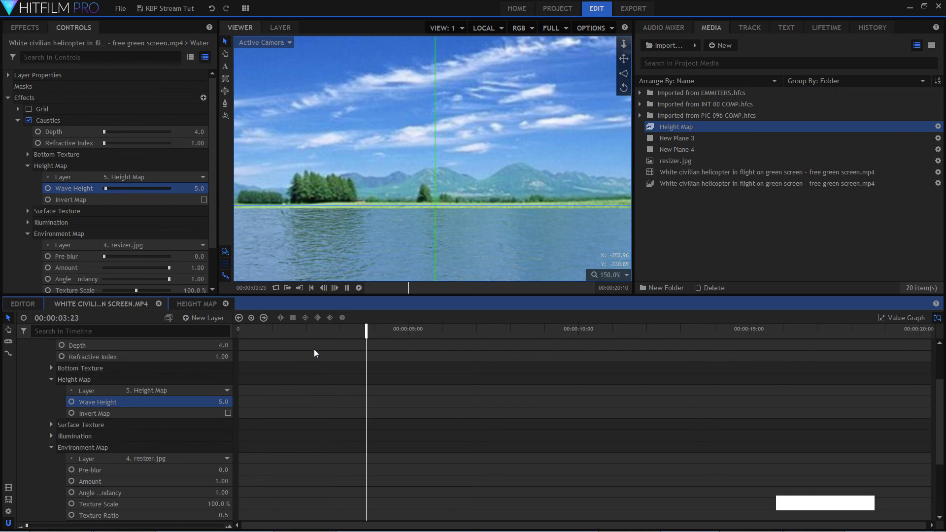
pyautogui.press('space')
pyautogui.click(602, 276)
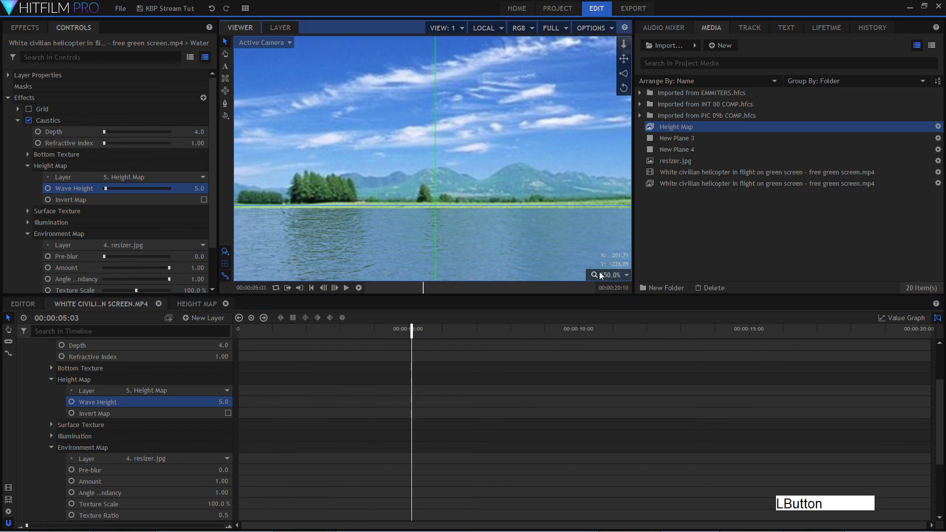
pyautogui.click(612, 392)
pyautogui.press('space')
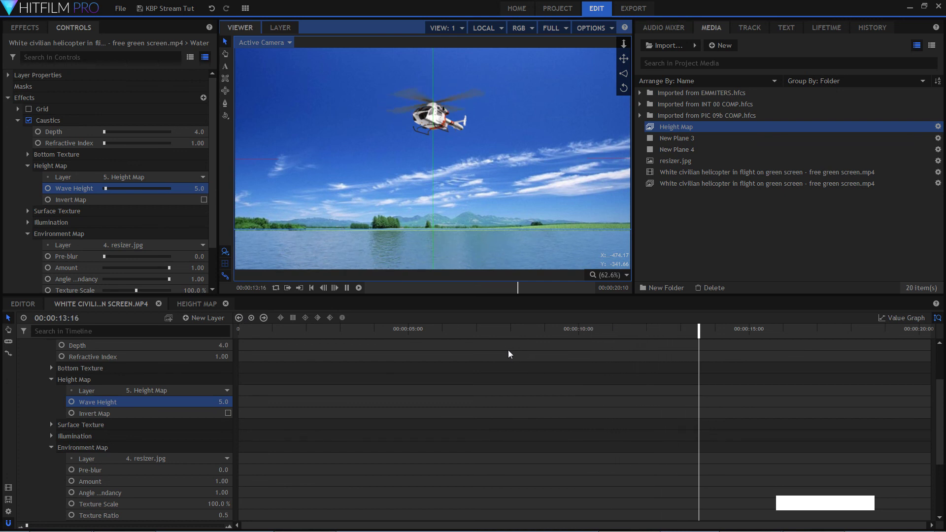
pyautogui.press('space')
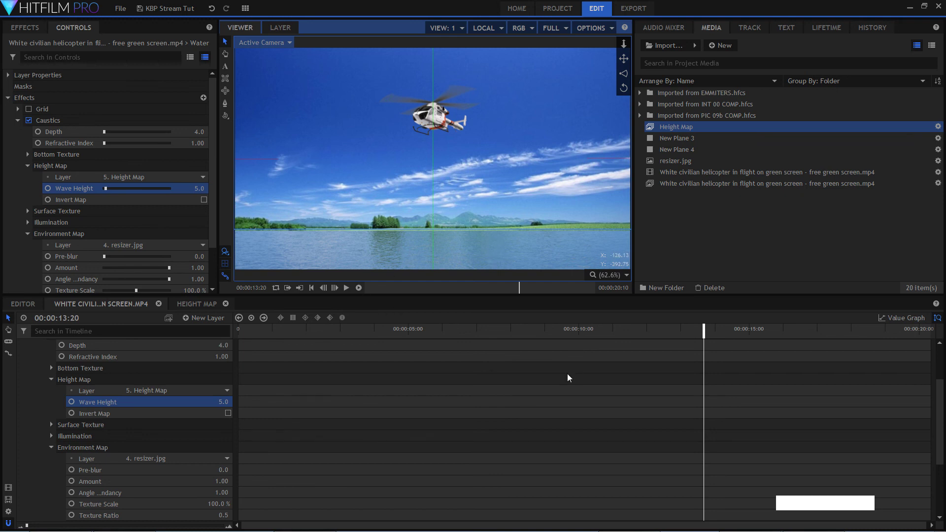
# - Collapse the Water layer's Caustics settings and add a grade layer between the camera and the Water plane
pyautogui.scroll(3, 120, 429)
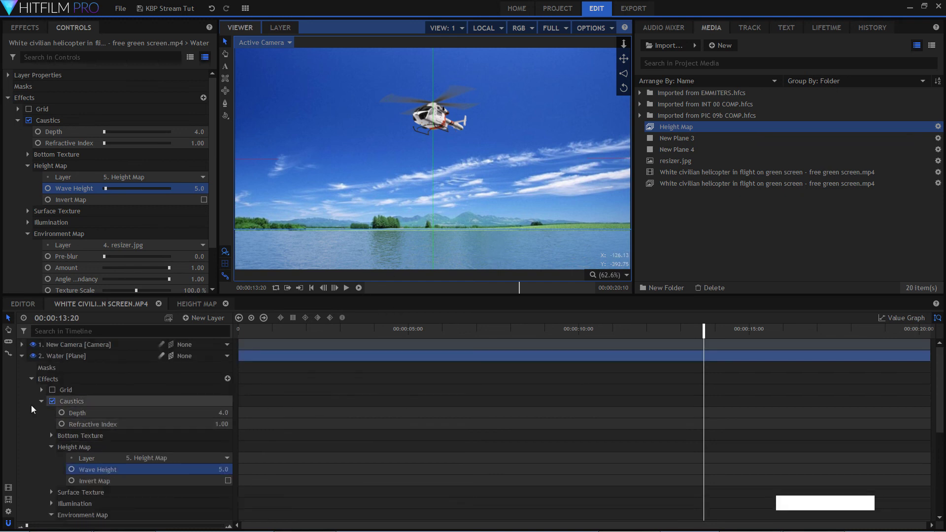
pyautogui.click(42, 402)
pyautogui.click(116, 400)
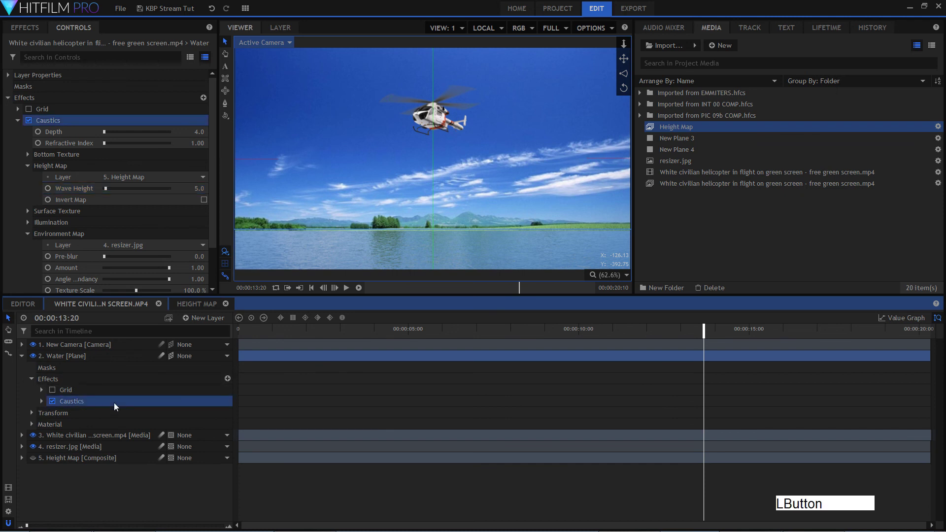
pyautogui.click(91, 356)
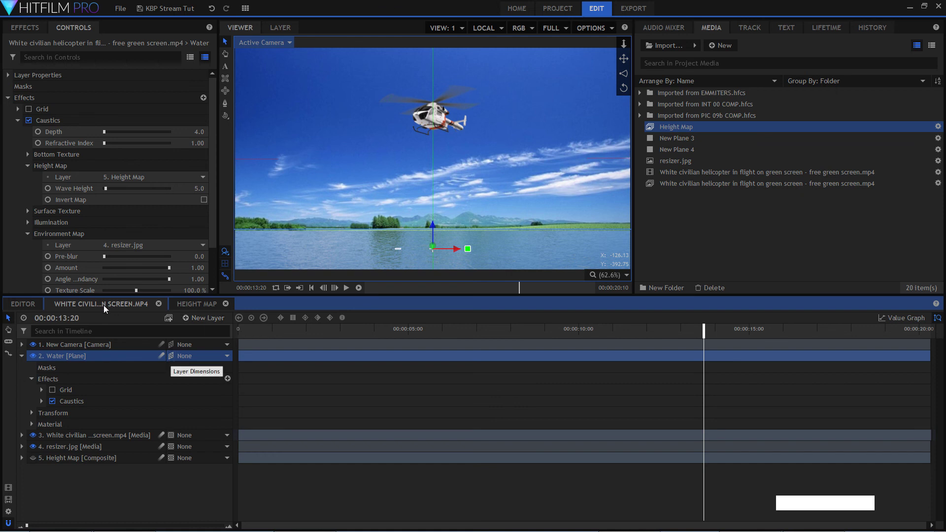
pyautogui.click(204, 318)
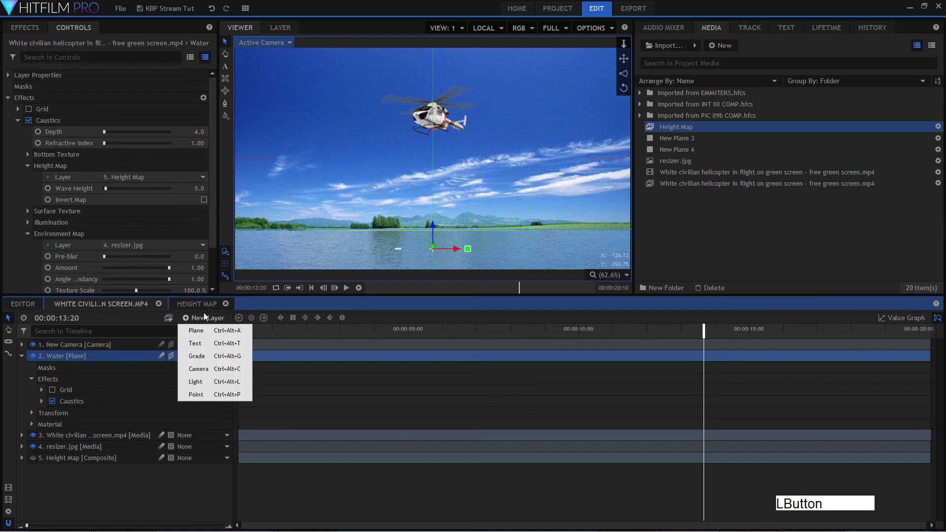
pyautogui.click(213, 356)
pyautogui.moveTo(87, 342); pyautogui.dragTo(87, 365)
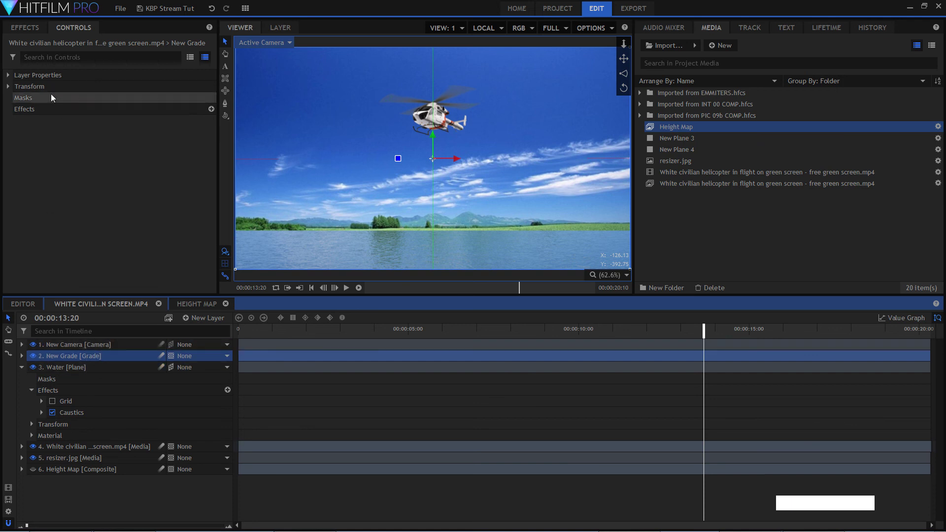
# - Apply the Blur effect from the Blurs category to the grade layer and expand its settings
pyautogui.click(24, 27)
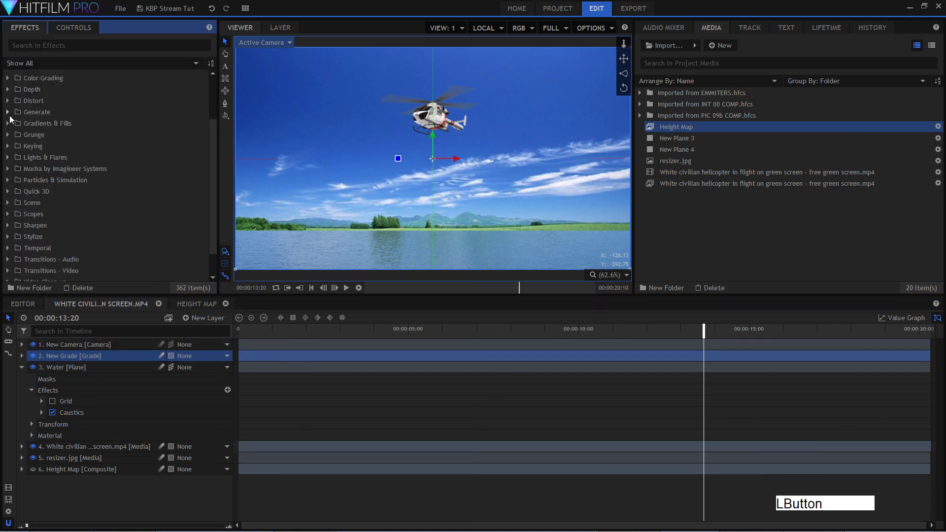
pyautogui.scroll(2, 10, 118)
pyautogui.click(7, 97)
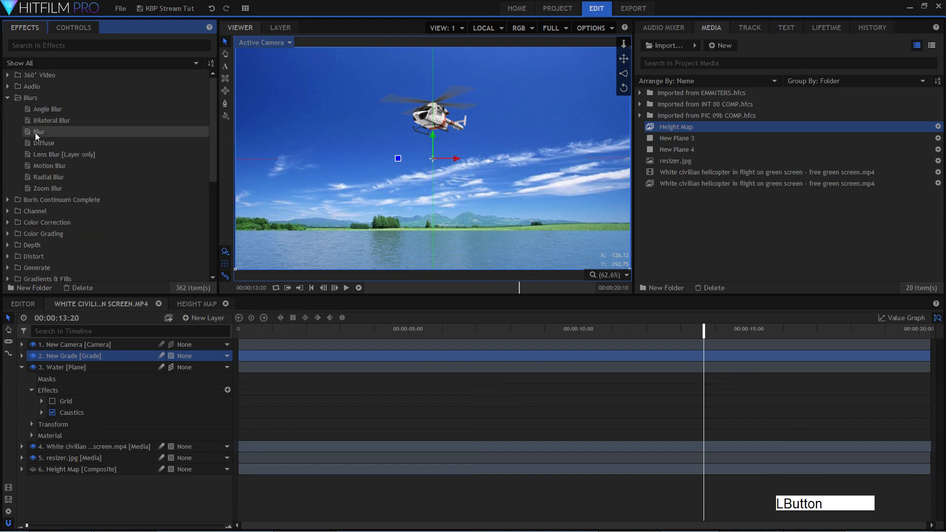
pyautogui.moveTo(48, 132); pyautogui.dragTo(107, 356)
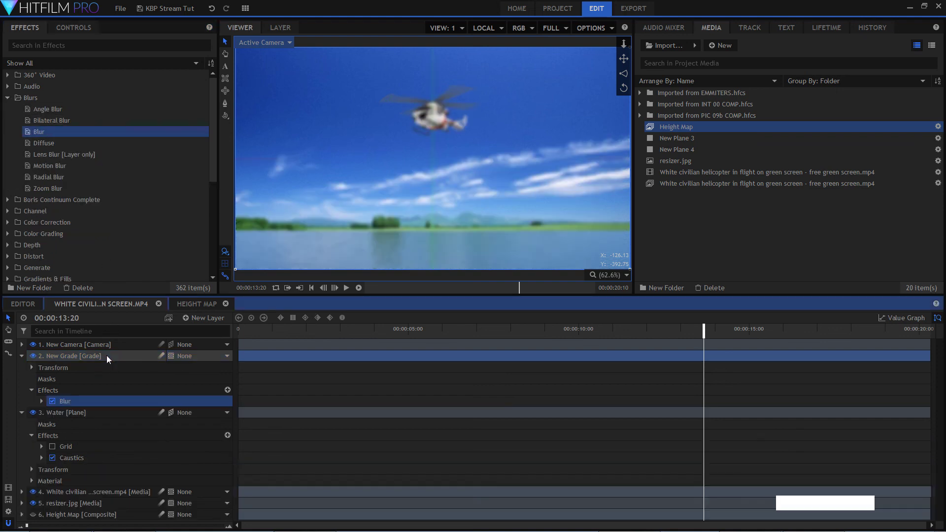
pyautogui.click(43, 404)
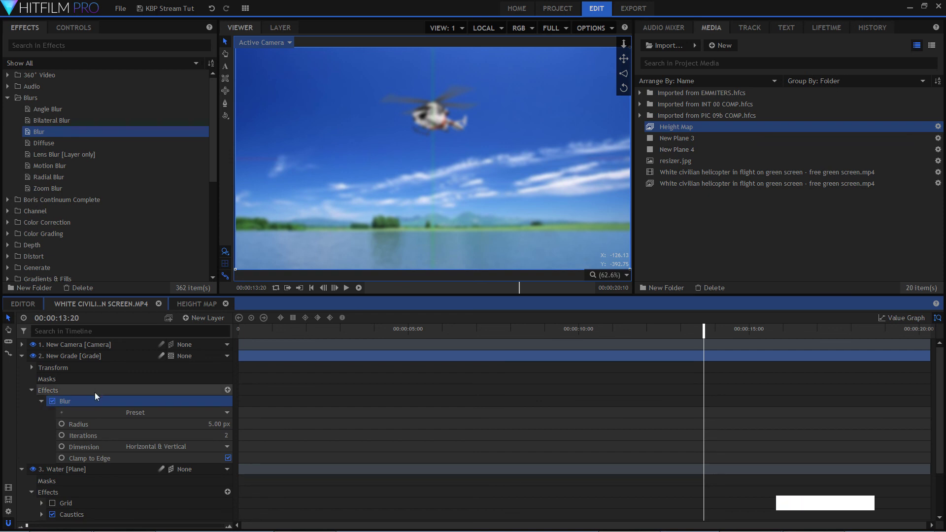
# - Draw a rectangular mask wider than the frame on the grade layer, and fit it to the water strip just below the shoreline
pyautogui.click(61, 380)
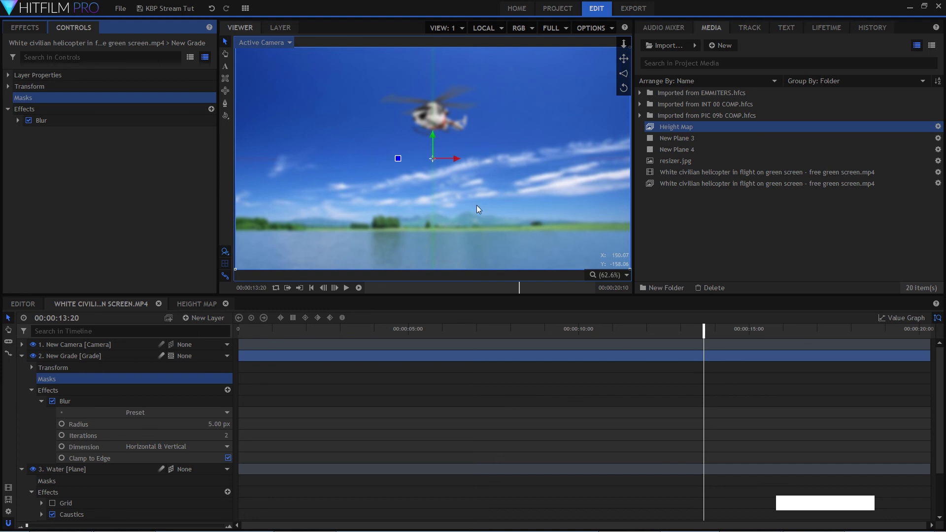
pyautogui.scroll(-1, 415, 189)
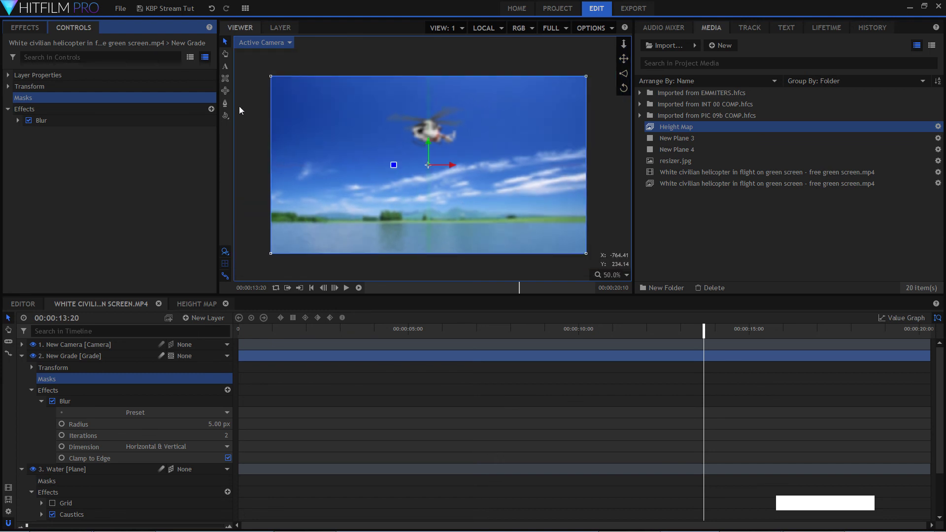
pyautogui.click(225, 80)
pyautogui.moveTo(252, 194); pyautogui.dragTo(551, 227)
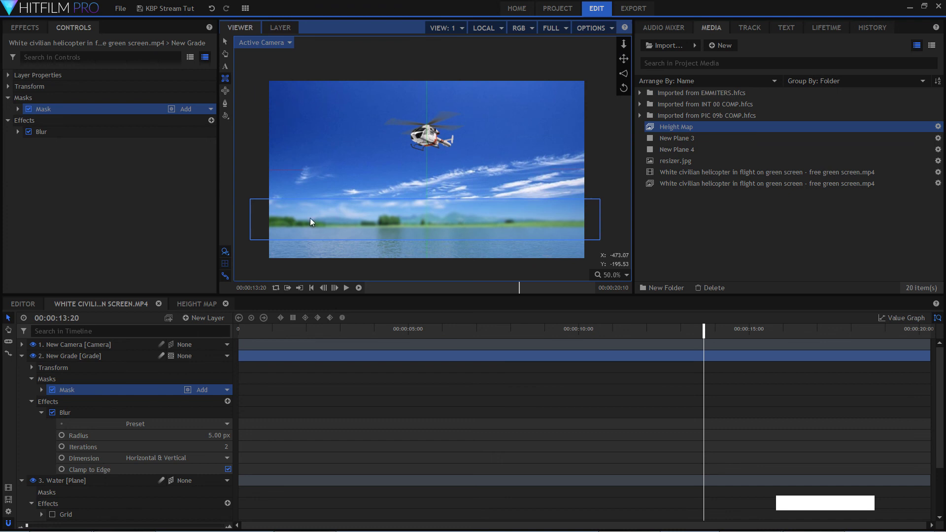
pyautogui.click(226, 43)
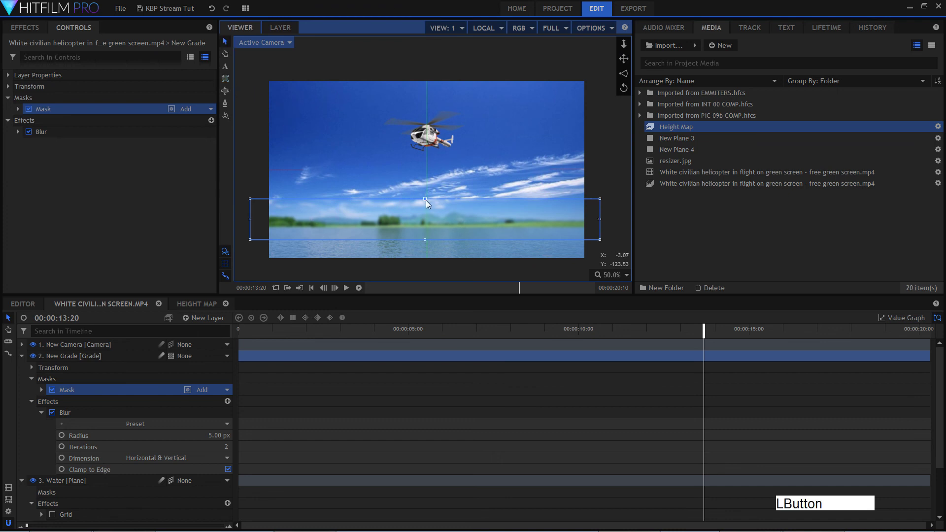
pyautogui.moveTo(426, 200); pyautogui.dragTo(442, 229)
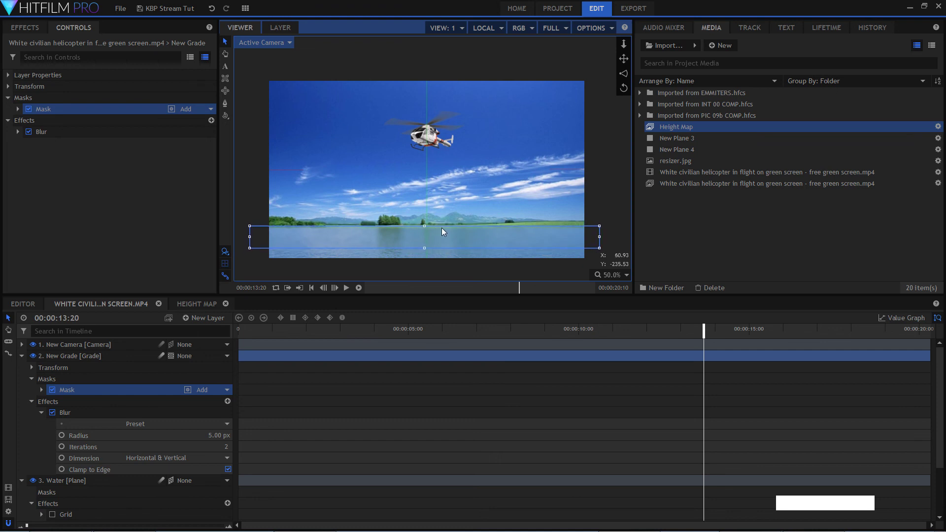
pyautogui.scroll(1, 401, 240)
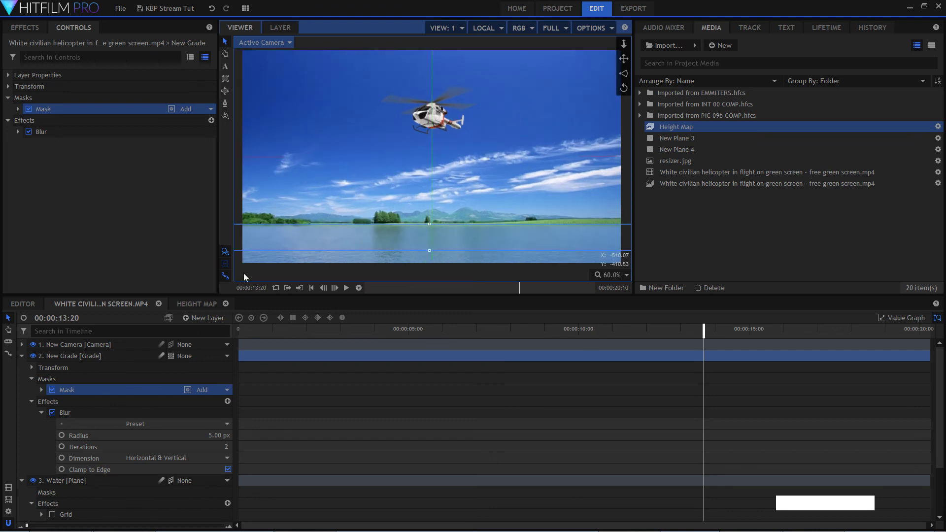
# - Set the grade mask's Feather Strength to 70 px, and collapse the grade layer
pyautogui.click(41, 390)
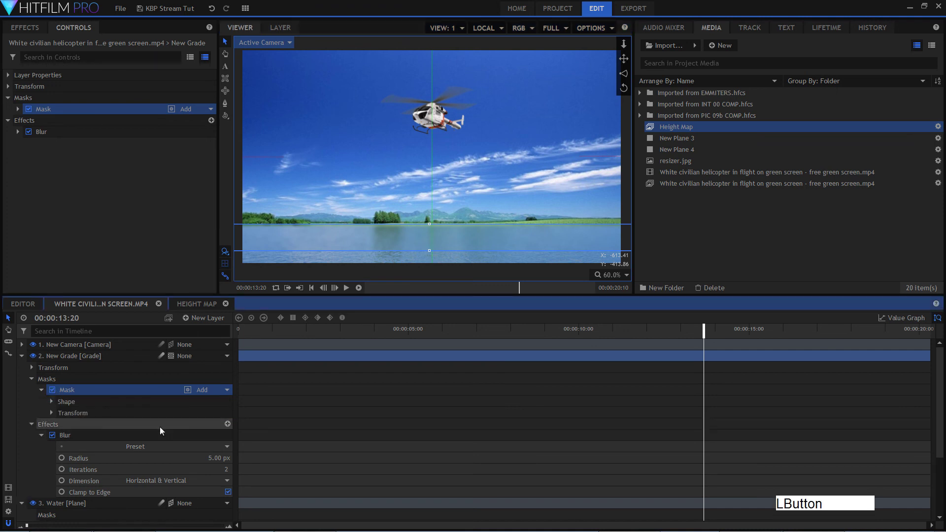
pyautogui.click(52, 413)
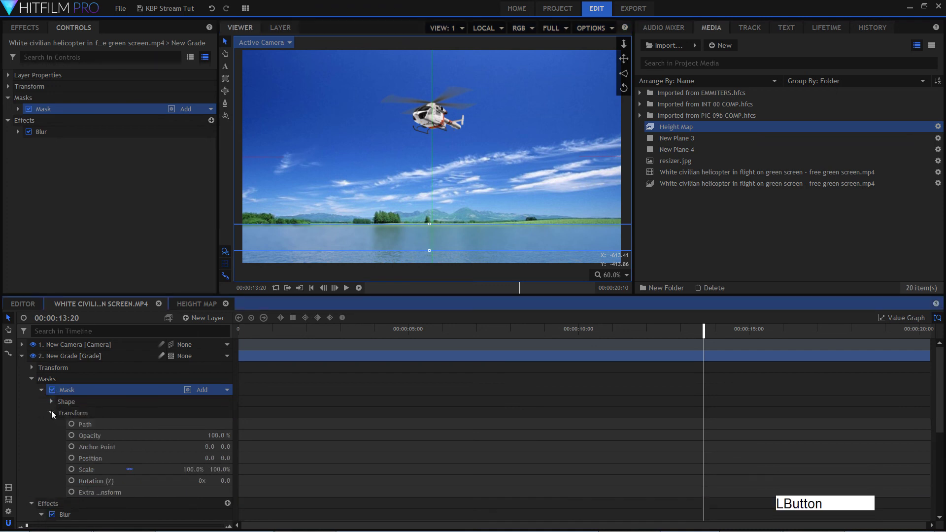
pyautogui.click(52, 403)
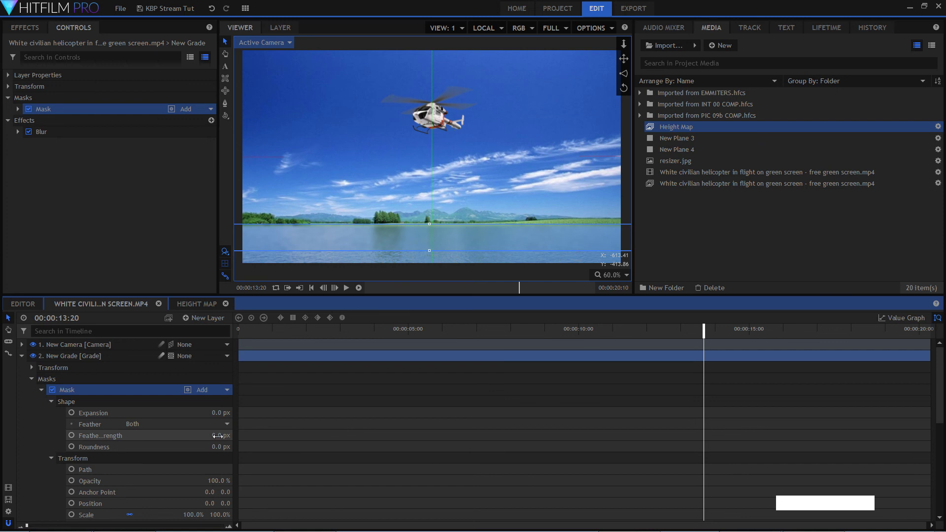
pyautogui.moveTo(216, 435); pyautogui.dragTo(218, 436)
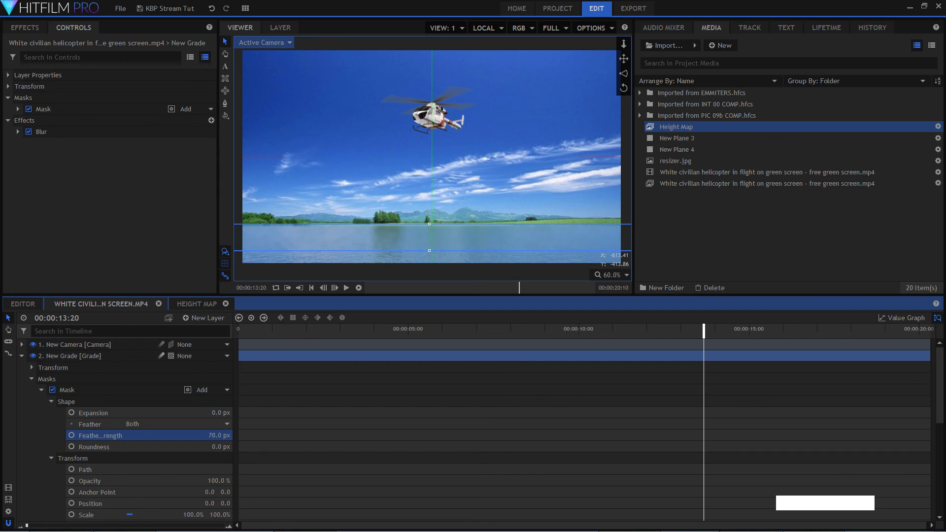
pyautogui.moveTo(247, 465); pyautogui.dragTo(249, 465)
pyautogui.click(22, 356)
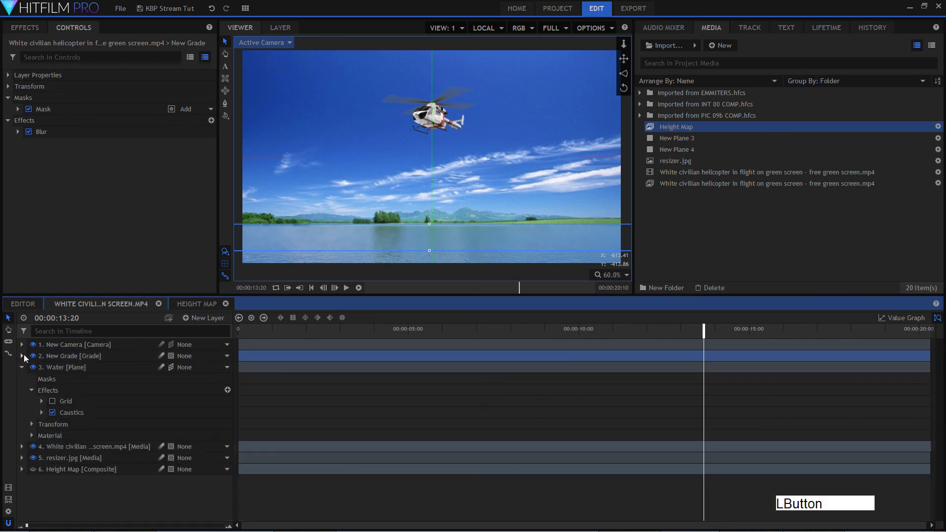
# - Deselect the grade layer and preview the water composite from the start for about seven seconds
pyautogui.click(612, 275)
pyautogui.click(619, 391)
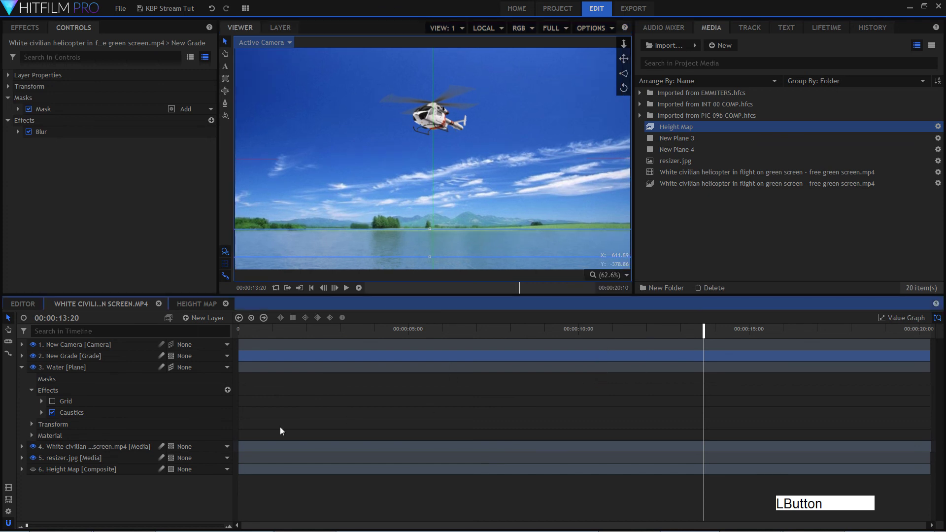
pyautogui.click(204, 511)
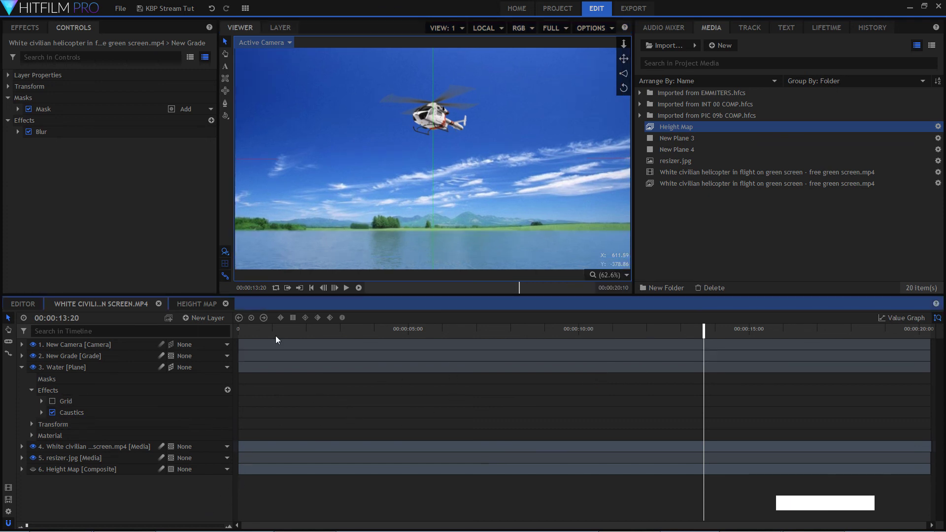
pyautogui.click(311, 288)
pyautogui.press('space')
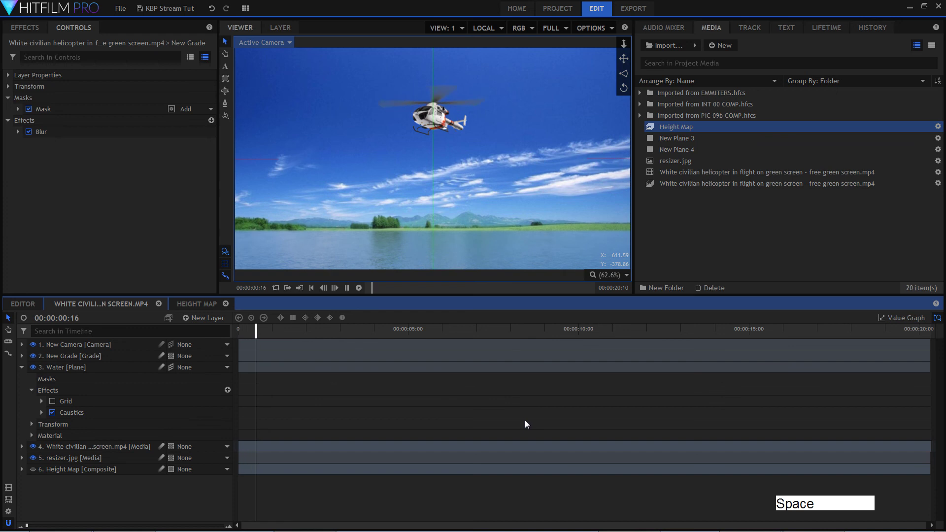
pyautogui.press('space')
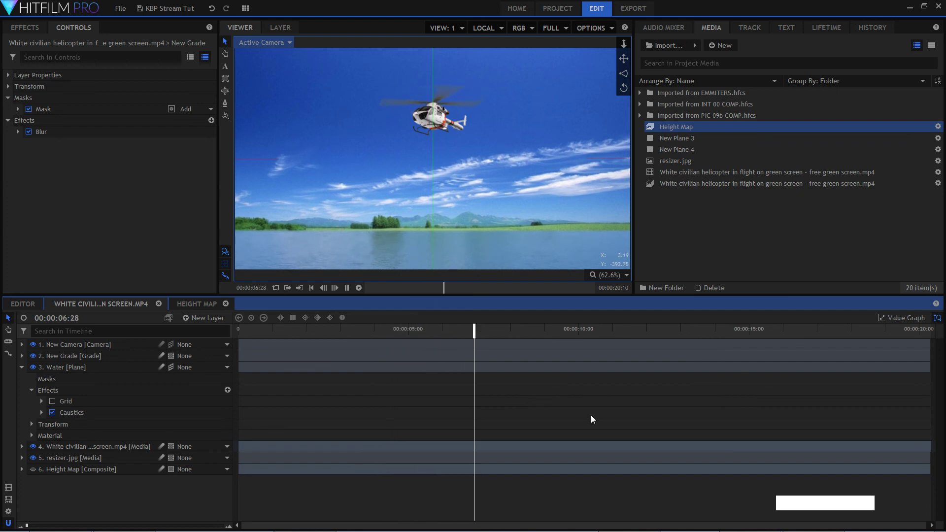
pyautogui.press('space')
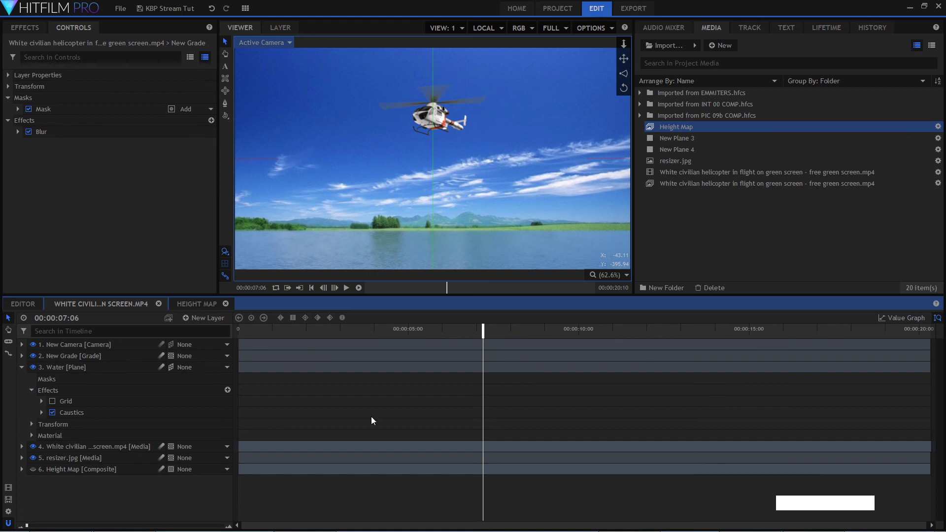
# - Apply the Blur effect to the resizer.jpg background layer and expand the effect's settings
pyautogui.click(73, 458)
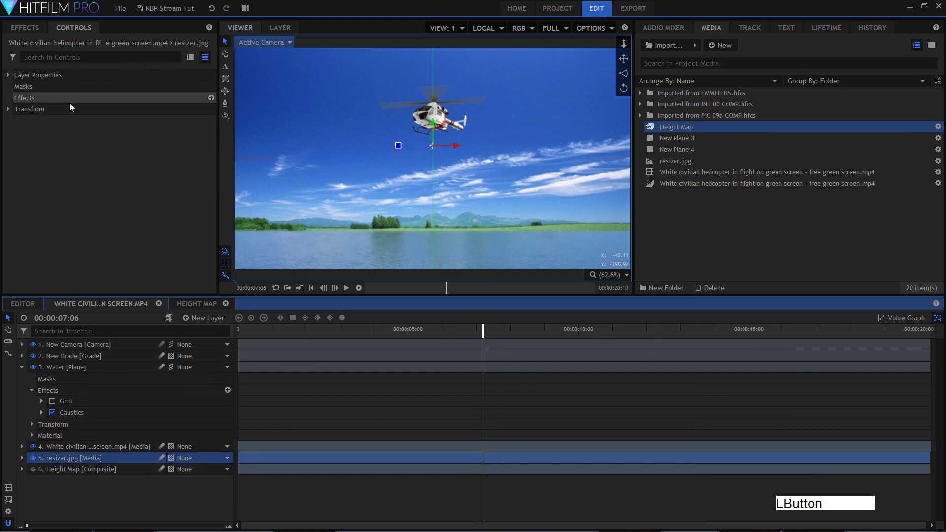
pyautogui.click(21, 31)
pyautogui.moveTo(42, 132); pyautogui.dragTo(85, 461)
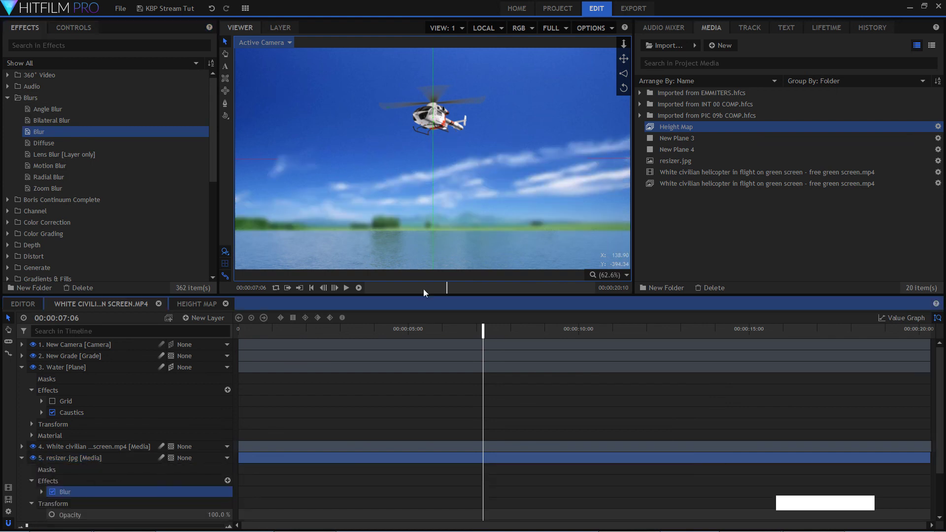
pyautogui.click(41, 491)
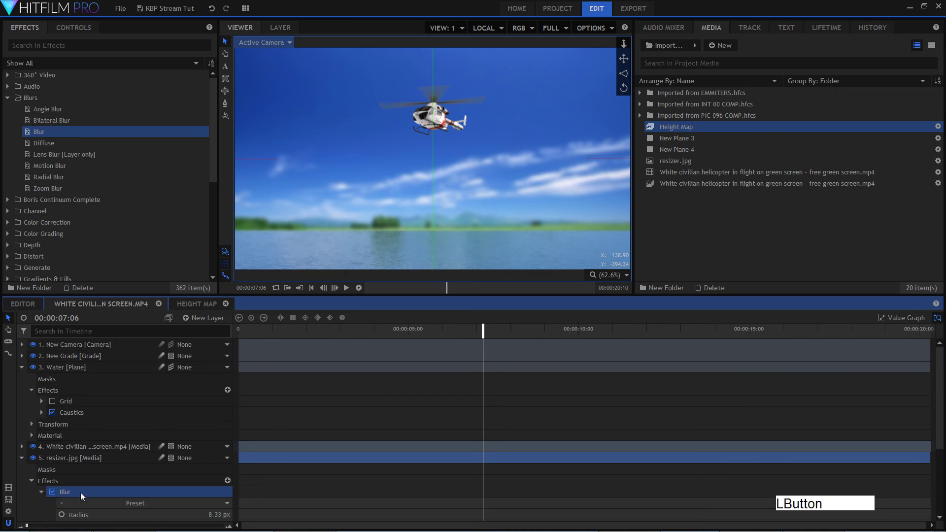
# - Reduce the background layer's Blur Radius to 3.33 px, and collapse the Water and resizer.jpg layers
pyautogui.moveTo(211, 398)
pyautogui.mouseDown()
pyautogui.moveTo(188, 398)
pyautogui.moveTo(199, 397)
pyautogui.mouseUp()
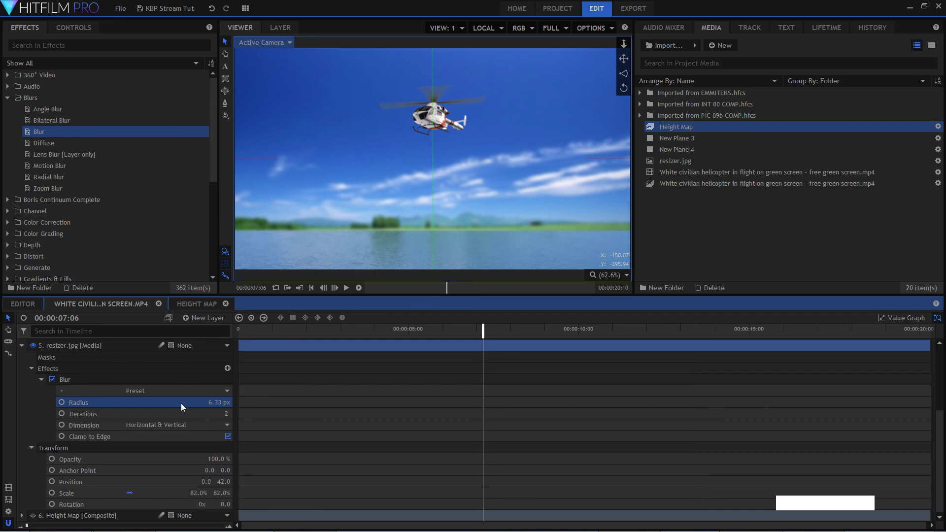
pyautogui.scroll(5, 149, 417)
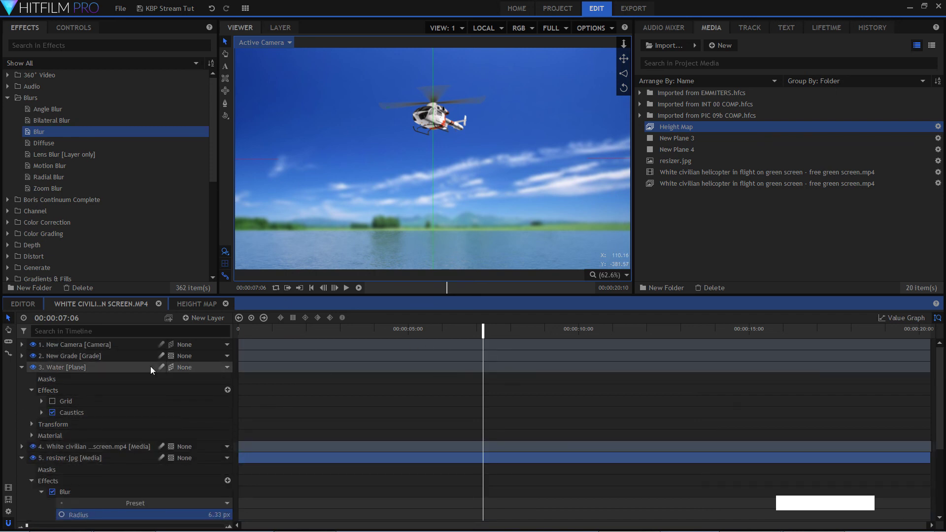
pyautogui.scroll(-5, 135, 456)
pyautogui.moveTo(174, 397); pyautogui.dragTo(153, 402)
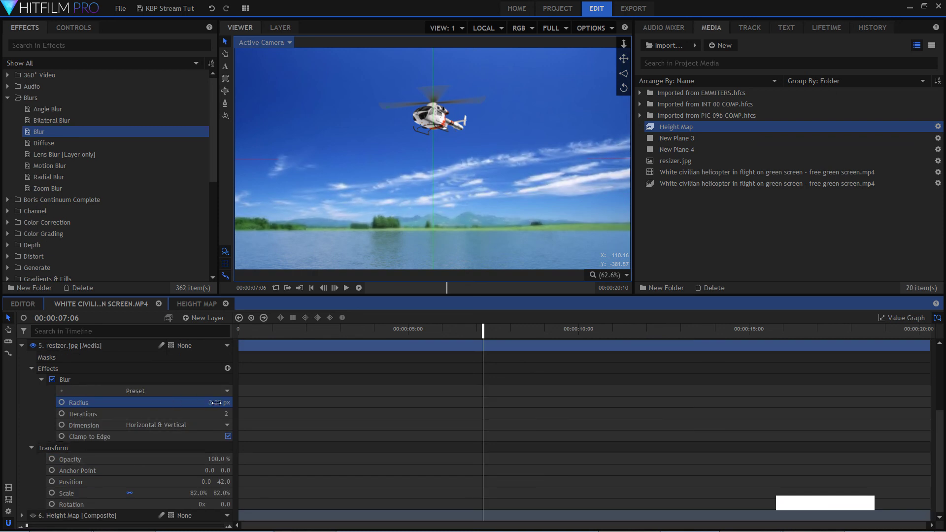
pyautogui.scroll(3, 99, 409)
pyautogui.click(23, 368)
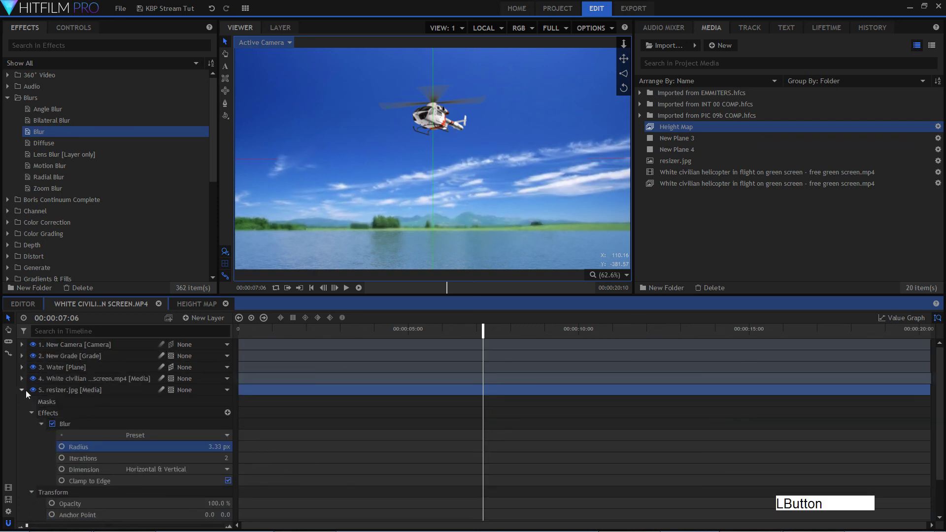
pyautogui.click(22, 390)
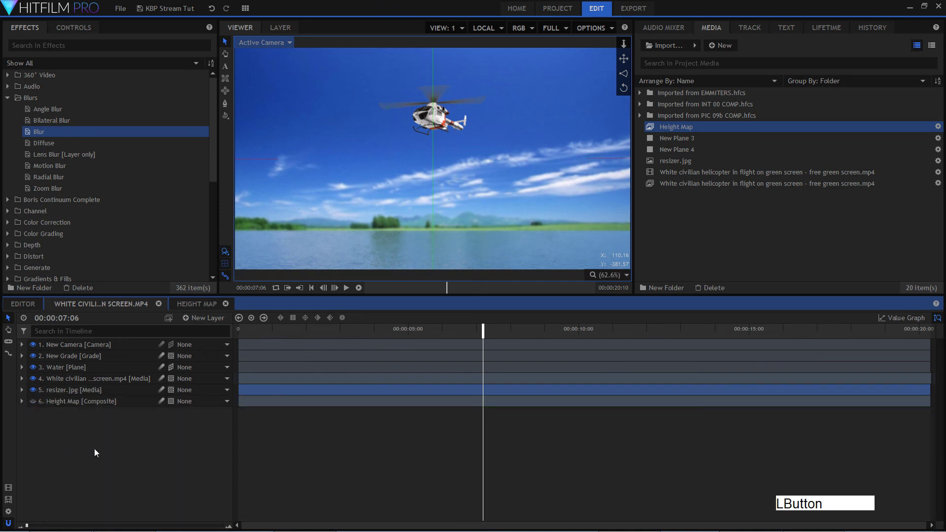
# - Scrub through the Fractal Noise animation in the Height Map composite, and return to the helicopter composite
pyautogui.click(203, 302)
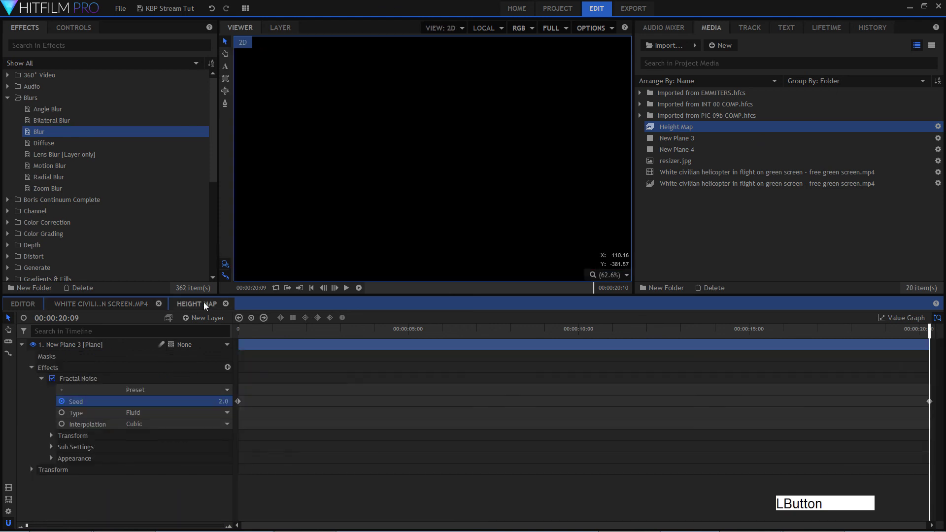
pyautogui.click(317, 330)
pyautogui.moveTo(299, 330); pyautogui.dragTo(529, 330)
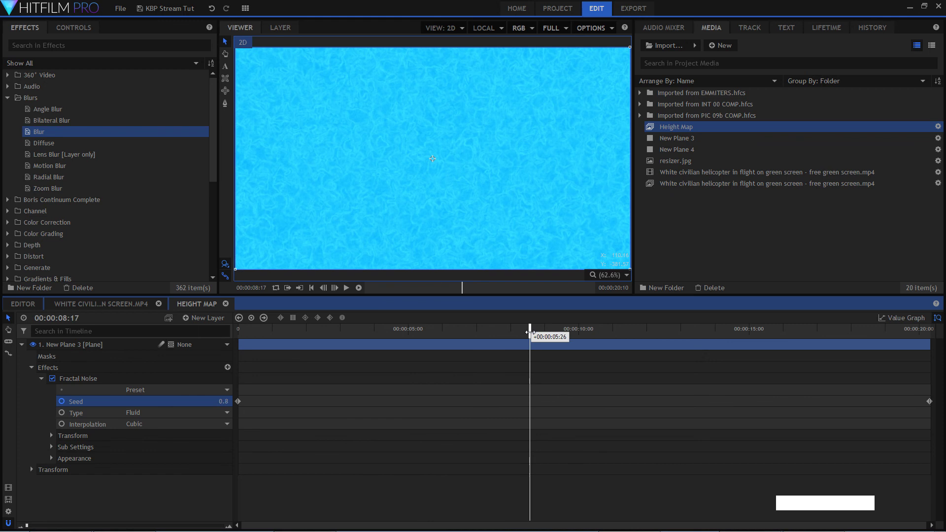
pyautogui.click(117, 304)
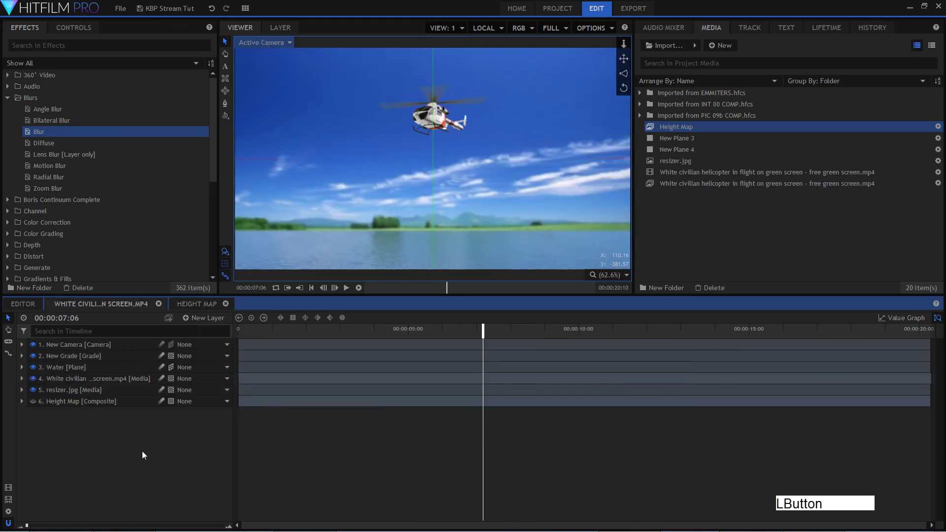
# - Review the grade layer's Mask and Blur settings, and collapse the layer
pyautogui.click(21, 355)
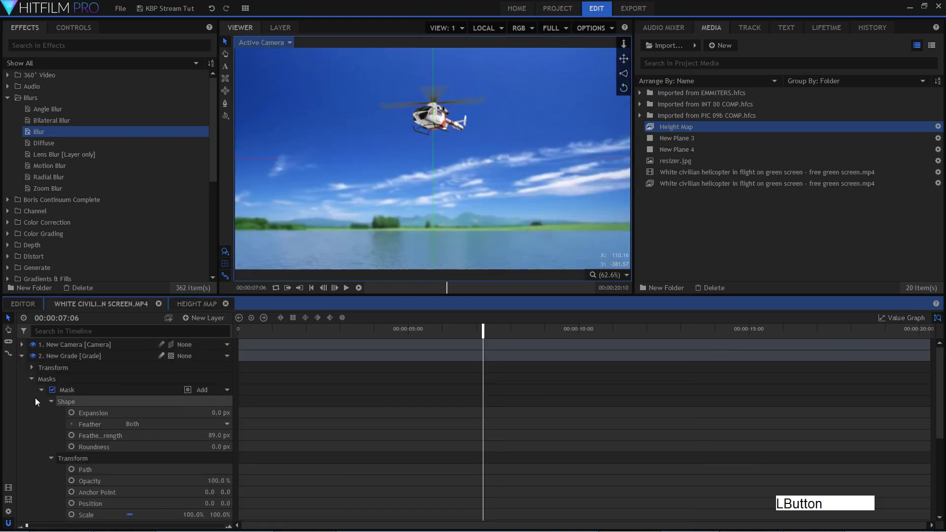
pyautogui.click(33, 380)
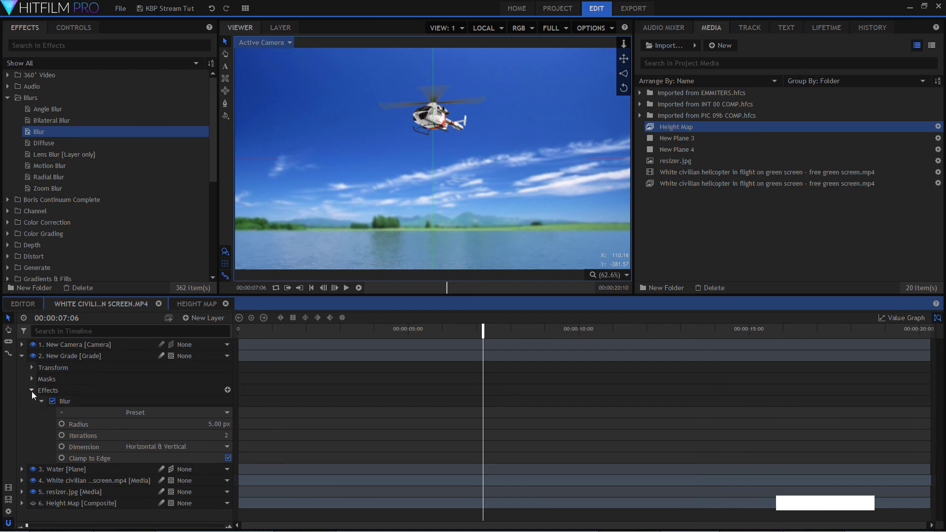
pyautogui.click(32, 391)
pyautogui.click(31, 379)
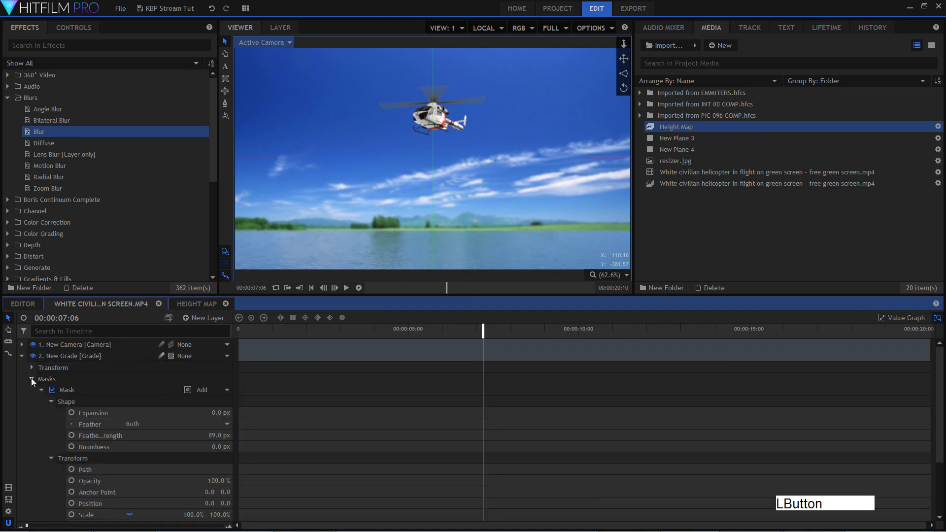
pyautogui.click(41, 390)
pyautogui.click(32, 401)
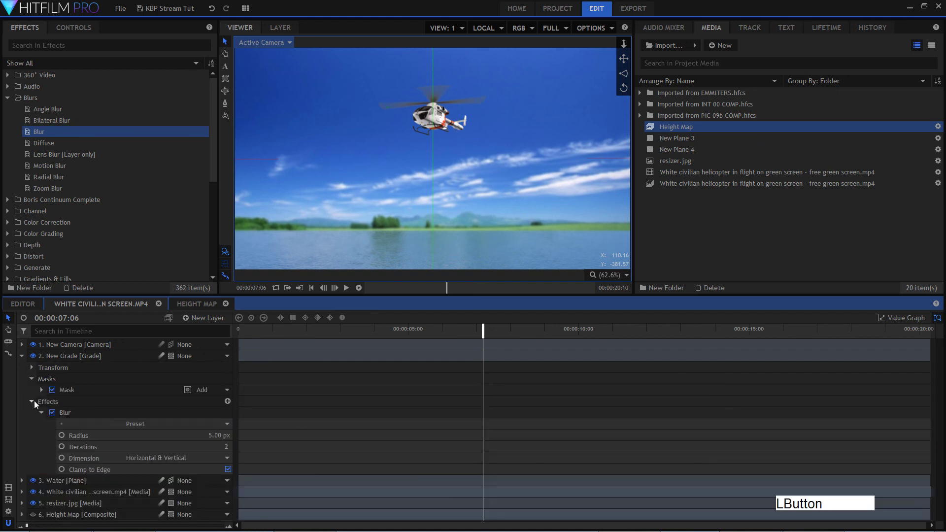
pyautogui.click(43, 413)
pyautogui.click(22, 356)
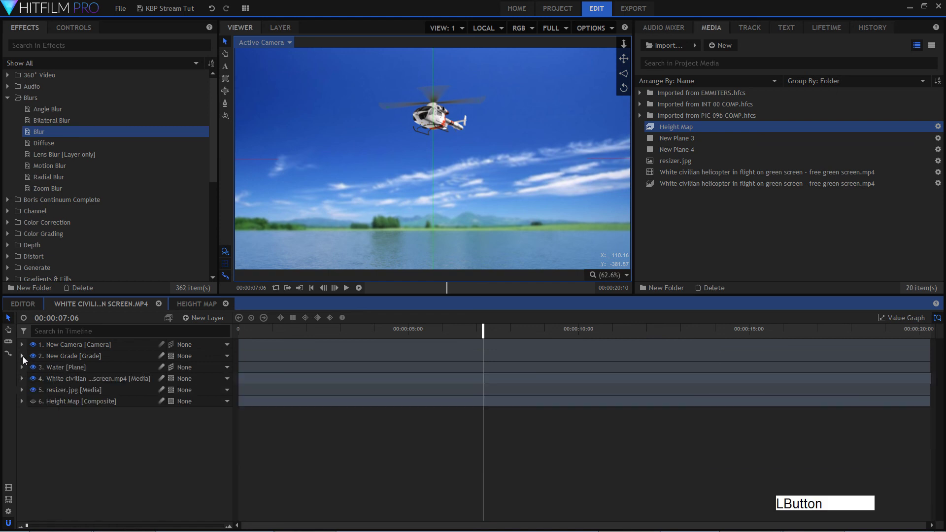
# - Examine the Water layer's Caustics settings from the Height Map to the Environment Map rotation, and collapse and deselect the layer
pyautogui.click(55, 371)
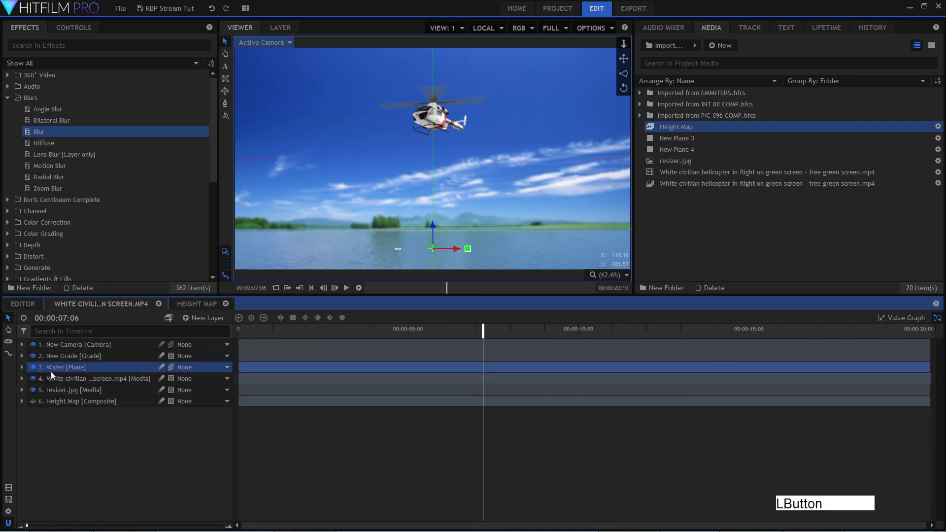
pyautogui.click(25, 370)
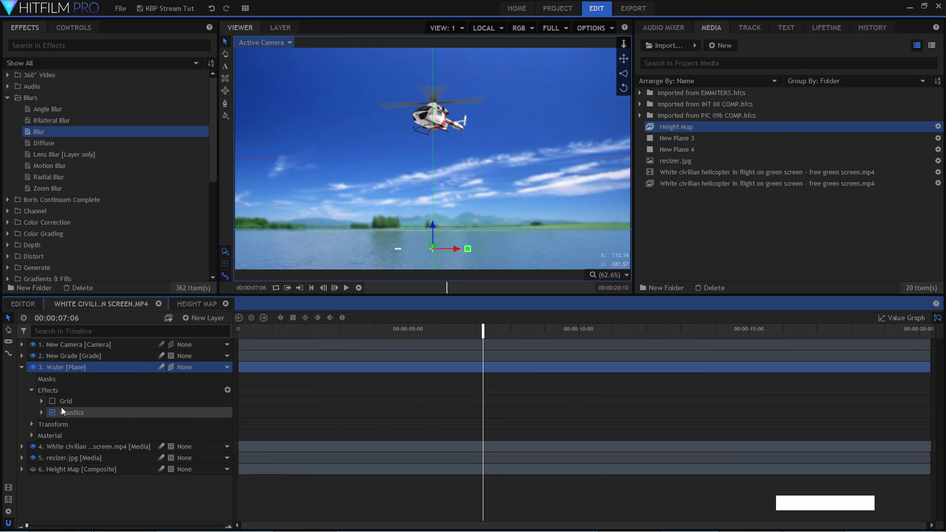
pyautogui.click(90, 413)
pyautogui.click(42, 413)
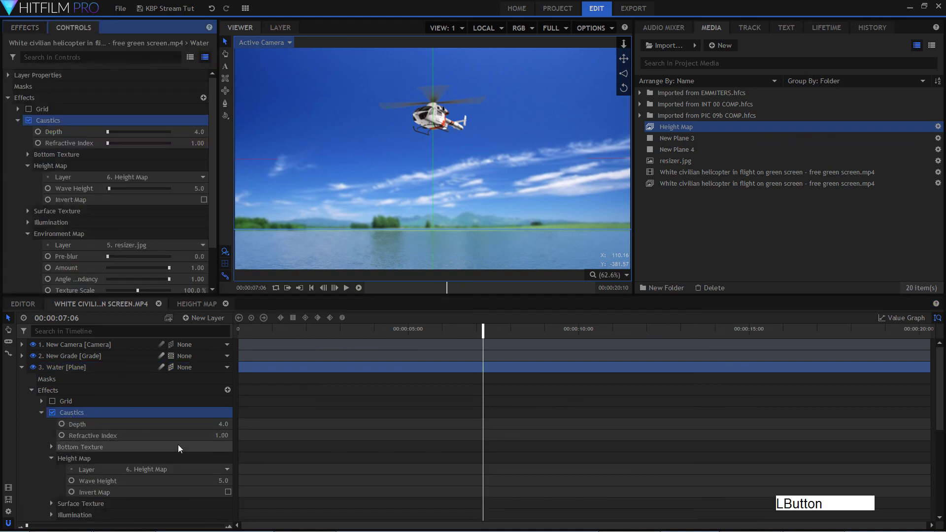
pyautogui.scroll(-2, 191, 462)
pyautogui.scroll(-3, 192, 443)
pyautogui.scroll(3, 201, 377)
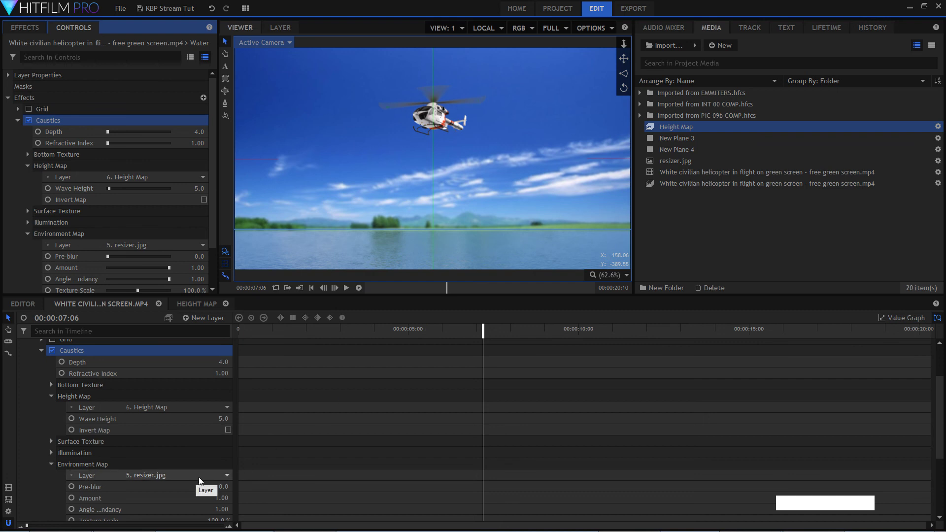
pyautogui.scroll(-4, 190, 482)
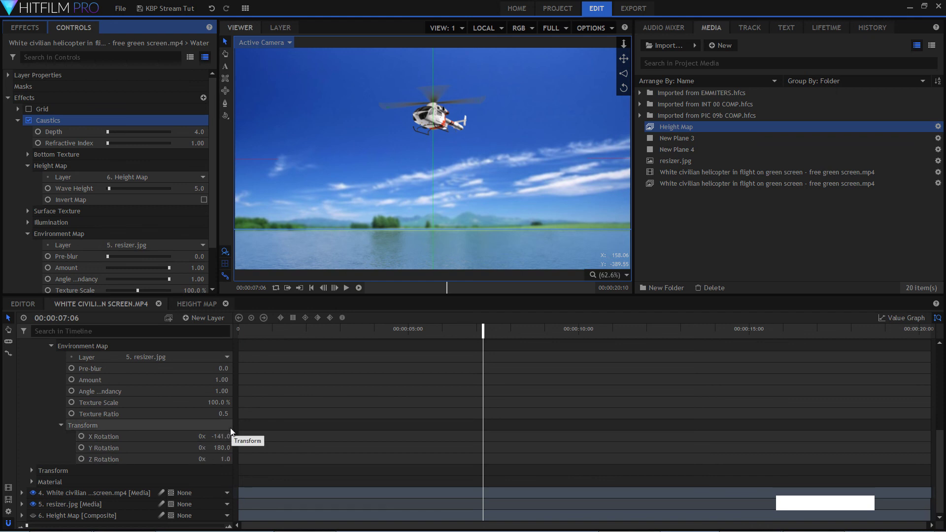
pyautogui.scroll(5, 187, 423)
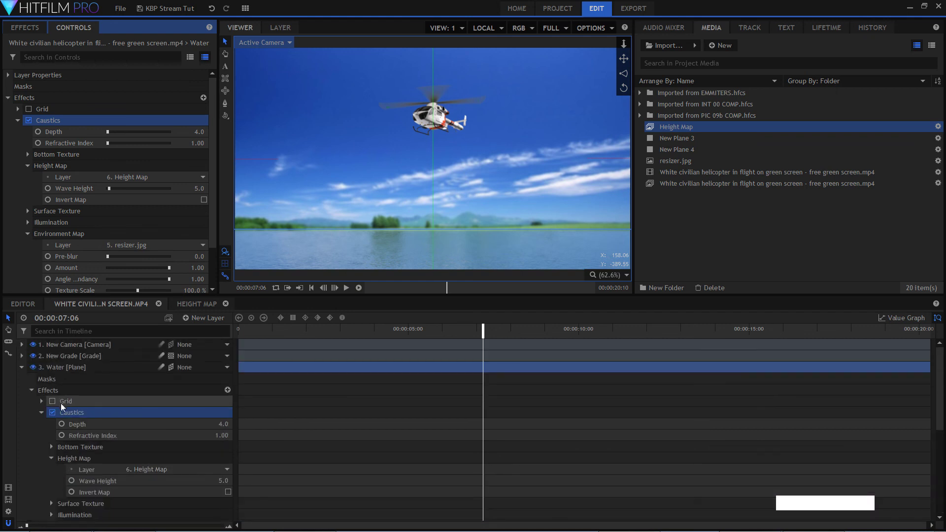
pyautogui.click(22, 367)
pyautogui.click(98, 459)
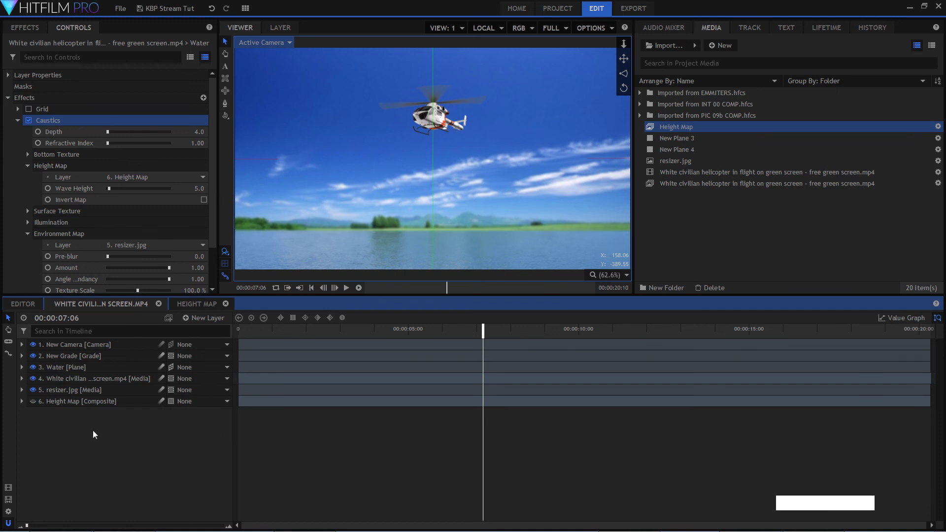
# - Duplicate the helicopter video layer and expand the upper copy's properties
pyautogui.rightClick(107, 375)
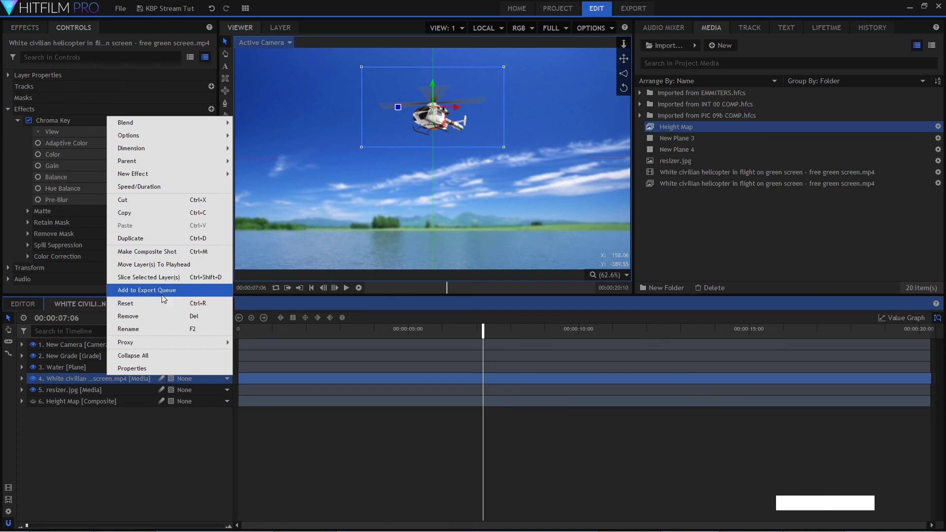
pyautogui.click(166, 240)
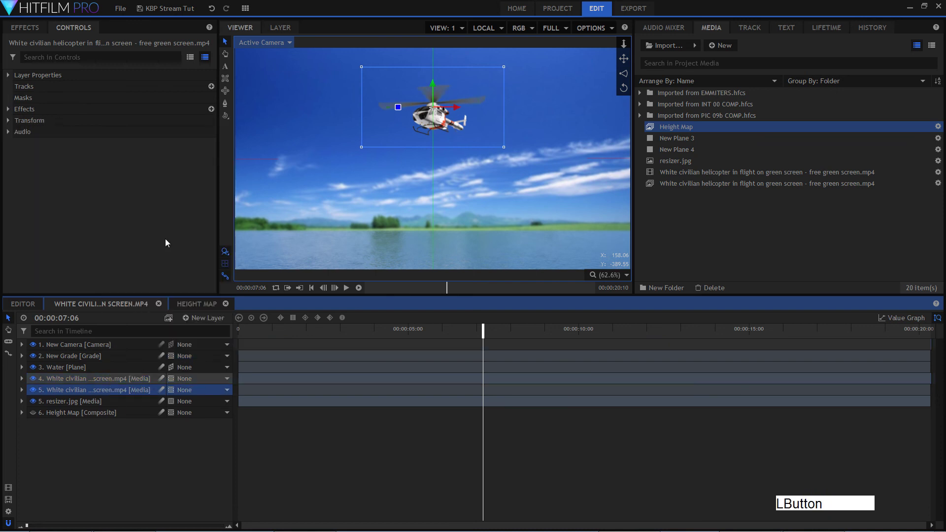
pyautogui.click(83, 374)
pyautogui.click(23, 378)
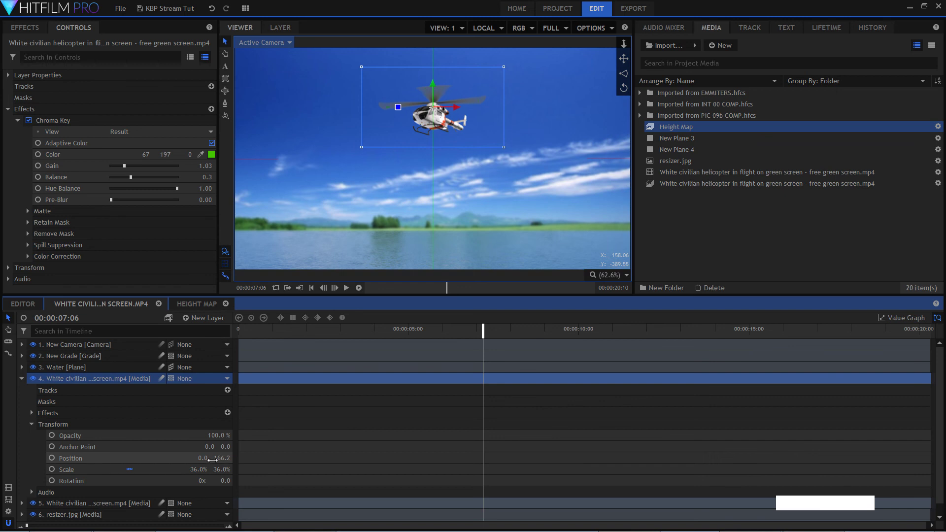
# - Try a vertical position of about -37.2 for the upper helicopter copy, and reset it to 0
pyautogui.moveTo(212, 460); pyautogui.dragTo(229, 458)
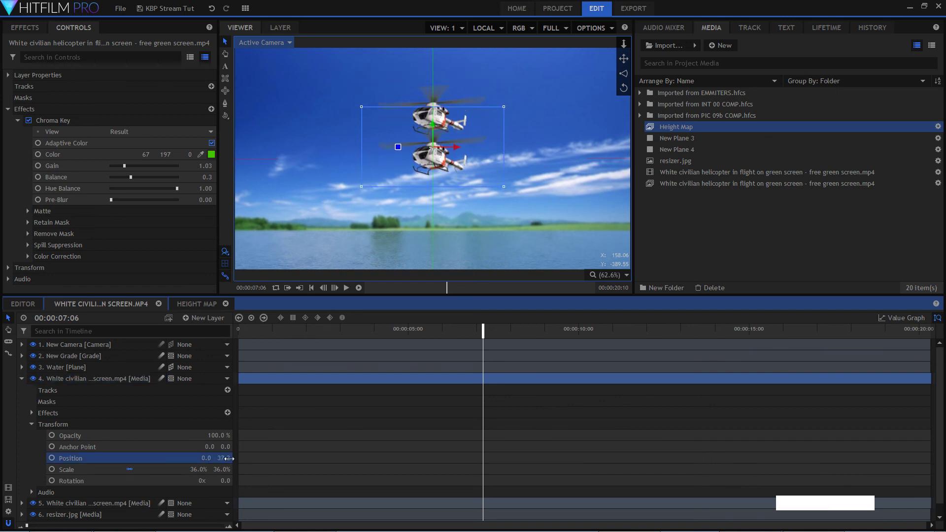
pyautogui.click(224, 458)
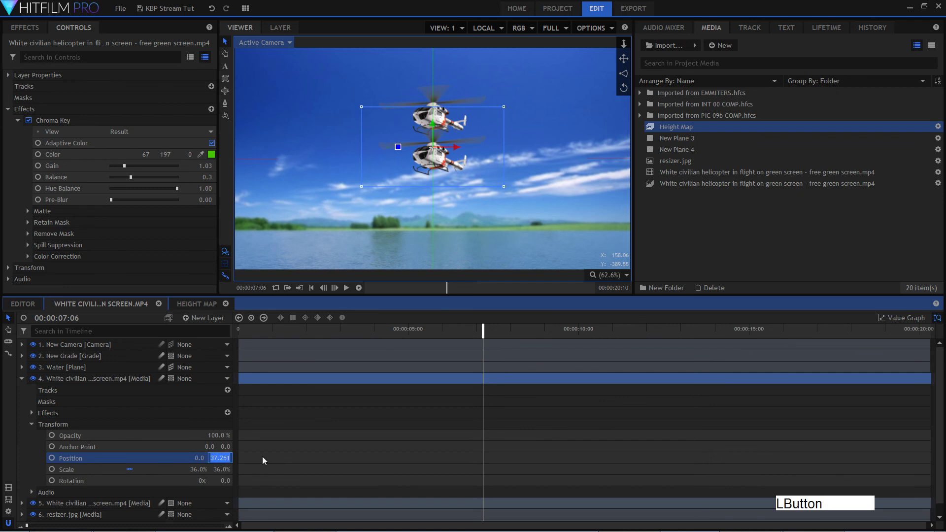
pyautogui.press('Home')
pyautogui.write('-')
pyautogui.press('Return')
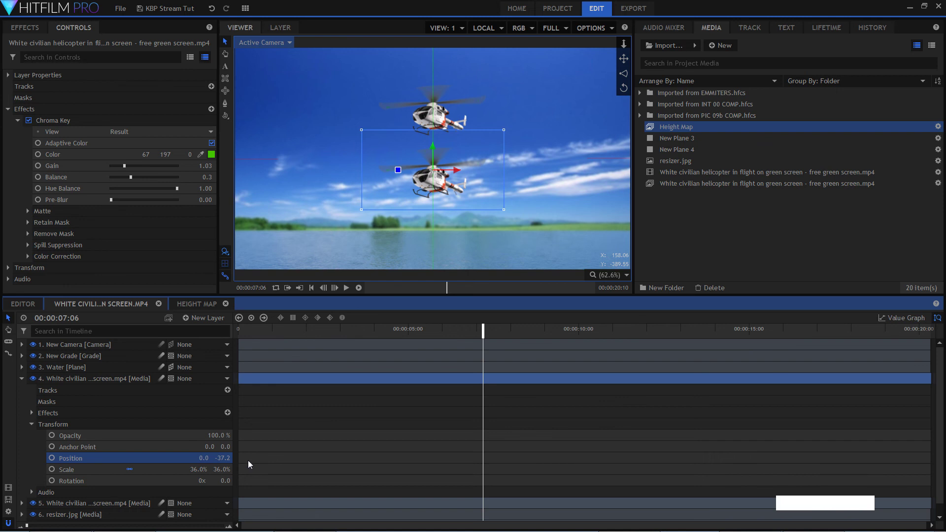
pyautogui.click(224, 458)
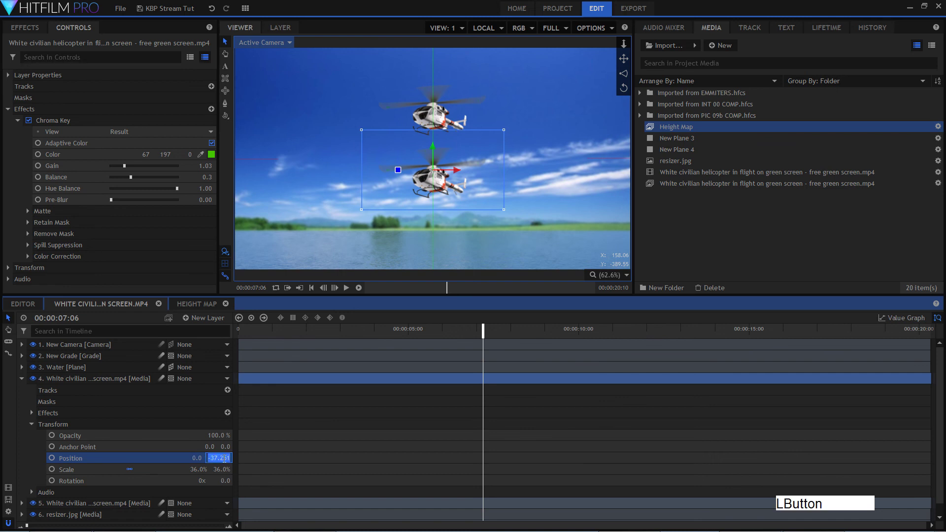
pyautogui.write('0')
pyautogui.press('Return')
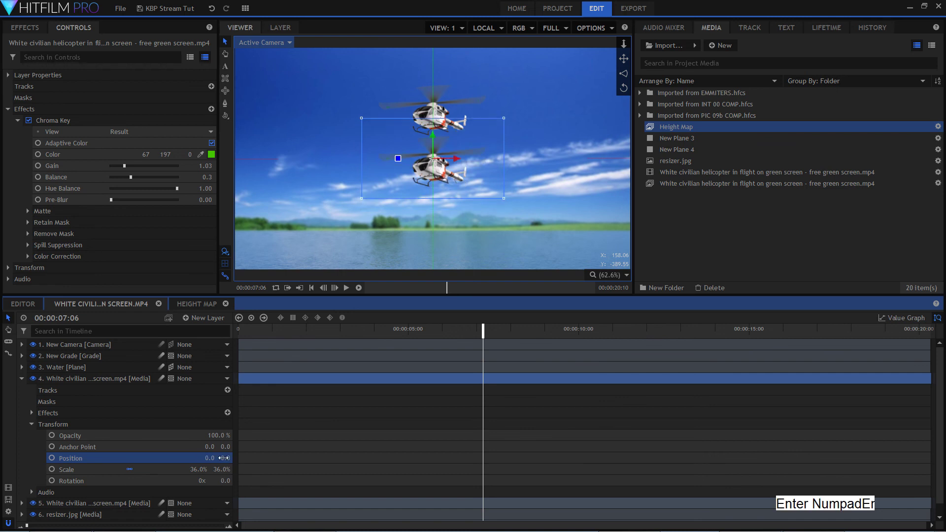
# - Try a uniform scale of 45% on the upper helicopter copy and undo it
pyautogui.click(223, 470)
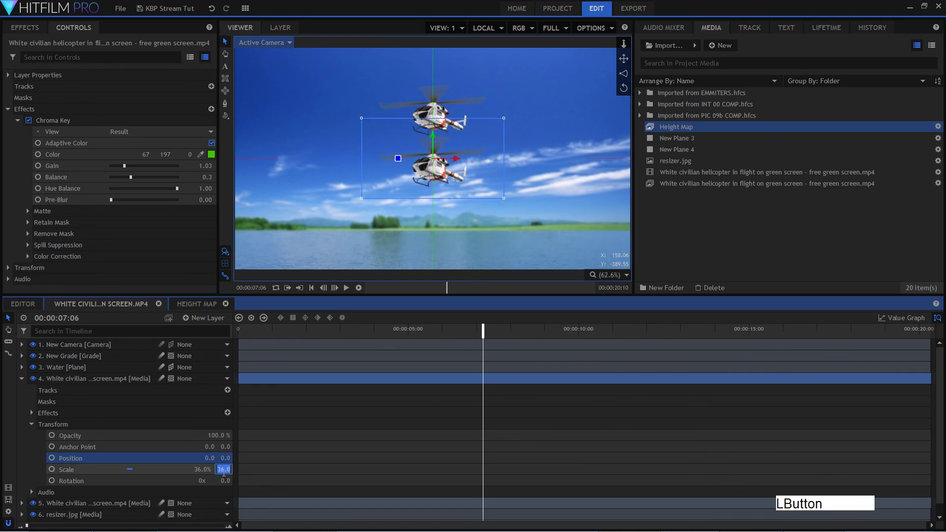
pyautogui.write('45')
pyautogui.press('Return')
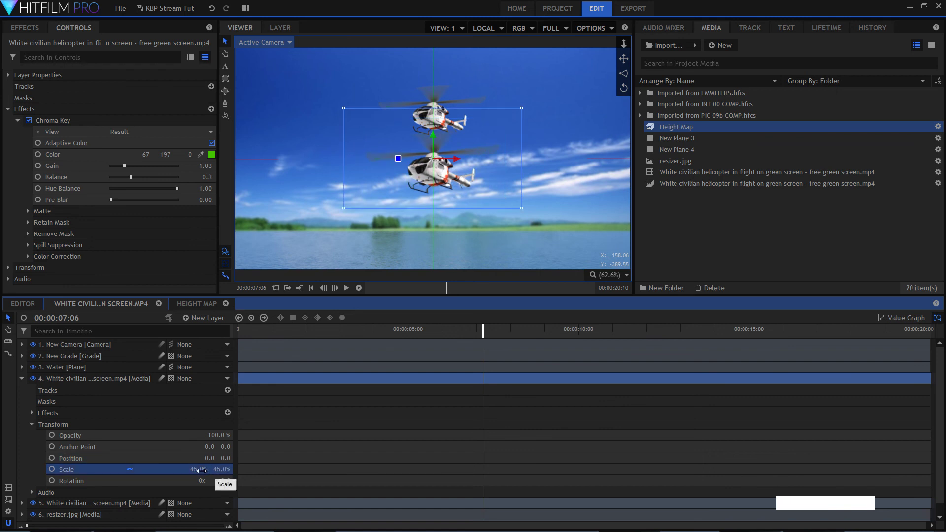
pyautogui.hotkey('ctrl', 'z')
# - Flip the helicopter copy with a scale of -36% and lower it to a vertical position of about -146.8
pyautogui.click(194, 470)
pyautogui.click(195, 469)
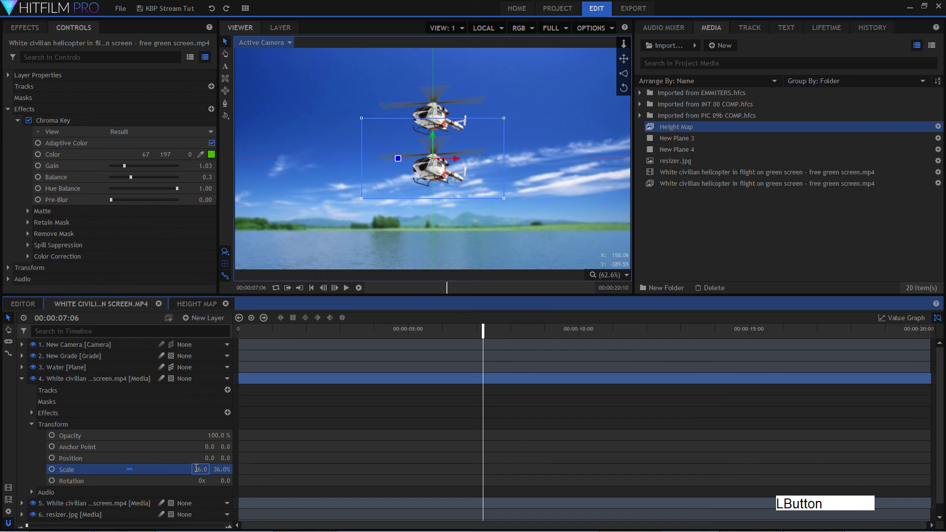
pyautogui.write('-')
pyautogui.press('Return')
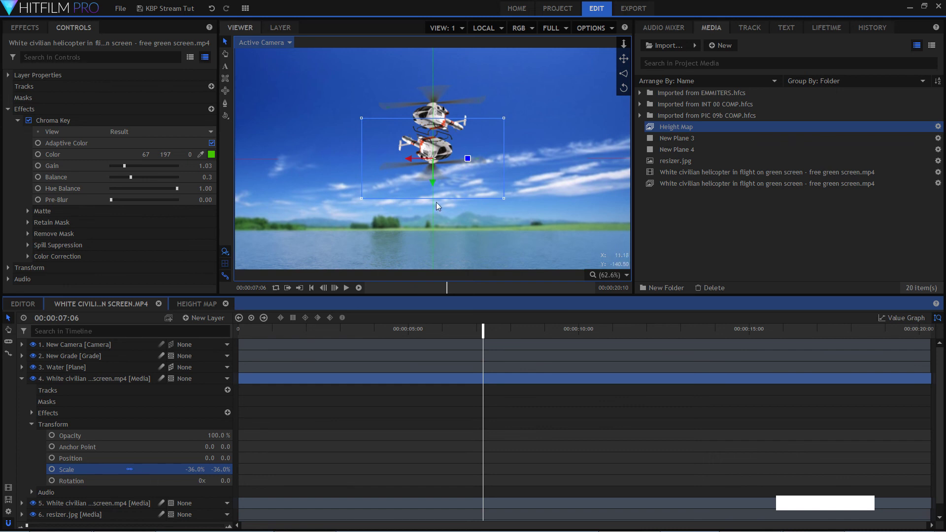
pyautogui.moveTo(432, 182); pyautogui.dragTo(433, 228)
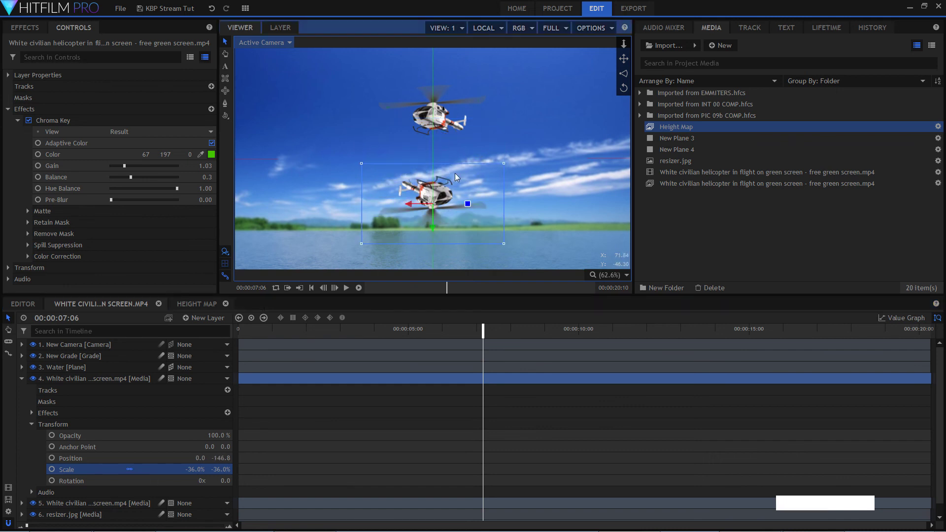
# - Unlink the helicopter copy's scale values and set only its horizontal scale to 36%, keeping the copy upside down
pyautogui.click(131, 469)
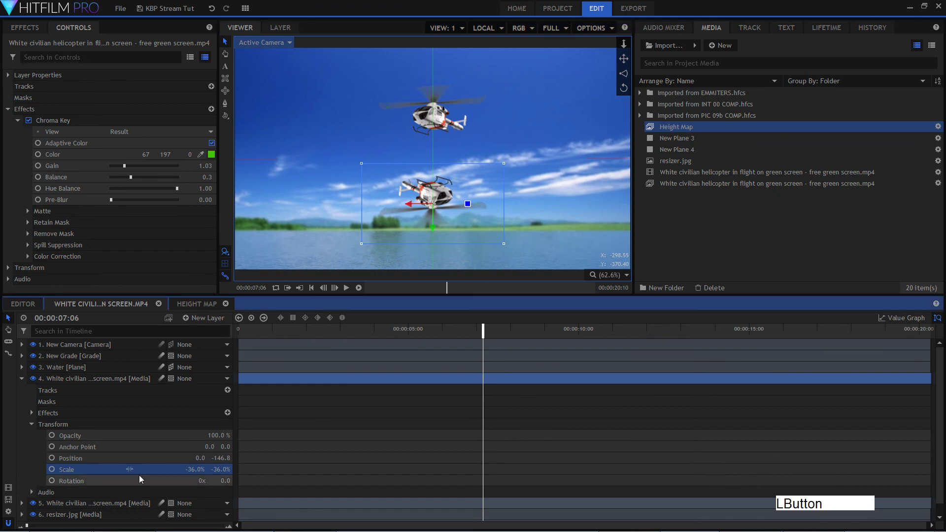
pyautogui.click(217, 471)
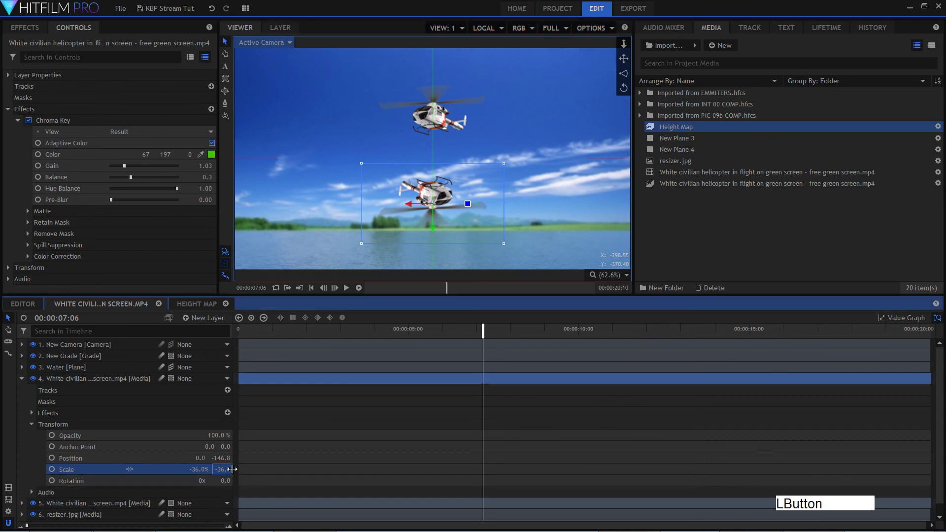
pyautogui.press('BackSpace')
pyautogui.press('Return')
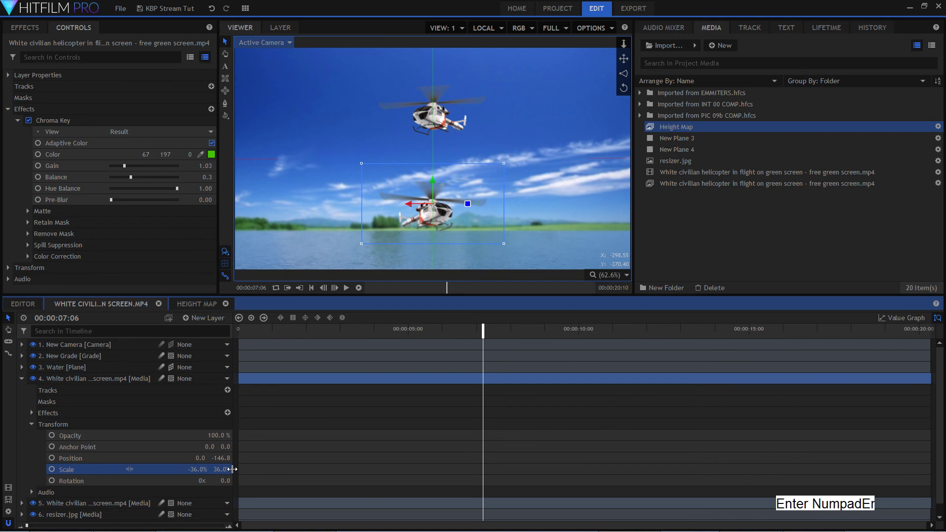
pyautogui.hotkey('ctrl', 'z')
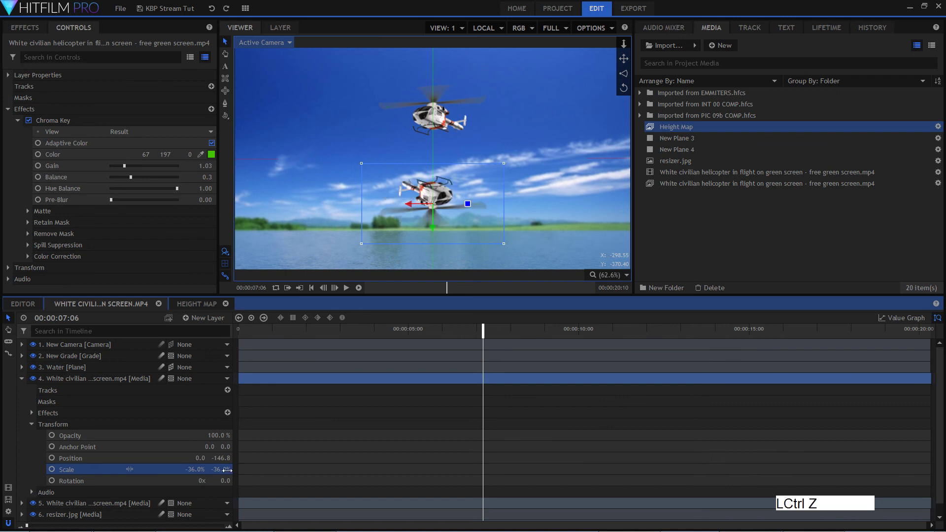
pyautogui.click(187, 468)
pyautogui.press('BackSpace')
pyautogui.press('Return')
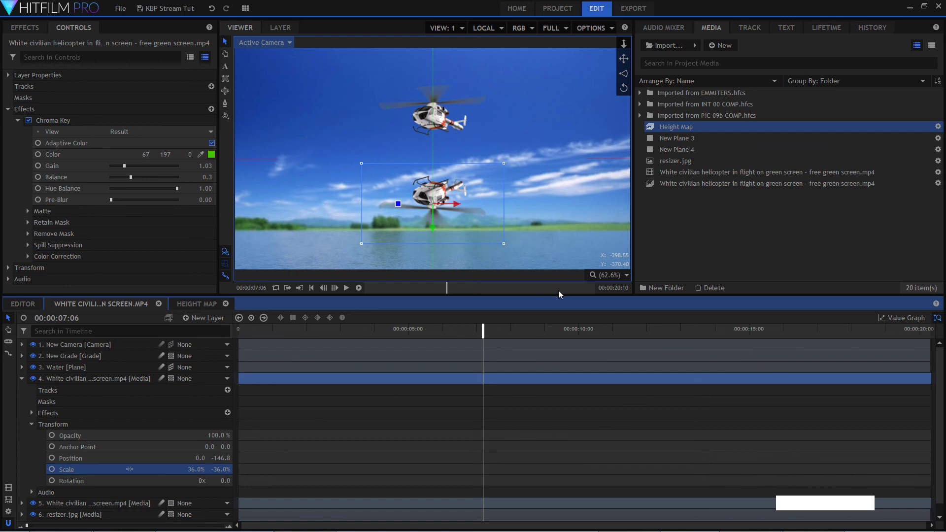
# - Play back the composite to compare the motion of the helicopter and its upside-down copy
pyautogui.scroll(3, 510, 218)
pyautogui.press('space')
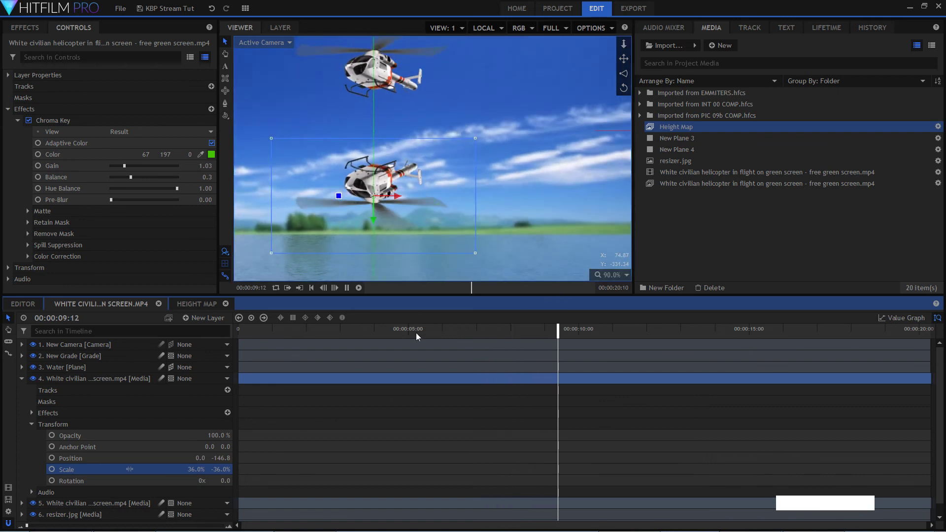
pyautogui.press('space')
pyautogui.scroll(-2, 487, 229)
pyautogui.scroll(-1, 484, 262)
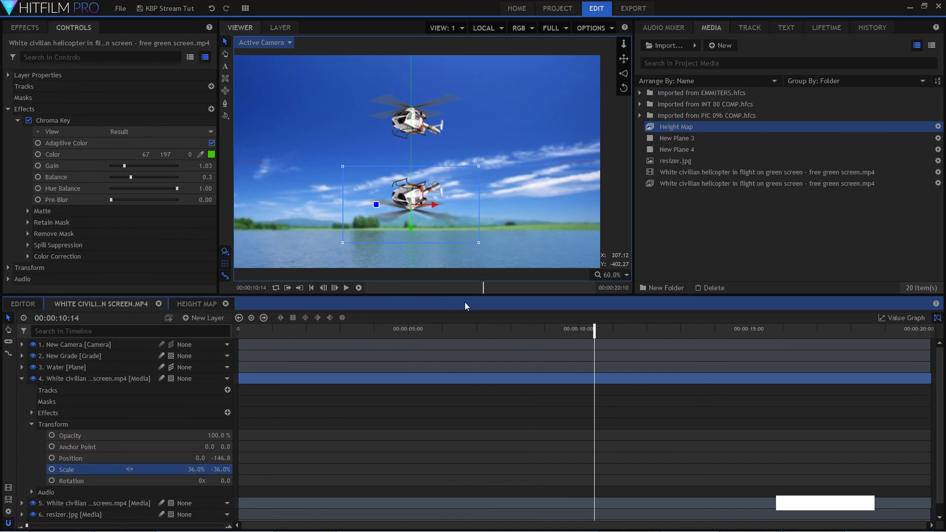
# - Lower the flipped helicopter to a vertical position of about -331.8 and place its layer directly above the grade layer
pyautogui.moveTo(409, 229); pyautogui.dragTo(407, 283)
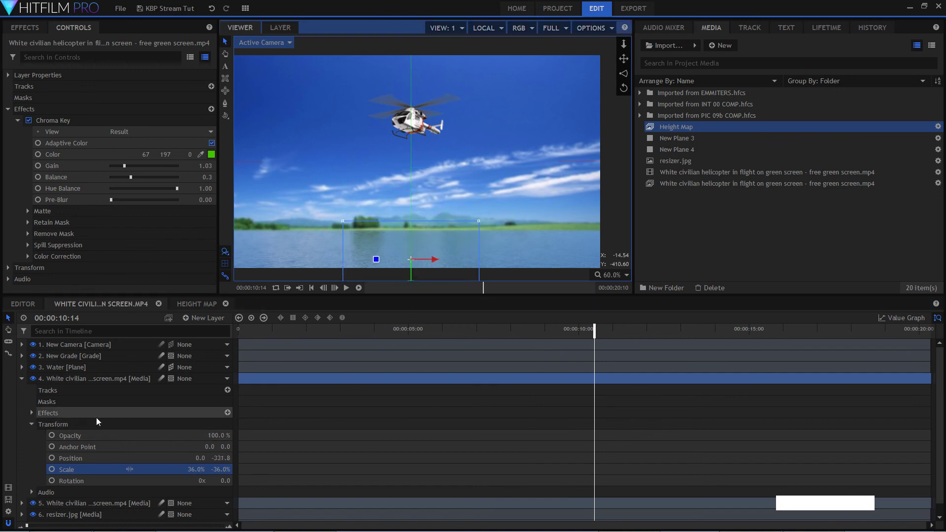
pyautogui.click(80, 380)
pyautogui.moveTo(78, 382); pyautogui.dragTo(115, 354)
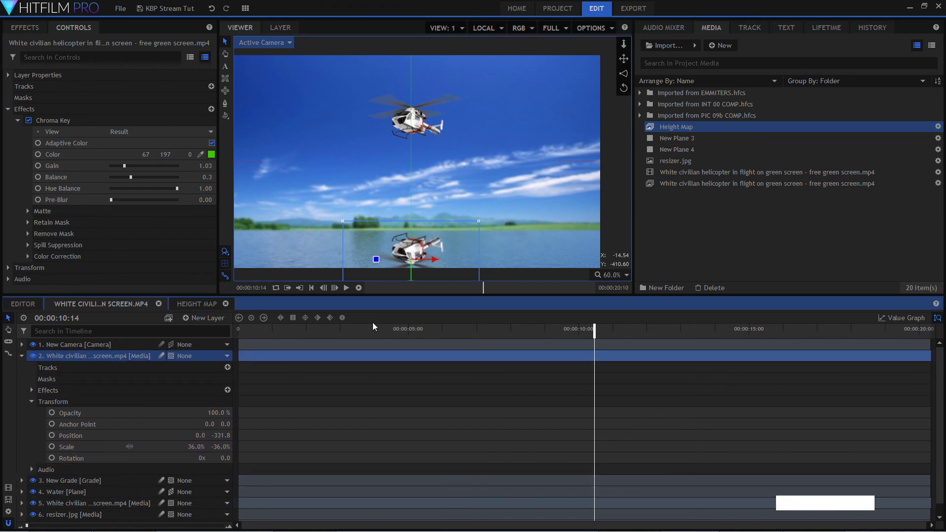
# - Reduce the reflected helicopter's opacity to 16%, and relink its scale values and shrink it to about 30%
pyautogui.click(416, 330)
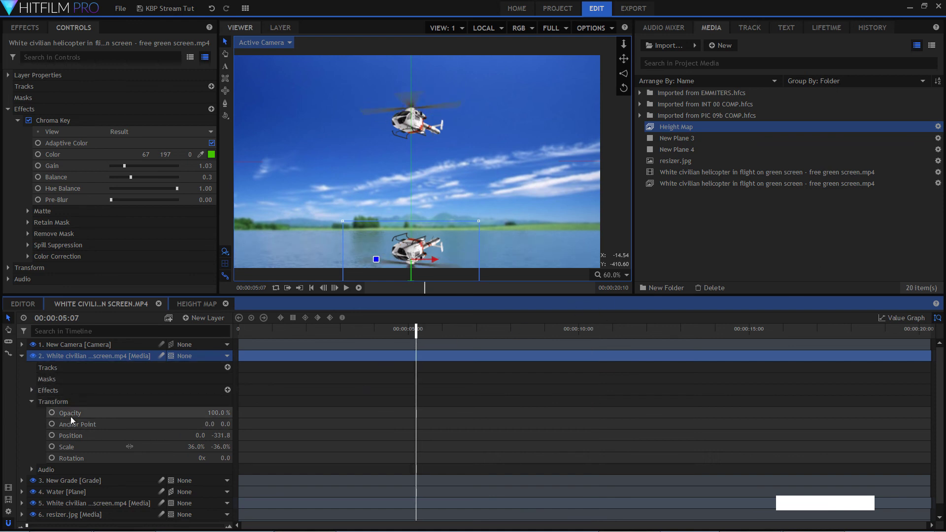
pyautogui.moveTo(219, 413); pyautogui.dragTo(173, 413)
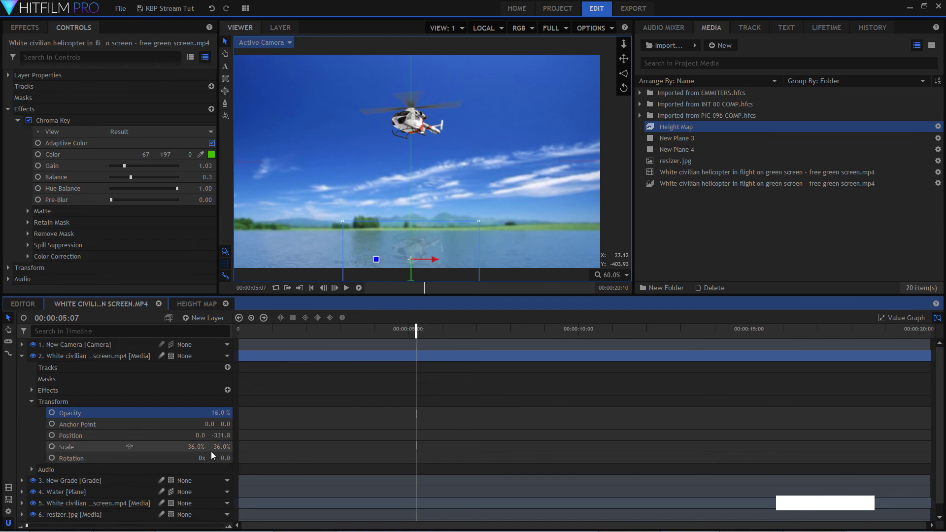
pyautogui.moveTo(198, 445)
pyautogui.mouseDown()
pyautogui.moveTo(190, 445)
pyautogui.moveTo(198, 445)
pyautogui.mouseUp()
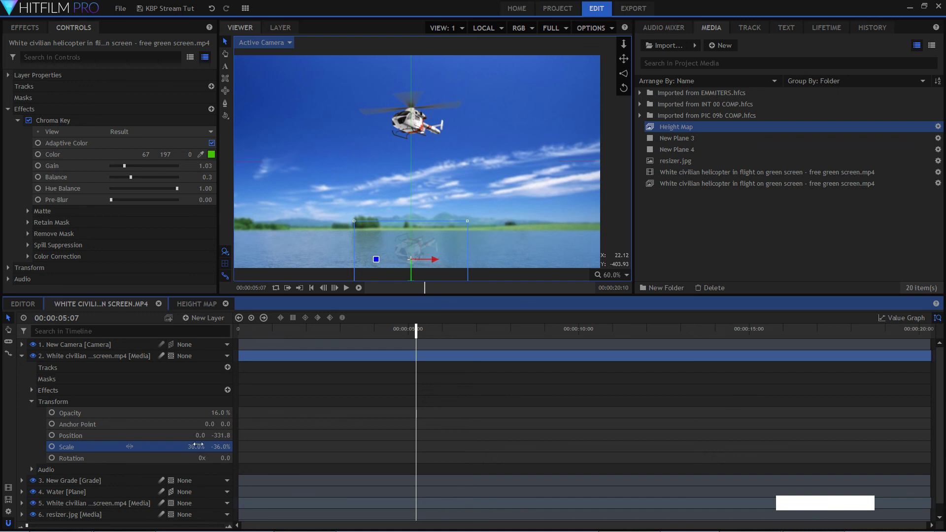
pyautogui.hotkey('ctrl', 'z')
pyautogui.click(192, 448)
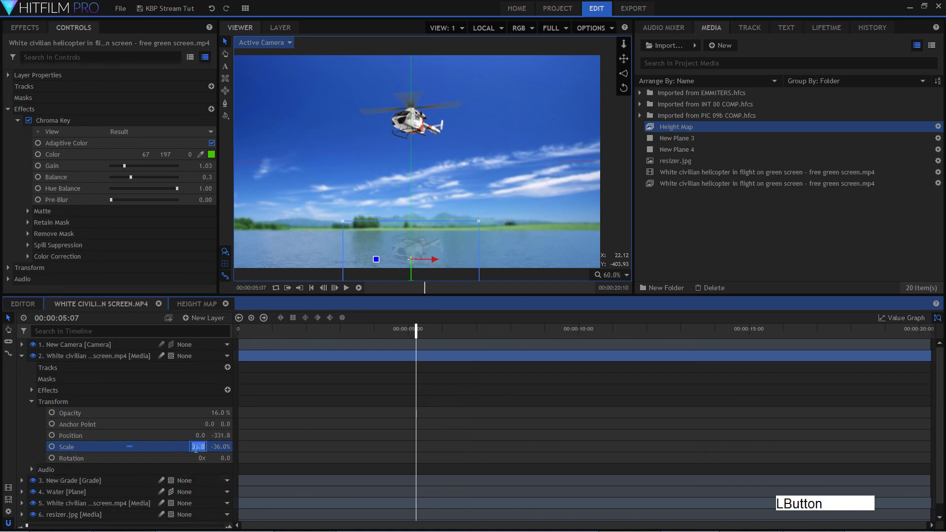
pyautogui.write('24')
pyautogui.press('Return')
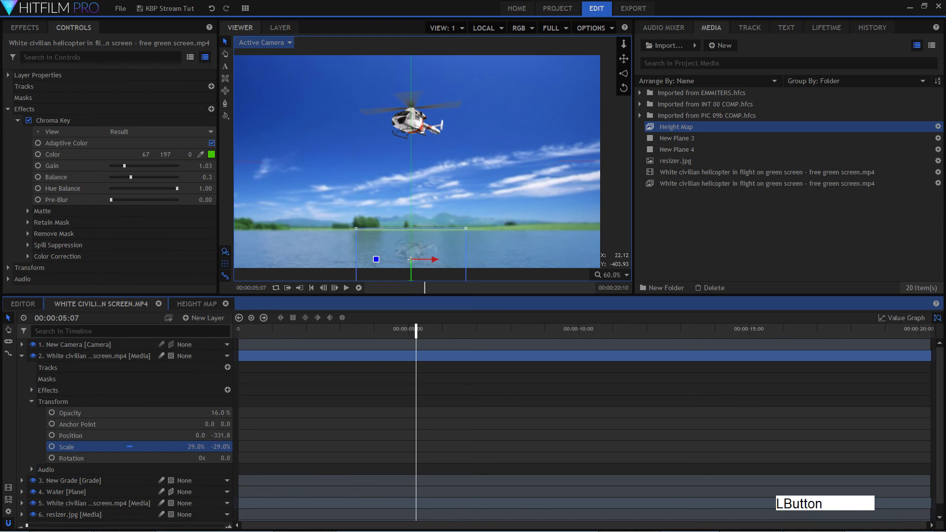
pyautogui.hotkey('ctrl', 'z')
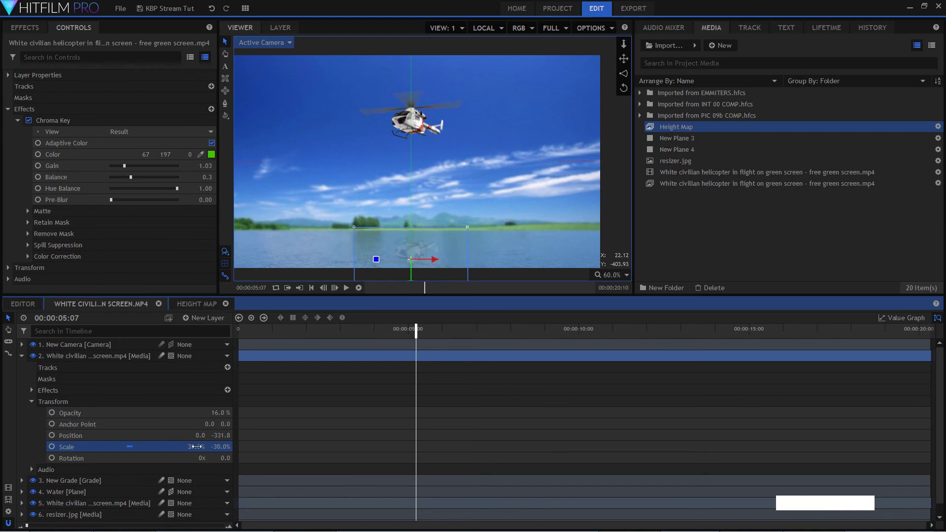
# - Preview the faint helicopter reflection in playback and collapse its layer
pyautogui.press('space')
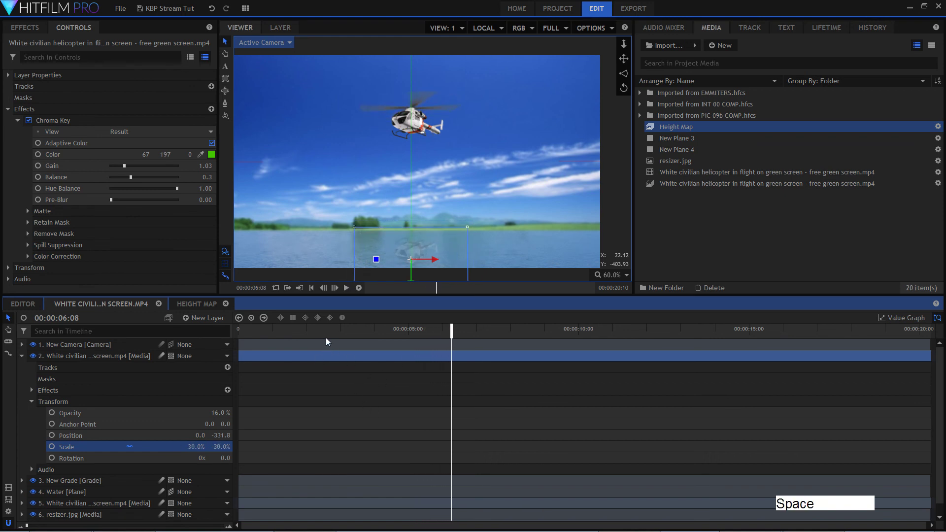
pyautogui.click(326, 332)
pyautogui.click(22, 355)
pyautogui.press('space')
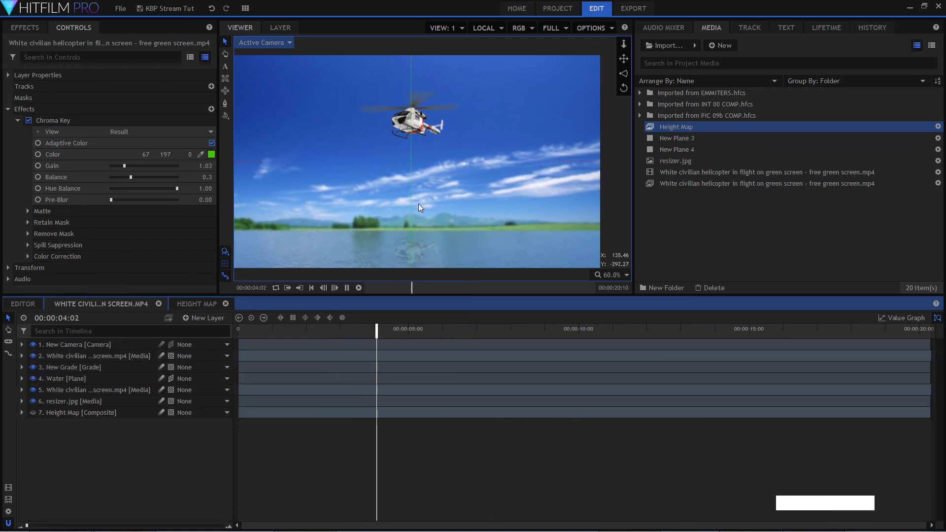
pyautogui.press('space')
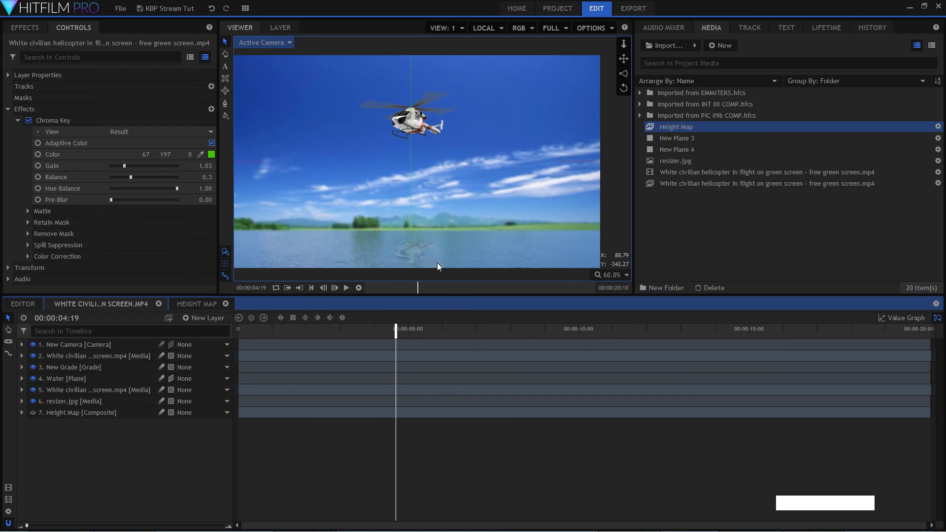
# - View the noise pattern in the Height Map composite, and return to the helicopter composite
pyautogui.click(258, 479)
pyautogui.click(198, 303)
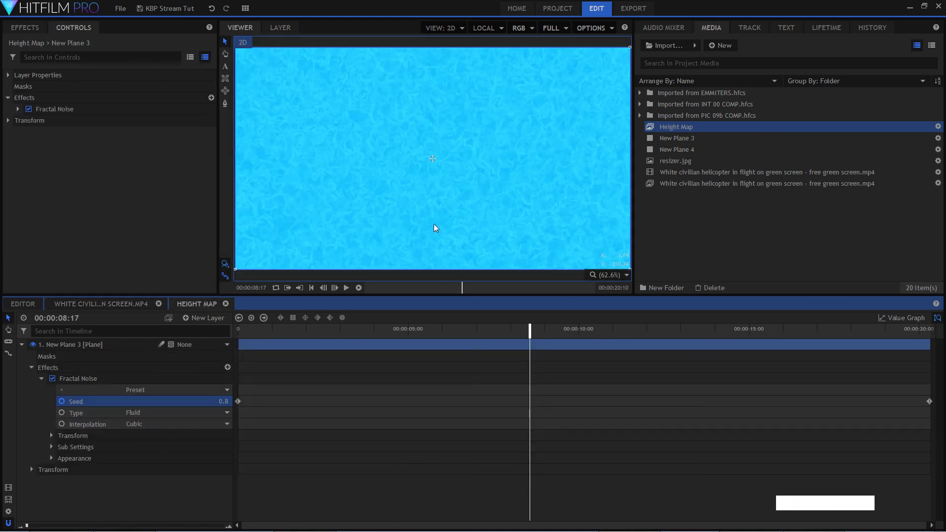
pyautogui.click(97, 304)
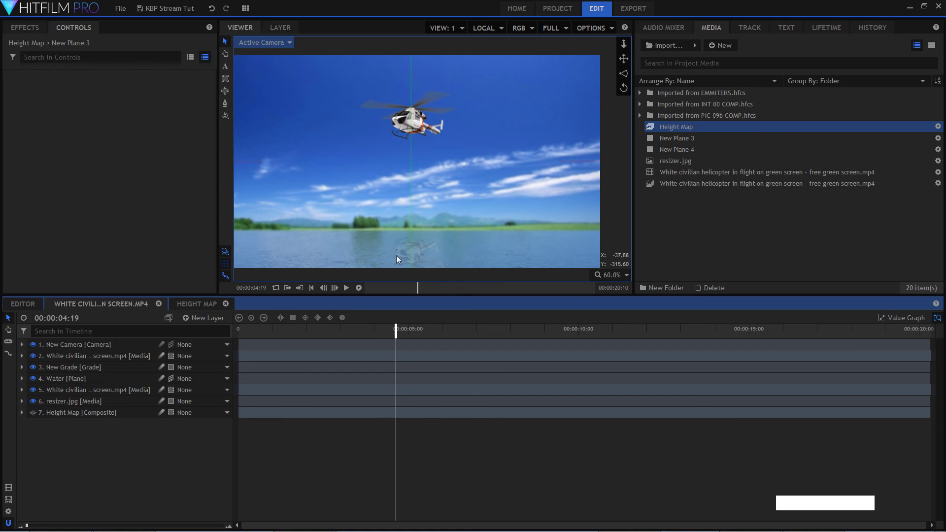
# - Examine the water reflection up close across several frames, and play the whole composite from the start in the fitted view
pyautogui.scroll(4, 432, 256)
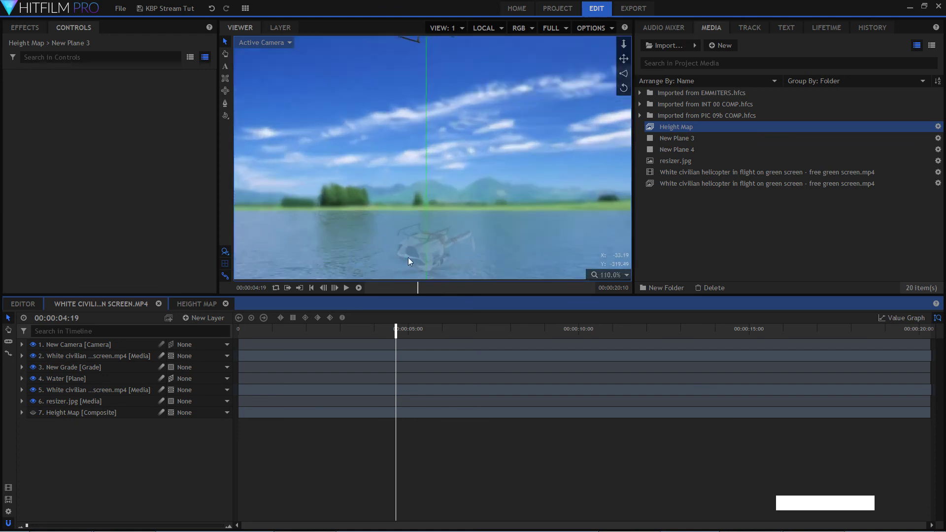
pyautogui.moveTo(393, 331); pyautogui.dragTo(433, 330)
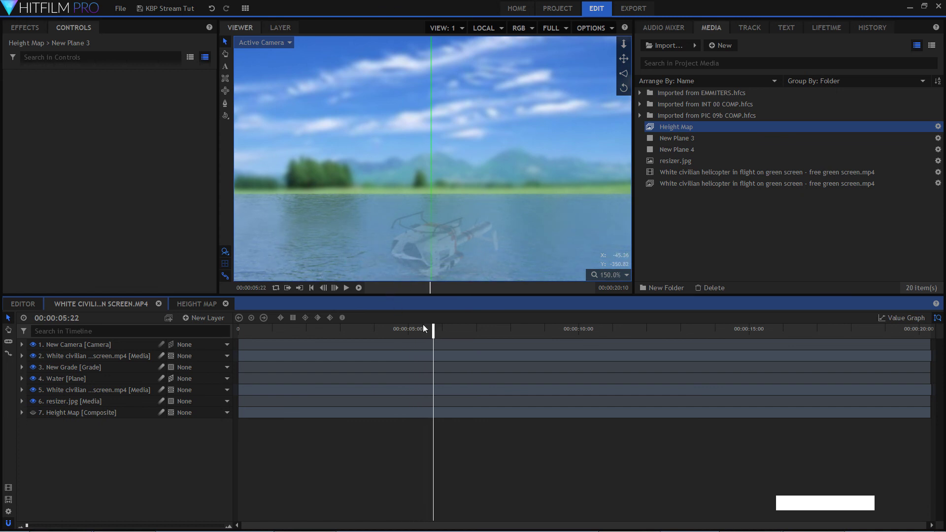
pyautogui.moveTo(432, 332); pyautogui.dragTo(238, 334)
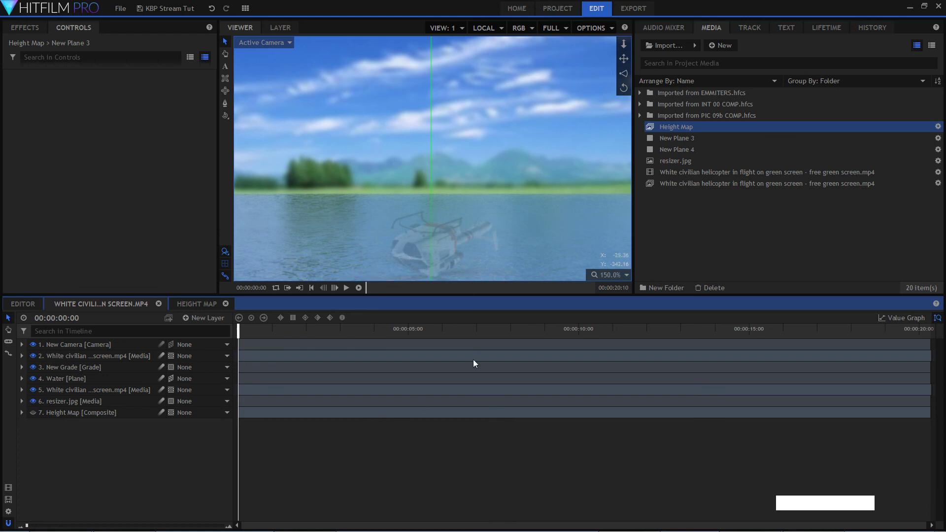
pyautogui.click(596, 275)
pyautogui.click(599, 385)
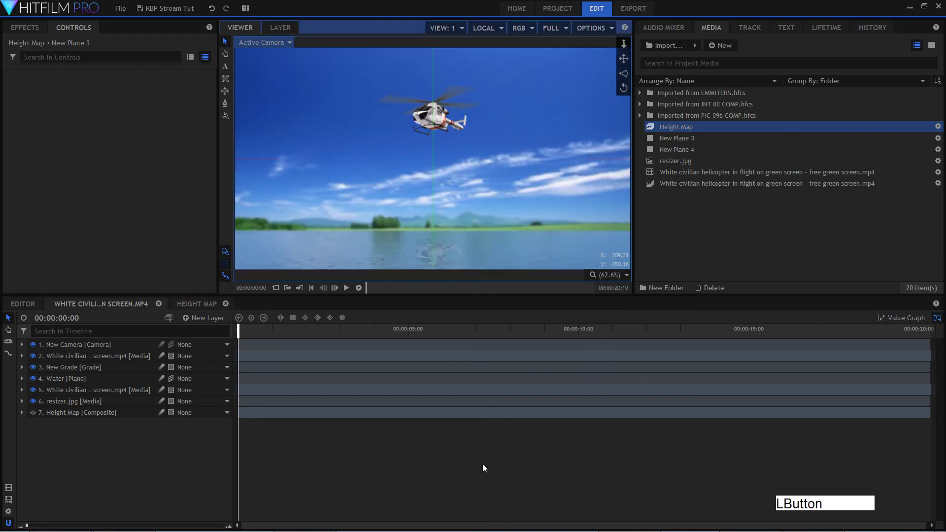
pyautogui.press('space')
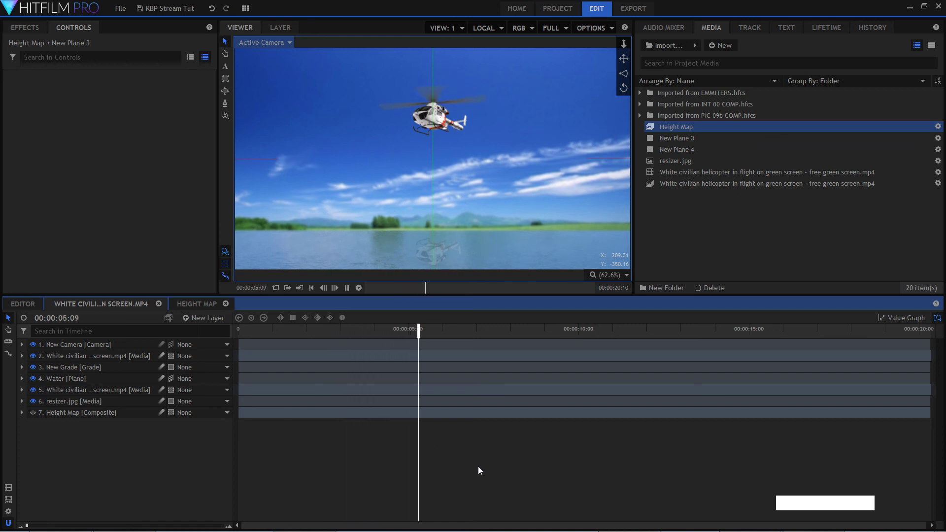
# - Set the reflected helicopter layer's blend mode to Overlay, and preview the reflection close up during playback
pyautogui.press('space')
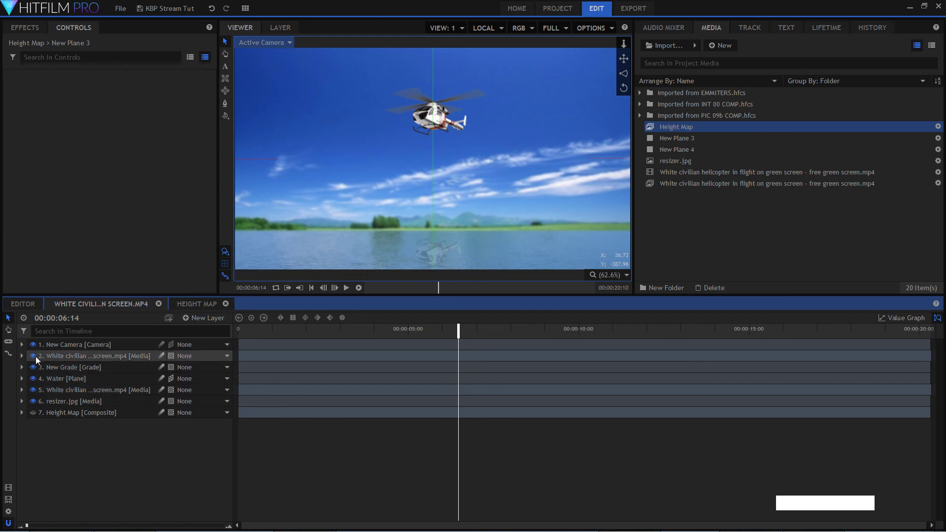
pyautogui.click(92, 356)
pyautogui.rightClick(91, 354)
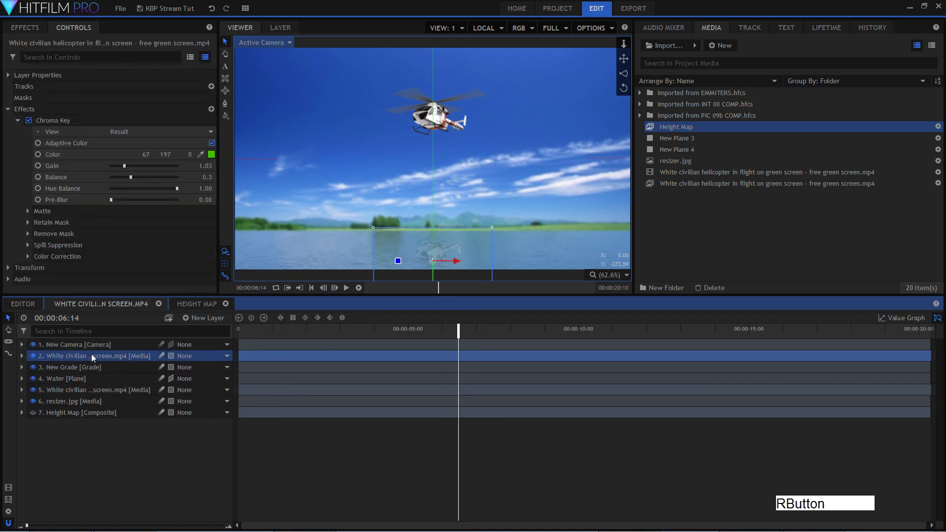
pyautogui.moveTo(196, 102)
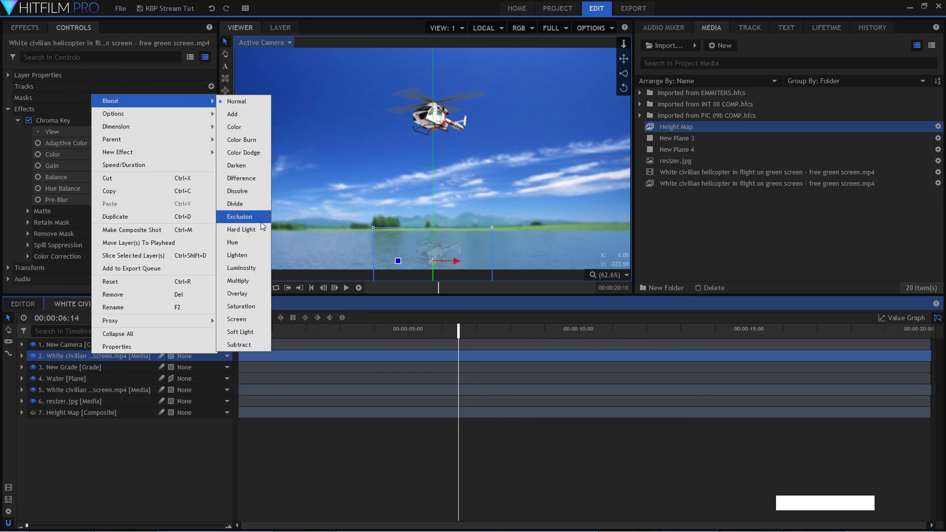
pyautogui.click(237, 293)
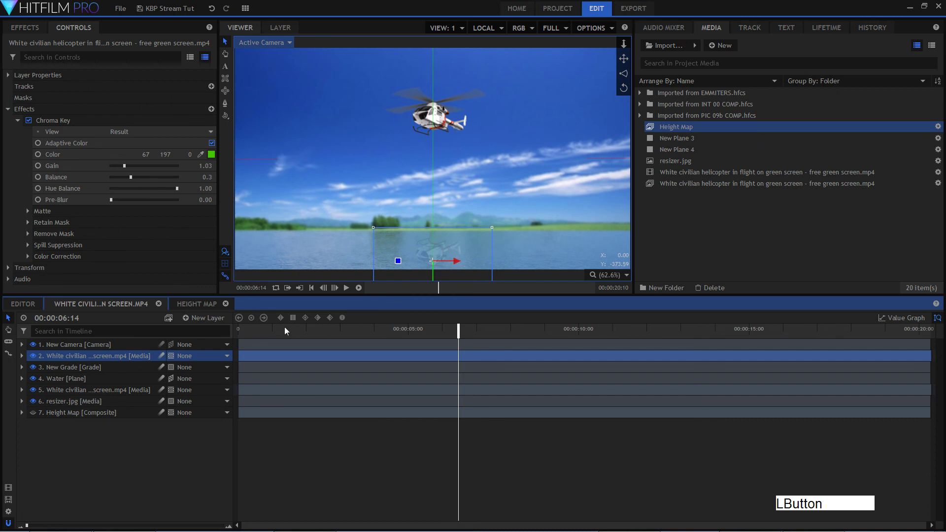
pyautogui.press('space')
pyautogui.scroll(4, 451, 276)
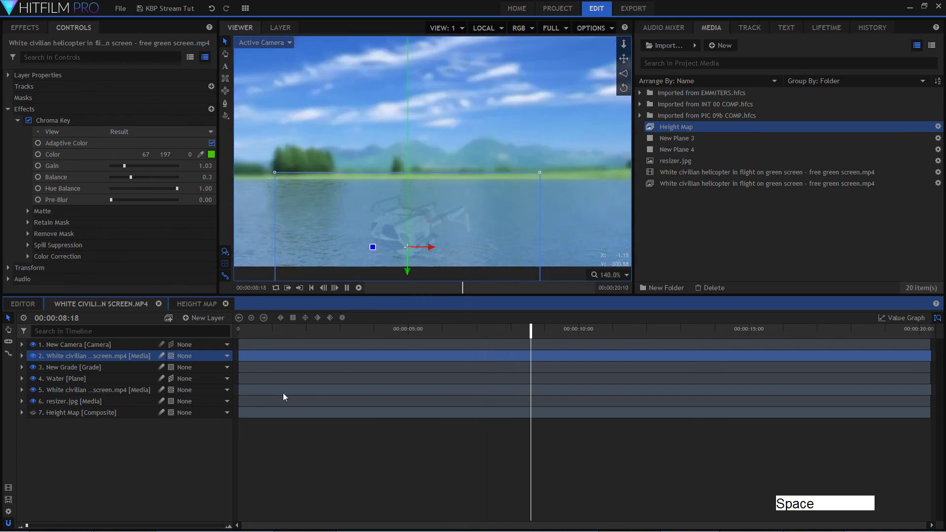
# - Reduce the reflected helicopter's opacity to 5%, preview it in the fitted view, and collapse its layer
pyautogui.click(22, 356)
pyautogui.moveTo(220, 413); pyautogui.dragTo(184, 413)
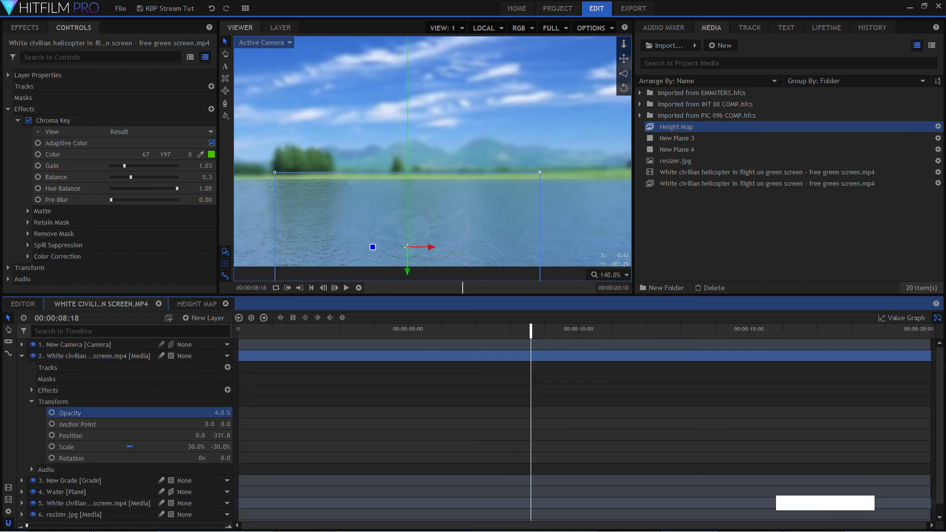
pyautogui.click(606, 275)
pyautogui.click(630, 391)
pyautogui.press('space')
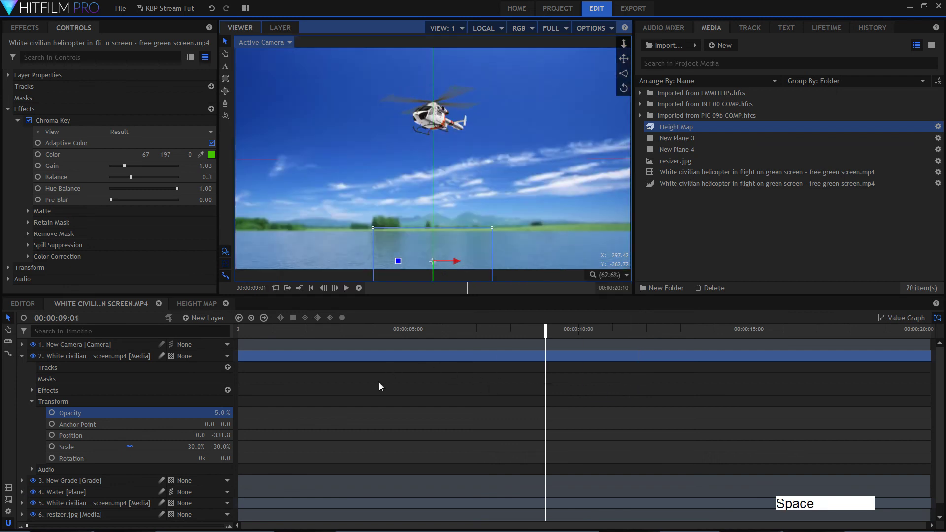
pyautogui.click(98, 355)
pyautogui.click(22, 357)
# - Play the composite from near its start to check the fainter reflection on the water
pyautogui.click(178, 480)
pyautogui.click(303, 329)
pyautogui.press('space')
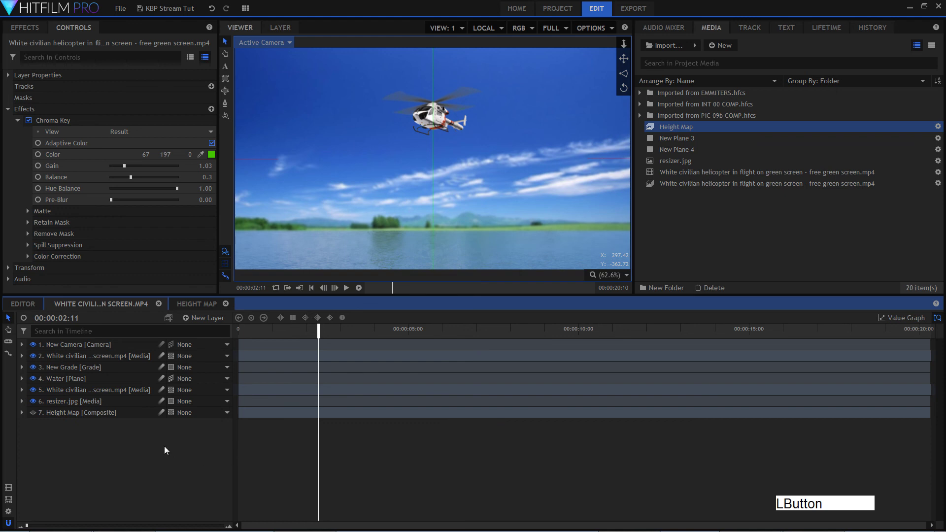
pyautogui.click(96, 367)
pyautogui.press('space')
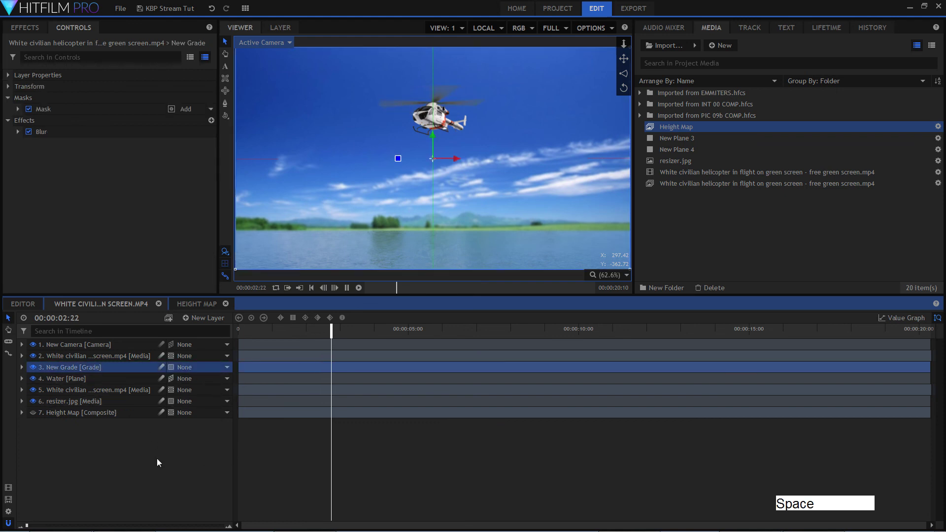
pyautogui.press('space')
# - Compare the scene with the camera layer hidden and shown, and play the composite from near the start
pyautogui.click(108, 440)
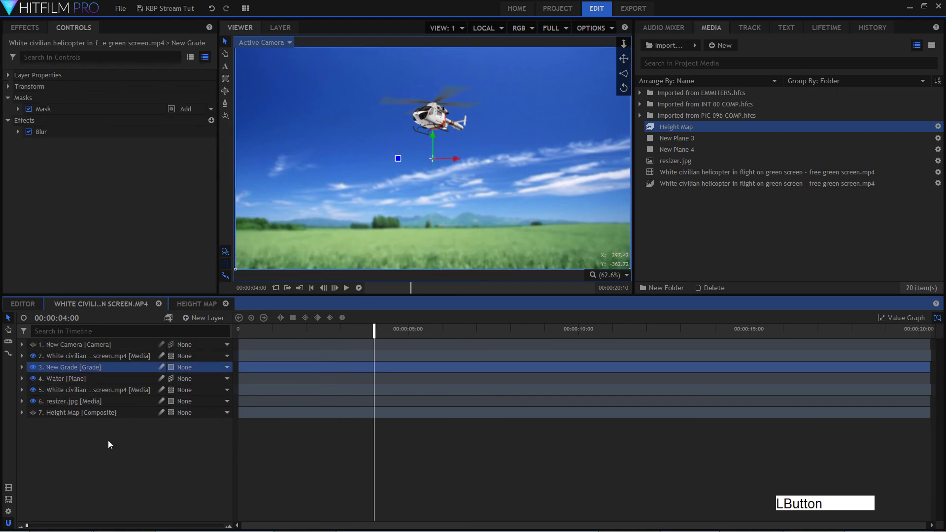
pyautogui.click(32, 345)
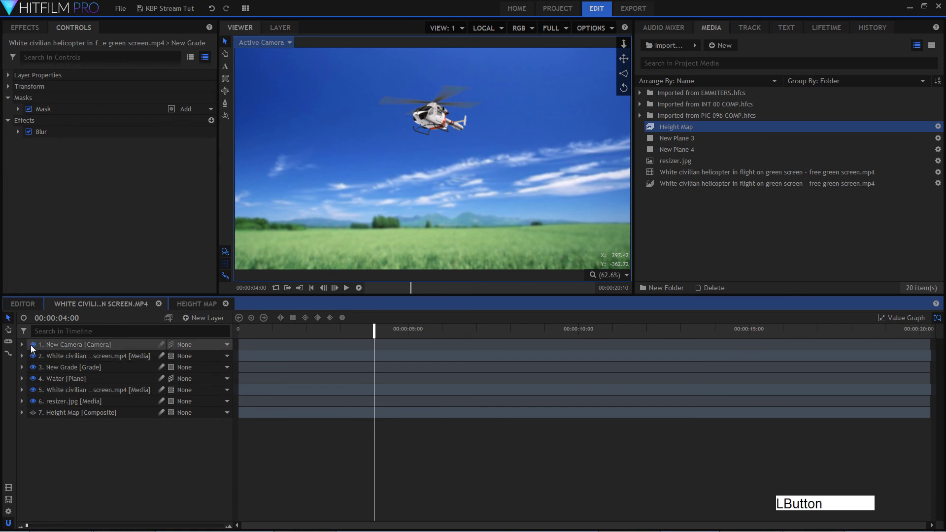
pyautogui.click(98, 346)
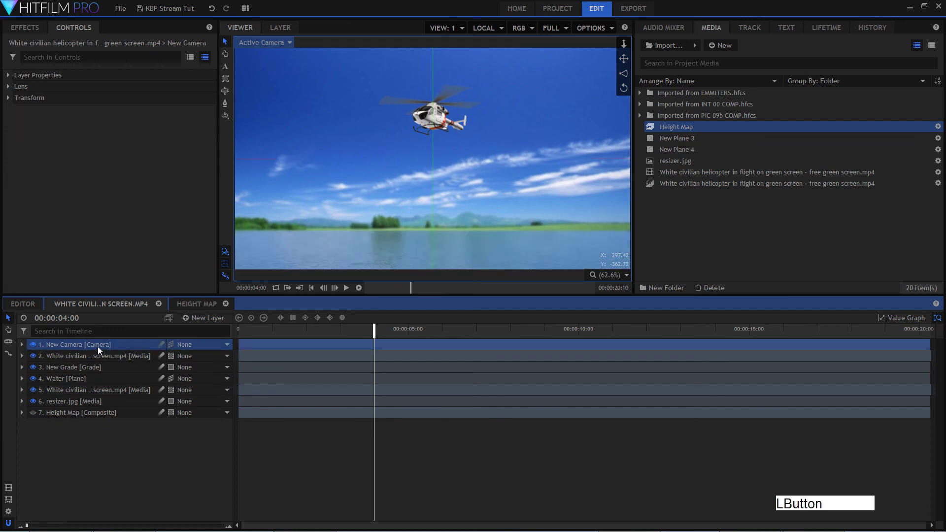
pyautogui.click(258, 336)
pyautogui.press('space')
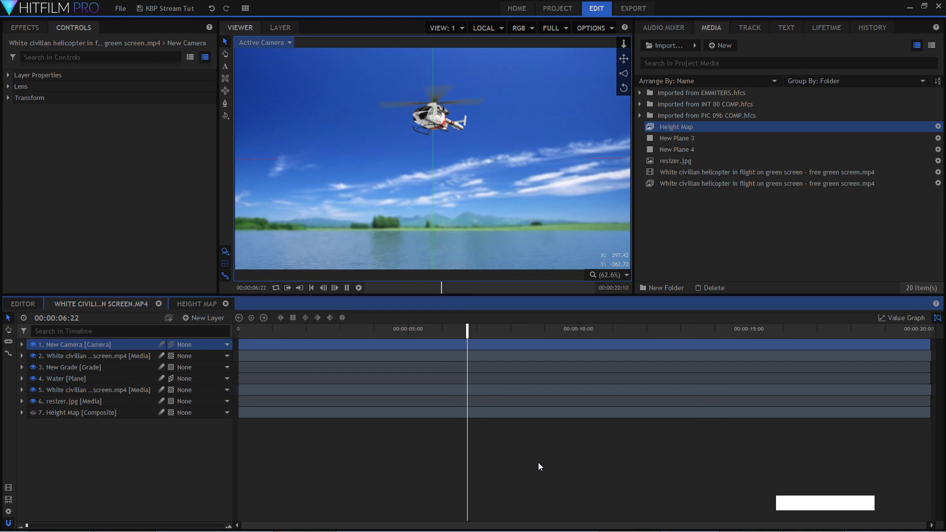
pyautogui.press('space')
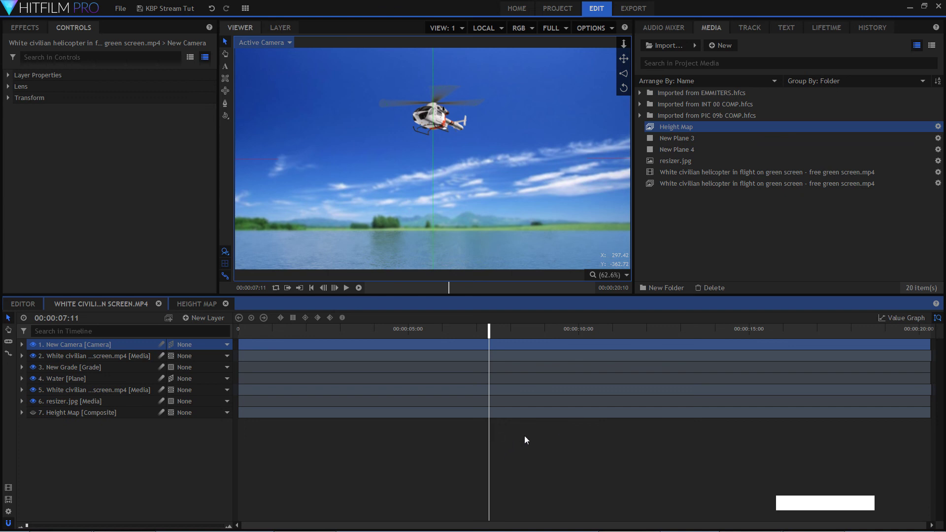
# - Collapse the Blurs category in the effects library, and move the playhead to 00:00:01:11
pyautogui.click(12, 28)
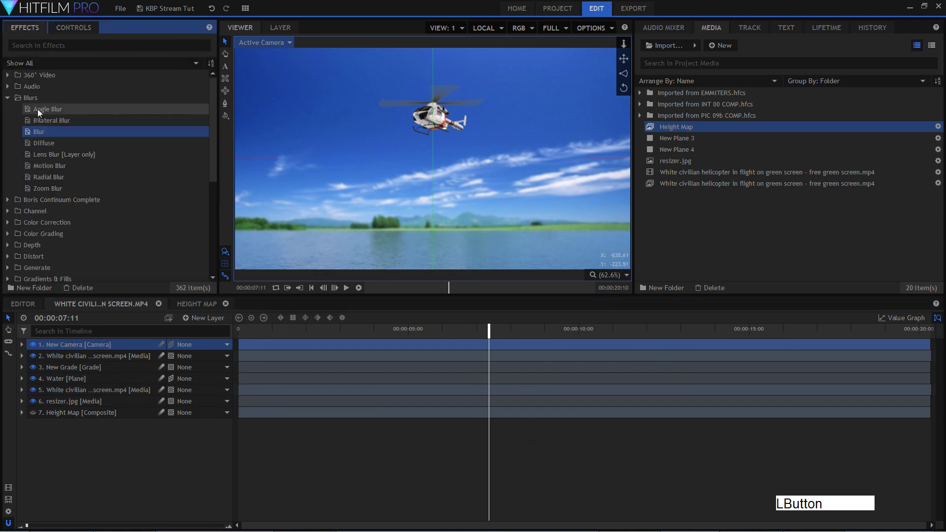
pyautogui.click(14, 94)
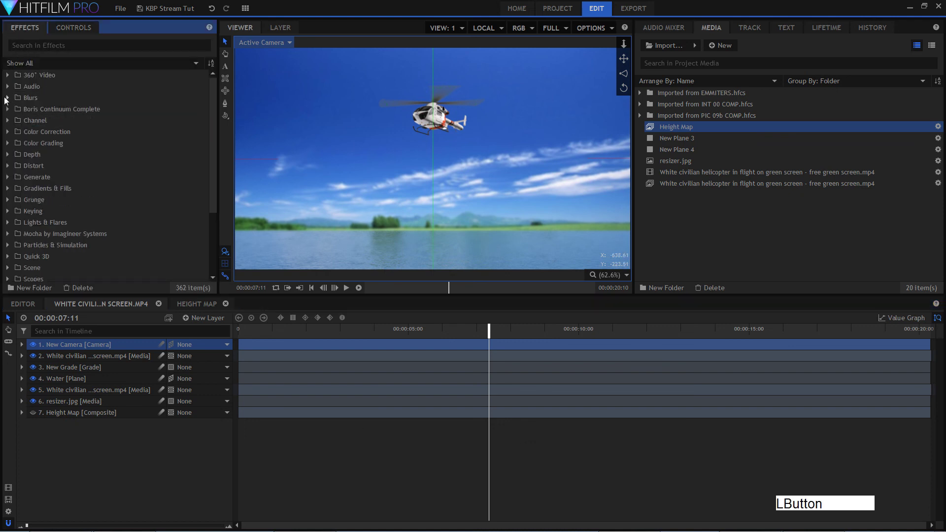
pyautogui.click(144, 490)
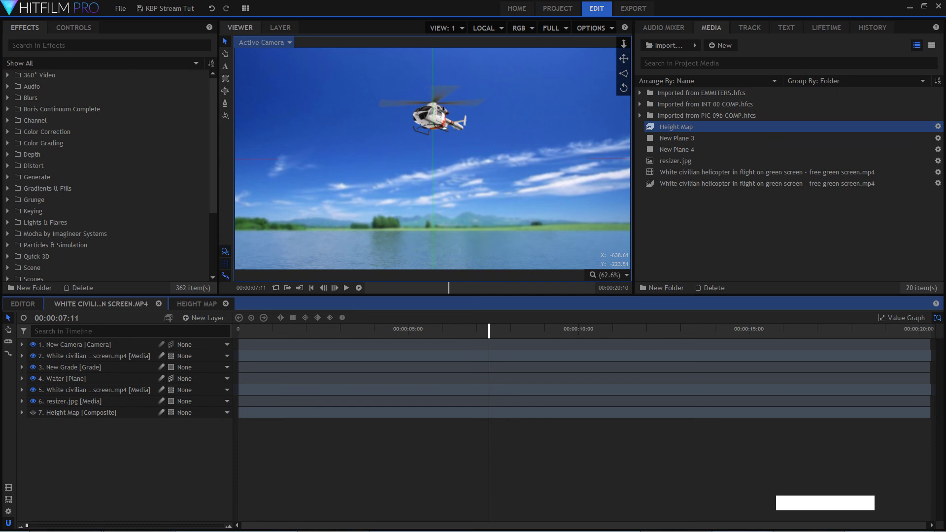
pyautogui.click(416, 464)
pyautogui.moveTo(298, 329)
pyautogui.mouseDown()
pyautogui.moveTo(277, 330)
pyautogui.moveTo(284, 339)
pyautogui.mouseUp()
pyautogui.click(445, 523)
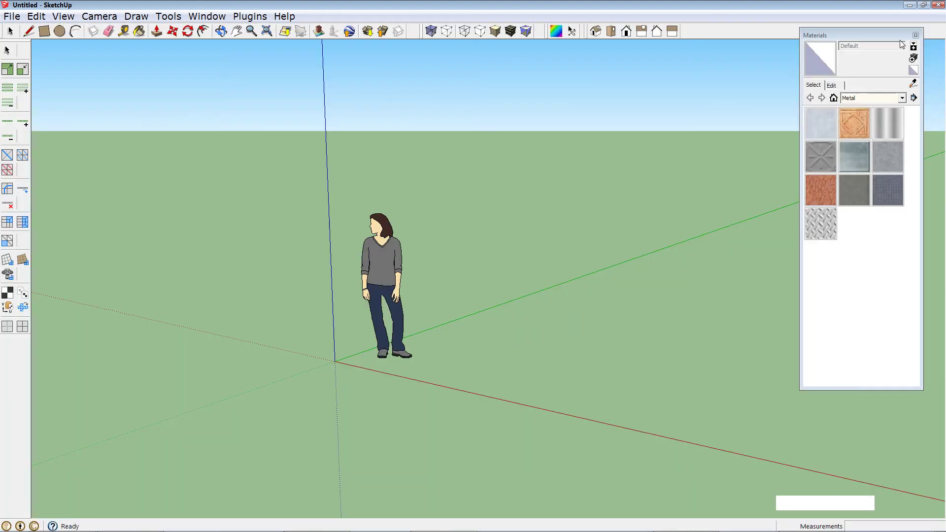
pyautogui.click(921, 28)
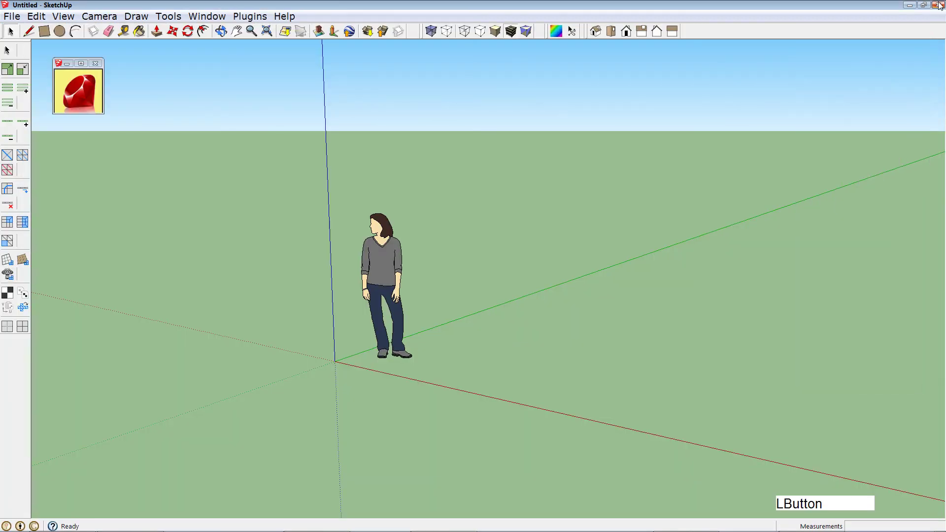
pyautogui.click(937, 5)
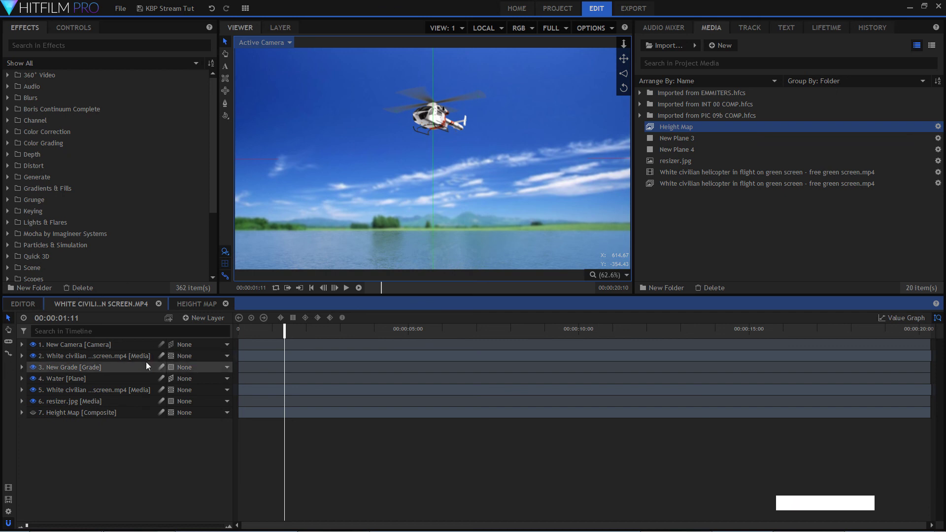
# - Check the live stream chat in the browser, and return to the composite at 00:00:02:08
pyautogui.moveTo(0, 81); pyautogui.dragTo(203, 47)
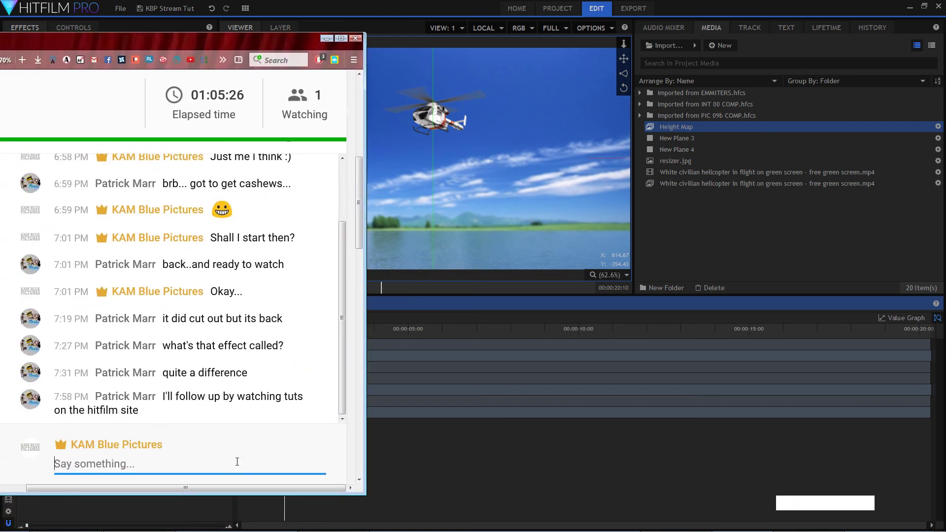
pyautogui.click(231, 43)
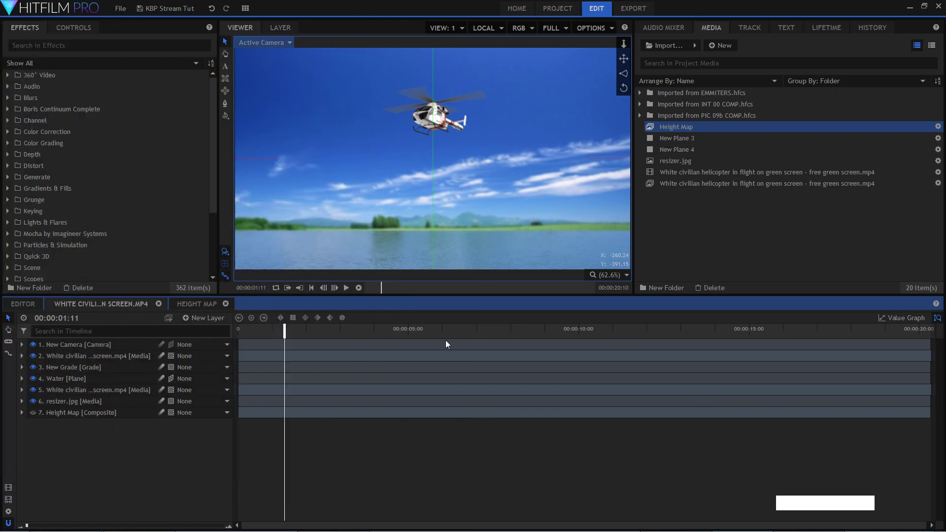
pyautogui.click(356, 460)
pyautogui.moveTo(284, 330); pyautogui.dragTo(314, 338)
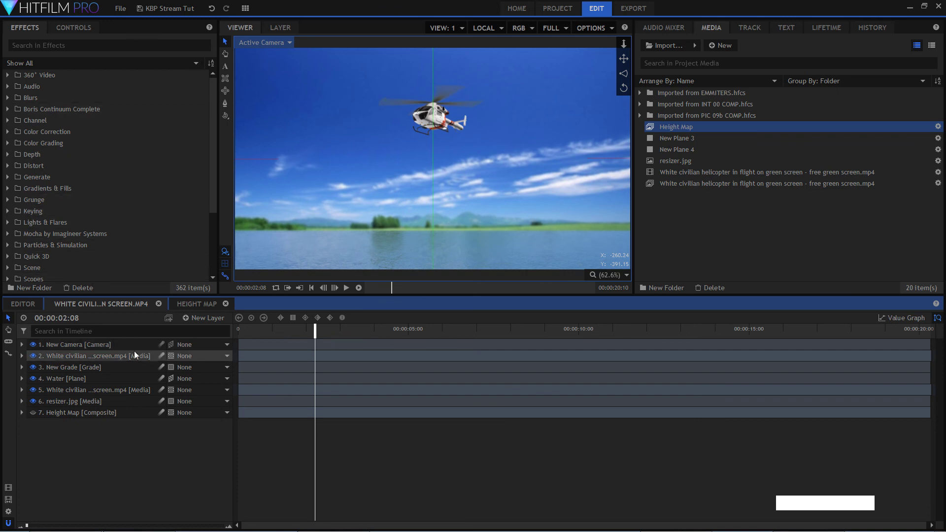
# - Browse the effects library, looking through the Boris Continuum Complete and Particles & Simulation categories
pyautogui.click(297, 454)
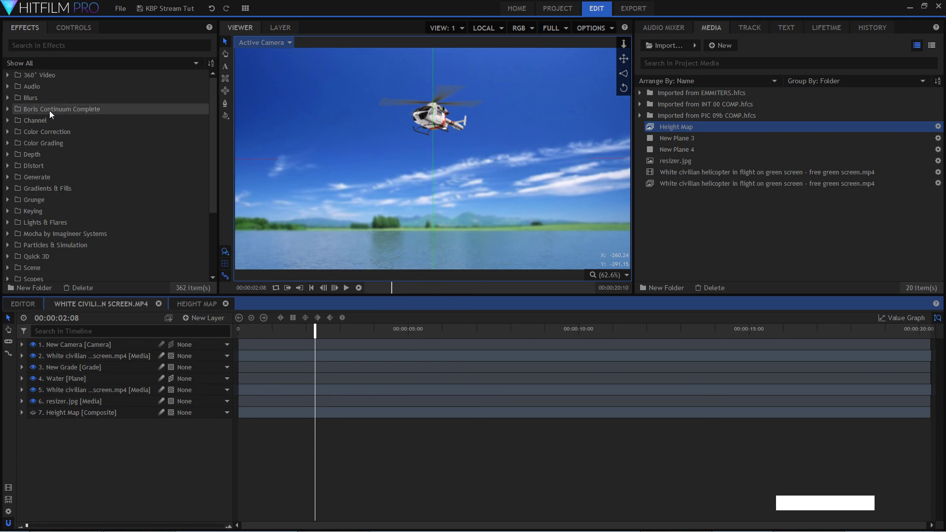
pyautogui.click(23, 111)
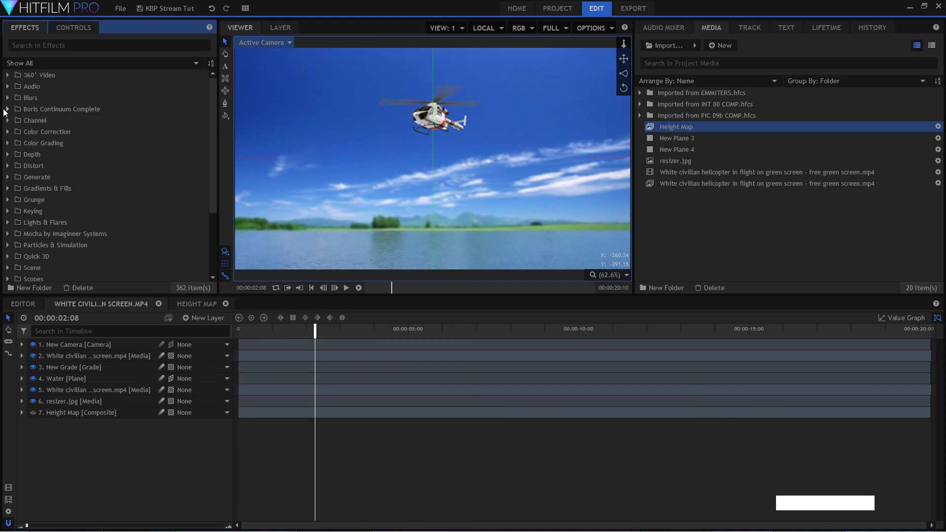
pyautogui.click(8, 109)
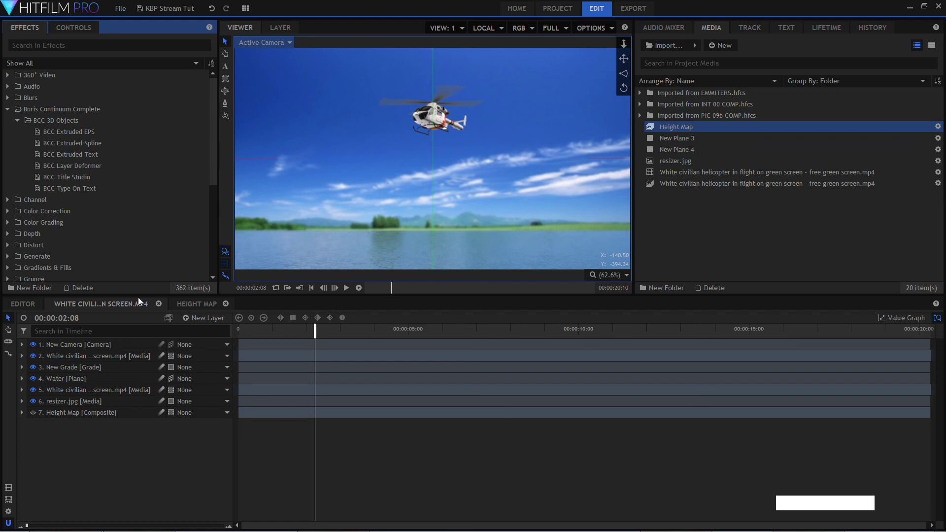
pyautogui.scroll(-4, 147, 213)
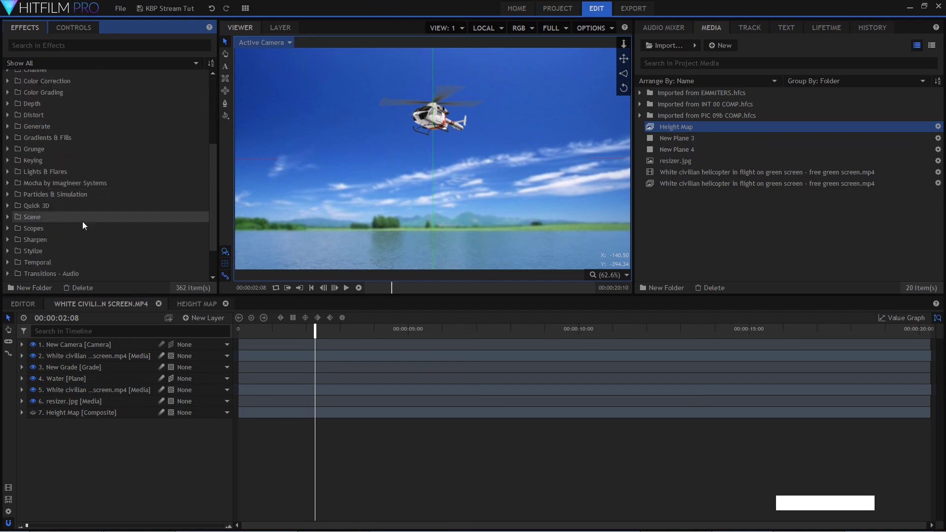
pyautogui.click(71, 193)
pyautogui.scroll(-2, 98, 221)
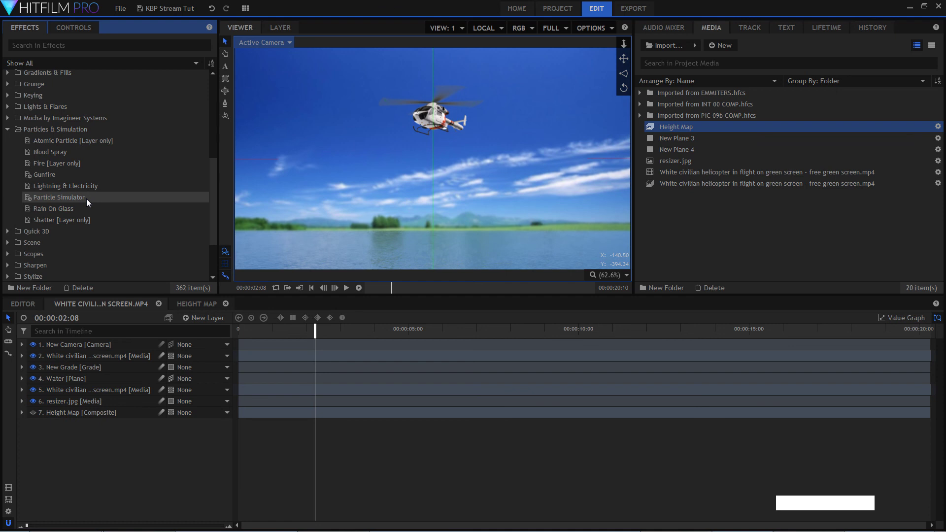
pyautogui.scroll(2, 87, 199)
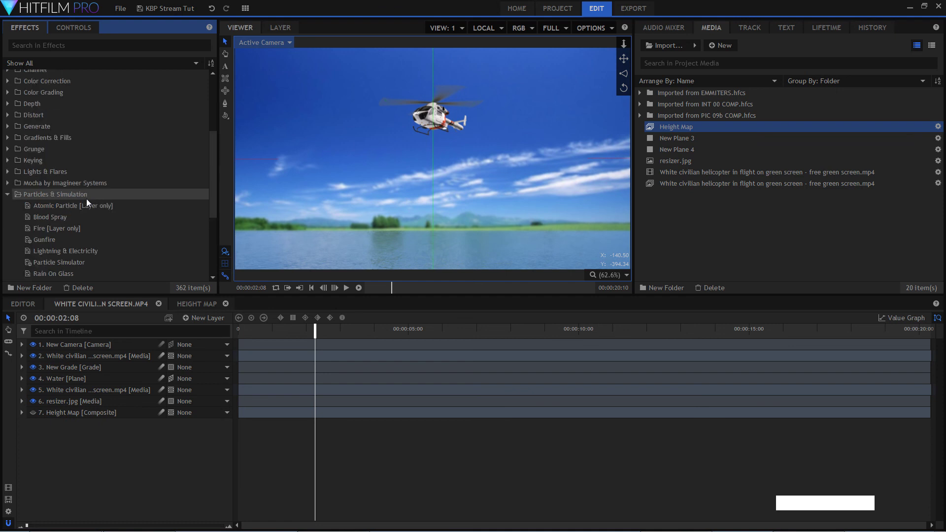
pyautogui.click(7, 194)
pyautogui.scroll(4, 116, 235)
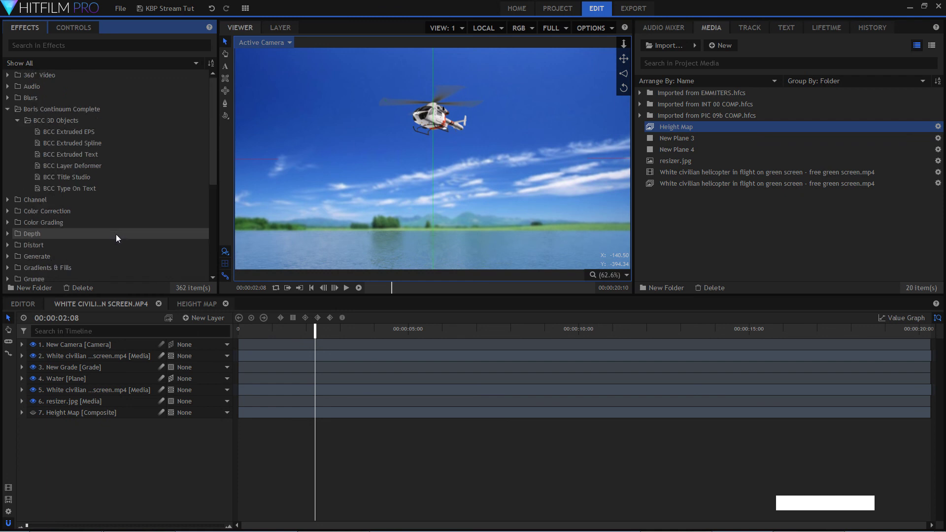
pyautogui.click(139, 468)
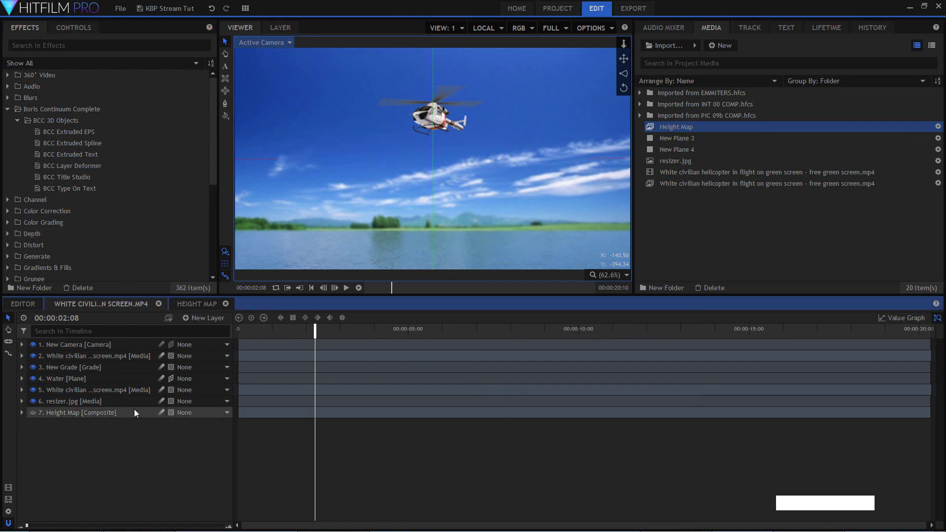
# - Turn off Mute for the reflected helicopter layer, and play the composite
pyautogui.click(112, 356)
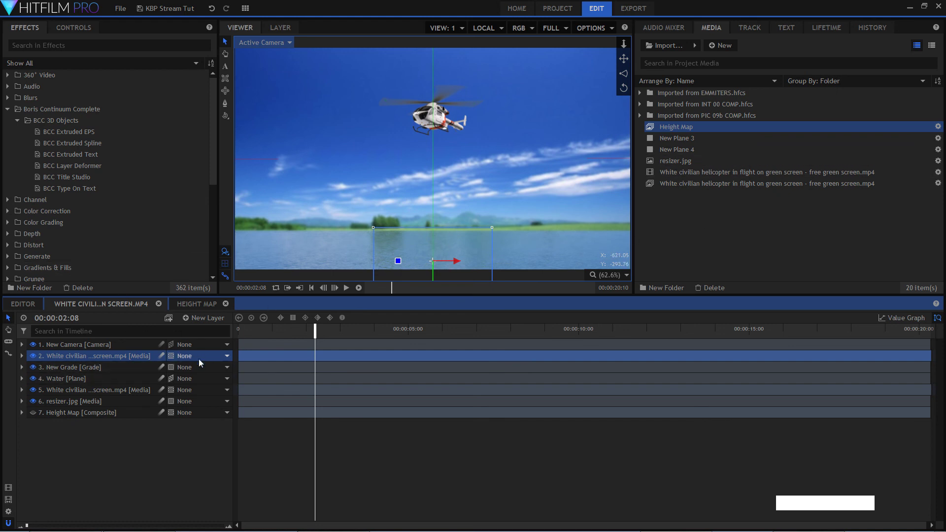
pyautogui.rightClick(112, 356)
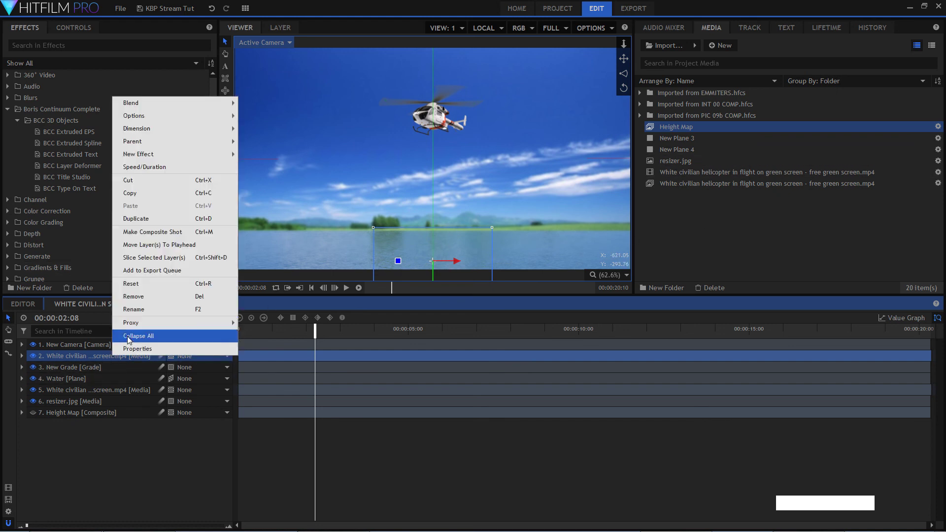
pyautogui.moveTo(198, 115)
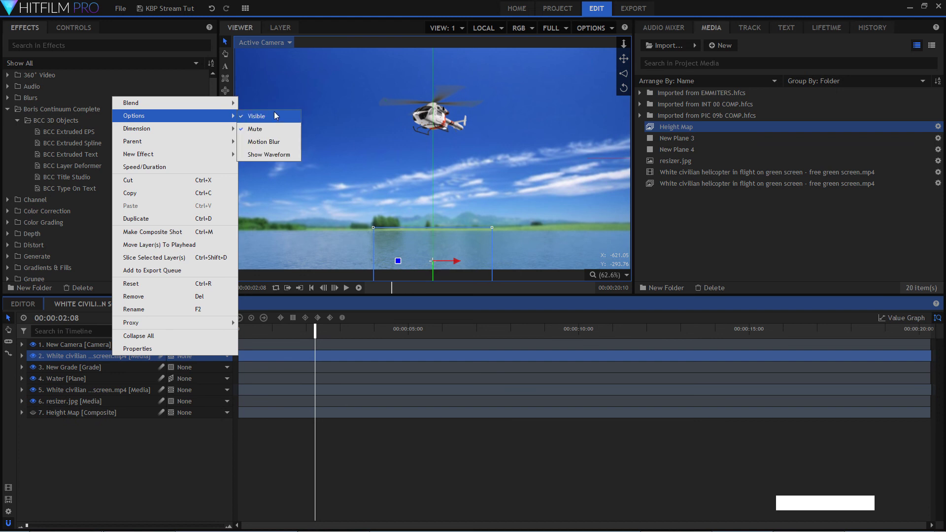
pyautogui.click(279, 131)
pyautogui.press('space')
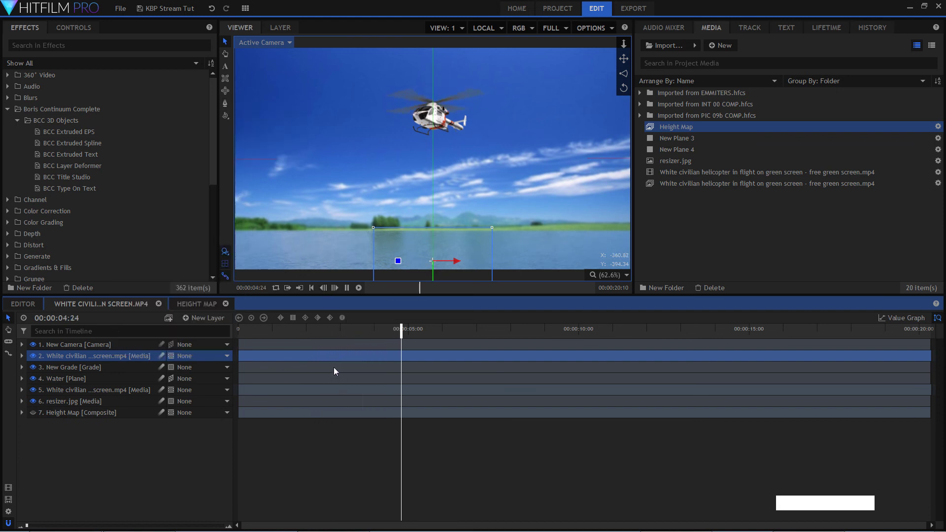
# - Stop playing the composite, clear the layer selection, and return the playhead to 00:00:00:00
pyautogui.press('space')
pyautogui.click(431, 261)
pyautogui.press('pageup')
pyautogui.click(388, 327)
pyautogui.press('space')
pyautogui.click(335, 451)
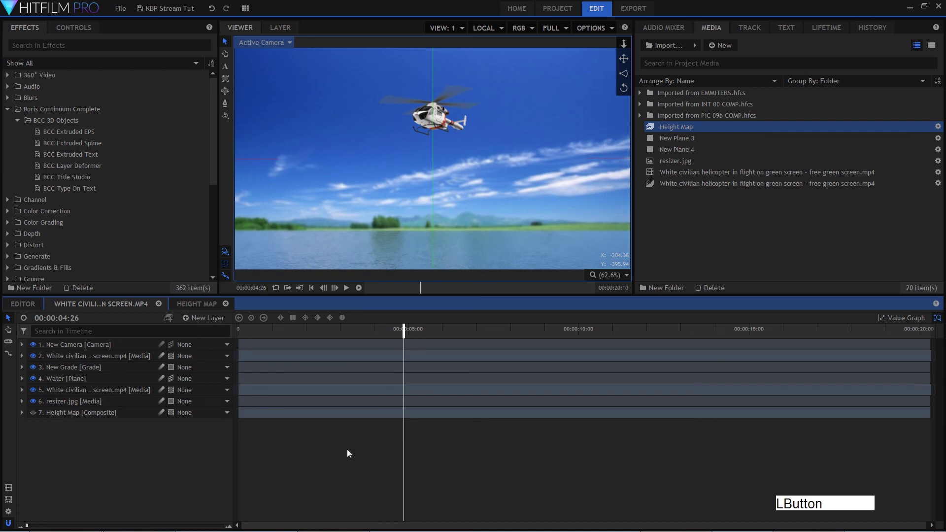
pyautogui.moveTo(324, 328); pyautogui.dragTo(238, 328)
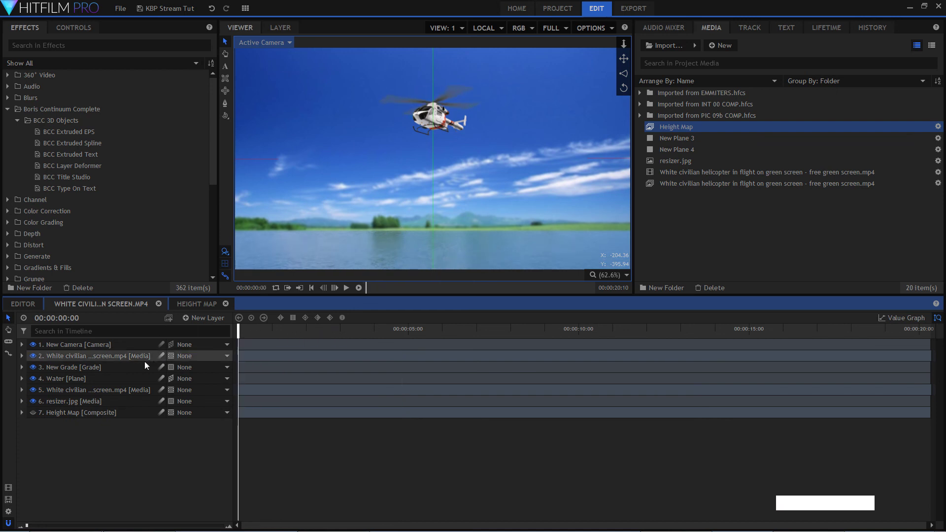
# - Turn on Mute for the reflected helicopter layer, and deselect it
pyautogui.rightClick(117, 356)
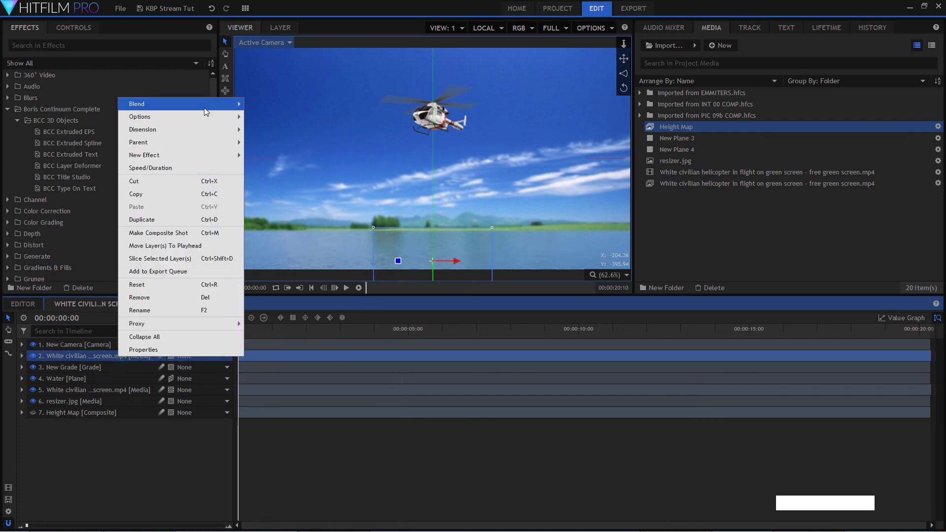
pyautogui.moveTo(209, 106)
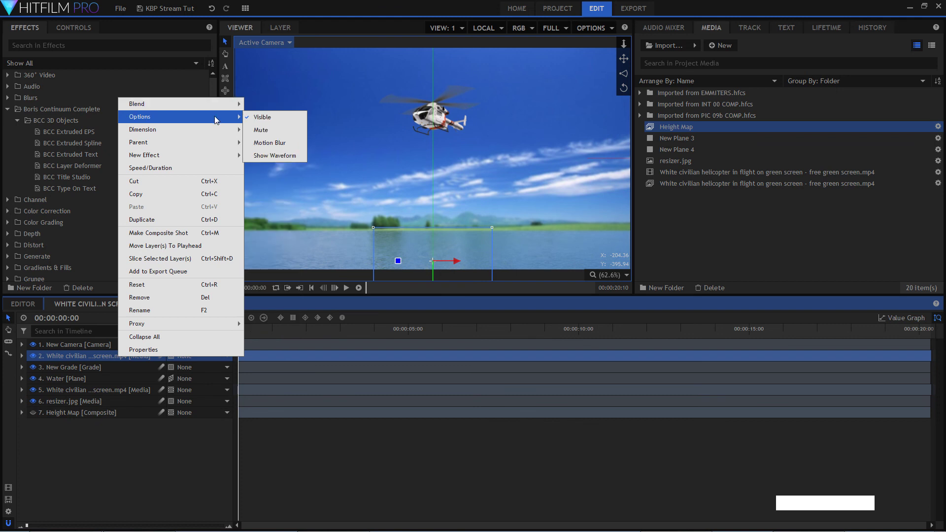
pyautogui.click(286, 131)
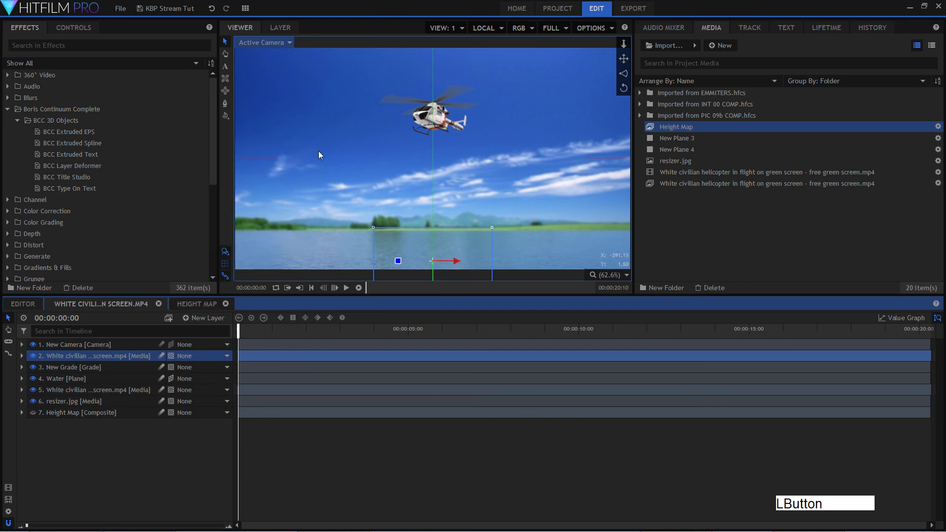
pyautogui.click(333, 492)
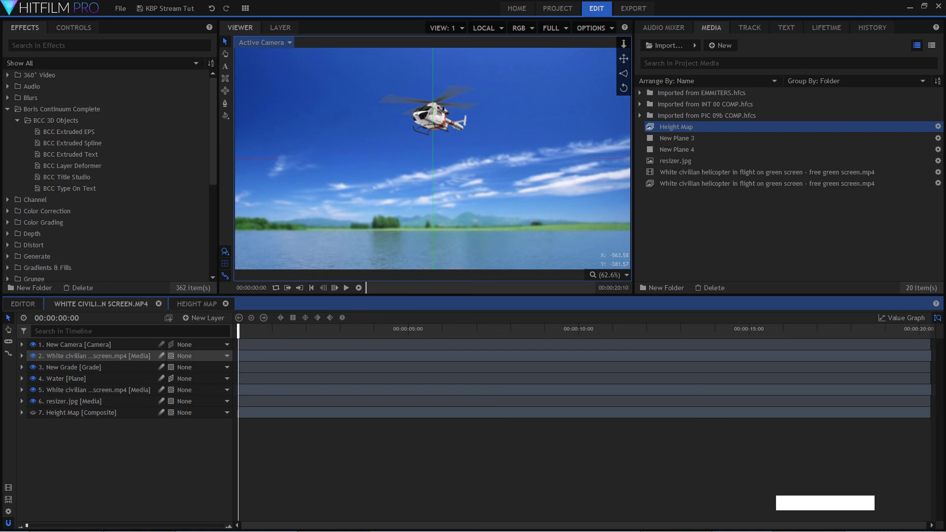
# - Look through the BCC 3D Objects effects under Boris Continuum Complete, including BCC Title Studio and BCC Extruded Text
pyautogui.click(130, 331)
pyautogui.click(131, 331)
pyautogui.click(97, 356)
pyautogui.click(78, 120)
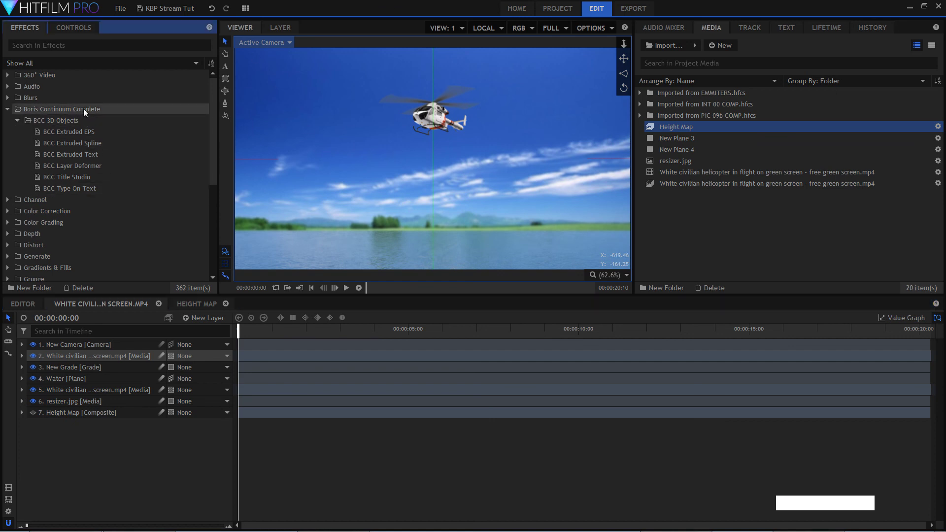
pyautogui.click(93, 109)
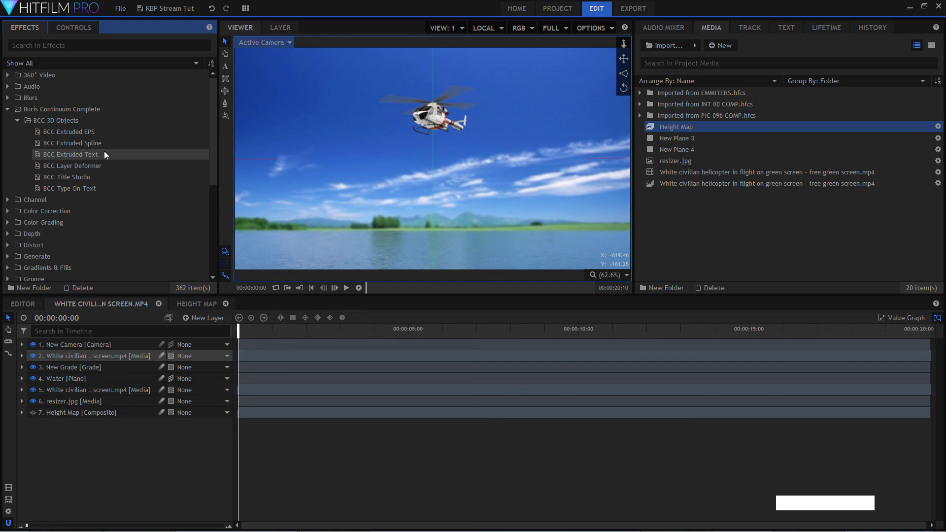
pyautogui.click(94, 177)
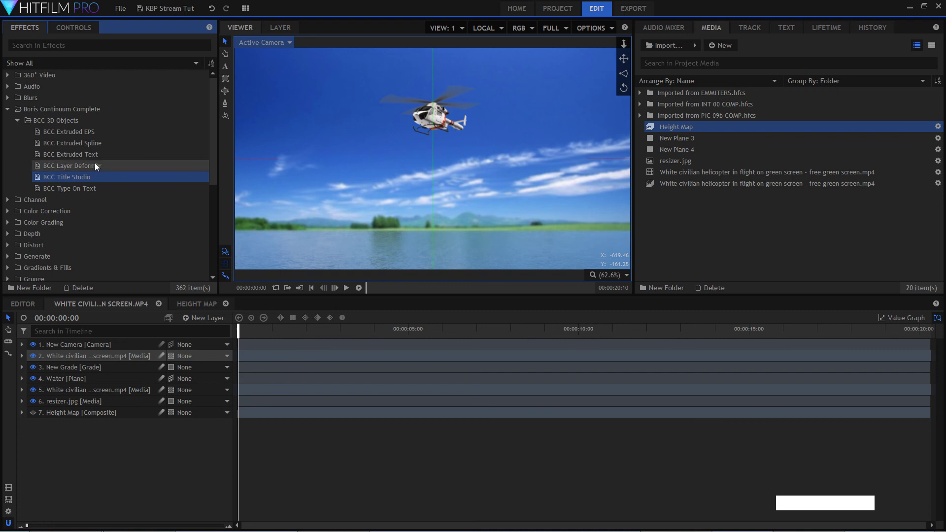
pyautogui.click(72, 155)
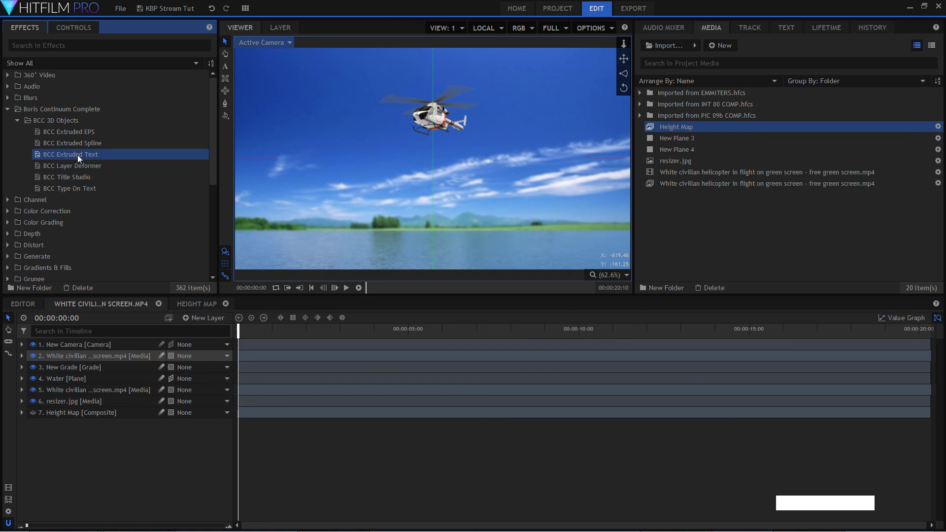
pyautogui.click(138, 461)
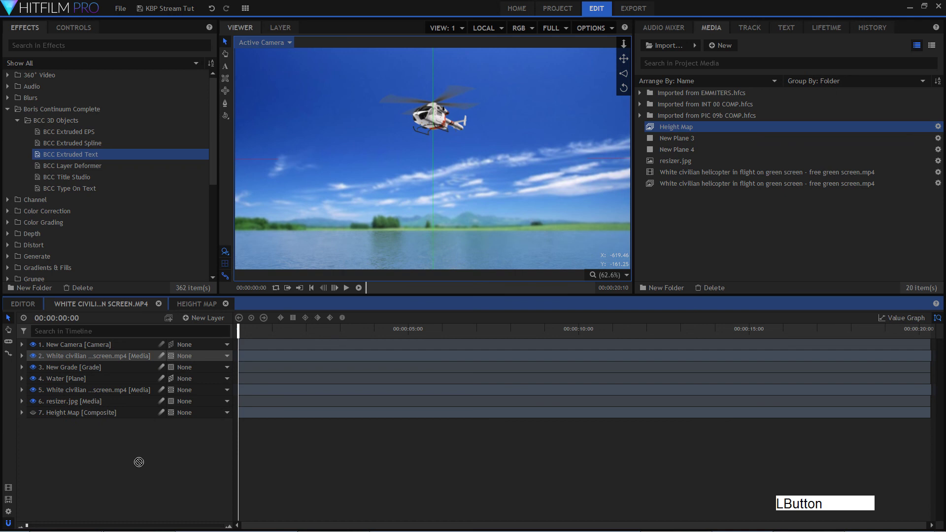
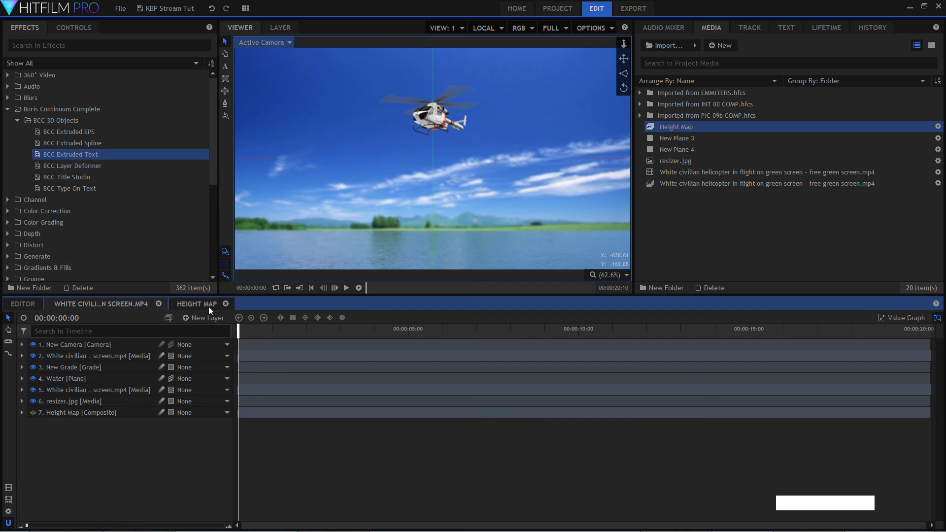
pyautogui.click(146, 321)
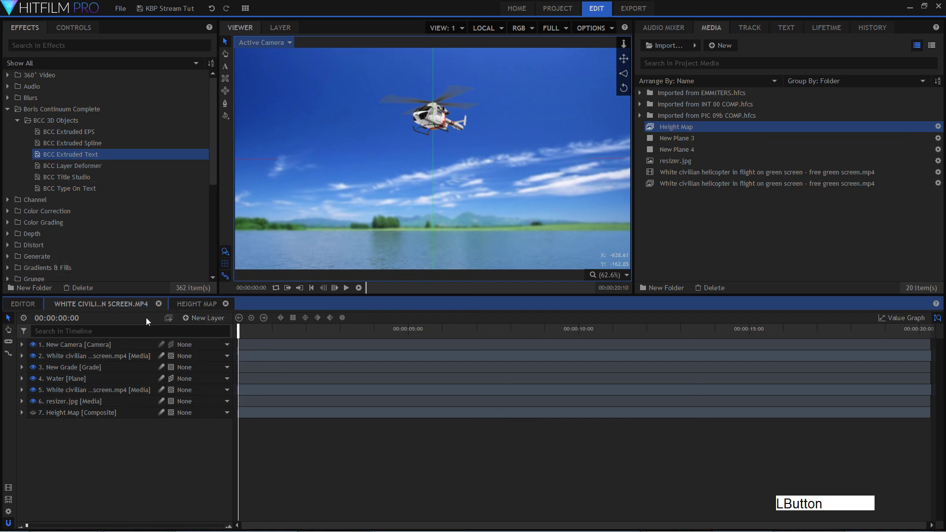
# - Create a black 1280 × 720 plane with the default name, and apply the BCC Extruded Text effect to it
pyautogui.click(220, 321)
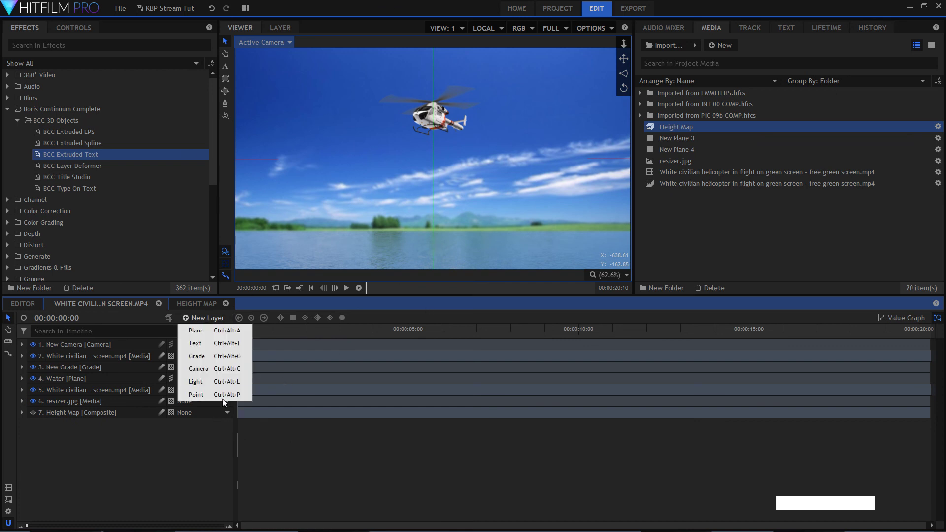
pyautogui.click(220, 332)
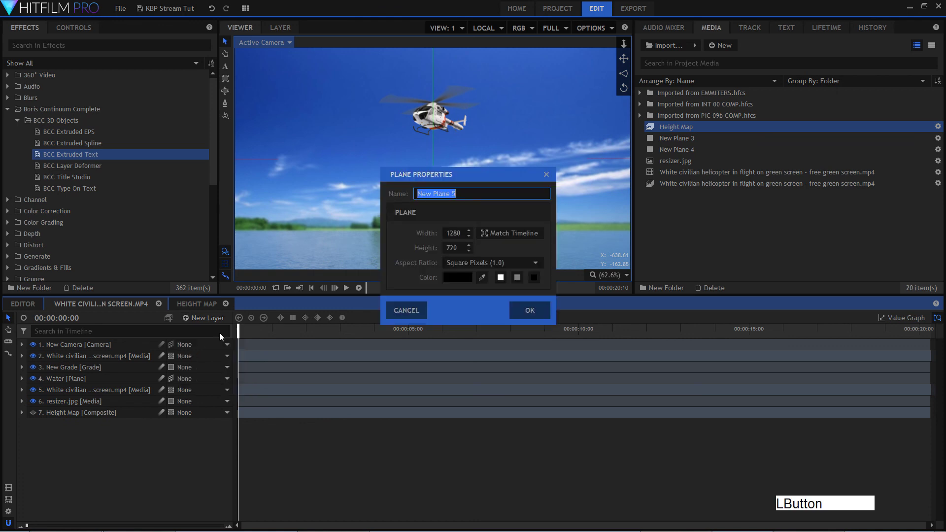
pyautogui.click(535, 311)
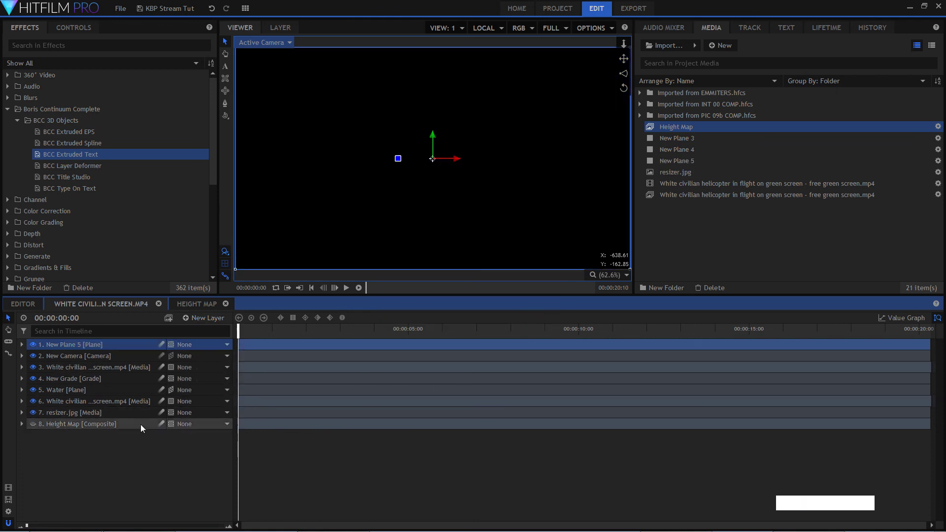
pyautogui.moveTo(75, 156); pyautogui.dragTo(115, 344)
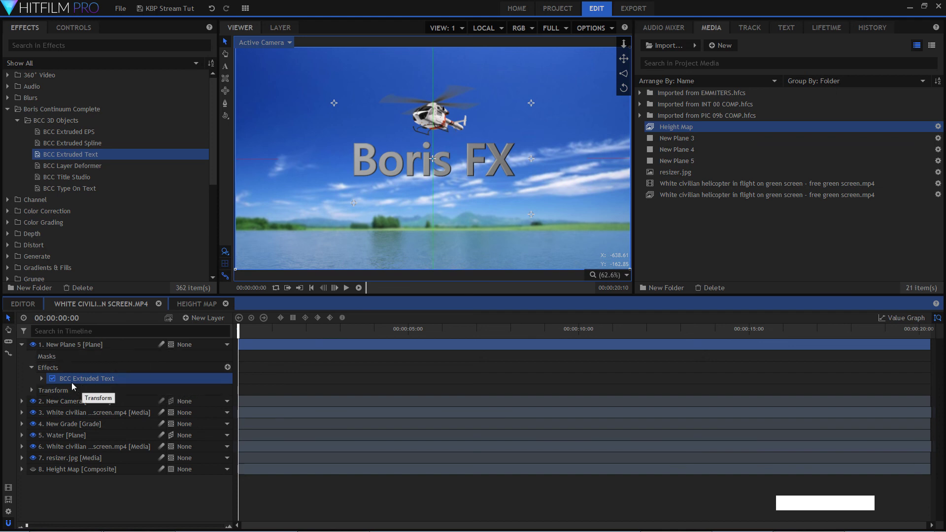
# - Expand the BCC Extruded Text effect on the new plane, and look through its property groups
pyautogui.click(42, 379)
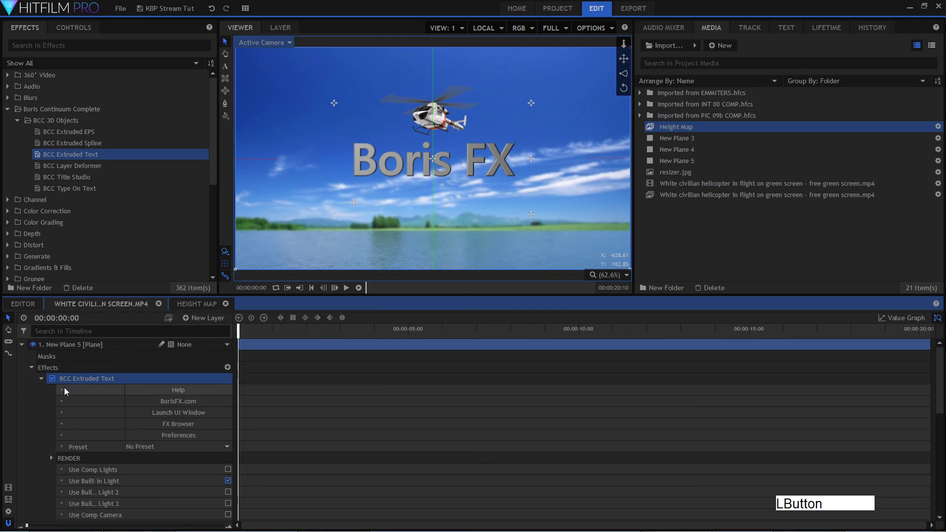
pyautogui.scroll(-5, 161, 431)
pyautogui.scroll(5, 161, 433)
pyautogui.scroll(-5, 174, 454)
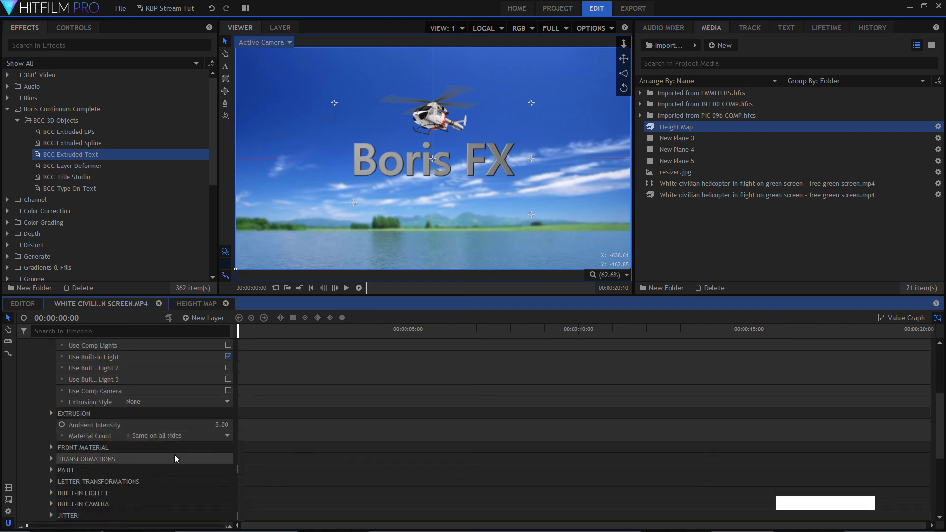
pyautogui.scroll(5, 158, 401)
pyautogui.scroll(3, 158, 400)
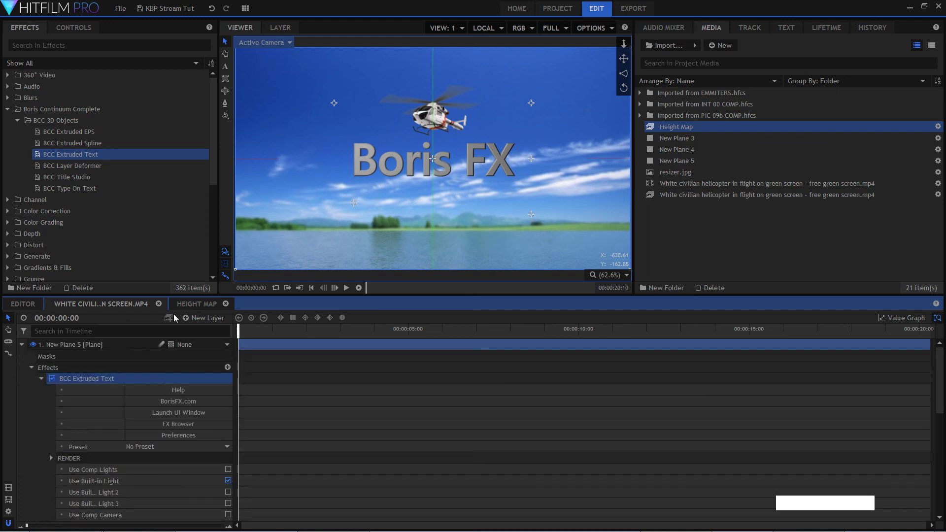
# - Collapse the text plane and hide the other layers, keeping only the text plane and the resizer.jpg background visible
pyautogui.click(21, 344)
pyautogui.click(33, 368)
pyautogui.click(33, 378)
pyautogui.click(33, 390)
pyautogui.click(33, 401)
pyautogui.click(32, 412)
pyautogui.click(68, 346)
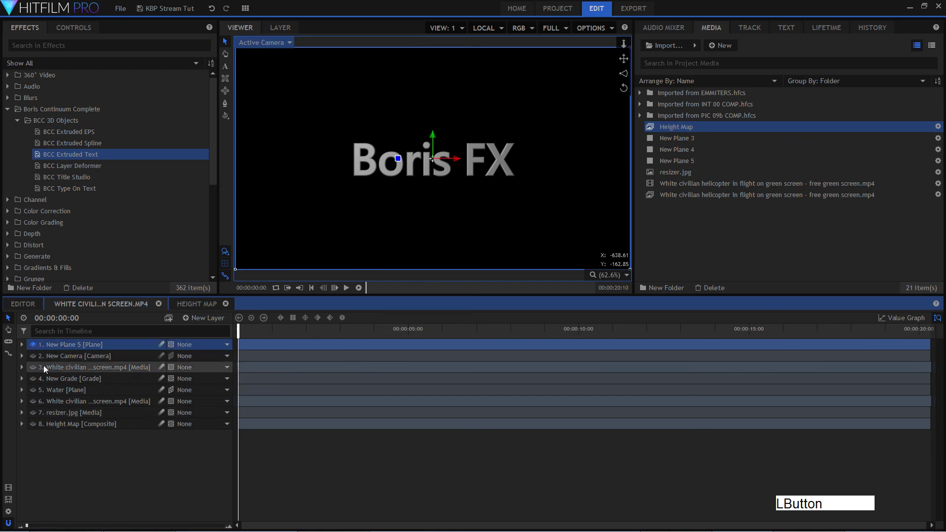
pyautogui.click(34, 424)
pyautogui.click(34, 424)
pyautogui.click(32, 413)
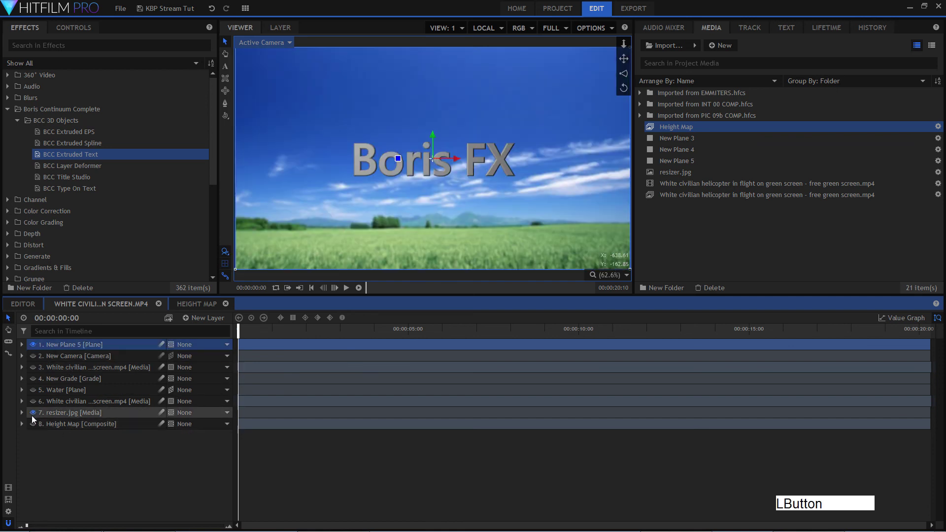
# - Expand the text plane again, and examine the light, camera and extrusion options of BCC Extruded Text
pyautogui.click(22, 344)
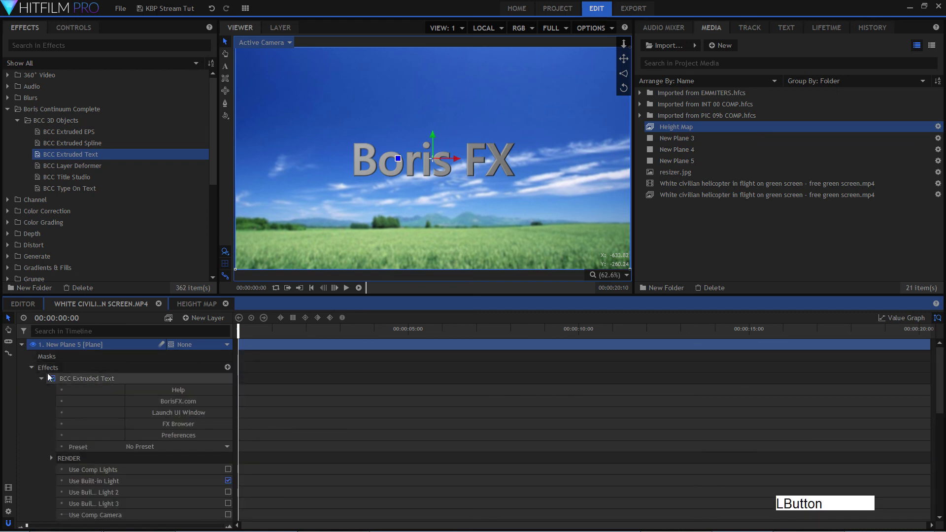
pyautogui.scroll(-3, 161, 448)
pyautogui.scroll(3, 219, 460)
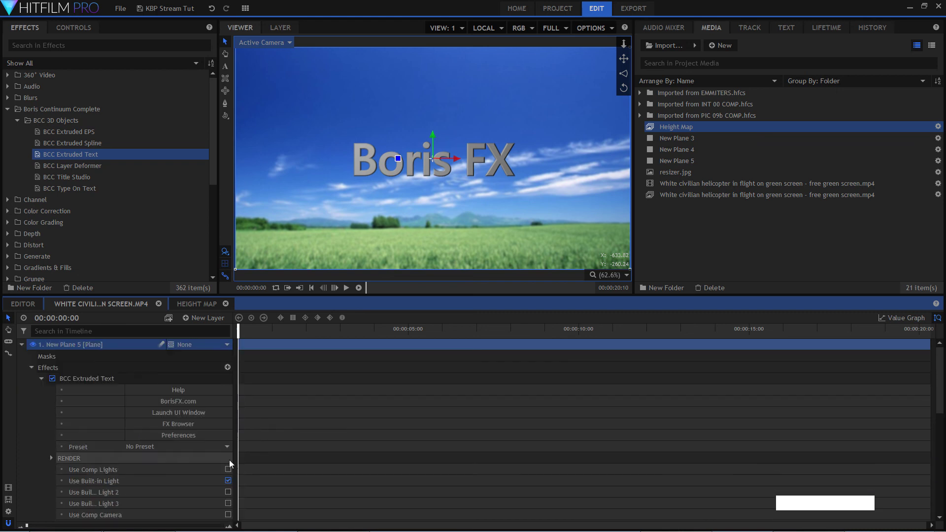
pyautogui.scroll(-3, 214, 446)
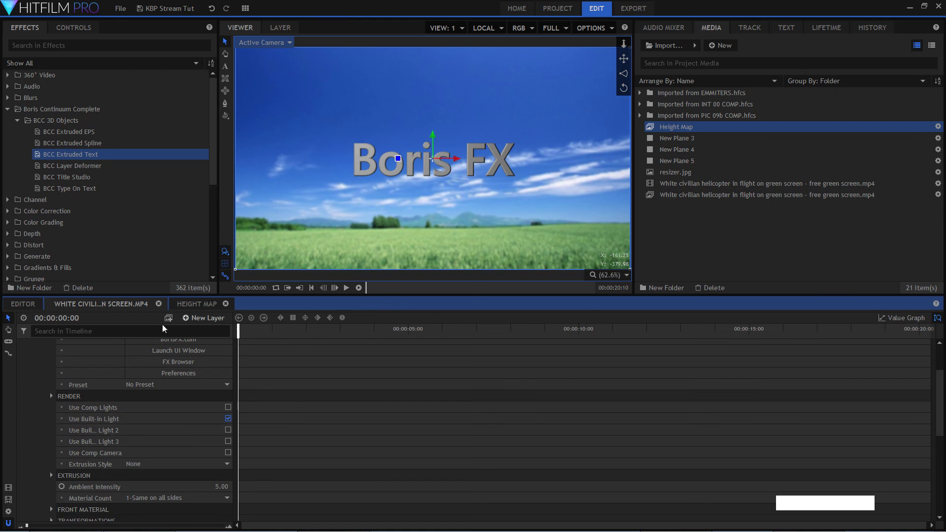
pyautogui.scroll(3, 175, 431)
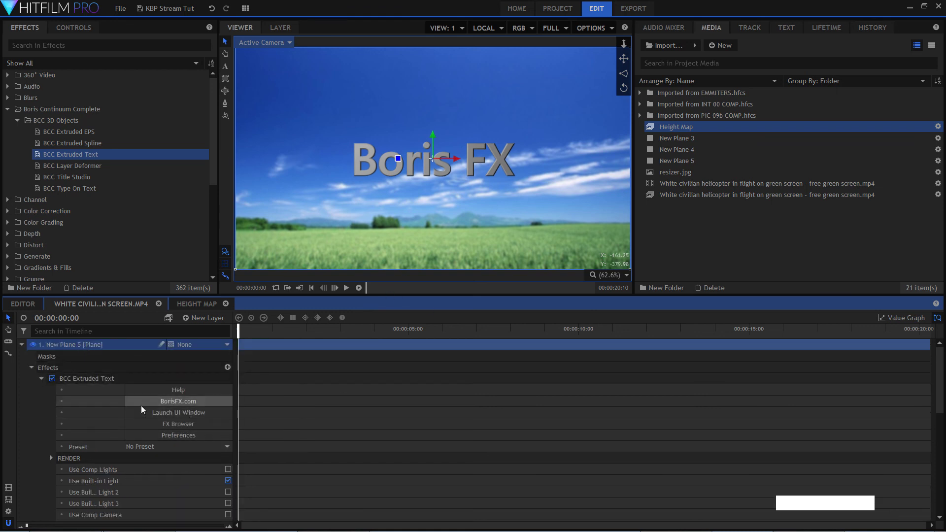
pyautogui.scroll(-3, 181, 423)
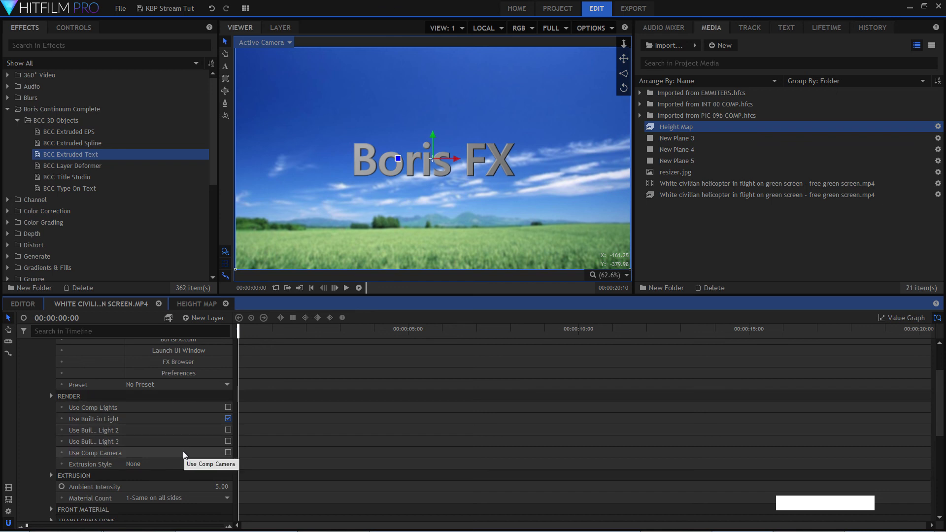
pyautogui.scroll(3, 184, 454)
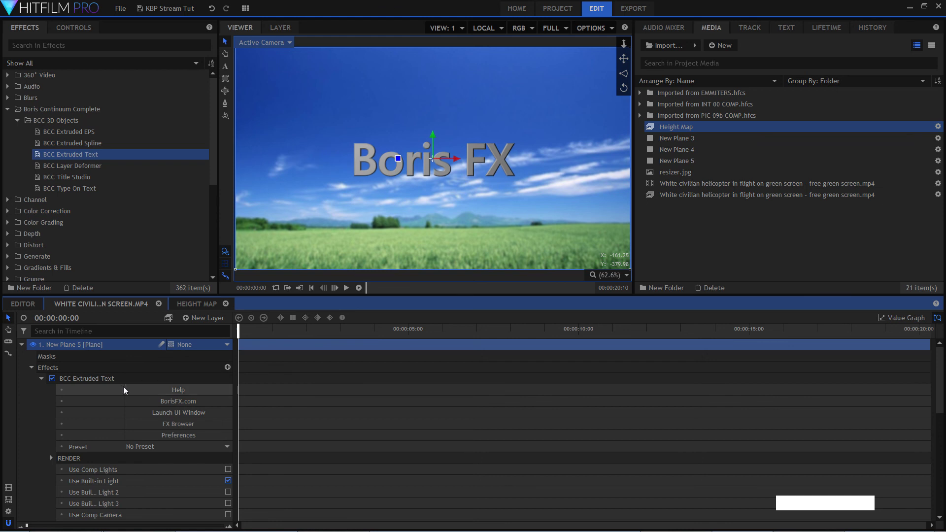
# - Try to resize the text plane freehand in the viewer, and undo the resizing
pyautogui.click(103, 378)
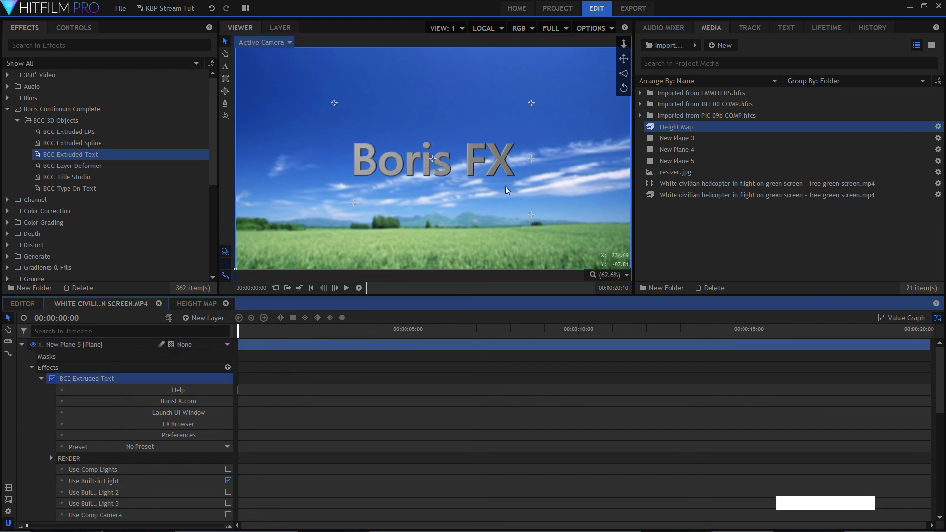
pyautogui.scroll(-1, 513, 167)
pyautogui.moveTo(593, 82); pyautogui.dragTo(571, 126)
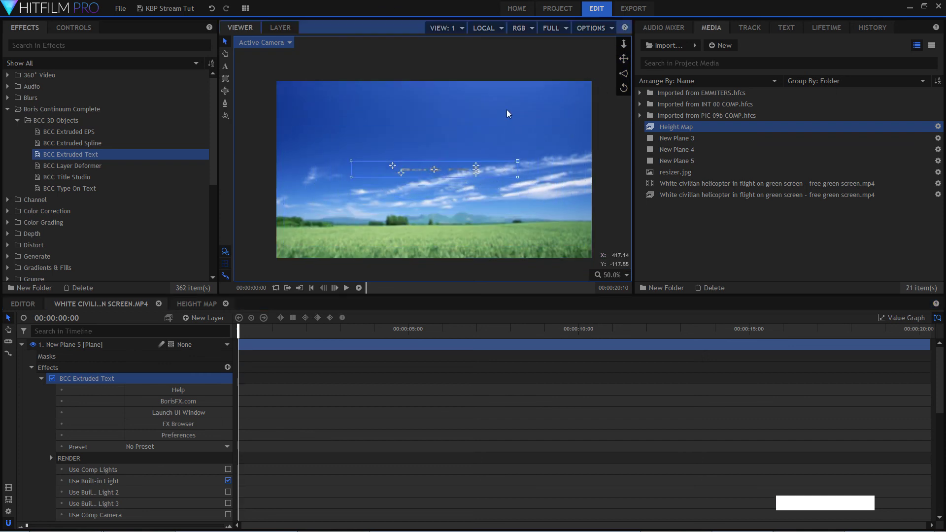
pyautogui.moveTo(507, 114); pyautogui.dragTo(575, 196)
pyautogui.hotkey('ctrl', 'z')
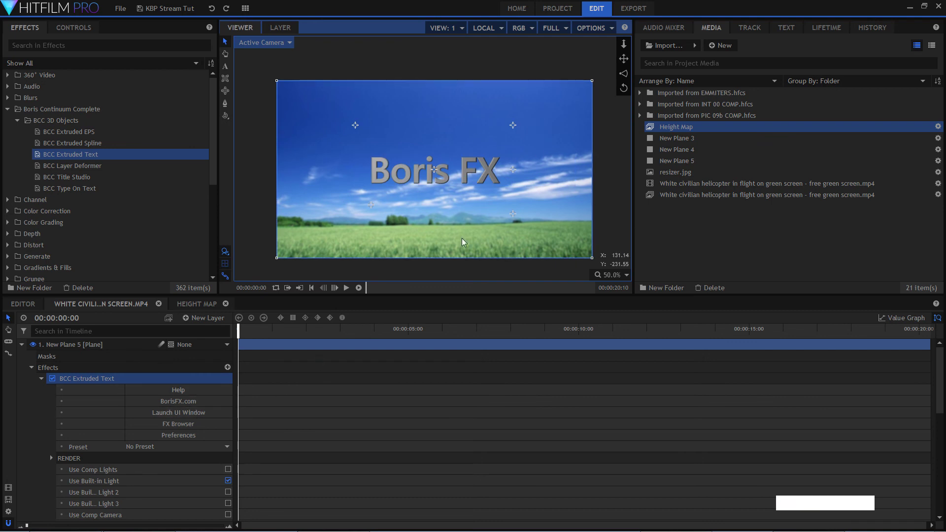
# - Open the text editor of BCC Extruded Text and replace the sample text with "Hitfilm 2017"
pyautogui.scroll(-4, 199, 462)
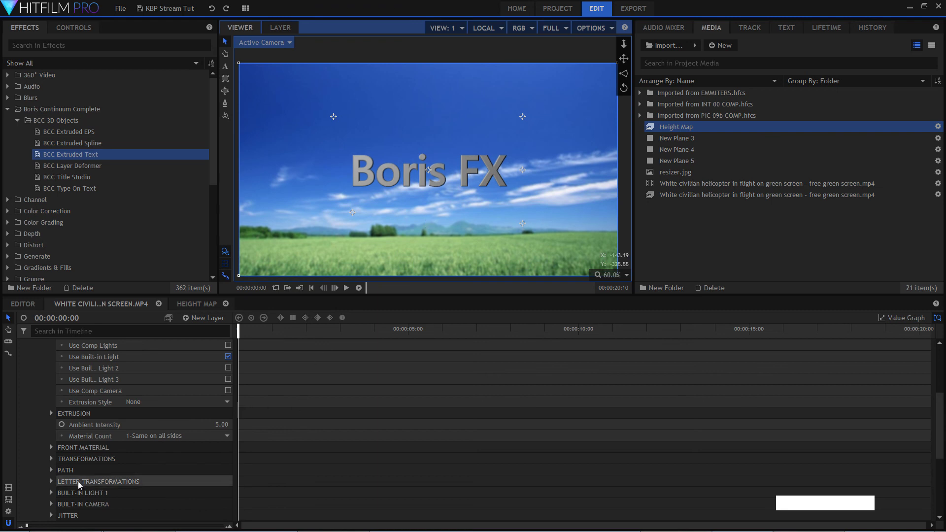
pyautogui.scroll(4, 123, 461)
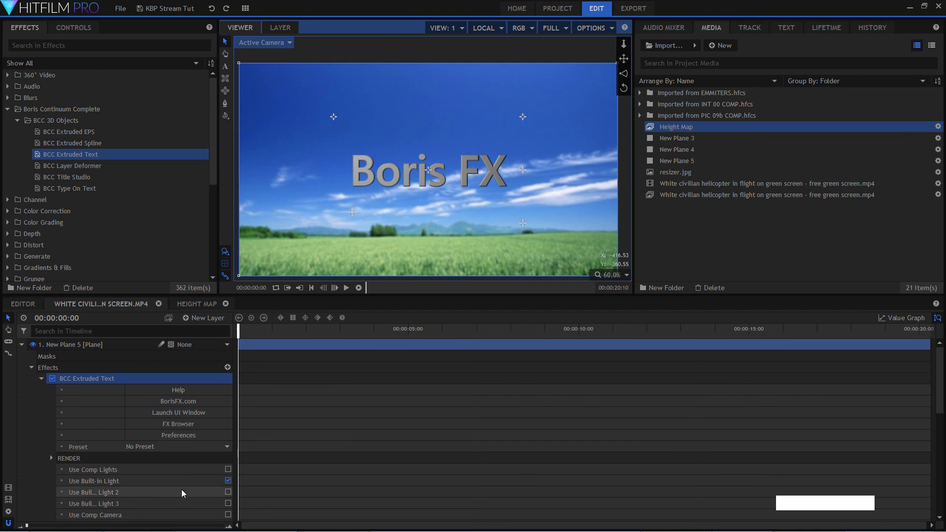
pyautogui.click(204, 412)
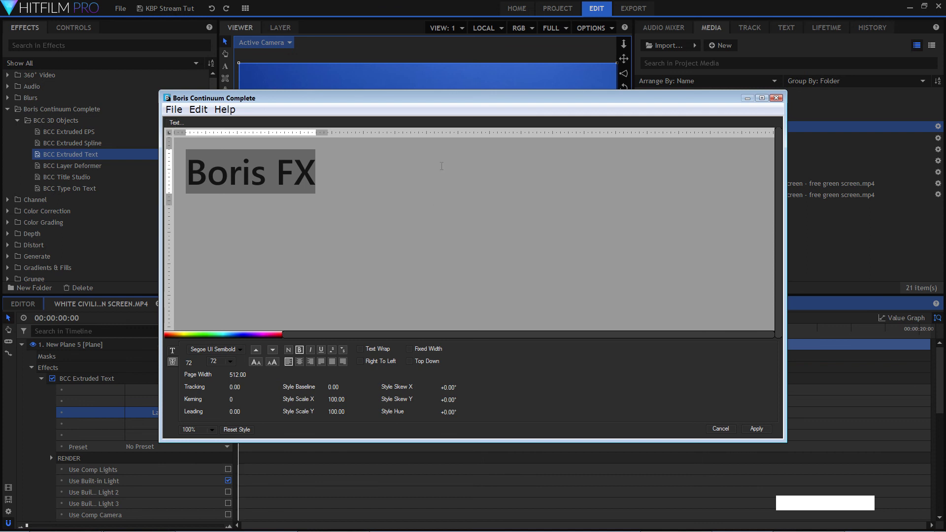
pyautogui.click(52, 159)
pyautogui.write('Hitfilmj')
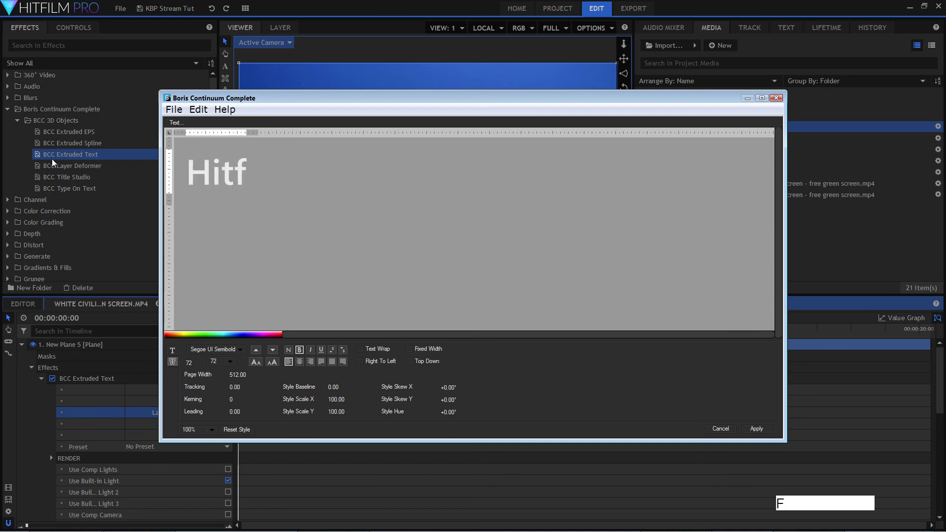
pyautogui.press('BackSpace')
pyautogui.write('m')
pyautogui.press('BackSpace')
pyautogui.press('BackSpace')
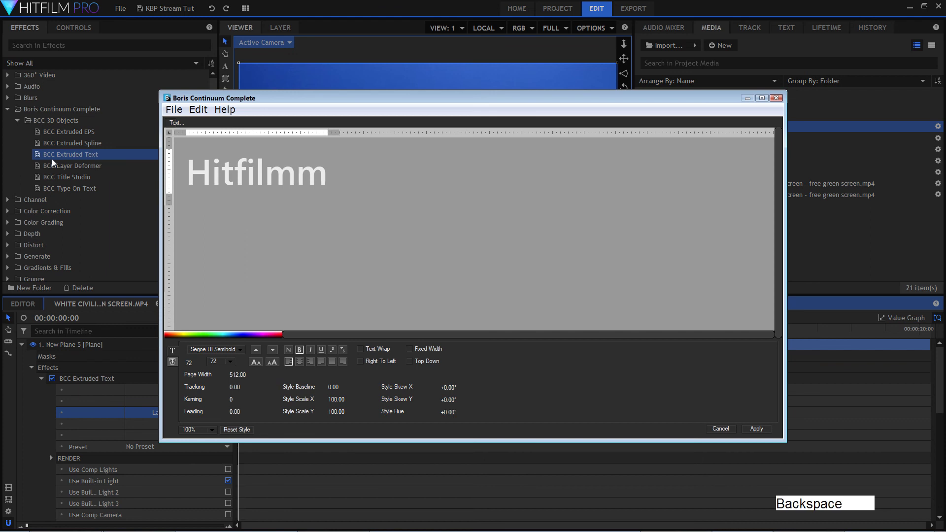
pyautogui.write('2017')
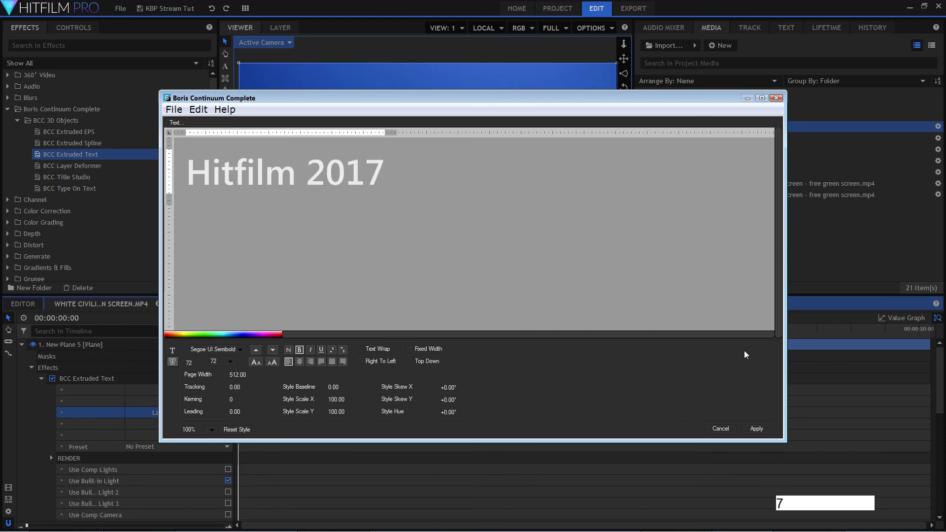
# - Set the font of the whole "Hitfilm 2017" text to SF Alien Encounters and apply the text to the plane
pyautogui.moveTo(408, 218); pyautogui.dragTo(184, 173)
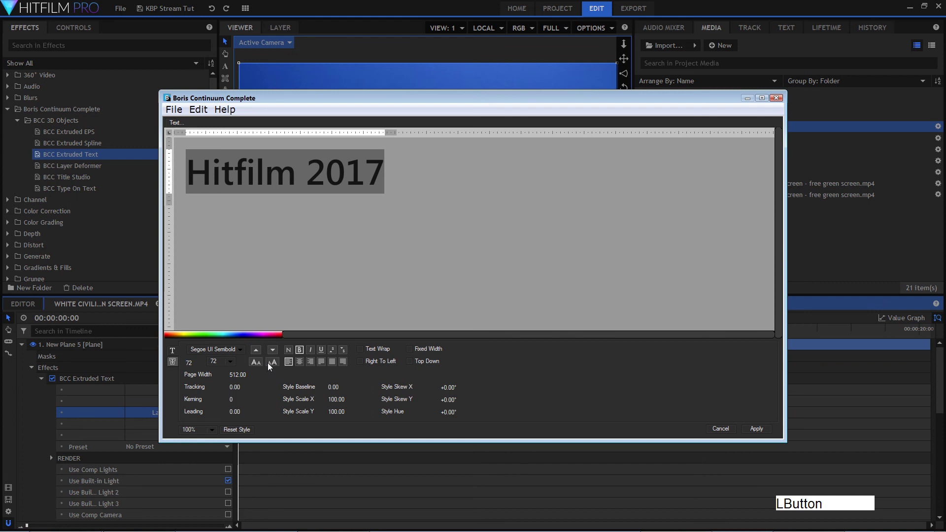
pyautogui.click(237, 349)
pyautogui.click(222, 286)
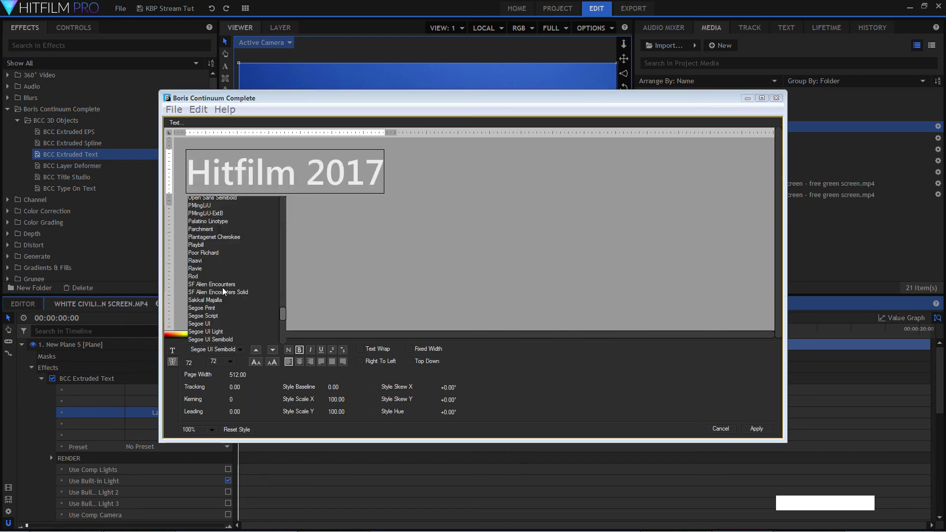
pyautogui.click(663, 265)
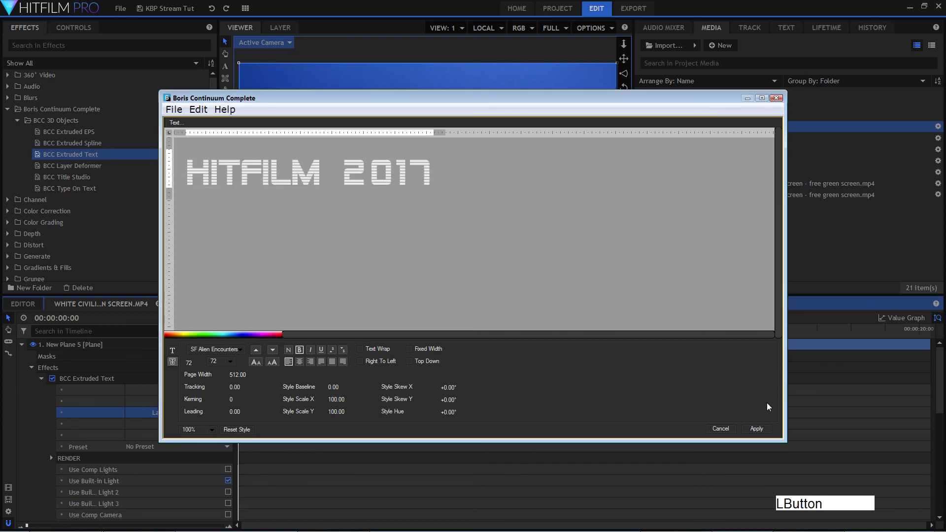
pyautogui.click(757, 428)
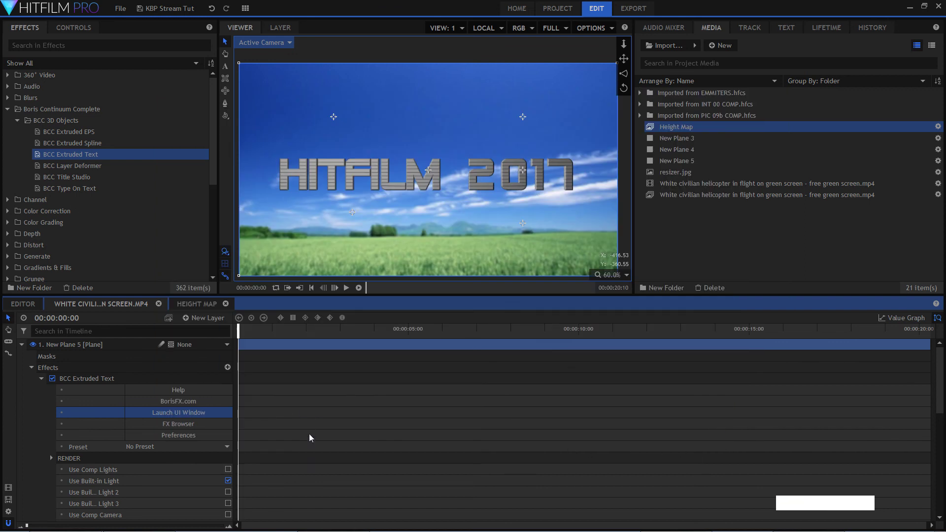
# - Apply the metal-chrome.bsp material preset to the front material of the extruded text and inspect it up close
pyautogui.scroll(-5, 164, 440)
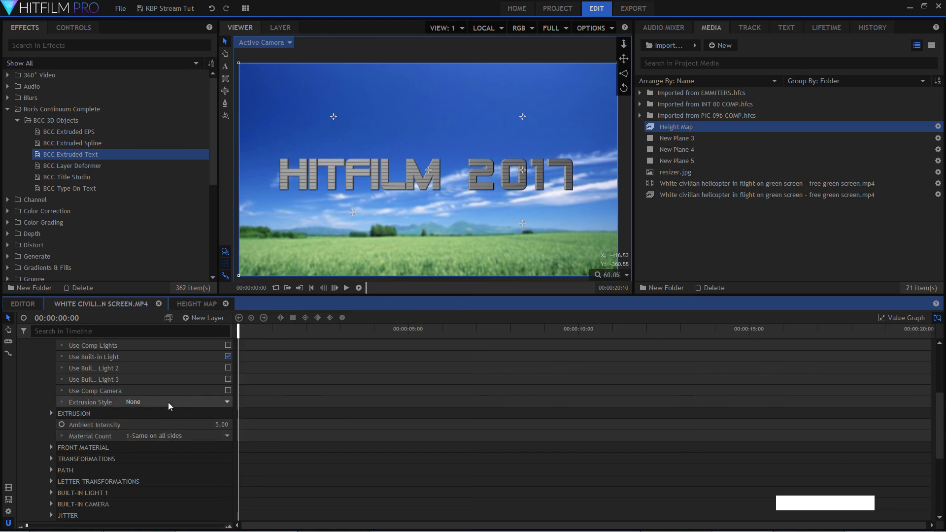
pyautogui.click(167, 450)
pyautogui.scroll(-3, 171, 450)
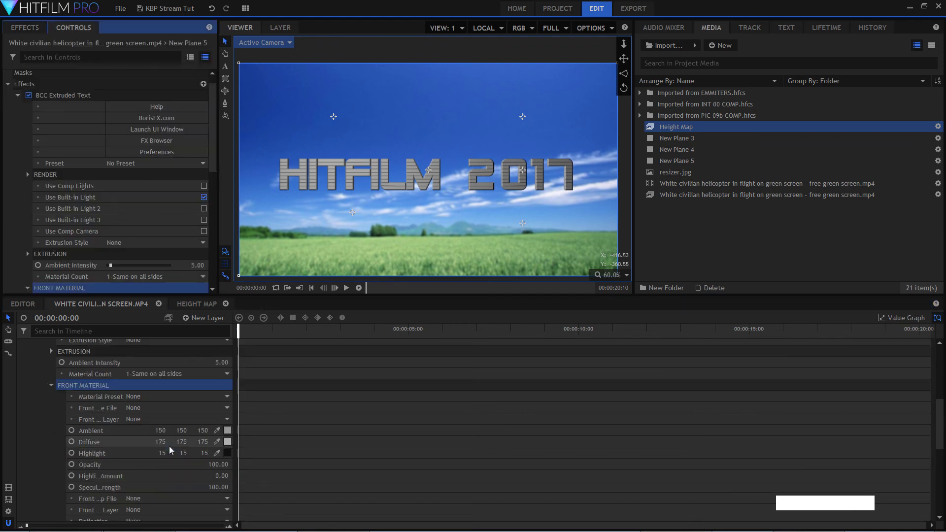
pyautogui.click(207, 397)
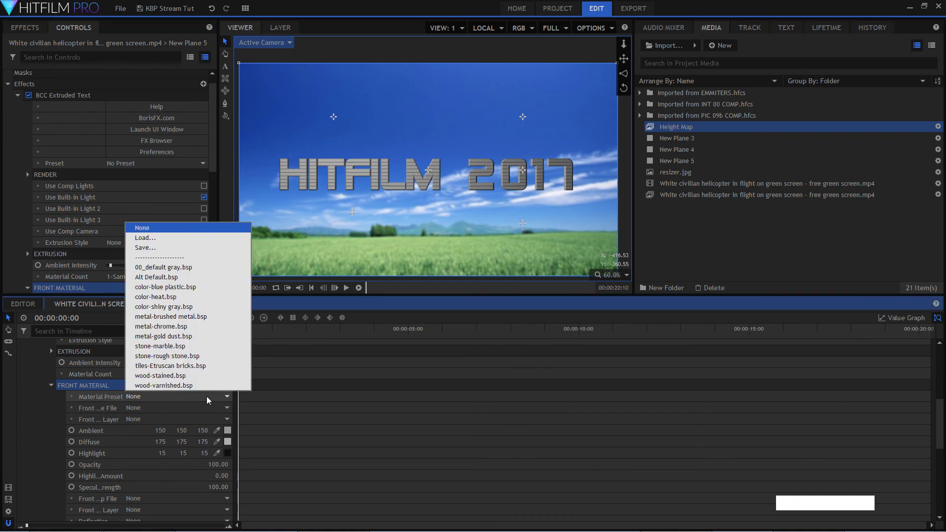
pyautogui.click(201, 327)
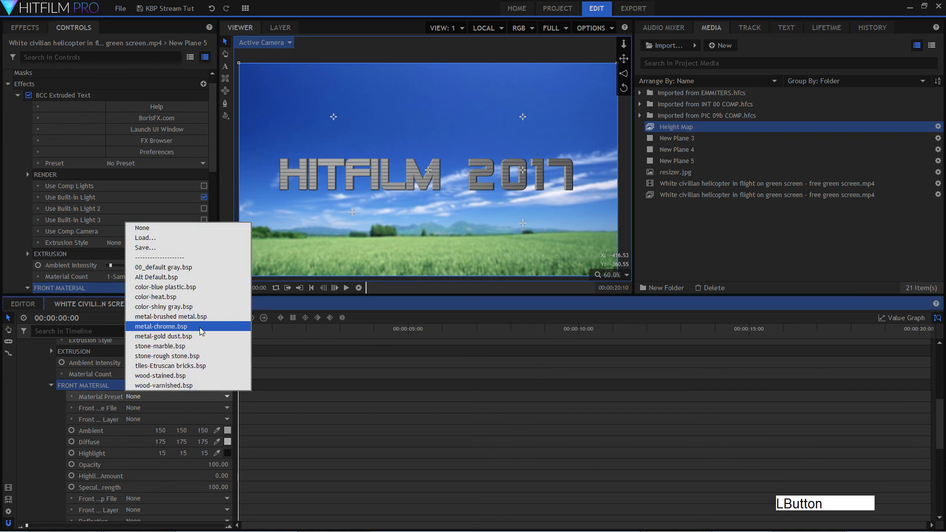
pyautogui.scroll(2, 340, 178)
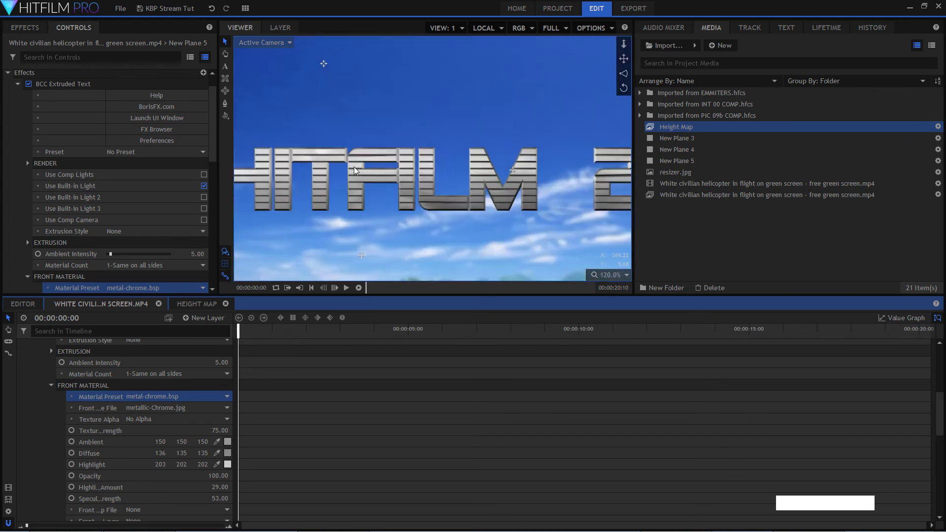
pyautogui.scroll(-3, 353, 192)
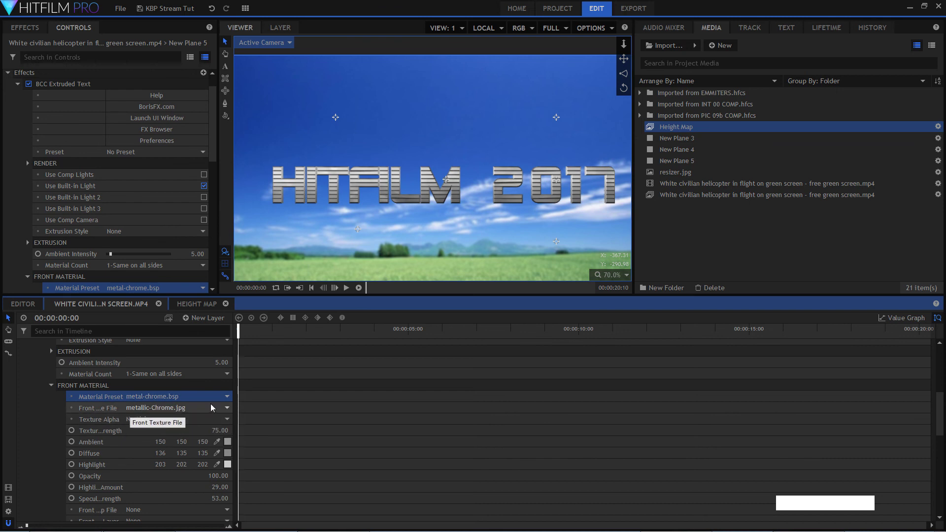
# - Try metallic-Coated Metal.jpg as the front texture file, and return to metallic-Chrome.jpg
pyautogui.click(193, 412)
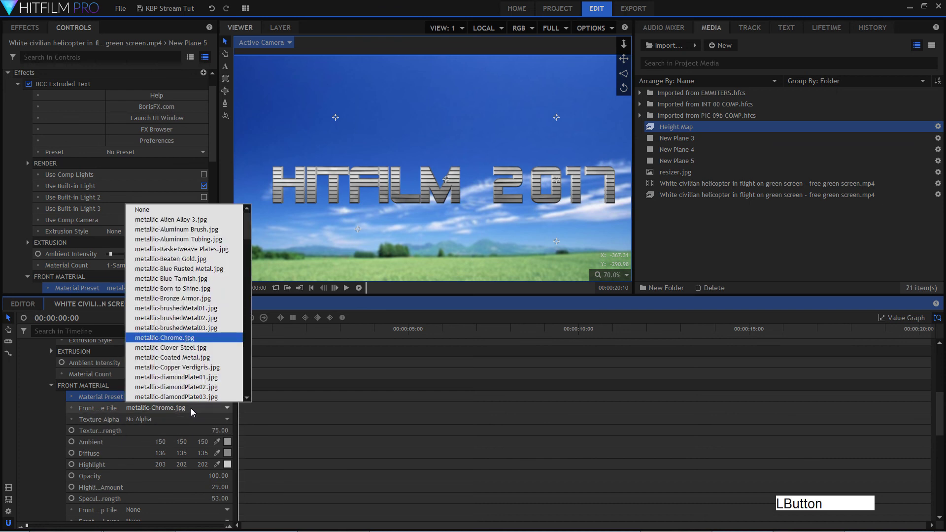
pyautogui.click(193, 358)
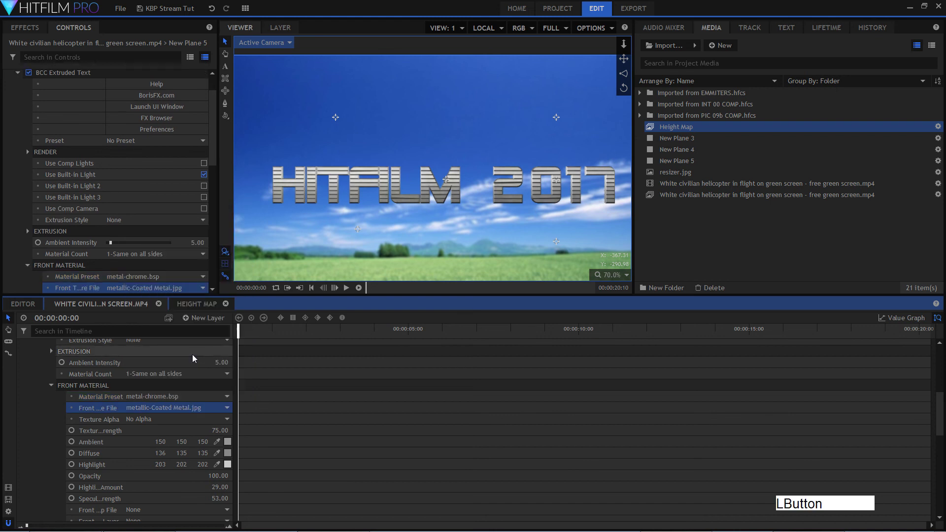
pyautogui.click(196, 412)
pyautogui.scroll(-1, 206, 340)
pyautogui.click(205, 330)
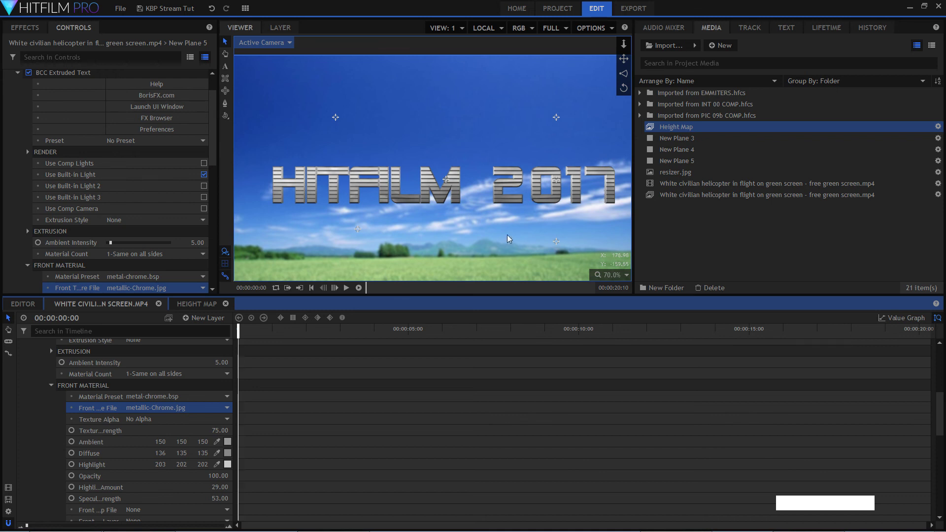
# - Look through the texture alpha options and the remaining front material properties, and collapse the front material group
pyautogui.click(196, 420)
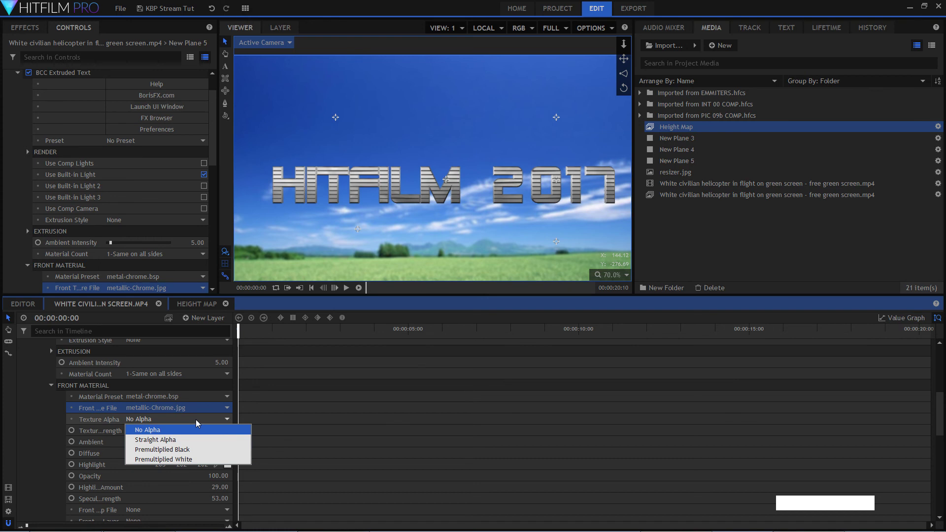
pyautogui.click(201, 423)
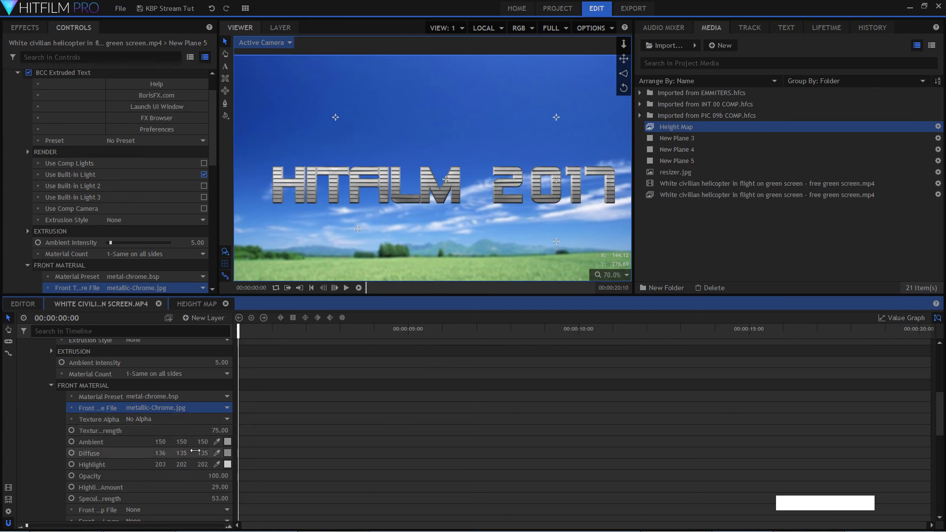
pyautogui.scroll(-2, 183, 487)
pyautogui.scroll(-2, 169, 449)
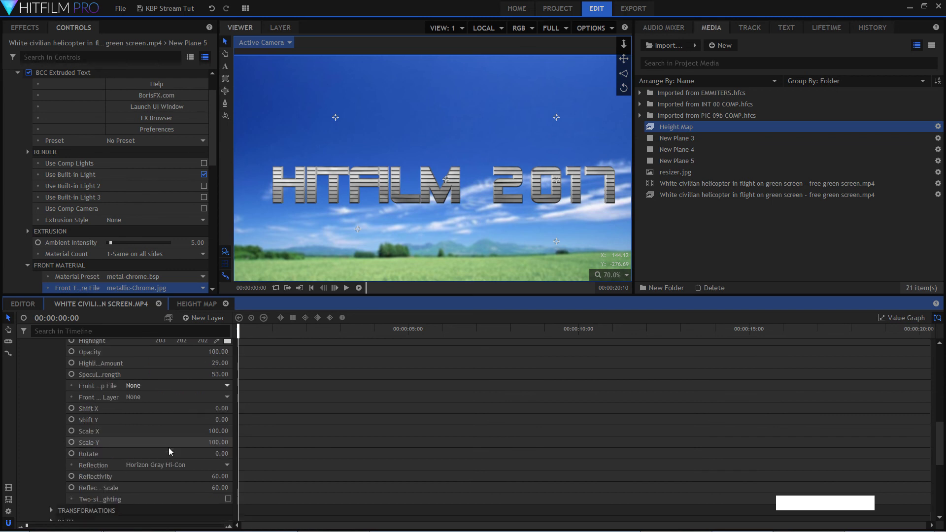
pyautogui.scroll(4, 170, 452)
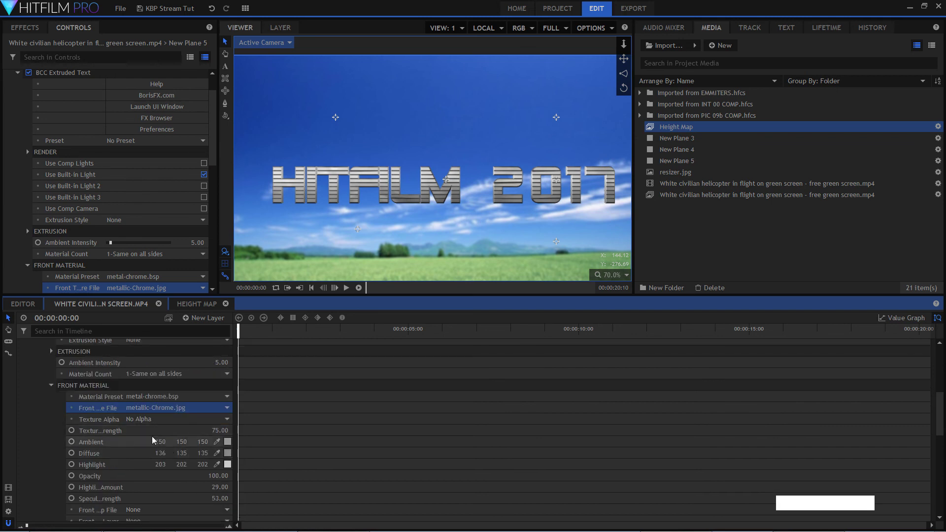
pyautogui.click(52, 388)
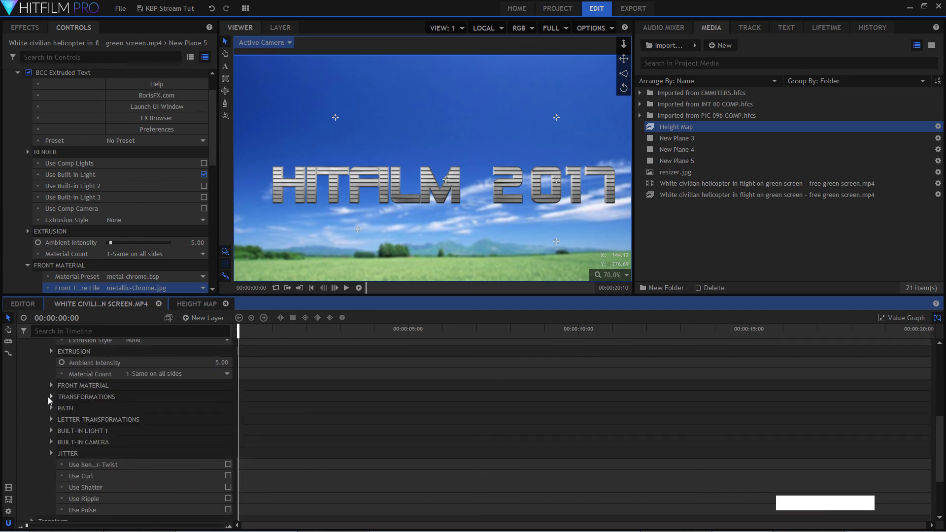
# - Expand the Built-in Light 1 properties and move the light's source XY to about -75.8, 134.7 above the text
pyautogui.click(52, 431)
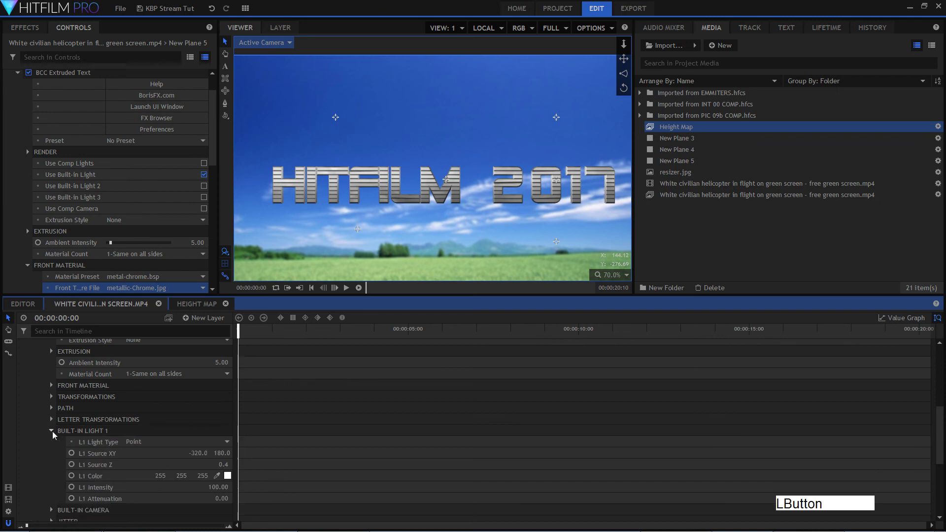
pyautogui.click(156, 456)
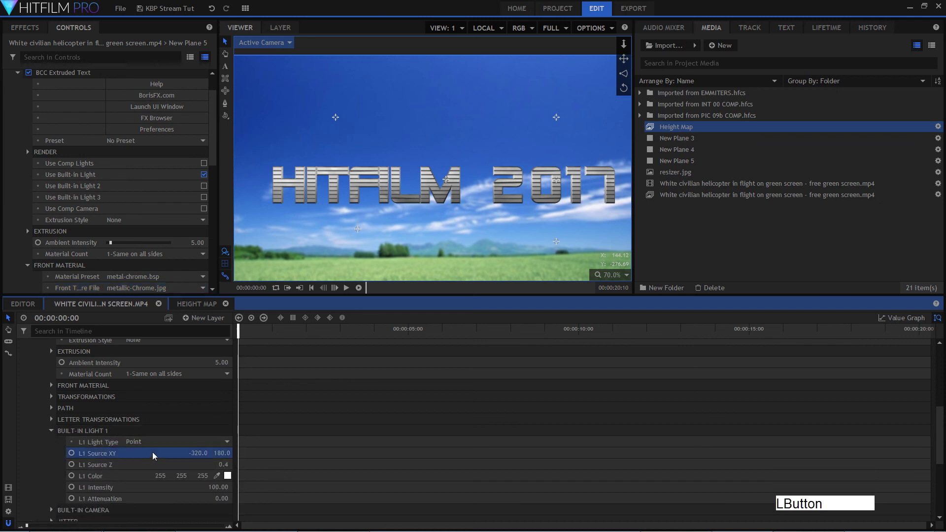
pyautogui.moveTo(183, 456); pyautogui.dragTo(196, 453)
pyautogui.moveTo(363, 119); pyautogui.dragTo(418, 139)
# - Lower Light 1's source Z to about -0.2 and move its source XY to about -481.5, -180.9, below the text's first letter
pyautogui.click(225, 464)
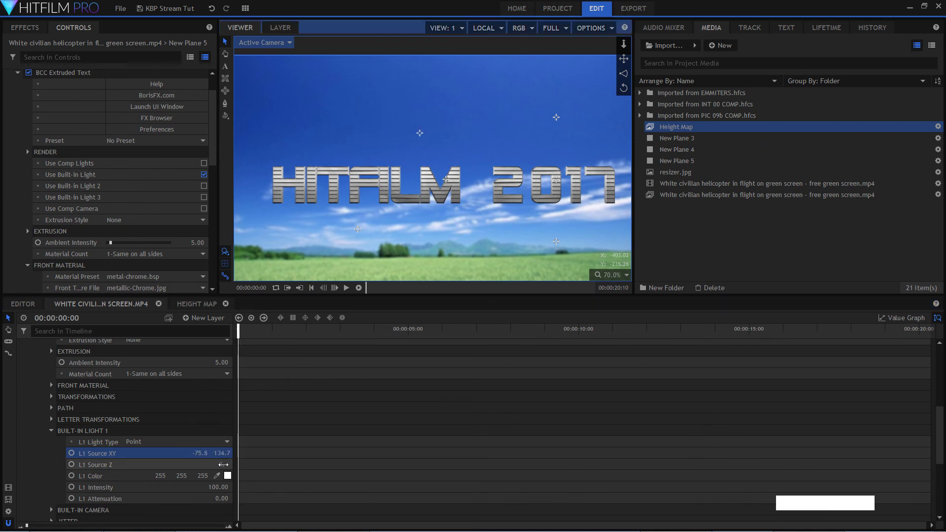
pyautogui.moveTo(225, 465)
pyautogui.mouseDown()
pyautogui.moveTo(334, 465)
pyautogui.moveTo(222, 464)
pyautogui.mouseUp()
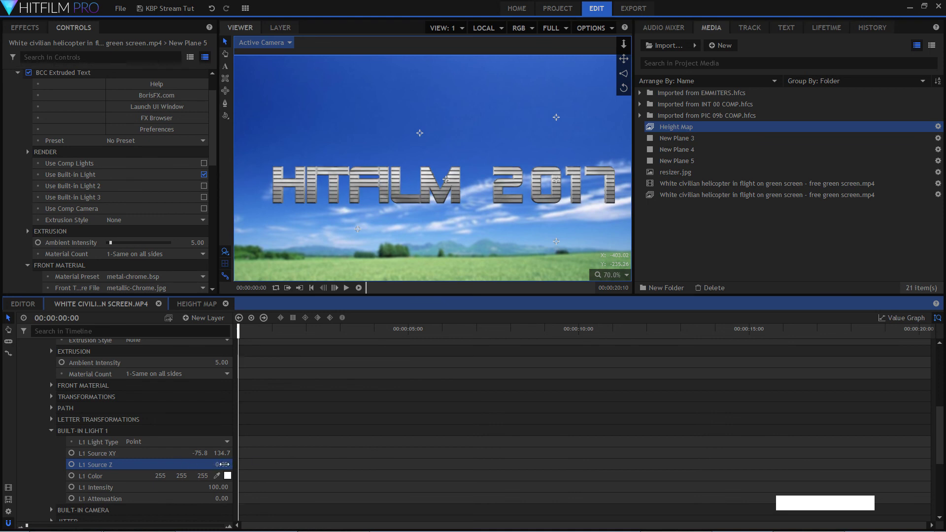
pyautogui.moveTo(221, 465); pyautogui.dragTo(244, 453)
pyautogui.moveTo(481, 138); pyautogui.dragTo(280, 241)
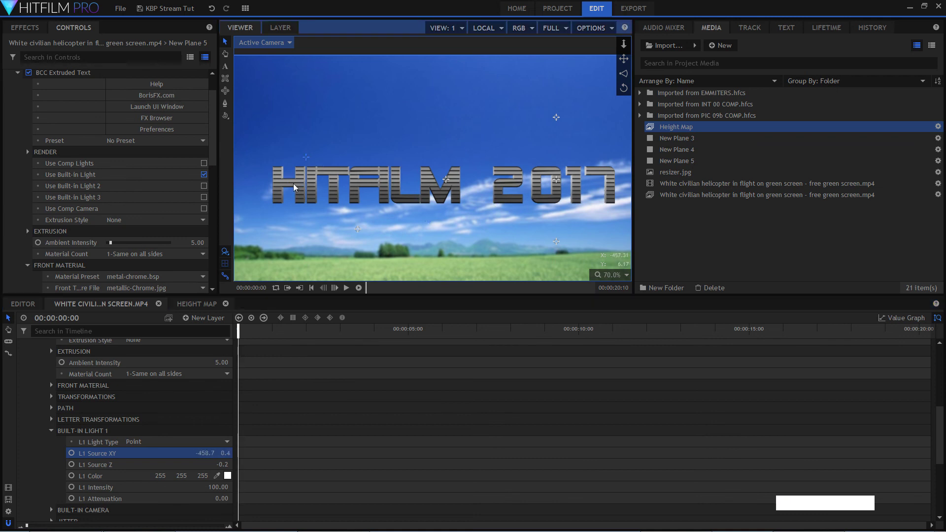
# - Raise Light 1's intensity to 1058 and set its source Z to 0.03
pyautogui.moveTo(219, 488)
pyautogui.mouseDown()
pyautogui.moveTo(238, 487)
pyautogui.moveTo(221, 487)
pyautogui.mouseUp()
pyautogui.moveTo(309, 489); pyautogui.dragTo(459, 181)
pyautogui.moveTo(221, 465)
pyautogui.mouseDown()
pyautogui.moveTo(246, 463)
pyautogui.moveTo(223, 465)
pyautogui.mouseUp()
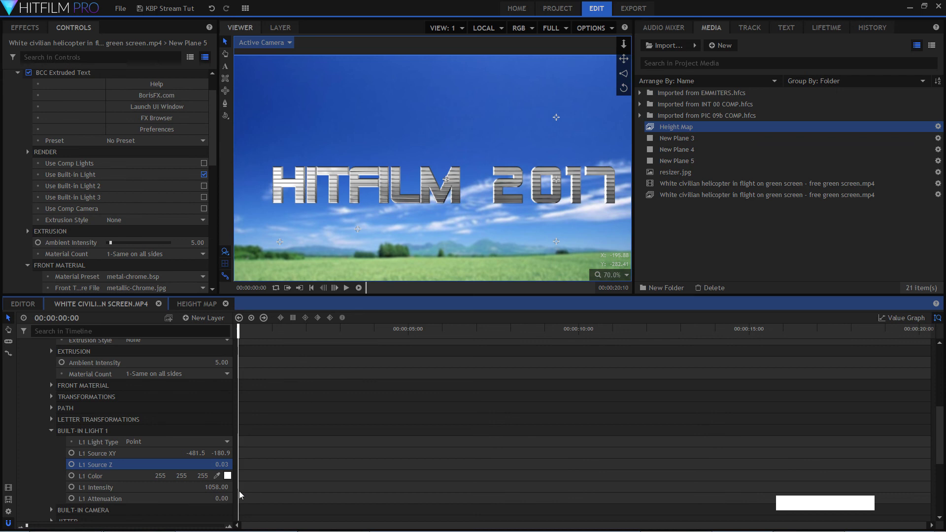
# - Set Light 1's color to blue (21, 44, 255) and collapse the Built-in Light 1 group
pyautogui.click(227, 476)
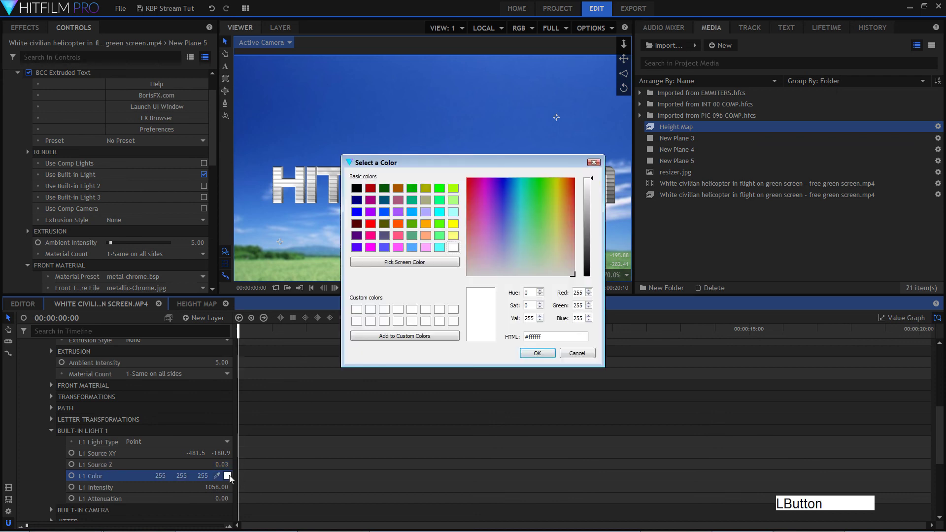
pyautogui.click(506, 186)
pyautogui.click(542, 354)
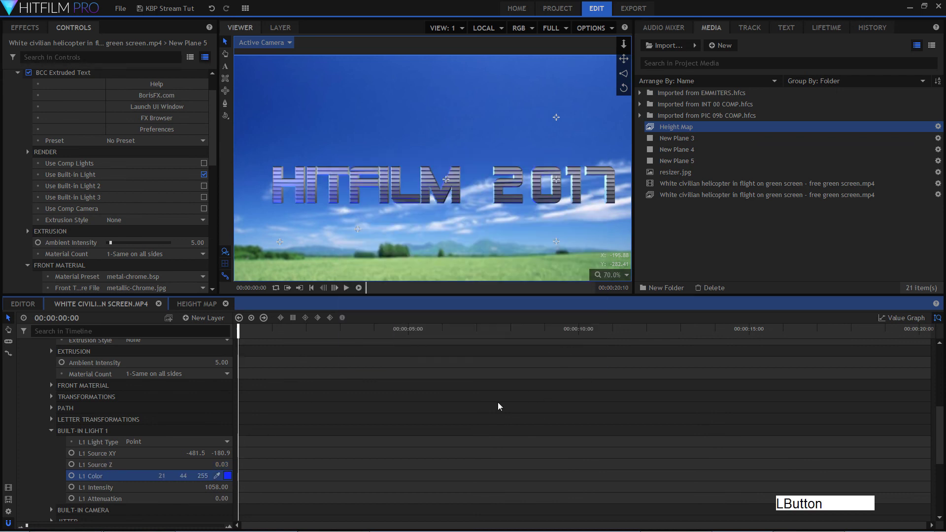
pyautogui.click(51, 431)
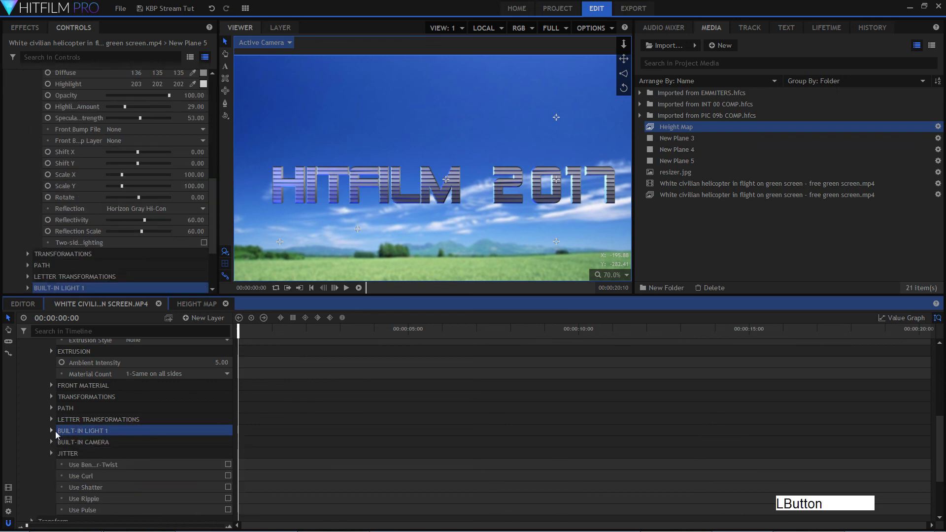
# - Fit the whole frame in the viewer and expand the Built-in Camera properties of the extruded text
pyautogui.click(625, 275)
pyautogui.click(620, 387)
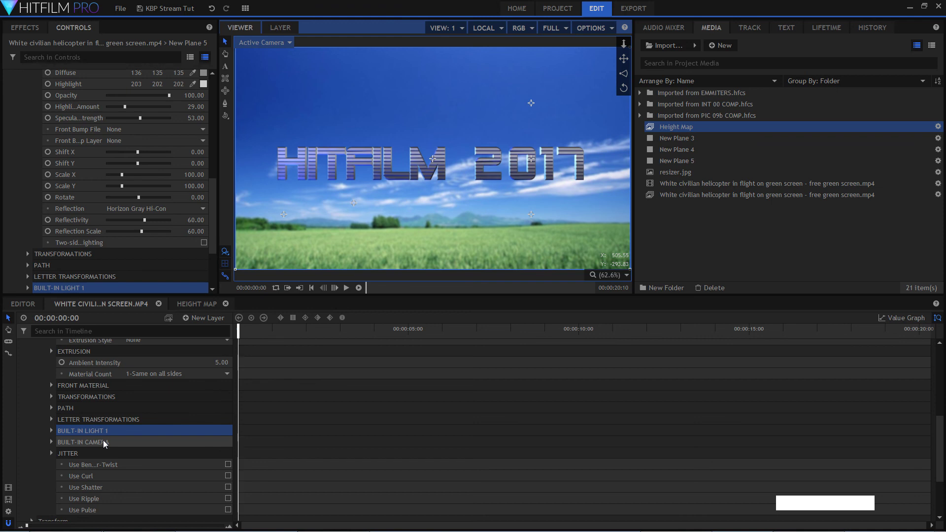
pyautogui.click(51, 443)
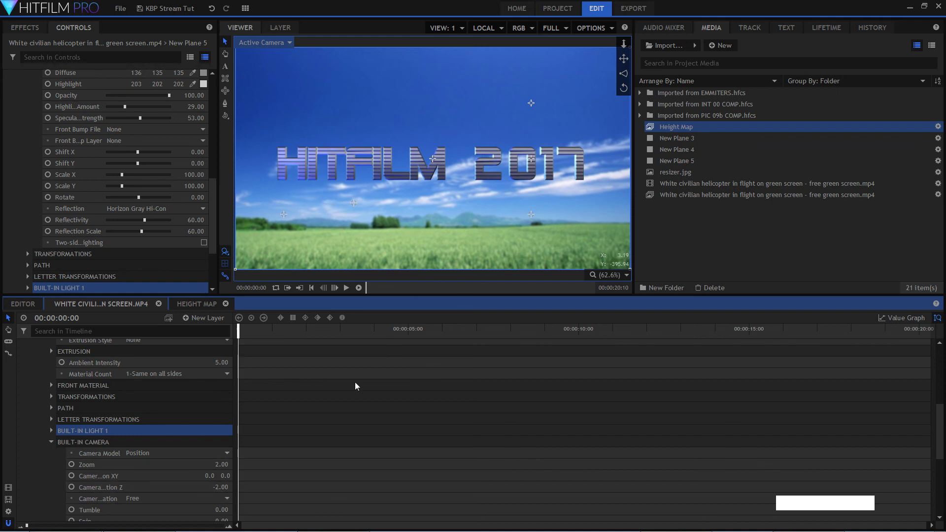
# - Animate the built-in camera's Zoom with keyframes from 0.5 at the start to 2.49 at 00:00:08:11
pyautogui.click(71, 465)
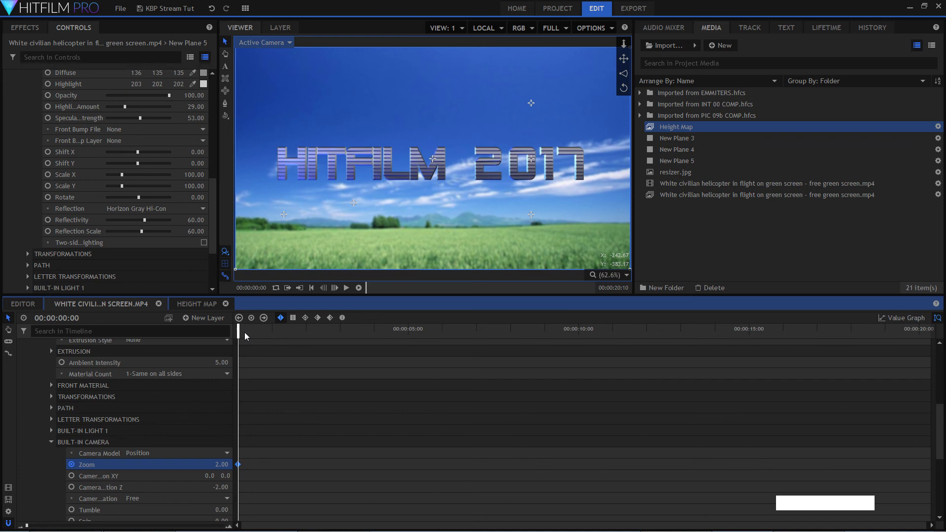
pyautogui.moveTo(217, 465); pyautogui.dragTo(218, 464)
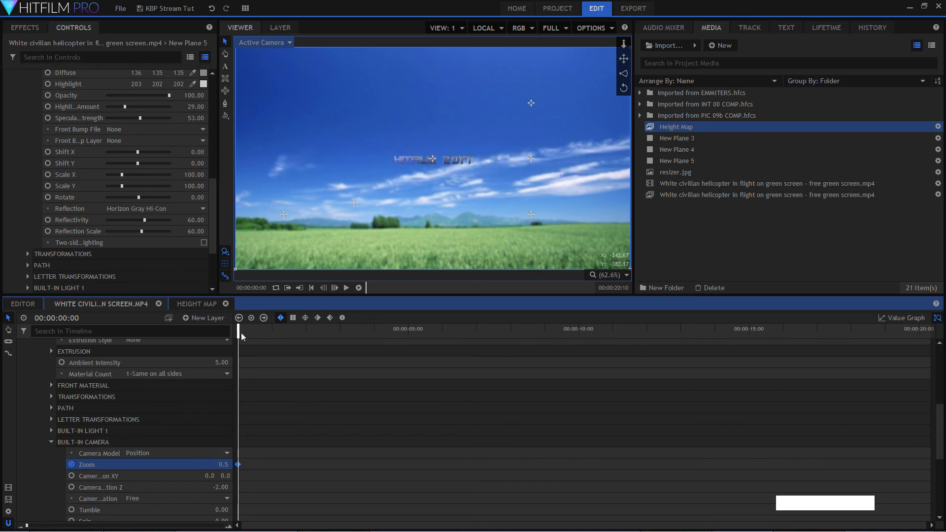
pyautogui.moveTo(241, 334); pyautogui.dragTo(242, 333)
pyautogui.click(523, 335)
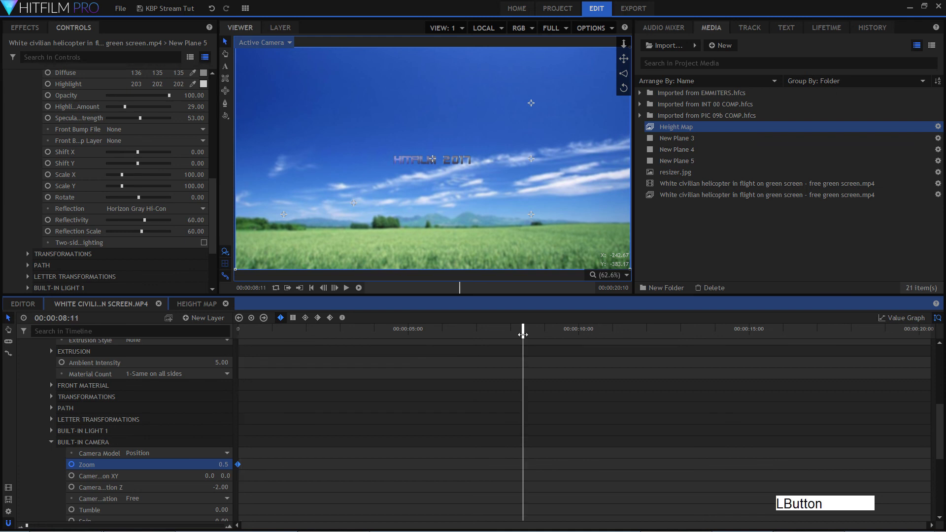
pyautogui.moveTo(232, 462)
pyautogui.mouseDown()
pyautogui.moveTo(243, 463)
pyautogui.moveTo(223, 462)
pyautogui.mouseUp()
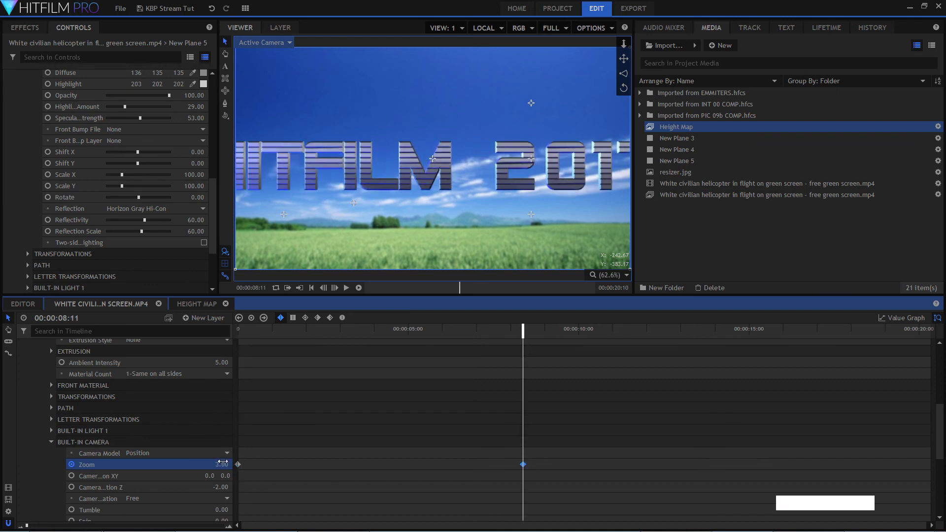
pyautogui.click(603, 275)
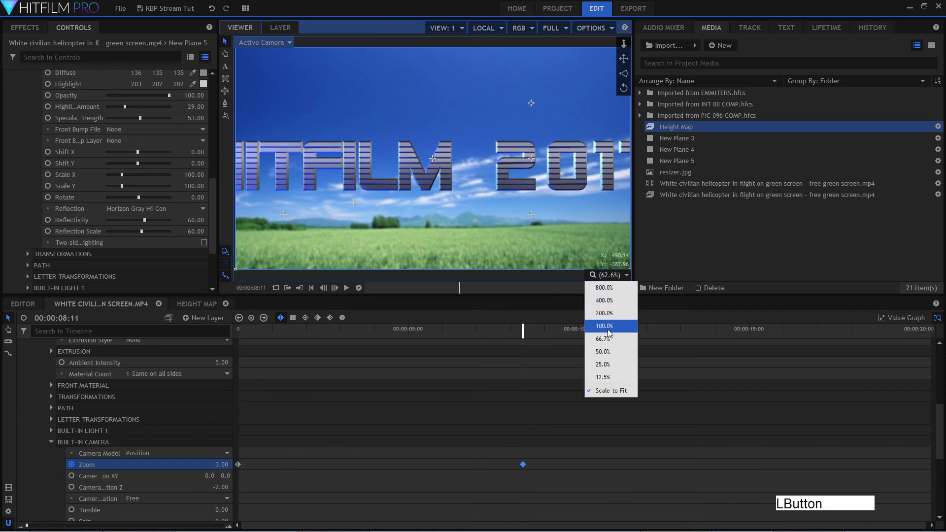
pyautogui.click(616, 393)
pyautogui.moveTo(223, 464); pyautogui.dragTo(217, 465)
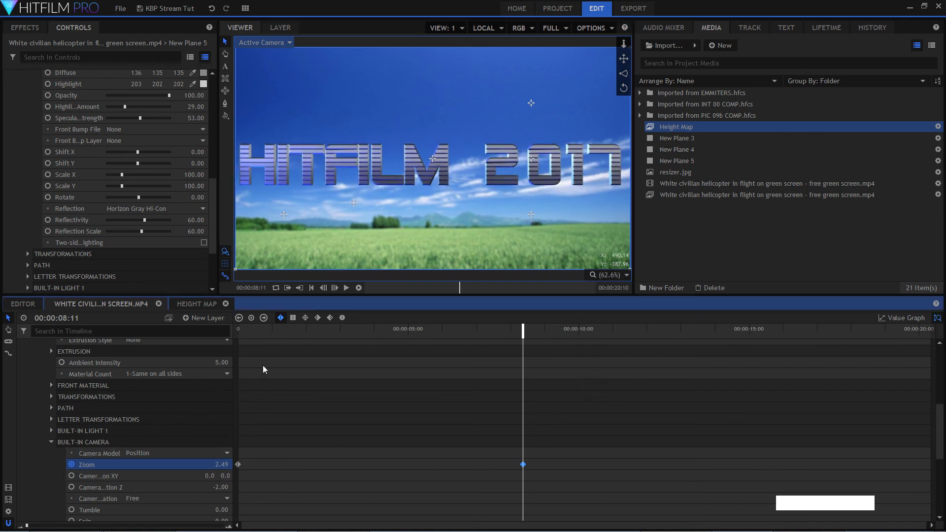
# - Play back the camera zoom animation, turn off keyframing for Zoom and collapse the Built-in Camera group
pyautogui.click(267, 335)
pyautogui.press('space')
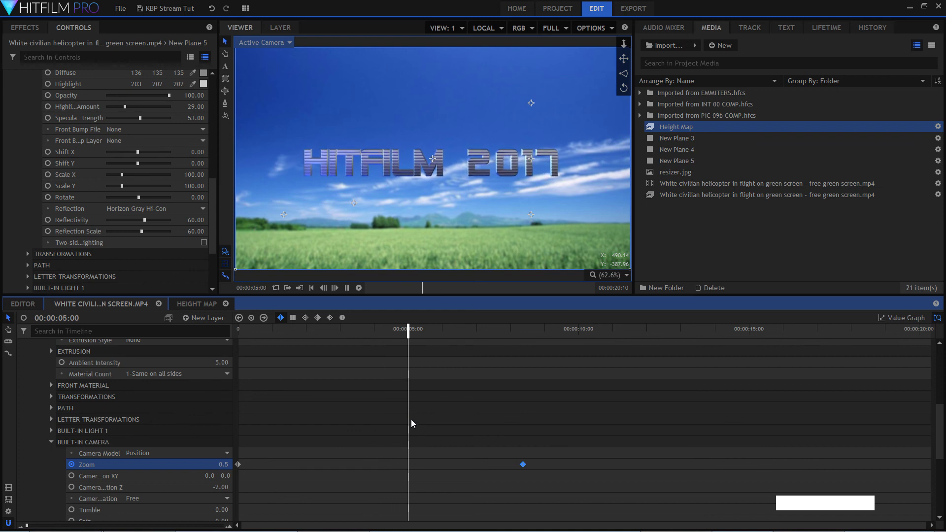
pyautogui.press('space')
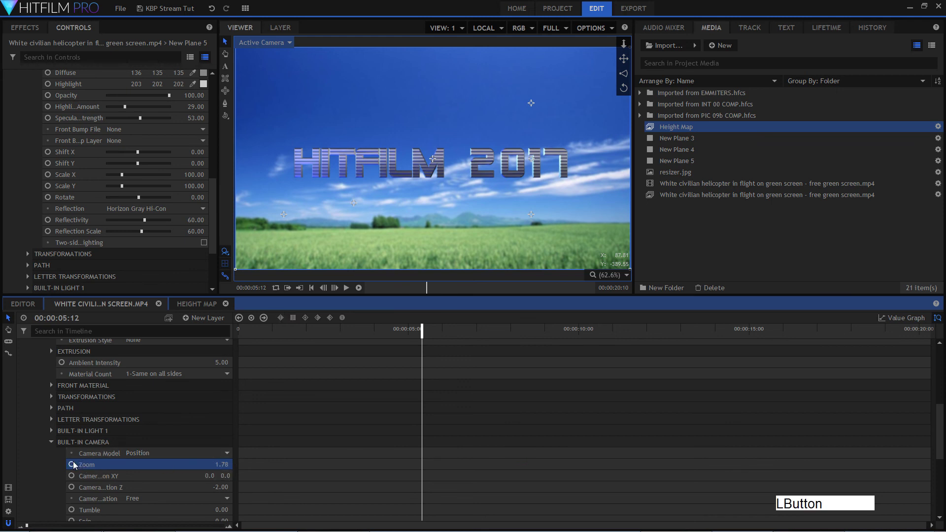
pyautogui.click(51, 442)
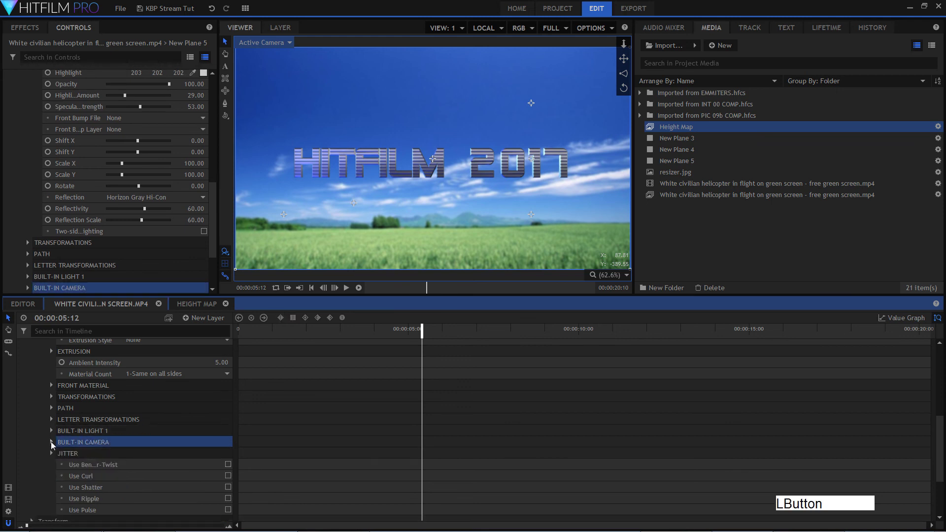
# - Try tilting the extruded text with an Orientation X of -31, undo it and collapse the Transformations group
pyautogui.click(51, 398)
pyautogui.click(51, 398)
pyautogui.click(55, 401)
pyautogui.moveTo(228, 408); pyautogui.dragTo(708, 1)
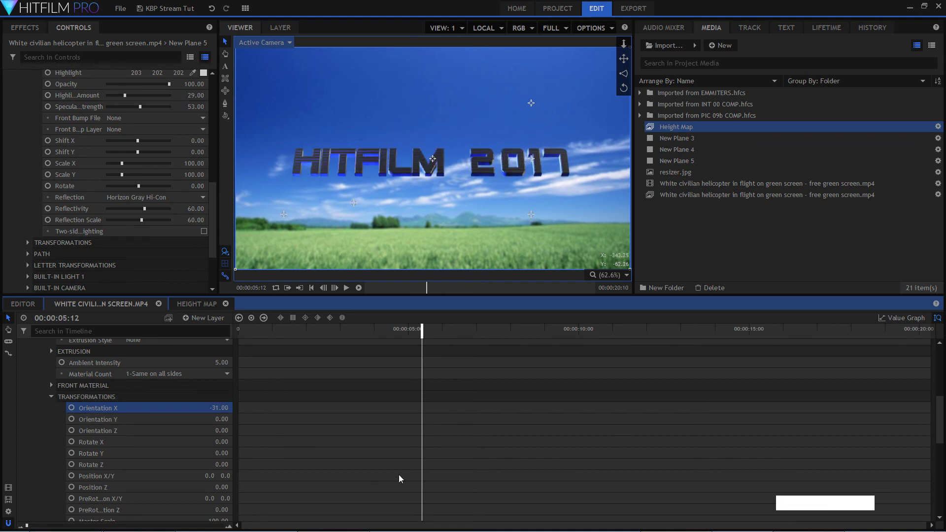
pyautogui.hotkey('ctrl', 'z')
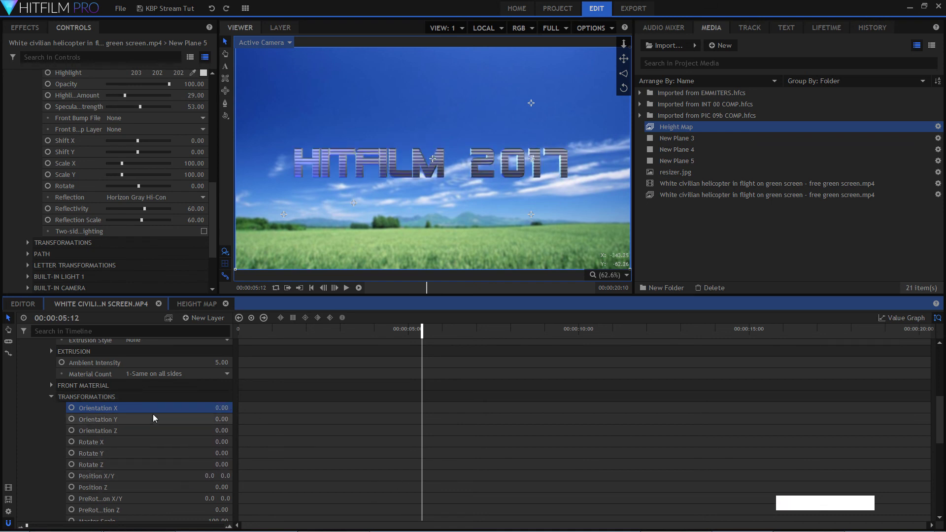
pyautogui.click(51, 398)
pyautogui.click(51, 397)
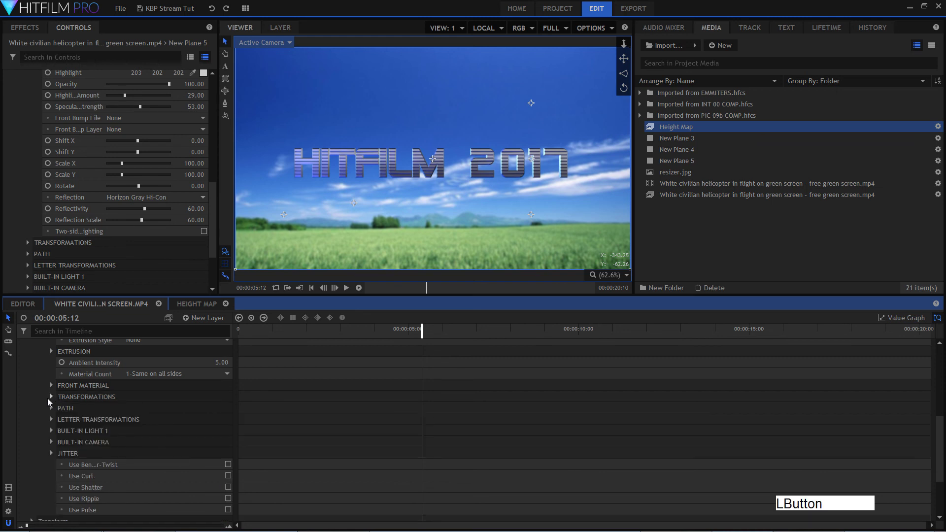
# - Try a Circle path type for the extruded text and test its Path Jitter X
pyautogui.click(51, 408)
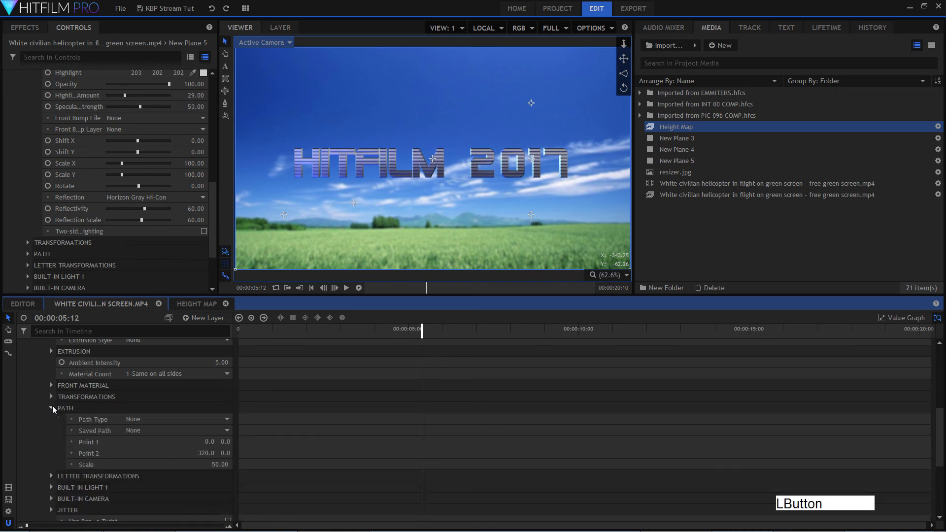
pyautogui.click(214, 420)
pyautogui.click(192, 457)
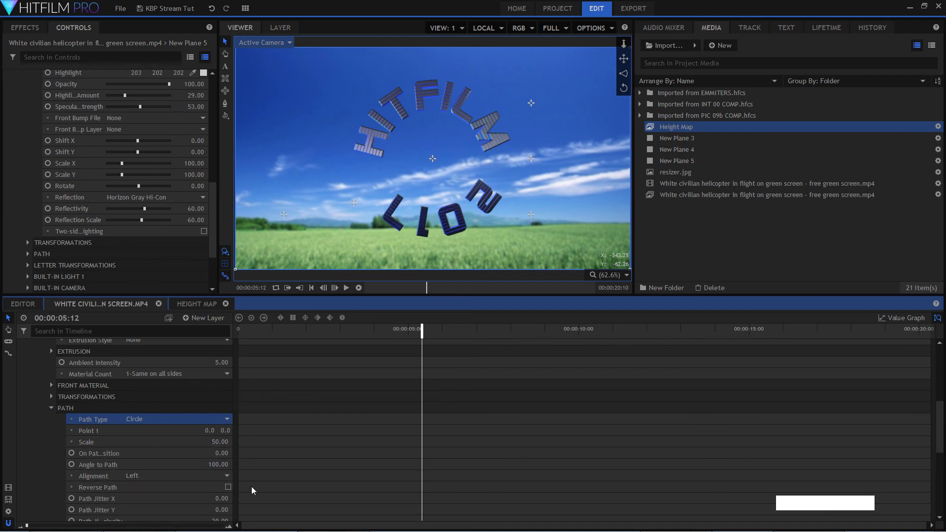
pyautogui.moveTo(223, 498)
pyautogui.mouseDown()
pyautogui.moveTo(239, 498)
pyautogui.moveTo(222, 500)
pyautogui.mouseUp()
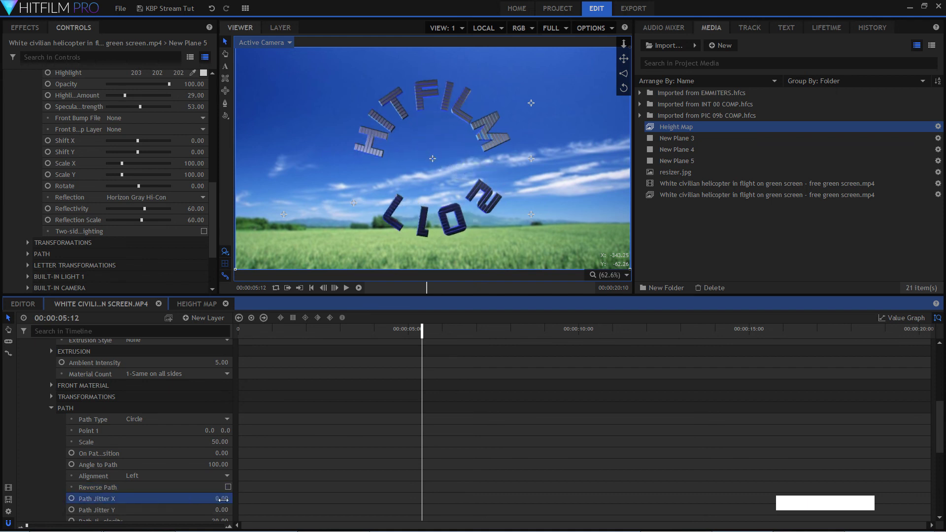
# - Expand the Letter Transformations group, try a Tracking of 82 and undo it
pyautogui.scroll(-4, 132, 458)
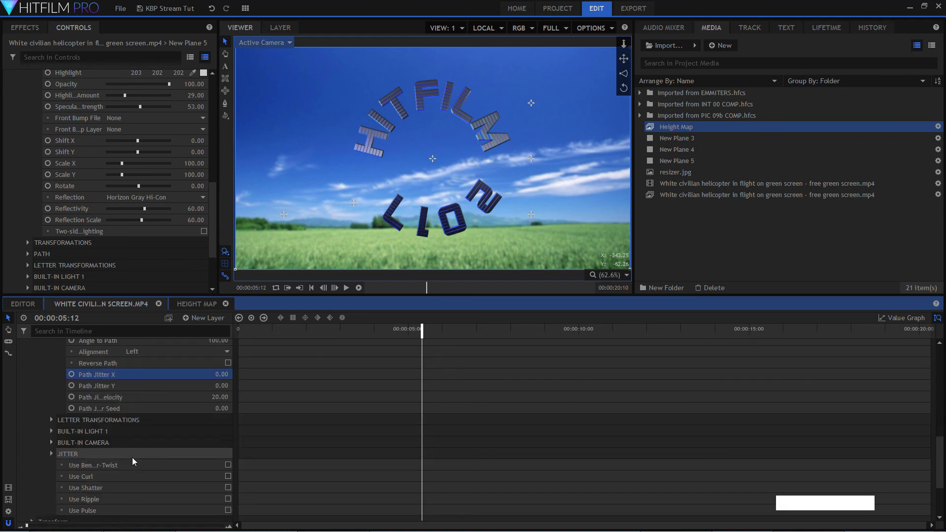
pyautogui.click(50, 420)
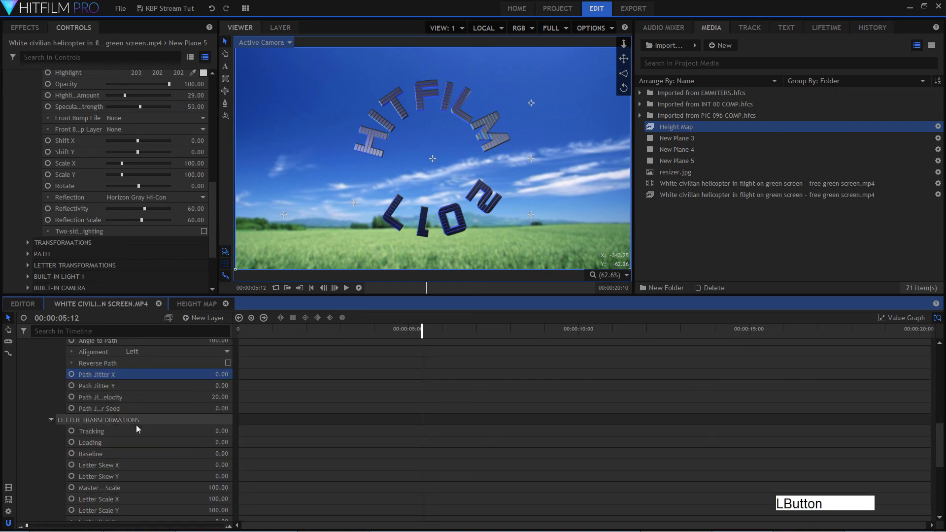
pyautogui.moveTo(219, 432); pyautogui.dragTo(228, 432)
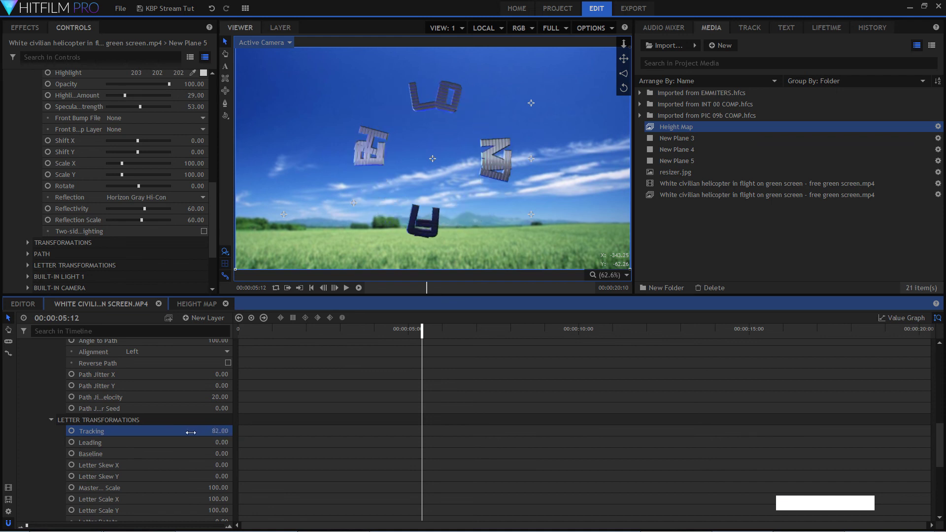
pyautogui.hotkey('ctrl', 'z')
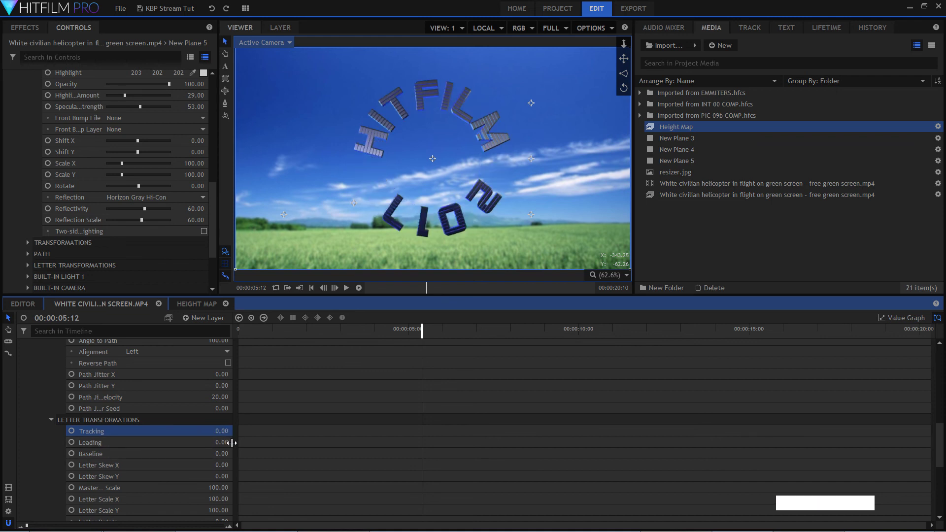
# - Set the Baseline letter transformation to -3 and look over the remaining effect properties
pyautogui.moveTo(223, 453)
pyautogui.mouseDown()
pyautogui.moveTo(264, 454)
pyautogui.moveTo(208, 453)
pyautogui.moveTo(244, 453)
pyautogui.moveTo(220, 453)
pyautogui.moveTo(228, 453)
pyautogui.mouseUp()
pyautogui.scroll(-4, 159, 463)
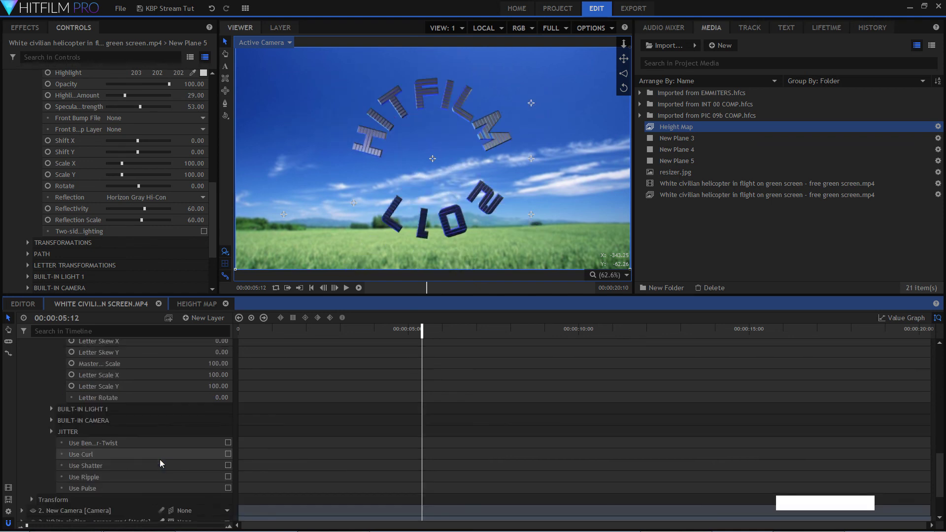
pyautogui.scroll(4, 162, 463)
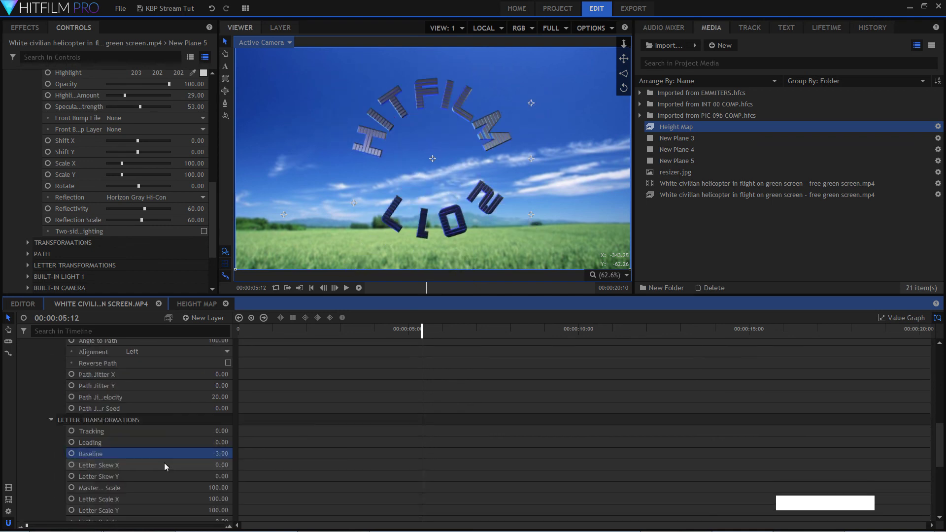
# - Change the text's path type to Line and move its Point 2 in the viewer to about 221.9, -4.7
pyautogui.scroll(3, 164, 465)
pyautogui.scroll(-5, 197, 467)
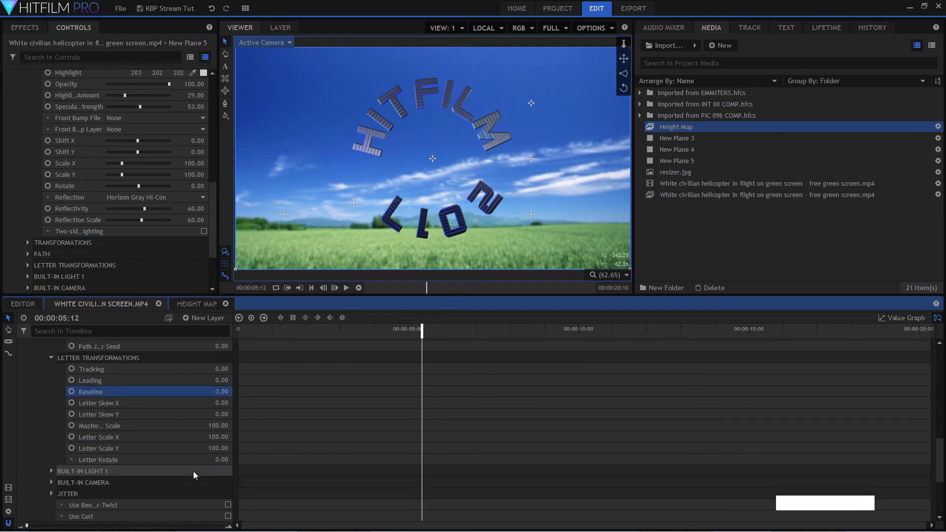
pyautogui.scroll(6, 192, 475)
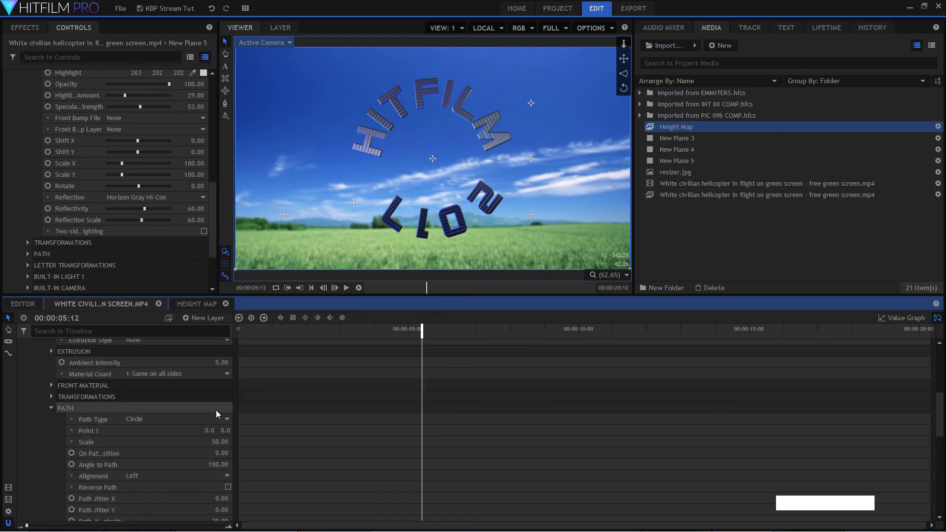
pyautogui.click(204, 420)
pyautogui.click(178, 449)
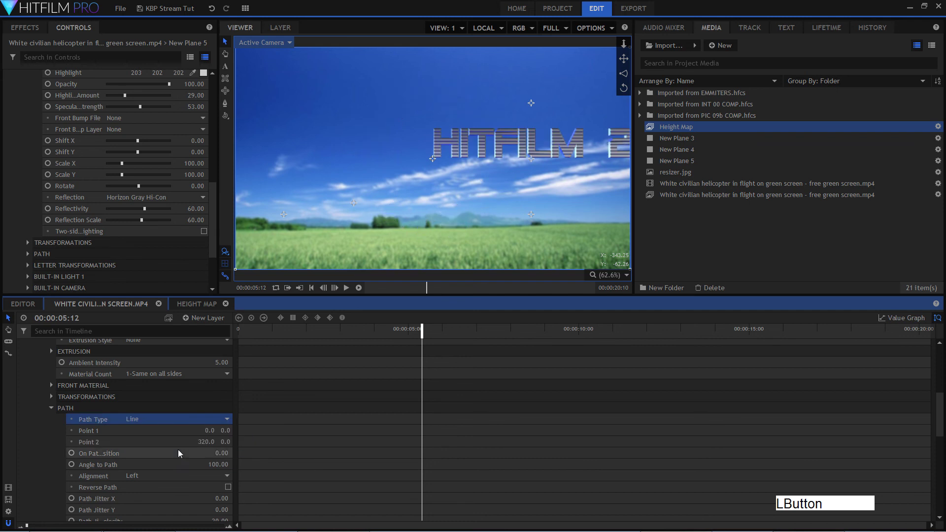
pyautogui.click(529, 162)
pyautogui.moveTo(528, 161); pyautogui.dragTo(437, 156)
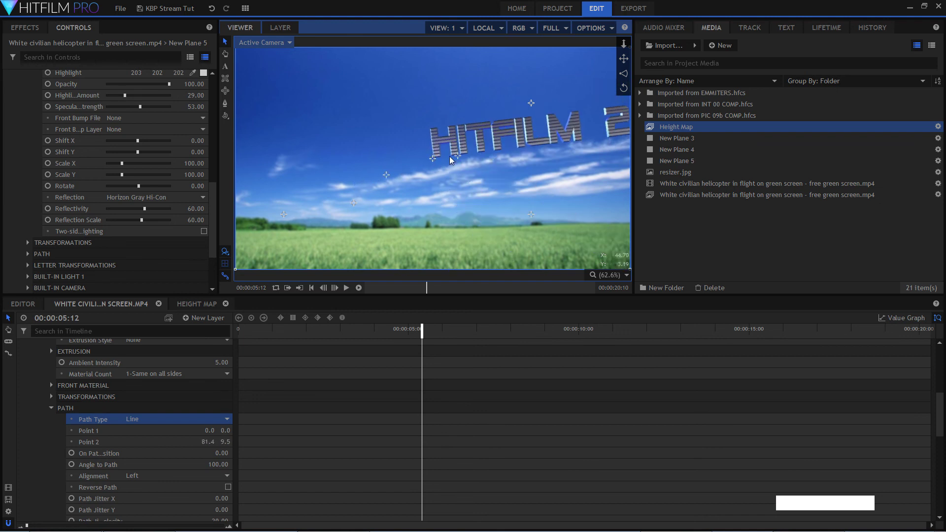
pyautogui.moveTo(462, 151); pyautogui.dragTo(501, 160)
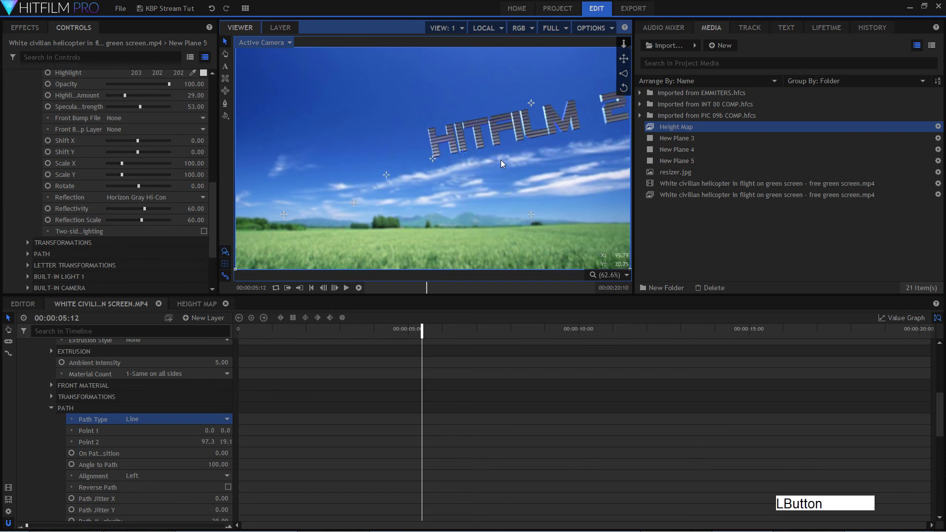
# - Reset the path type to None and enable the Bend-Taper-Twist and Curl deformers
pyautogui.click(222, 419)
pyautogui.click(199, 428)
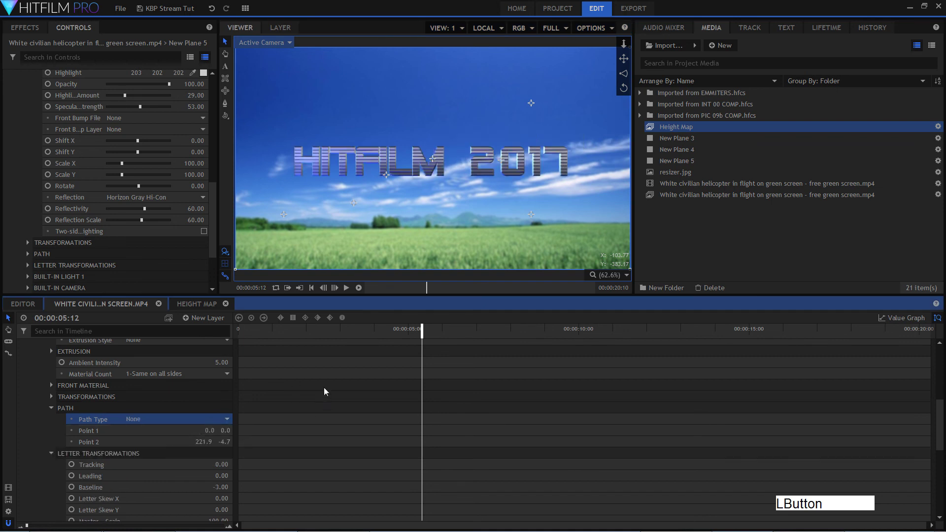
pyautogui.scroll(-6, 176, 476)
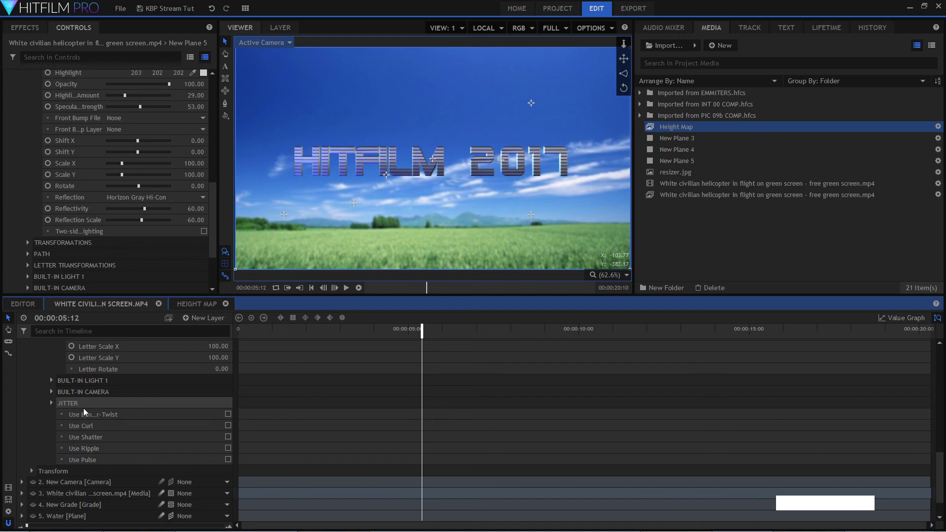
pyautogui.click(227, 414)
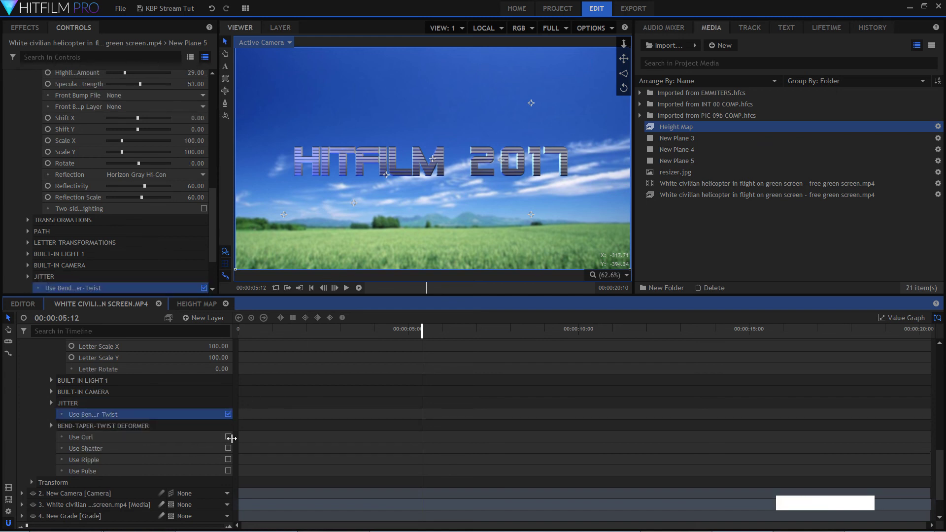
pyautogui.click(228, 436)
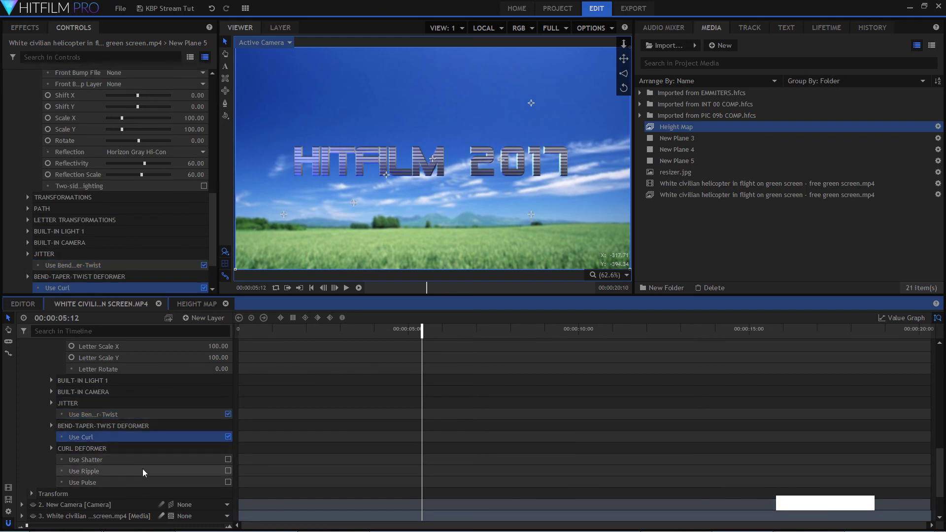
# - Try the Shatter deformer on the text, preview it from the start of the timeline and turn it off
pyautogui.click(228, 460)
pyautogui.moveTo(272, 330); pyautogui.dragTo(143, 335)
pyautogui.press('space')
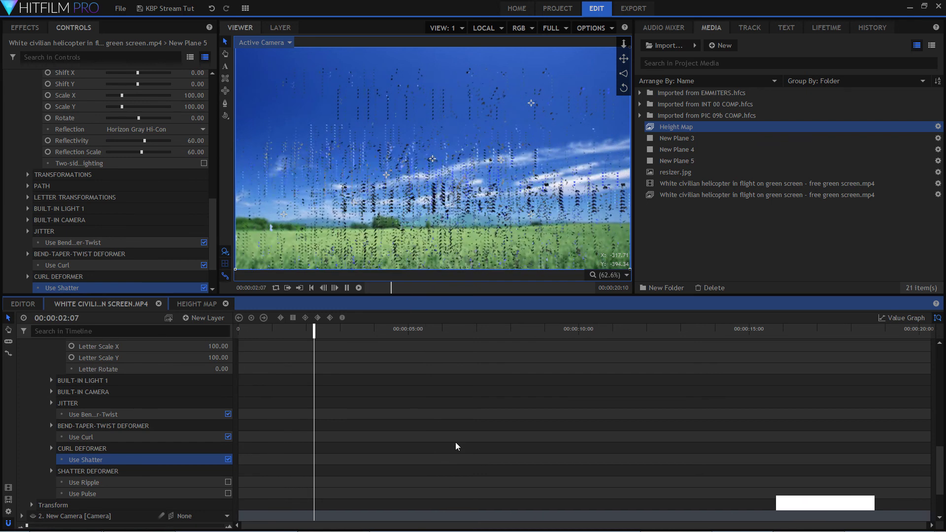
pyautogui.press('space')
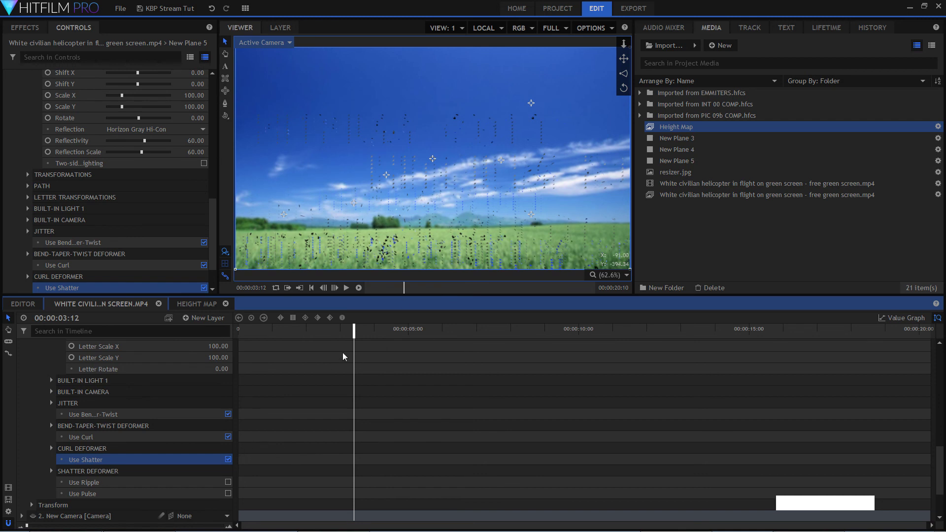
pyautogui.click(228, 461)
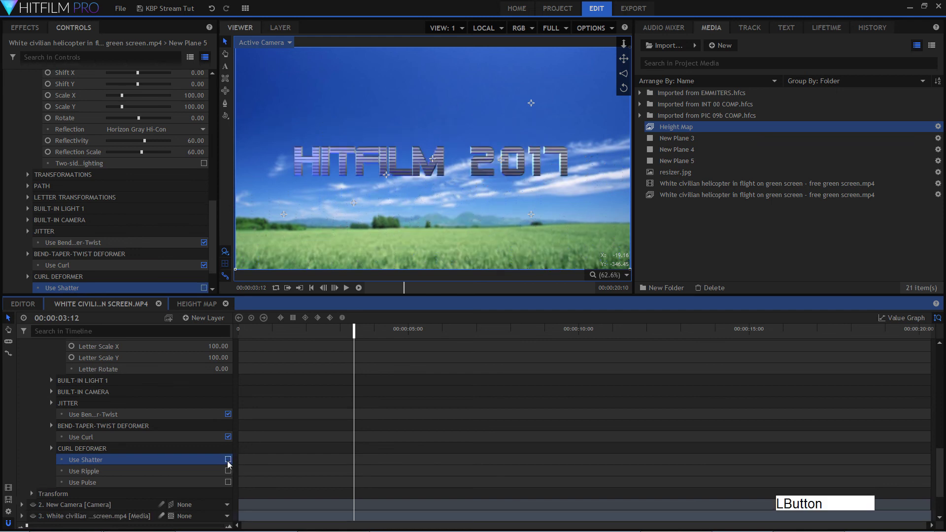
# - Enable the Ripple deformer on the text and play back the effect from near the start
pyautogui.click(229, 471)
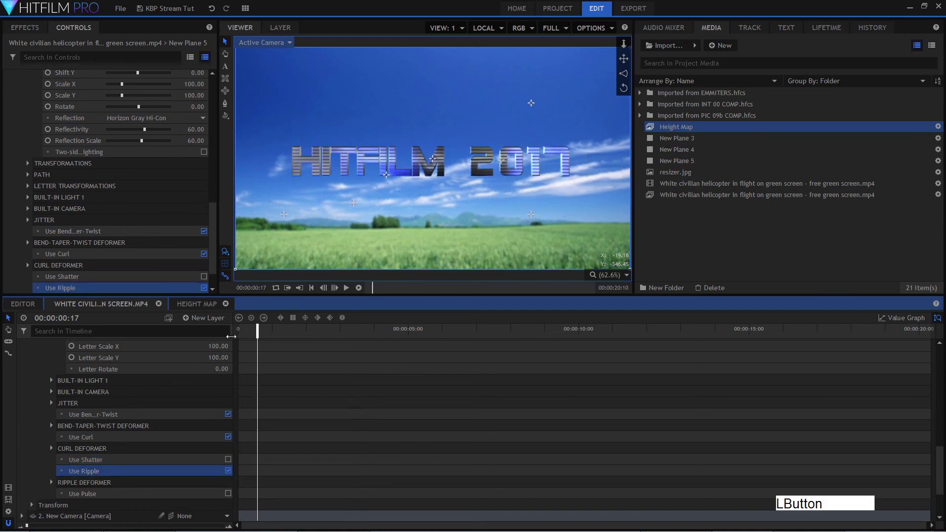
pyautogui.press('space')
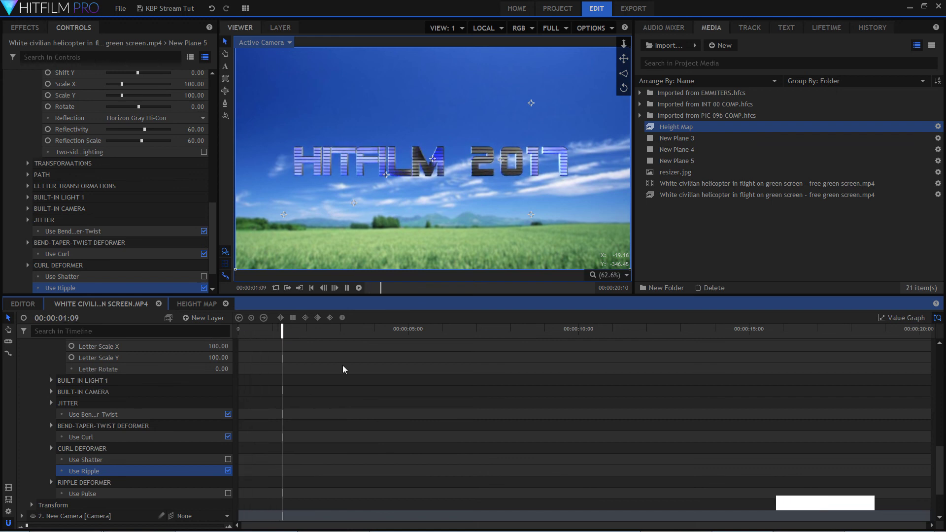
pyautogui.press('space')
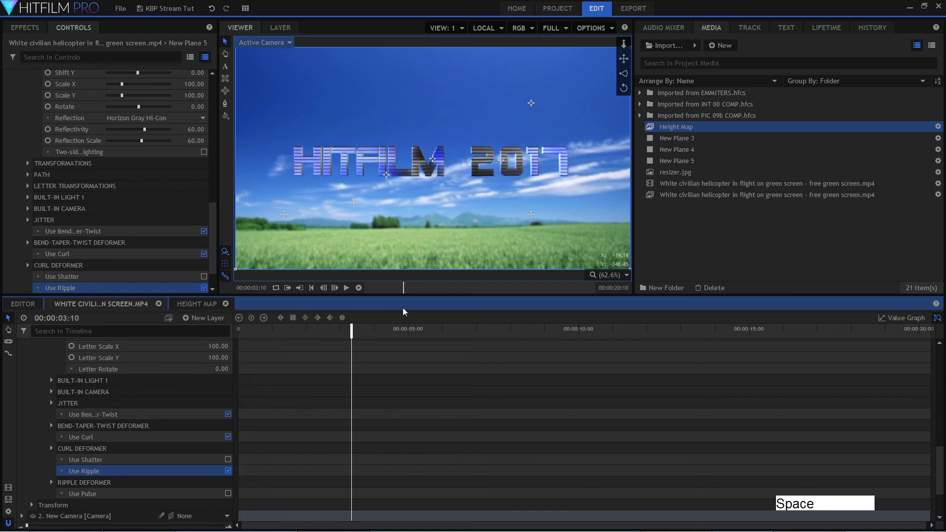
# - Expand the Transformations group of the extruded text effect
pyautogui.scroll(5, 167, 395)
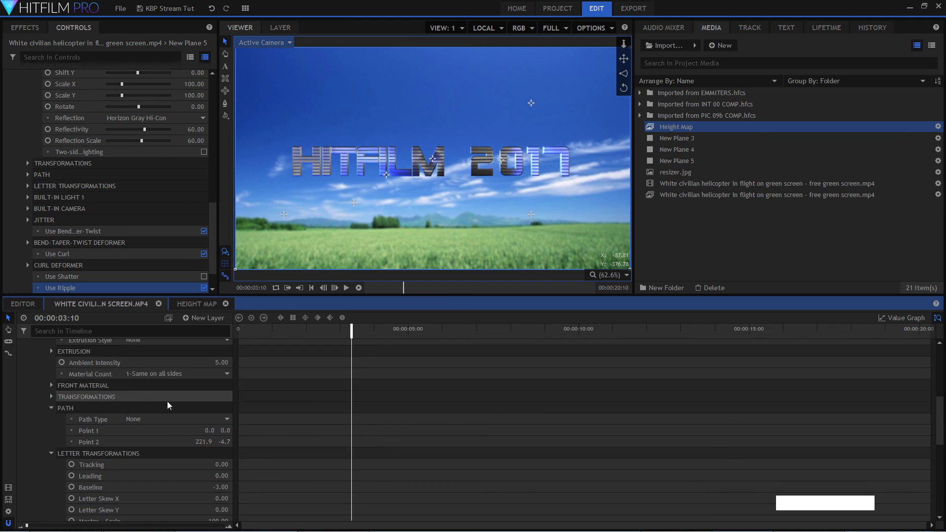
pyautogui.doubleClick(168, 401)
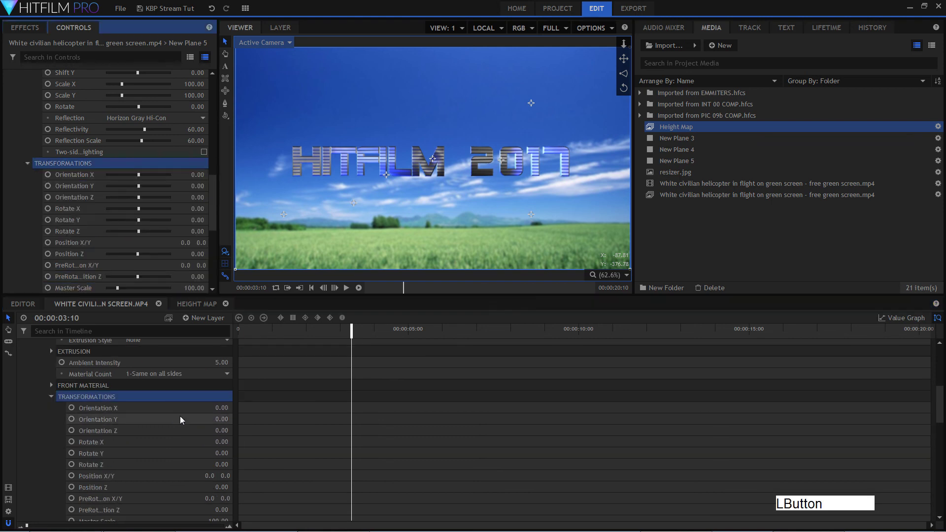
# - Set the extruded text's Orientation Z to -3 and Rotate X to 31, and preview the animation
pyautogui.moveTo(214, 429); pyautogui.dragTo(220, 440)
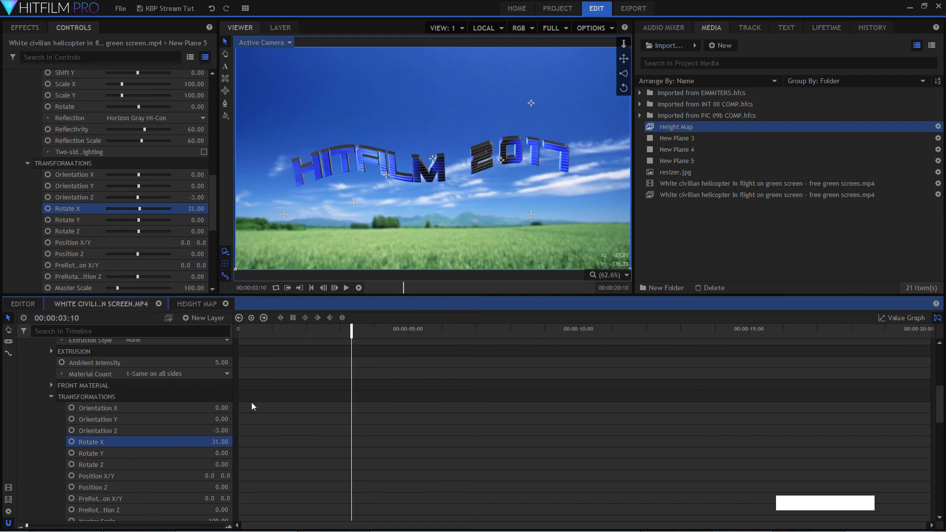
pyautogui.press('space')
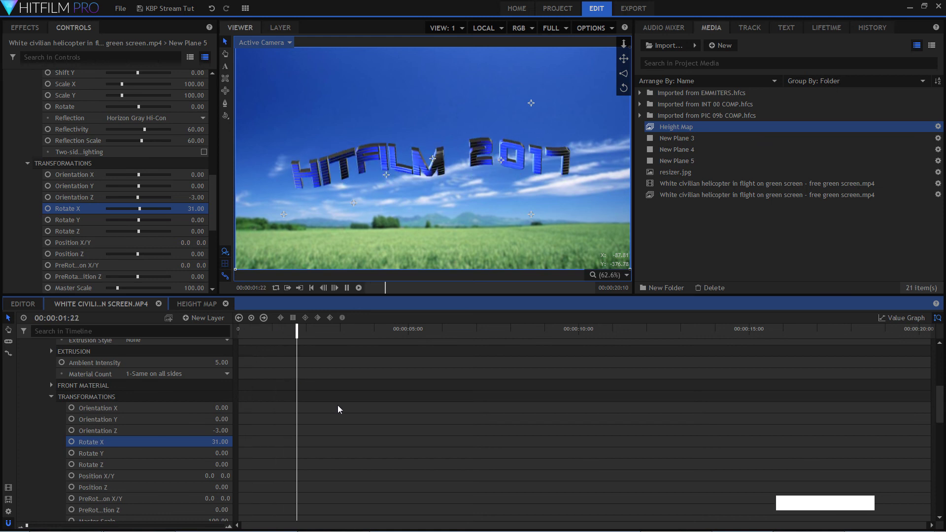
pyautogui.press('space')
# - Set the master letter scale under Letter Transformations to 85 and play the composition from the start
pyautogui.scroll(-5, 188, 409)
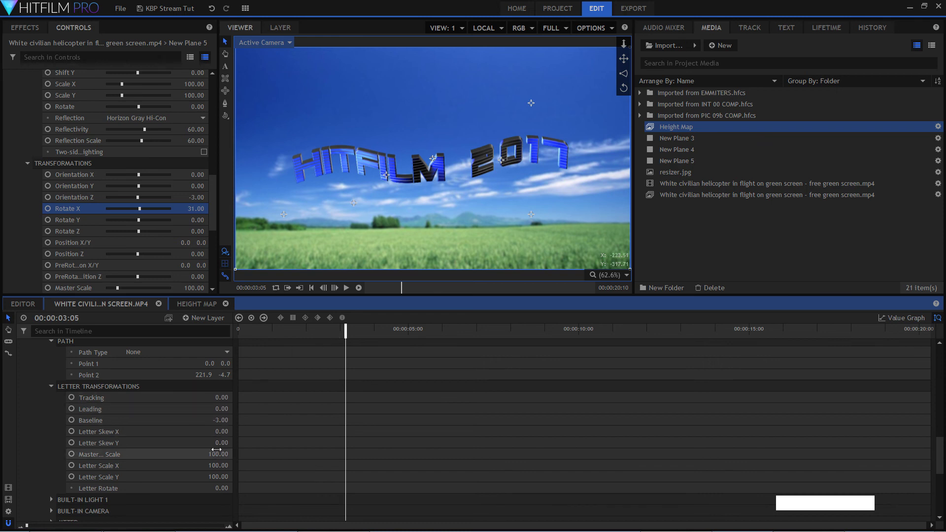
pyautogui.scroll(-3, 217, 443)
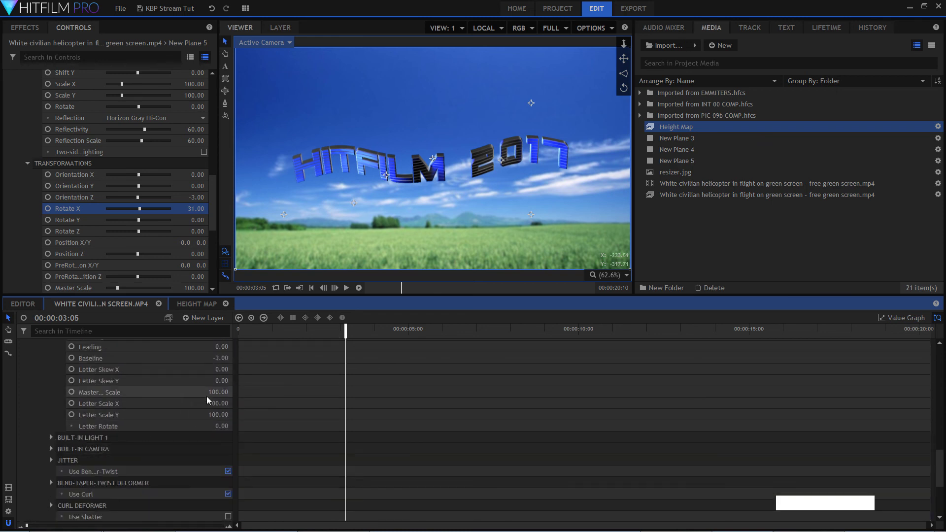
pyautogui.moveTo(225, 392)
pyautogui.mouseDown()
pyautogui.moveTo(200, 394)
pyautogui.moveTo(224, 392)
pyautogui.mouseUp()
pyautogui.moveTo(257, 333); pyautogui.dragTo(238, 333)
pyautogui.press('space')
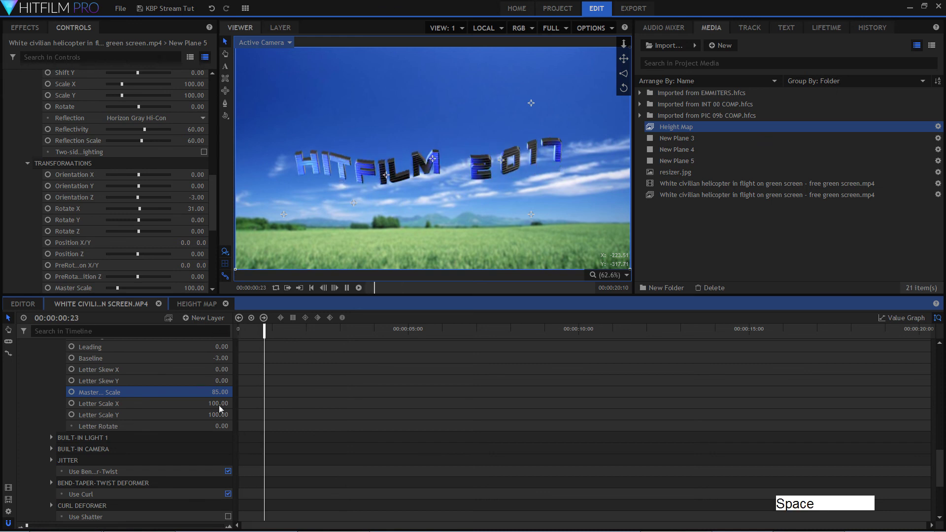
pyautogui.press('space')
# - Replace the extruded text's Ripple deformer with Pulse, expand the Pulse Deformer settings and preview the effect
pyautogui.scroll(-4, 198, 432)
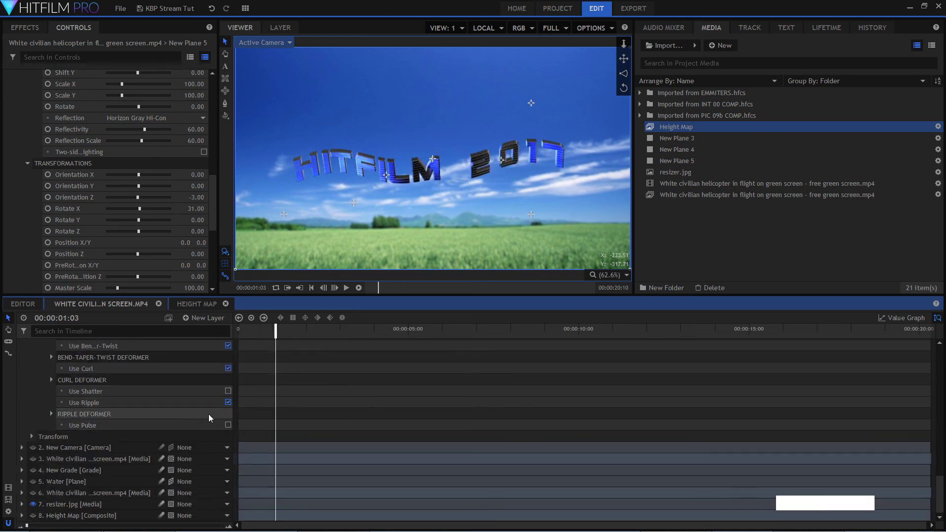
pyautogui.click(227, 402)
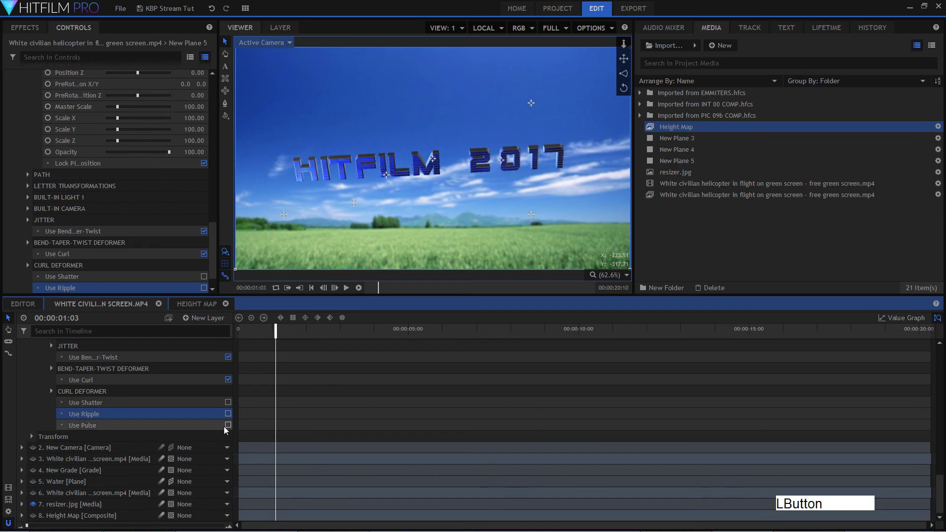
pyautogui.click(227, 425)
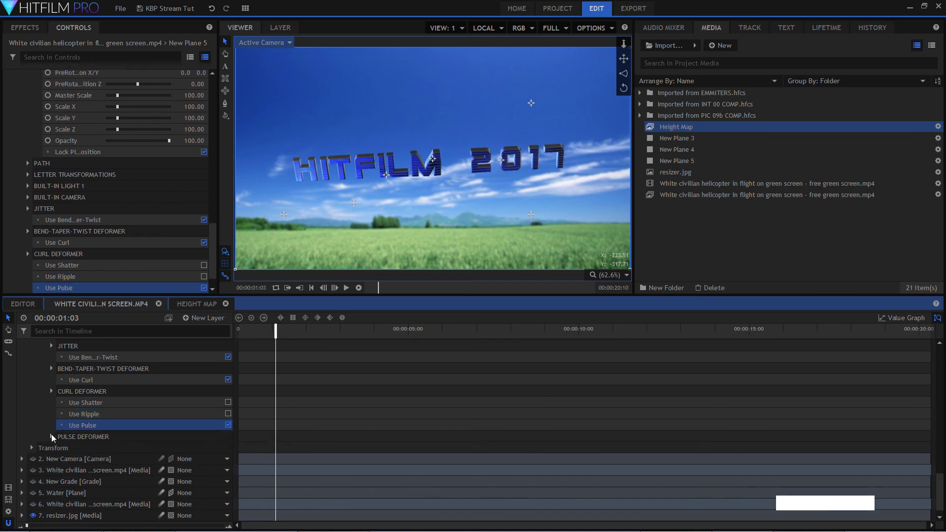
pyautogui.click(51, 436)
pyautogui.press('space')
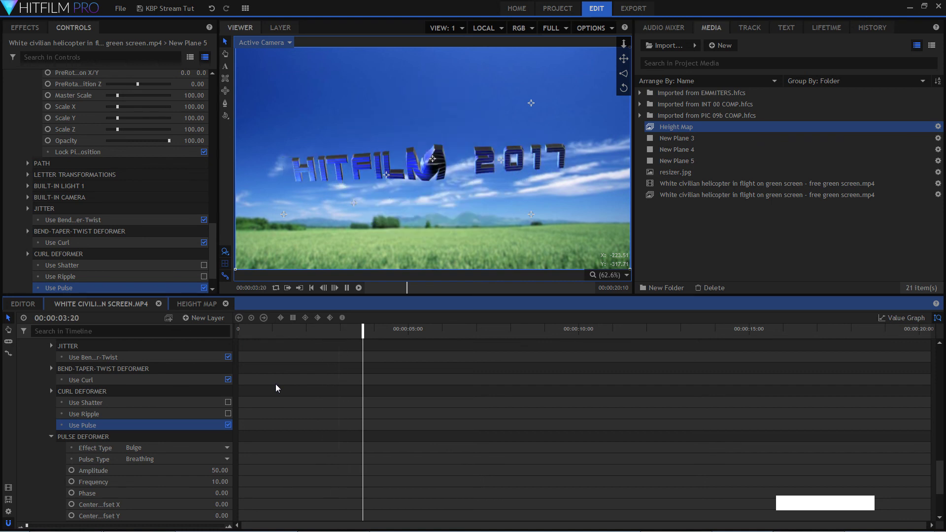
pyautogui.press('space')
# - Set the Pulse Deformer's Pulse Type to Random and its Amplitude to 23, previewing the text animation
pyautogui.click(215, 456)
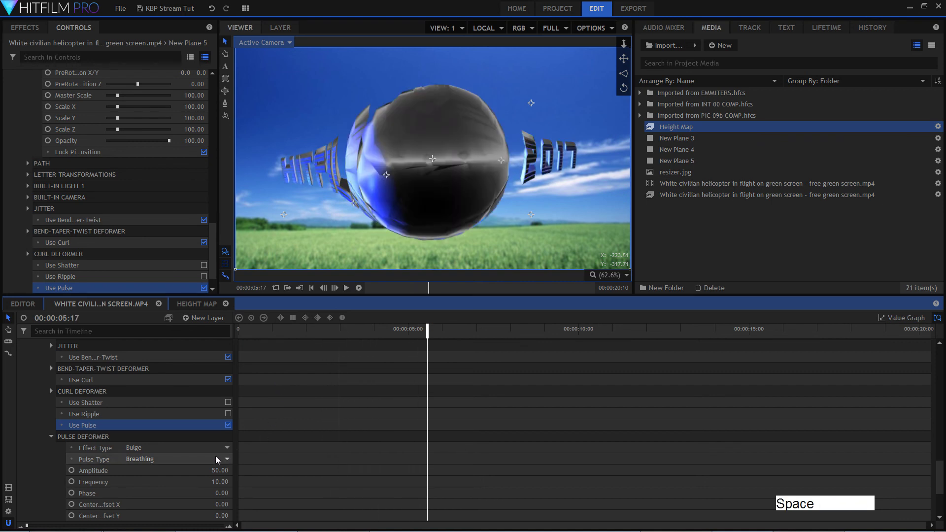
pyautogui.click(200, 431)
pyautogui.click(269, 365)
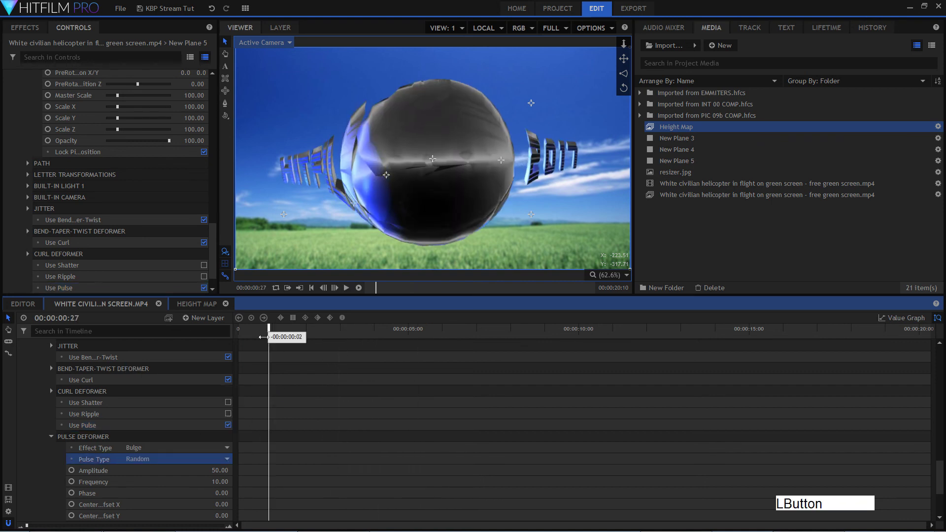
pyautogui.press('space')
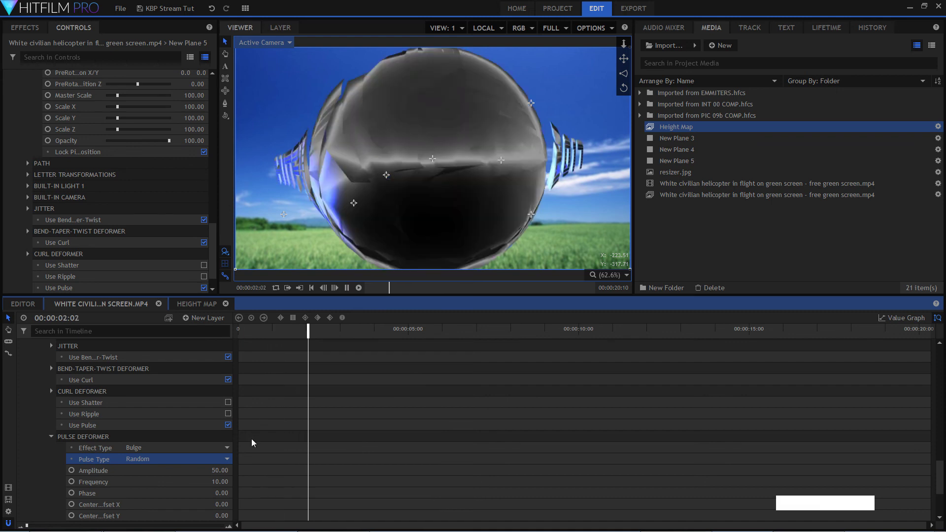
pyautogui.press('space')
pyautogui.click(212, 470)
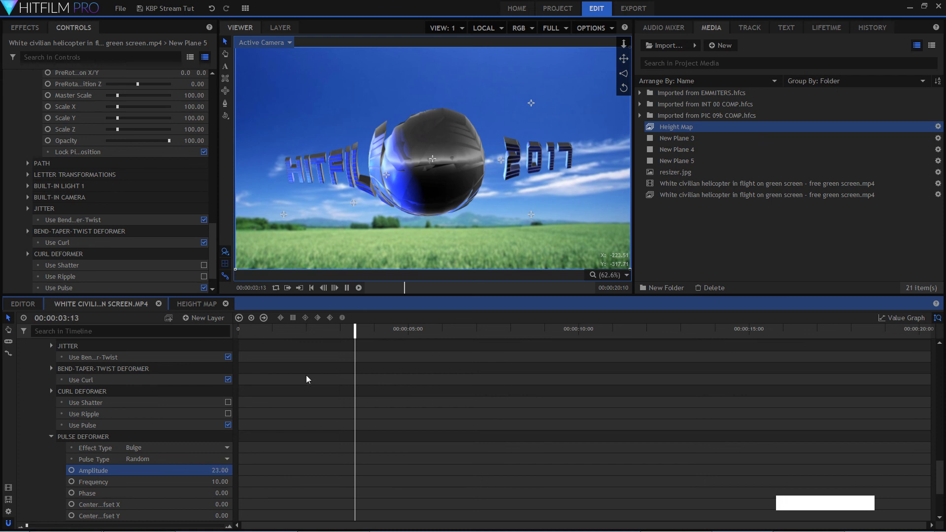
pyautogui.press('space')
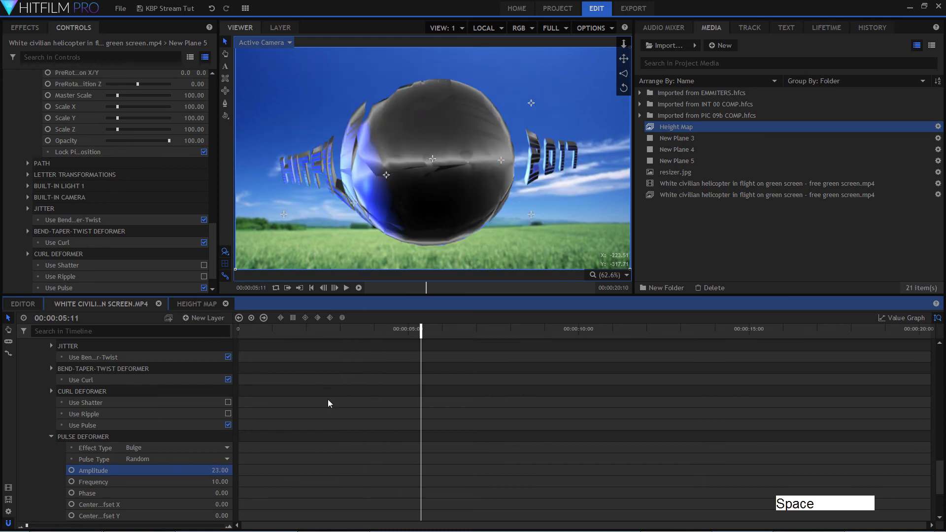
# - Collapse the effects and layer properties of the text plane in the timeline
pyautogui.scroll(-3, 188, 452)
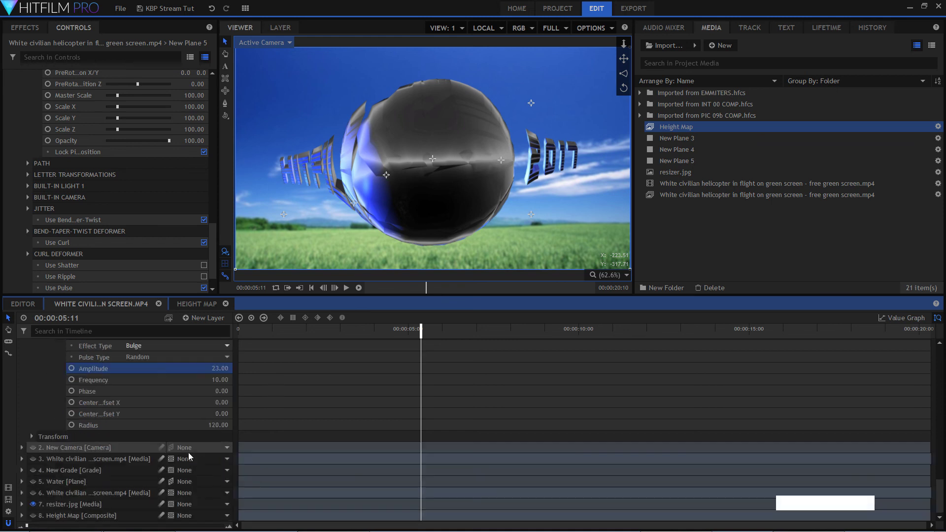
pyautogui.scroll(4, 188, 453)
pyautogui.scroll(10, 187, 453)
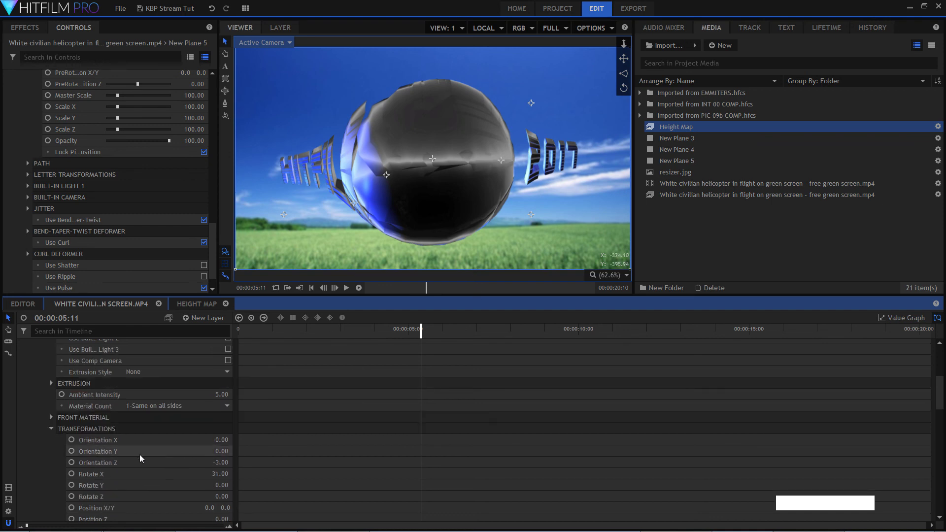
pyautogui.scroll(5, 140, 454)
pyautogui.click(31, 368)
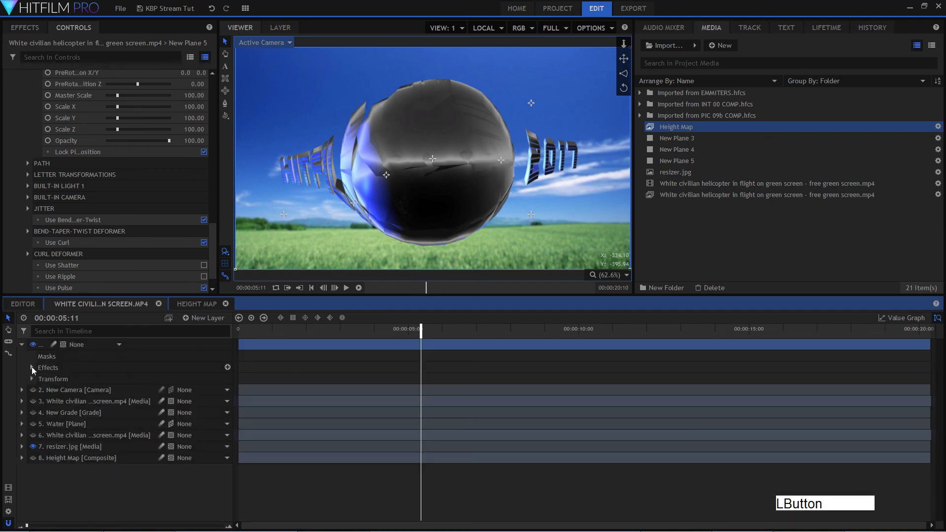
pyautogui.click(22, 345)
pyautogui.click(130, 487)
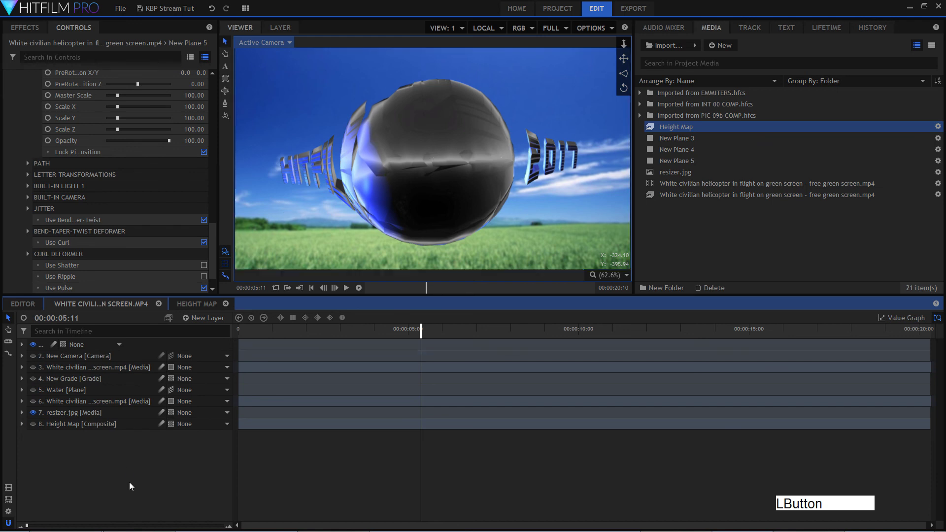
# - Apply the BCC Title Studio effect to New Plane 5 and launch its UI window
pyautogui.click(25, 27)
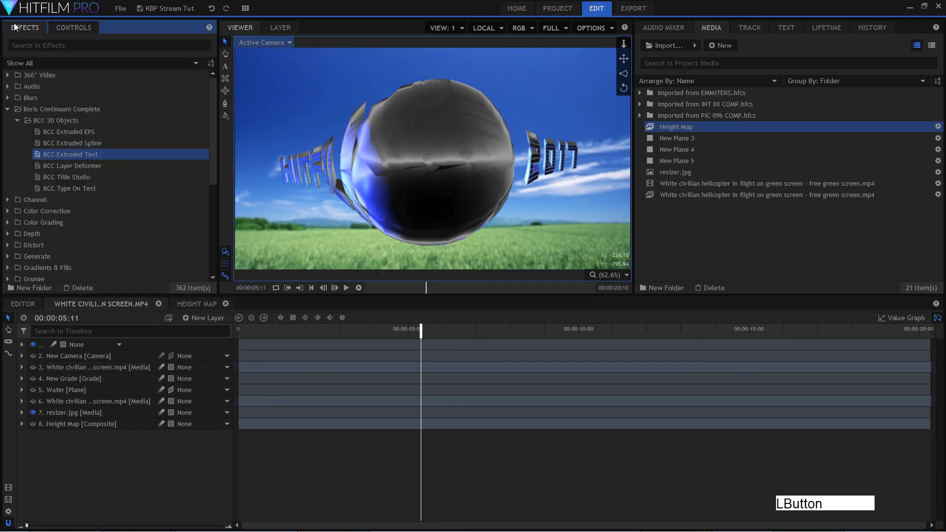
pyautogui.click(94, 173)
pyautogui.moveTo(95, 176); pyautogui.dragTo(50, 346)
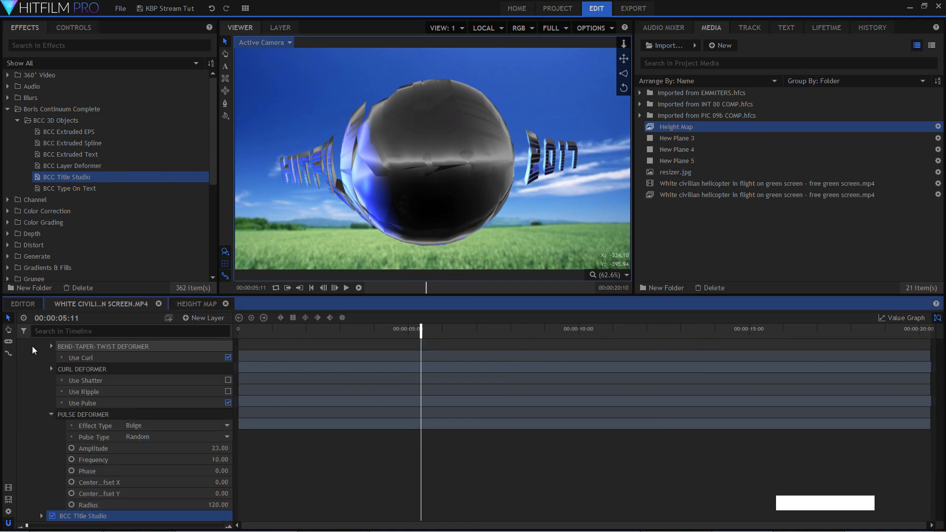
pyautogui.scroll(-3, 125, 521)
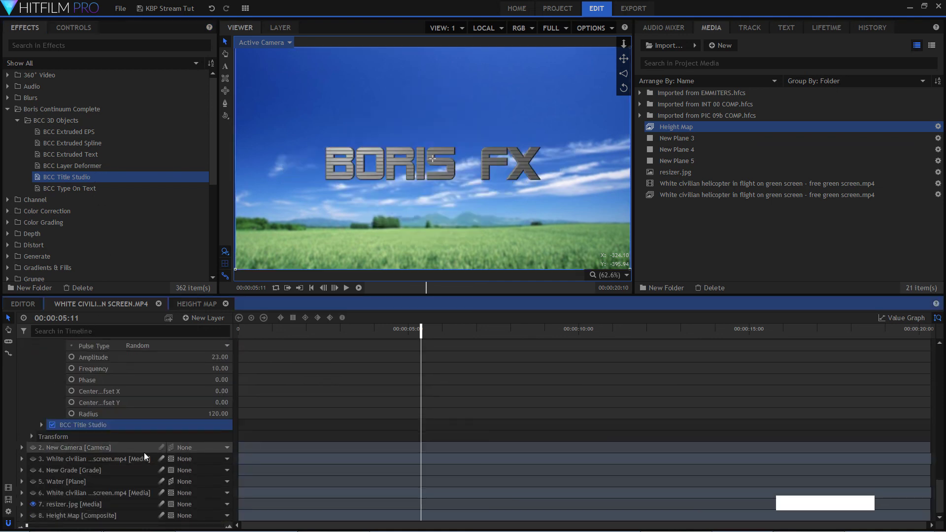
pyautogui.click(132, 428)
pyautogui.click(185, 460)
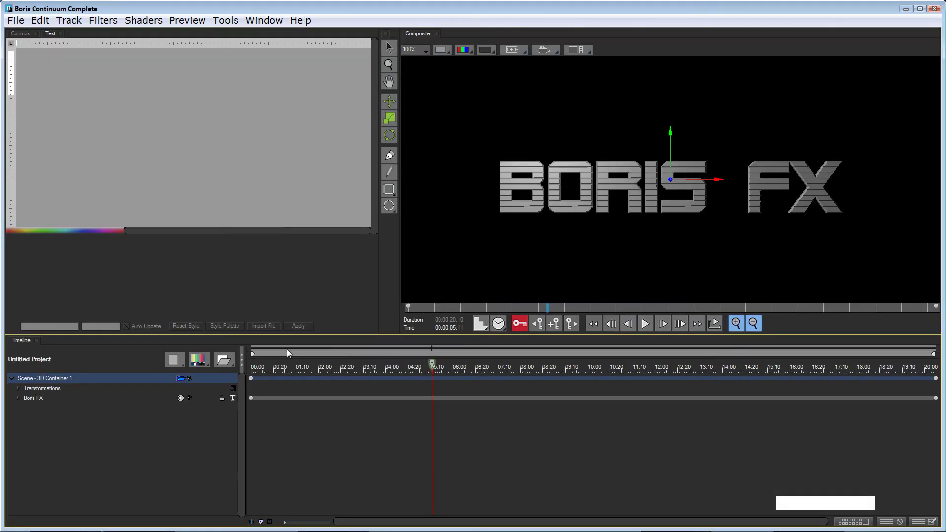
# - Examine the Boris FX text track and Camera 1's Camera Model at 00:00:03:18, and close the Title Studio window
pyautogui.moveTo(300, 368); pyautogui.dragTo(372, 369)
pyautogui.click(19, 398)
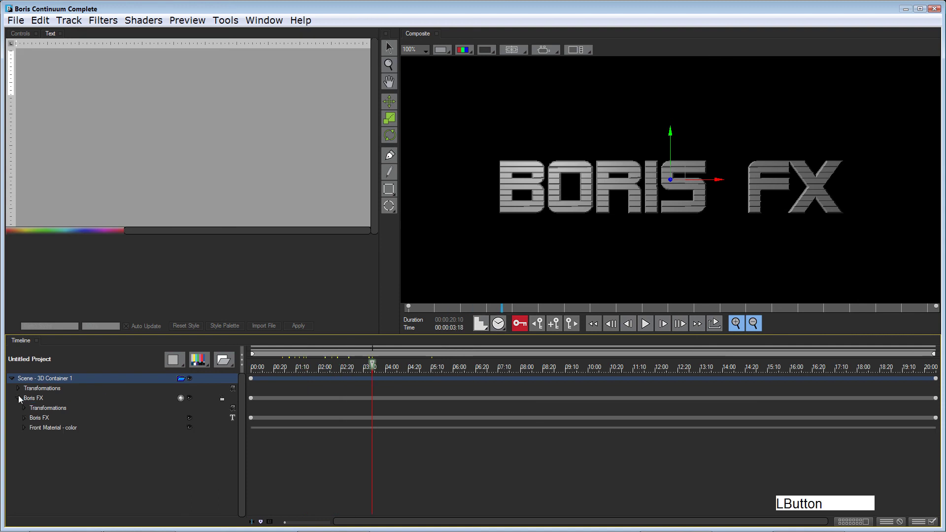
pyautogui.click(17, 388)
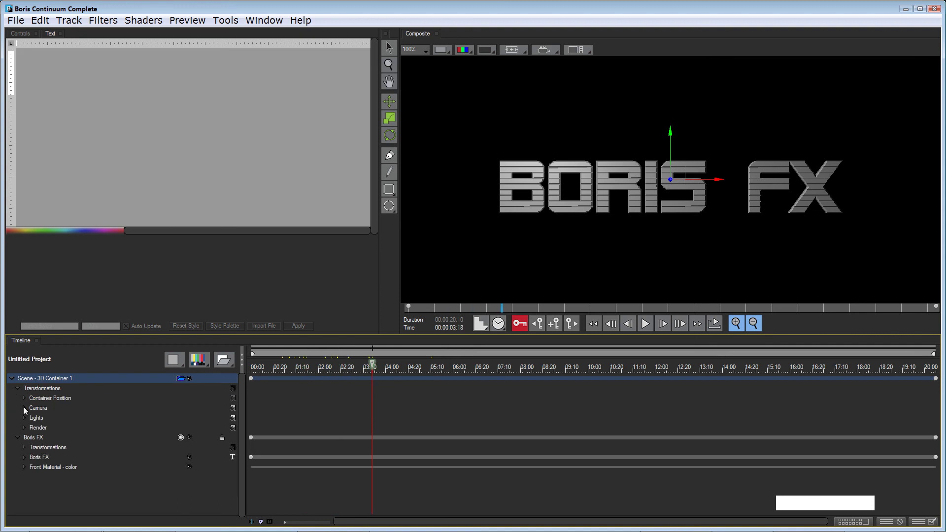
pyautogui.click(24, 408)
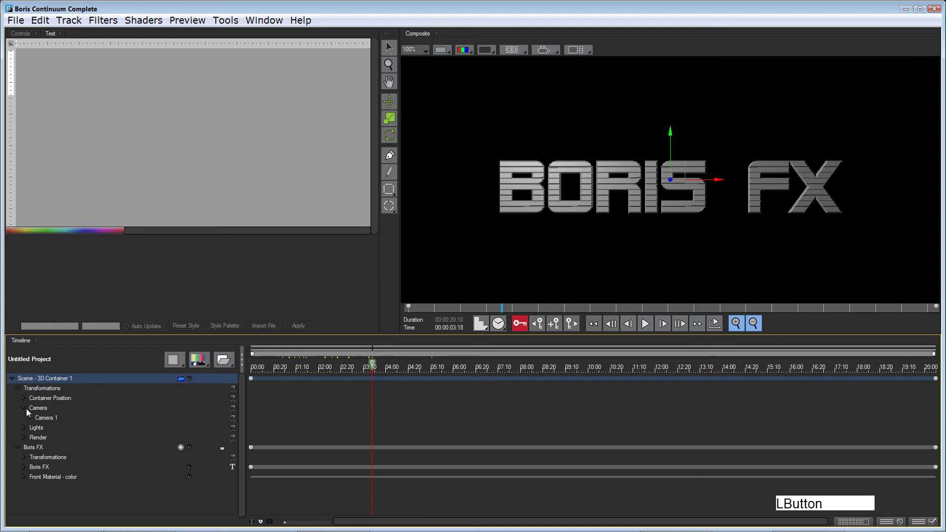
pyautogui.click(29, 418)
pyautogui.click(49, 428)
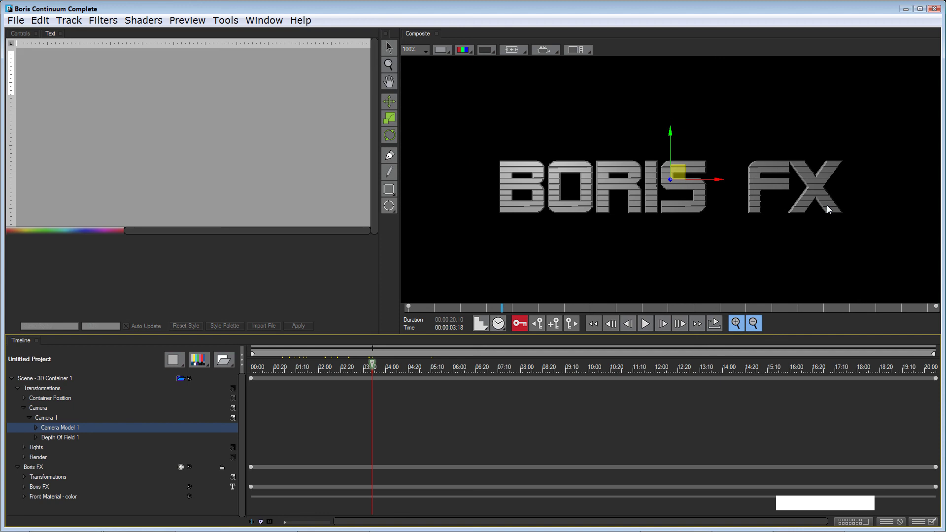
pyautogui.click(934, 9)
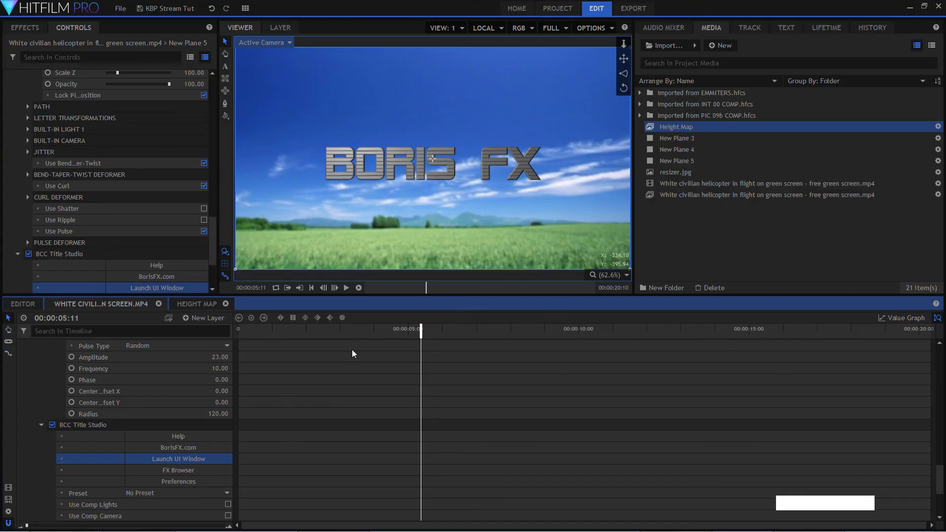
# - Collapse the New Plane 5 layer and make all hidden layers visible, including the camera, helicopter, grade, water and height map
pyautogui.press('space')
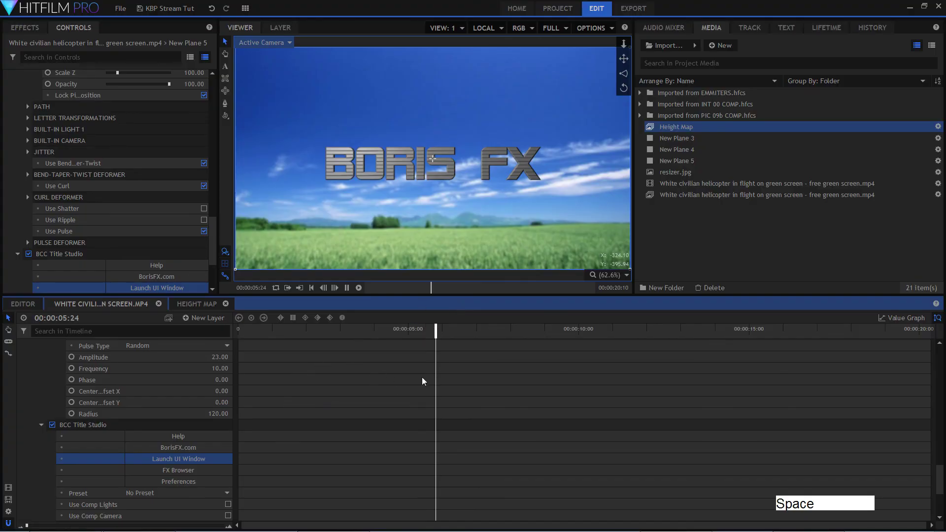
pyautogui.scroll(15, 140, 403)
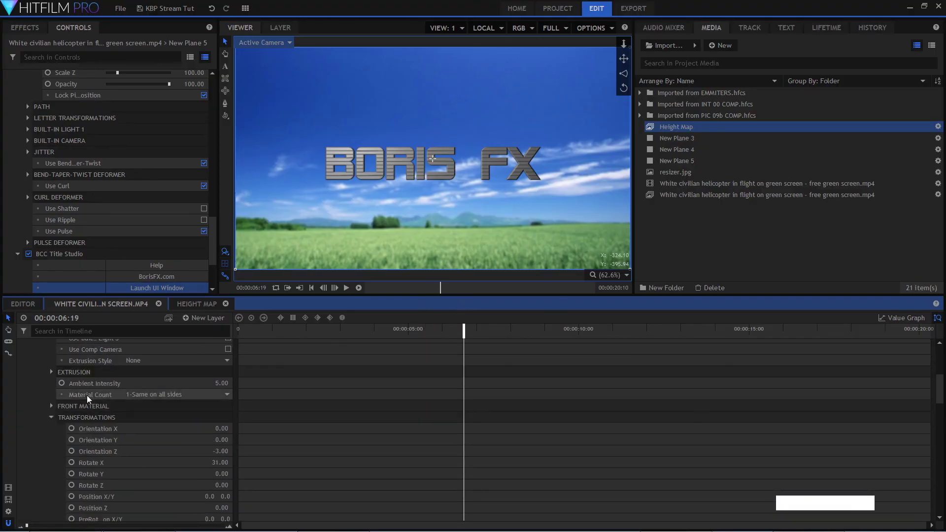
pyautogui.click(22, 348)
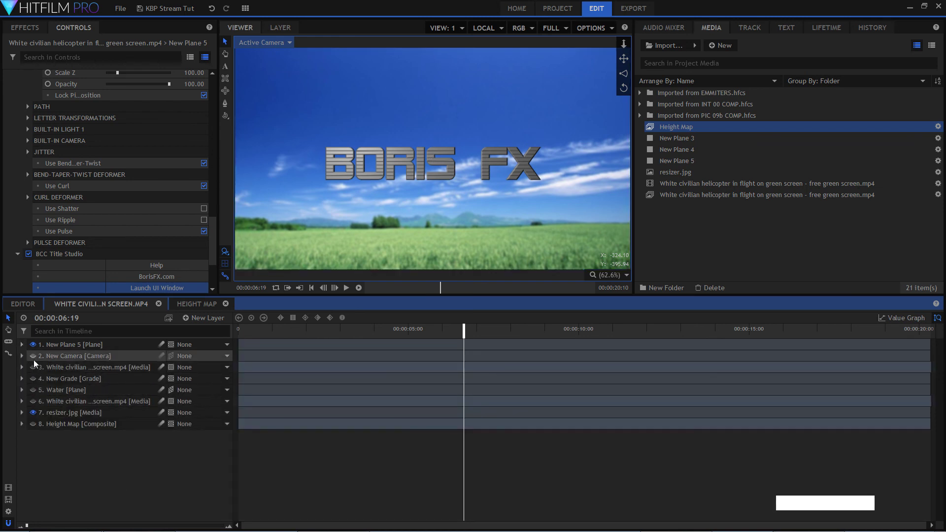
pyautogui.click(33, 356)
pyautogui.click(32, 367)
pyautogui.click(32, 378)
pyautogui.click(32, 390)
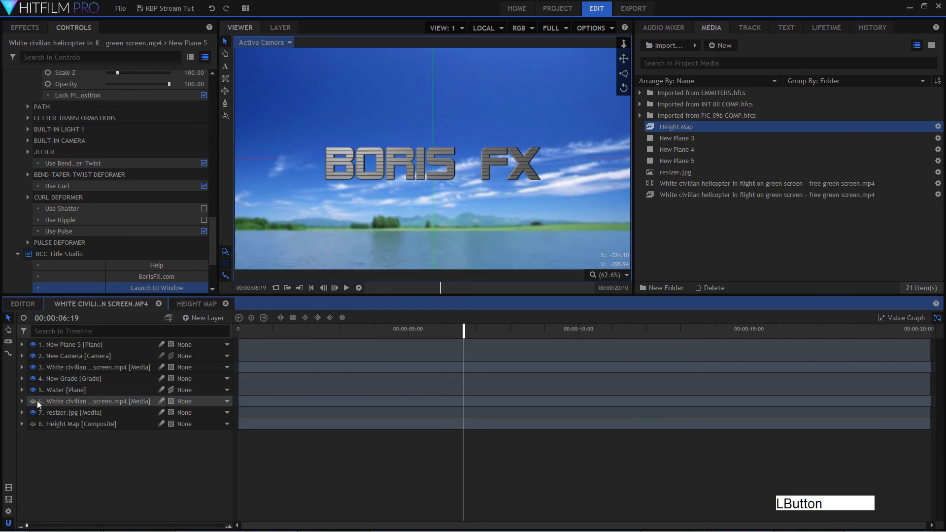
pyautogui.click(32, 401)
pyautogui.click(32, 424)
# - Play the full composition from near the start to preview the title with the helicopter and water
pyautogui.click(258, 329)
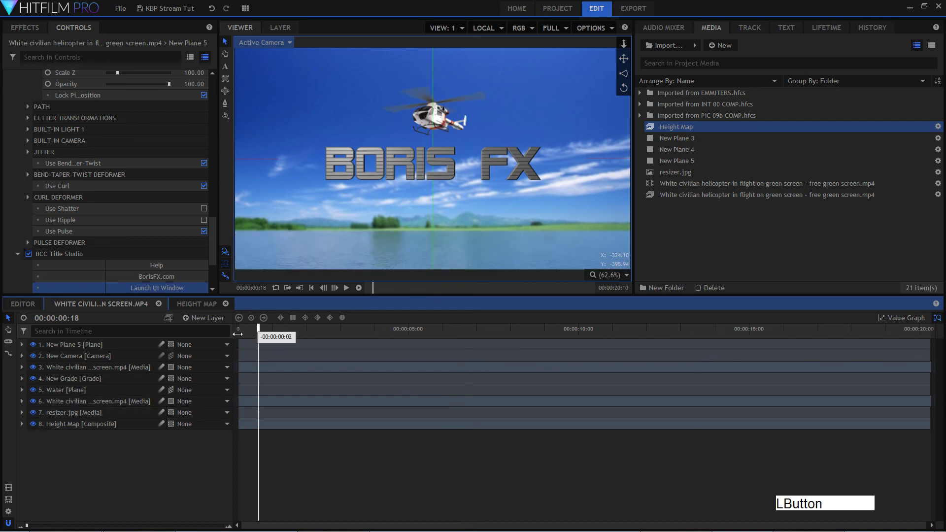
pyautogui.press('space')
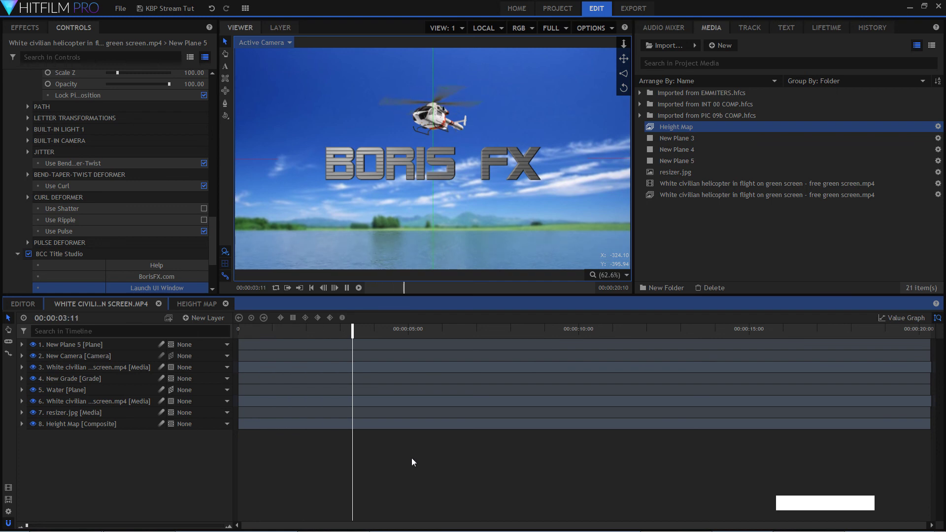
pyautogui.press('space')
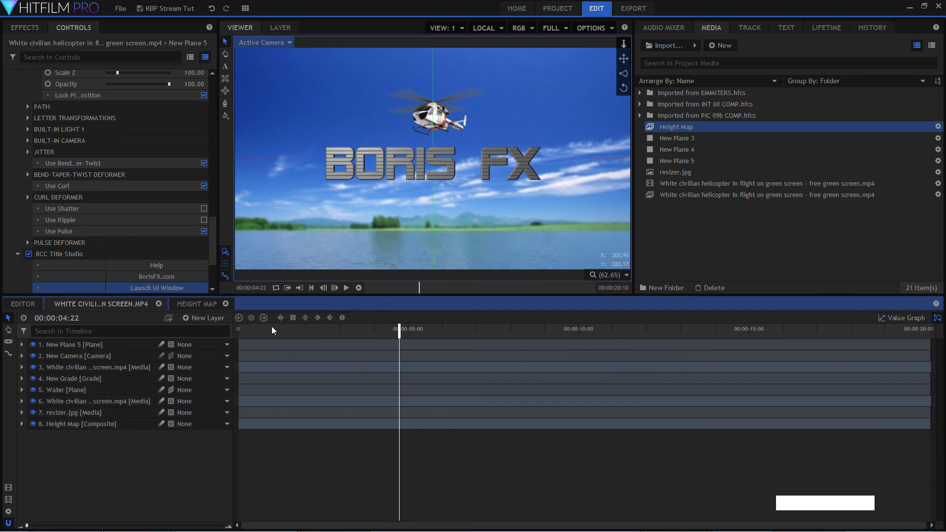
# - Expand the New Plane 5 layer to show its BCC effects
pyautogui.click(95, 456)
pyautogui.click(22, 345)
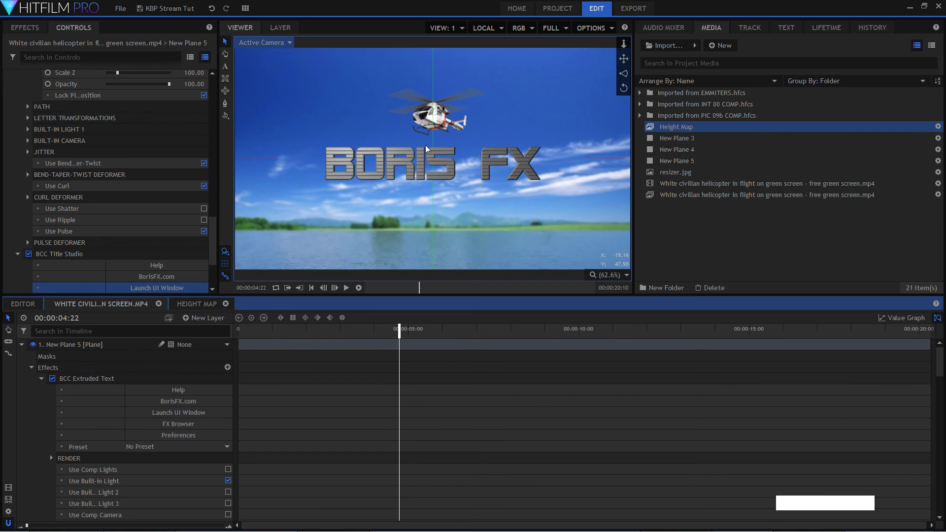
# - Collapse and hide the New Plane 5 title layer, and play the helicopter shot without it
pyautogui.click(31, 367)
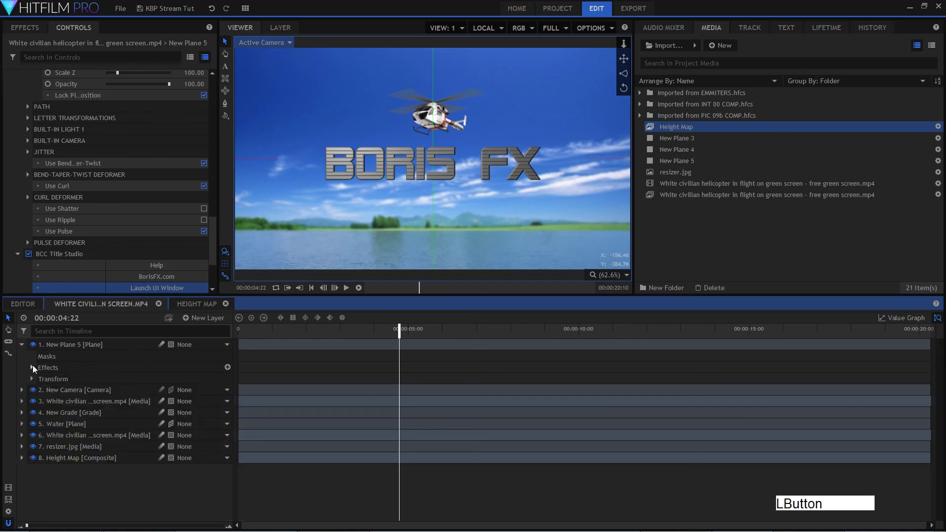
pyautogui.click(33, 344)
pyautogui.click(22, 344)
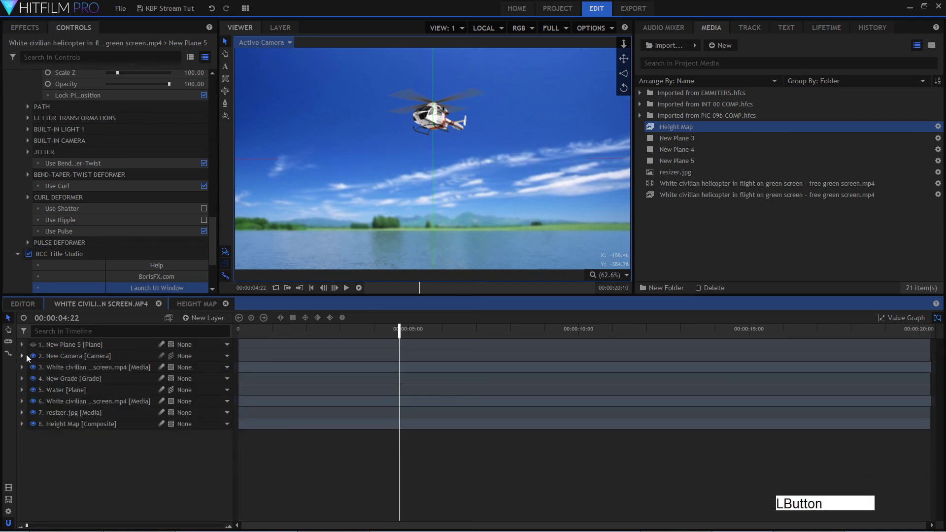
pyautogui.press('space')
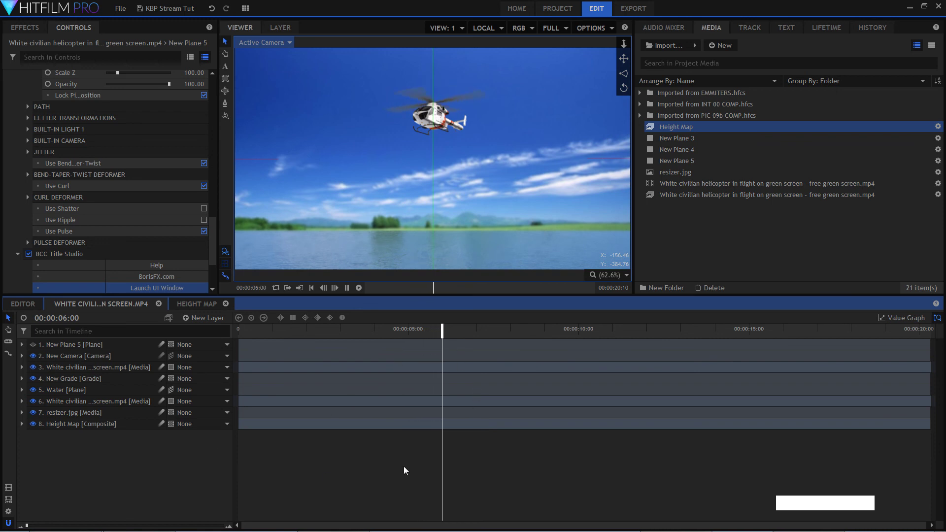
# - Show the New Plane 5 title during playback for comparison, hide it again, and return the playhead to the start
pyautogui.click(34, 344)
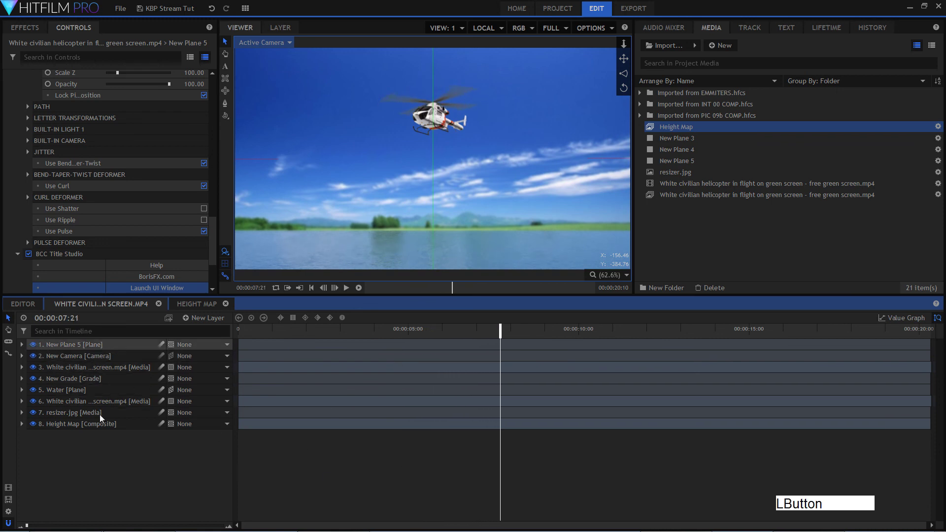
pyautogui.press('space')
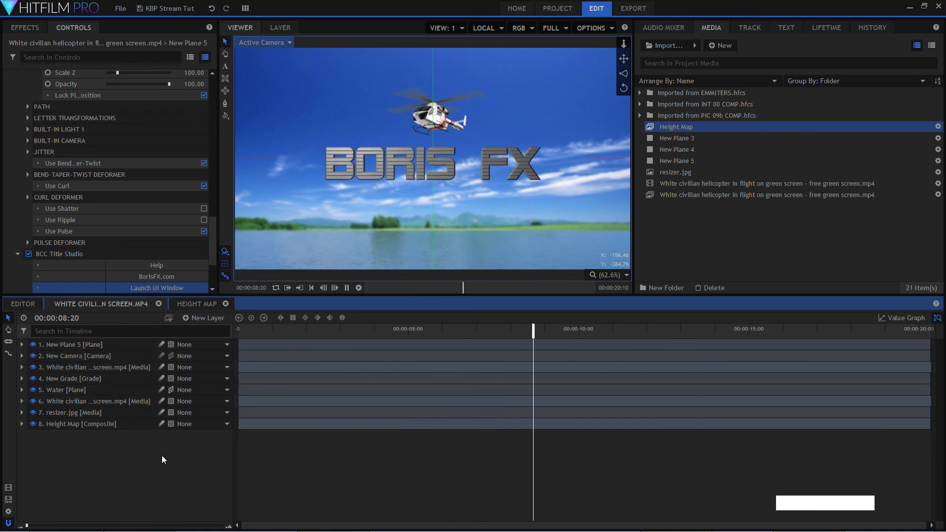
pyautogui.press('space')
pyautogui.click(34, 345)
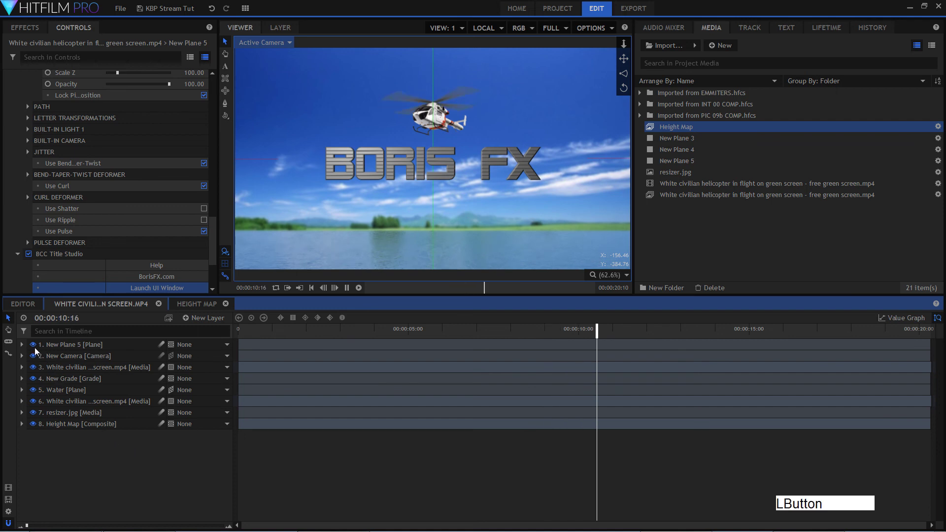
pyautogui.moveTo(294, 328); pyautogui.dragTo(207, 364)
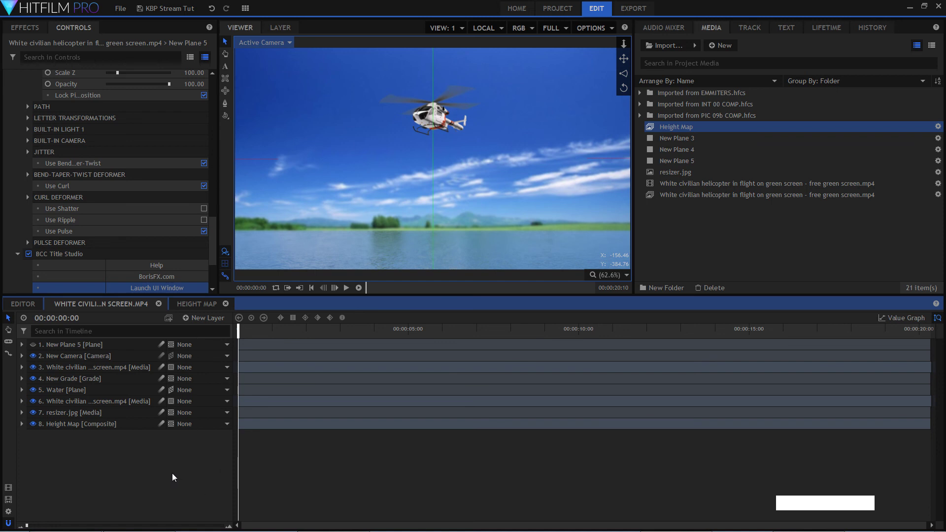
# - Toggle the visibility of the title, camera and helicopter layers, leaving every layer visible
pyautogui.click(34, 368)
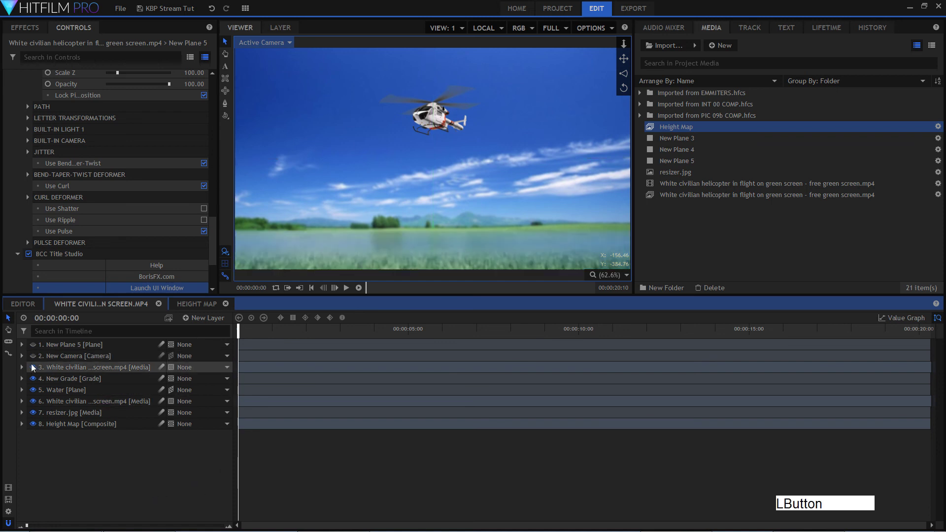
pyautogui.click(33, 345)
pyautogui.click(33, 356)
pyautogui.click(33, 367)
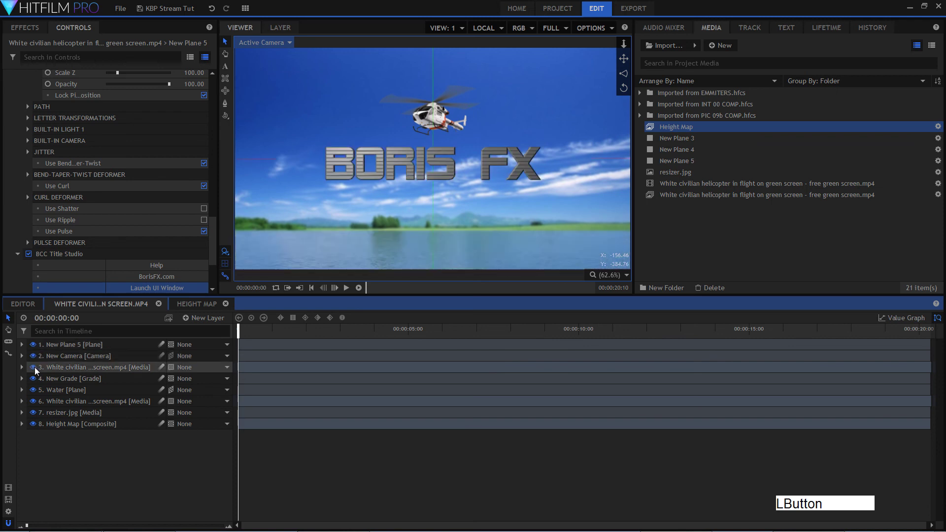
pyautogui.click(531, 437)
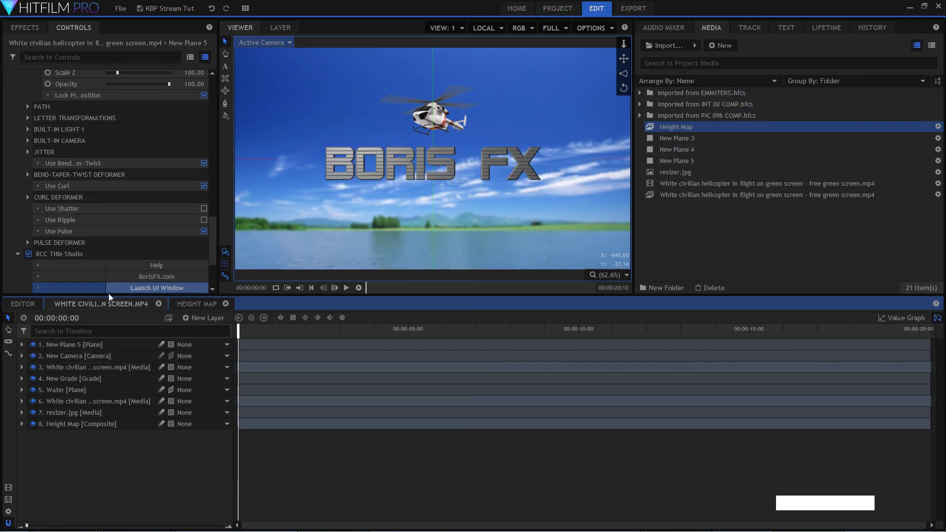
# - Close the Height Map and helicopter composites, and open the EMMITERS composite from the Imported from EMMITERS.hfcs folder
pyautogui.click(226, 304)
pyautogui.click(159, 304)
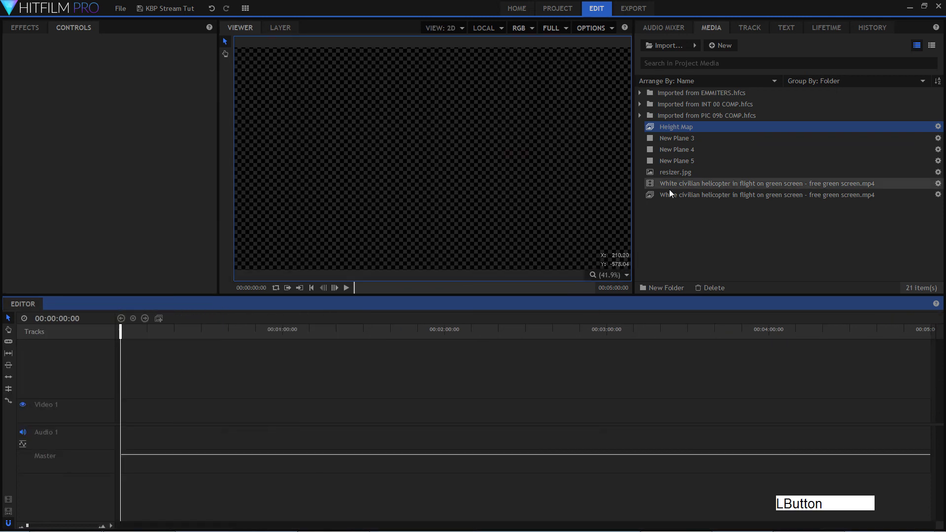
pyautogui.doubleClick(696, 93)
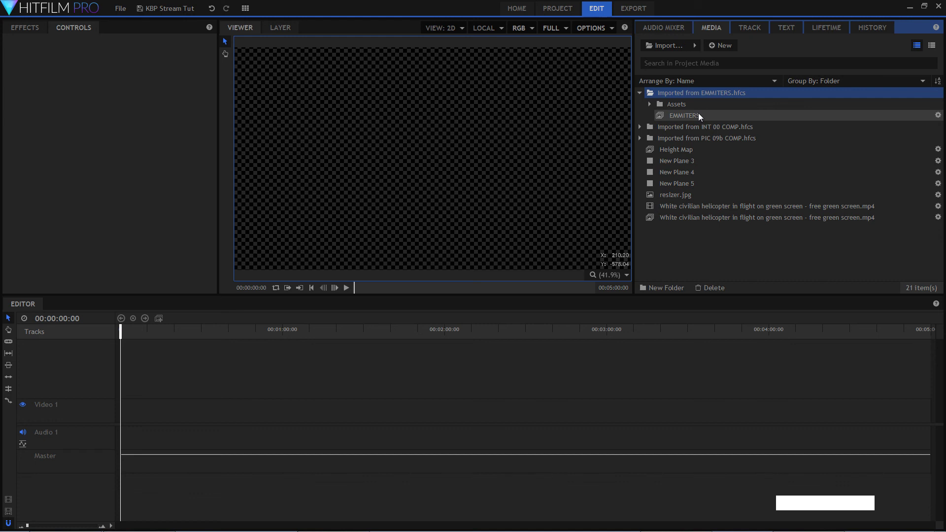
pyautogui.doubleClick(698, 114)
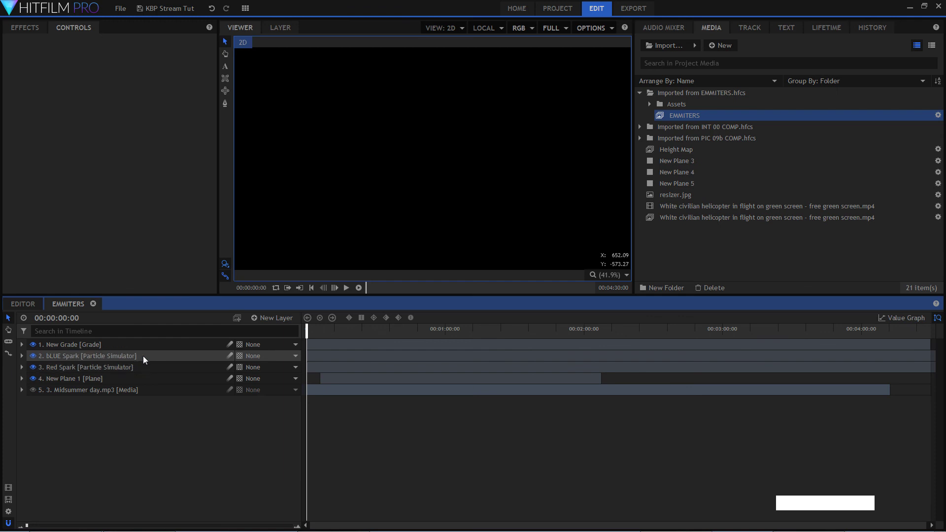
# - Play the EMMITERS composite from the start to about 32 seconds to preview the spark animation
pyautogui.click(146, 431)
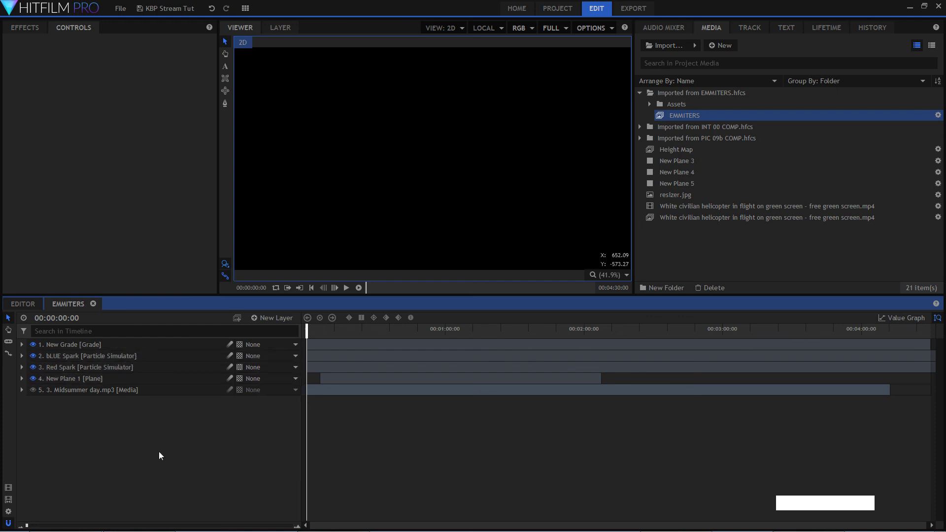
pyautogui.press('space')
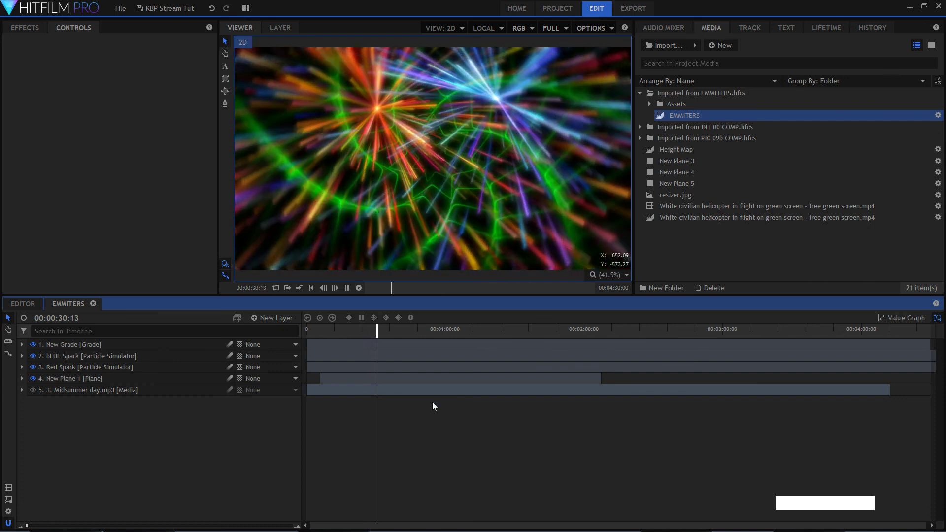
pyautogui.click(390, 452)
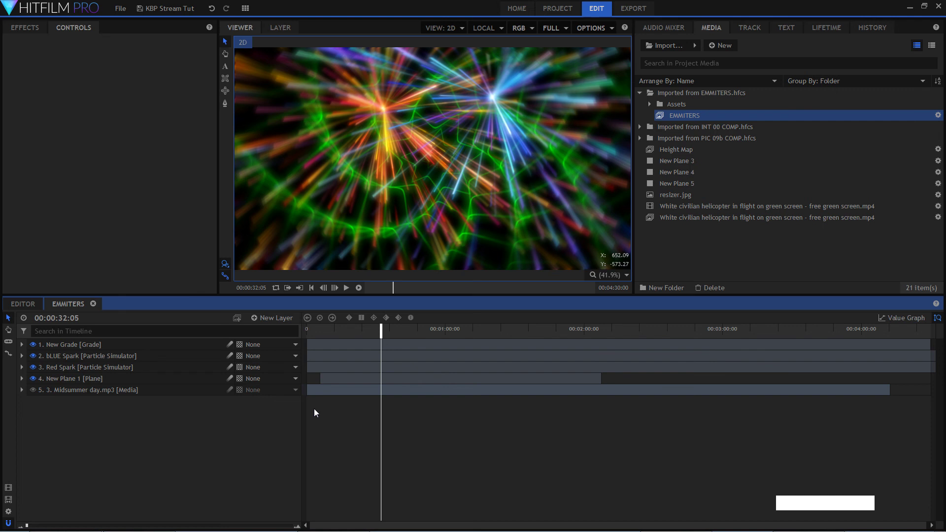
# - Hide the New Grade, bLUE Spark and New Plane 1 layers, and preview only Red Spark from the timeline start
pyautogui.click(32, 379)
pyautogui.click(33, 367)
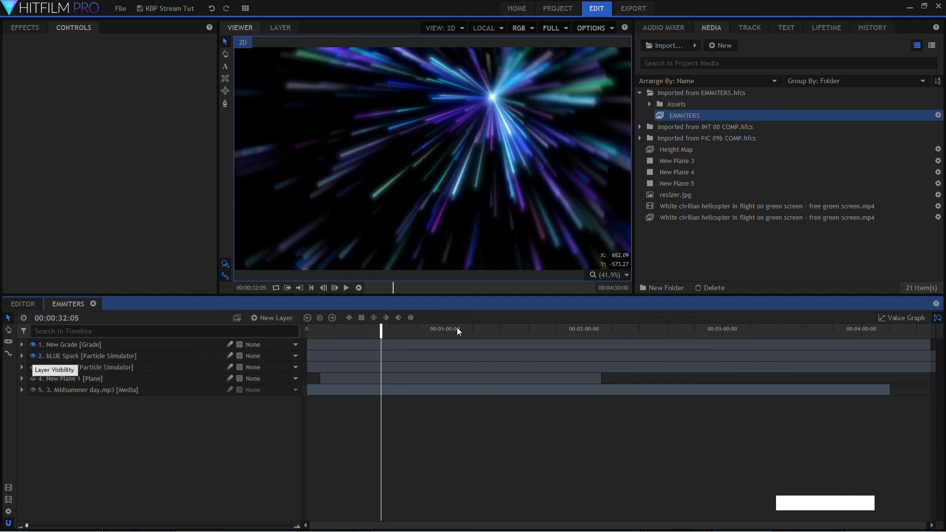
pyautogui.moveTo(380, 329); pyautogui.dragTo(343, 330)
pyautogui.moveTo(275, 333); pyautogui.dragTo(271, 333)
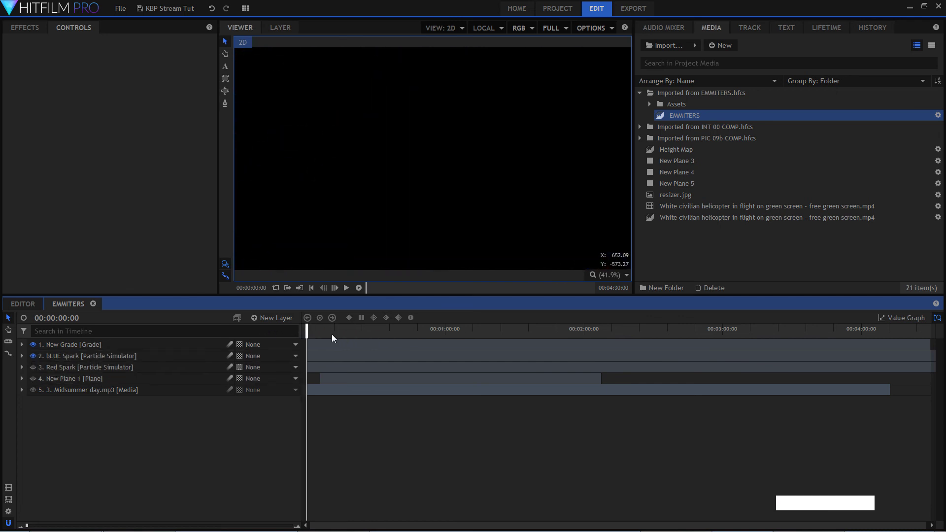
pyautogui.click(33, 345)
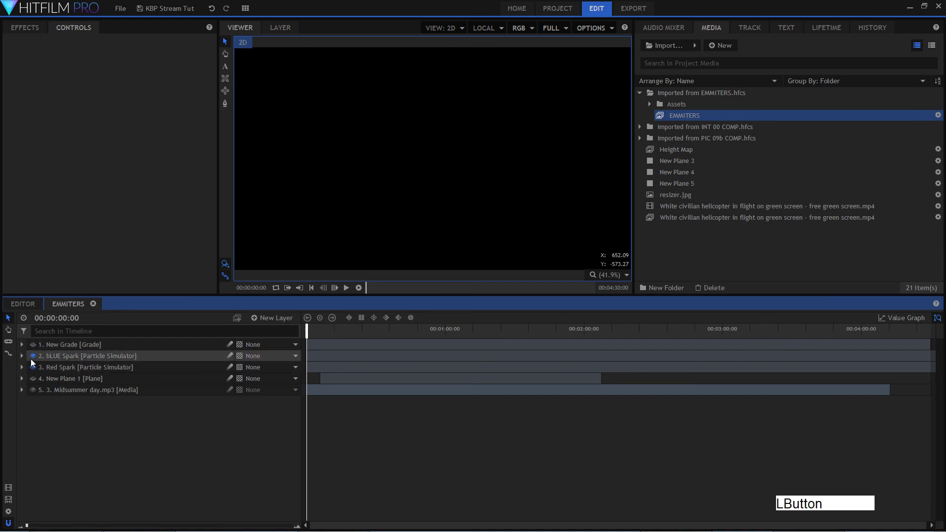
pyautogui.click(33, 356)
pyautogui.press('space')
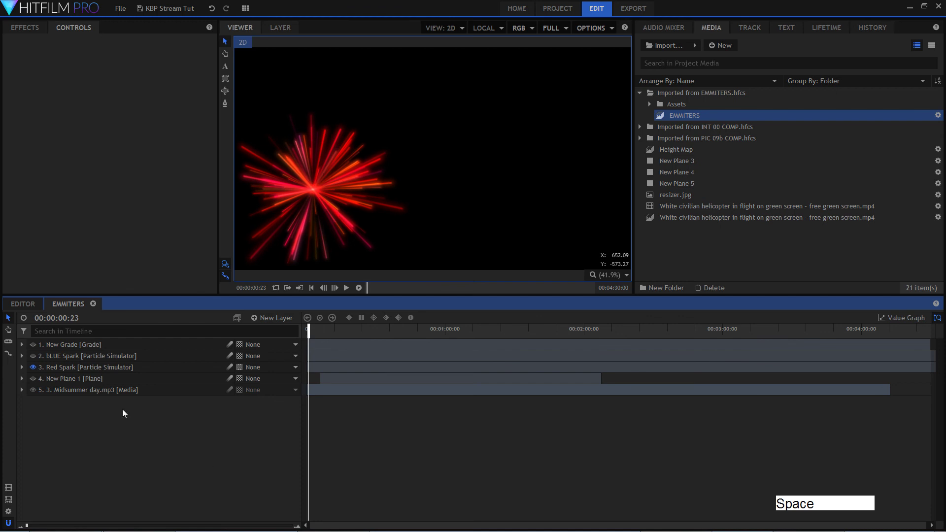
pyautogui.click(22, 368)
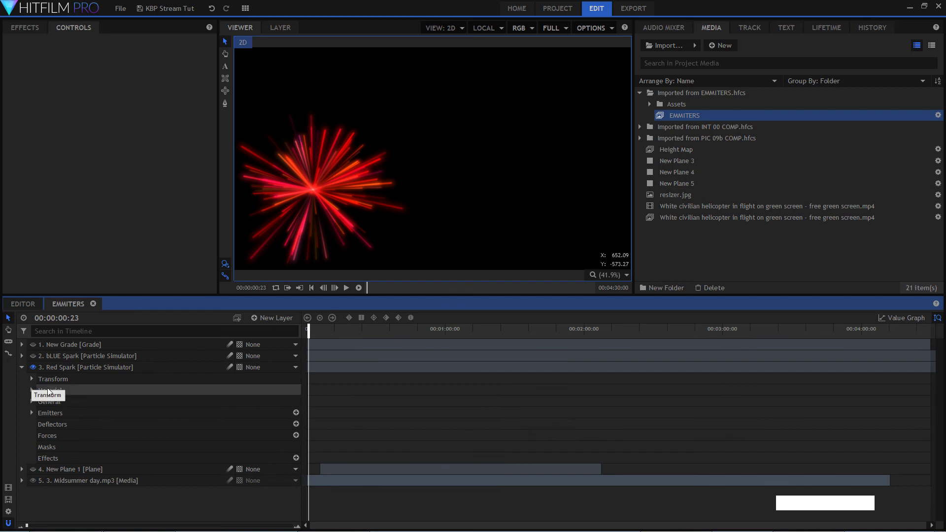
pyautogui.click(21, 367)
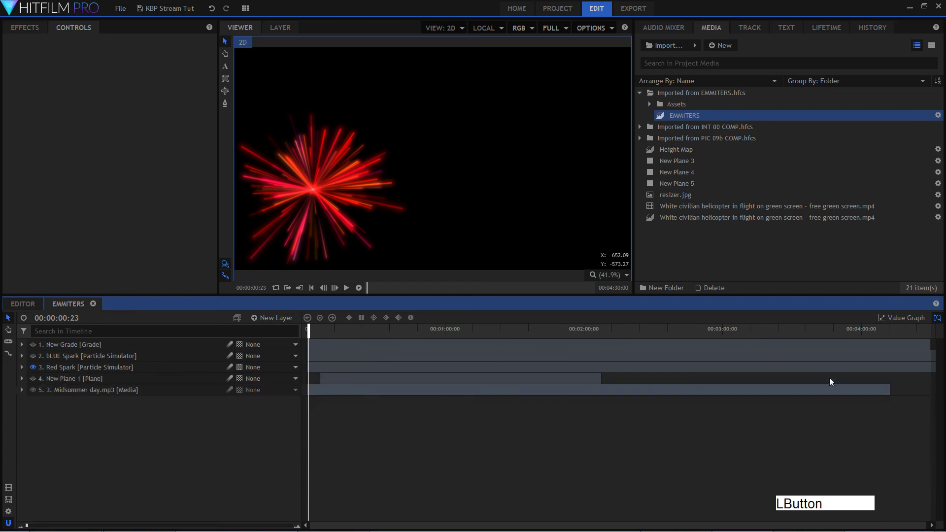
# - Add a Particle Simulator from the Particles & Simulation effects as a new layer at the bottom of the EMMITERS timeline
pyautogui.click(25, 27)
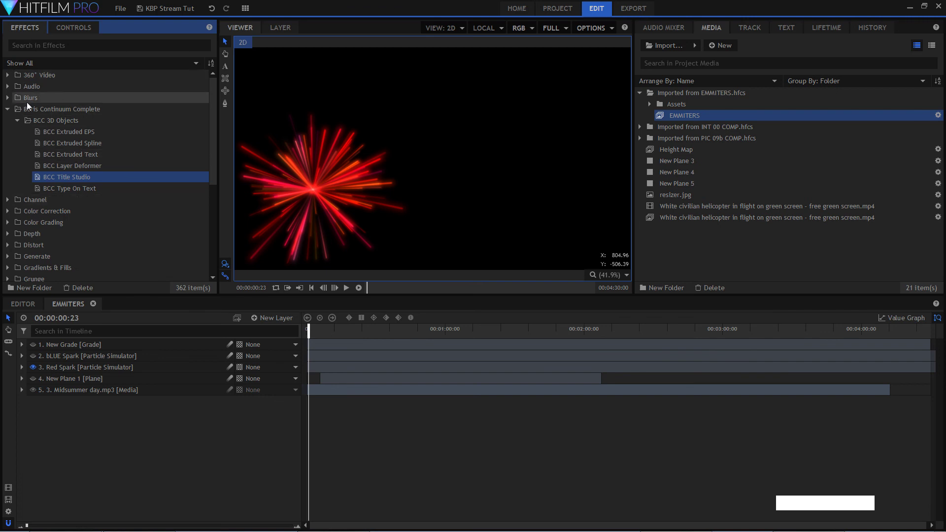
pyautogui.click(8, 110)
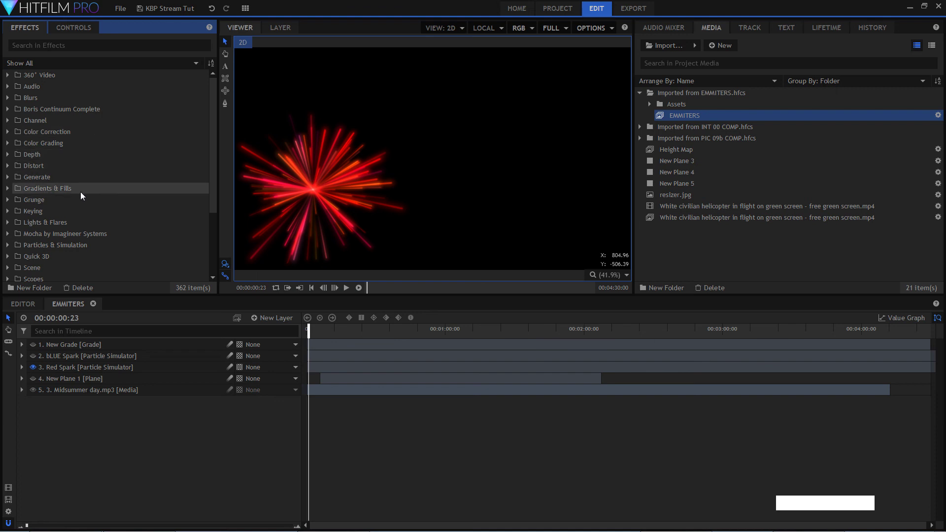
pyautogui.click(57, 245)
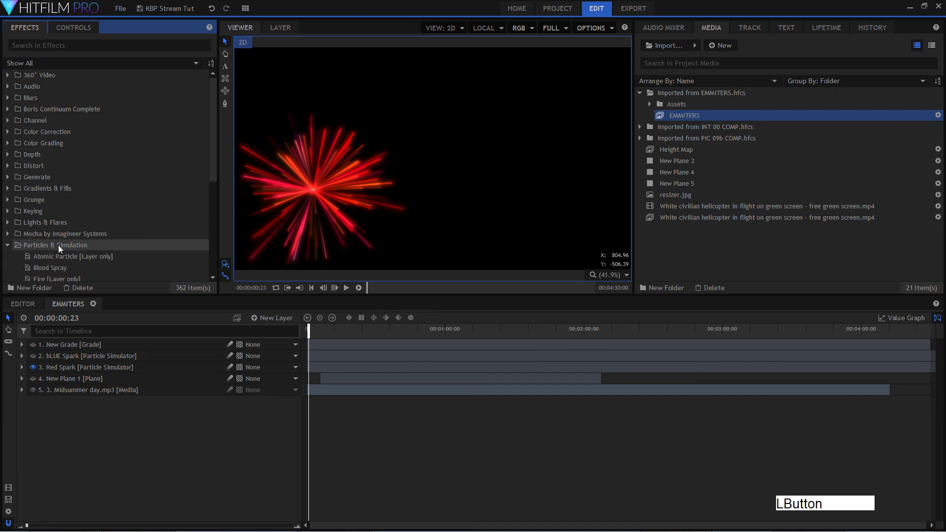
pyautogui.scroll(-4, 81, 247)
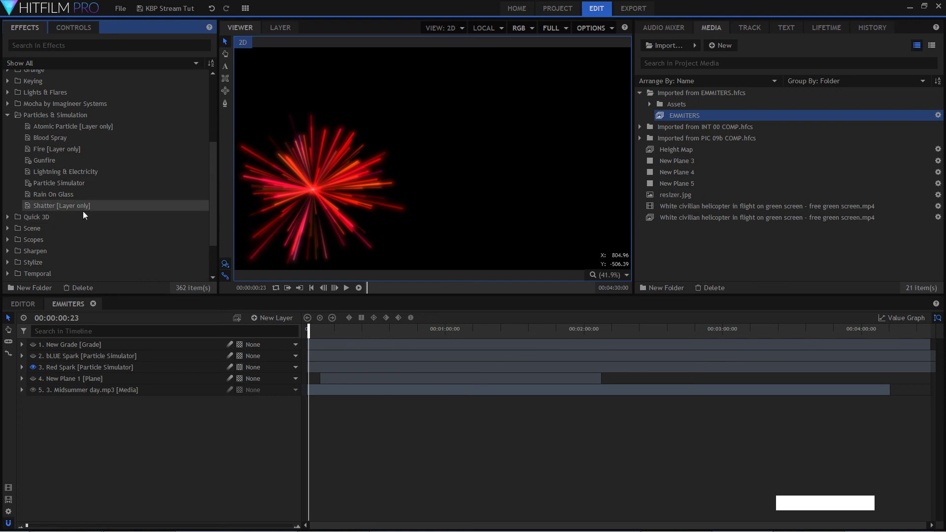
pyautogui.click(64, 182)
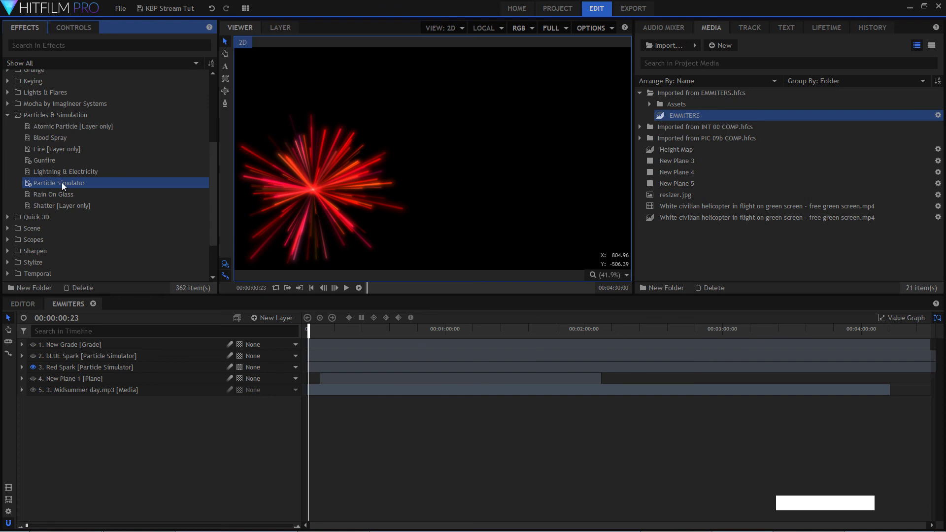
pyautogui.moveTo(61, 183); pyautogui.dragTo(131, 439)
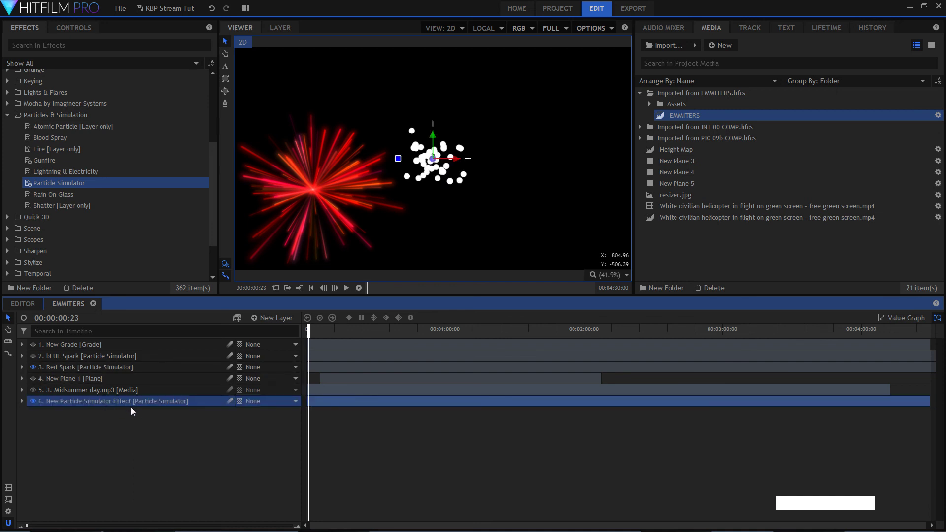
pyautogui.moveTo(128, 402); pyautogui.dragTo(127, 431)
# - Hide the Red Spark layer and play the new particle simulator alone to about 8 seconds
pyautogui.press('space')
pyautogui.click(33, 367)
pyautogui.press('space')
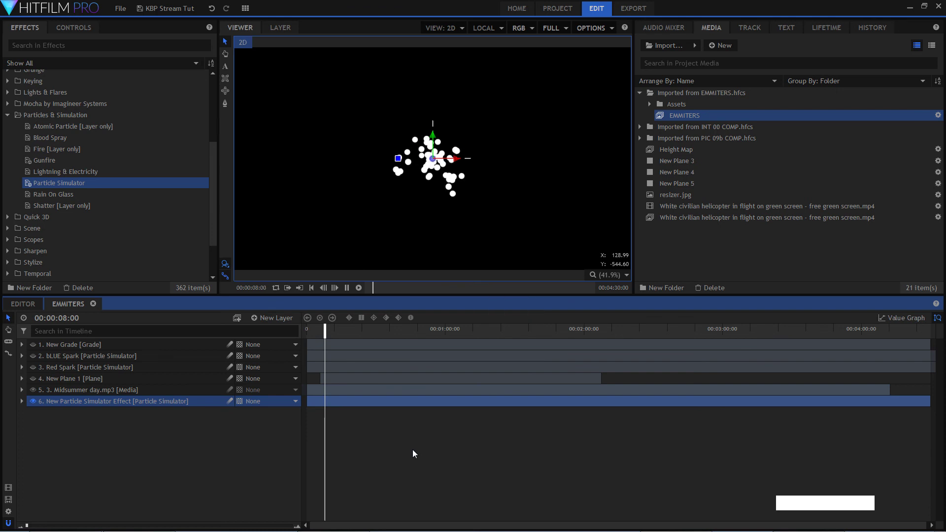
pyautogui.press('space')
pyautogui.click(23, 407)
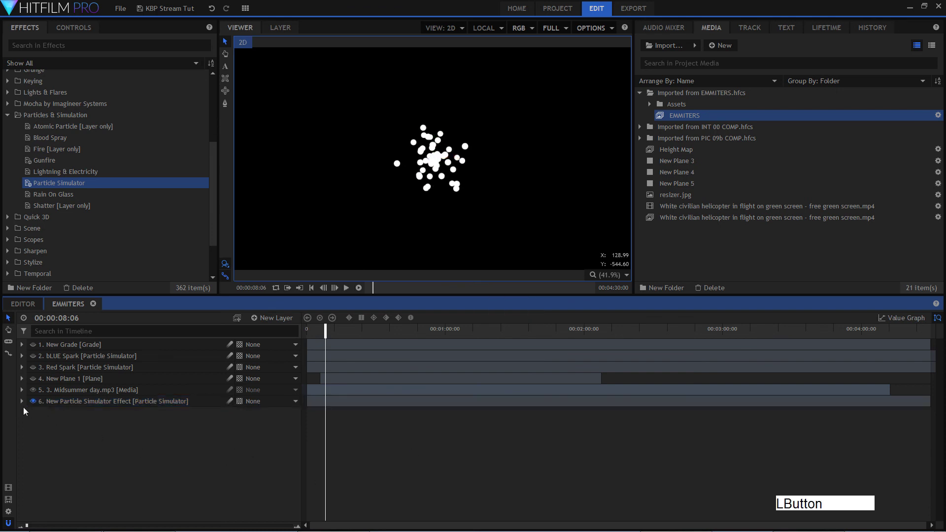
# - Expand the new particle simulator's Emitter to show its shape and trajectory settings, and preview the default emission
pyautogui.click(22, 400)
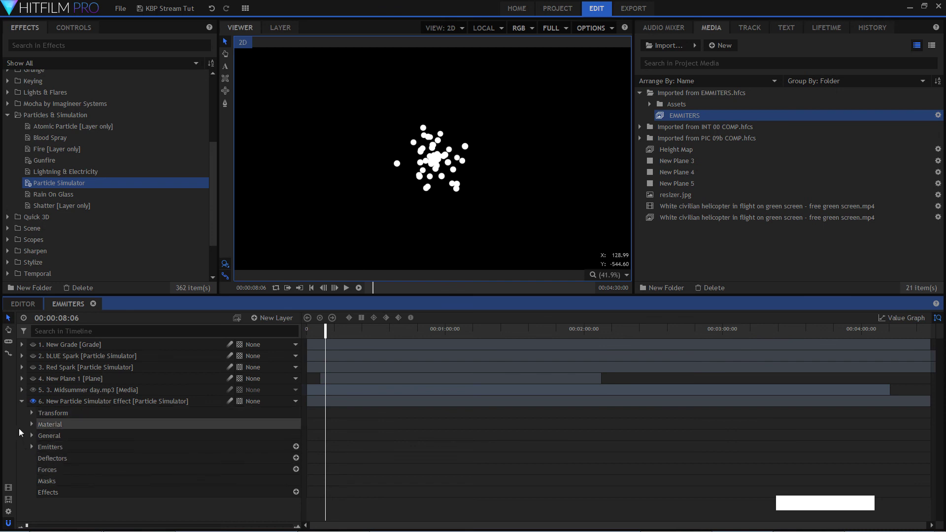
pyautogui.click(32, 447)
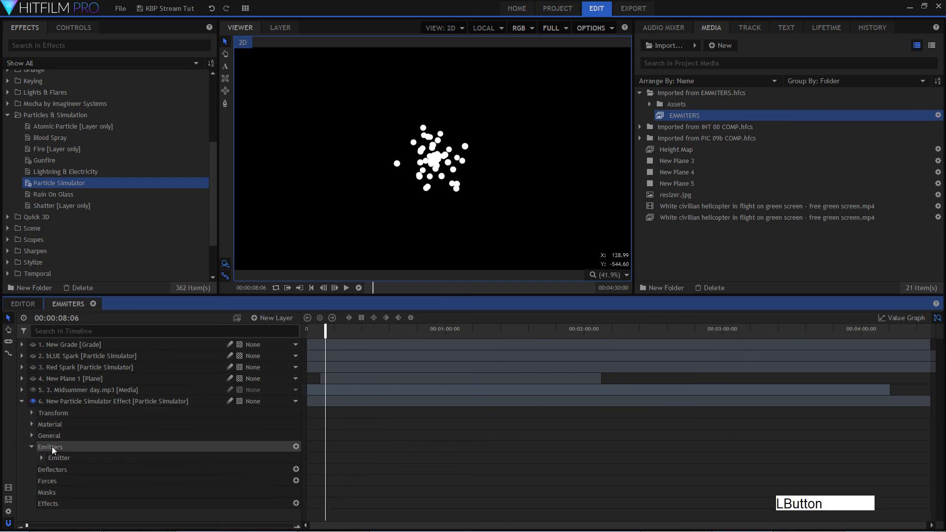
pyautogui.press('space')
pyautogui.click(42, 458)
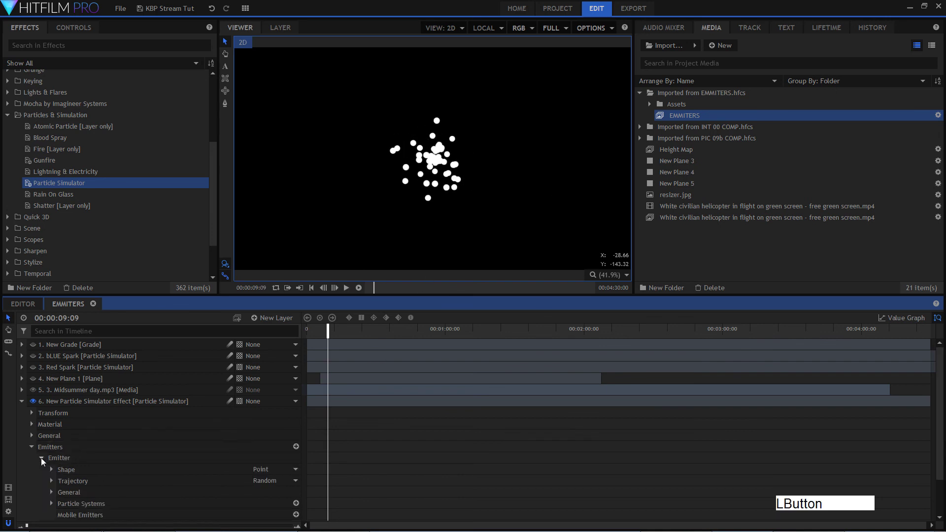
pyautogui.scroll(-2, 123, 457)
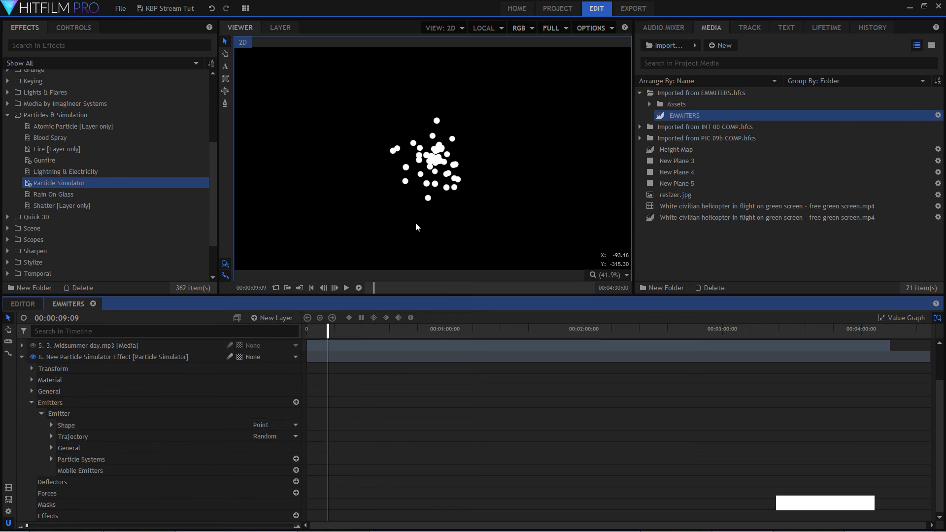
pyautogui.press('space')
pyautogui.press('space')
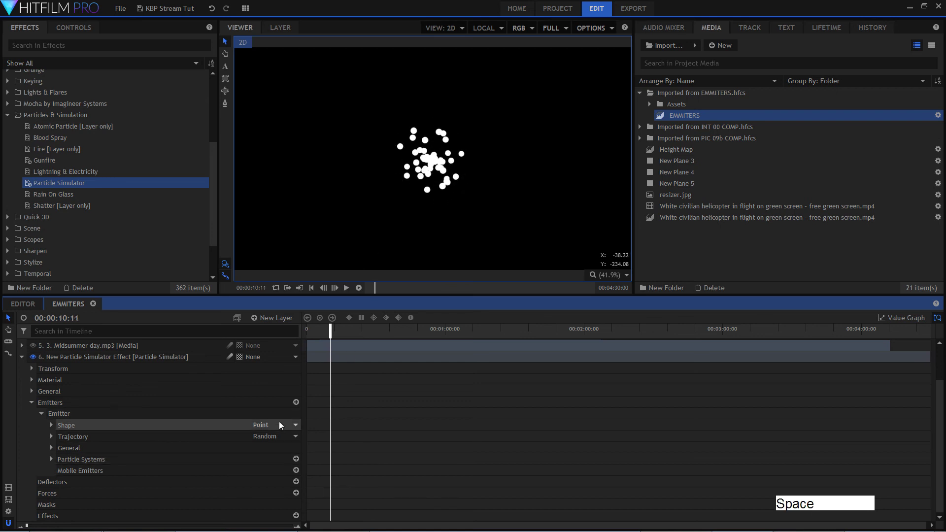
# - Try the Circle and Quad shapes on the particle emitter, playing the simulation briefly with each
pyautogui.click(279, 422)
pyautogui.click(288, 445)
pyautogui.press('space')
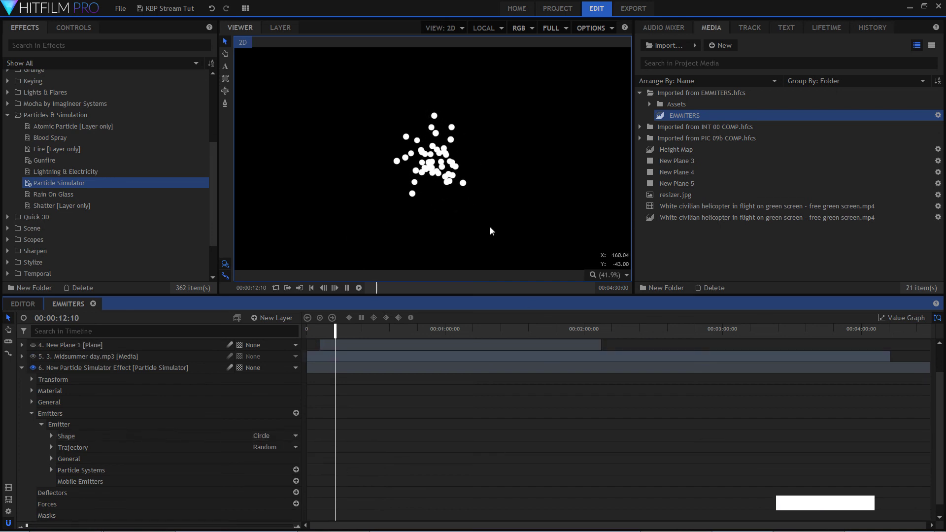
pyautogui.press('space')
pyautogui.click(277, 436)
pyautogui.click(288, 465)
pyautogui.press('space')
pyautogui.press('space')
# - Try the Sphere shape on the emitter in playback, and return the shape to Point
pyautogui.click(296, 435)
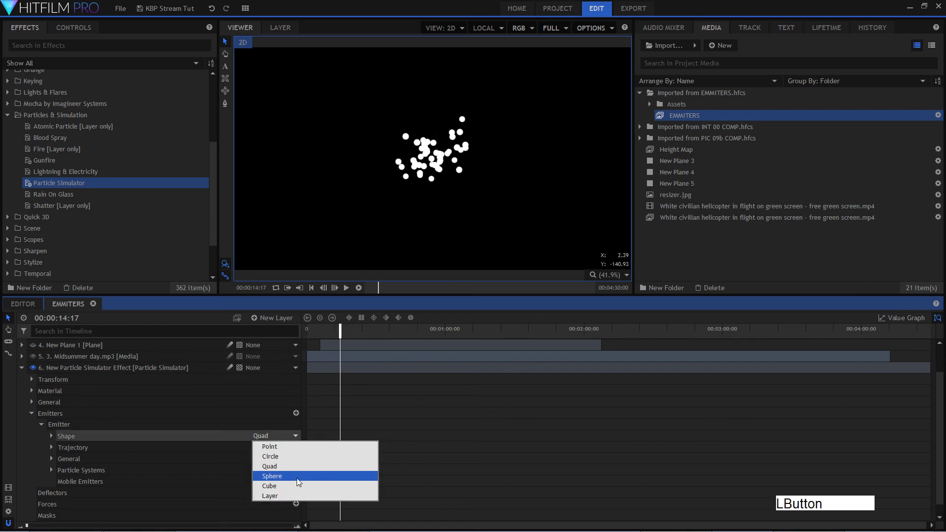
pyautogui.click(297, 476)
pyautogui.press('space')
pyautogui.click(279, 437)
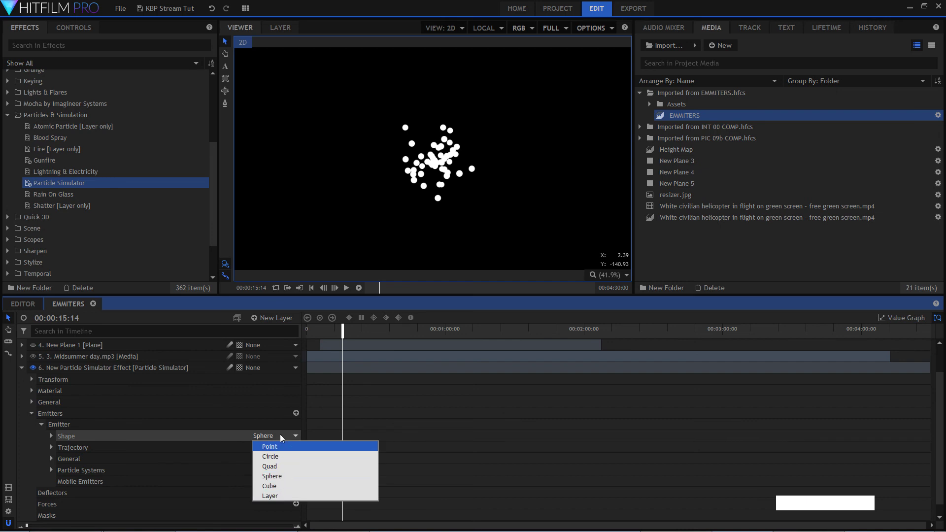
pyautogui.click(283, 450)
# - Set the emitter's trajectory to Cone and play the simulation to about 36 seconds
pyautogui.click(283, 448)
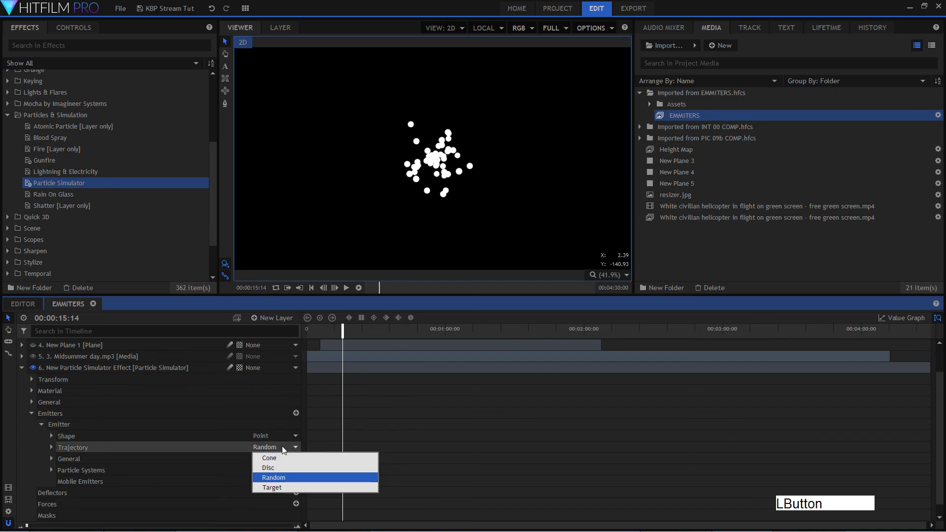
pyautogui.click(287, 458)
pyautogui.press('space')
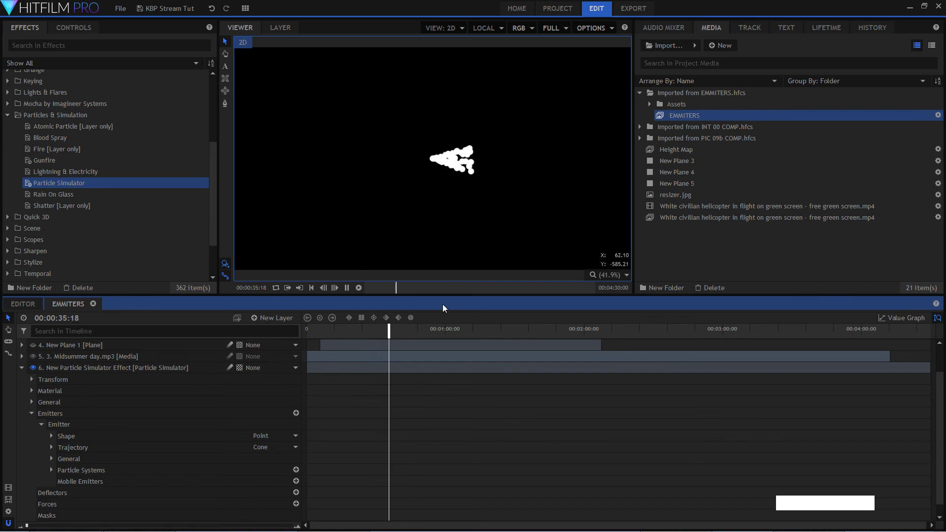
pyautogui.press('space')
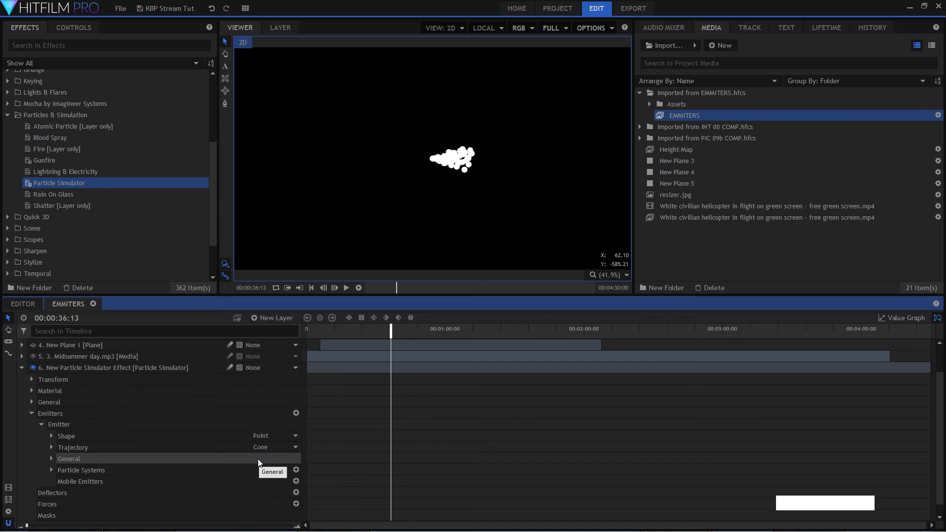
# - Check what the emitter's own General settings contain and collapse them again
pyautogui.click(51, 458)
pyautogui.scroll(-1, 143, 451)
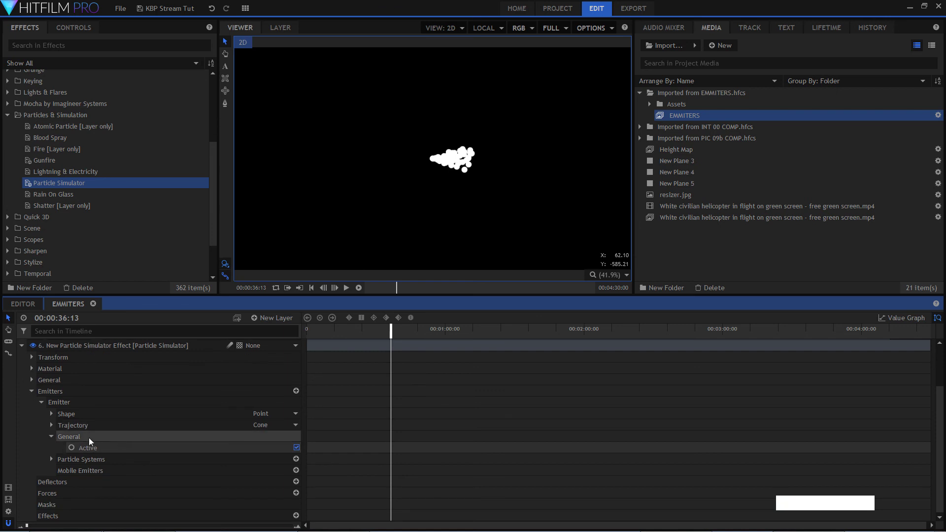
pyautogui.click(51, 437)
pyautogui.click(52, 448)
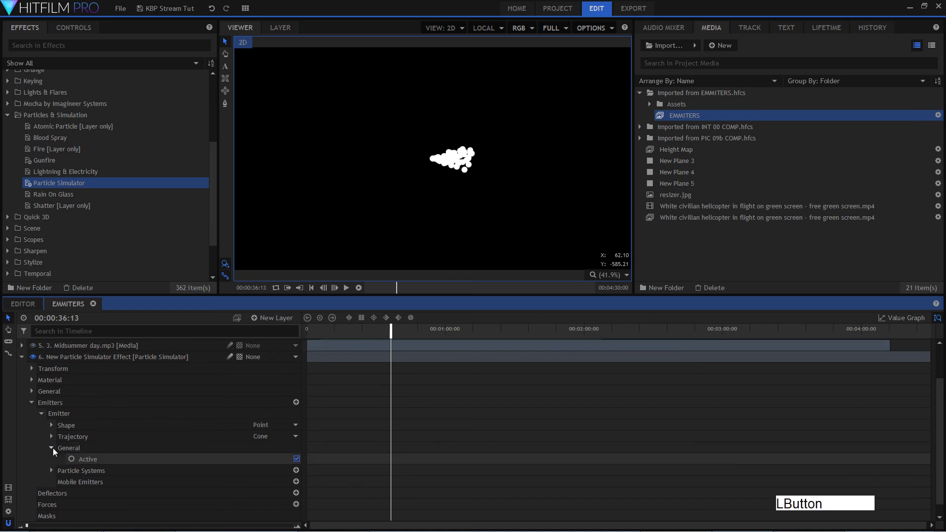
pyautogui.click(52, 446)
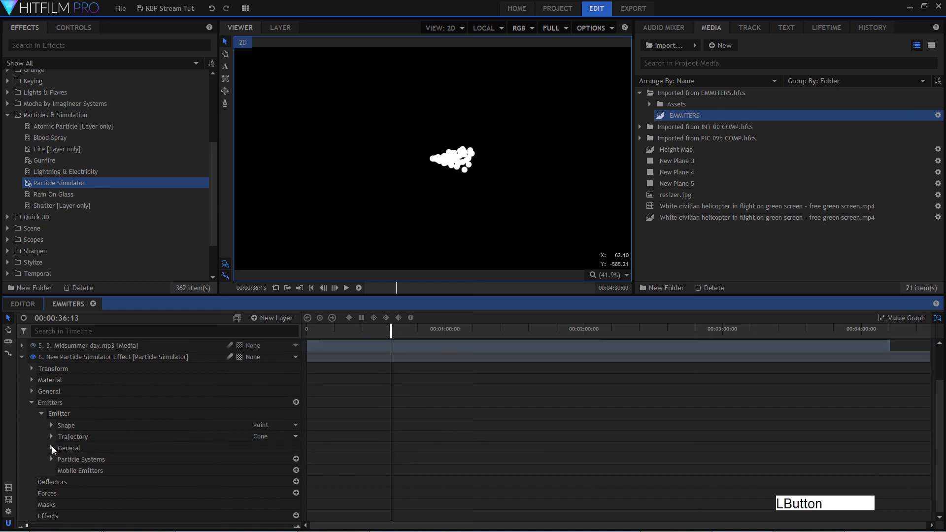
# - Set the Seed in the Particle System's General settings to 14, and preview the cone emission
pyautogui.click(52, 459)
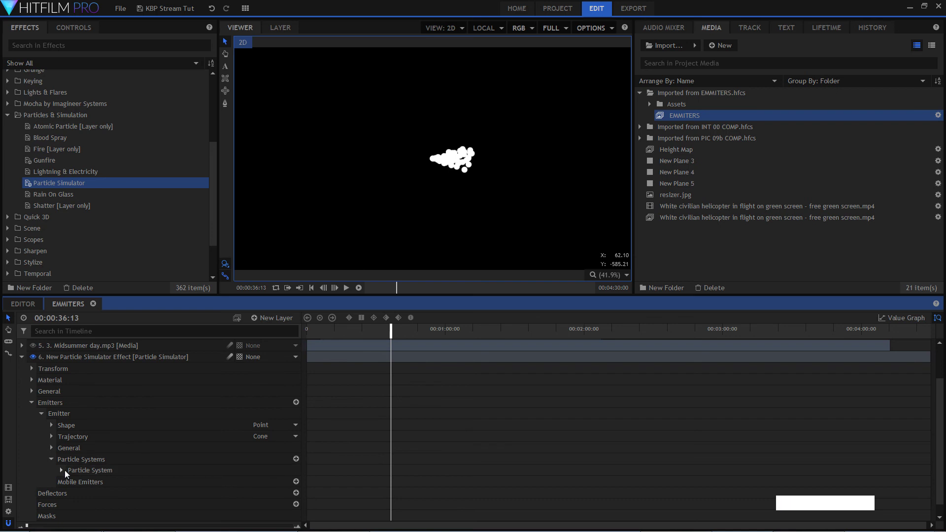
pyautogui.click(67, 470)
pyautogui.click(61, 470)
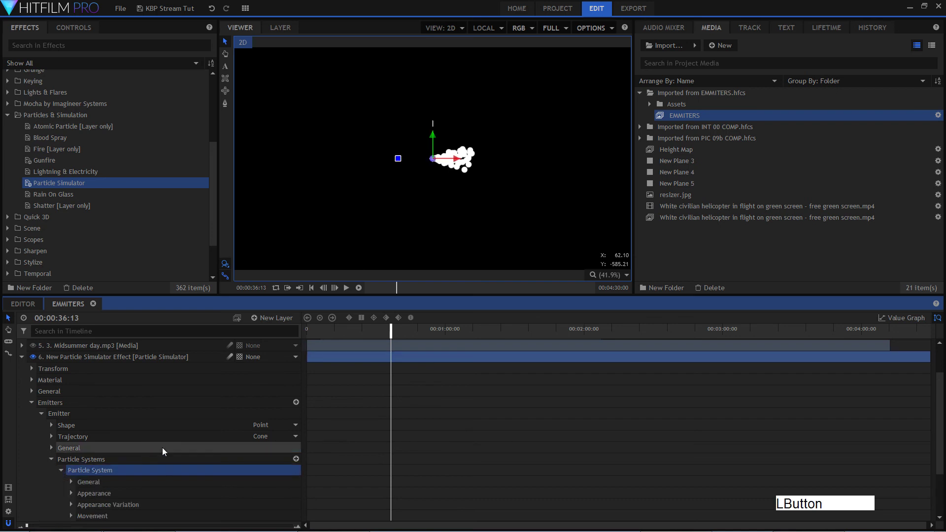
pyautogui.scroll(-2, 165, 450)
pyautogui.click(71, 414)
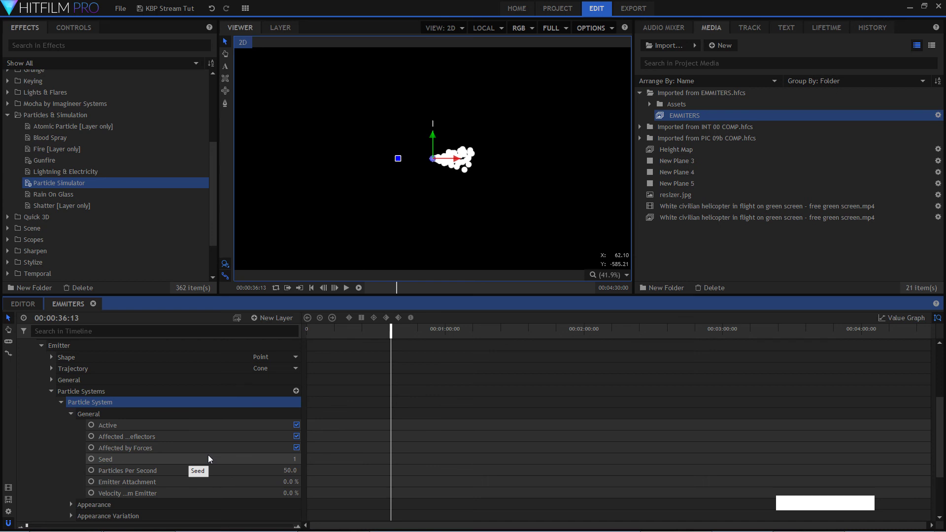
pyautogui.moveTo(375, 518)
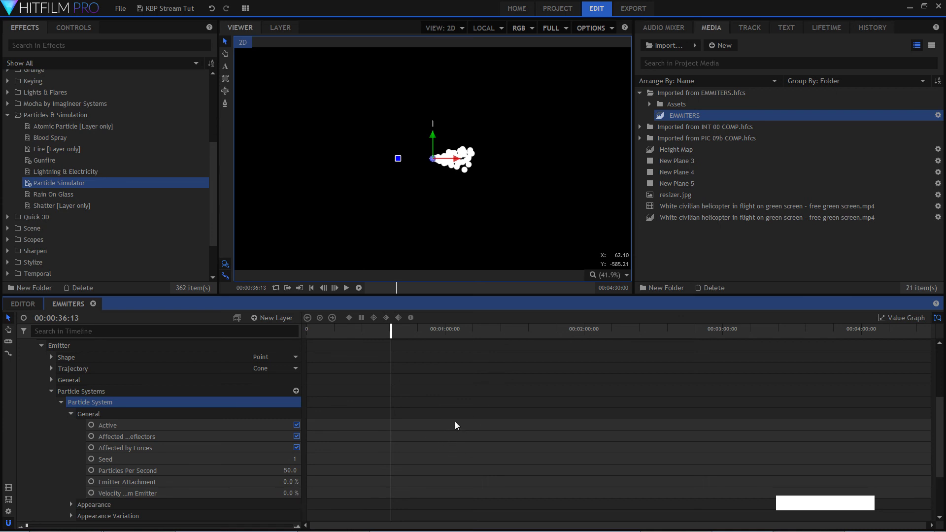
pyautogui.press('space')
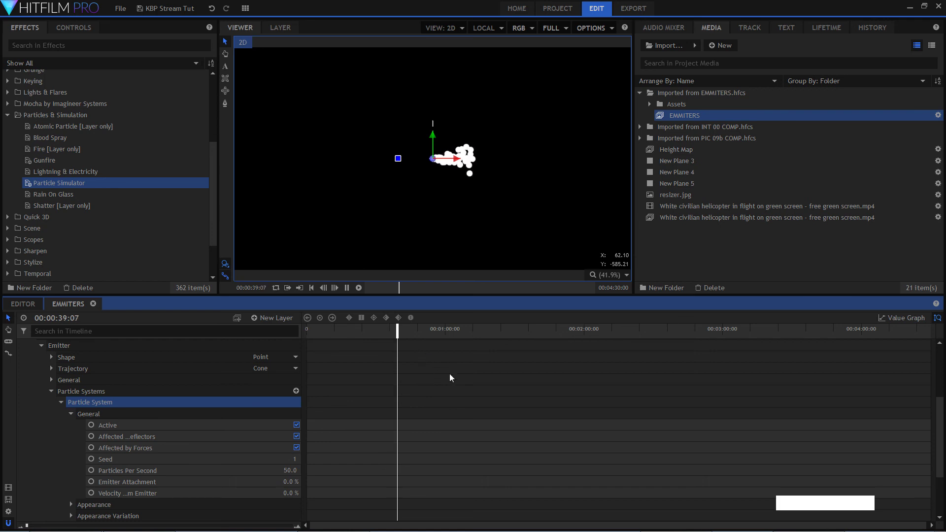
pyautogui.press('space')
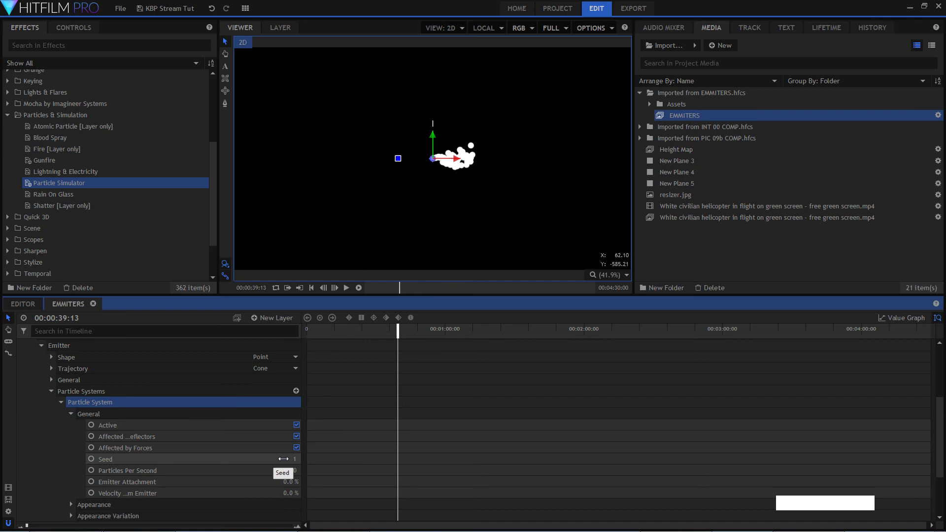
pyautogui.moveTo(283, 459); pyautogui.dragTo(283, 458)
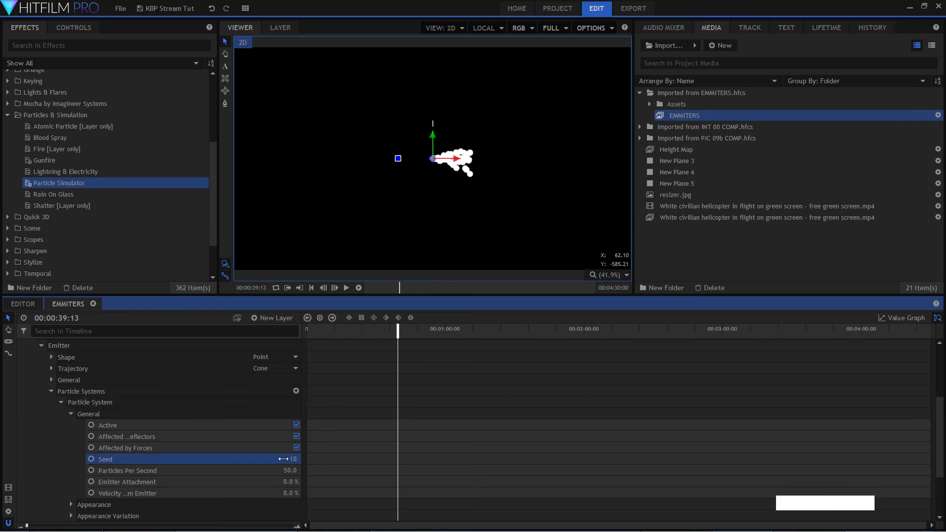
pyautogui.press('space')
pyautogui.press('space')
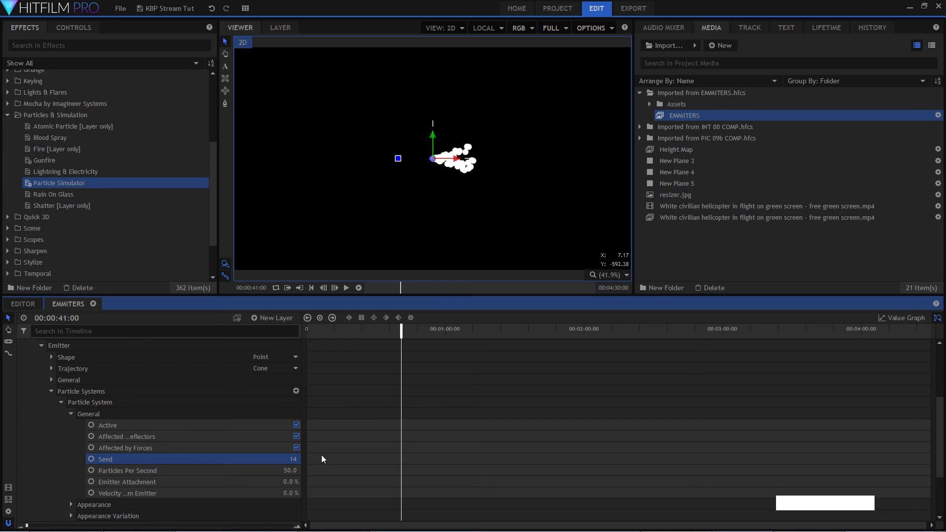
# - Set the Particle System's Particles Per Second to 12 and play the sparser emission to about 44 seconds
pyautogui.moveTo(293, 471); pyautogui.dragTo(293, 470)
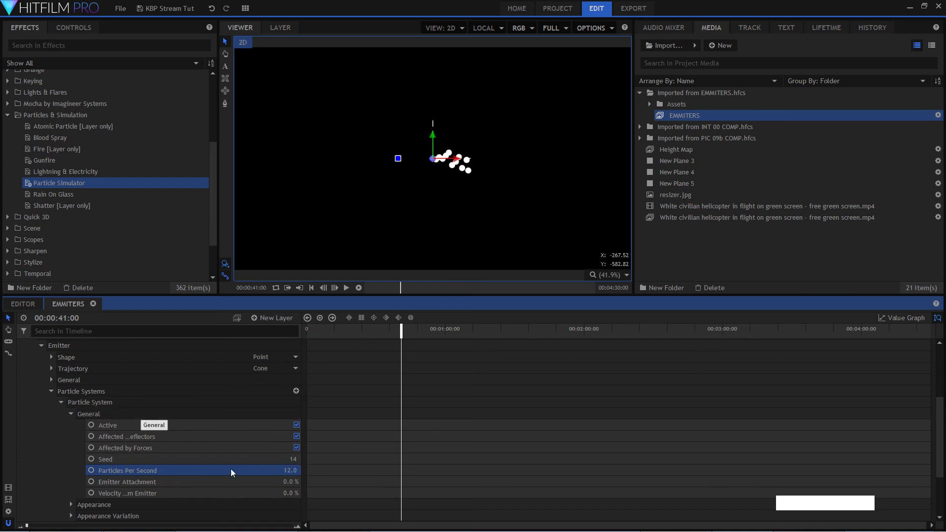
pyautogui.press('space')
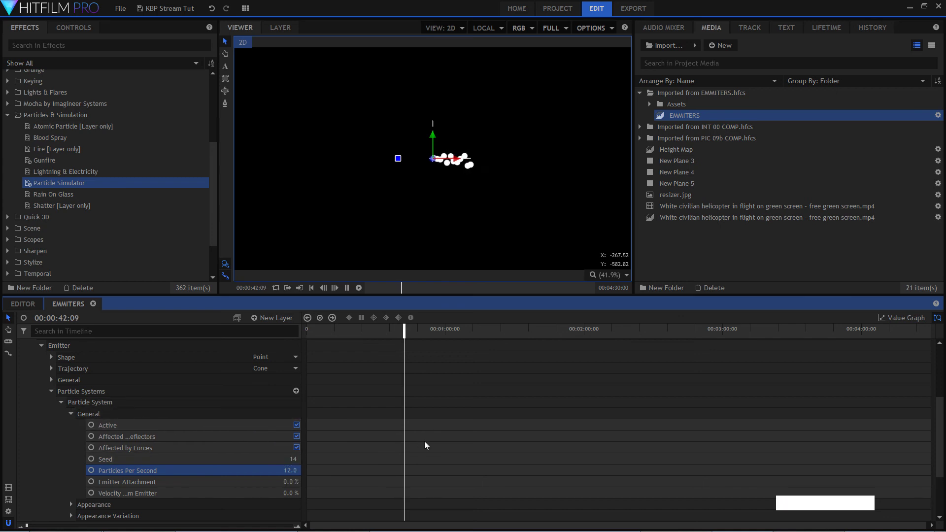
pyautogui.press('space')
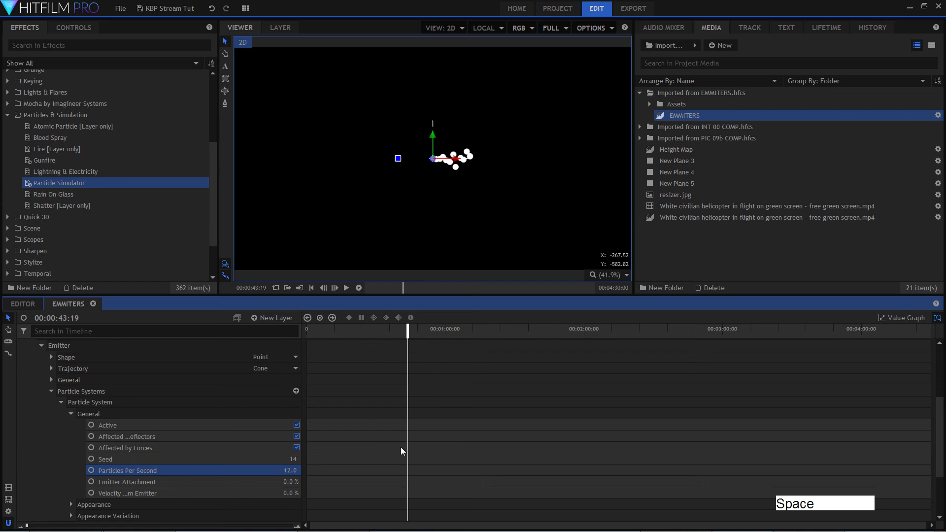
pyautogui.press('space')
pyautogui.press('space')
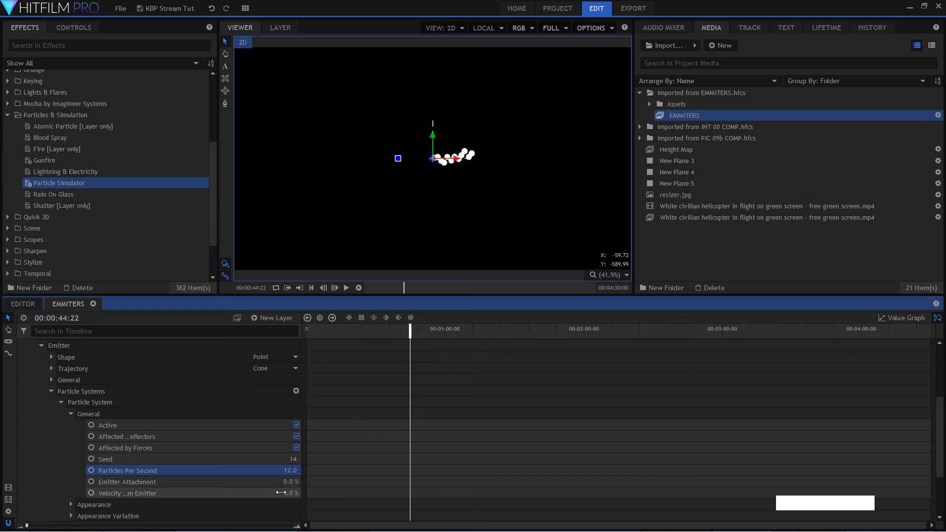
# - Expand the Particle System's Appearance settings and enlarge the particles in the viewer to 120%
pyautogui.scroll(-3, 259, 460)
pyautogui.scroll(1, 169, 450)
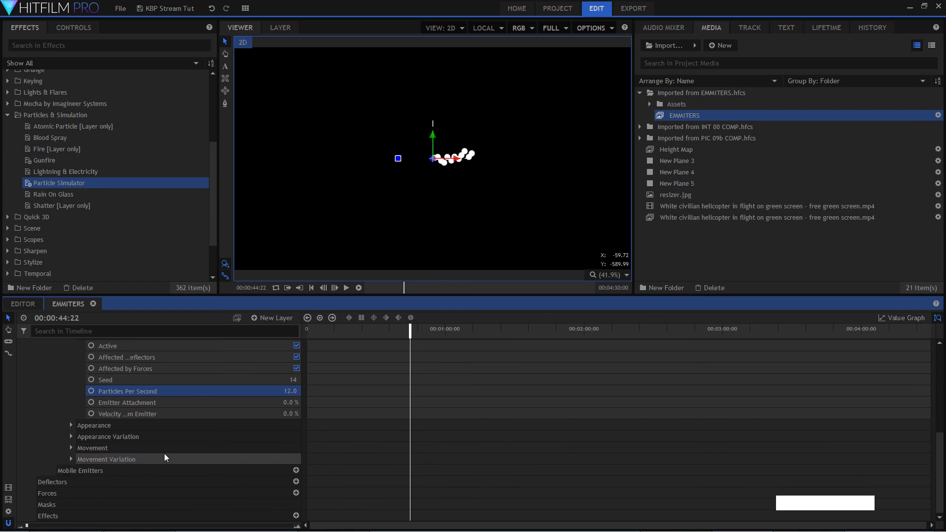
pyautogui.scroll(2, 191, 423)
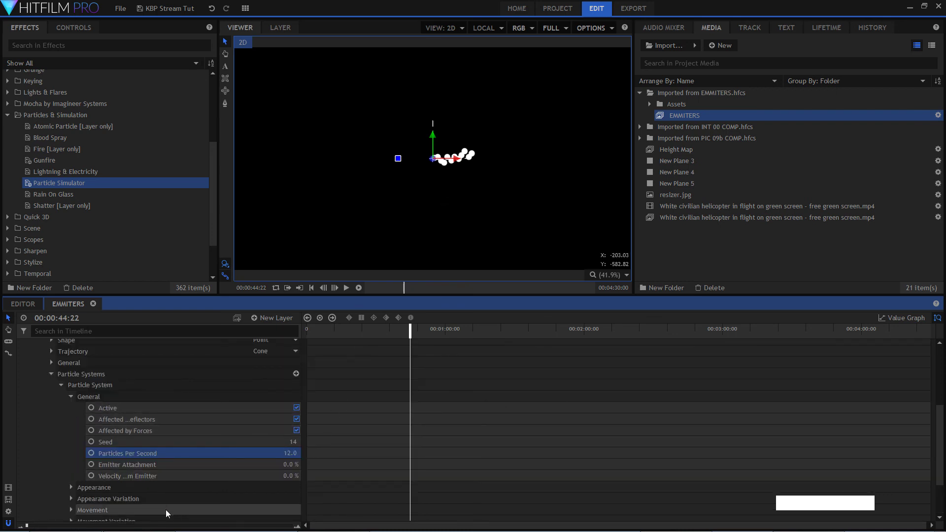
pyautogui.click(71, 487)
pyautogui.scroll(-4, 208, 442)
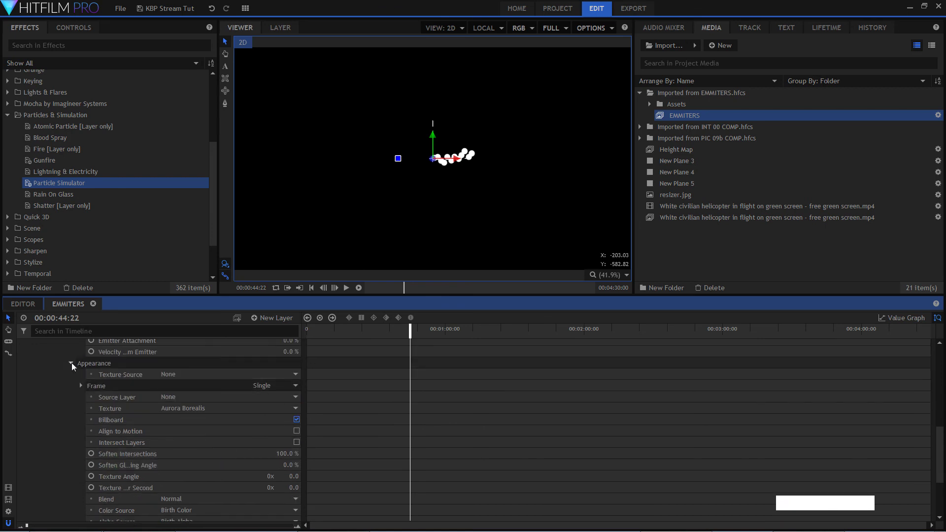
pyautogui.scroll(5, 460, 155)
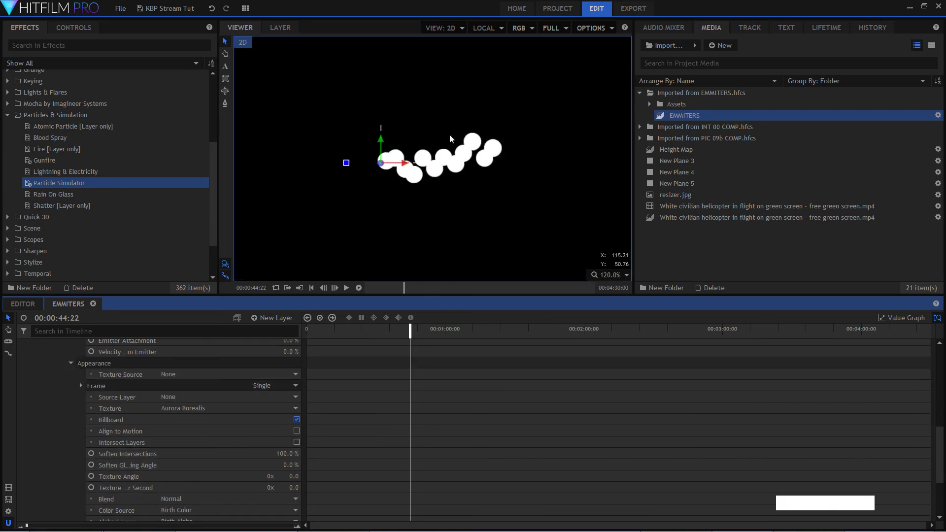
pyautogui.scroll(4, 276, 384)
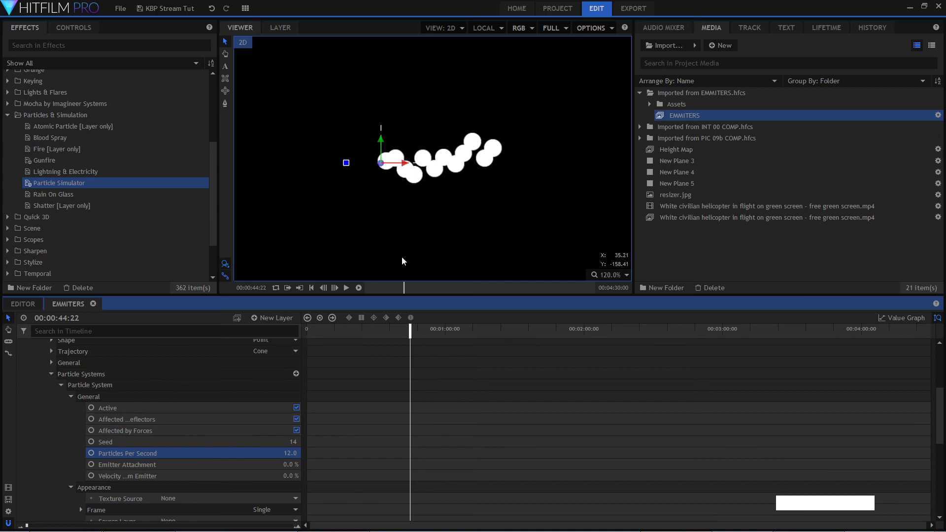
pyautogui.scroll(-5, 247, 426)
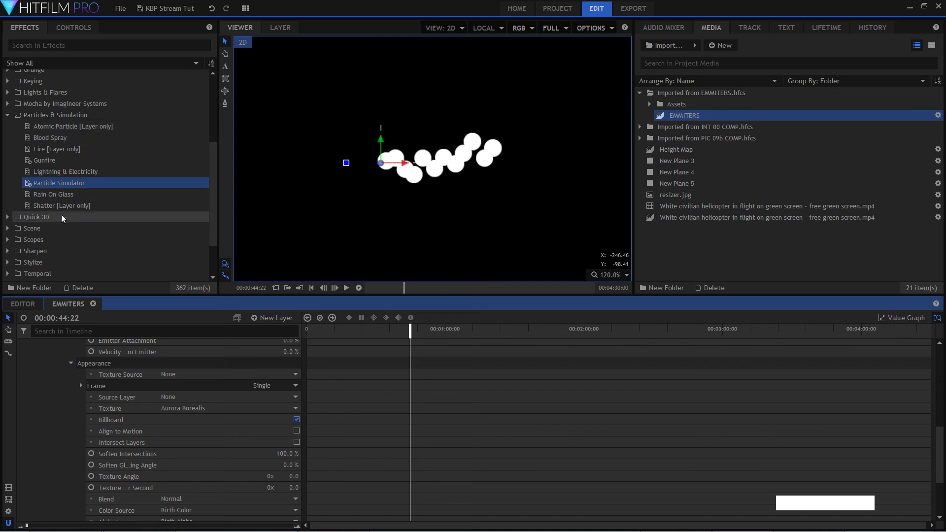
# - Look through the ready-made Quick 3D effects in the effects library and collapse the folder
pyautogui.click(8, 217)
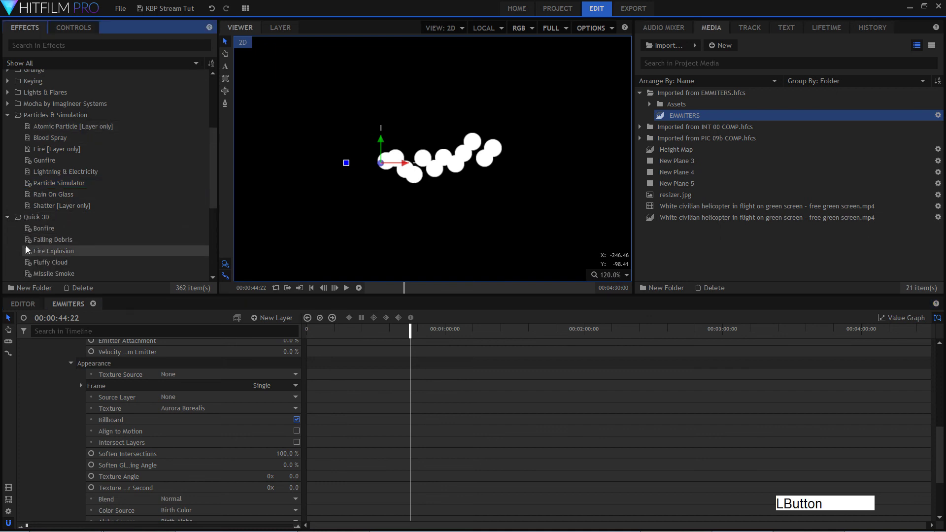
pyautogui.scroll(-2, 62, 250)
pyautogui.scroll(-2, 63, 250)
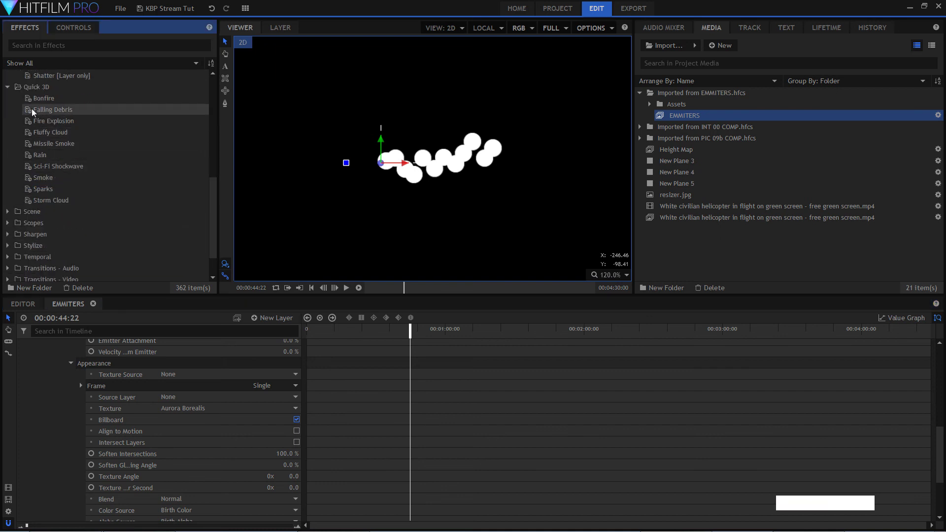
pyautogui.click(7, 87)
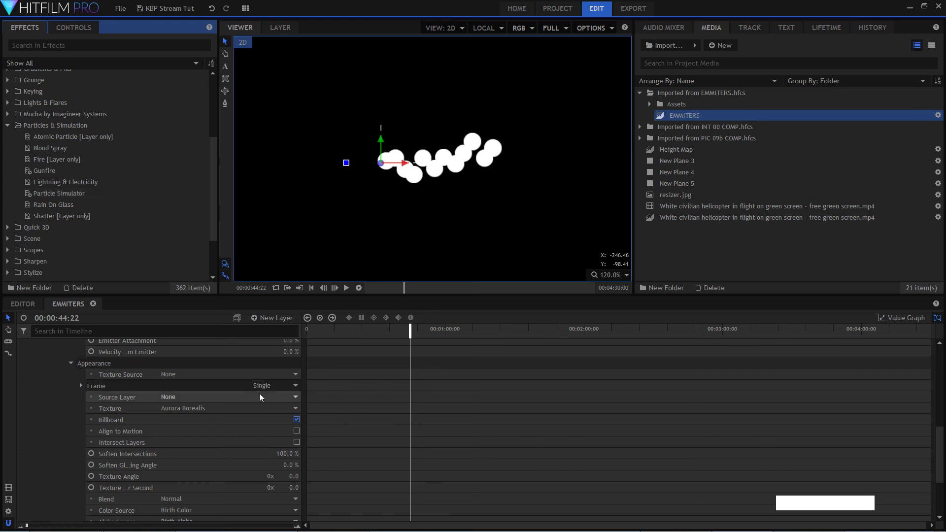
# - Set the particles' Texture Source to Built-In and scrub to 00:00:34:13 to check the textured emission
pyautogui.click(275, 374)
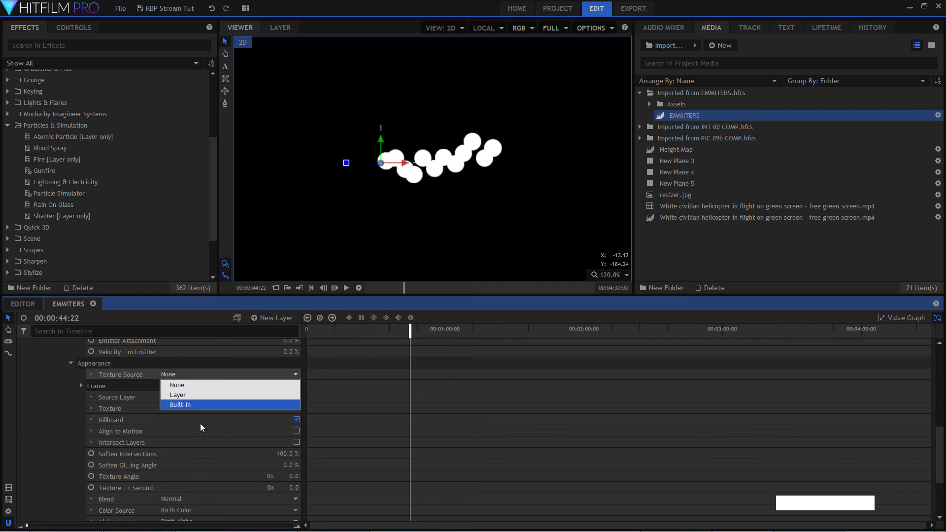
pyautogui.click(220, 405)
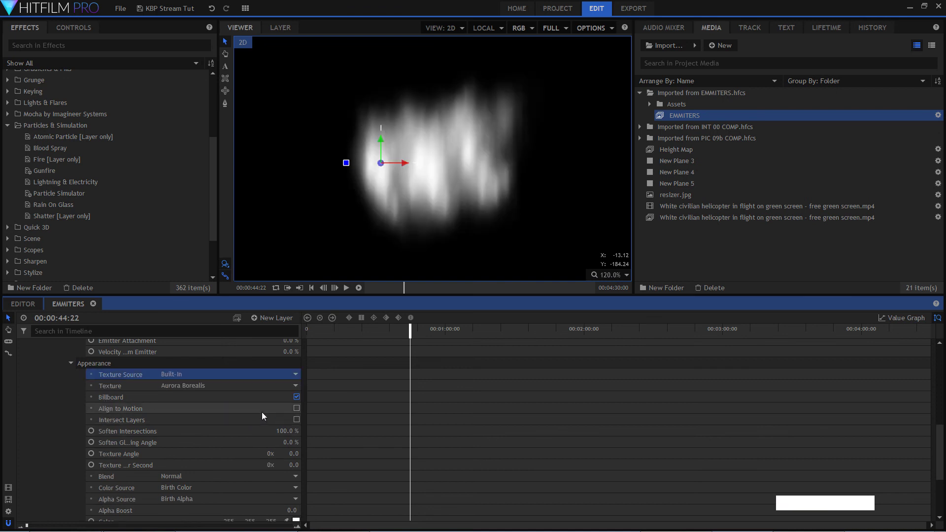
pyautogui.click(338, 332)
pyautogui.moveTo(347, 332); pyautogui.dragTo(386, 333)
# - Try the built-in Dark Smoke Fire texture on the particles and play the emission briefly
pyautogui.click(275, 388)
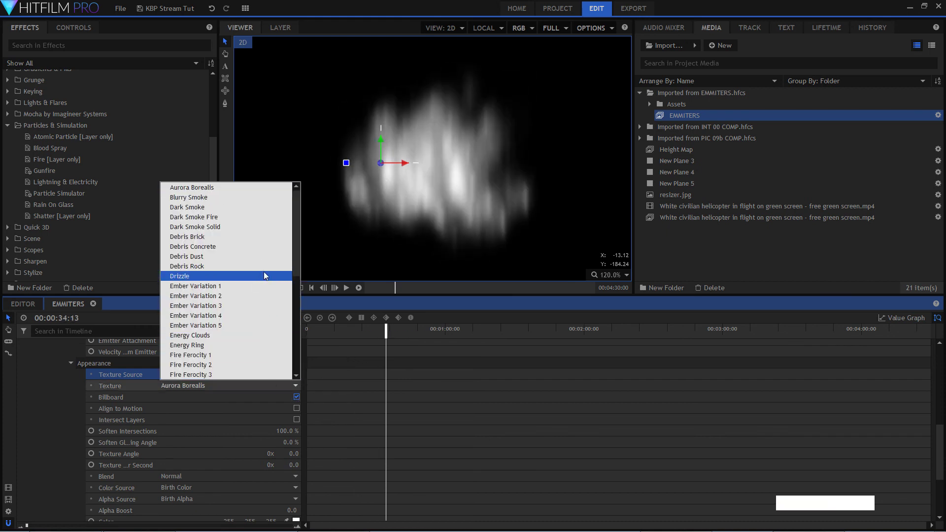
pyautogui.scroll(-8, 261, 354)
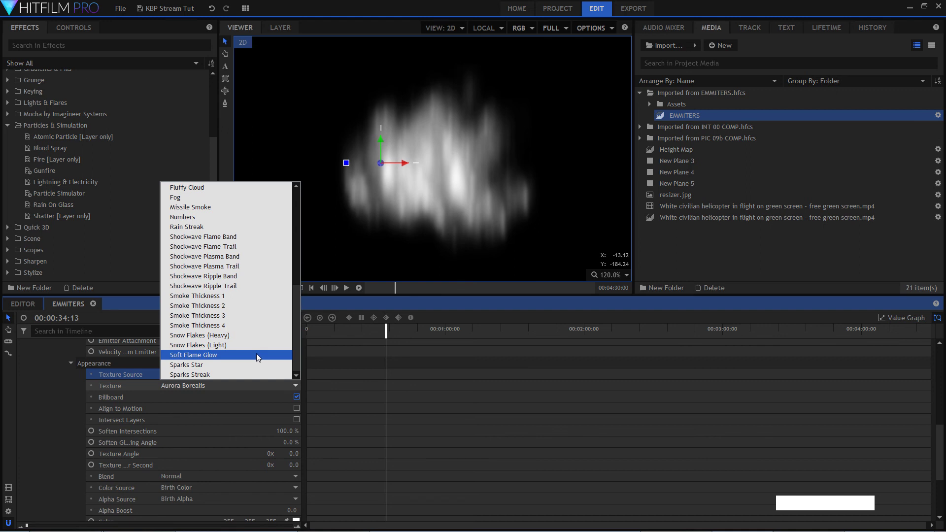
pyautogui.scroll(2, 251, 355)
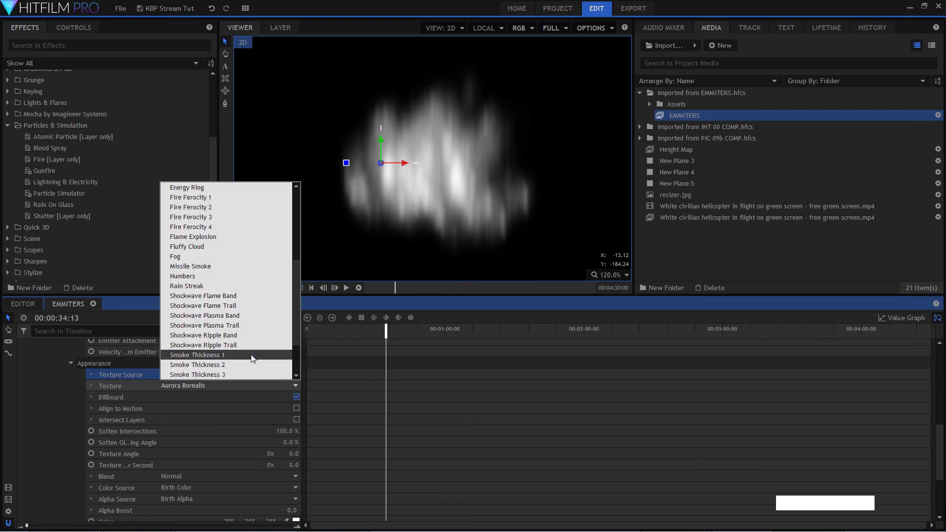
pyautogui.scroll(2, 252, 358)
pyautogui.scroll(4, 252, 358)
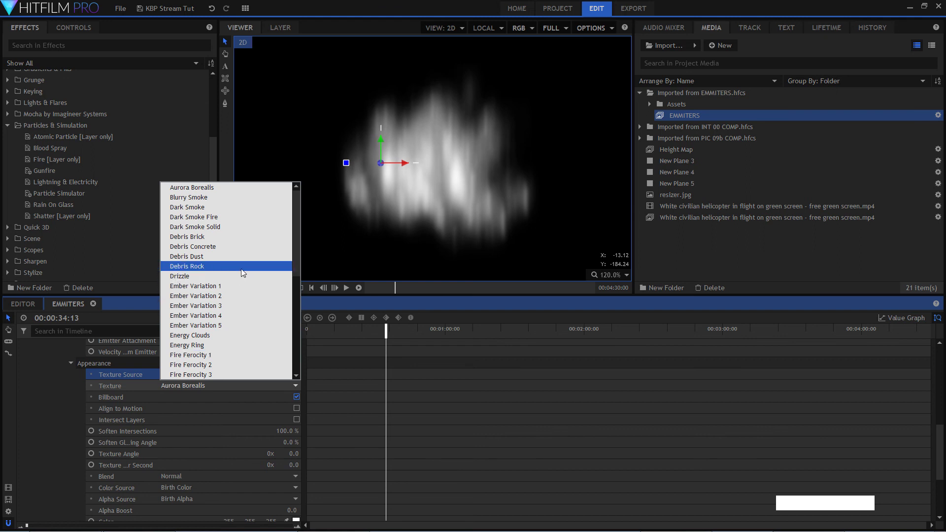
pyautogui.click(233, 215)
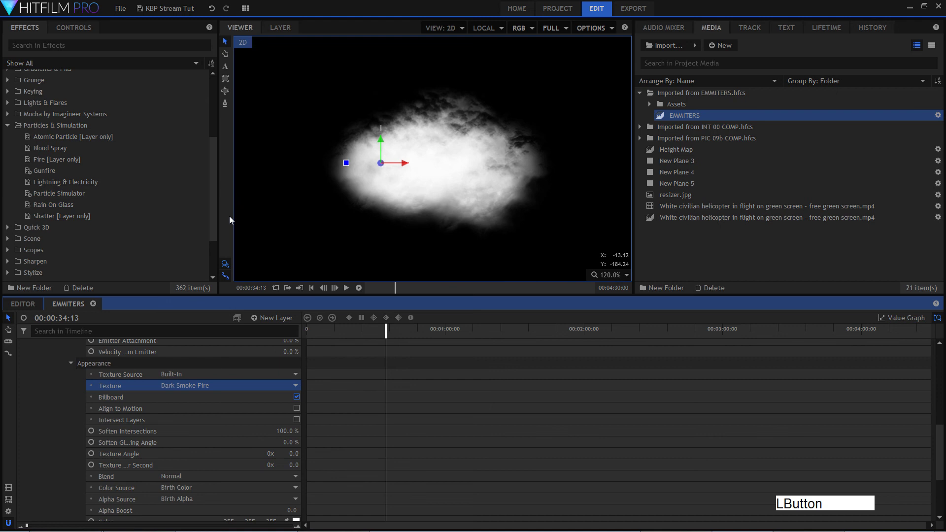
pyautogui.press('space')
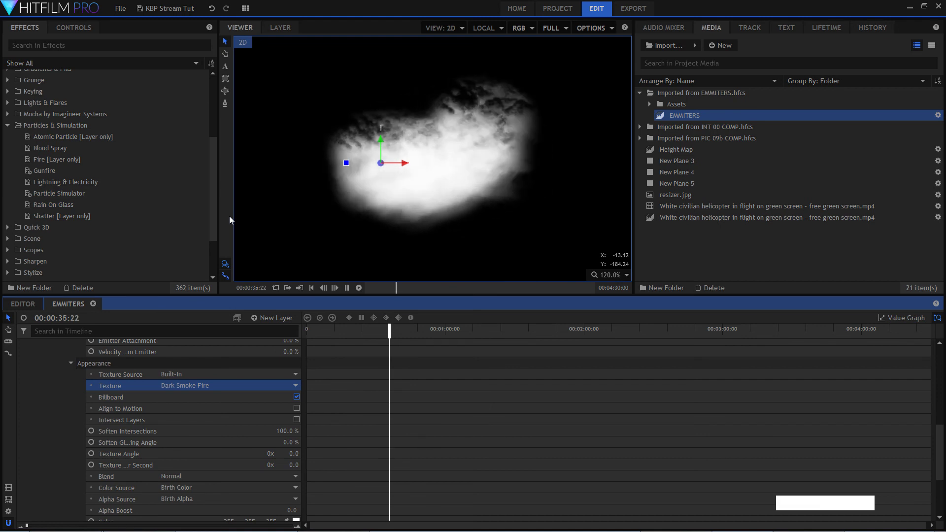
pyautogui.press('space')
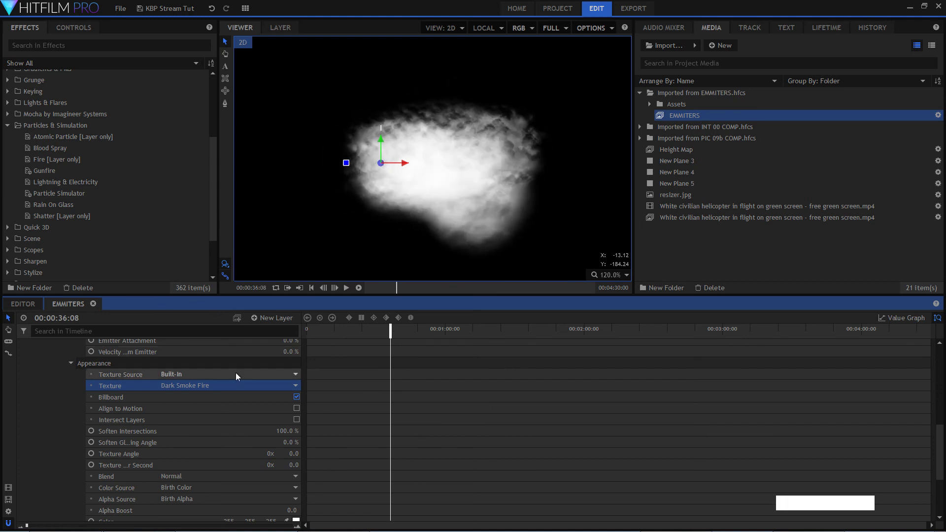
# - Try the Ember Variation 1 texture on the particles and preview it in a short playback
pyautogui.click(262, 383)
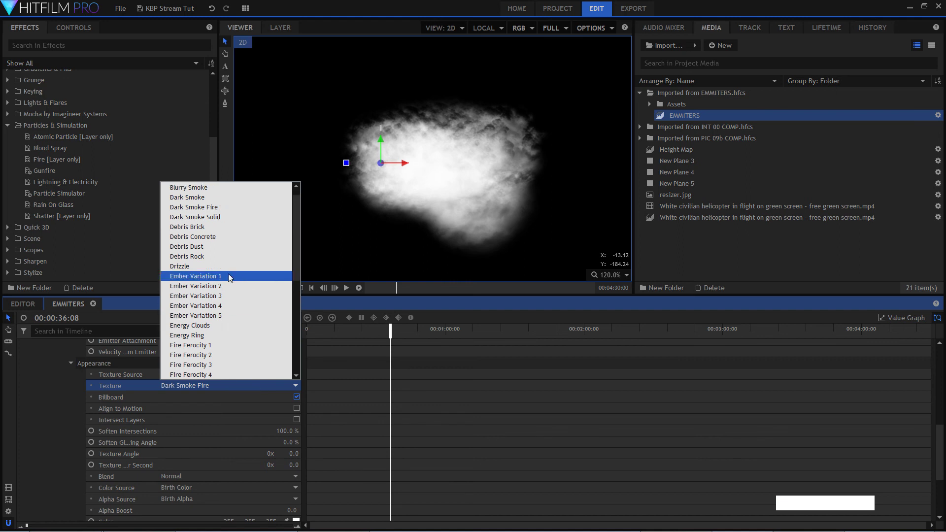
pyautogui.click(229, 276)
pyautogui.press('space')
pyautogui.press('space')
# - Try the Energy Clouds texture on the particles and play the composite briefly
pyautogui.click(258, 383)
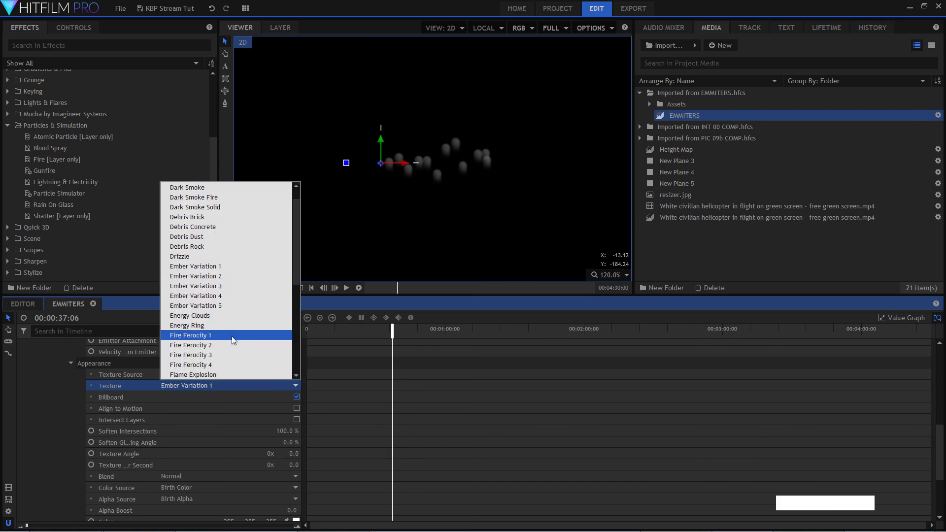
pyautogui.click(223, 314)
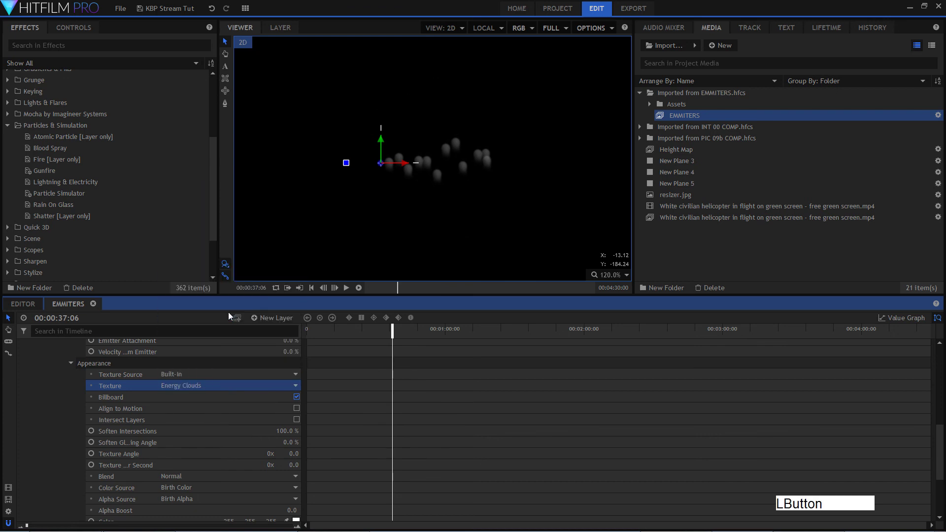
pyautogui.press('space')
pyautogui.press('space')
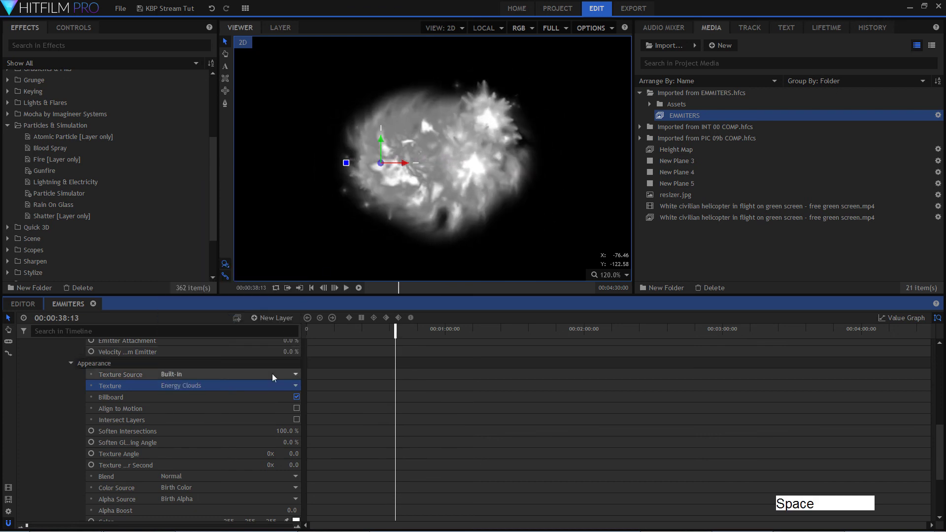
# - Set the particles' built-in Texture to Dark Smoke and play the emission to 00:00:42:10
pyautogui.click(265, 385)
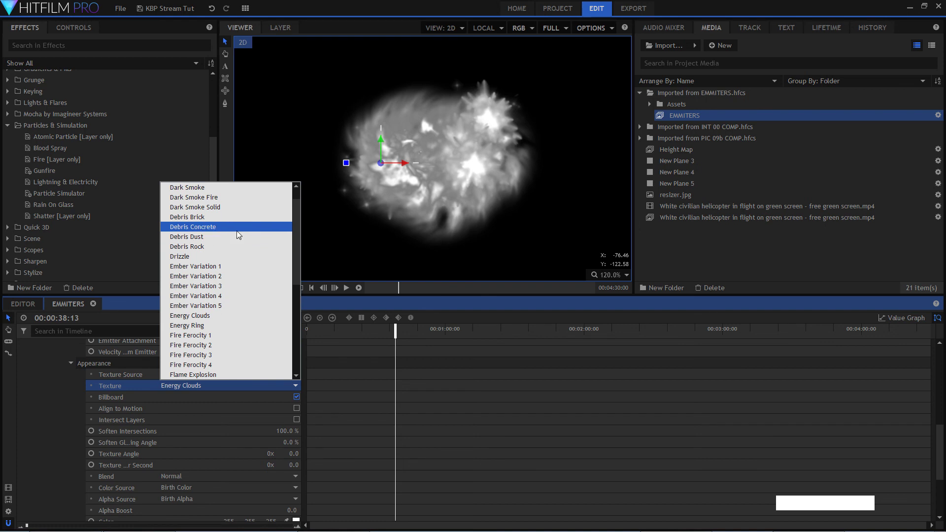
pyautogui.click(233, 189)
pyautogui.press('space')
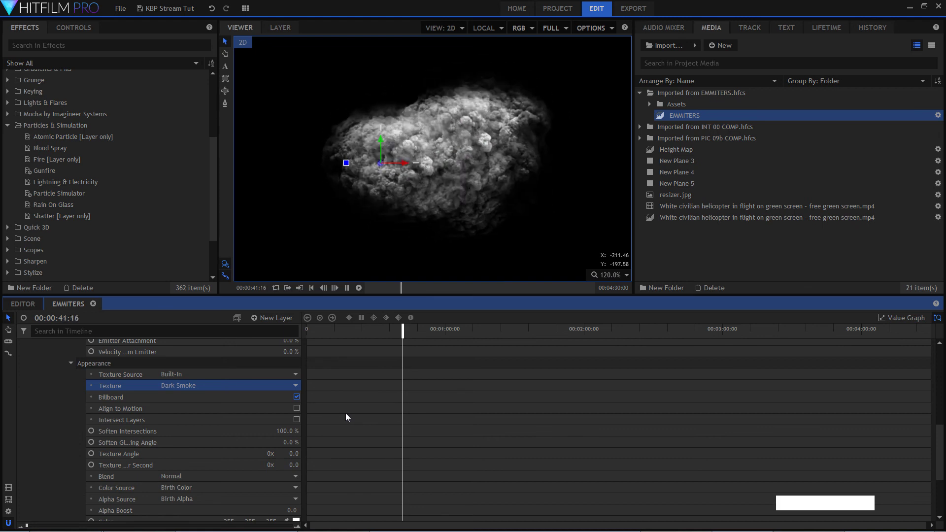
pyautogui.press('space')
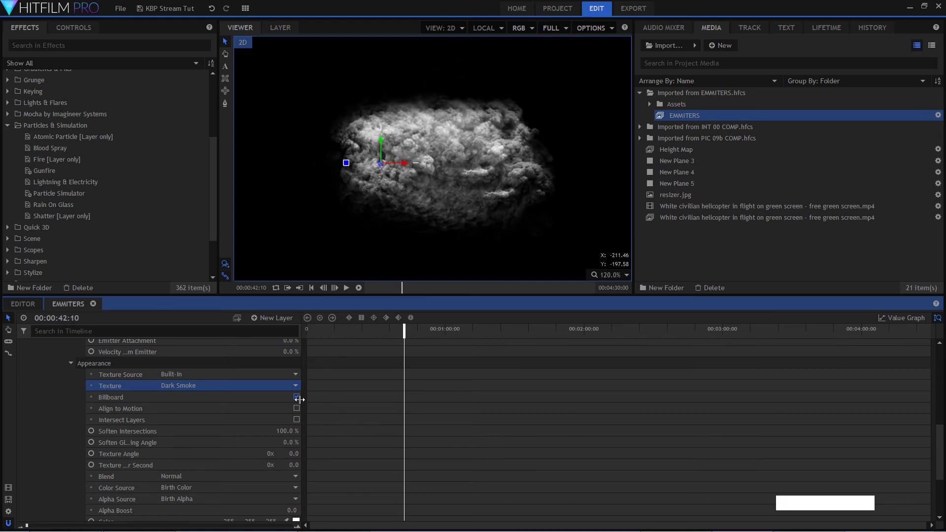
# - Review the remaining Appearance settings, collapse that group and expand the Particle System's Appearance Variation
pyautogui.click(236, 397)
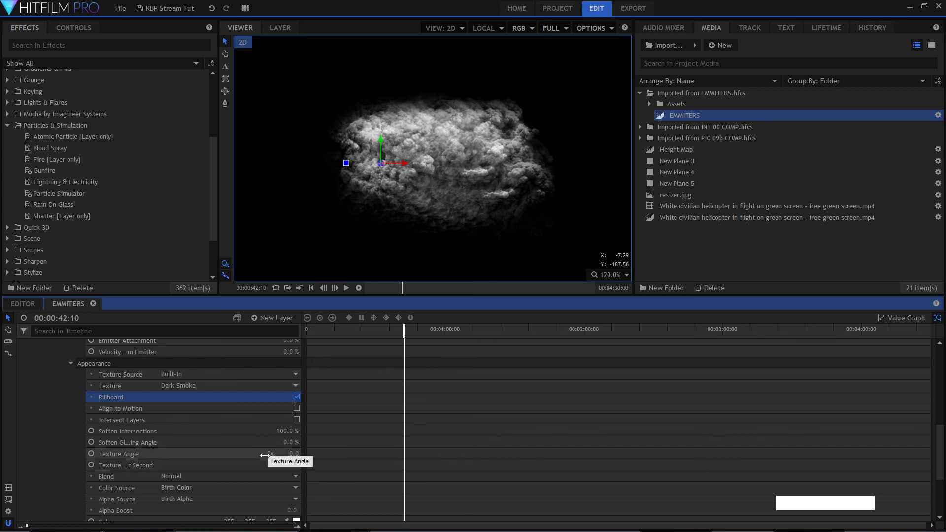
pyautogui.scroll(-3, 256, 473)
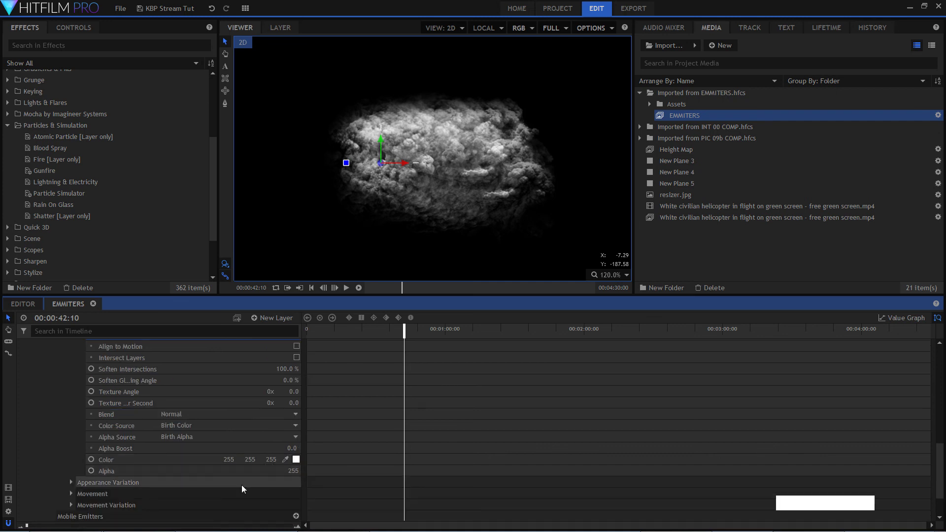
pyautogui.scroll(3, 242, 485)
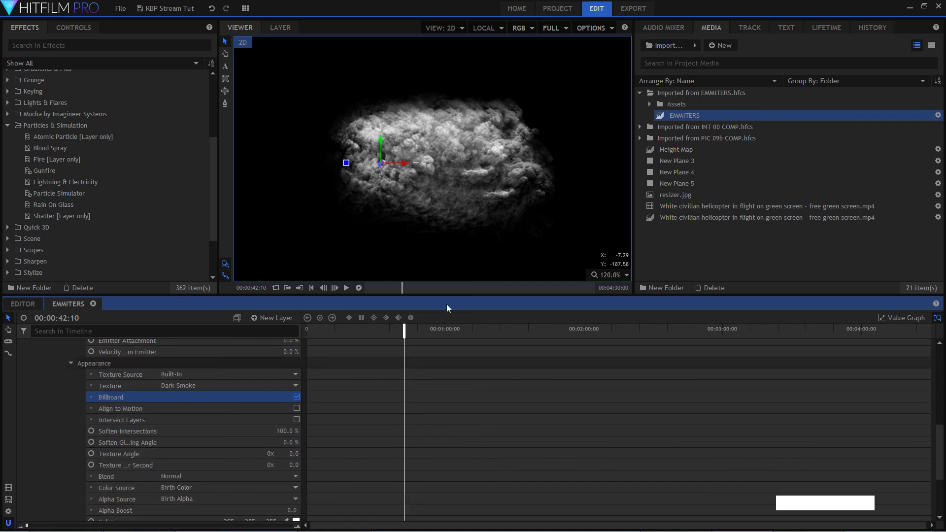
pyautogui.click(61, 403)
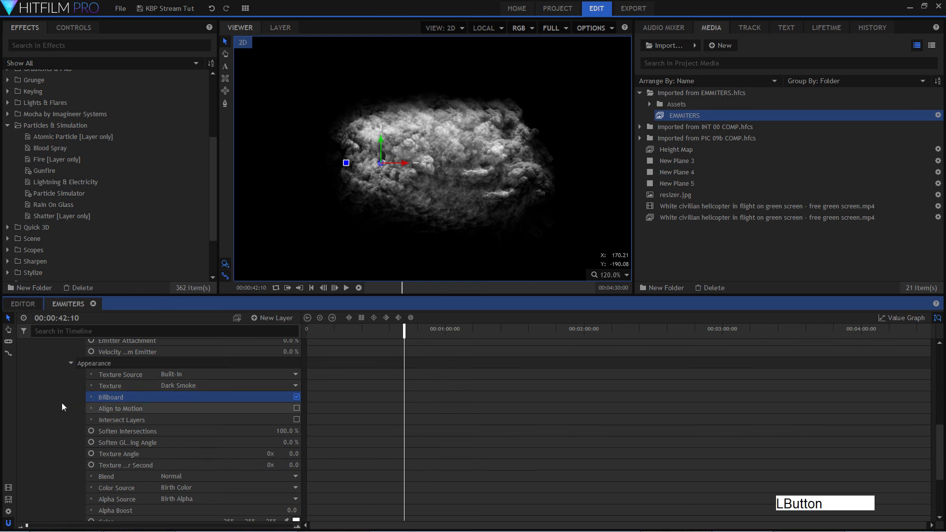
pyautogui.click(69, 365)
pyautogui.click(70, 438)
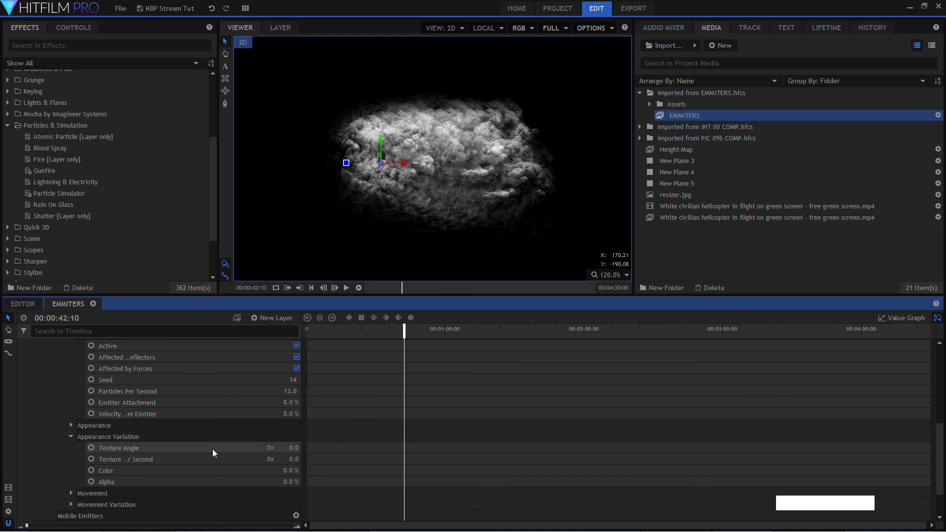
# - Set the Texture Angle variation to 27 and play the emission from the start of the timeline
pyautogui.moveTo(293, 449); pyautogui.dragTo(293, 449)
pyautogui.press('space')
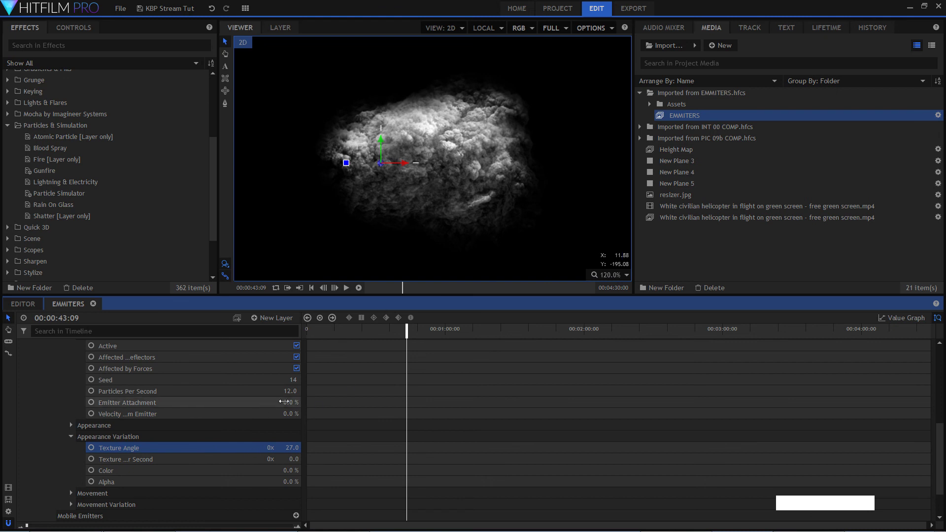
pyautogui.moveTo(335, 339); pyautogui.dragTo(307, 338)
pyautogui.press('space')
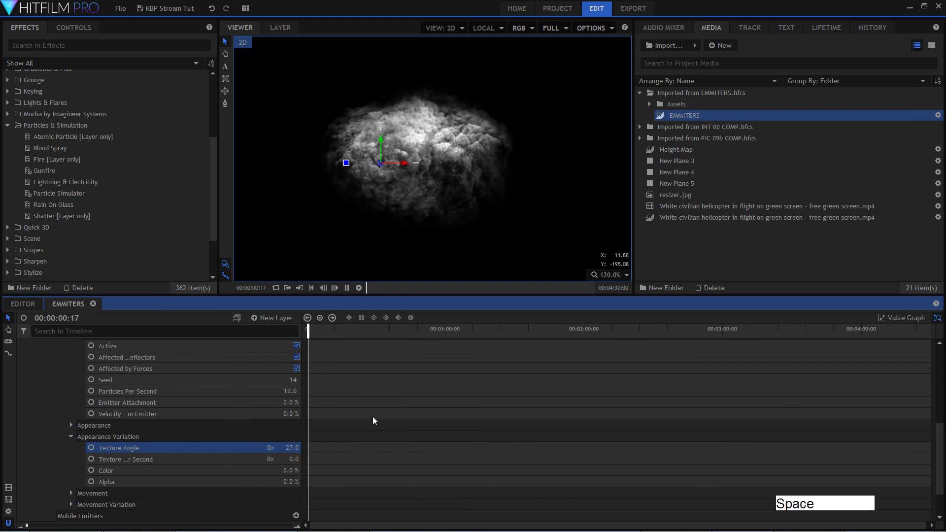
pyautogui.press('space')
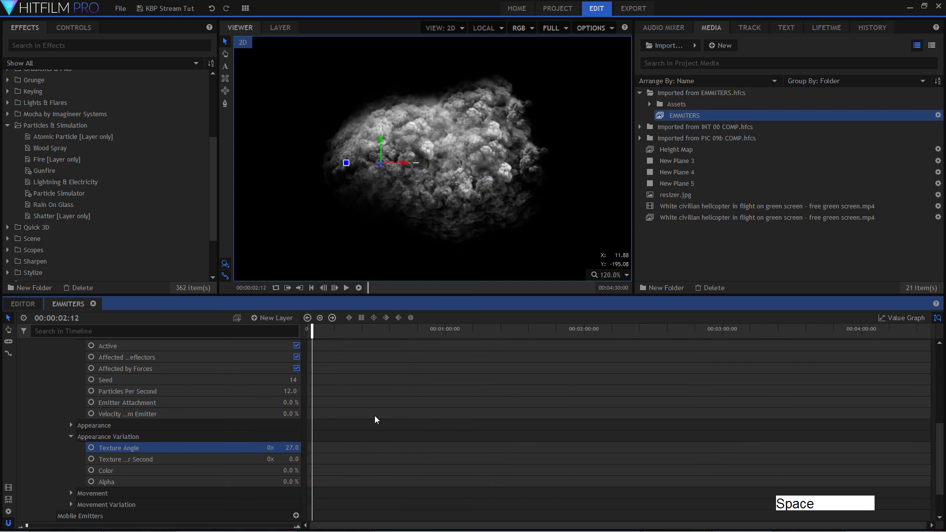
# - Raise the Texture Angle variation to 104 and preview the rotated smoke textures in playback
pyautogui.moveTo(298, 448); pyautogui.dragTo(296, 448)
pyautogui.press('space')
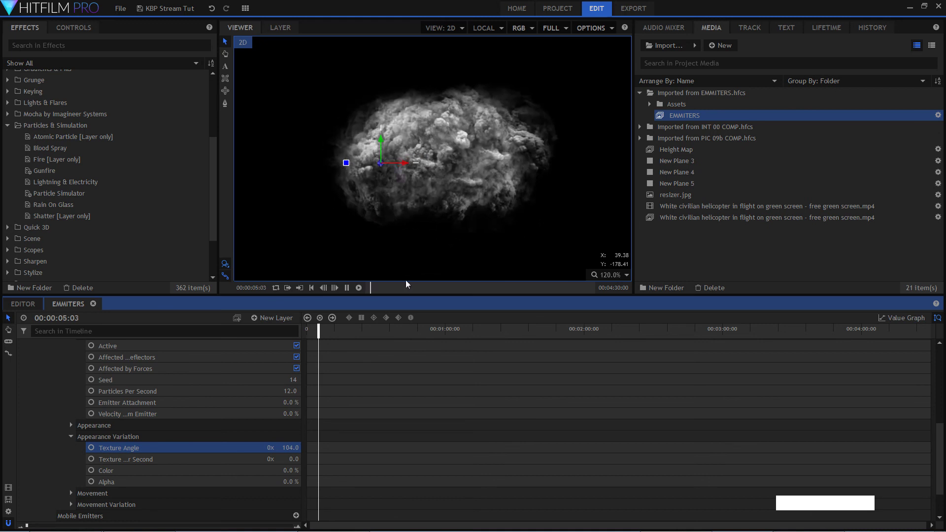
pyautogui.press('space')
# - Set the Particle System's Seed to 17 and Particles Per Second to 1, and play to 00:00:07:15
pyautogui.scroll(8, 246, 469)
pyautogui.scroll(-5, 246, 470)
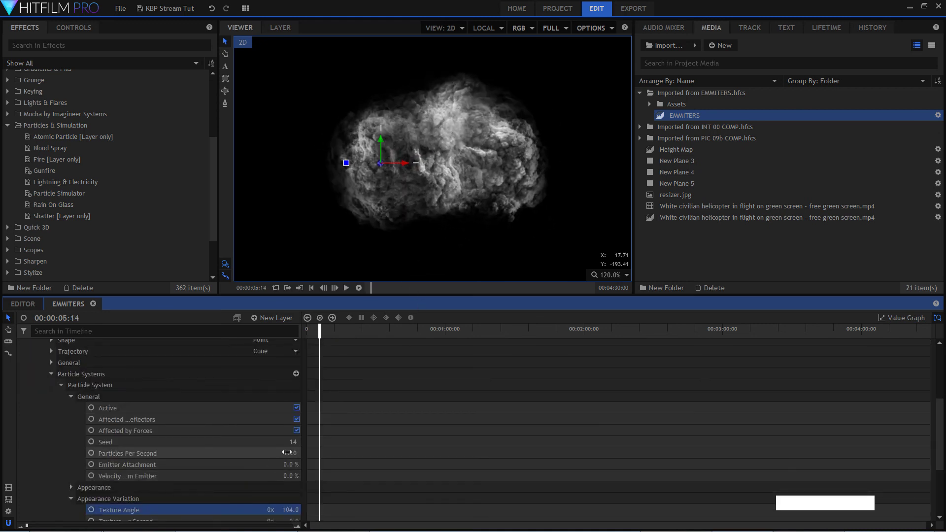
pyautogui.moveTo(295, 442); pyautogui.dragTo(294, 452)
pyautogui.press('space')
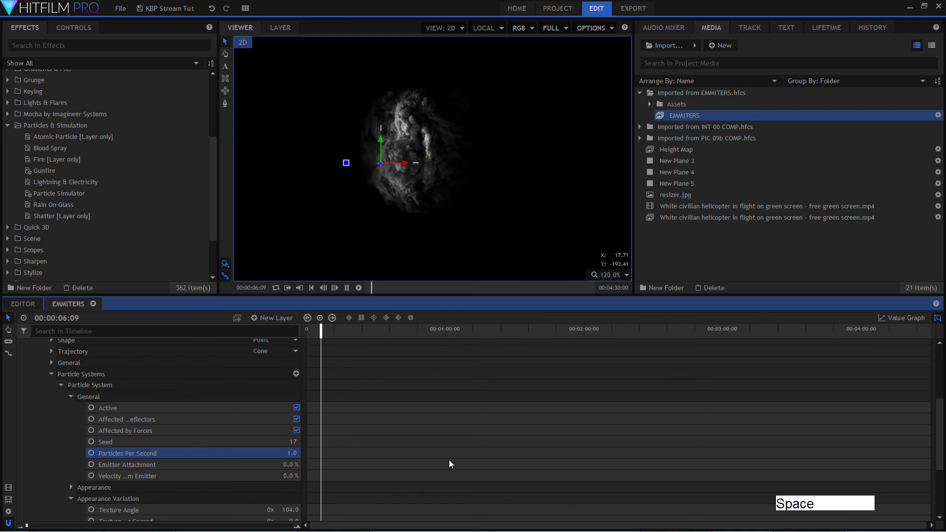
pyautogui.press('space')
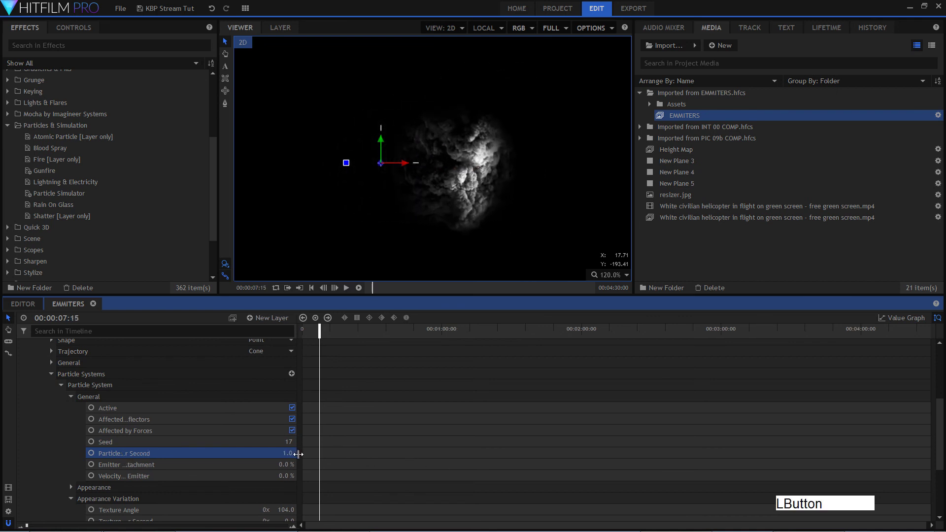
# - Set the Particles Per Second to 3 after a short playback test at about 6
pyautogui.moveTo(296, 453); pyautogui.dragTo(296, 454)
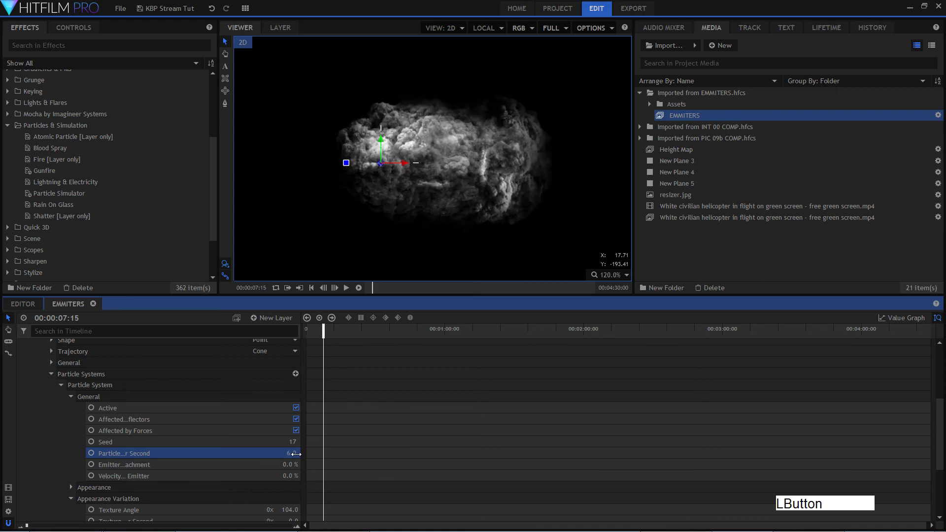
pyautogui.press('space')
pyautogui.press('space')
pyautogui.click(293, 453)
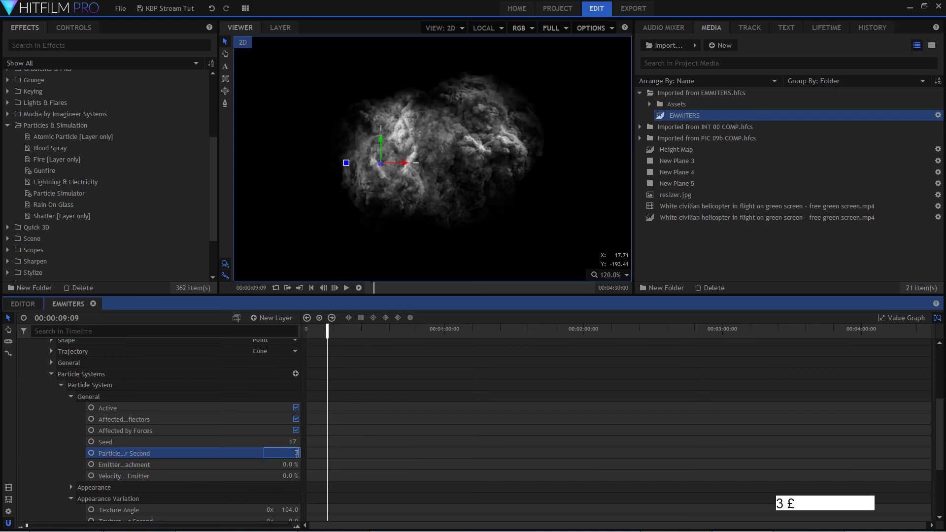
pyautogui.write('3')
pyautogui.press('KP_Enter')
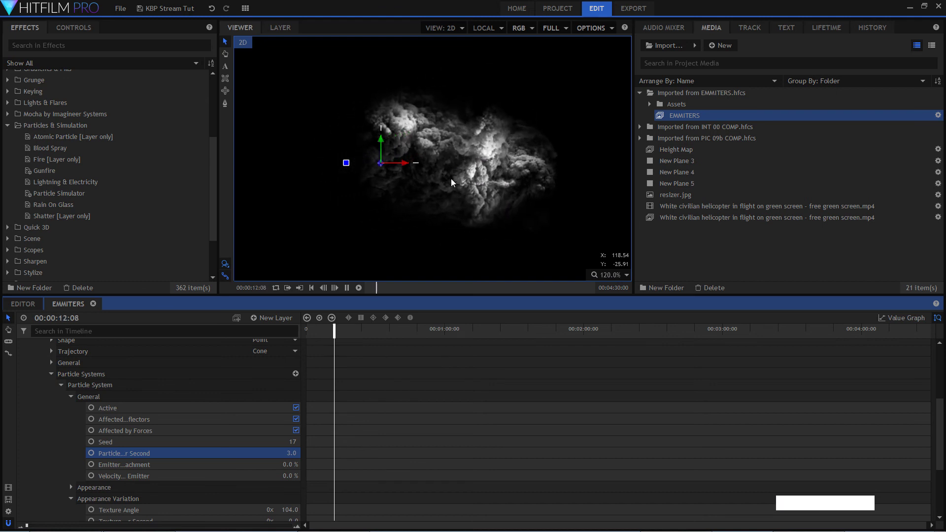
# - Set the Texture Angle variation to 0 and play the smoke to compare it without rotation variation
pyautogui.scroll(-3, 245, 439)
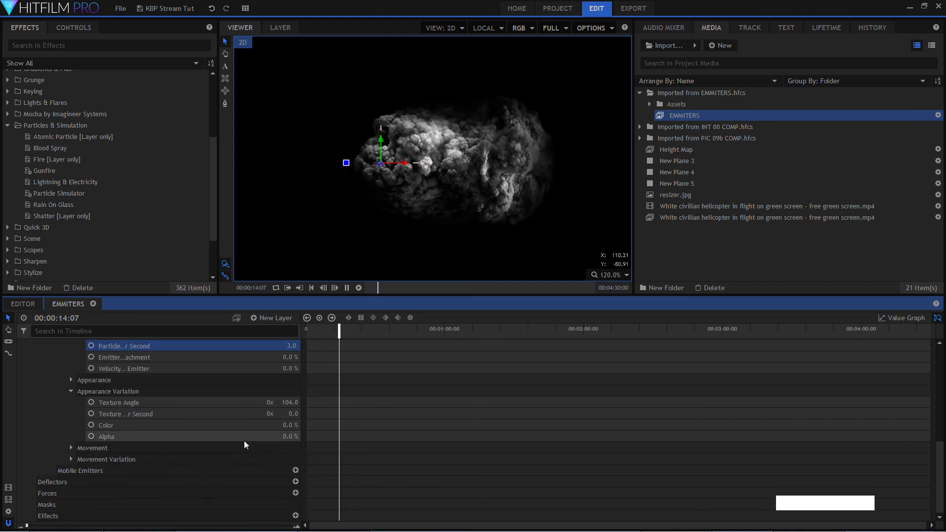
pyautogui.moveTo(294, 403); pyautogui.dragTo(290, 399)
pyautogui.press('space')
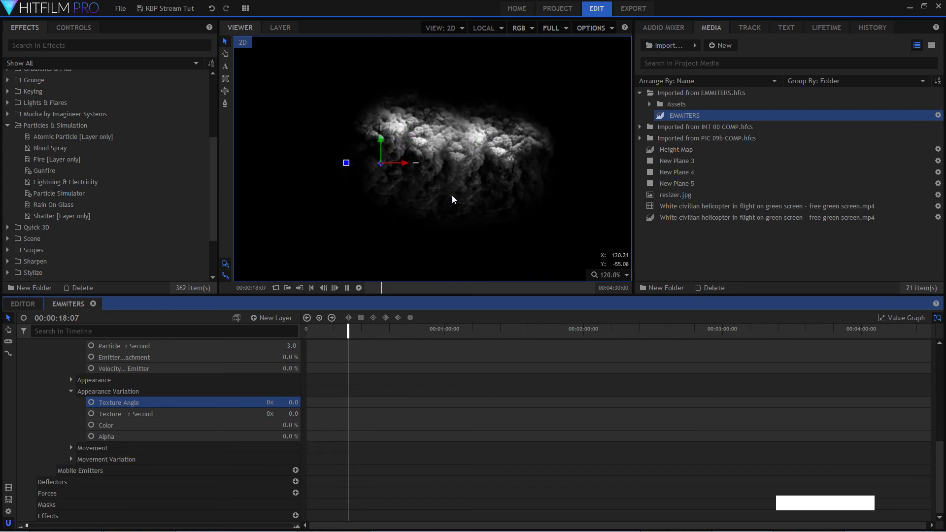
pyautogui.press('space')
# - Set the Texture Angle variation to 158 and play the emission to 00:00:22:09
pyautogui.moveTo(292, 402); pyautogui.dragTo(340, 402)
pyautogui.press('space')
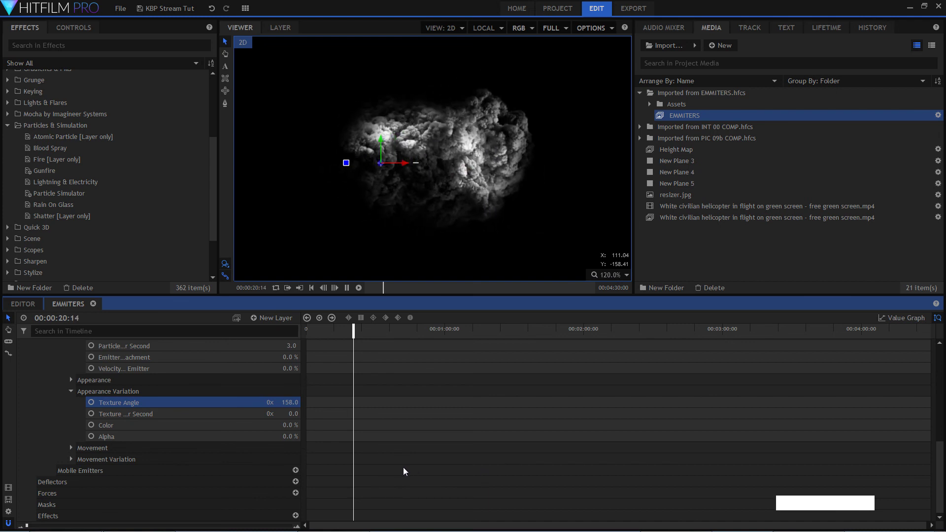
pyautogui.press('space')
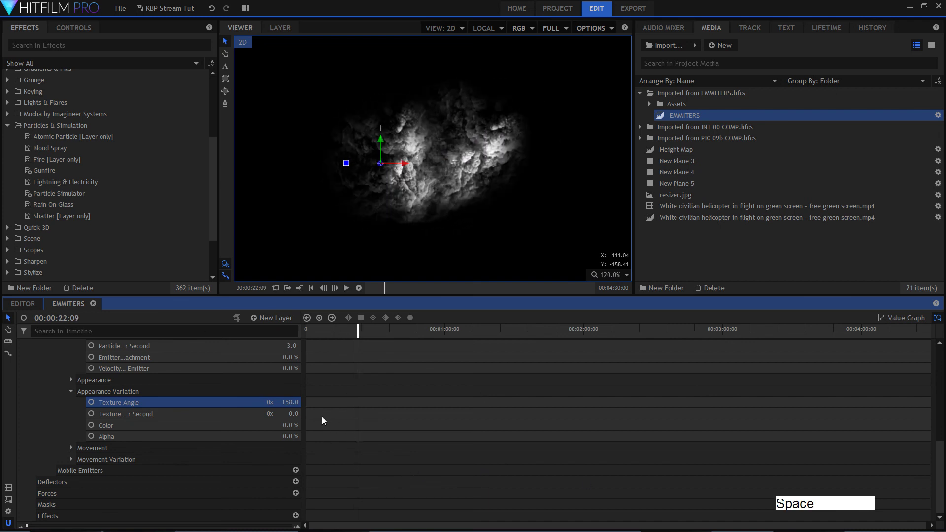
# - Set the Texture Angle variation to 13 and collapse the Appearance Variation group
pyautogui.moveTo(292, 405); pyautogui.dragTo(290, 404)
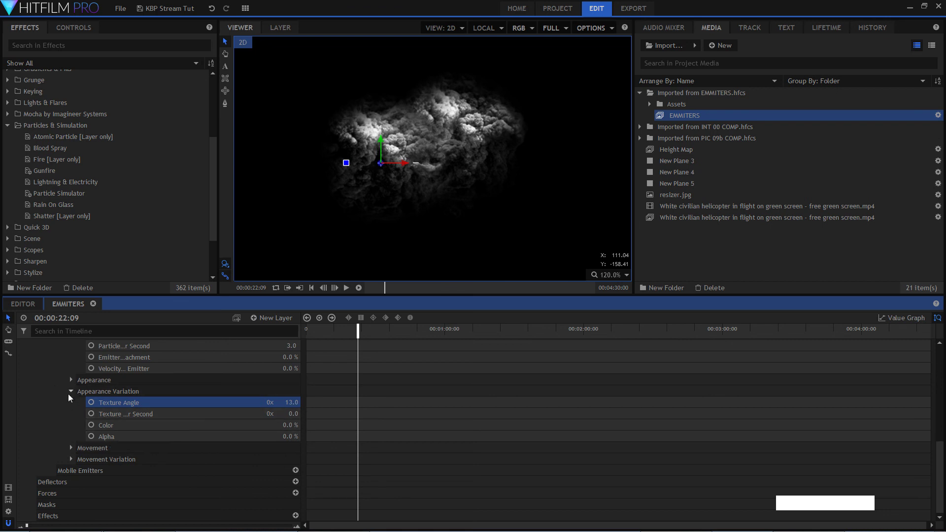
pyautogui.click(71, 391)
pyautogui.scroll(3, 79, 435)
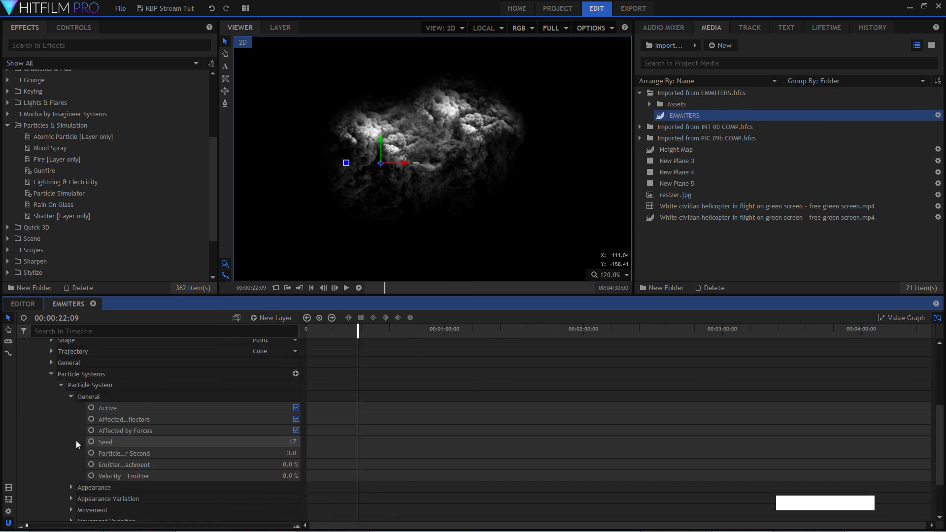
# - Collapse the particle system's General group, expand its Movement group and play the smoke from the beginning
pyautogui.click(69, 397)
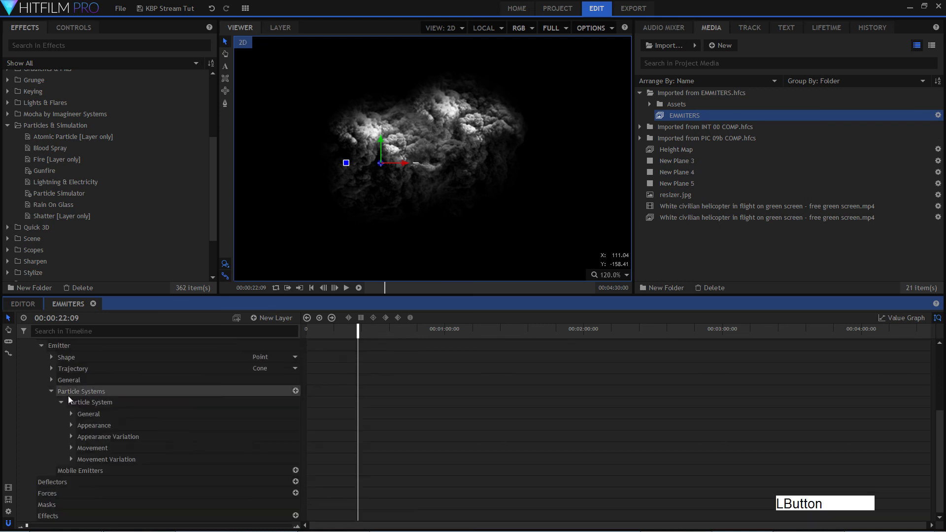
pyautogui.click(71, 448)
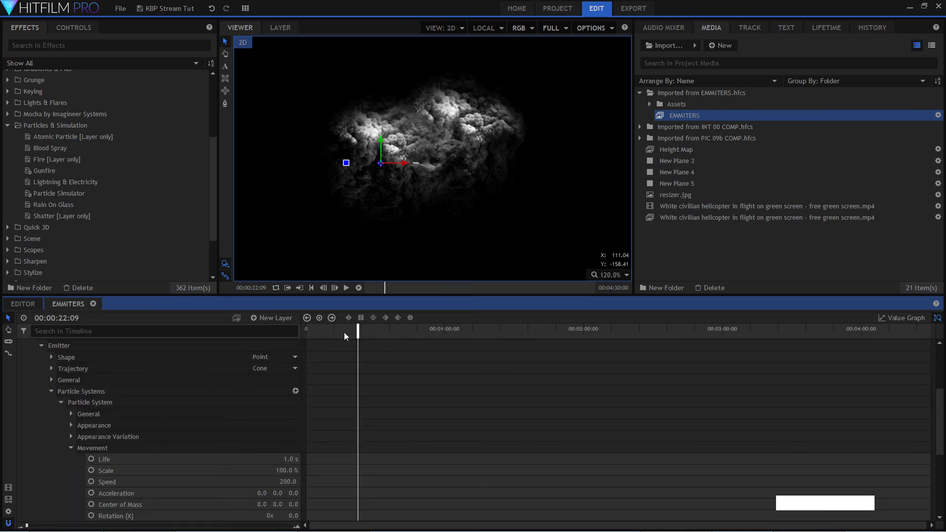
pyautogui.moveTo(277, 332); pyautogui.dragTo(186, 347)
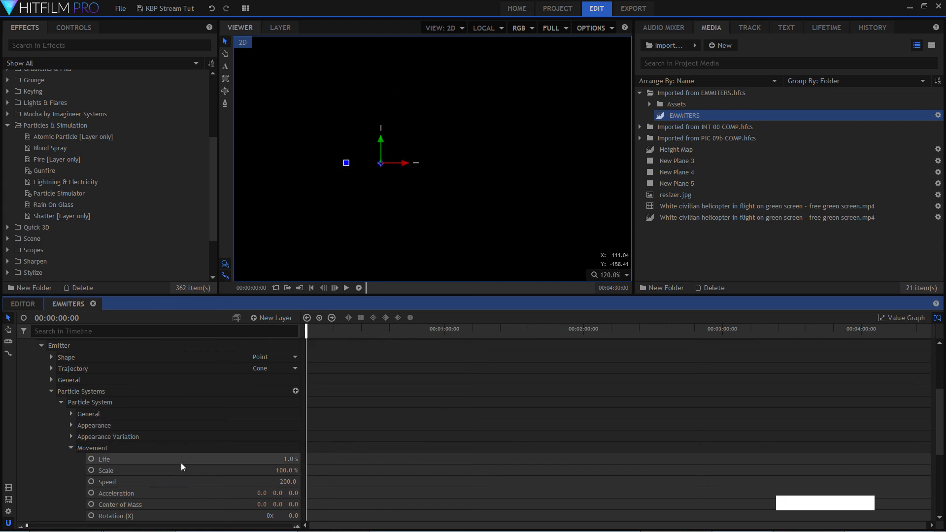
pyautogui.press('space')
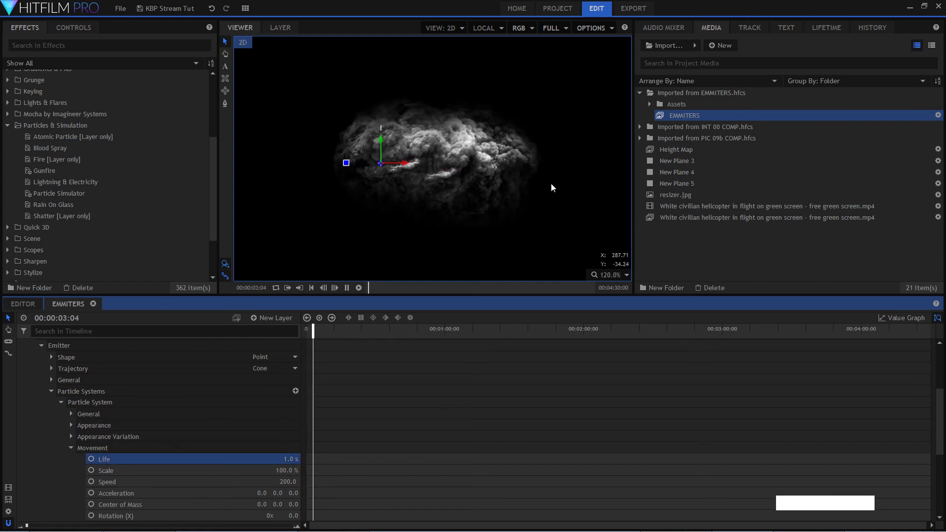
pyautogui.press('space')
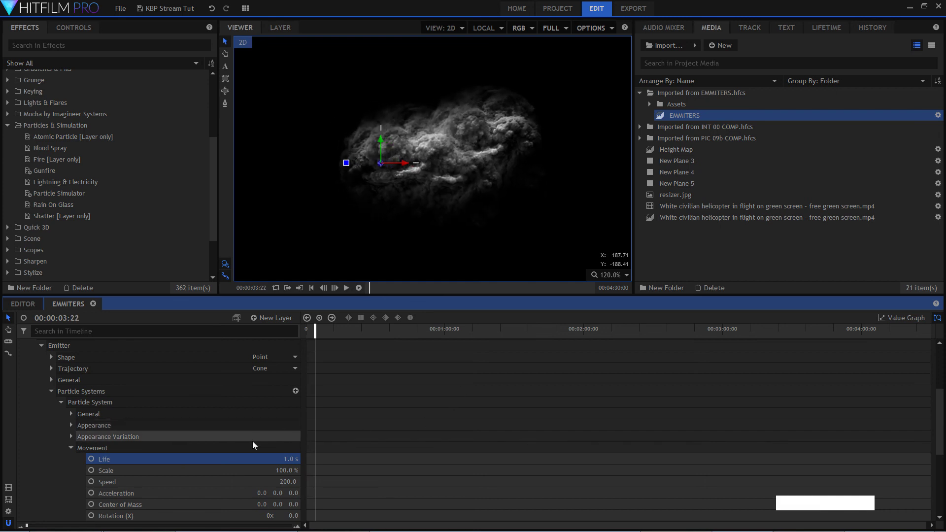
# - Set the particle Movement Life to 33 s and play the smoke with the whole frame in view
pyautogui.scroll(-2, 253, 443)
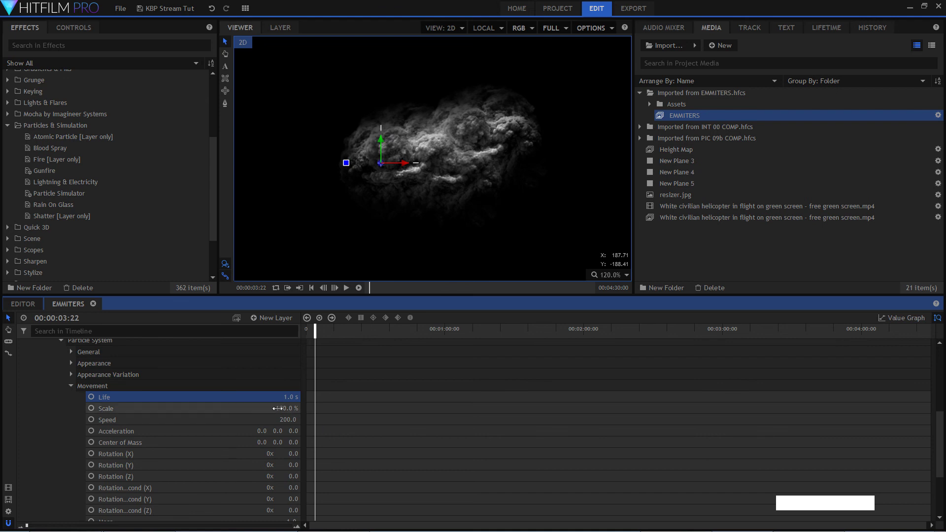
pyautogui.moveTo(281, 397); pyautogui.dragTo(283, 397)
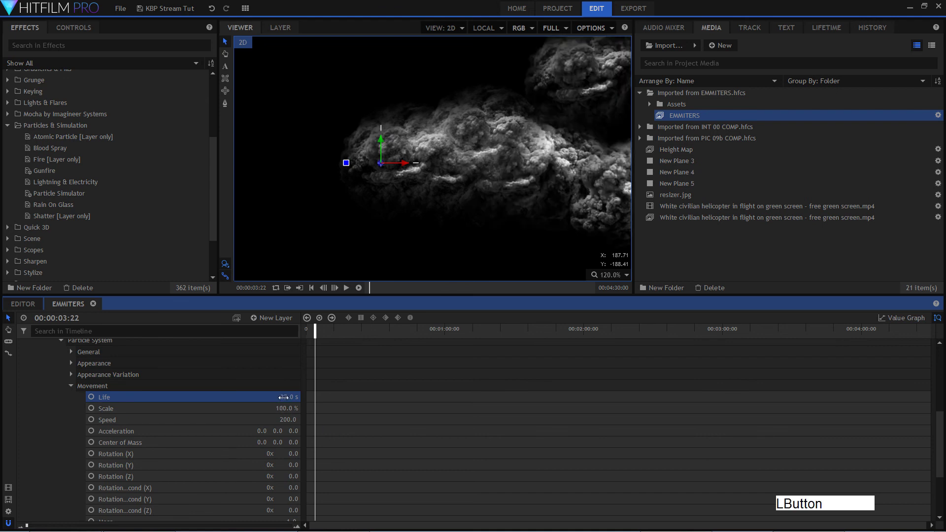
pyautogui.click(608, 276)
pyautogui.click(615, 394)
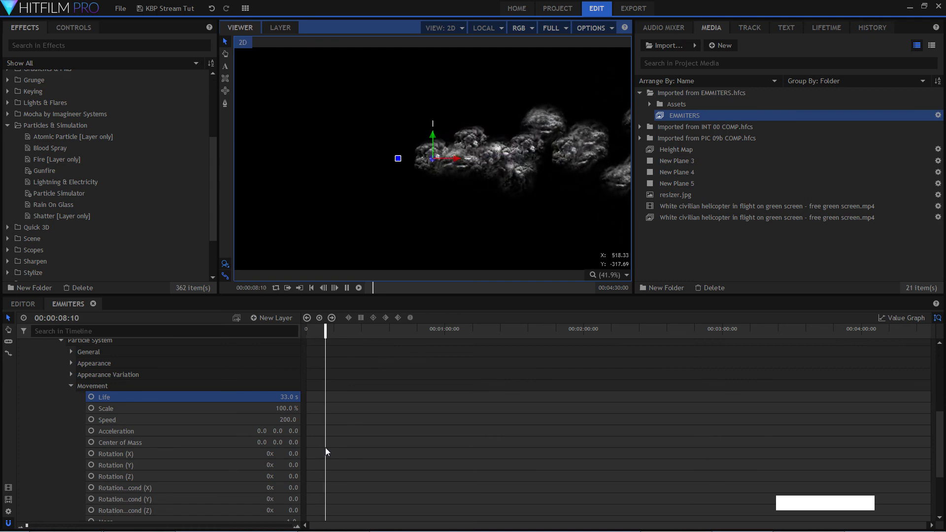
pyautogui.scroll(-1, 498, 220)
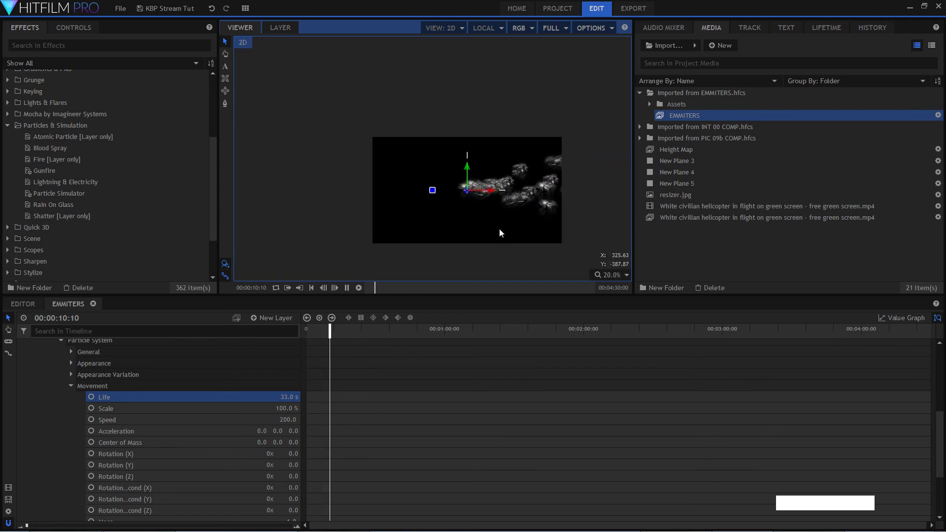
pyautogui.scroll(1, 499, 229)
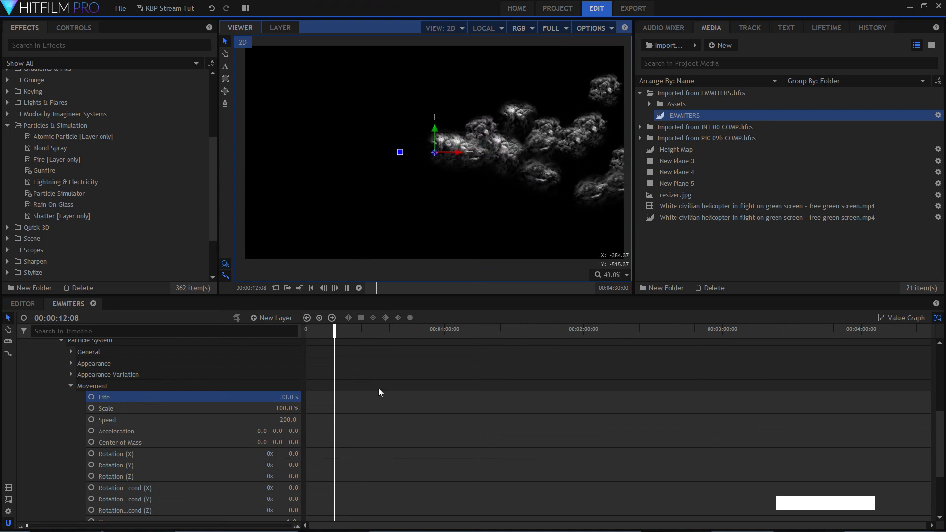
pyautogui.press('space')
# - Set the particle Movement Scale to 144% and Speed to 68, playing the smoke briefly
pyautogui.moveTo(285, 409); pyautogui.dragTo(282, 419)
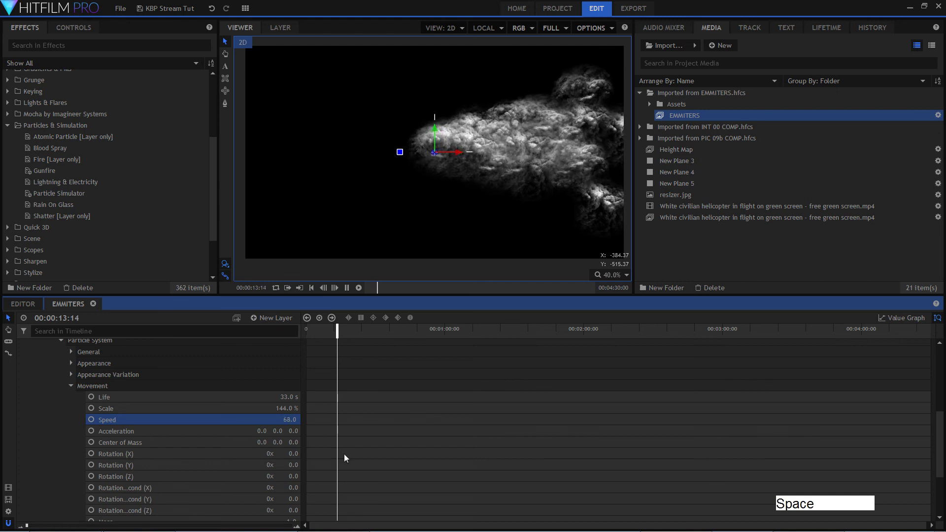
pyautogui.press('space')
# - Set the particle Movement Speed to 135 after a short playback test at 350
pyautogui.moveTo(290, 420); pyautogui.dragTo(294, 441)
pyautogui.press('space')
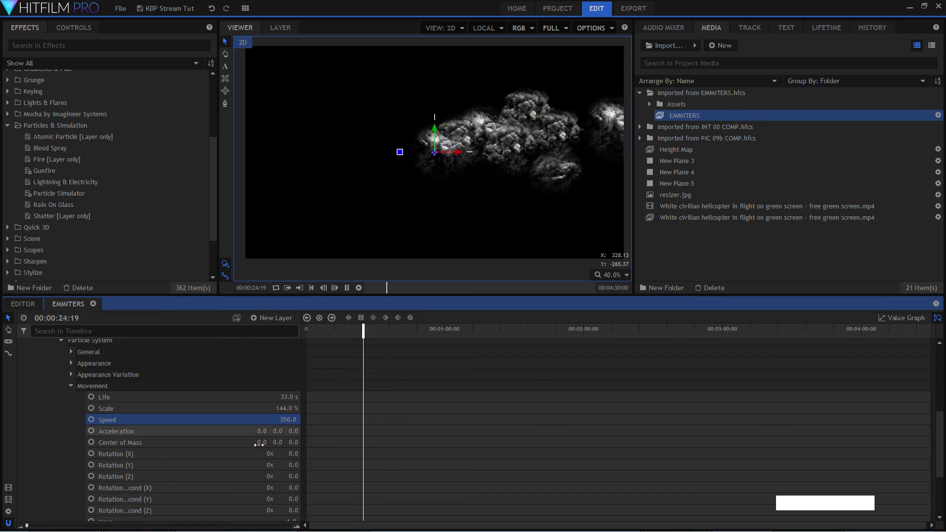
pyautogui.press('space')
pyautogui.moveTo(291, 418); pyautogui.dragTo(293, 417)
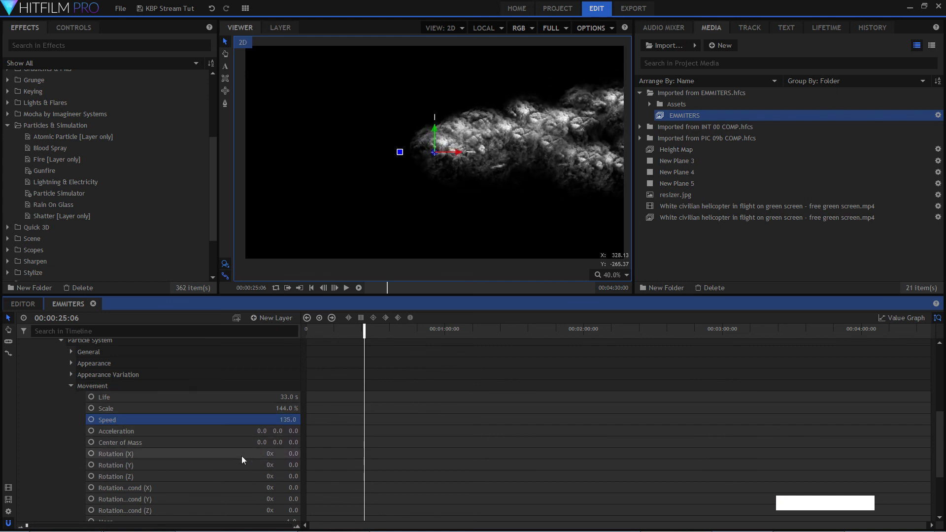
# - Expand Movement Variation, set its Life to 11 s and play the smoke briefly
pyautogui.scroll(-2, 214, 476)
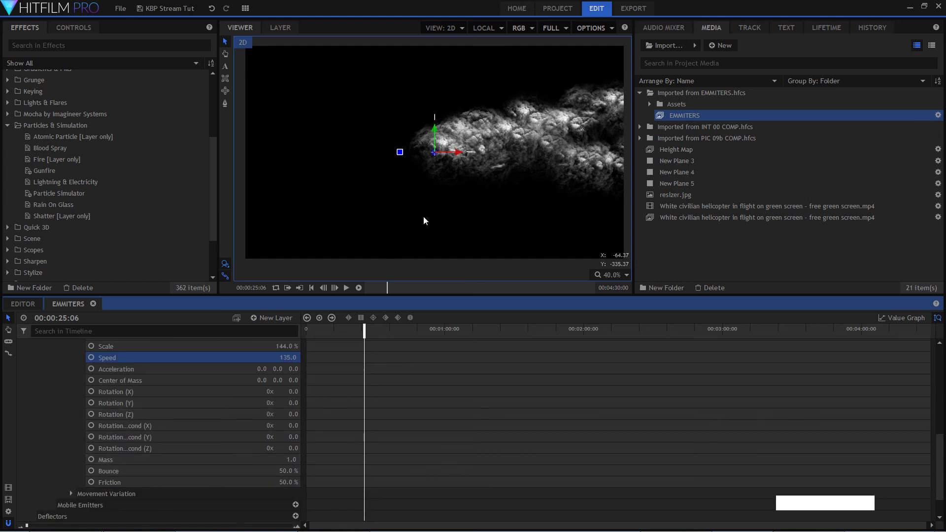
pyautogui.scroll(-1, 193, 500)
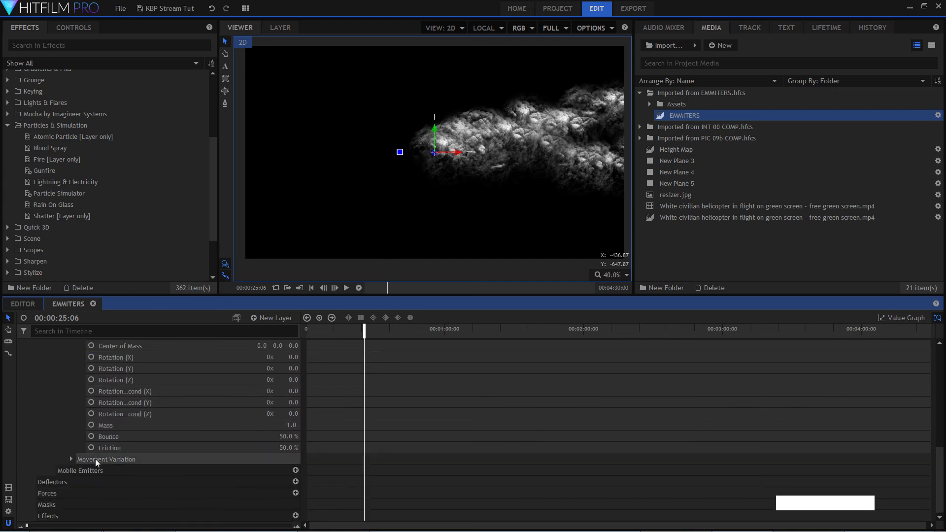
pyautogui.click(70, 459)
pyautogui.press('space')
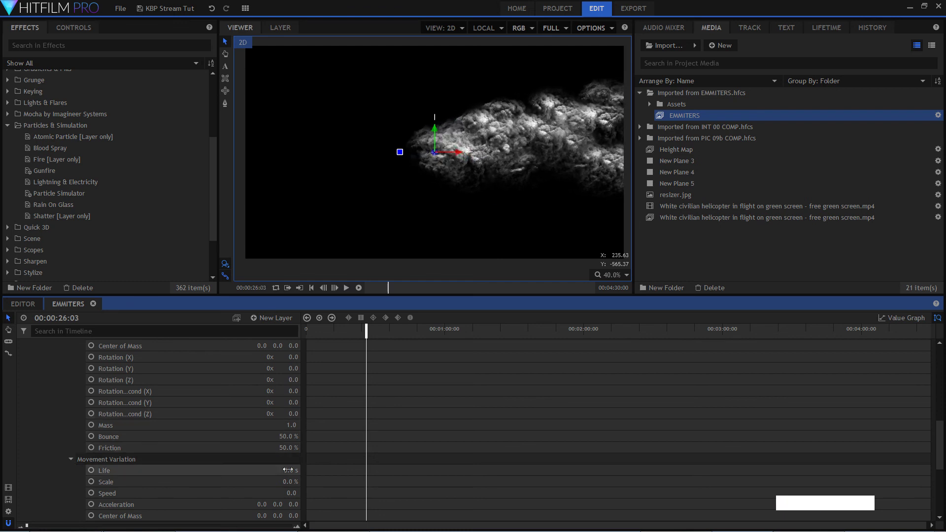
pyautogui.press('space')
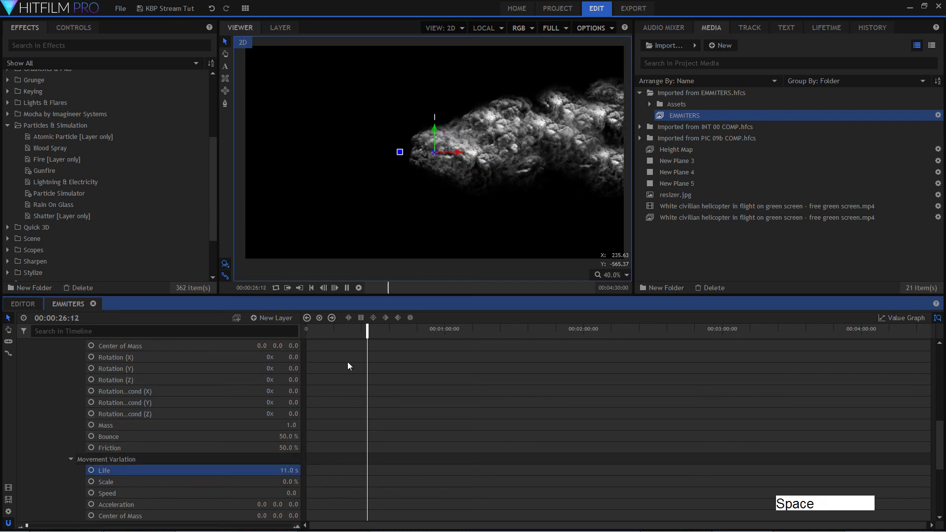
pyautogui.press('space')
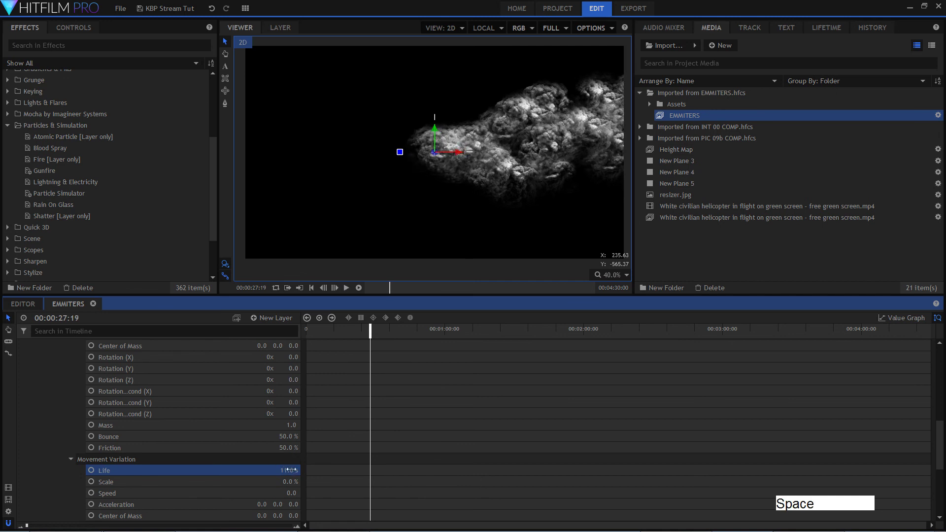
# - Set the Movement Life to 12 s and its variation to 6 s, and replay the smoke from the beginning
pyautogui.scroll(2, 283, 429)
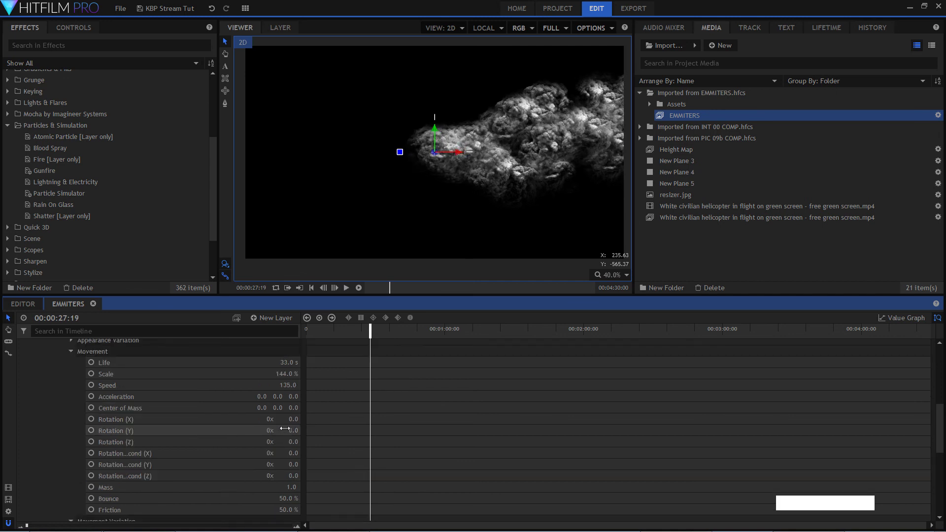
pyautogui.moveTo(280, 364); pyautogui.dragTo(287, 363)
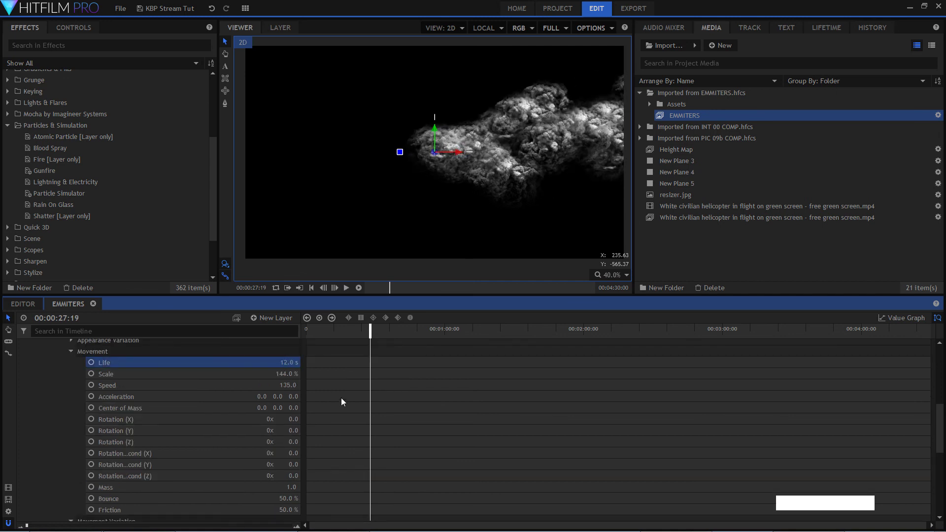
pyautogui.scroll(-6, 288, 451)
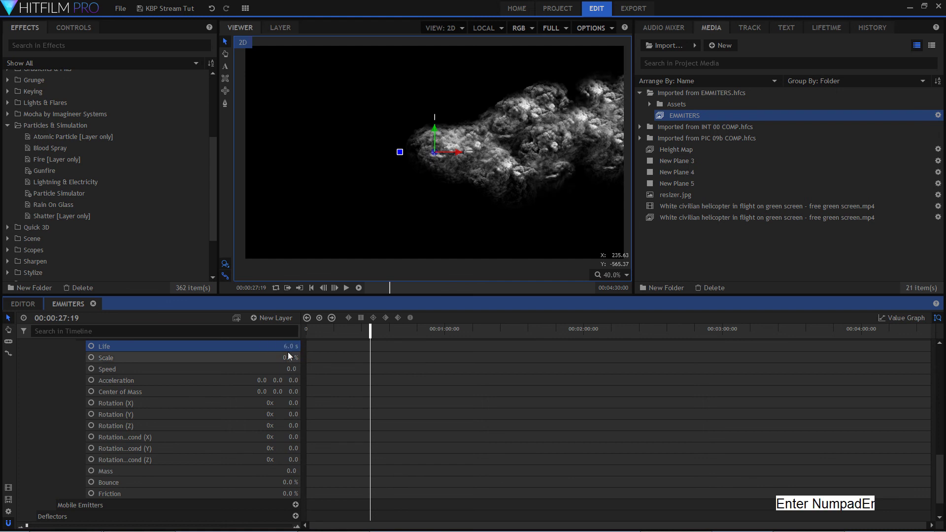
pyautogui.moveTo(317, 342); pyautogui.dragTo(225, 335)
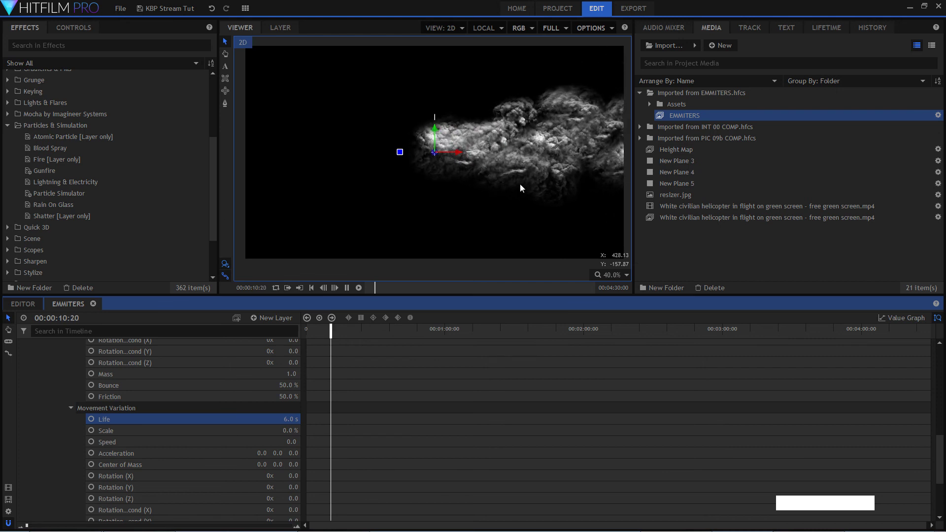
# - Stop the playback, set the Scale in Movement Variation to 47% and play the smoke to 00:00:20:21
pyautogui.scroll(2, 241, 447)
pyautogui.scroll(-4, 241, 448)
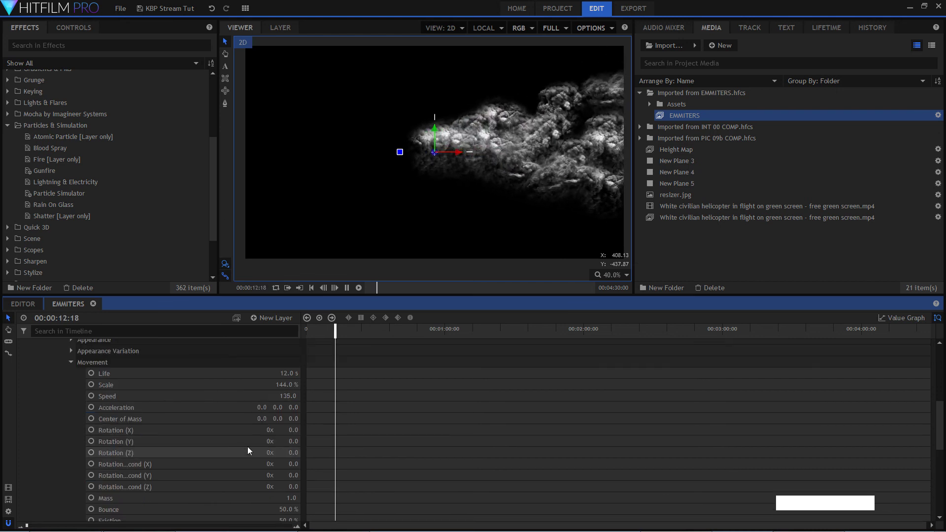
pyautogui.scroll(2, 248, 446)
pyautogui.scroll(-3, 239, 456)
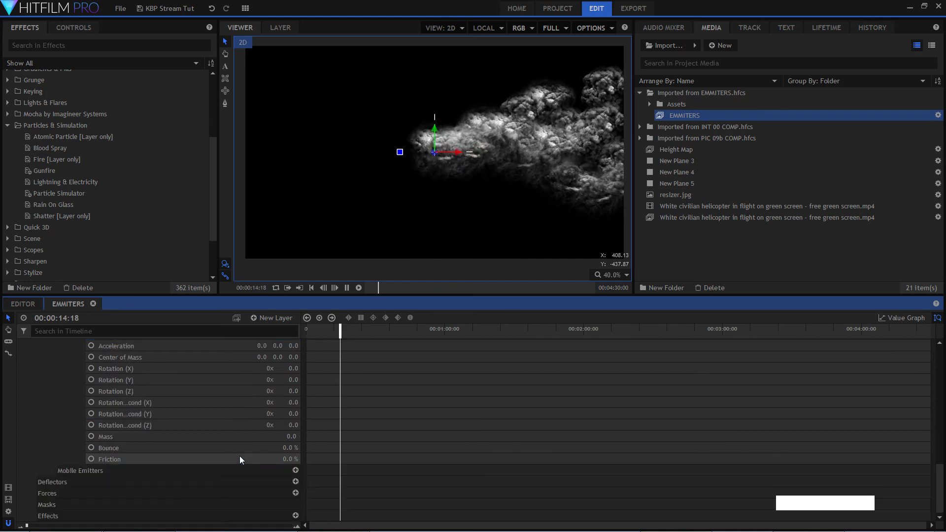
pyautogui.scroll(2, 240, 456)
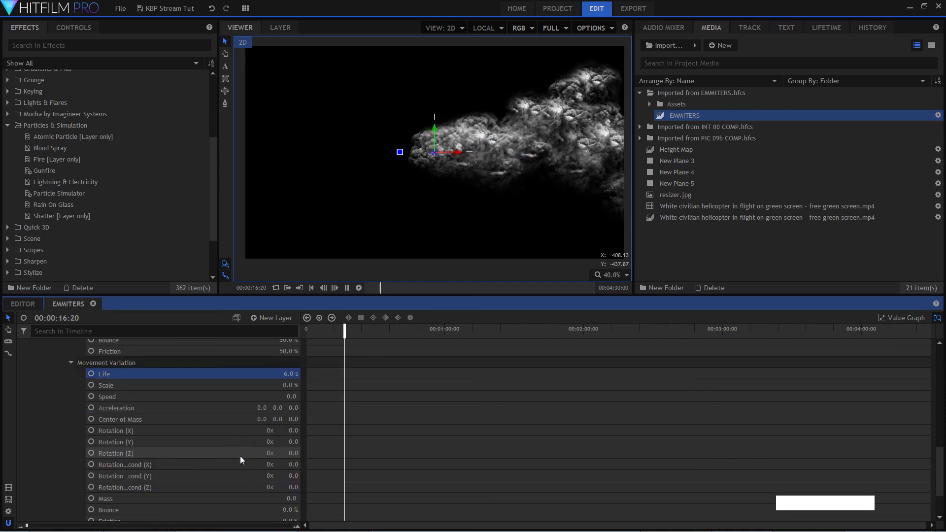
pyautogui.press('space')
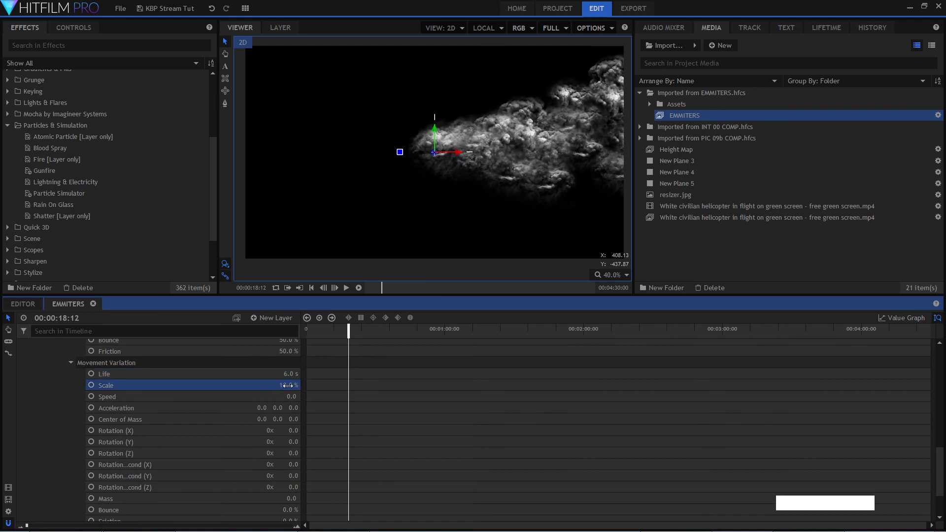
pyautogui.moveTo(288, 385); pyautogui.dragTo(287, 385)
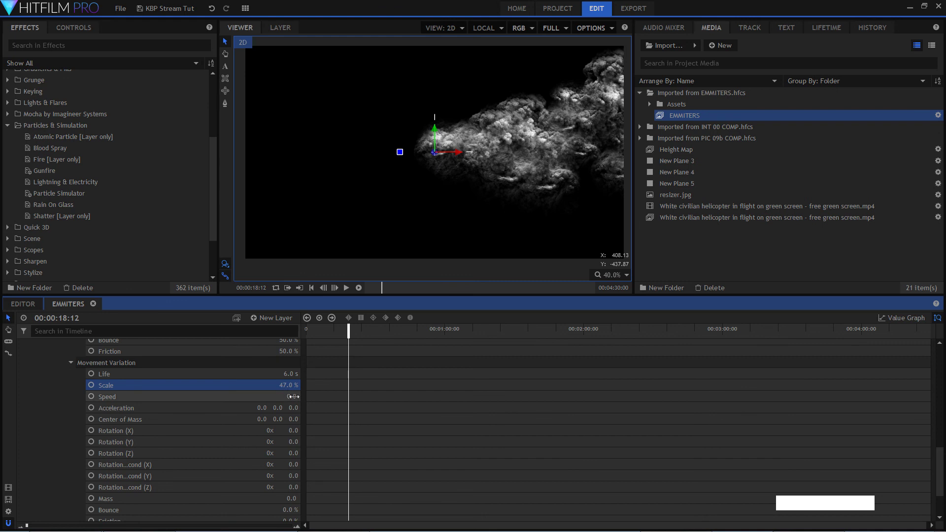
pyautogui.press('space')
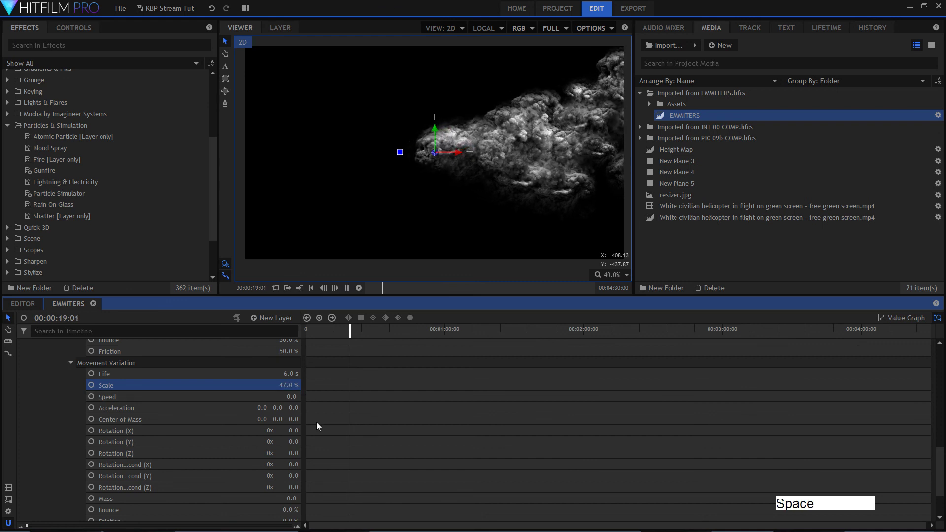
pyautogui.press('space')
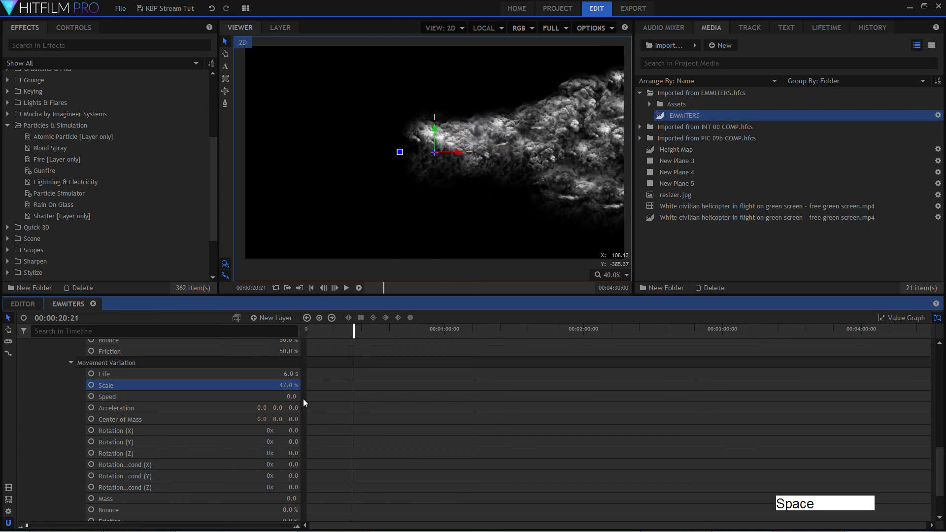
# - Set the Speed in Movement Variation to 46 and play the emission to 00:00:46:15
pyautogui.moveTo(296, 397); pyautogui.dragTo(296, 396)
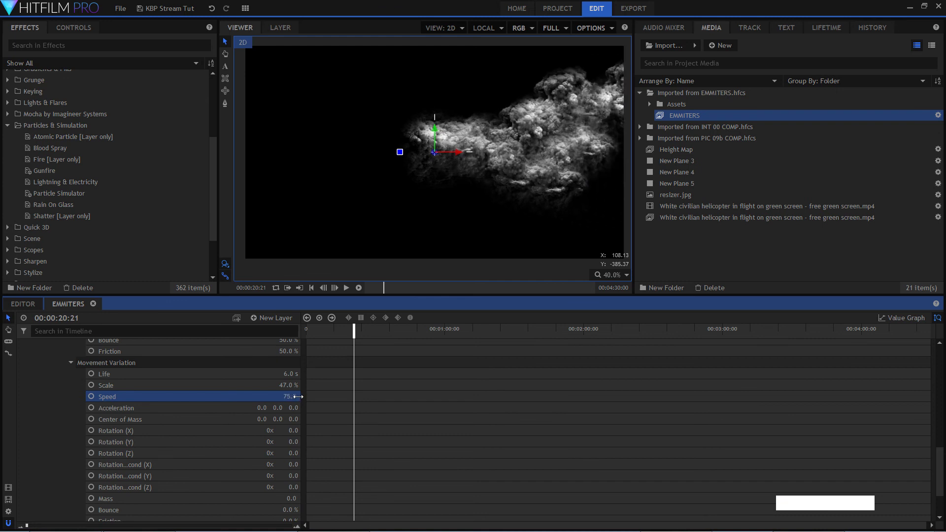
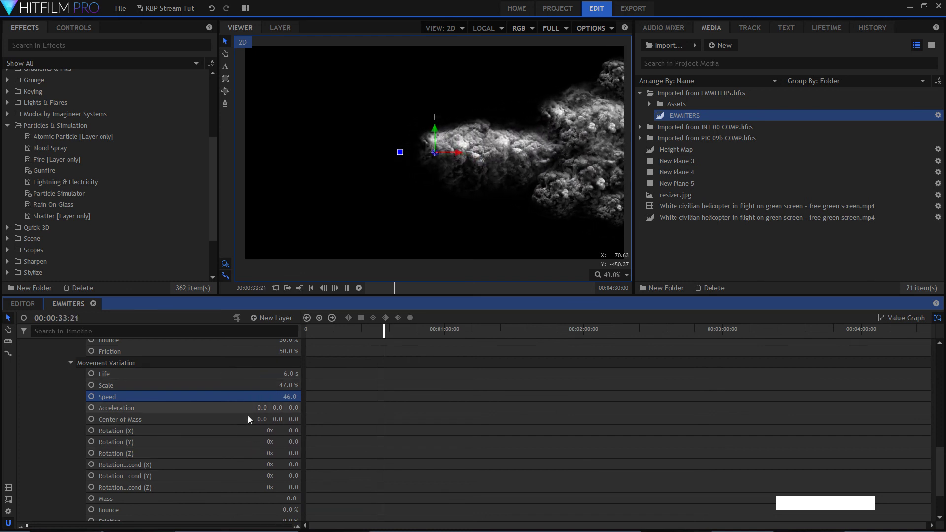
pyautogui.scroll(7, 207, 385)
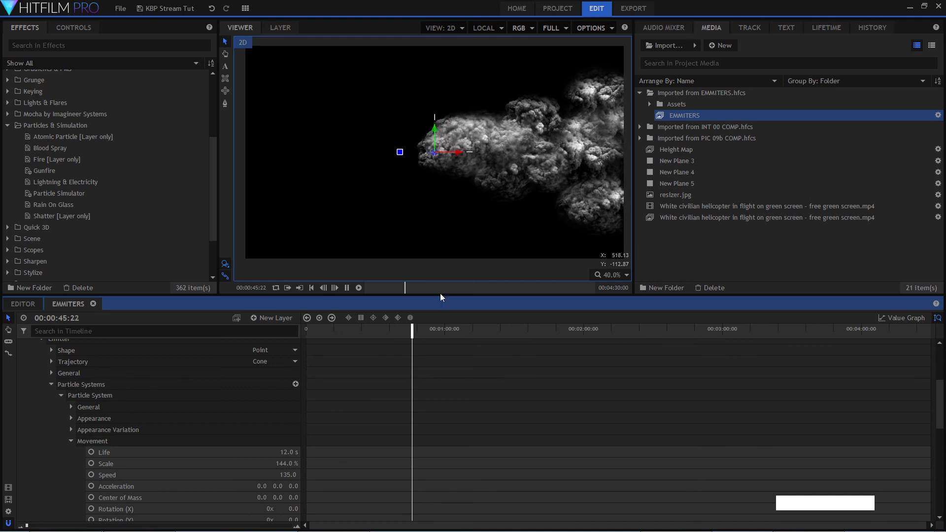
pyautogui.press('space')
pyautogui.scroll(-2, 240, 424)
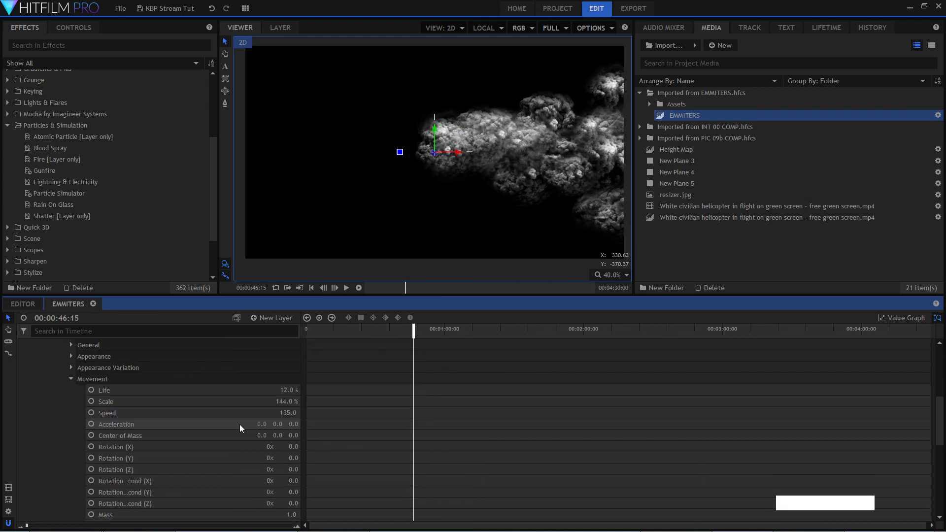
pyautogui.scroll(-3, 232, 462)
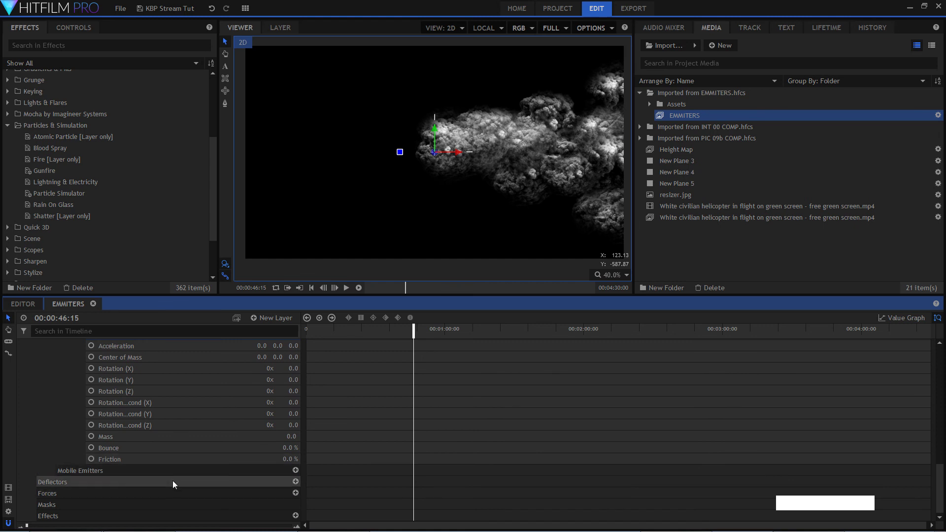
pyautogui.scroll(6, 173, 480)
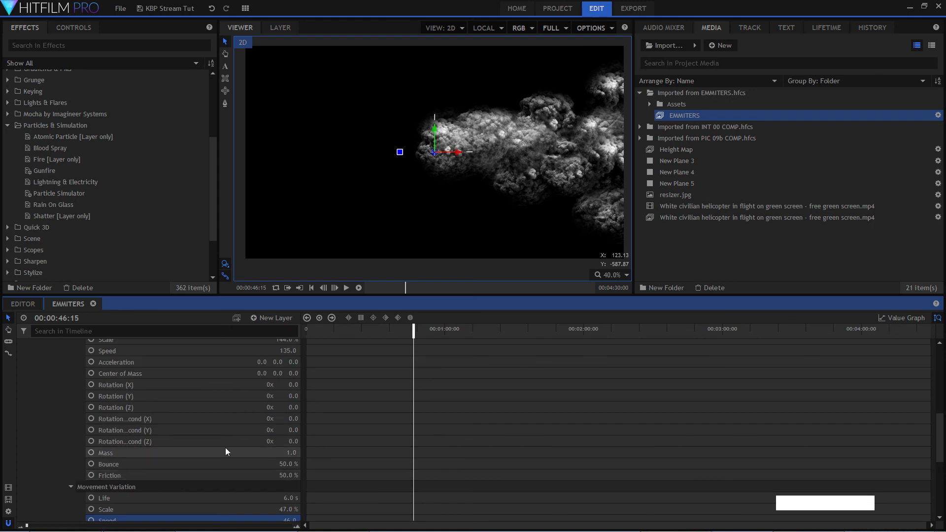
# - Collapse the Movement and Movement Variation groups and look over the particle system's General settings
pyautogui.click(284, 451)
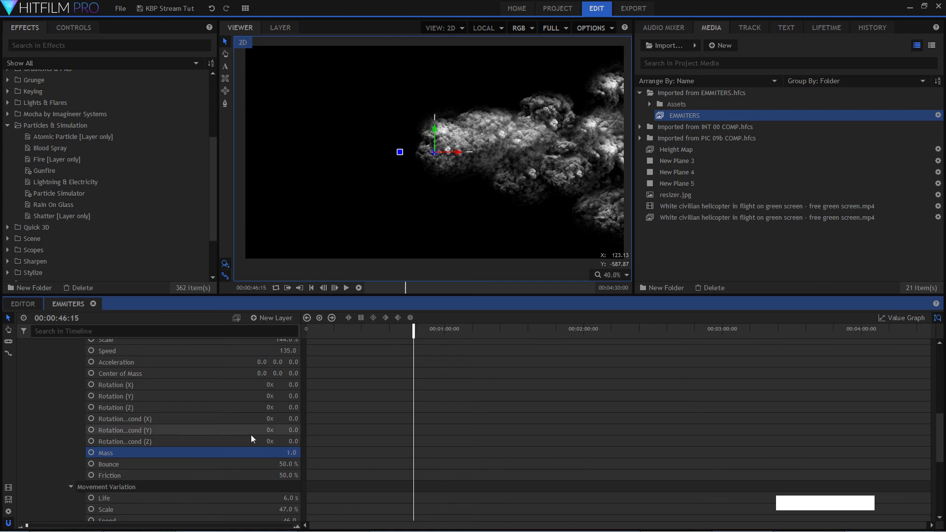
pyautogui.scroll(3, 236, 443)
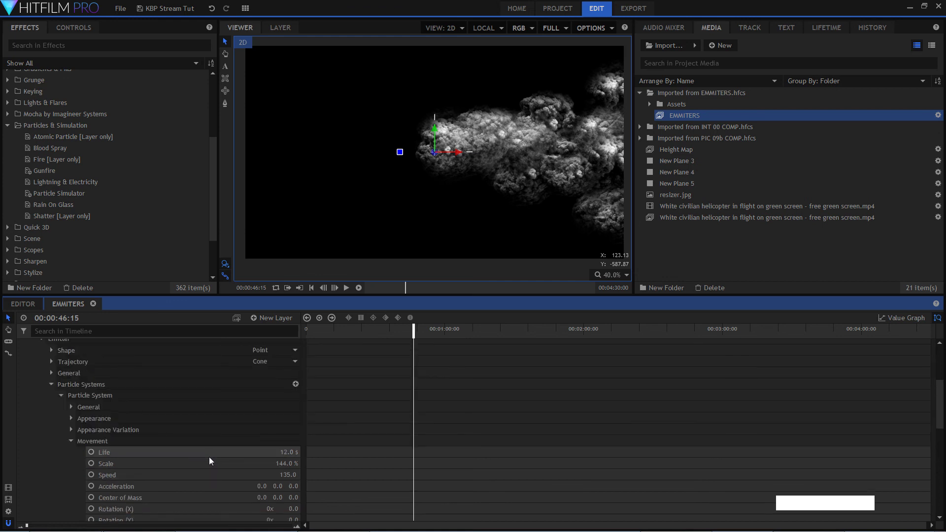
pyautogui.click(69, 440)
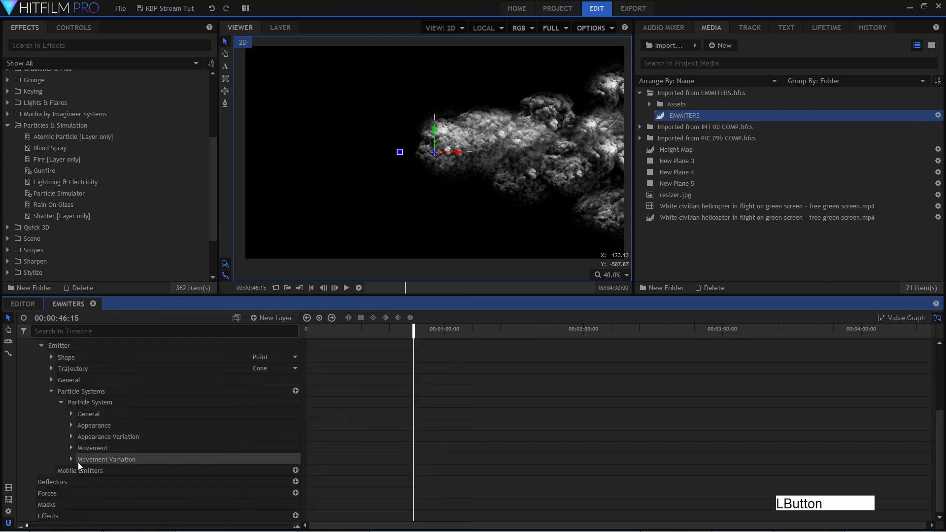
pyautogui.click(72, 414)
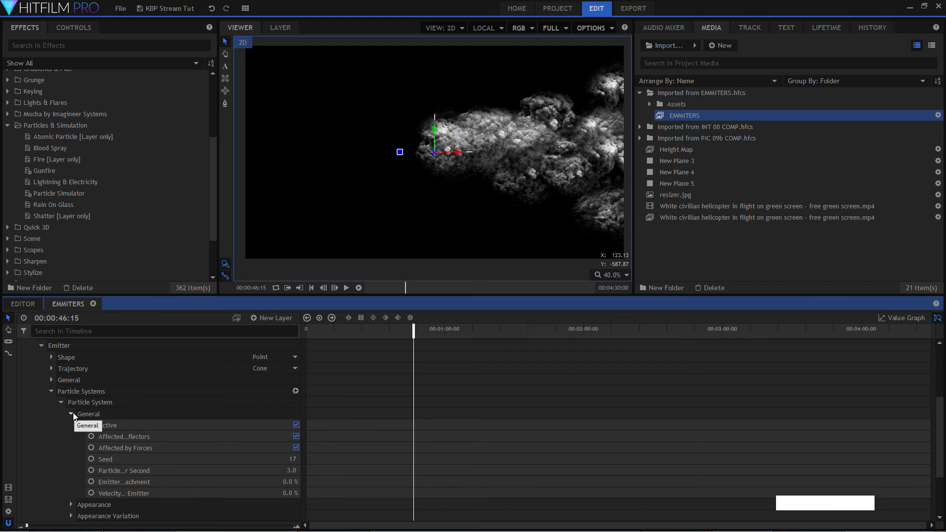
pyautogui.click(72, 415)
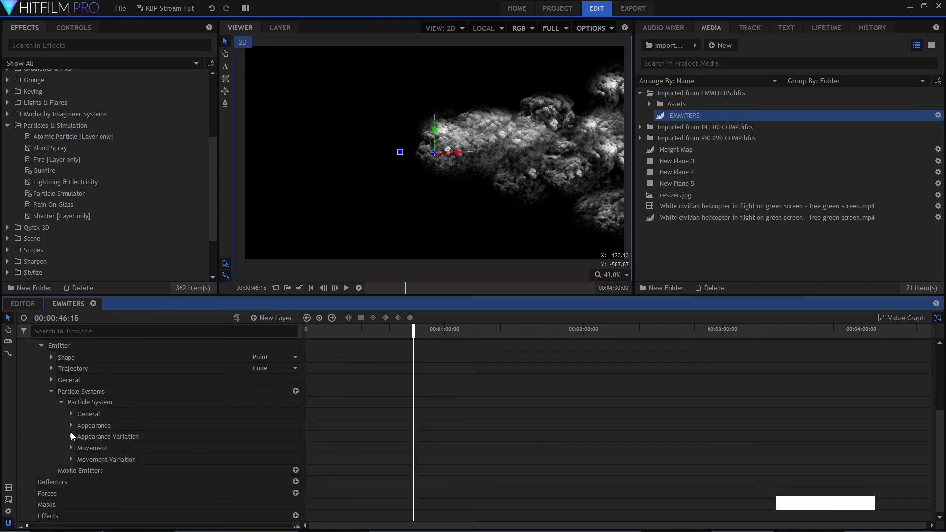
# - Set the Friction in the particle system's Movement group to 100% and play the smoke to 00:00:47:08
pyautogui.click(71, 446)
pyautogui.scroll(-2, 81, 449)
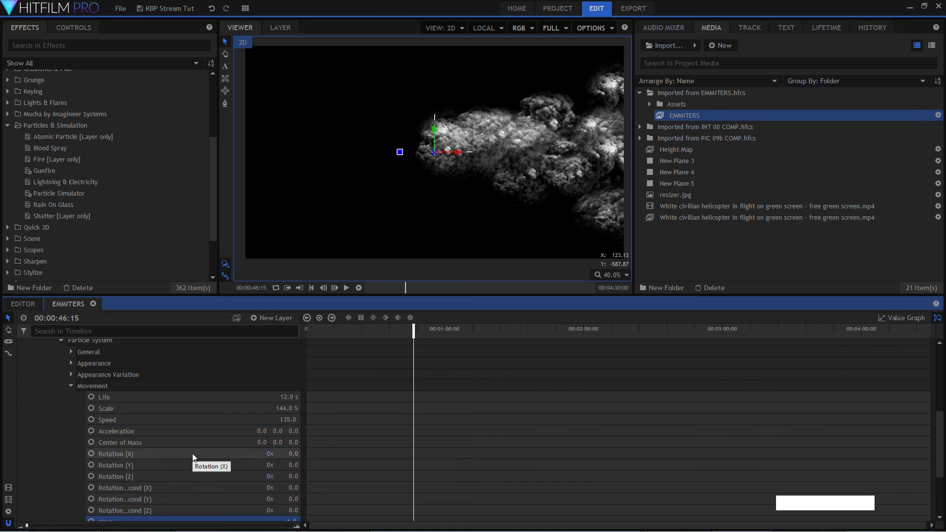
pyautogui.scroll(-3, 206, 453)
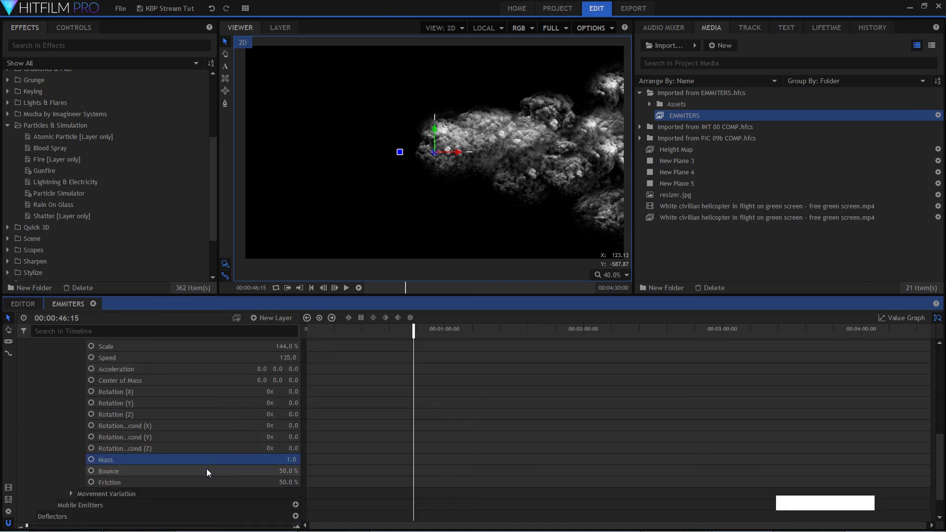
pyautogui.click(261, 484)
pyautogui.moveTo(282, 482); pyautogui.dragTo(286, 481)
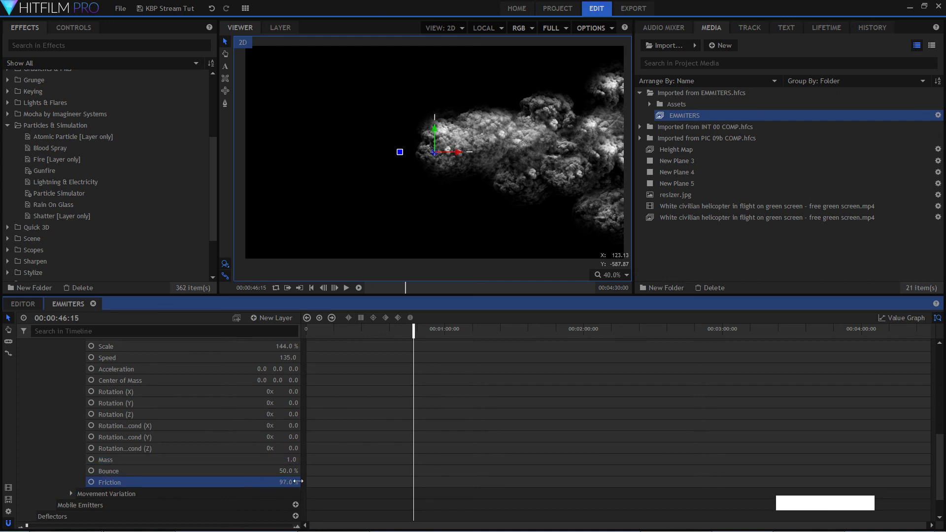
pyautogui.press('space')
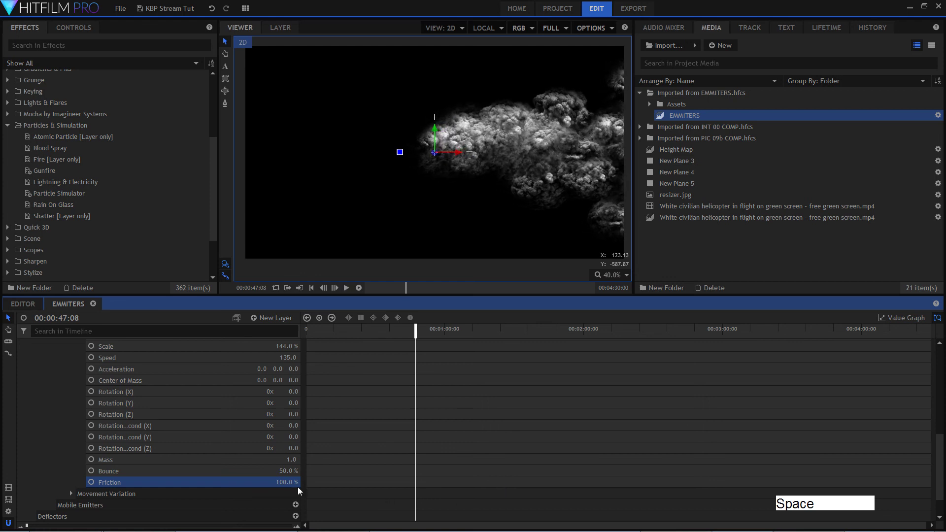
# - Set the Mass in the Movement group to 86 and play the smoke to 00:00:48:21
pyautogui.moveTo(290, 459); pyautogui.dragTo(335, 466)
pyautogui.press('space')
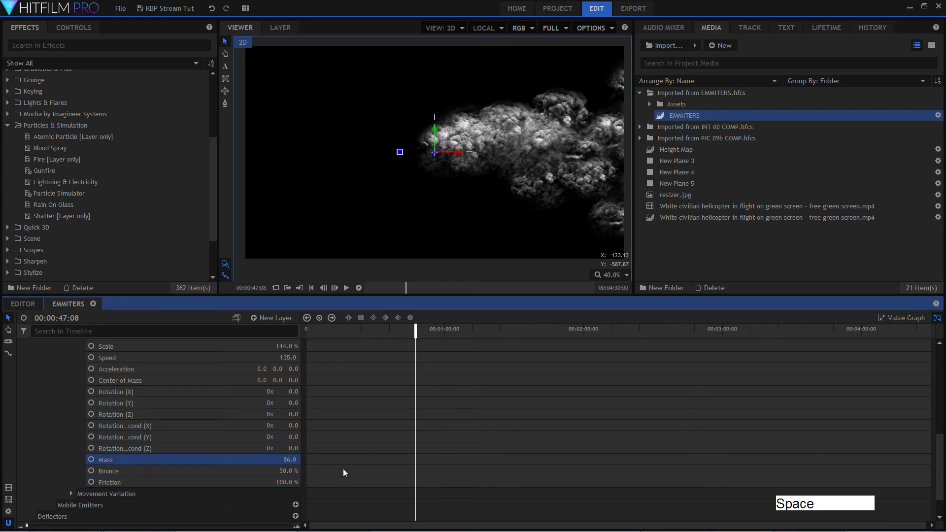
pyautogui.press('space')
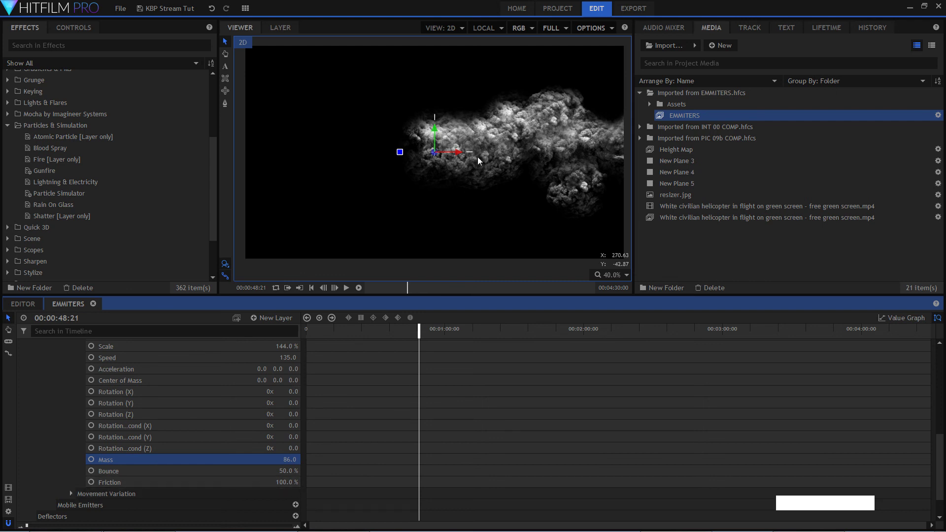
# - Collapse the Movement, particle system and emitter groups and all properties of the New Particle Simulator Effect layer
pyautogui.scroll(4, 165, 444)
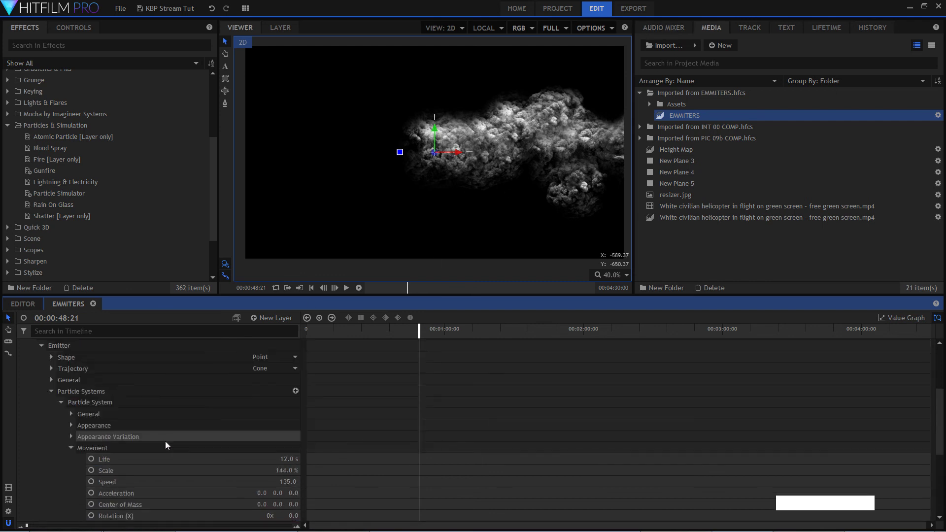
pyautogui.click(70, 448)
pyautogui.click(60, 401)
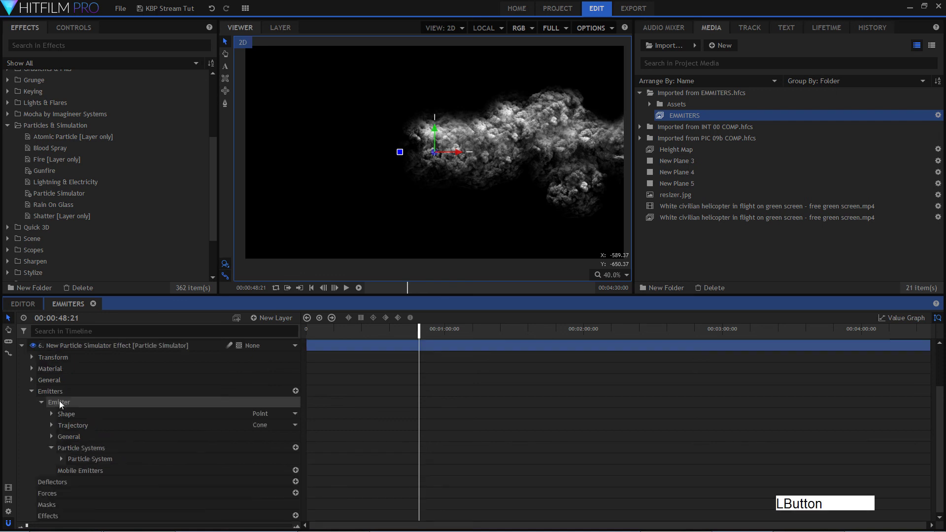
pyautogui.click(51, 447)
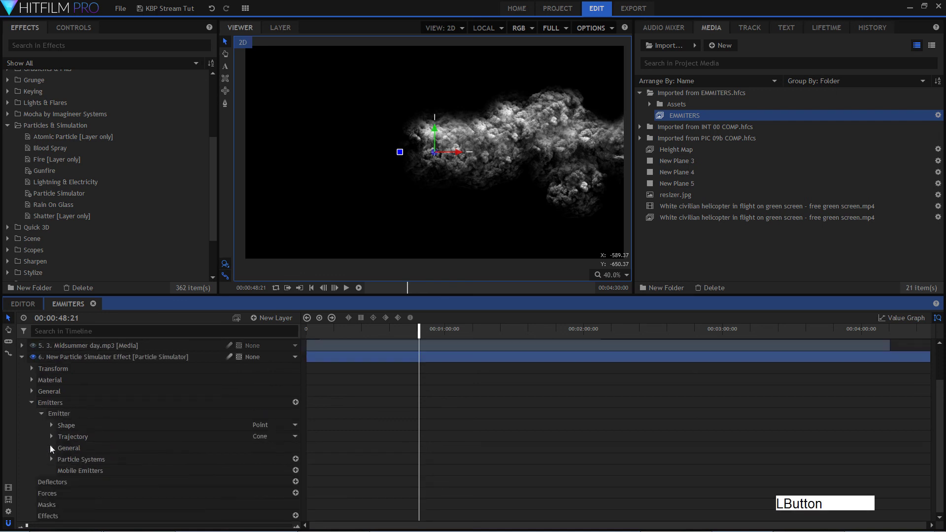
pyautogui.click(41, 413)
pyautogui.click(23, 402)
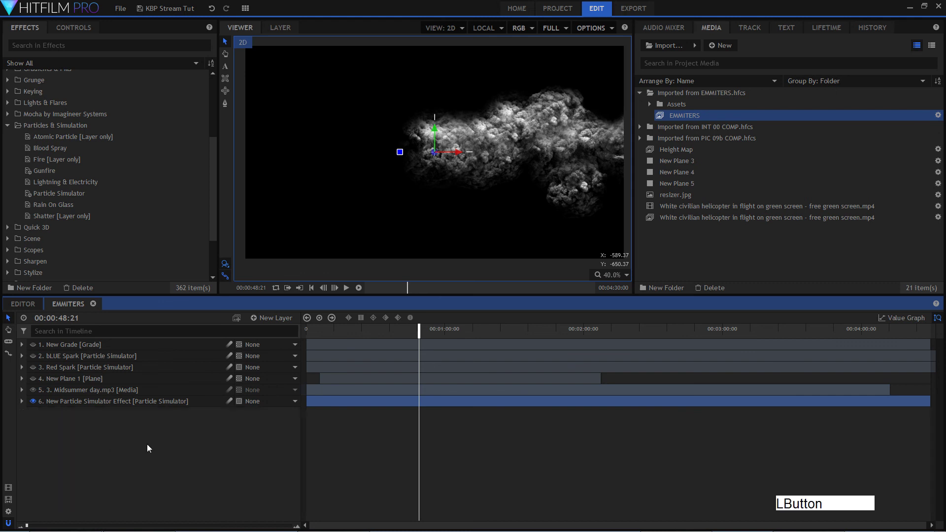
# - Deselect the smoke simulator layer and play the emission without its handles to 00:00:50:12
pyautogui.click(363, 258)
pyautogui.press('space')
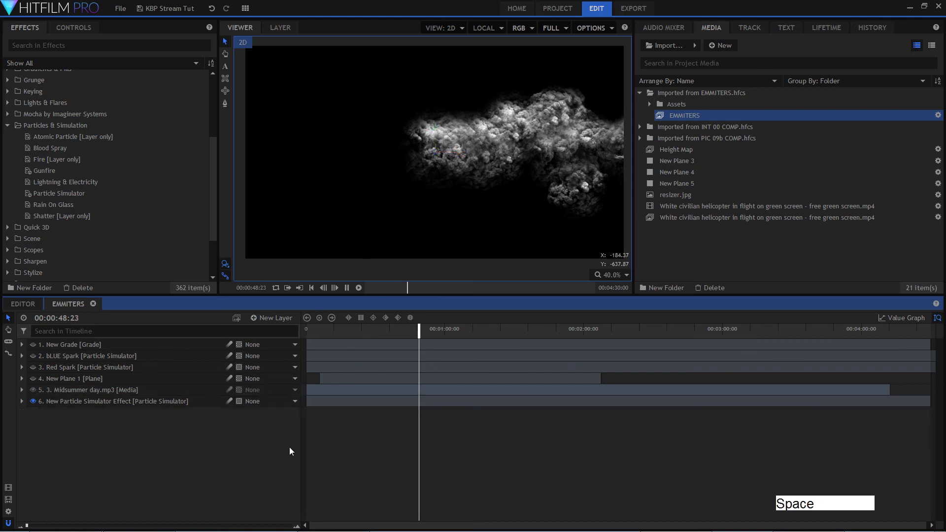
pyautogui.press('space')
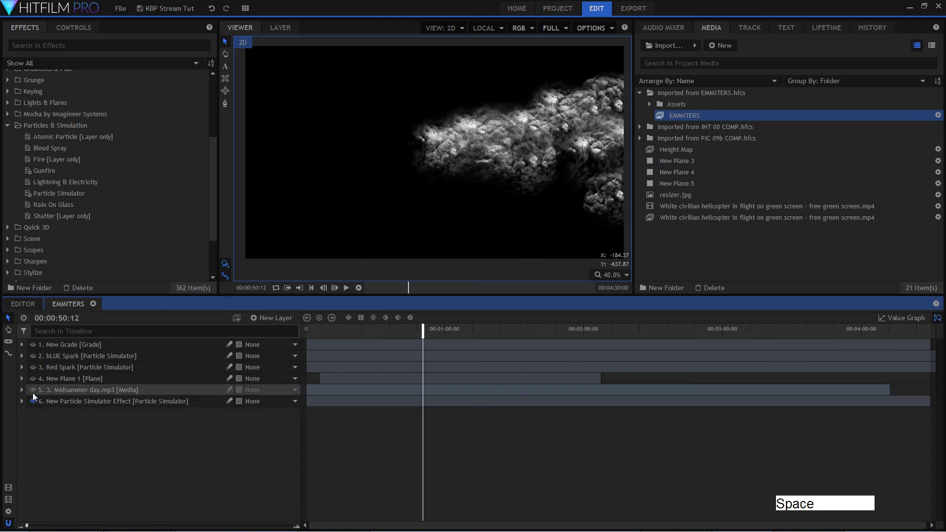
# - Hide the New Particle Simulator Effect layer and show Red Spark instead, with New Plane 1 hidden
pyautogui.click(33, 378)
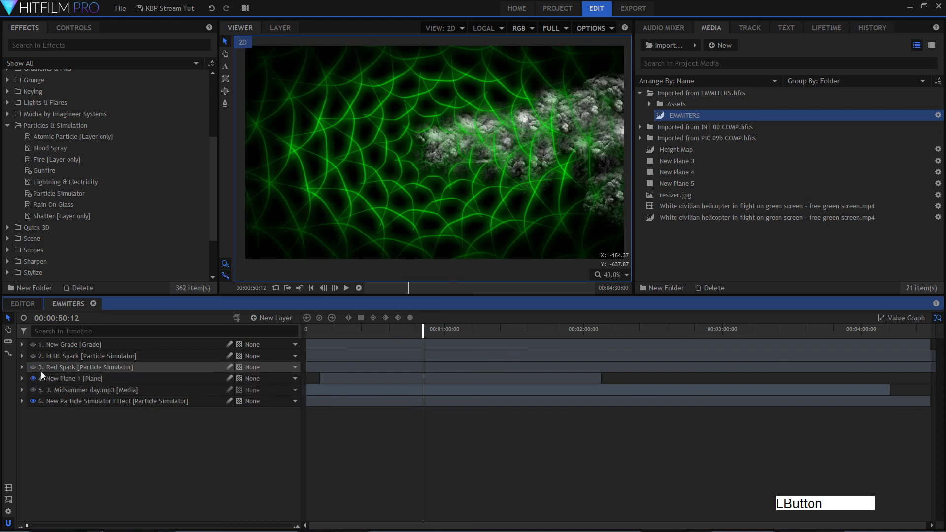
pyautogui.click(33, 401)
pyautogui.click(32, 367)
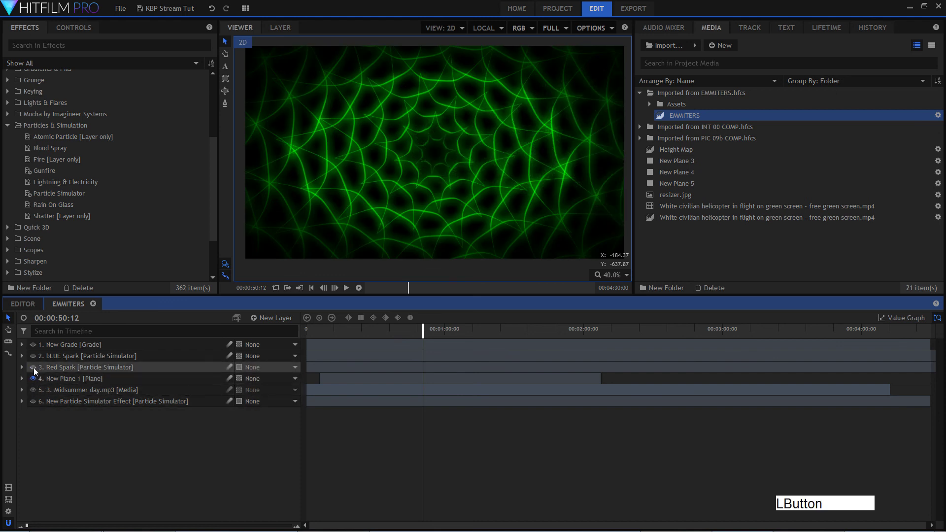
pyautogui.click(33, 377)
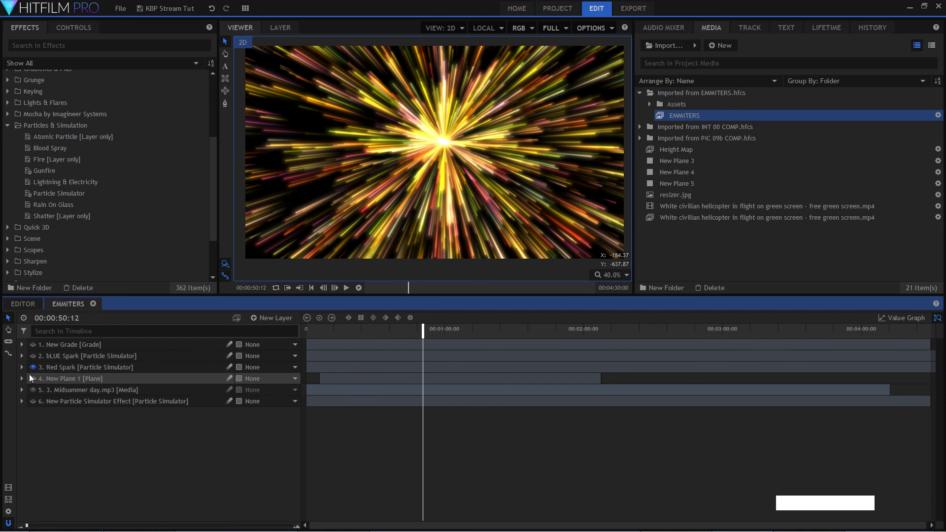
pyautogui.click(33, 378)
pyautogui.click(32, 378)
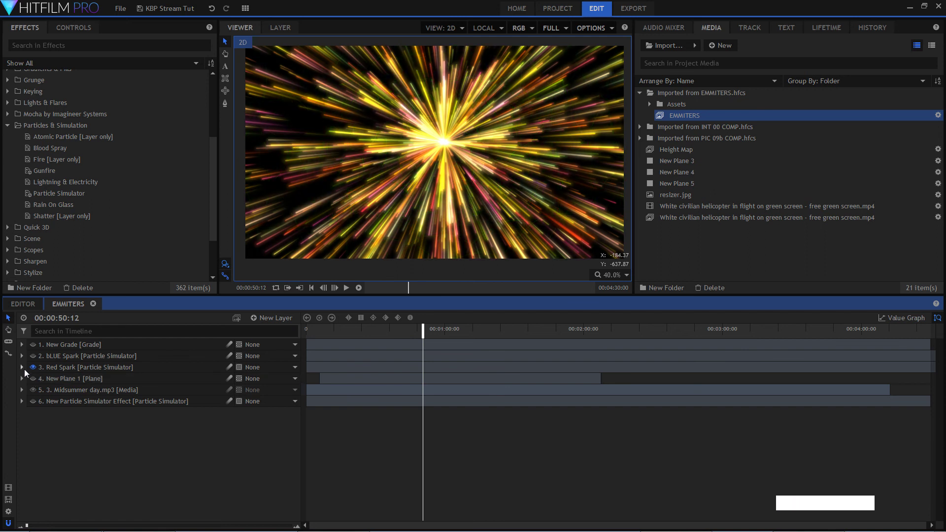
# - Expand Red Spark's Transform properties and scrub through the timeline to examine the Position keyframes, finishing at 00:00:07:22
pyautogui.click(22, 368)
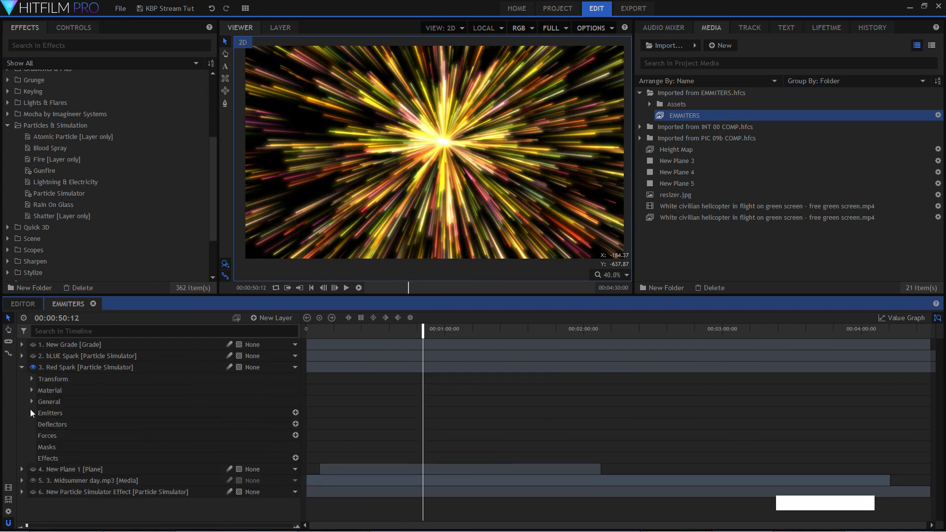
pyautogui.click(31, 379)
pyautogui.click(352, 331)
pyautogui.moveTo(316, 332); pyautogui.dragTo(370, 331)
pyautogui.moveTo(364, 122); pyautogui.dragTo(372, 113)
pyautogui.moveTo(344, 336); pyautogui.dragTo(362, 332)
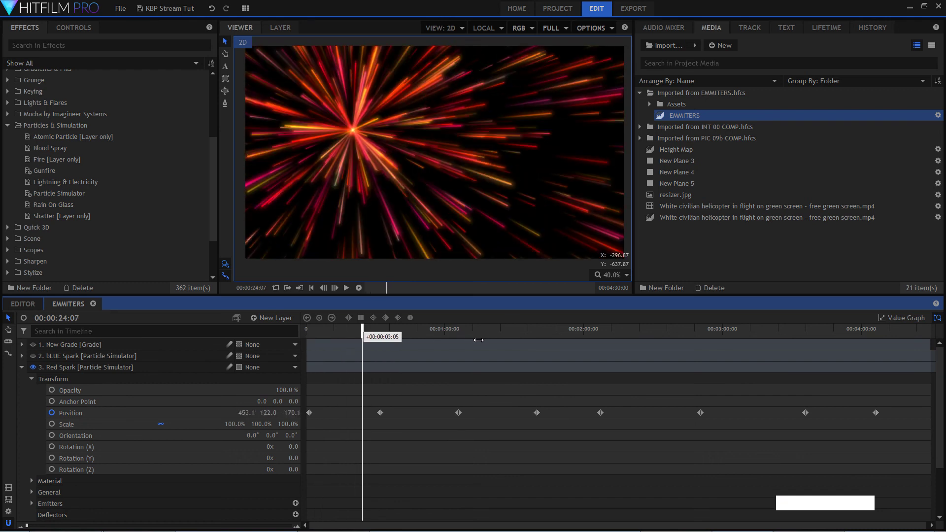
pyautogui.moveTo(472, 339); pyautogui.dragTo(523, 343)
pyautogui.moveTo(621, 349); pyautogui.dragTo(654, 358)
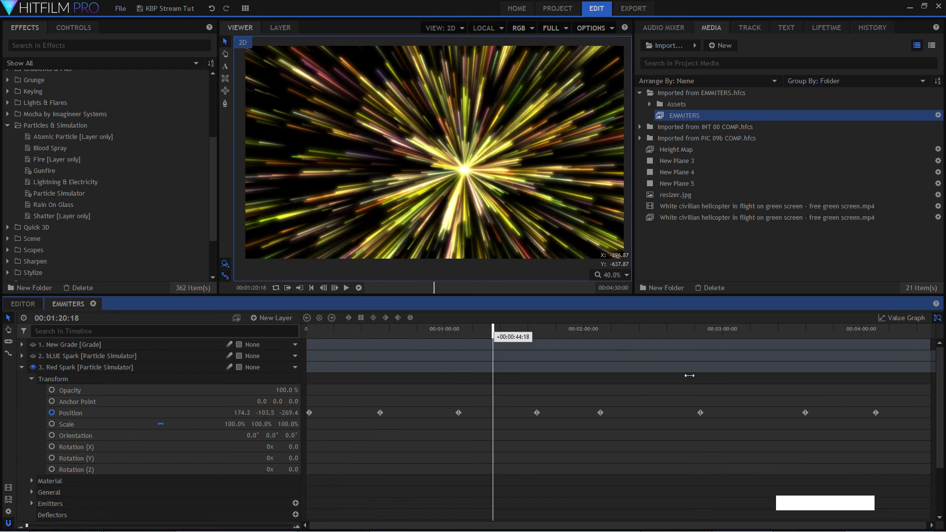
pyautogui.click(622, 328)
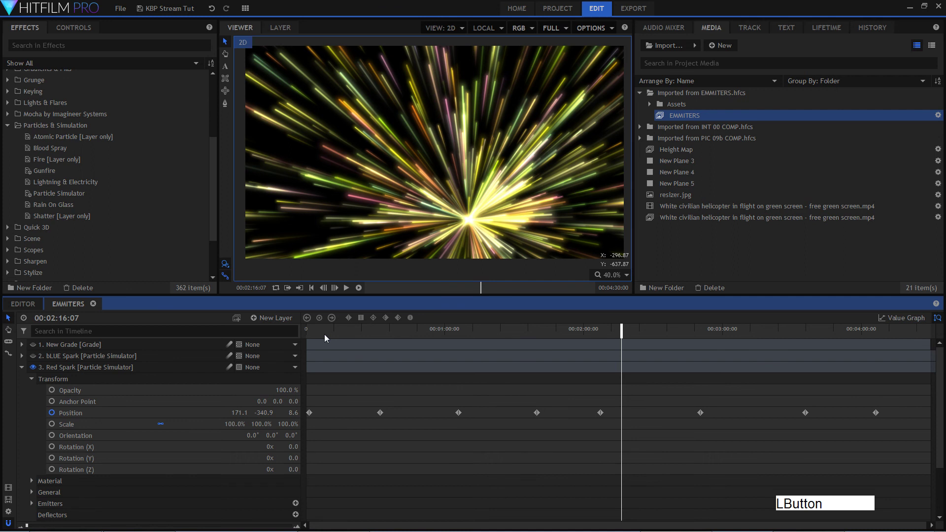
pyautogui.click(325, 335)
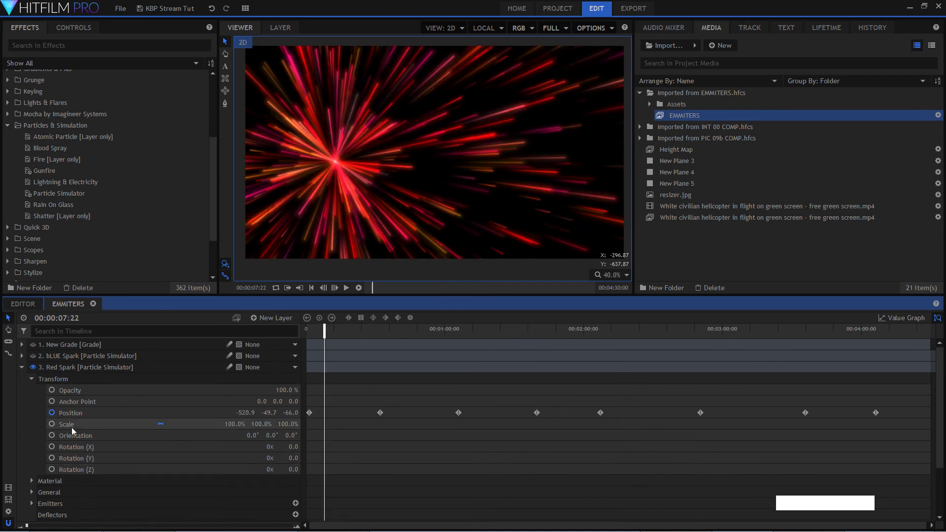
# - Collapse Red Spark's Transform properties and review its Material and General settings
pyautogui.click(33, 378)
pyautogui.click(32, 390)
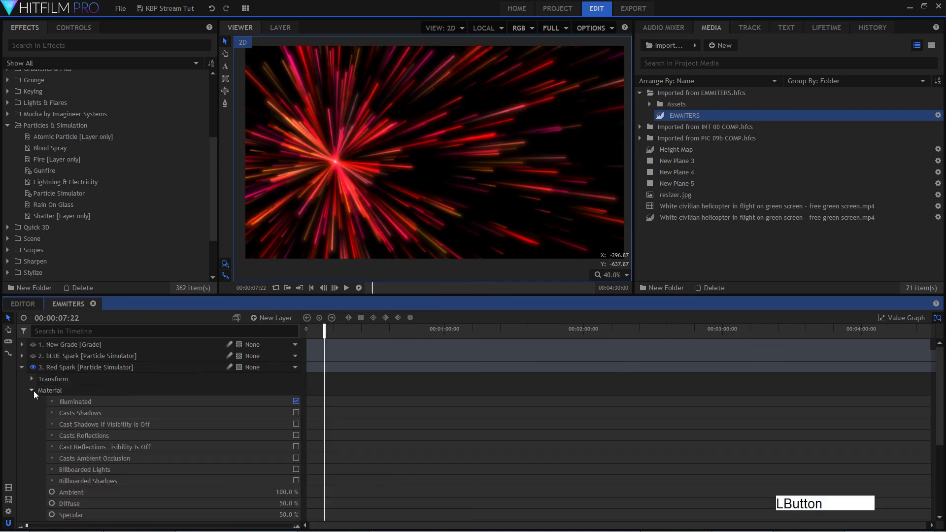
pyautogui.click(33, 391)
pyautogui.click(32, 402)
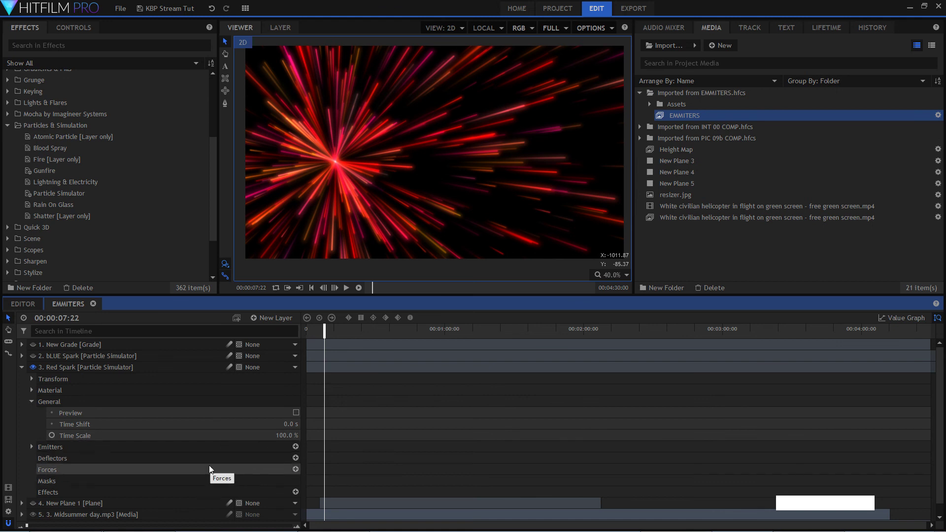
pyautogui.scroll(-1, 209, 466)
pyautogui.scroll(1, 207, 466)
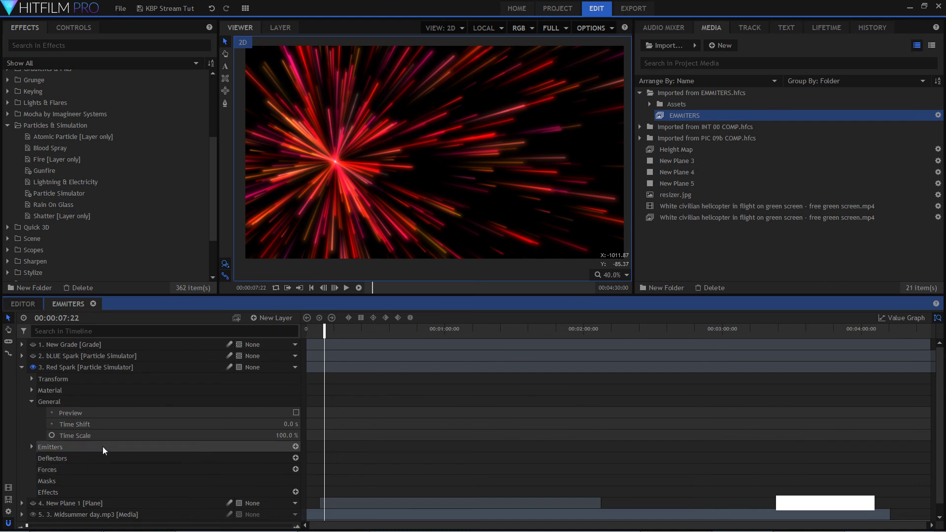
pyautogui.click(34, 403)
# - Expand Red Spark's emitter, examine its Circle shape settings and collapse the Shape group
pyautogui.click(33, 414)
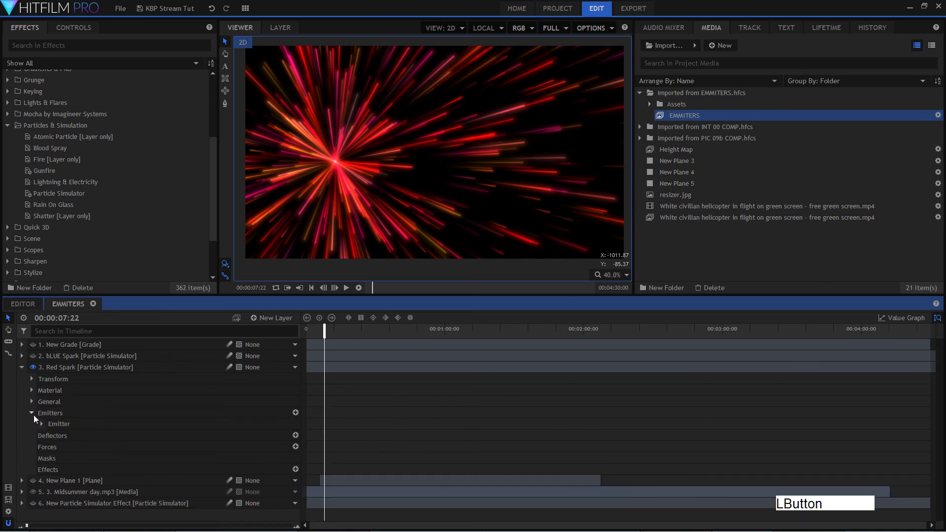
pyautogui.click(42, 425)
pyautogui.click(52, 436)
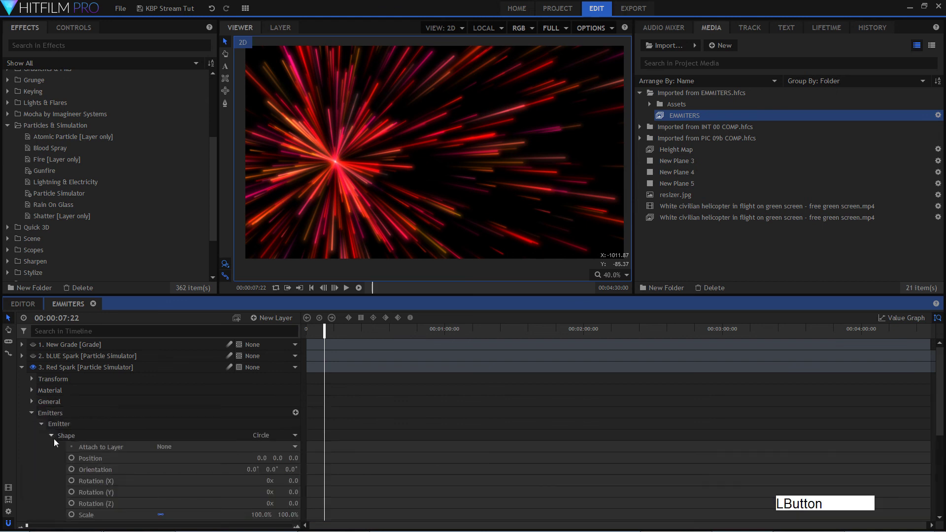
pyautogui.scroll(-3, 194, 459)
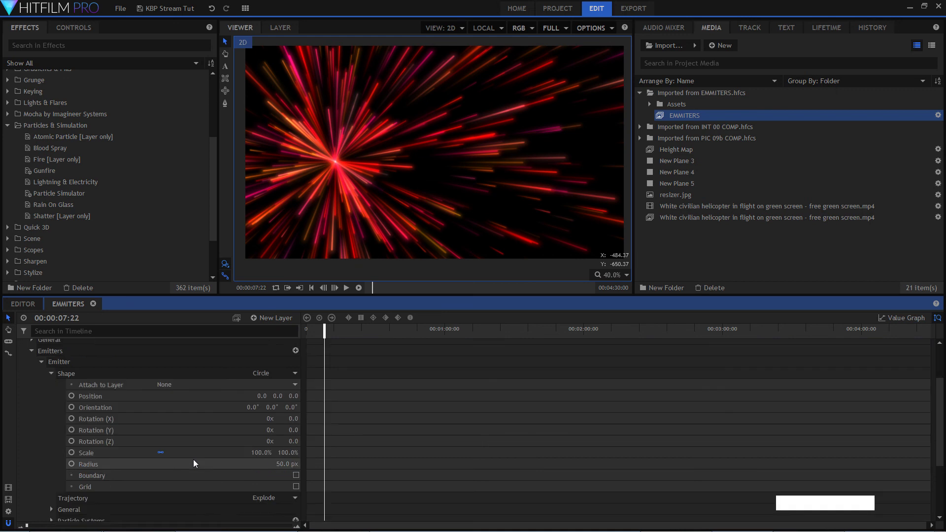
pyautogui.scroll(-3, 193, 459)
pyautogui.scroll(3, 193, 463)
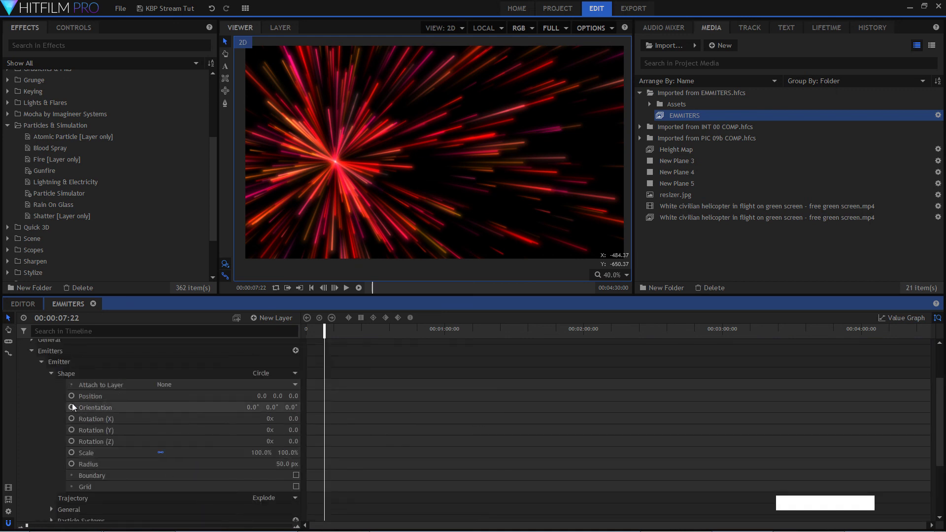
pyautogui.click(51, 372)
# - View the Trajectory options of Red Spark's emitter, keeping Explode selected
pyautogui.click(126, 406)
pyautogui.click(275, 404)
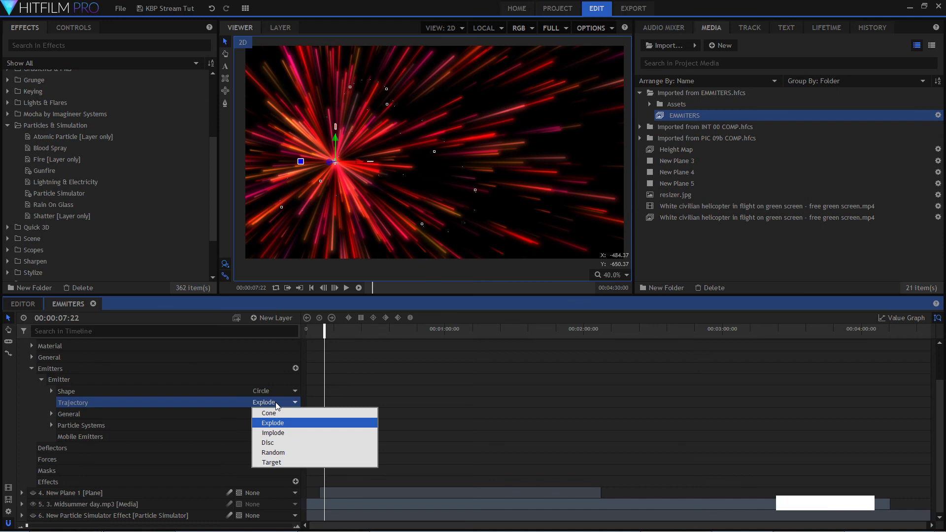
pyautogui.click(327, 336)
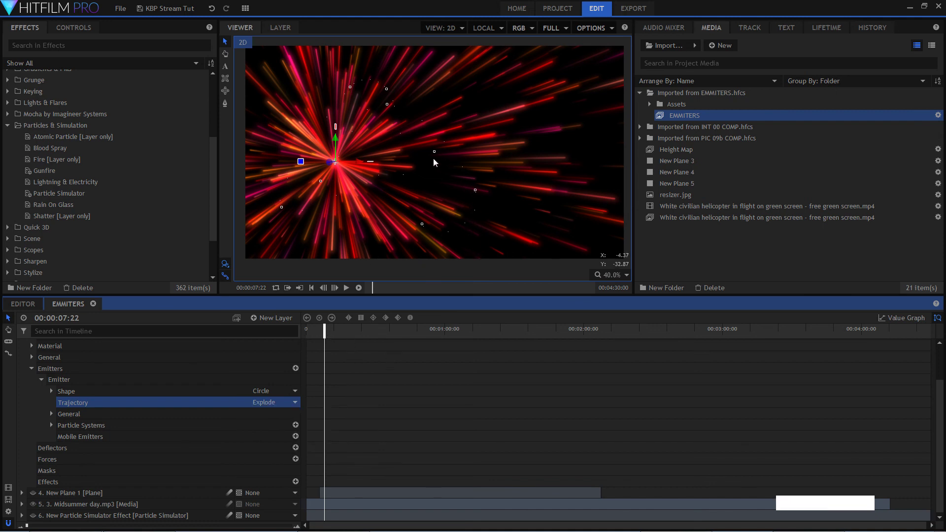
# - Scrub ahead to preview the sparks, return to the timeline start, and review the General settings of Red Spark's particle system
pyautogui.moveTo(325, 332); pyautogui.dragTo(392, 345)
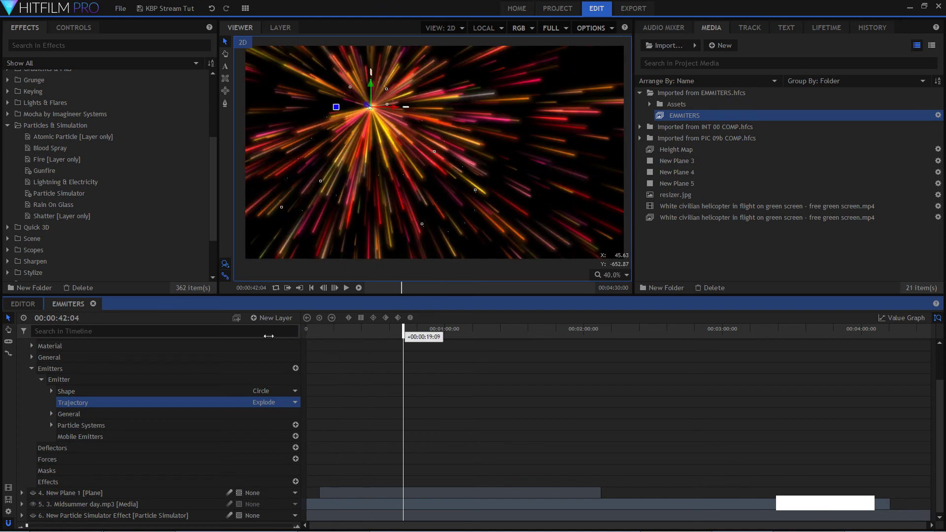
pyautogui.press('Home')
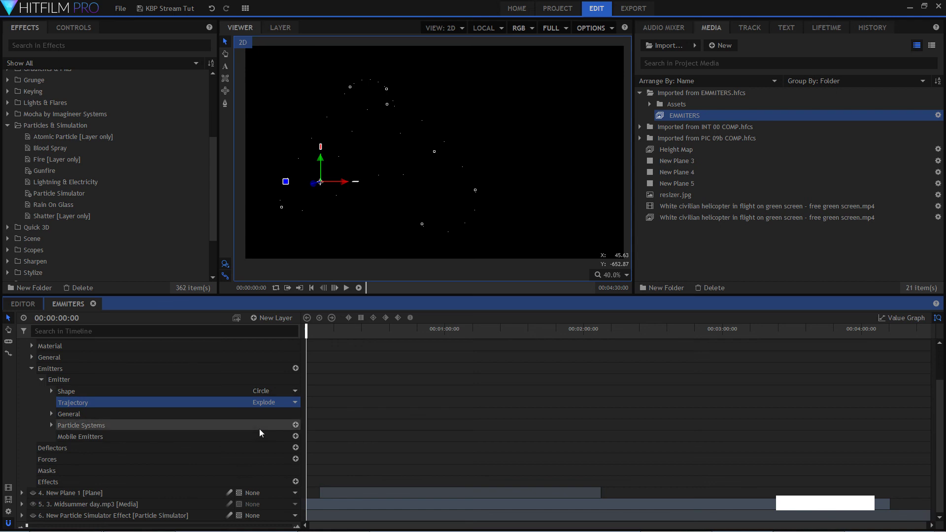
pyautogui.click(50, 413)
pyautogui.click(51, 436)
pyautogui.click(51, 413)
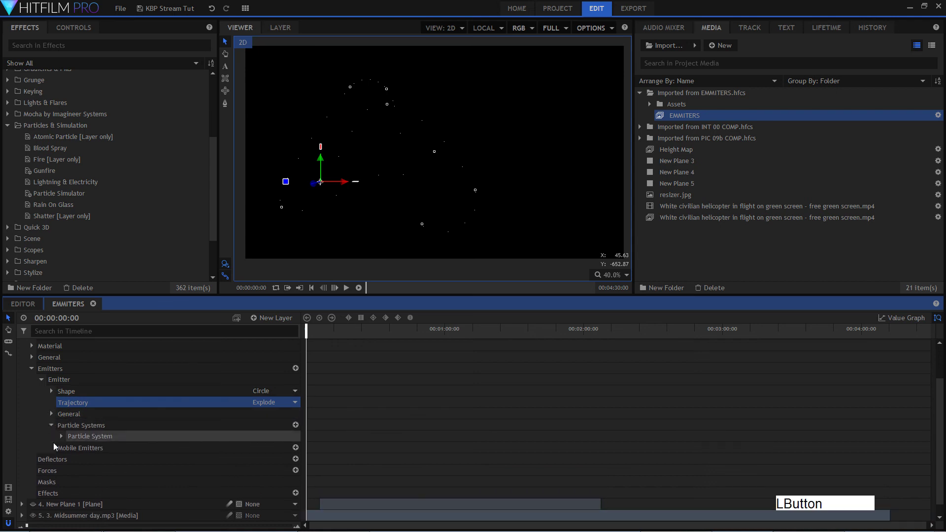
pyautogui.click(61, 436)
pyautogui.click(71, 449)
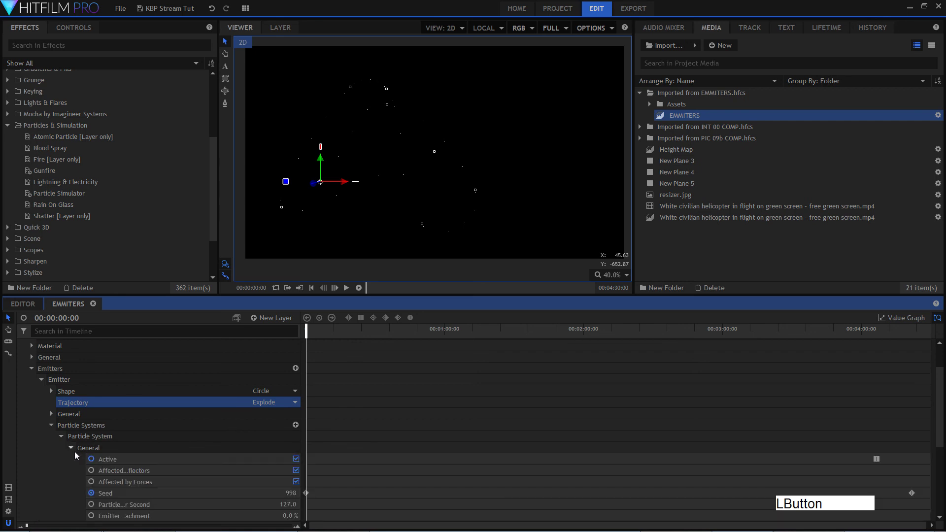
pyautogui.scroll(-4, 140, 481)
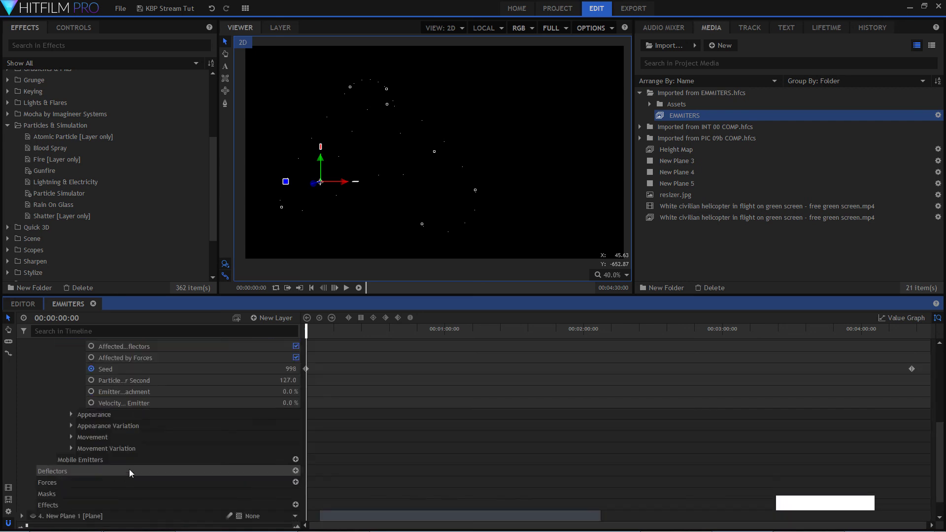
# - Expand the particle system's Appearance settings, view the Texture options keeping Sparks Streak, and preview the animation from the start
pyautogui.click(71, 414)
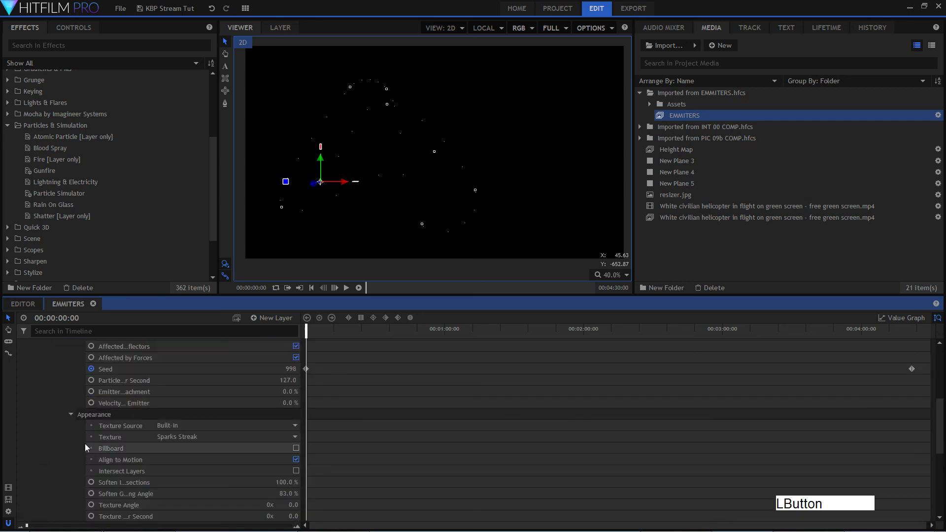
pyautogui.click(285, 436)
pyautogui.click(284, 433)
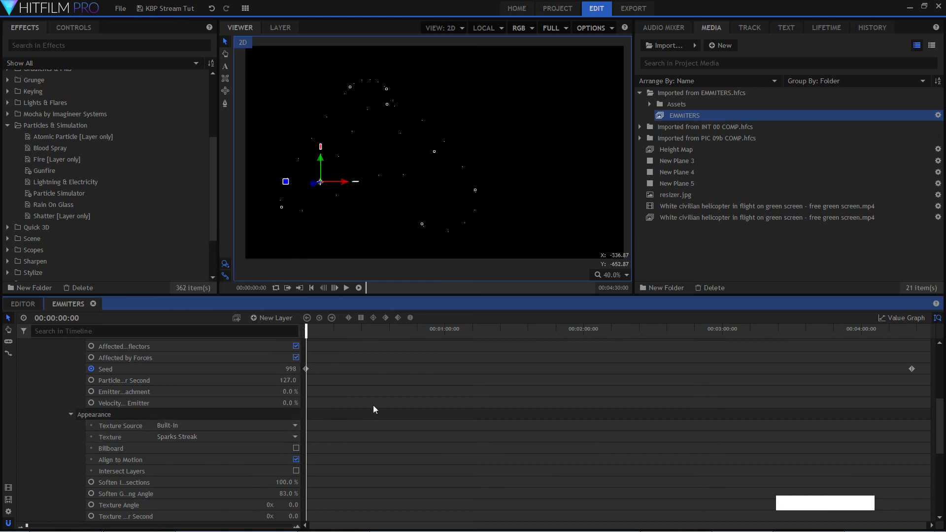
pyautogui.press('space')
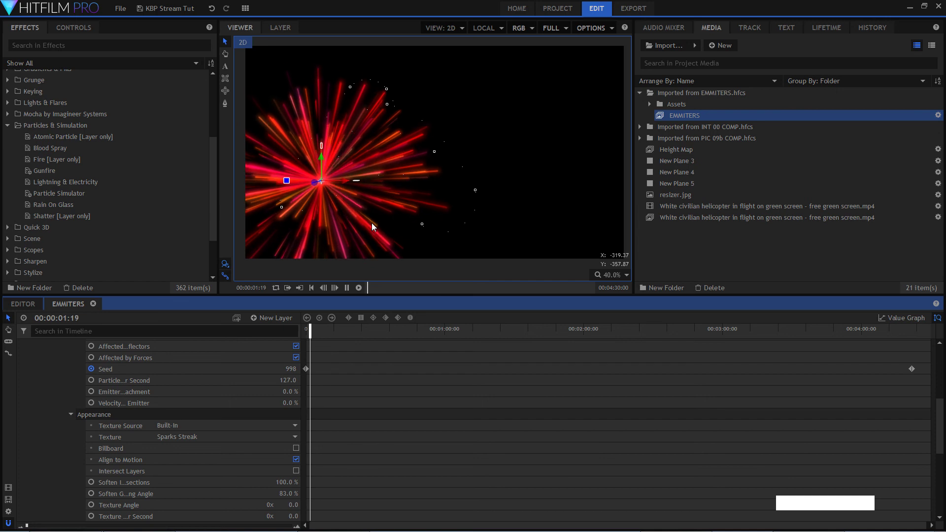
pyautogui.press('space')
# - View the Shape options of Red Spark's emitter, keeping Circle selected
pyautogui.scroll(3, 270, 481)
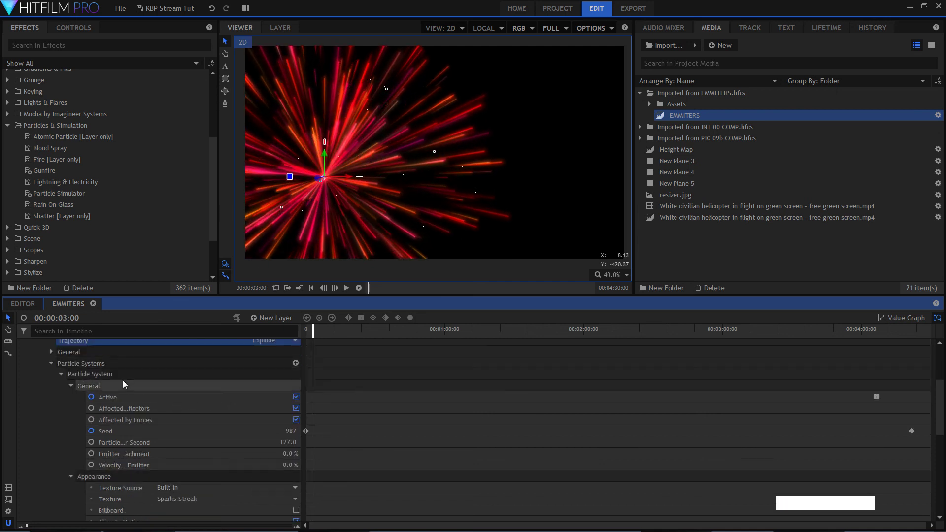
pyautogui.scroll(3, 119, 404)
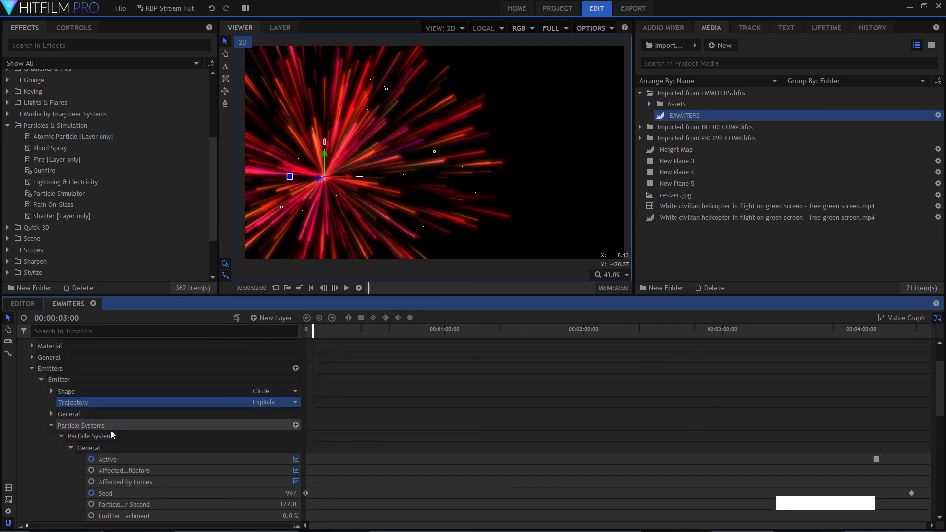
pyautogui.click(286, 397)
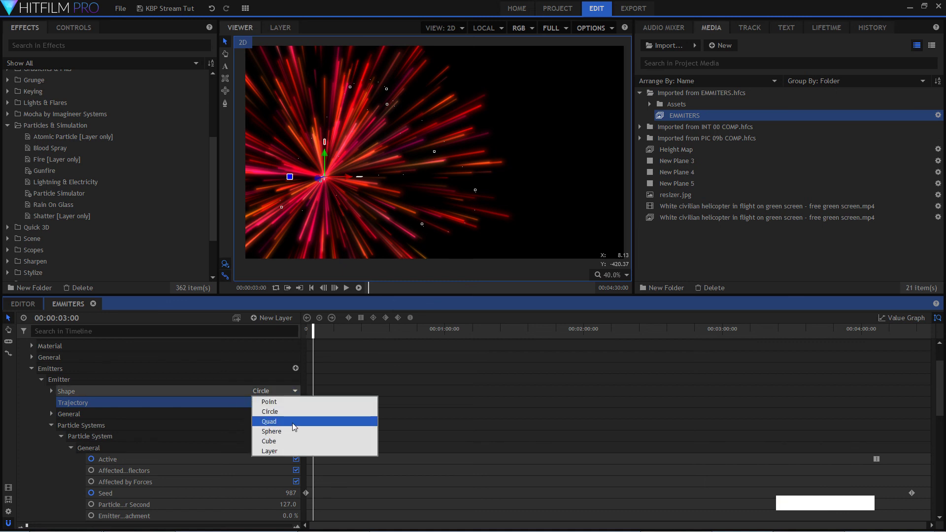
pyautogui.click(220, 430)
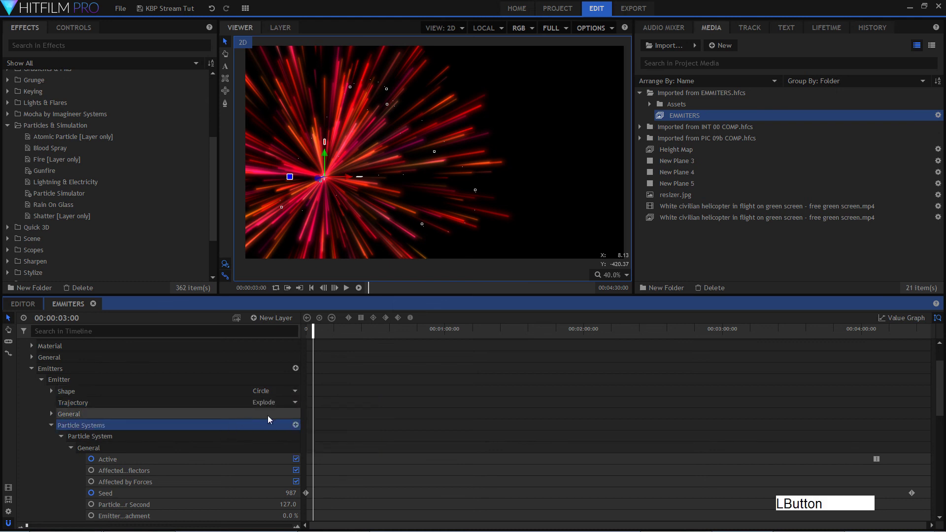
# - Set the emitter's Trajectory to Cone and play the animation
pyautogui.click(280, 403)
pyautogui.click(274, 413)
pyautogui.press('space')
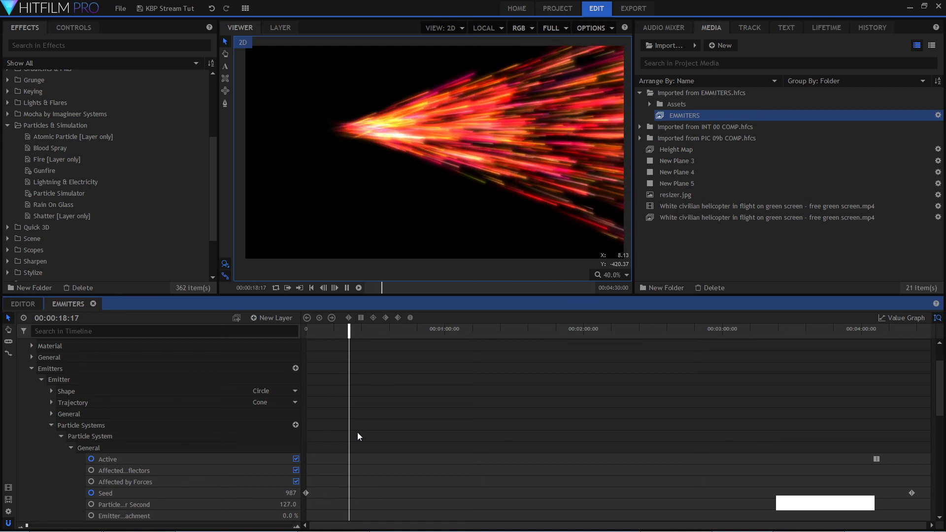
# - Set the emitter's Shape to Sphere and replay the animation from about 00:00:09
pyautogui.click(294, 389)
pyautogui.click(299, 431)
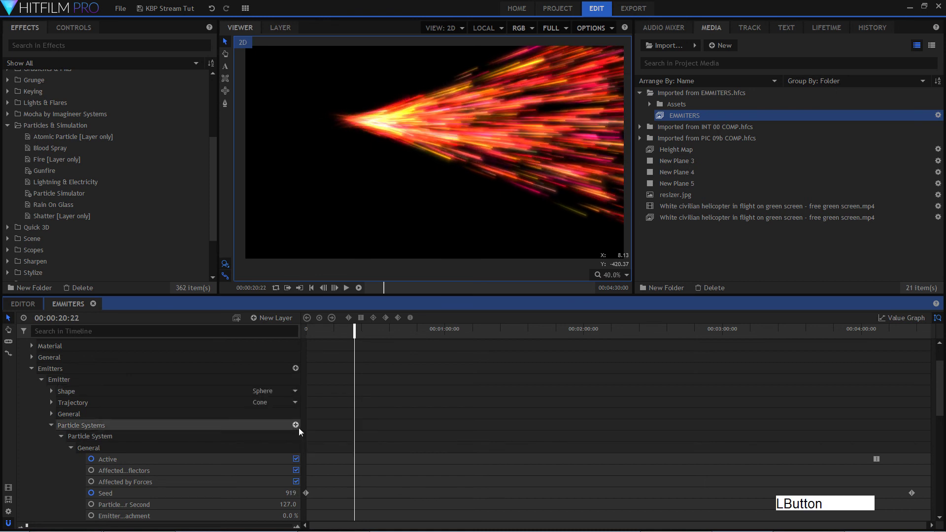
pyautogui.press('space')
pyautogui.click(327, 338)
pyautogui.press('space')
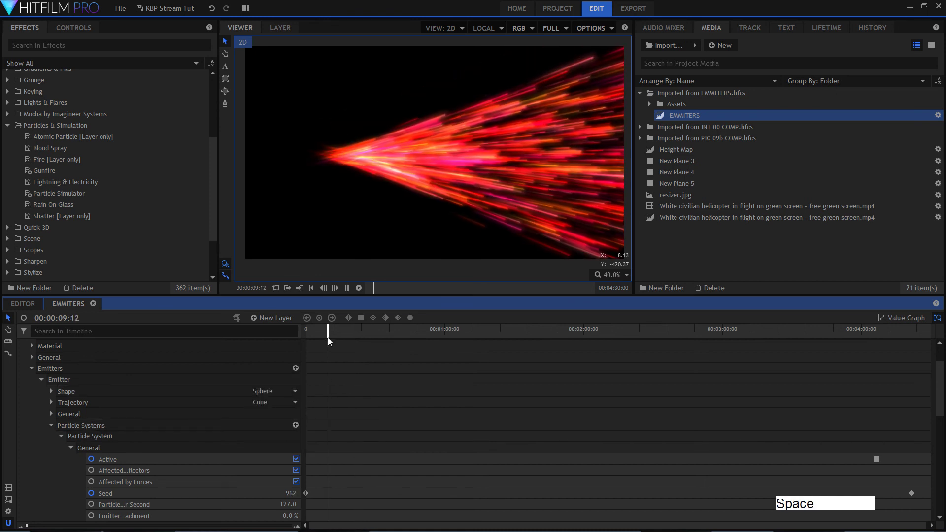
# - Set the emitter's Shape to Point and check its other Shape options without picking another
pyautogui.click(292, 392)
pyautogui.click(298, 401)
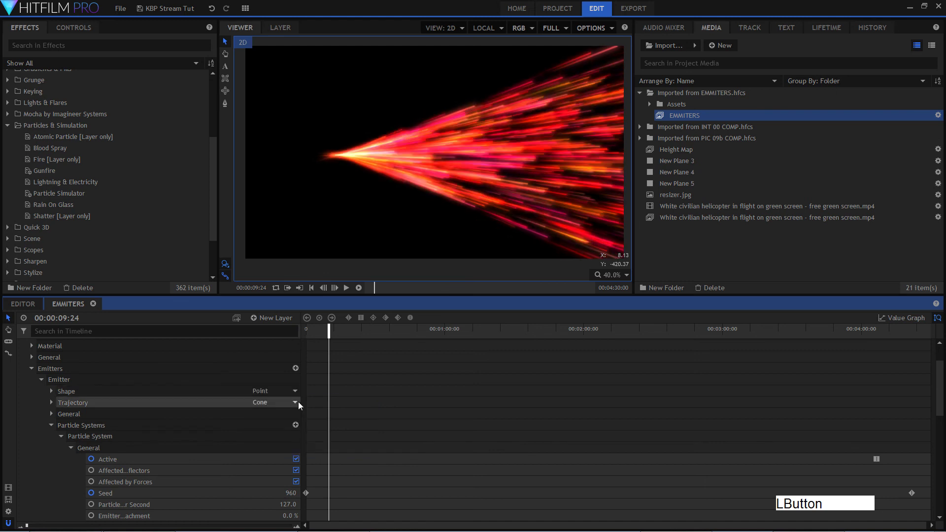
pyautogui.click(288, 392)
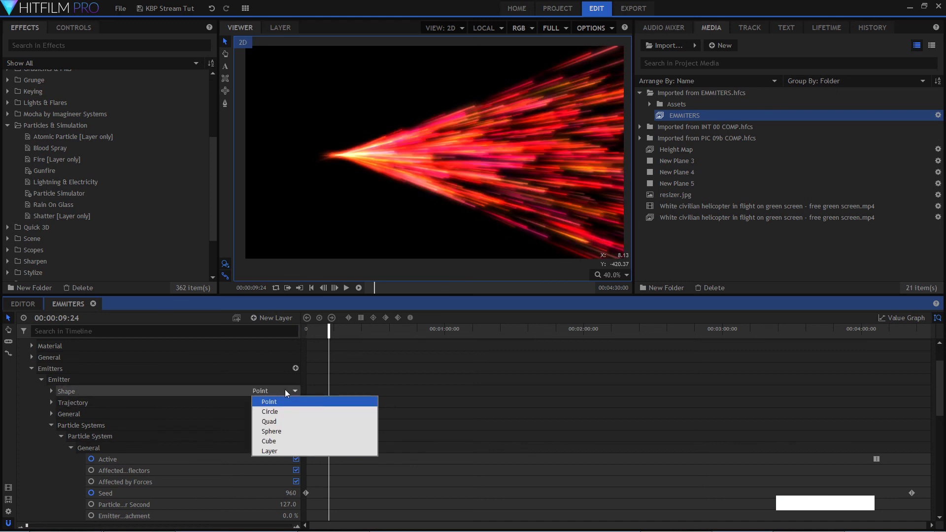
pyautogui.click(288, 391)
# - Set the emitter's Trajectory to Random and replay the animation from an earlier time
pyautogui.click(291, 403)
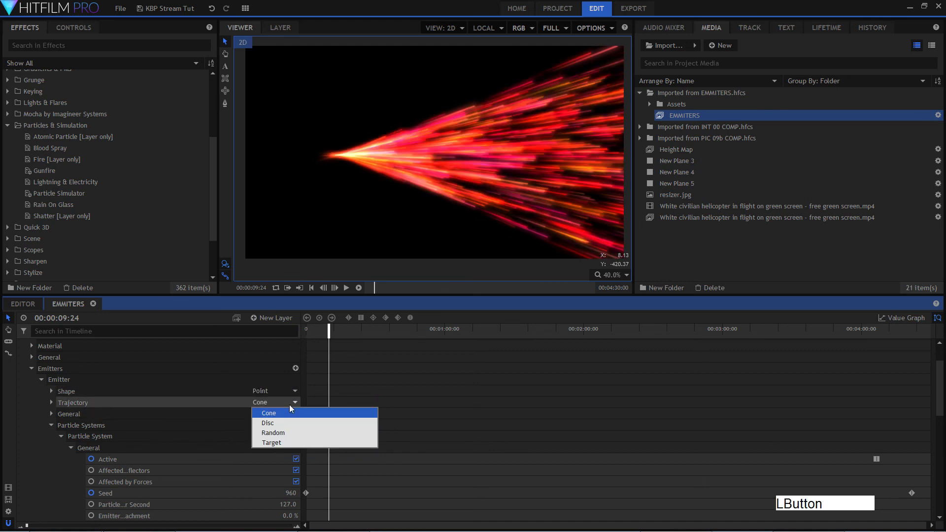
pyautogui.click(294, 431)
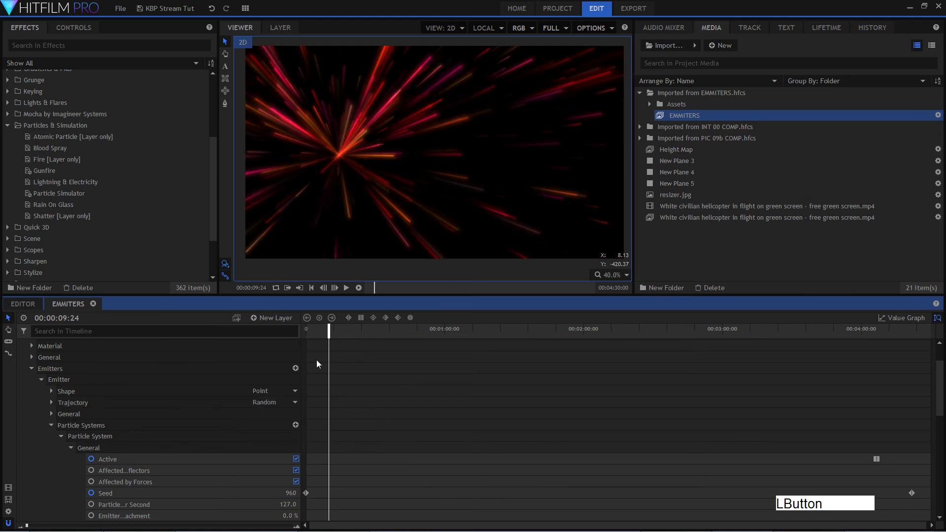
pyautogui.click(319, 329)
pyautogui.press('space')
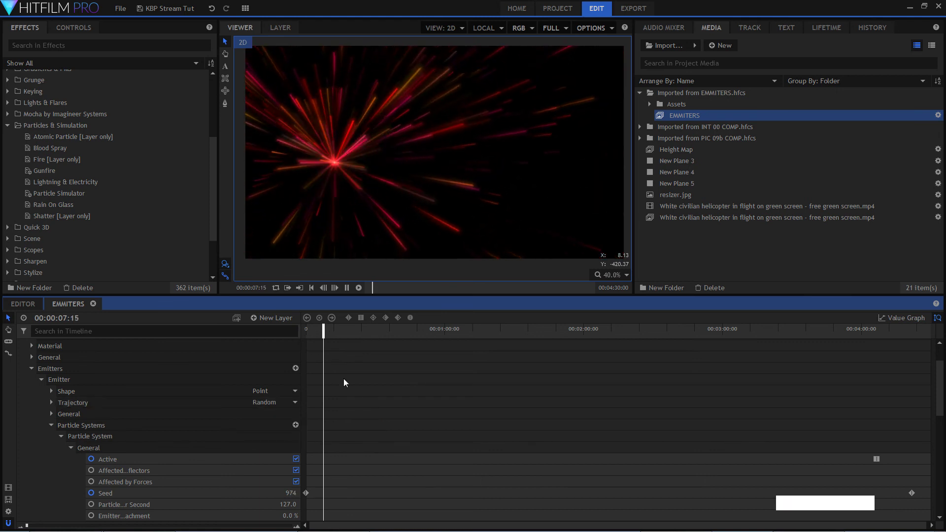
# - Set the emitter's Trajectory to Disc and preview the animation up to 00:00:14:15
pyautogui.click(276, 403)
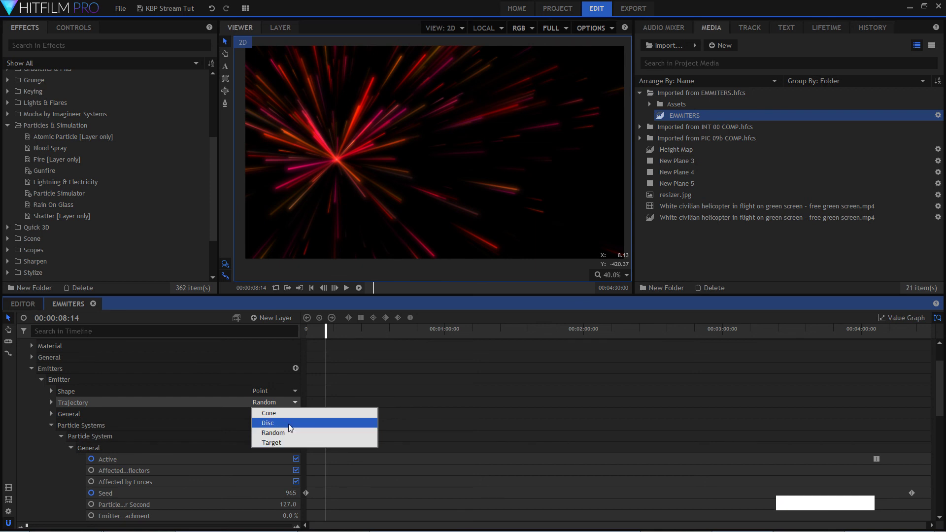
pyautogui.click(284, 423)
pyautogui.press('space')
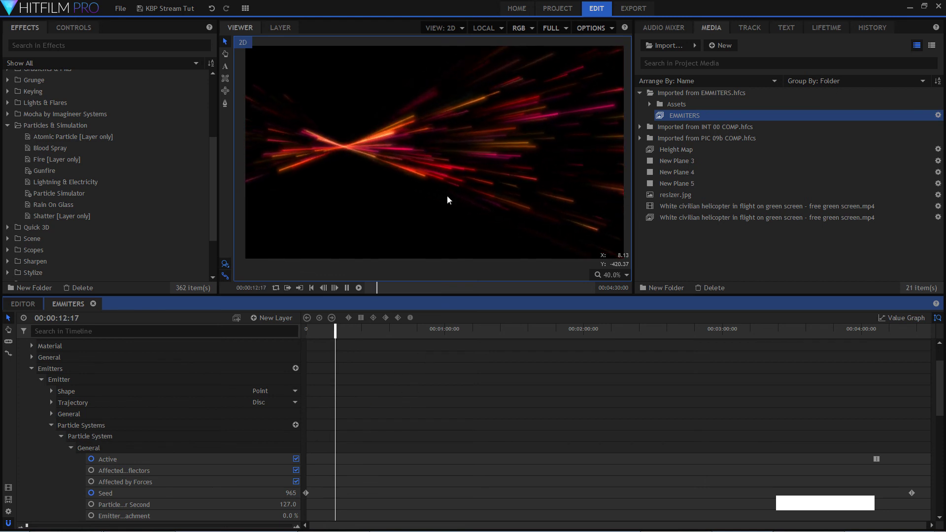
pyautogui.press('space')
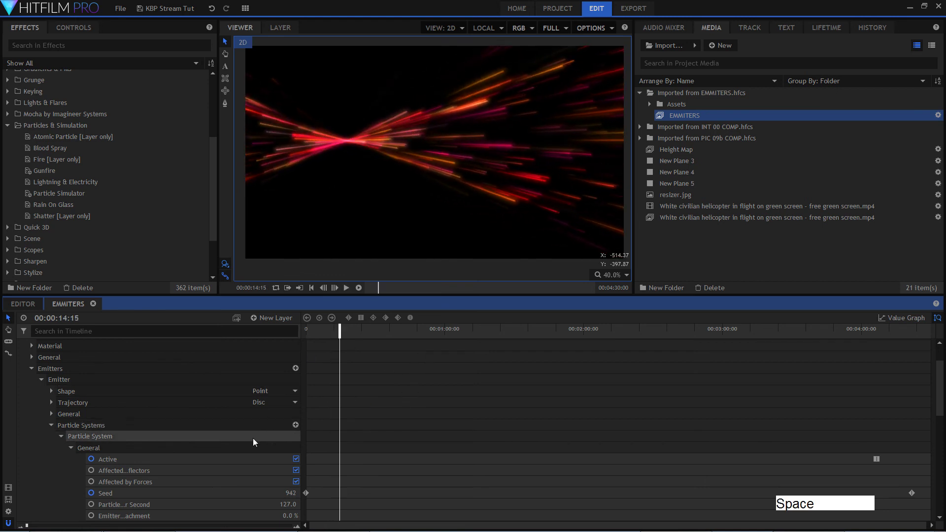
# - Scrub the timeline to examine the particle system's Color keyframes, finishing back at the start
pyautogui.scroll(-4, 255, 440)
pyautogui.scroll(-2, 255, 442)
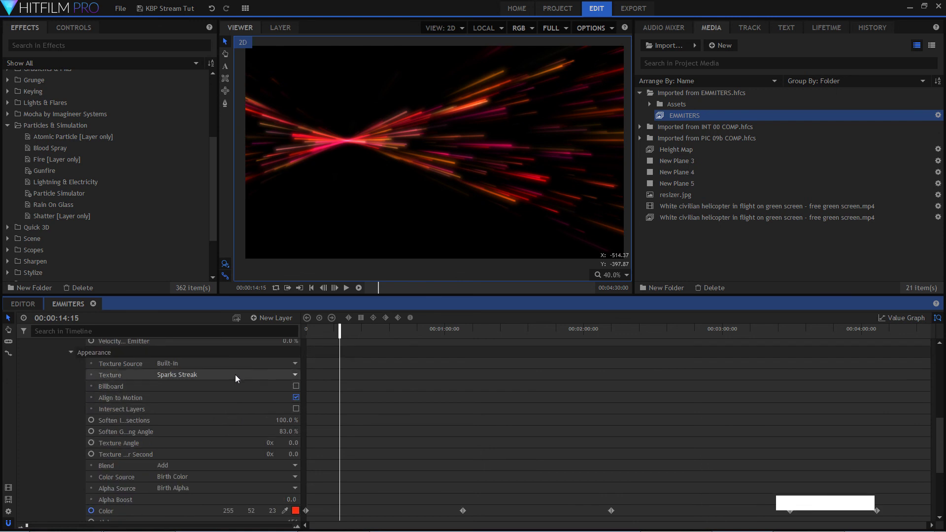
pyautogui.scroll(-4, 265, 490)
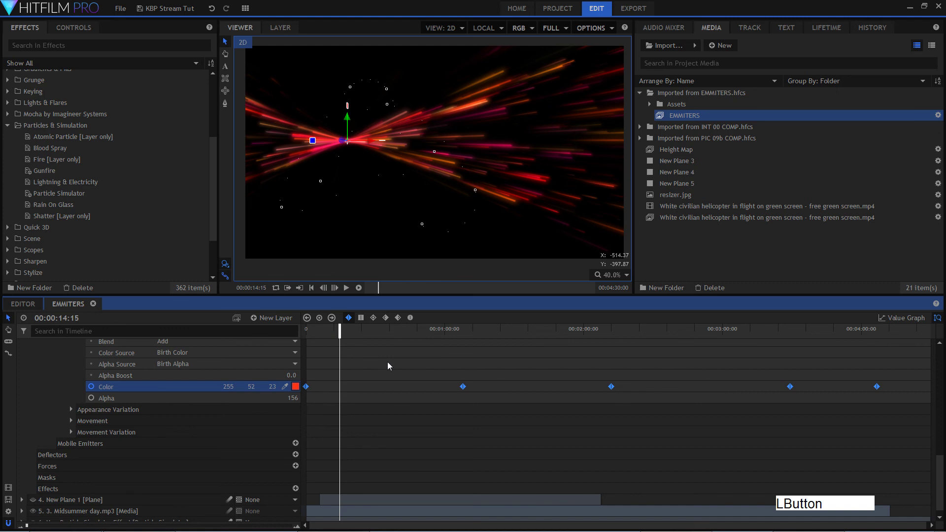
pyautogui.moveTo(343, 335); pyautogui.dragTo(470, 333)
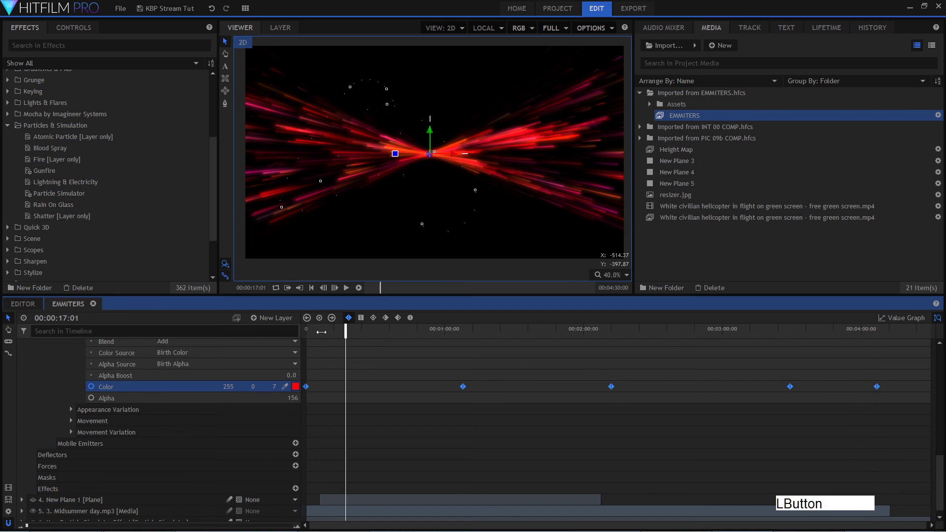
pyautogui.moveTo(321, 333); pyautogui.dragTo(298, 334)
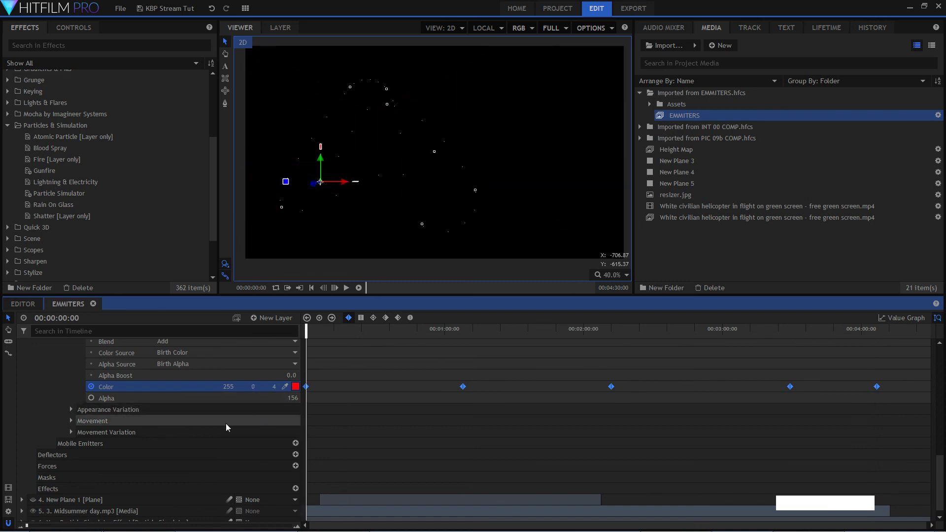
# - Expand and review the particle system's Appearance Variation settings, then collapse the group
pyautogui.scroll(5, 231, 428)
pyautogui.scroll(-2, 246, 438)
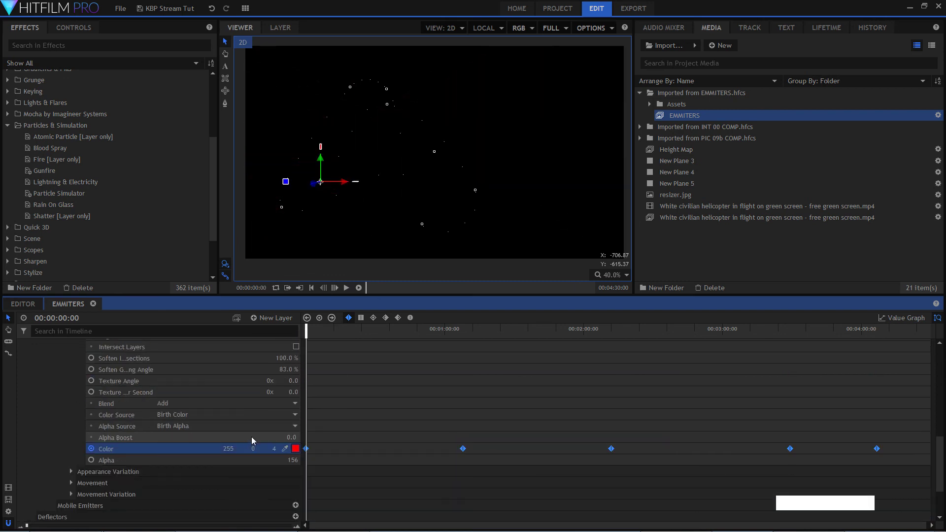
pyautogui.scroll(10, 228, 469)
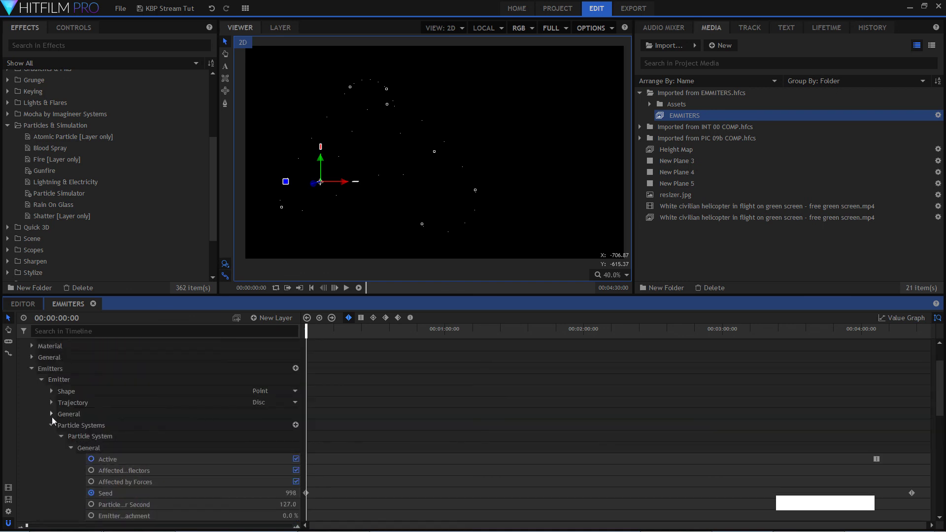
pyautogui.scroll(-8, 165, 439)
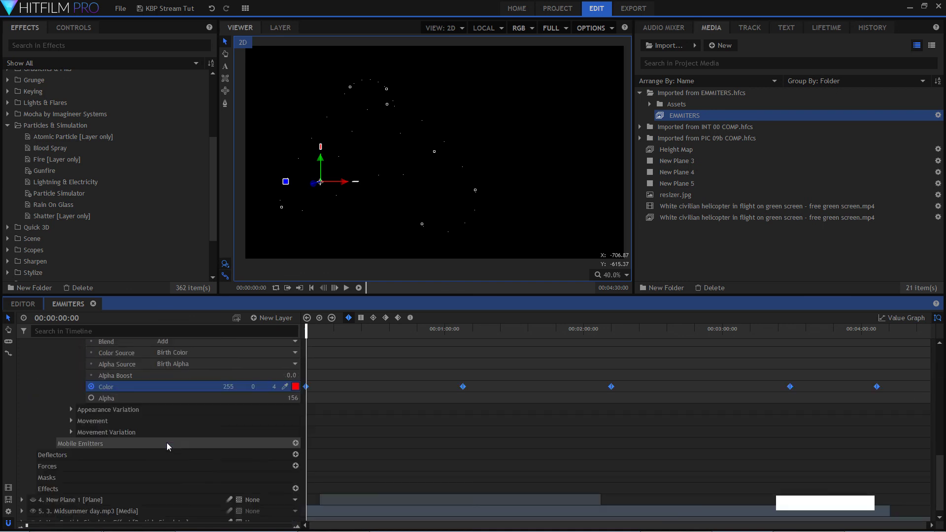
pyautogui.click(73, 409)
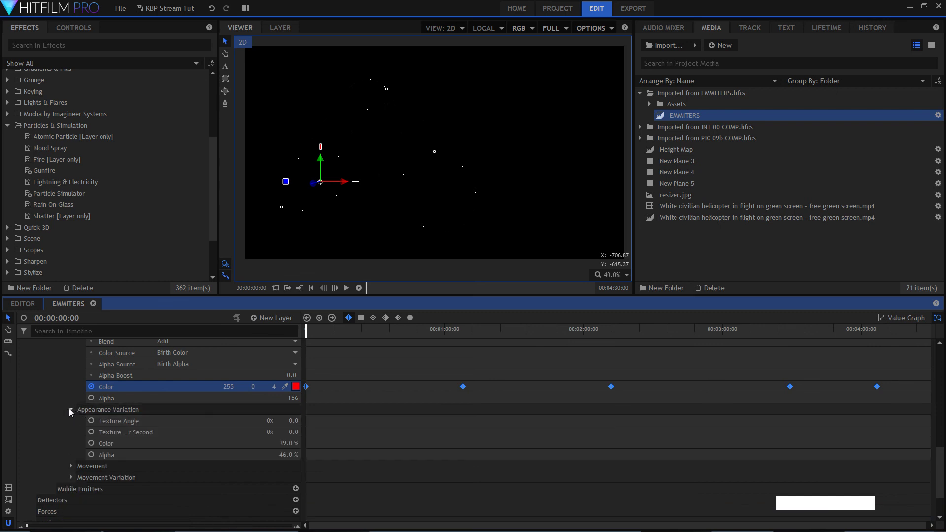
pyautogui.click(69, 409)
# - Expand the particle system's Movement group and review its settings from Life down to Friction
pyautogui.click(75, 420)
pyautogui.click(71, 421)
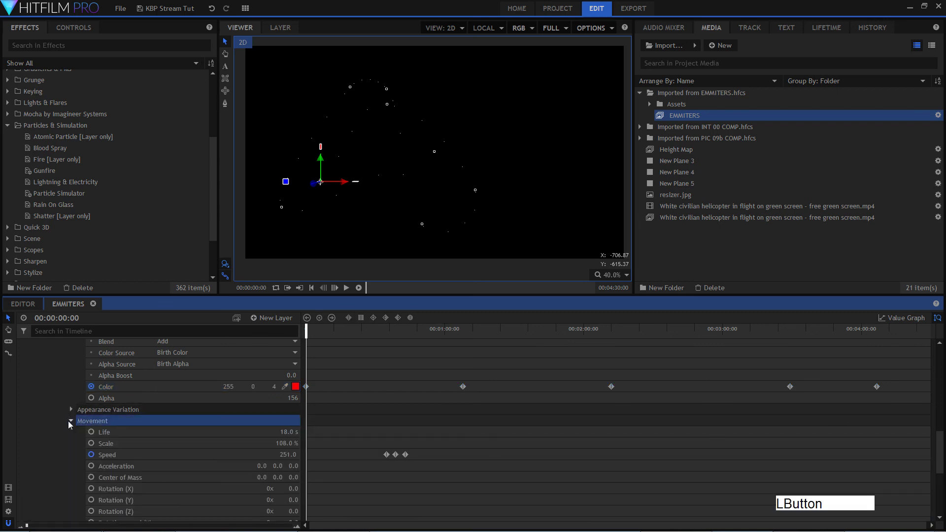
pyautogui.scroll(-3, 219, 451)
pyautogui.scroll(-3, 215, 458)
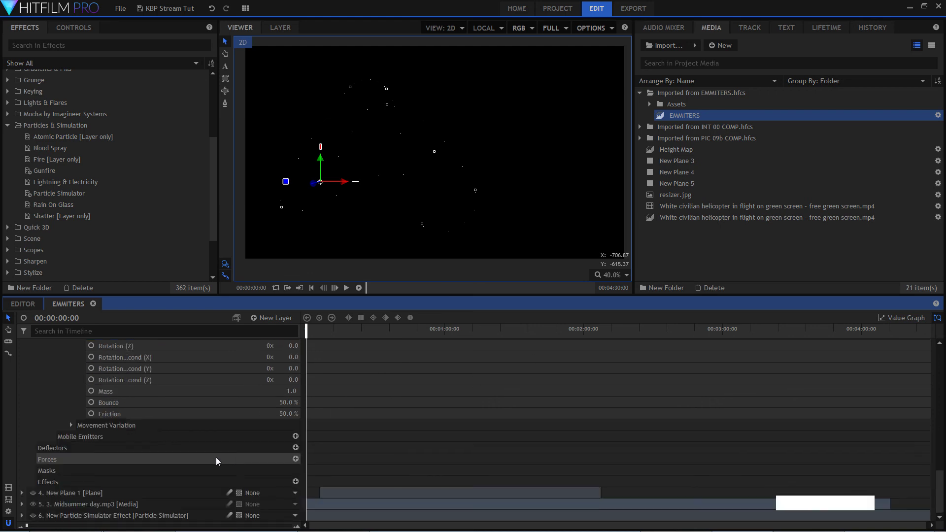
# - Expand the particle system's Movement Variation group, set its Scale to 0% and play the animation from the start
pyautogui.click(72, 427)
pyautogui.scroll(-2, 190, 447)
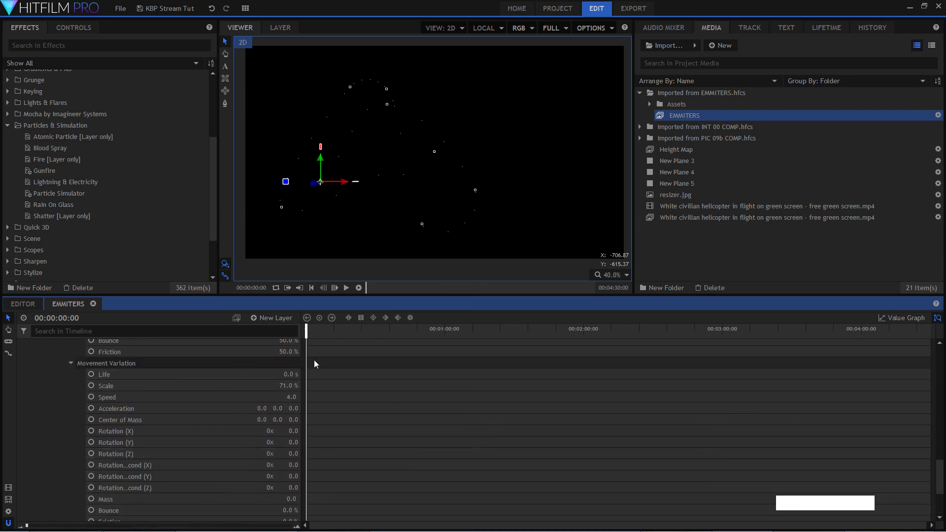
pyautogui.press('space')
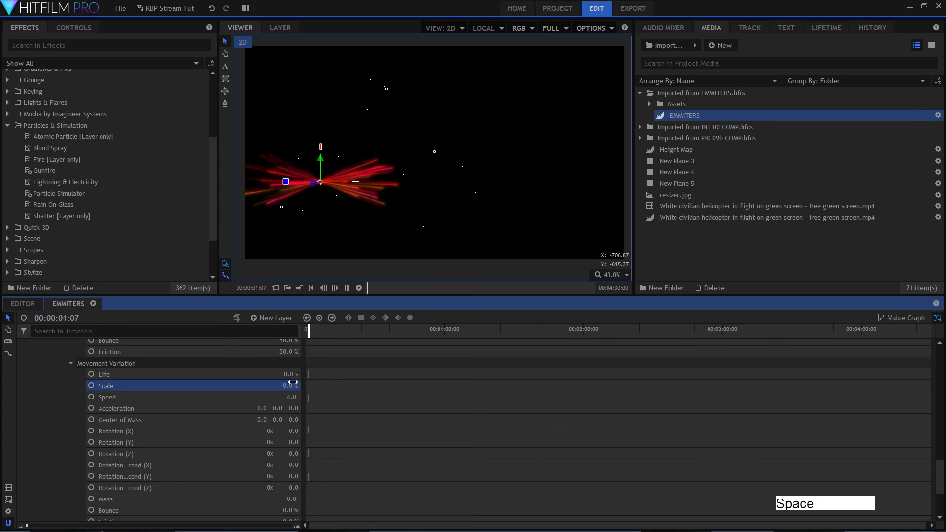
# - Set the Red Spark emitter's trajectory to Random and play the animation
pyautogui.press('space')
pyautogui.scroll(5, 219, 416)
pyautogui.scroll(15, 229, 434)
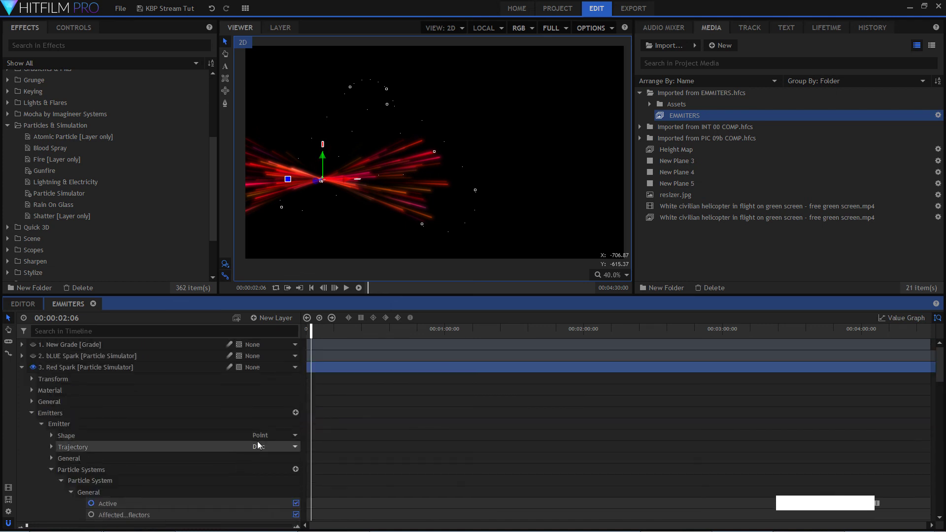
pyautogui.click(286, 446)
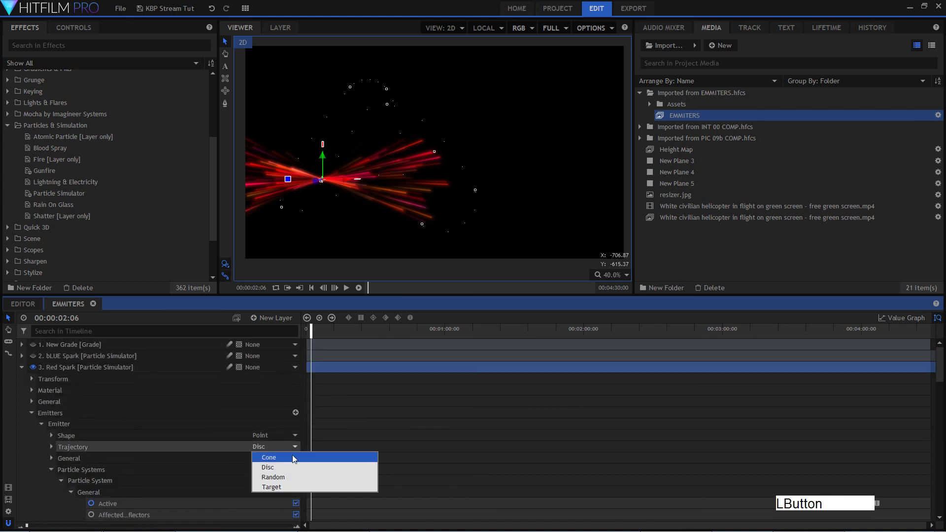
pyautogui.click(293, 480)
pyautogui.scroll(-10, 394, 413)
pyautogui.press('space')
# - Set the particle system's Movement Variation Scale to 125% while the animation plays, then stop playback
pyautogui.scroll(-3, 255, 449)
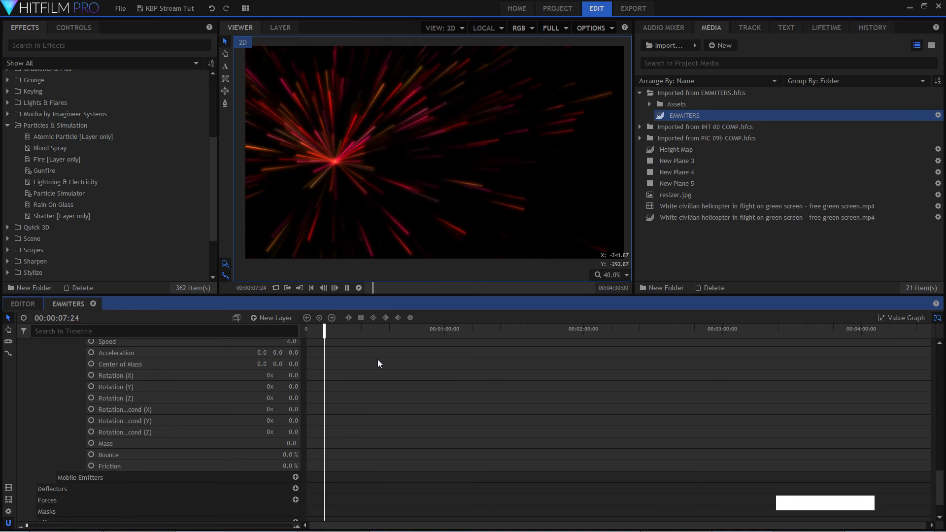
pyautogui.scroll(-3, 260, 422)
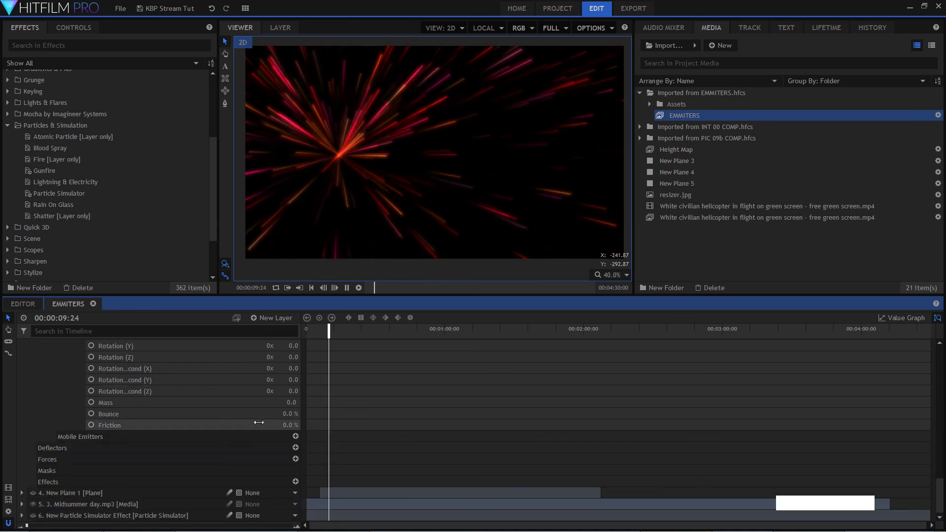
pyautogui.scroll(3, 261, 420)
pyautogui.scroll(3, 268, 416)
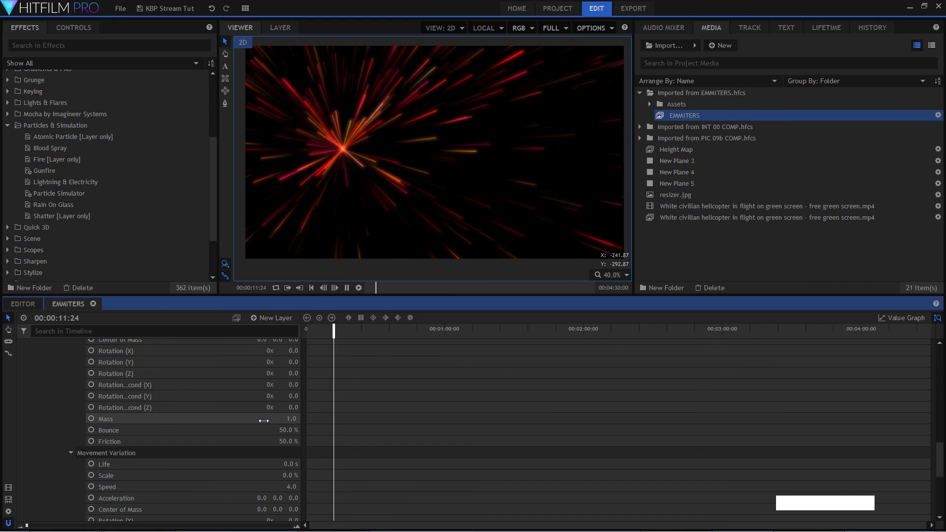
pyautogui.moveTo(259, 477); pyautogui.dragTo(295, 477)
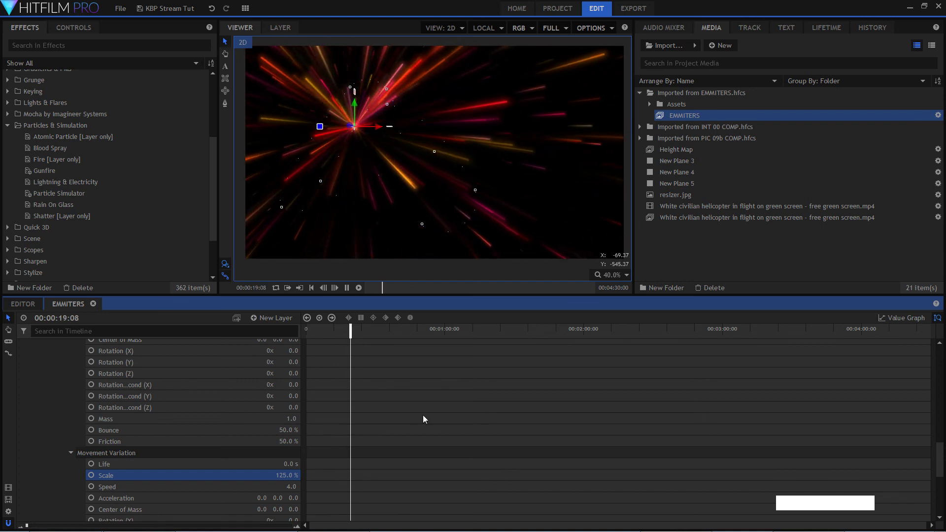
pyautogui.press('space')
# - Collapse Red Spark, turn on the New Grade layer and review its list of effects, then collapse it
pyautogui.scroll(10, 132, 447)
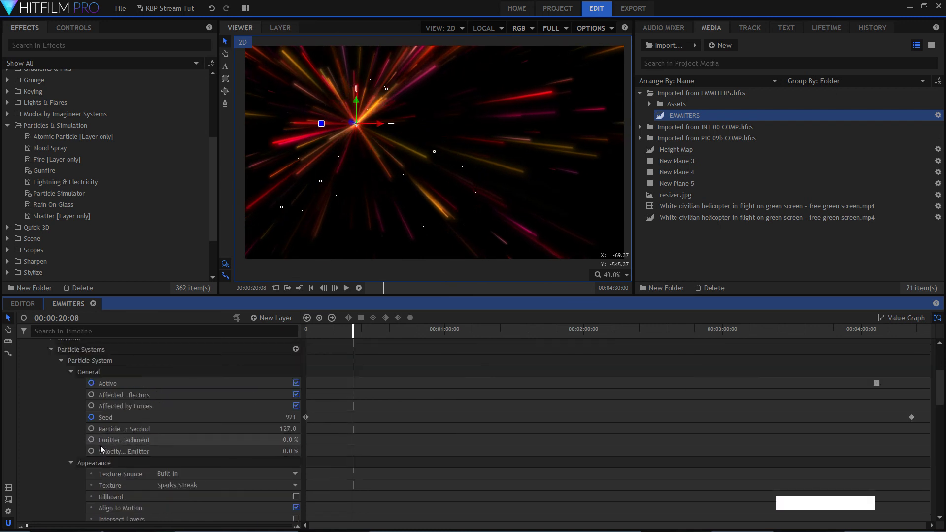
pyautogui.scroll(5, 104, 447)
pyautogui.click(22, 367)
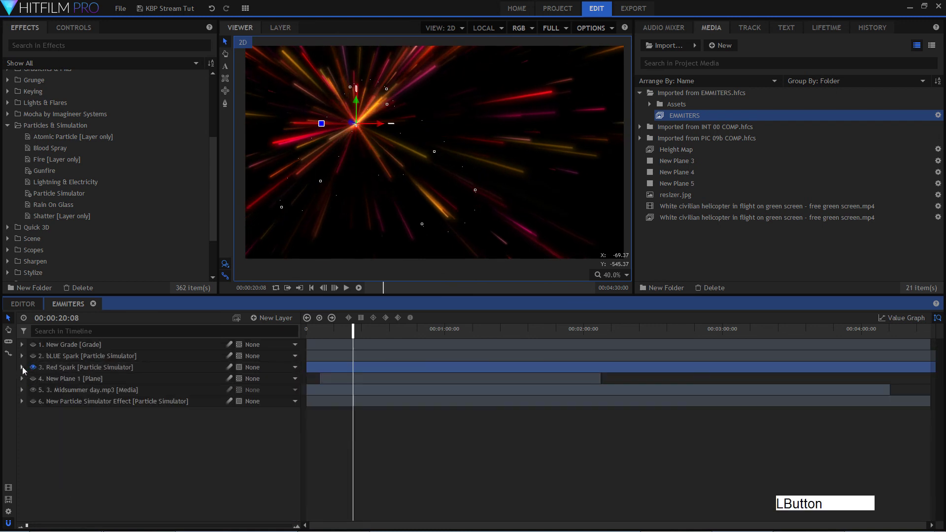
pyautogui.click(22, 344)
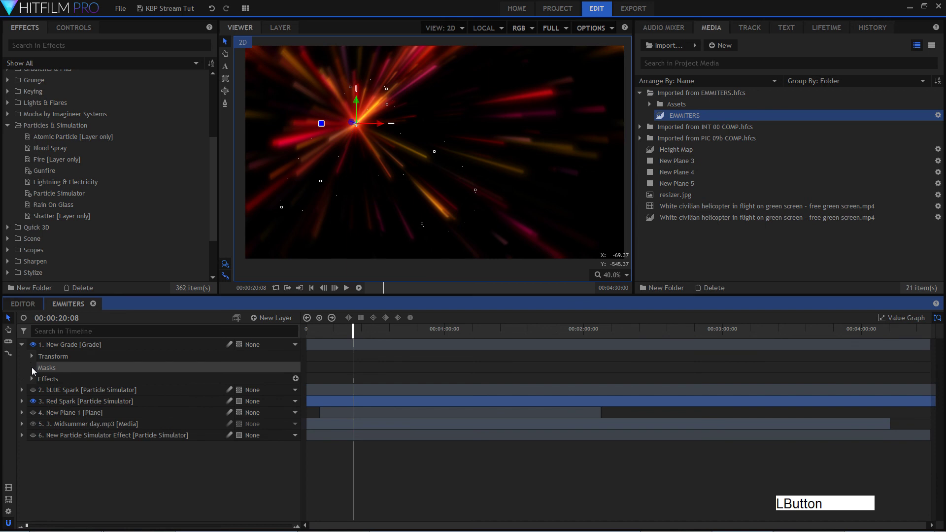
pyautogui.click(31, 379)
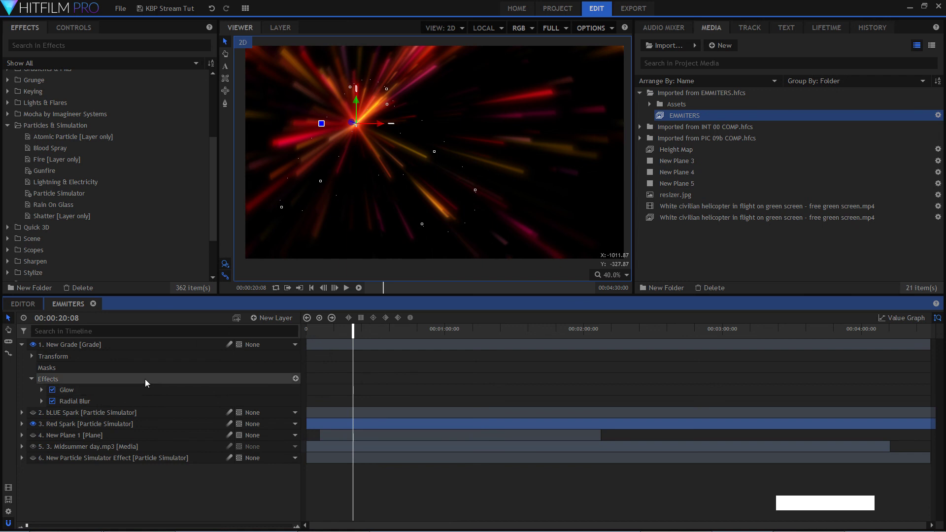
pyautogui.click(21, 344)
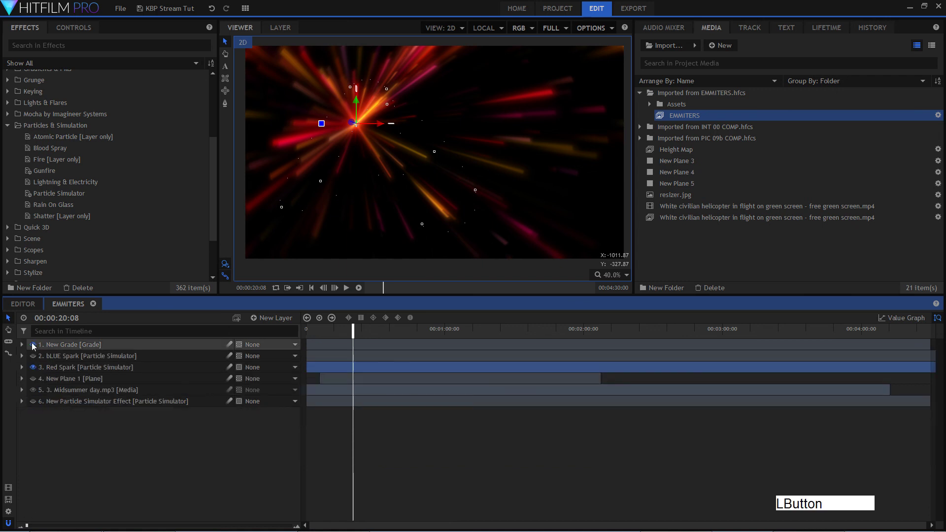
# - Hide the New Grade and Red Spark layers, then show New Plane 1 and expand its effects
pyautogui.click(33, 367)
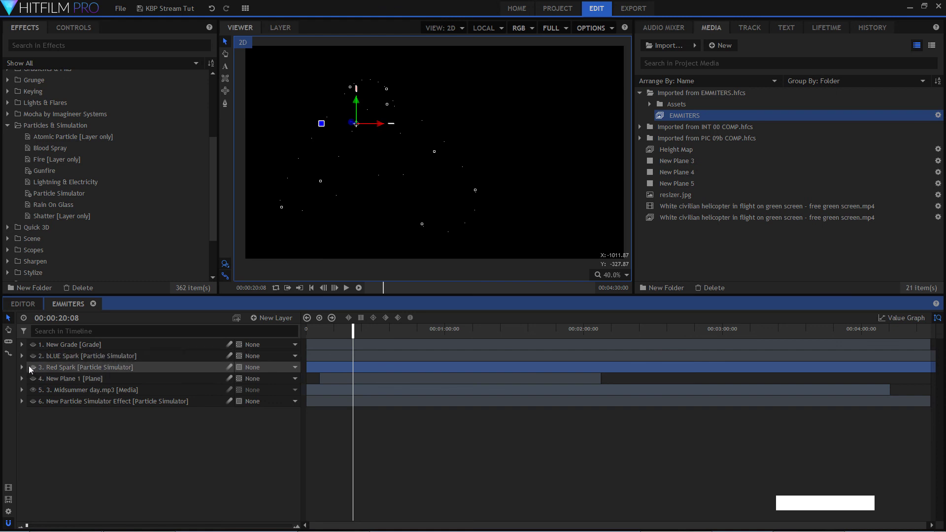
pyautogui.click(33, 378)
pyautogui.click(22, 379)
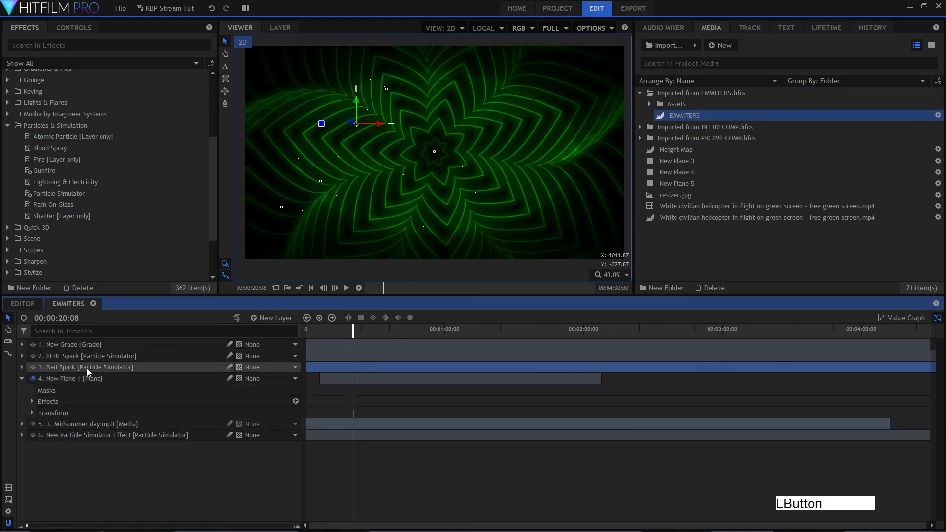
pyautogui.click(31, 402)
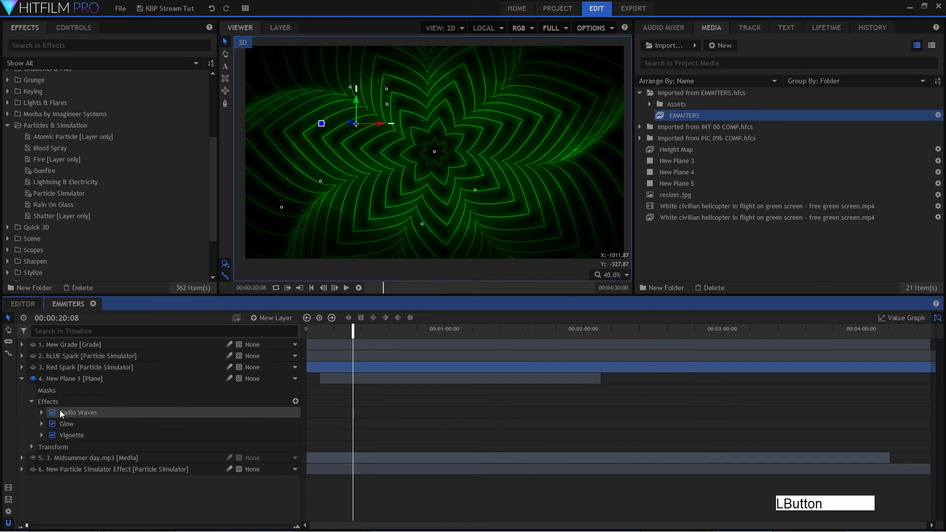
# - Turn off New Plane 1's Vignette and Glow effects and expand its Radio Waves effect
pyautogui.click(53, 434)
pyautogui.click(52, 424)
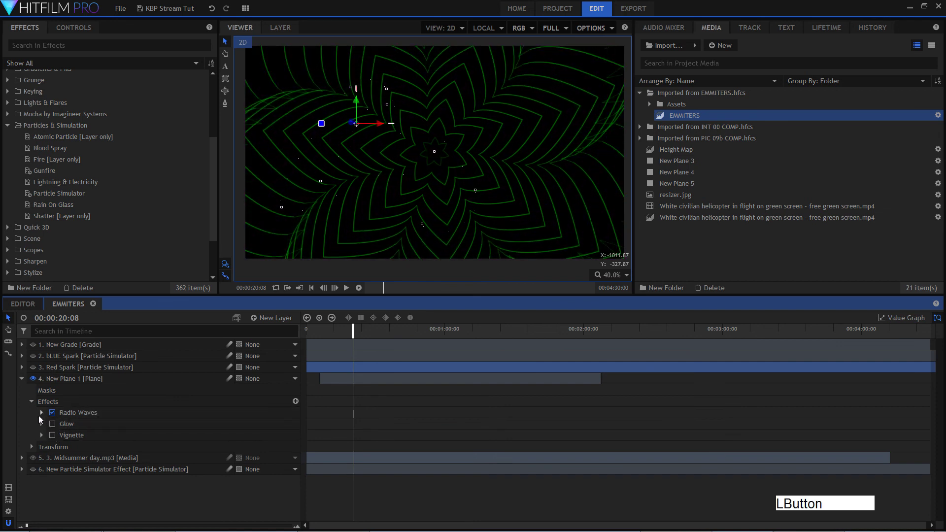
pyautogui.click(41, 413)
pyautogui.click(89, 413)
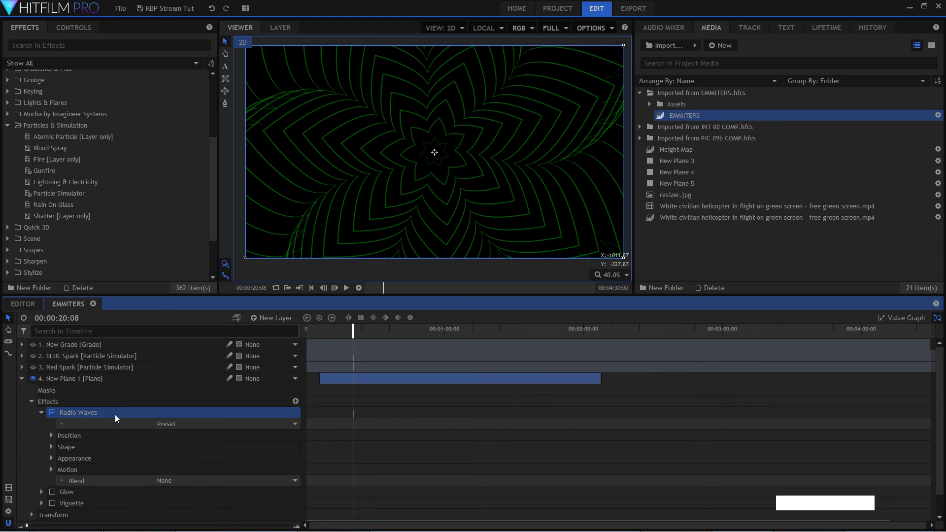
# - Search the effects library for "radio"
pyautogui.click(54, 46)
pyautogui.click(40, 46)
pyautogui.write('radio')
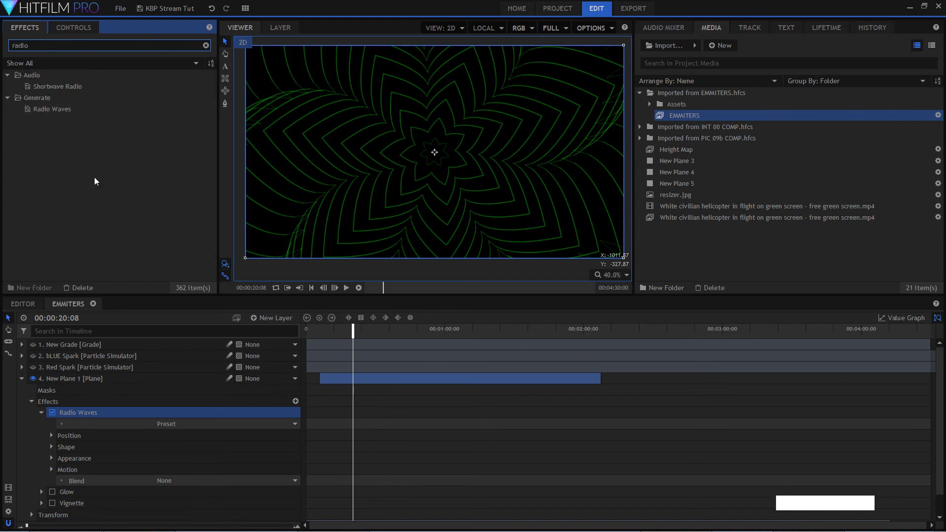
# - Look through the Radio Waves presets without applying one, then briefly play the animation
pyautogui.click(226, 425)
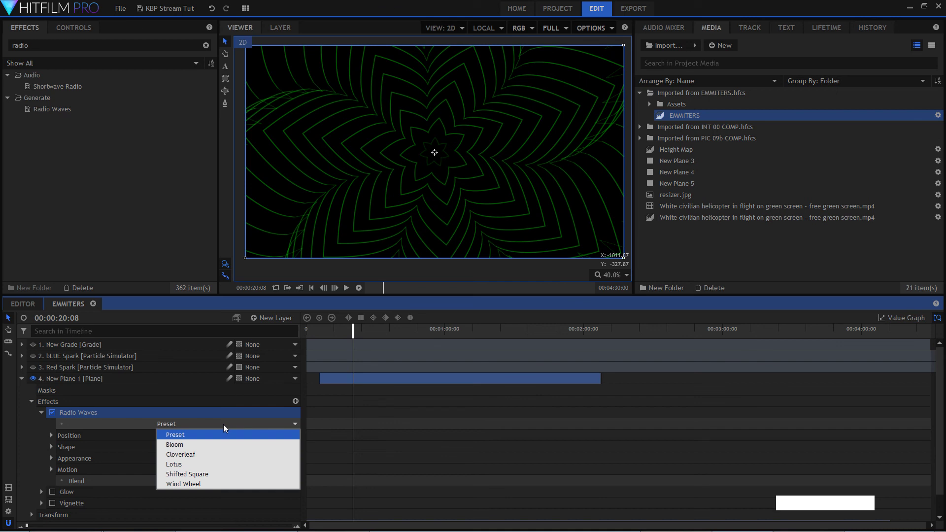
pyautogui.click(223, 424)
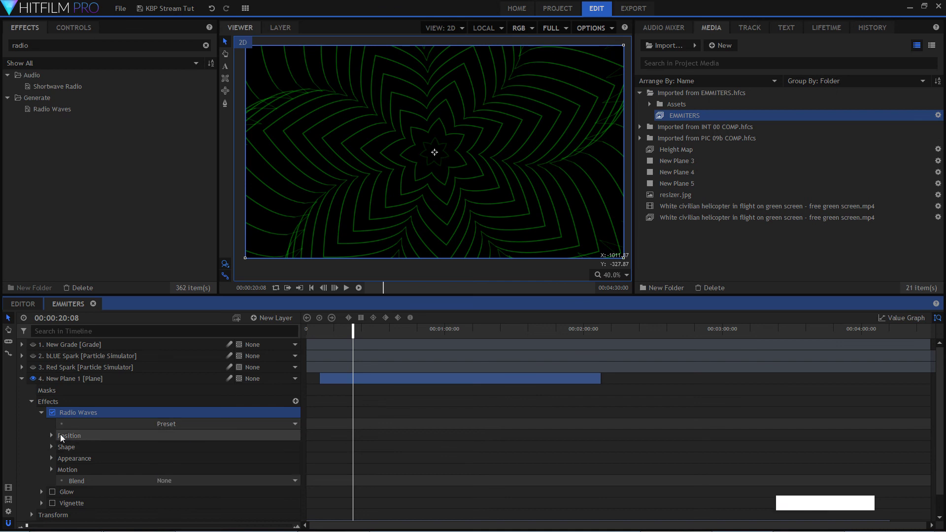
pyautogui.press('space')
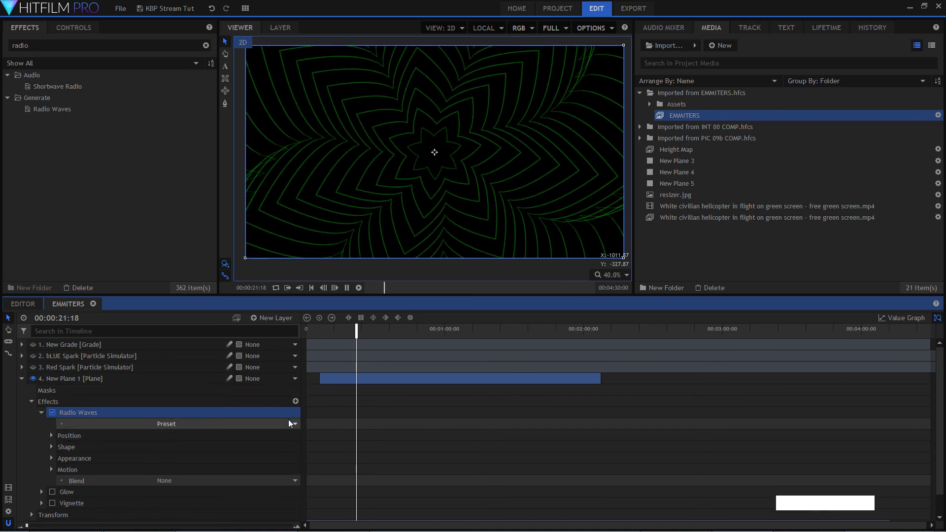
pyautogui.press('space')
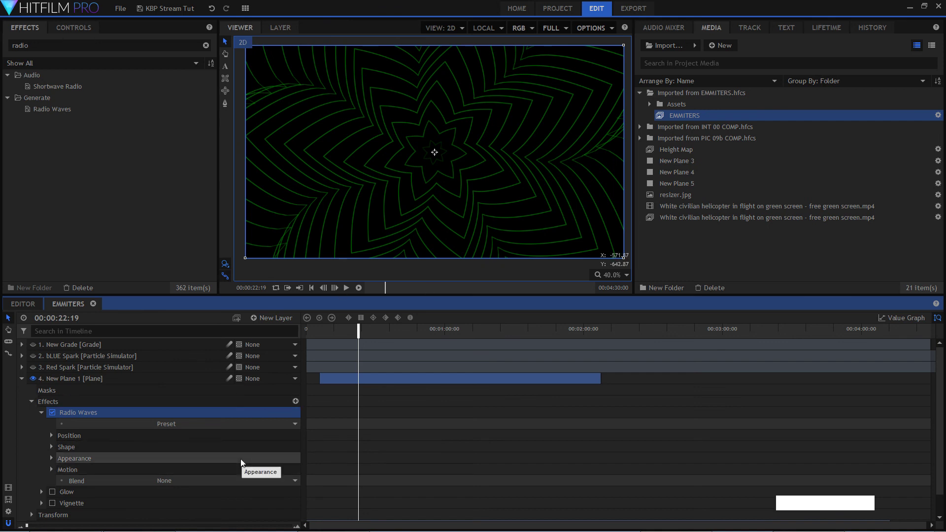
# - Expand Radio Waves' Position and Shape groups, try the Octagon shape, then set Triangle and play the animation
pyautogui.scroll(-1, 242, 453)
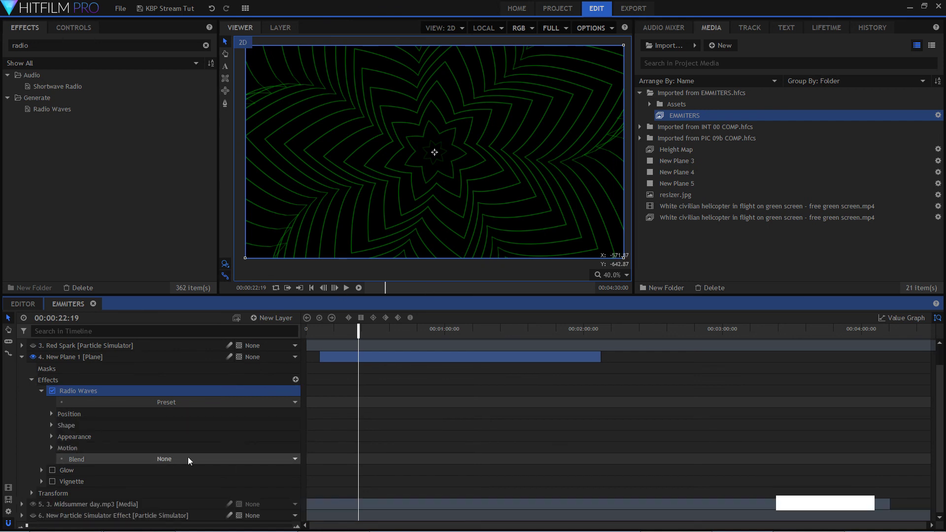
pyautogui.click(53, 416)
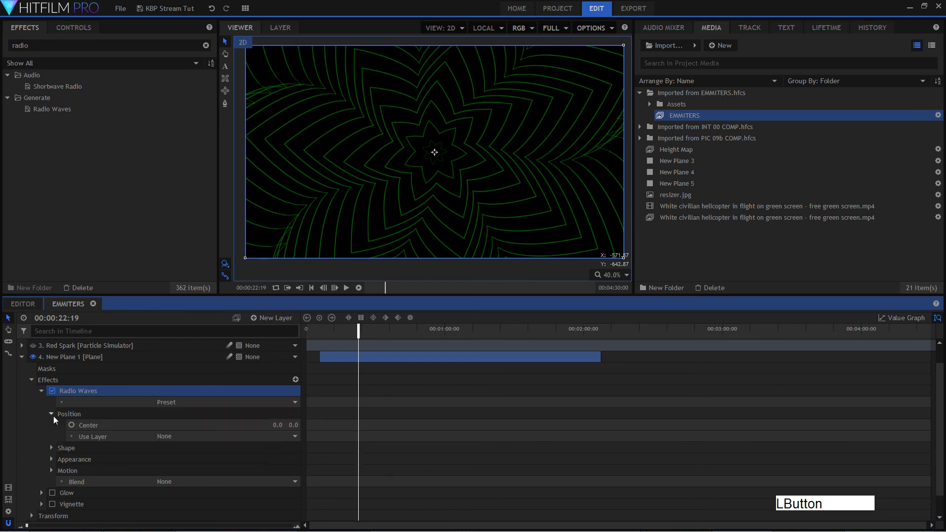
pyautogui.click(51, 448)
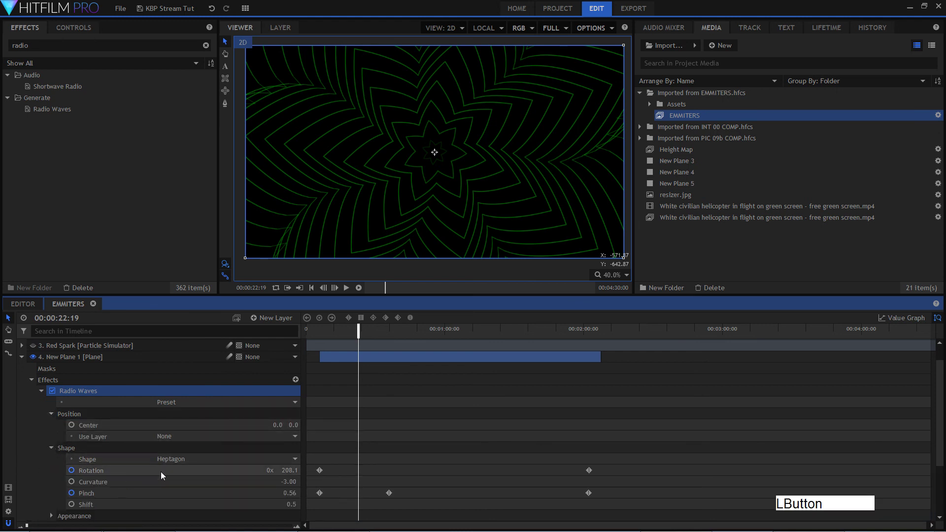
pyautogui.click(258, 459)
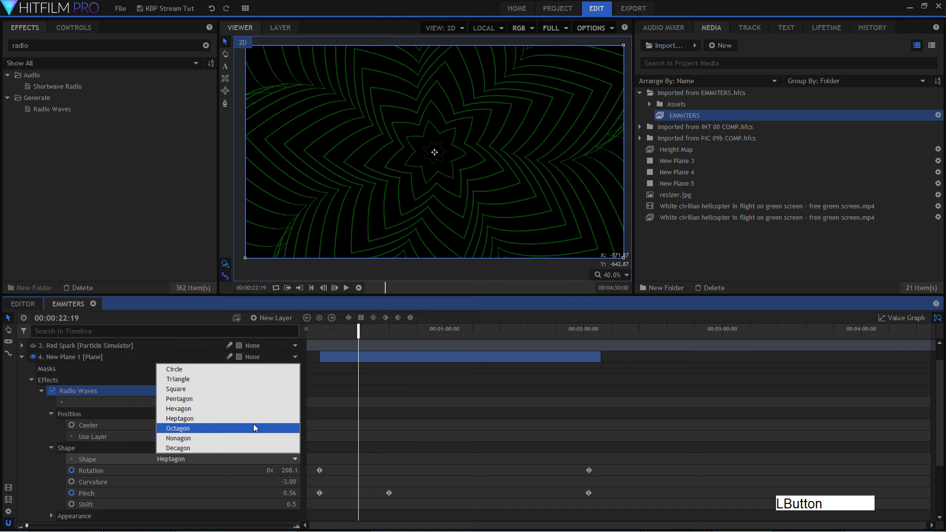
pyautogui.click(254, 428)
pyautogui.click(246, 456)
pyautogui.click(234, 380)
pyautogui.press('space')
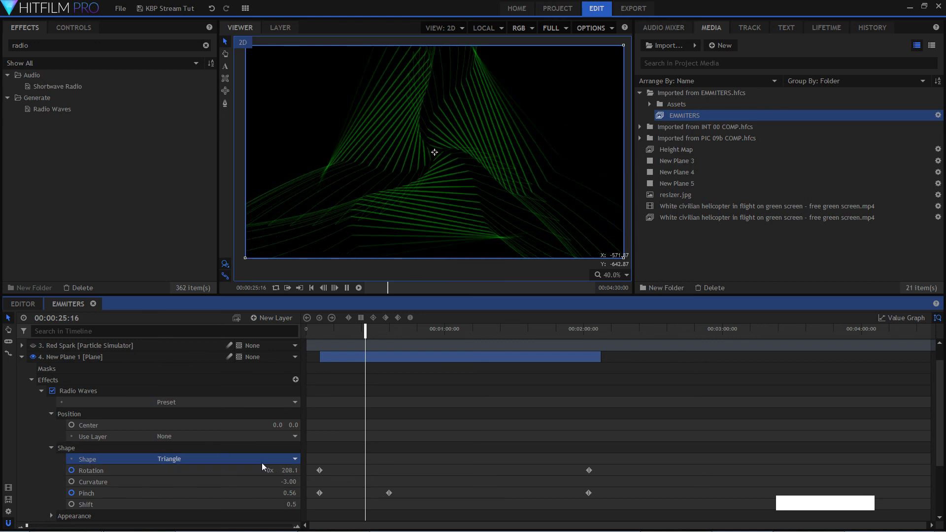
# - Set the Radio Waves shape's Pinch to 0.32 and Curvature to 11.00, then play the animation
pyautogui.press('space')
pyautogui.moveTo(283, 495); pyautogui.dragTo(280, 480)
pyautogui.press('space')
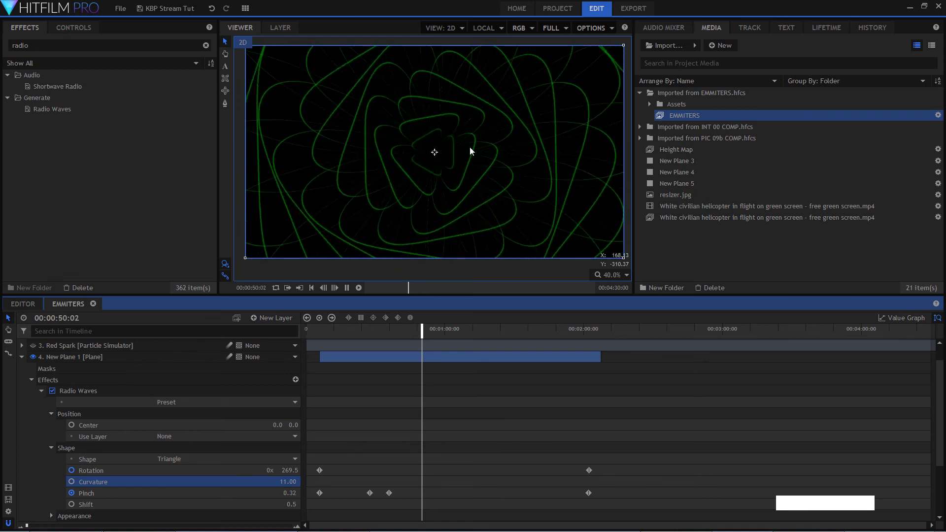
# - Expand Radio Waves' Appearance group and review its settings from Color down to Line Blend
pyautogui.scroll(-3, 226, 430)
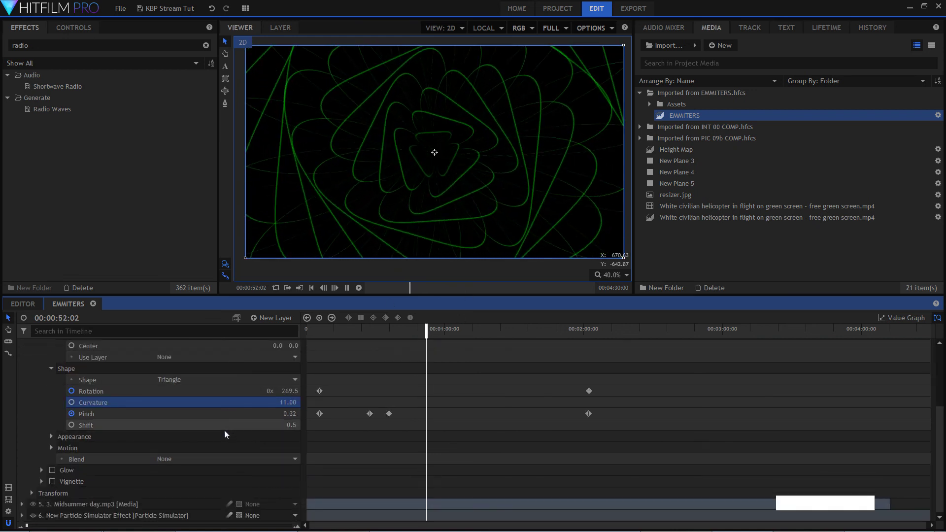
pyautogui.scroll(2, 273, 422)
pyautogui.scroll(-2, 273, 423)
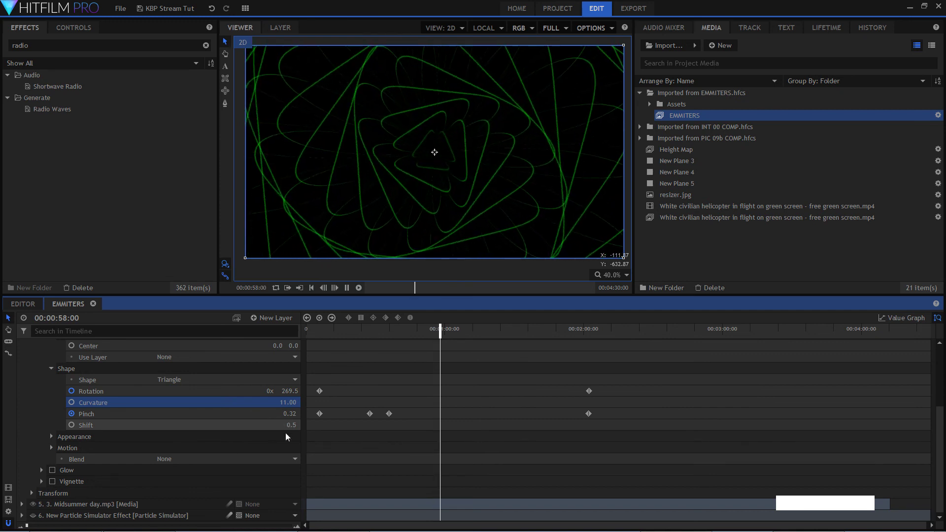
pyautogui.click(51, 436)
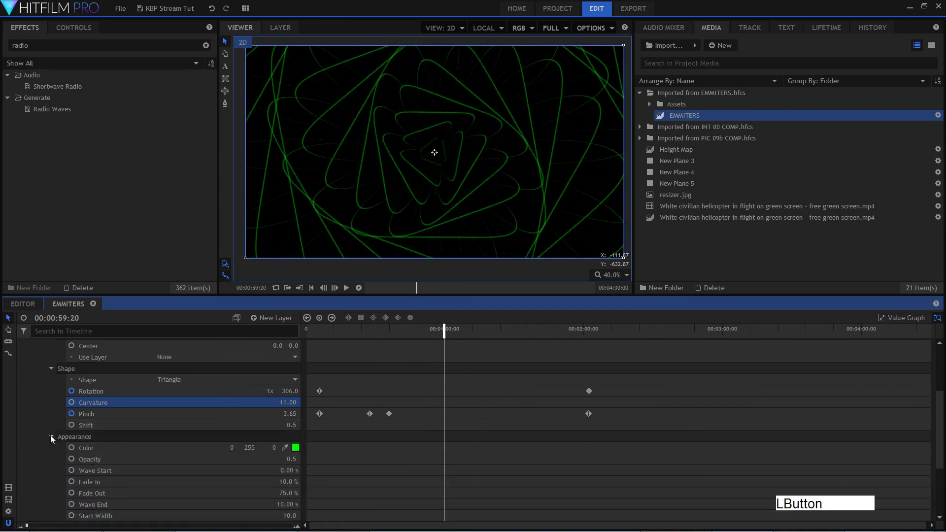
pyautogui.scroll(-3, 148, 438)
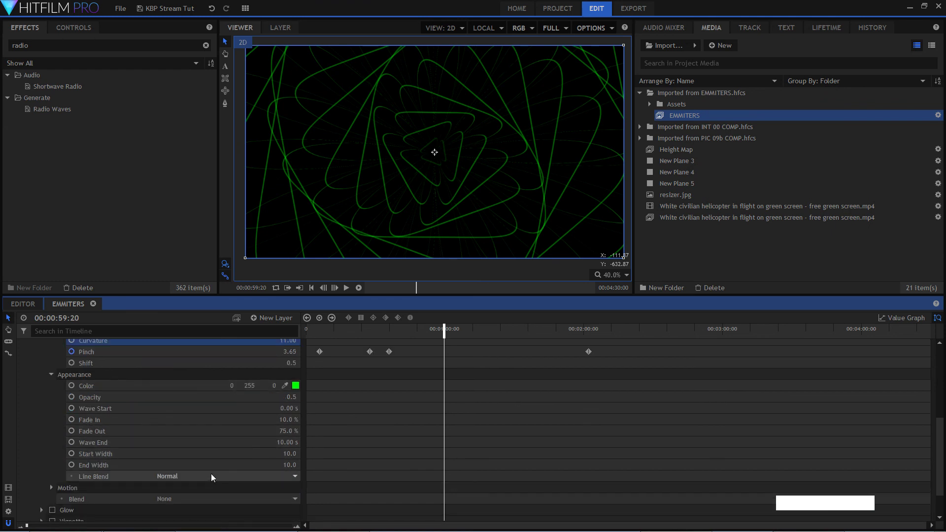
pyautogui.scroll(-3, 211, 476)
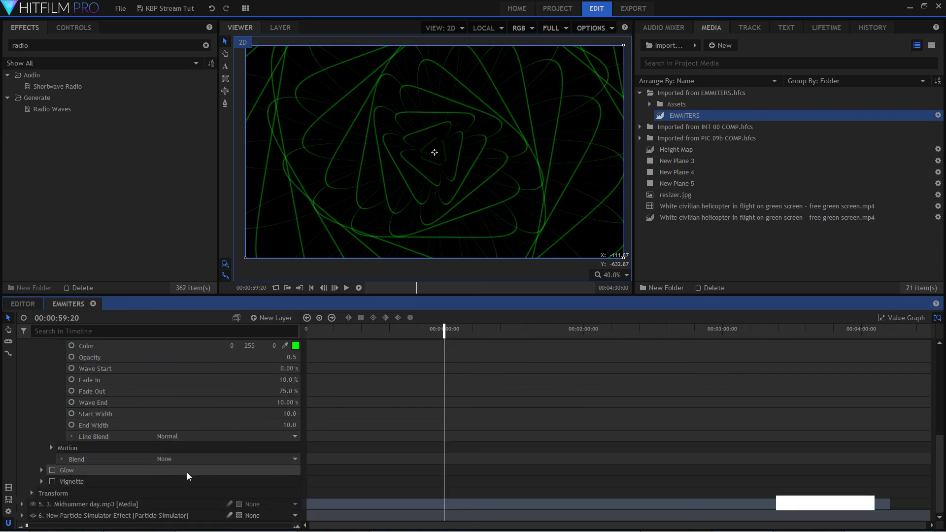
# - Turn New Plane 1's Glow and Vignette effects back on and collapse the layer
pyautogui.click(53, 483)
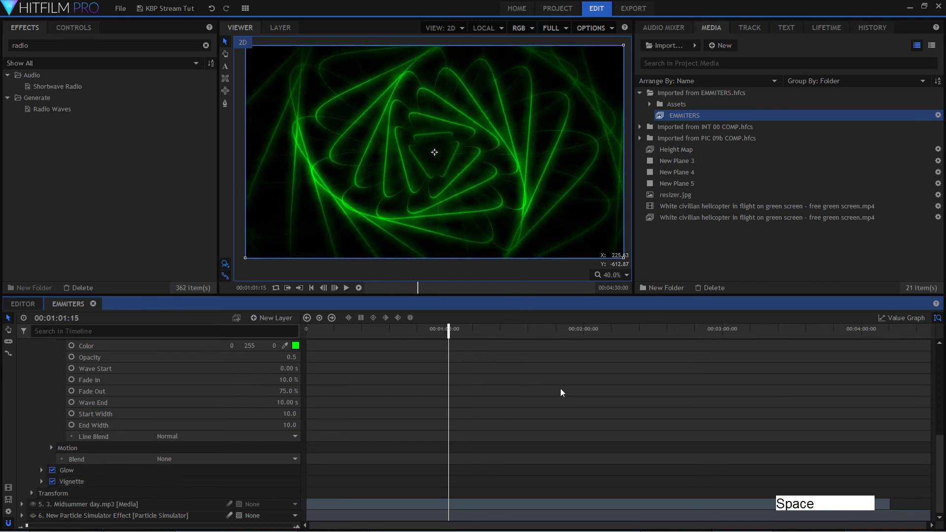
pyautogui.scroll(5, 235, 465)
pyautogui.click(24, 384)
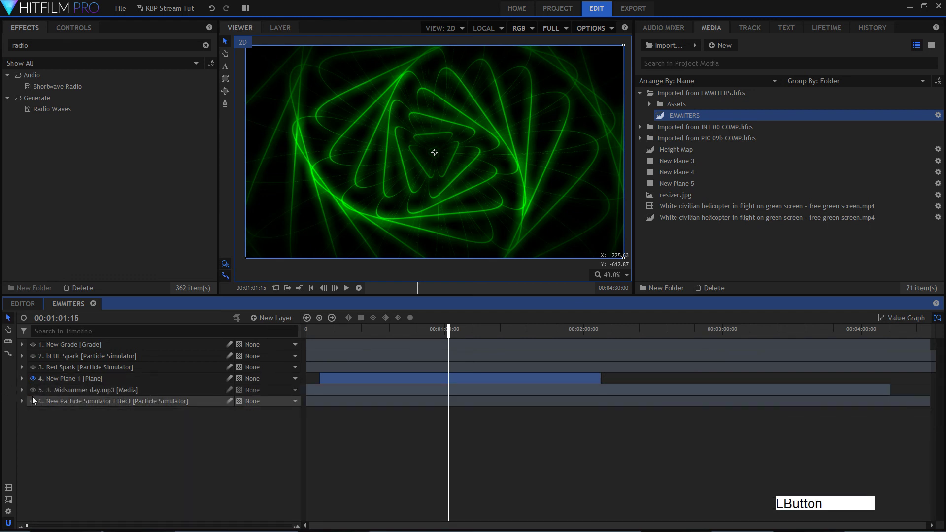
# - Show the New Grade, bLUE Spark and Red Spark layers and play the composite from the start
pyautogui.moveTo(31, 369); pyautogui.dragTo(33, 344)
pyautogui.moveTo(327, 338); pyautogui.dragTo(306, 335)
pyautogui.press('space')
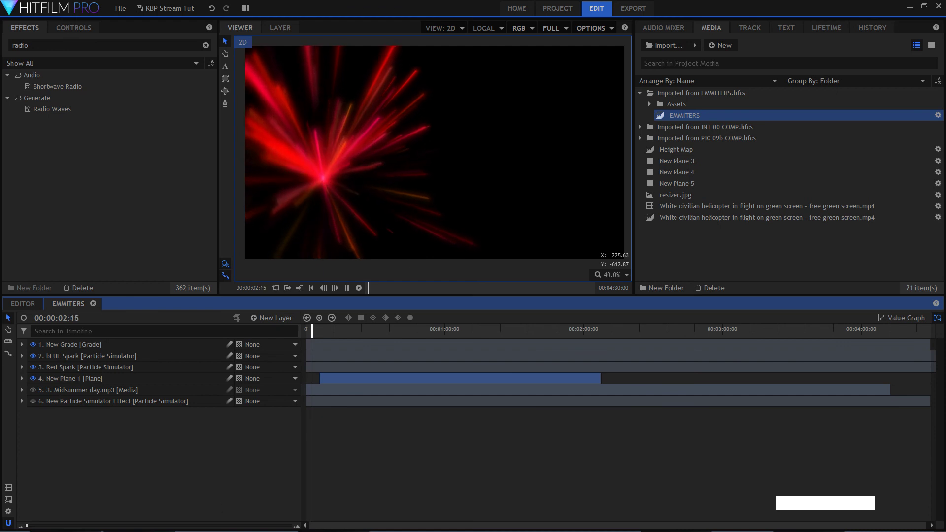
# - Deselect New Plane 1 and play the composite on to about 00:00:24:23
pyautogui.click(356, 445)
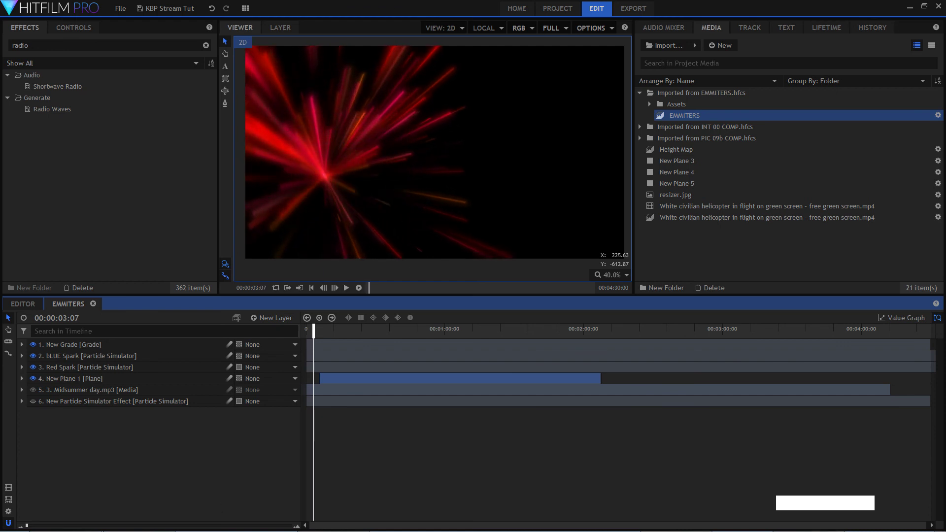
pyautogui.click(314, 426)
pyautogui.click(431, 186)
pyautogui.click(402, 348)
pyautogui.click(381, 451)
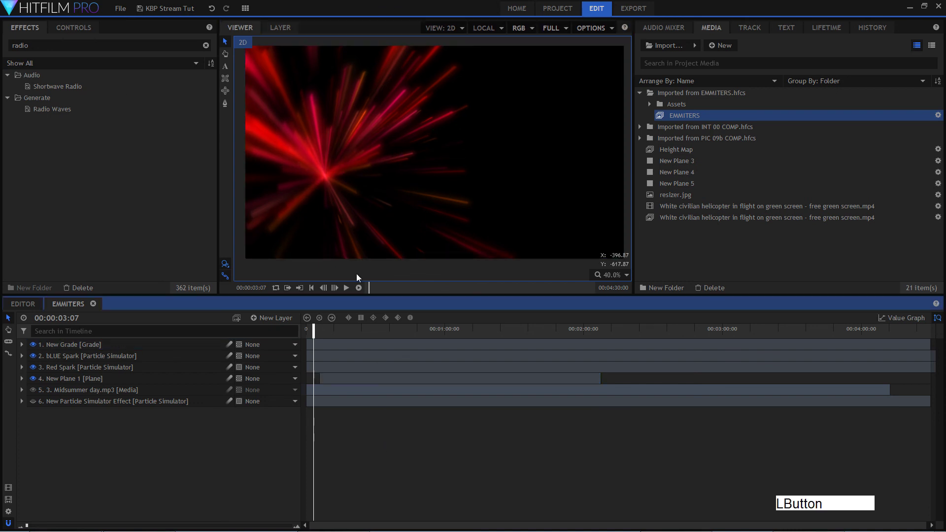
pyautogui.click(344, 290)
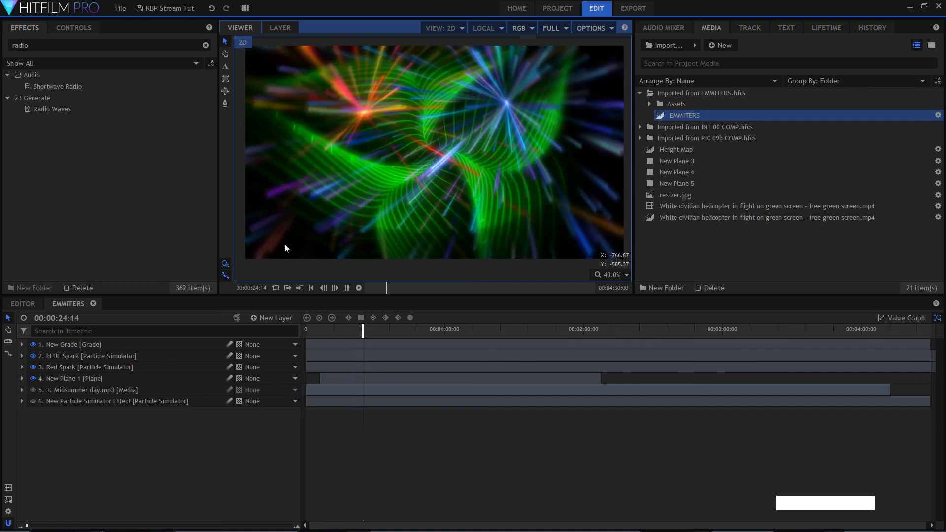
pyautogui.click(443, 348)
pyautogui.click(443, 440)
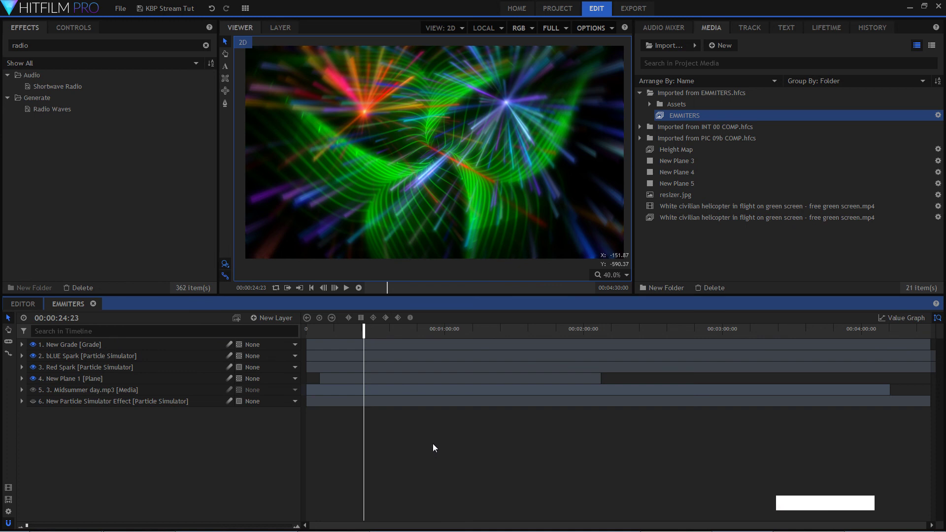
pyautogui.click(183, 449)
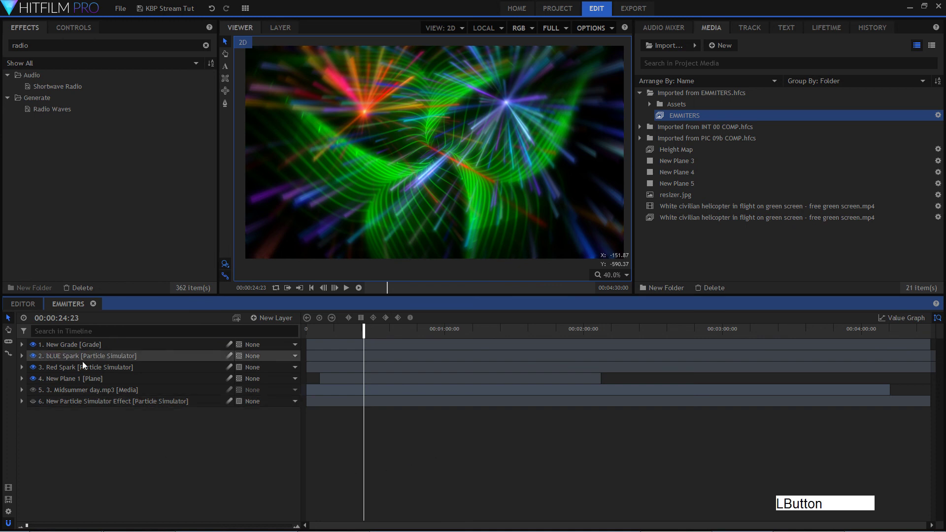
# - Clear the effects search and browse the Generate category down to Wireframe, picking out Neon Path and Radio Waves
pyautogui.click(206, 46)
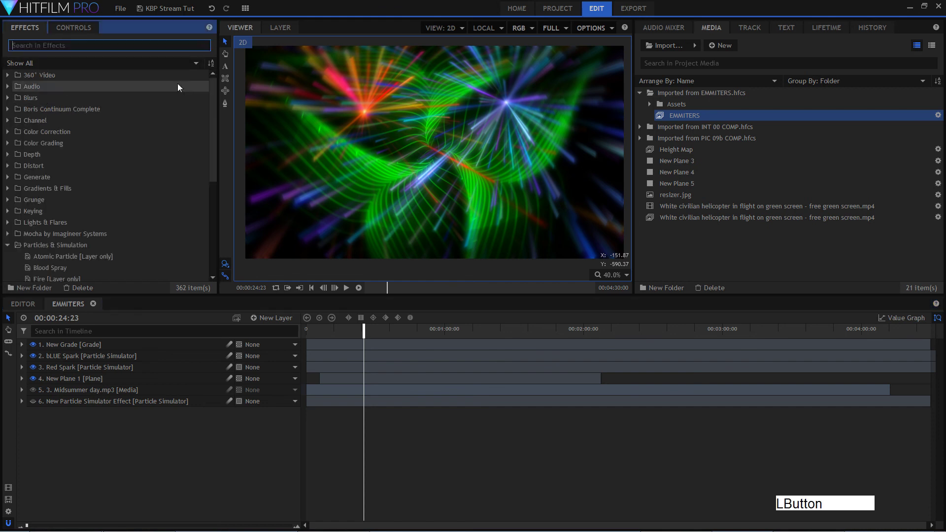
pyautogui.click(25, 180)
pyautogui.scroll(-7, 103, 207)
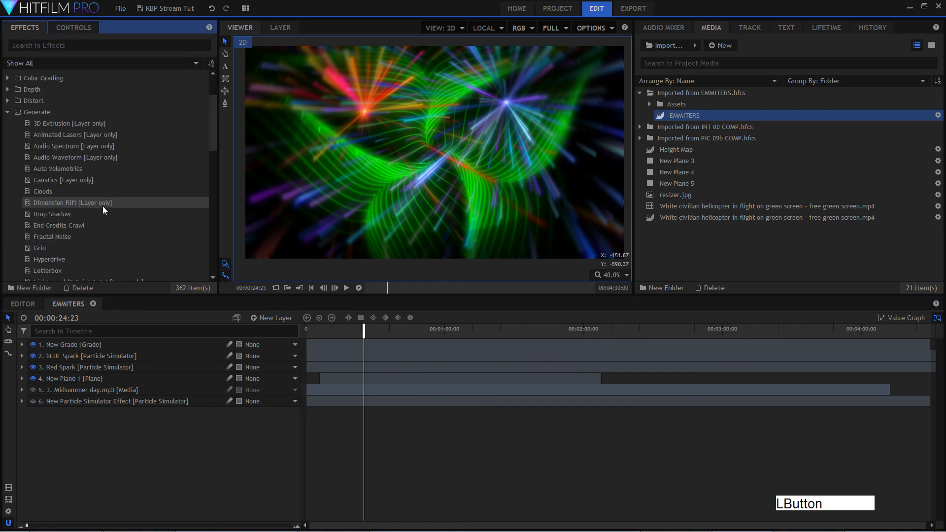
pyautogui.scroll(-2, 104, 220)
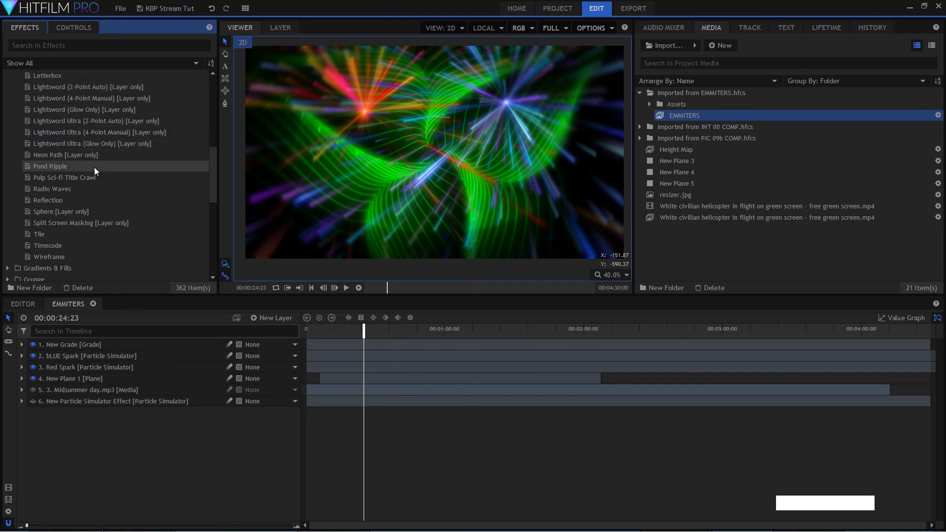
pyautogui.scroll(4, 89, 205)
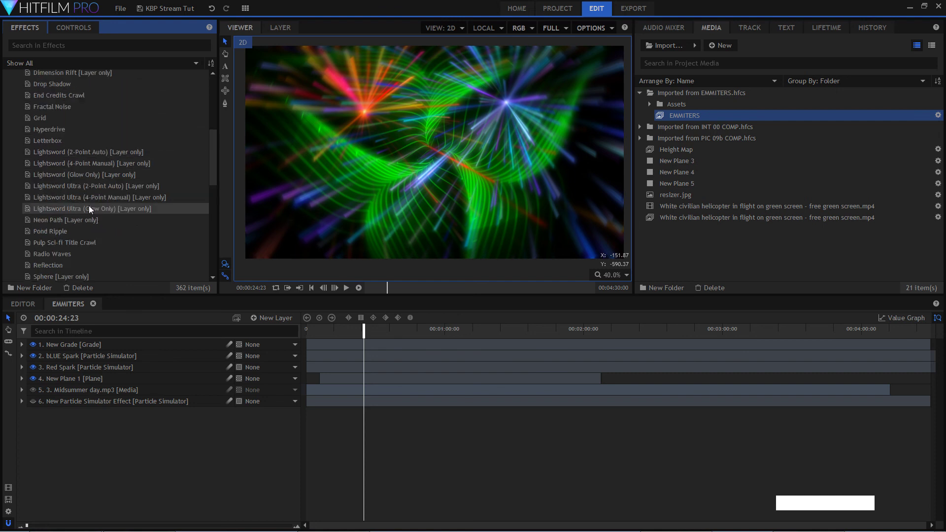
pyautogui.scroll(2, 88, 205)
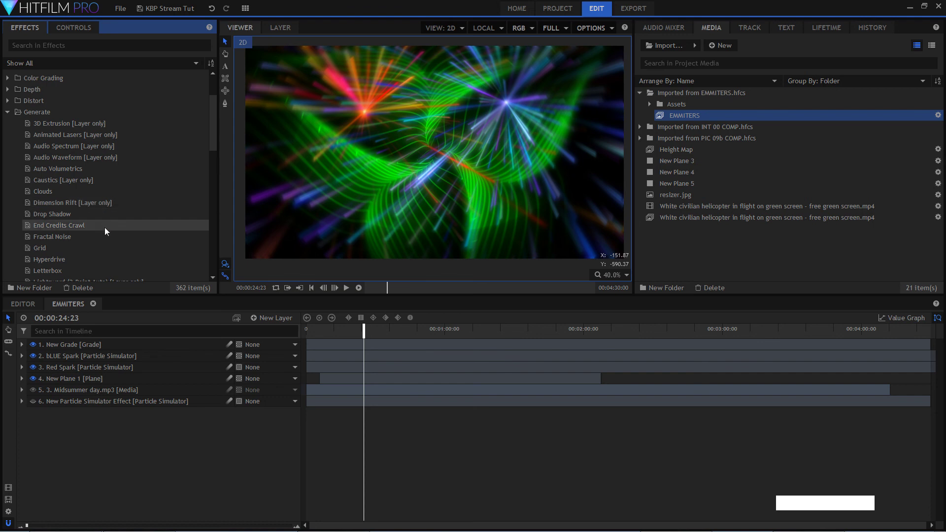
pyautogui.scroll(-2, 108, 227)
pyautogui.scroll(-4, 111, 229)
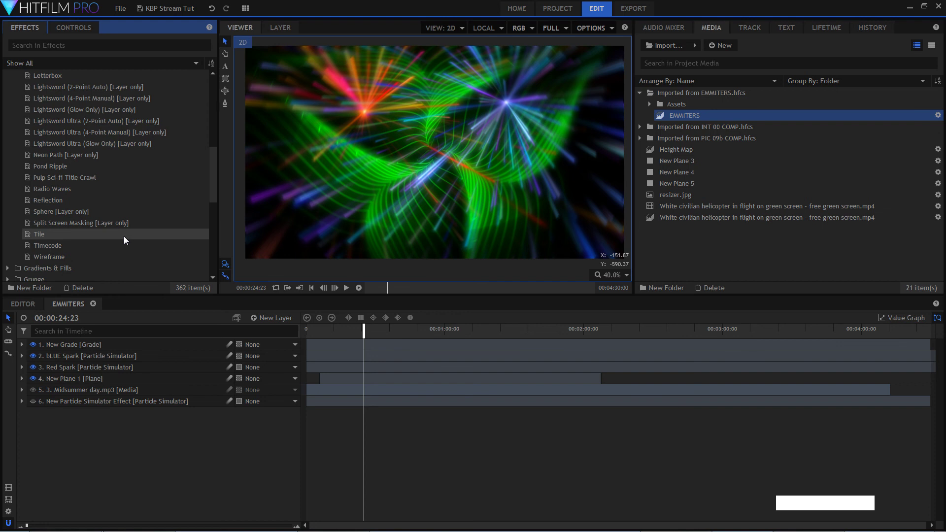
pyautogui.click(79, 154)
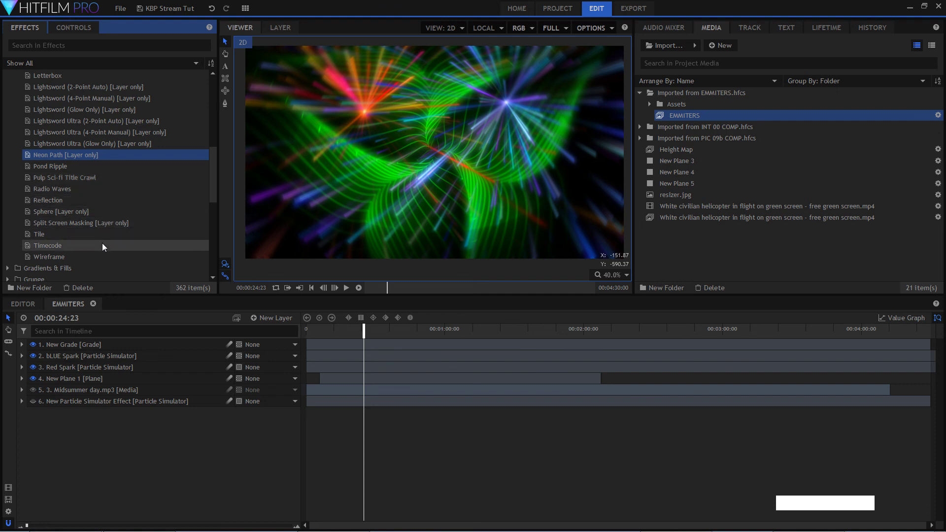
pyautogui.click(74, 189)
pyautogui.moveTo(69, 189); pyautogui.dragTo(145, 433)
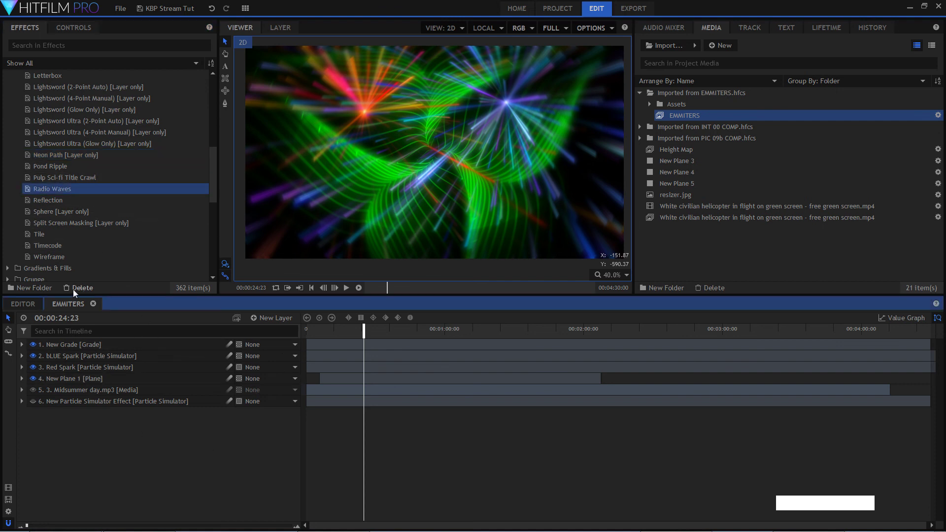
# - Create a composite shot with the 1080p Full HD @ 25 fps template and add a new plane layer to it
pyautogui.click(725, 48)
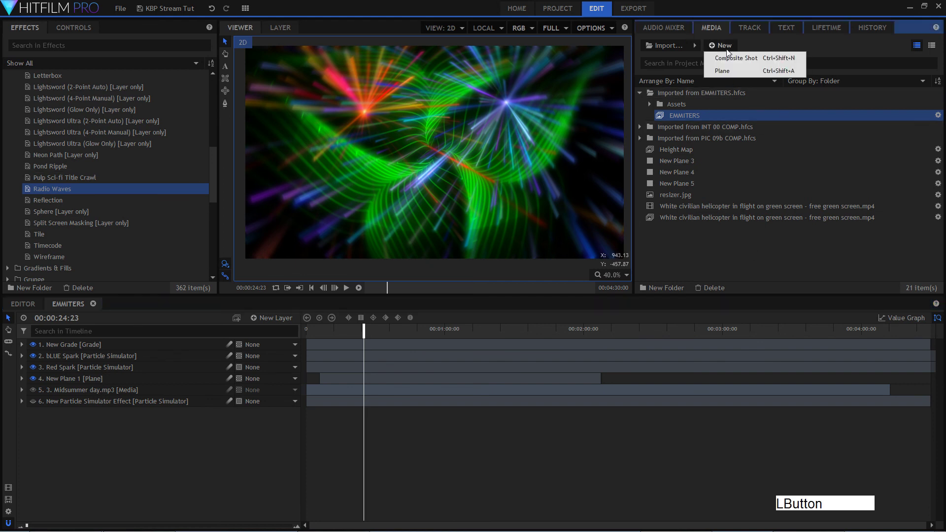
pyautogui.click(740, 57)
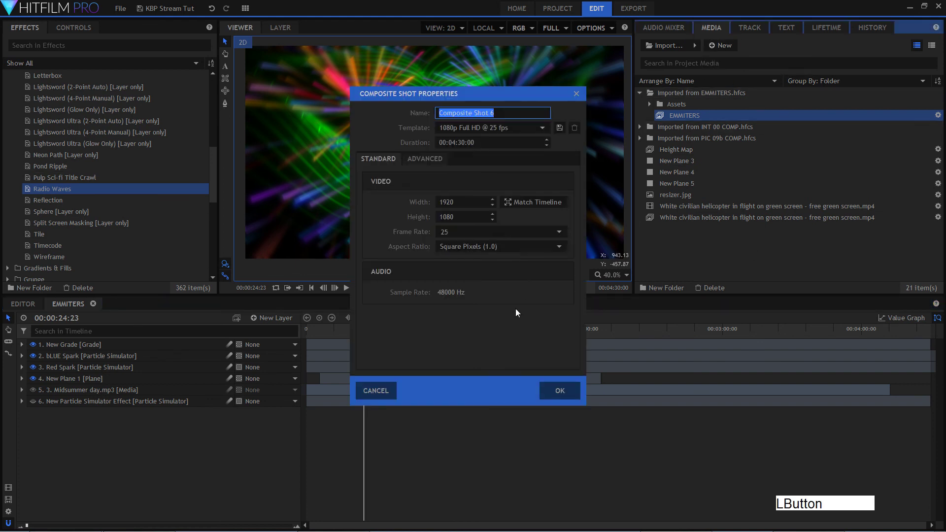
pyautogui.click(549, 389)
pyautogui.moveTo(51, 188); pyautogui.dragTo(153, 304)
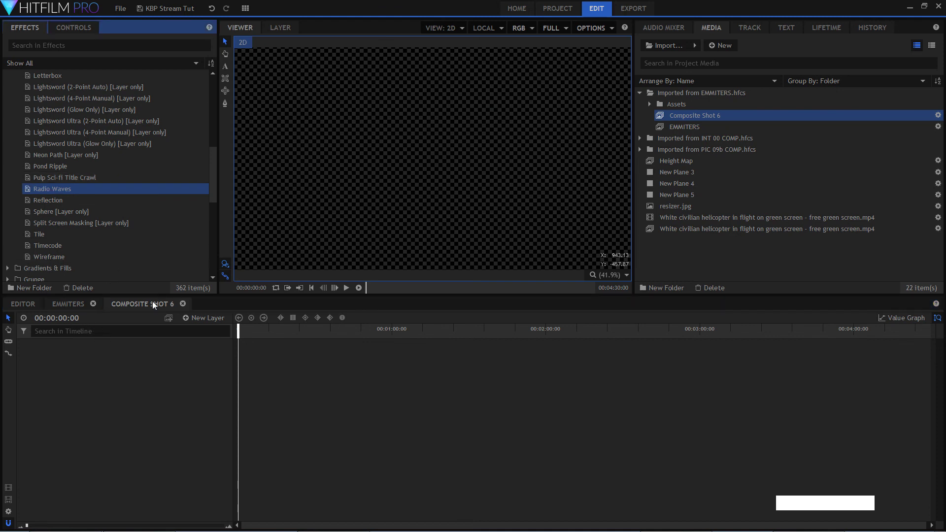
pyautogui.click(209, 318)
pyautogui.click(217, 330)
pyautogui.click(532, 309)
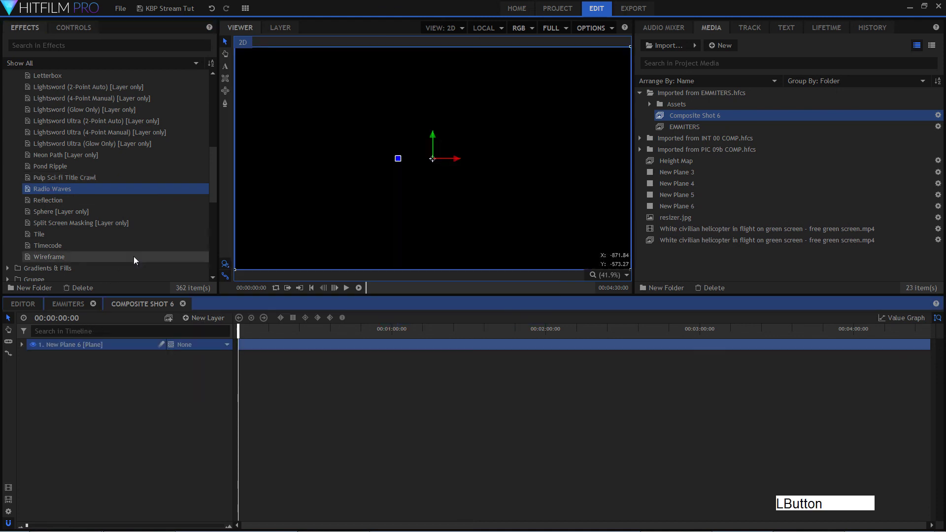
# - Apply the Radio Waves effect to the new plane, play its animation and expand the effect's settings
pyautogui.moveTo(56, 189); pyautogui.dragTo(121, 344)
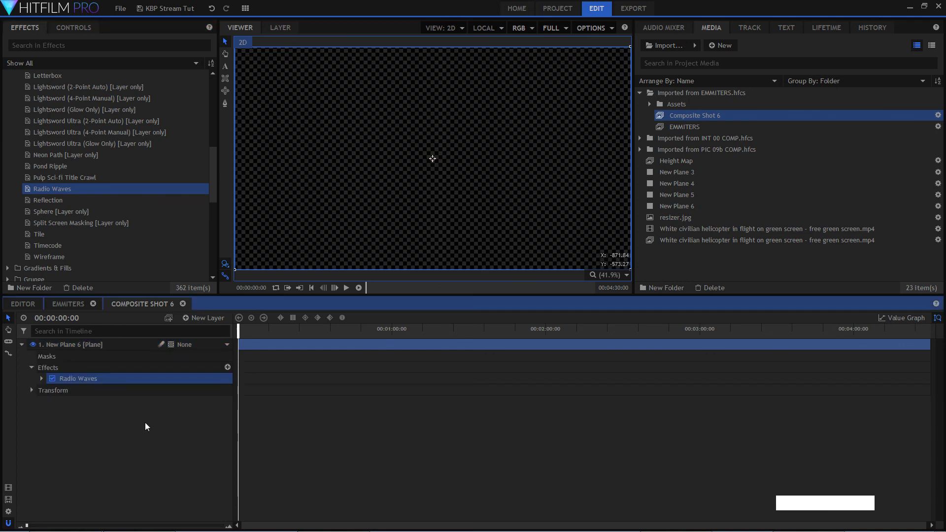
pyautogui.press('space')
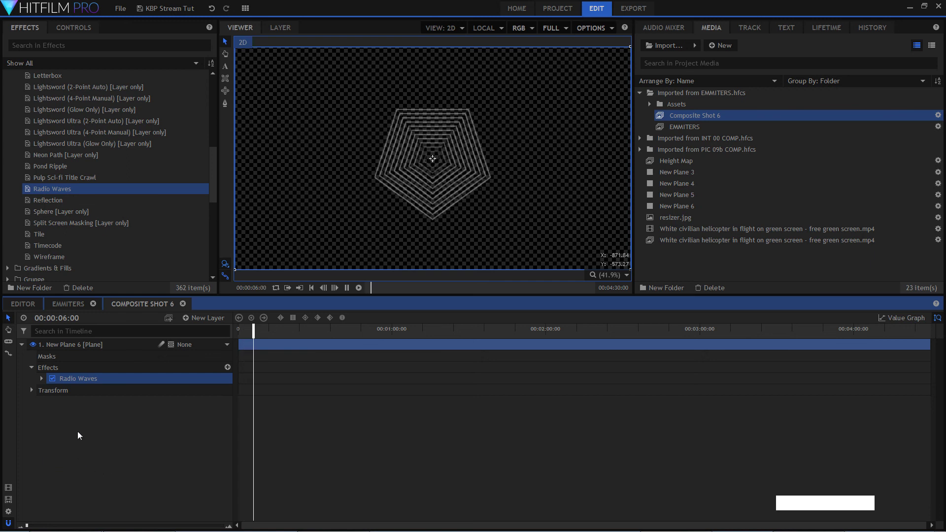
pyautogui.click(41, 379)
pyautogui.press('space')
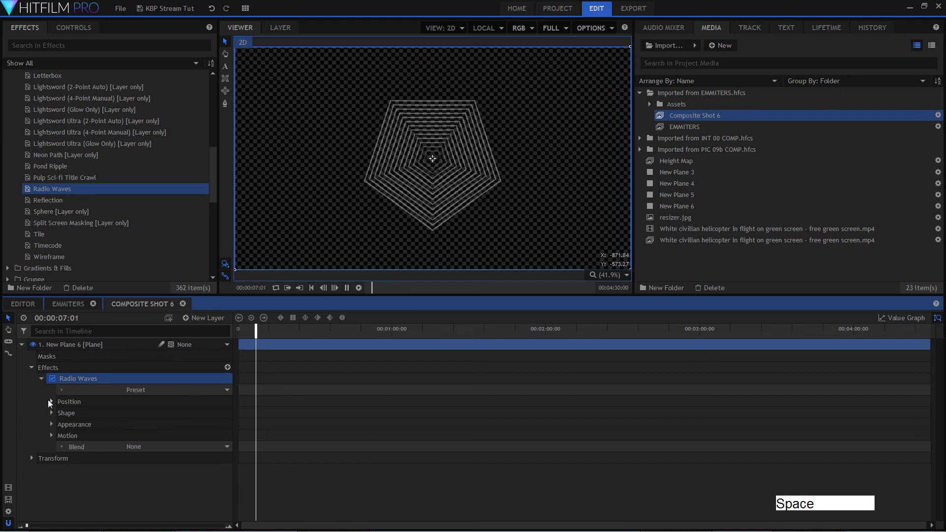
# - Try the Bloom preset on Radio Waves and preview its animation
pyautogui.click(180, 389)
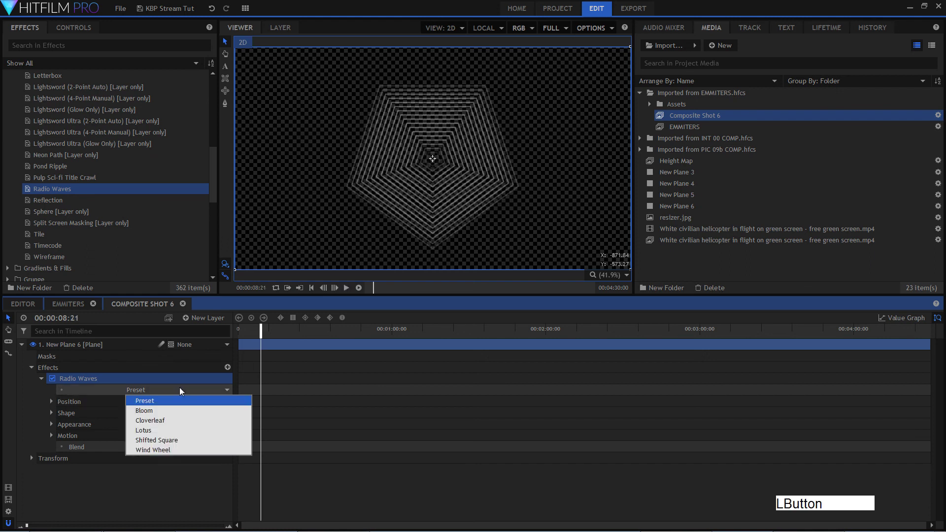
pyautogui.click(185, 409)
pyautogui.press('space')
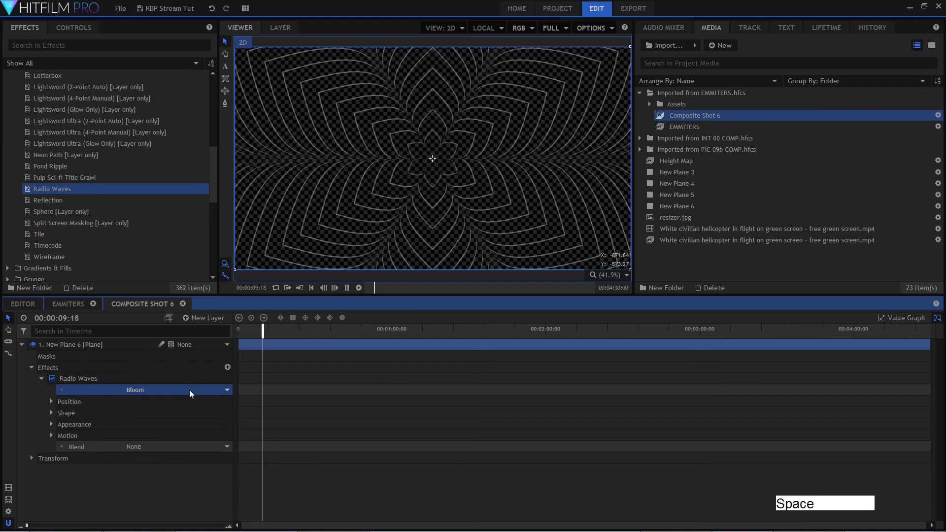
# - Set the Radio Waves preset to Cloverleaf and preview its animation
pyautogui.click(190, 389)
pyautogui.click(190, 415)
pyautogui.press('space')
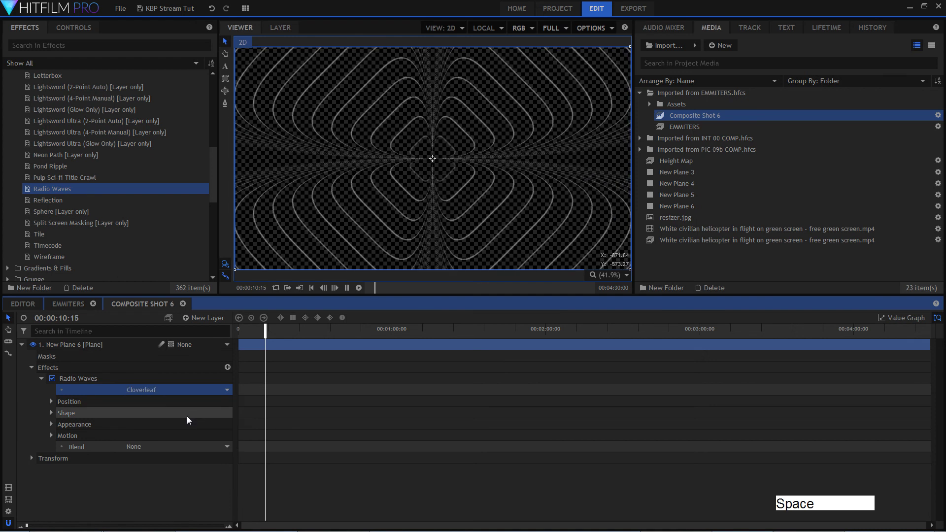
# - Expand Radio Waves' Position and Shape groups, then try Heptagon as the shape and preview it
pyautogui.click(57, 401)
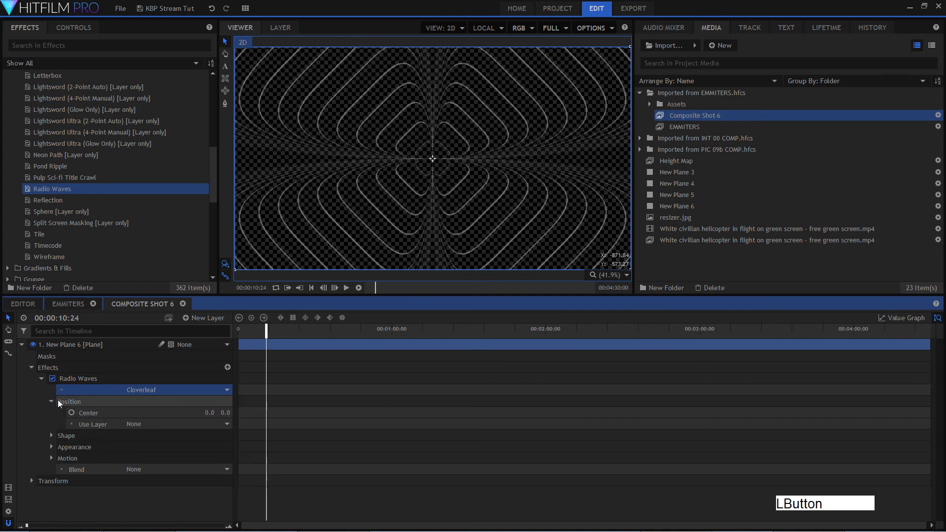
pyautogui.click(51, 435)
pyautogui.click(170, 446)
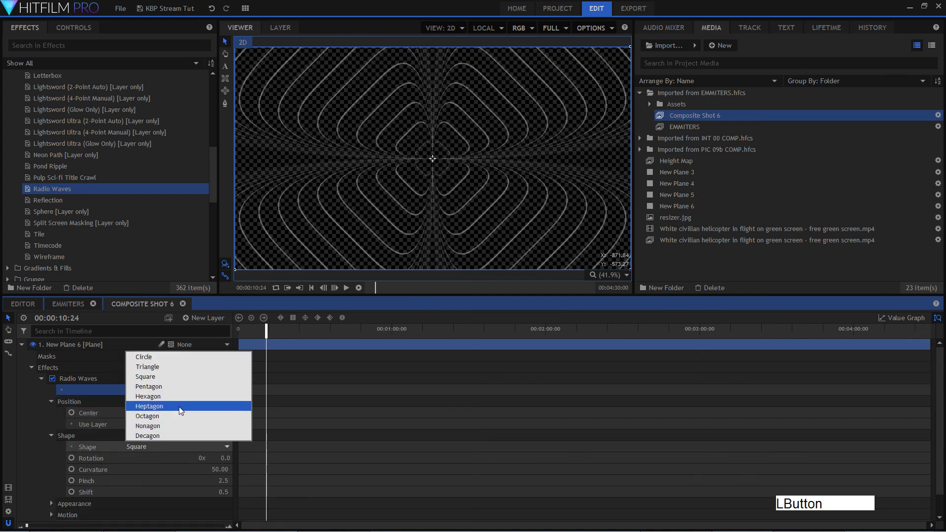
pyautogui.click(179, 407)
pyautogui.press('space')
# - Set the Radio Waves shape to Nonagon and preview its animation
pyautogui.click(178, 445)
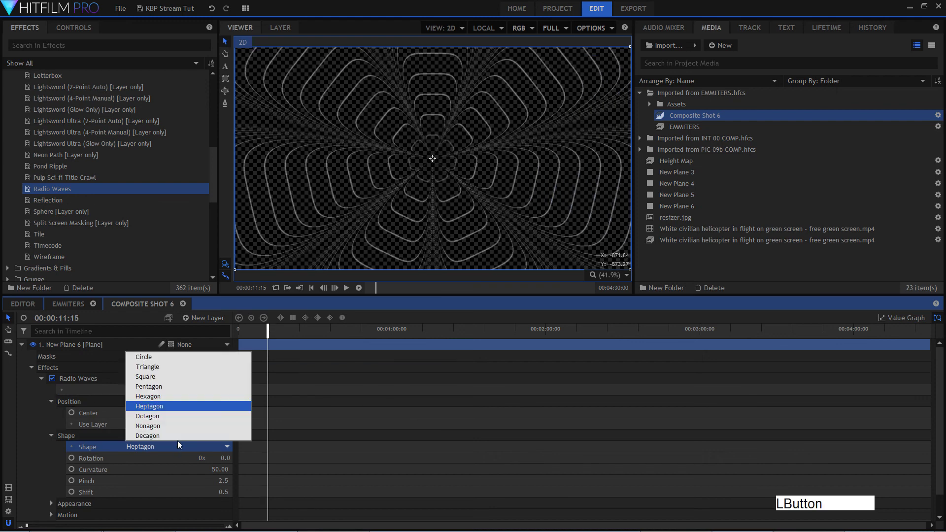
pyautogui.click(177, 424)
pyautogui.press('space')
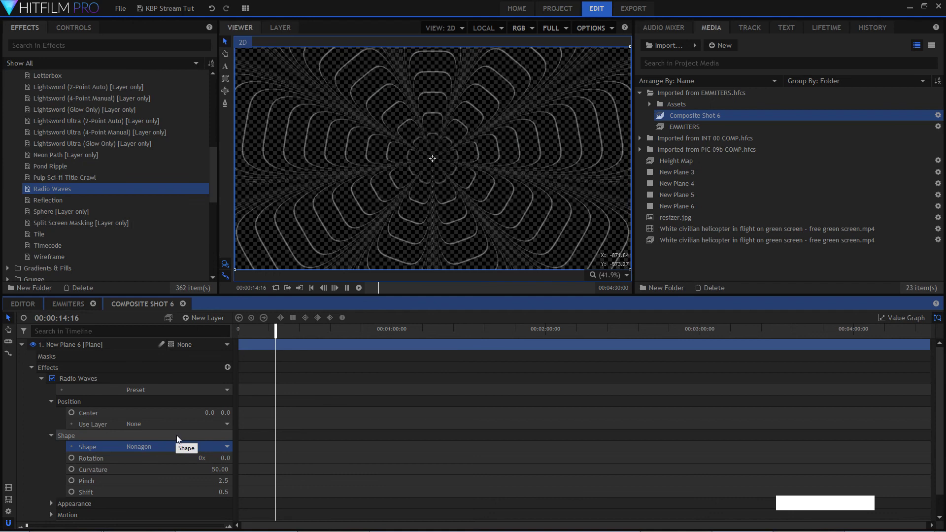
pyautogui.press('space')
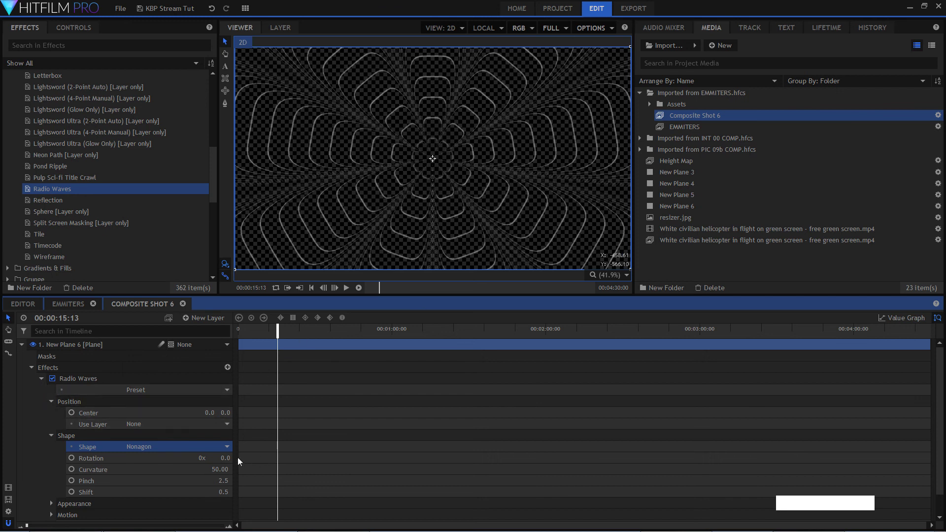
# - Collapse the Radio Waves settings, deselect the plane layer and play the nonagon animation to about 00:00:18:07
pyautogui.click(29, 368)
pyautogui.click(28, 368)
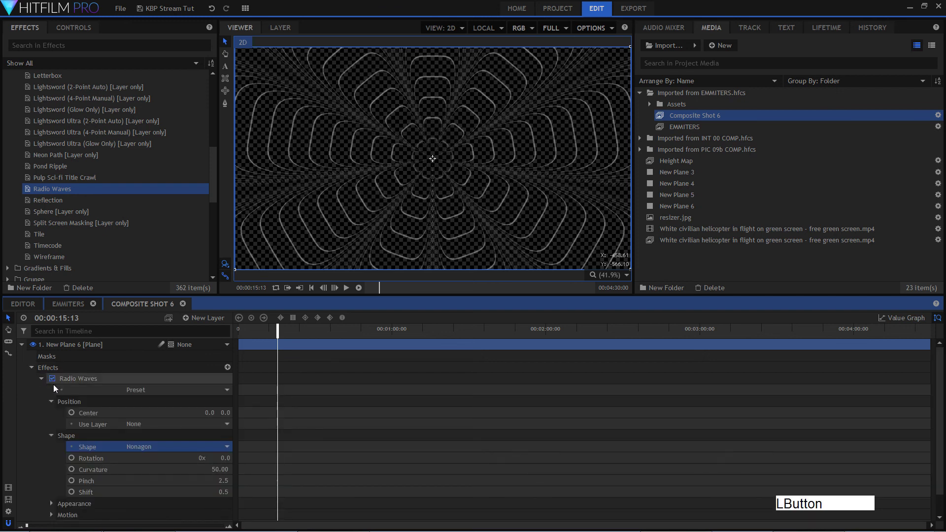
pyautogui.click(42, 378)
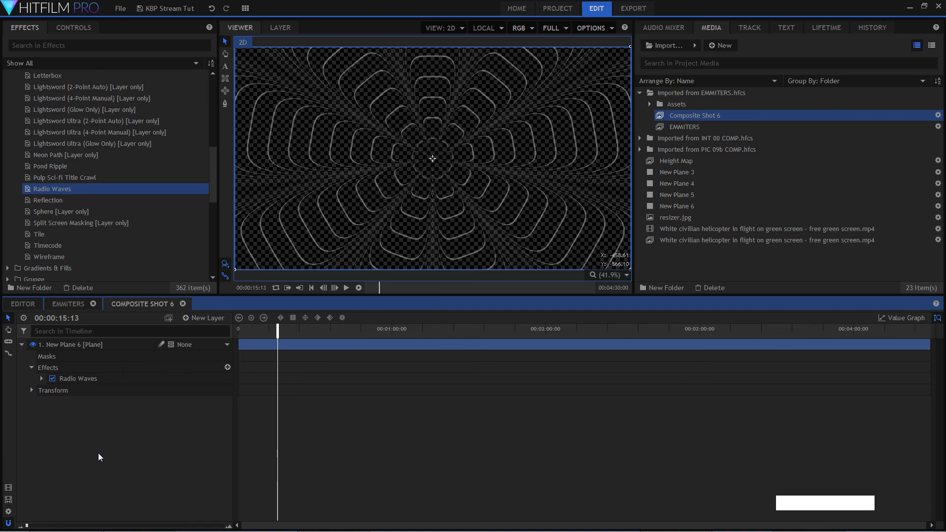
pyautogui.click(142, 433)
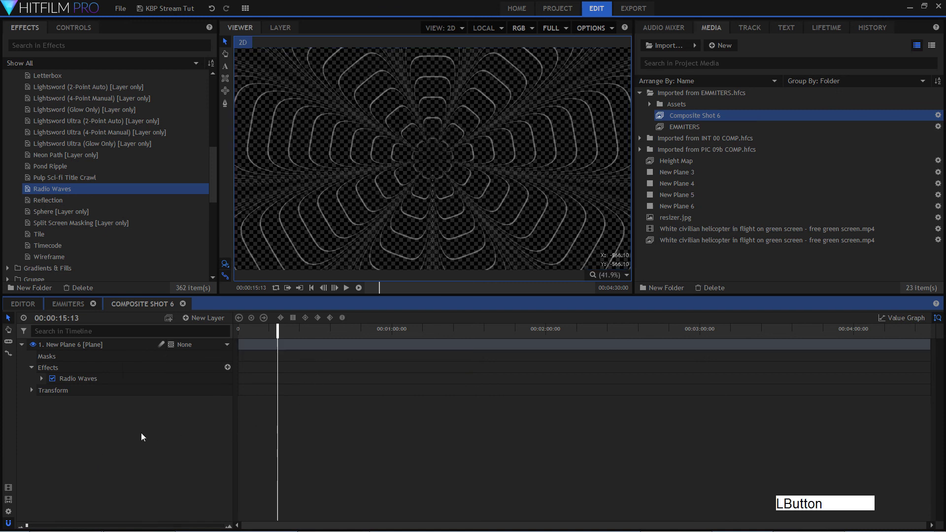
pyautogui.press('space')
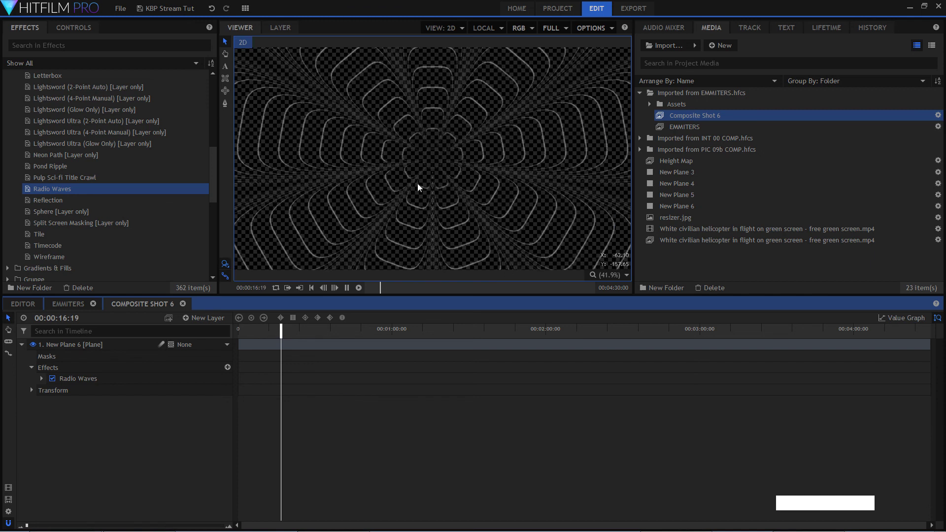
pyautogui.press('space')
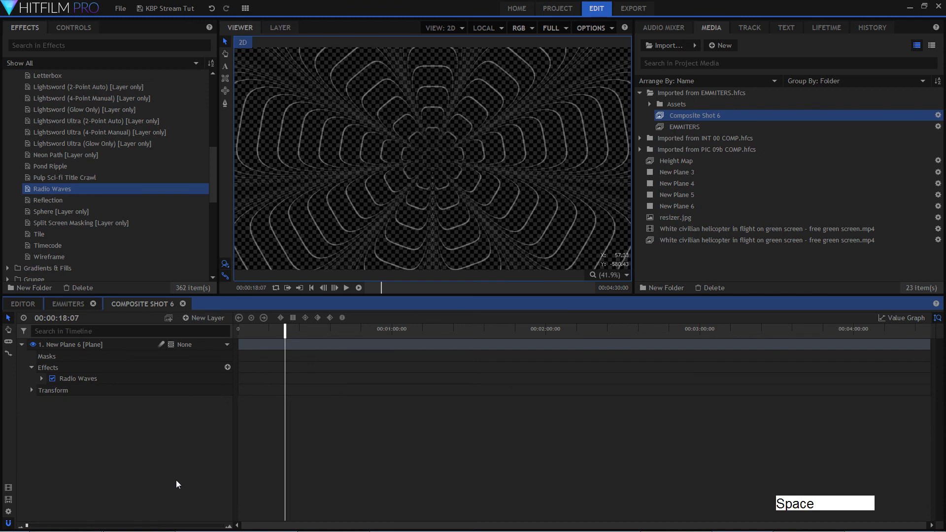
# - Browse the effects library, examine Lightning & Electricity under Particles & Simulation, and collapse that category
pyautogui.scroll(-7, 49, 262)
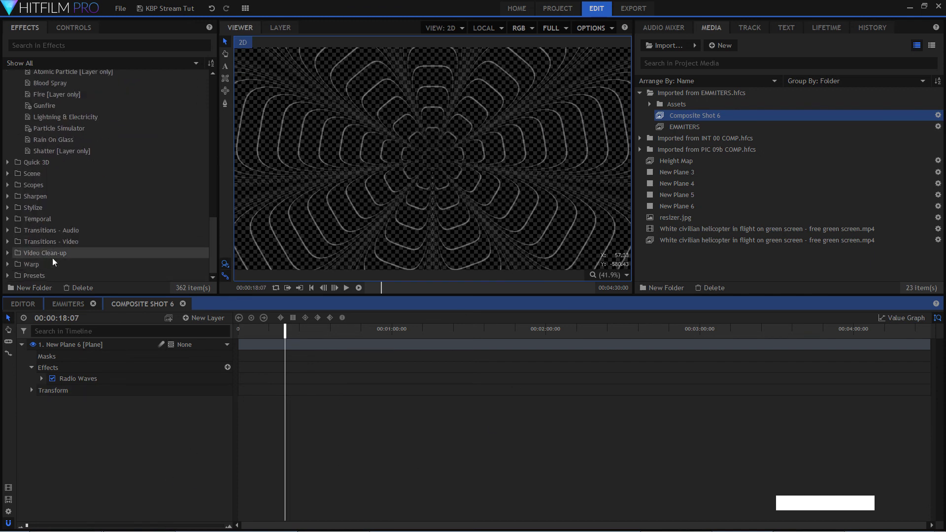
pyautogui.scroll(6, 65, 219)
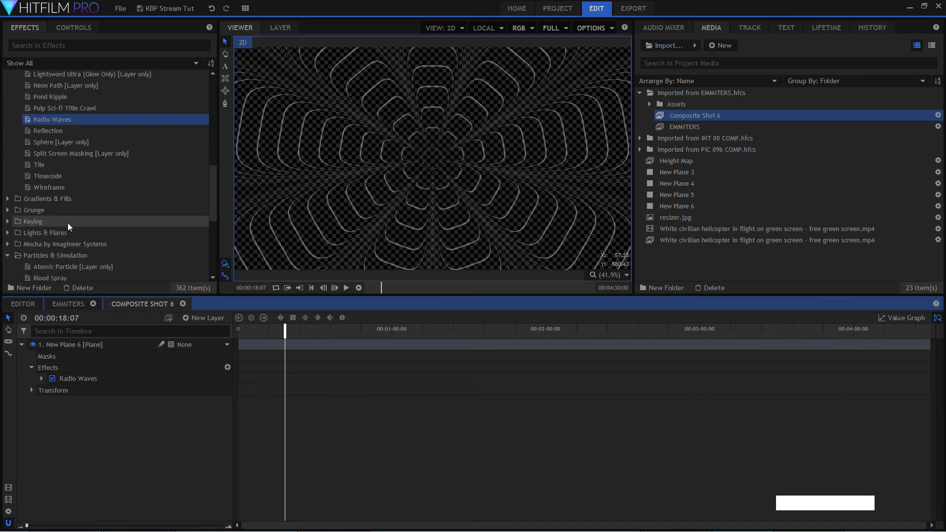
pyautogui.scroll(-4, 67, 223)
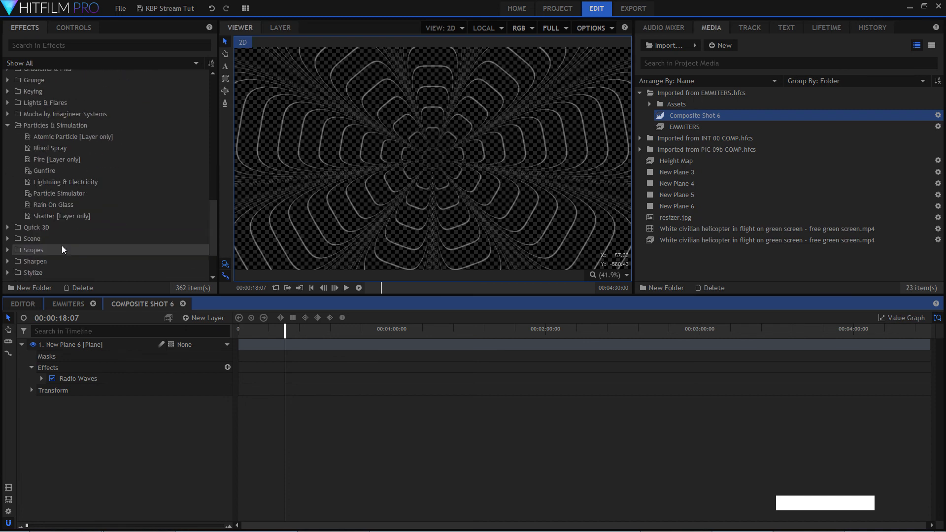
pyautogui.click(65, 182)
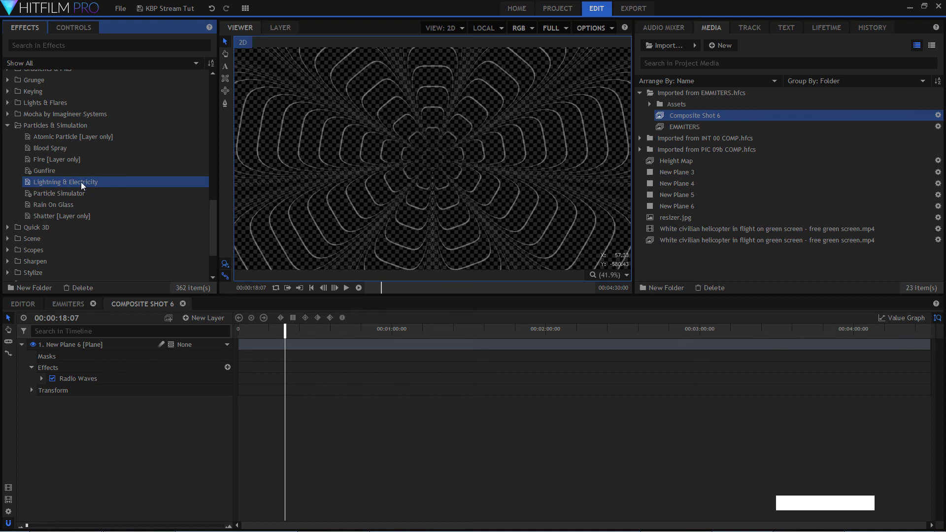
pyautogui.click(45, 120)
pyautogui.scroll(12, 63, 174)
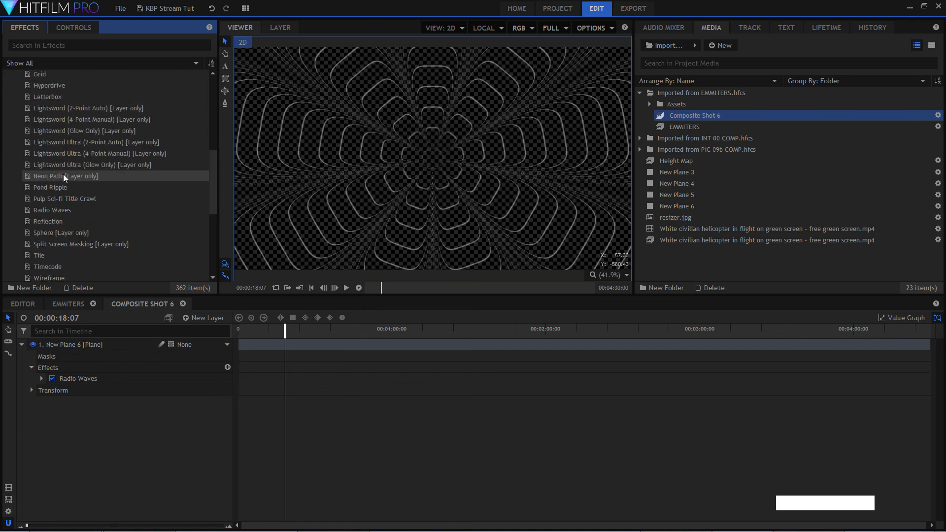
# - Close the Composite Shot 6 and EMMITERS timelines
pyautogui.click(182, 304)
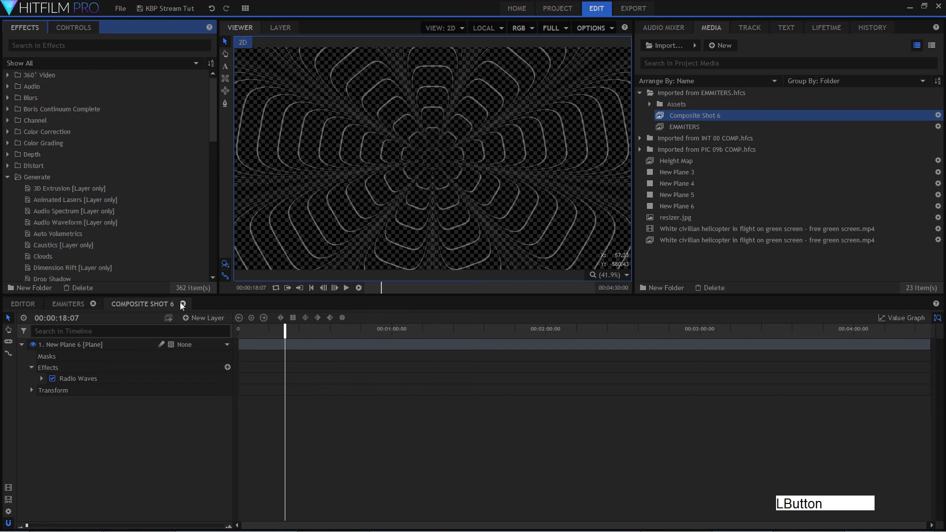
pyautogui.click(75, 308)
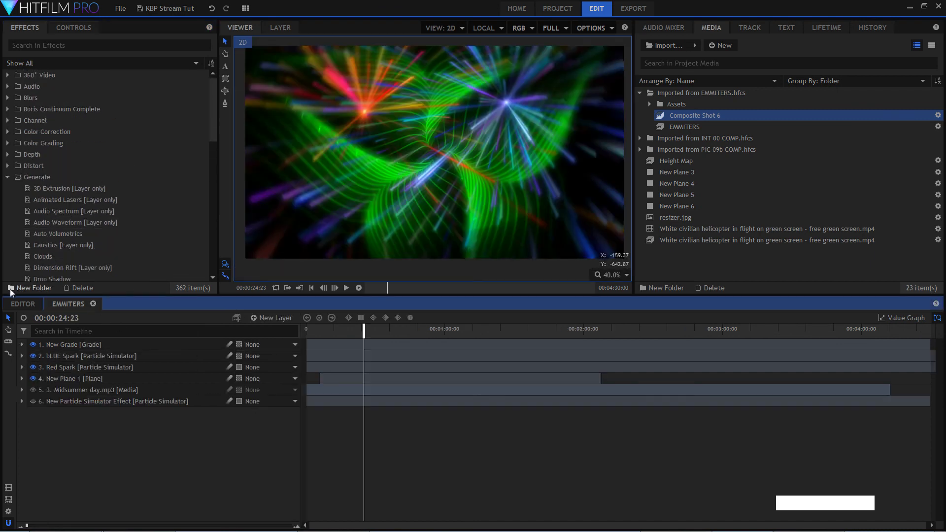
pyautogui.click(93, 304)
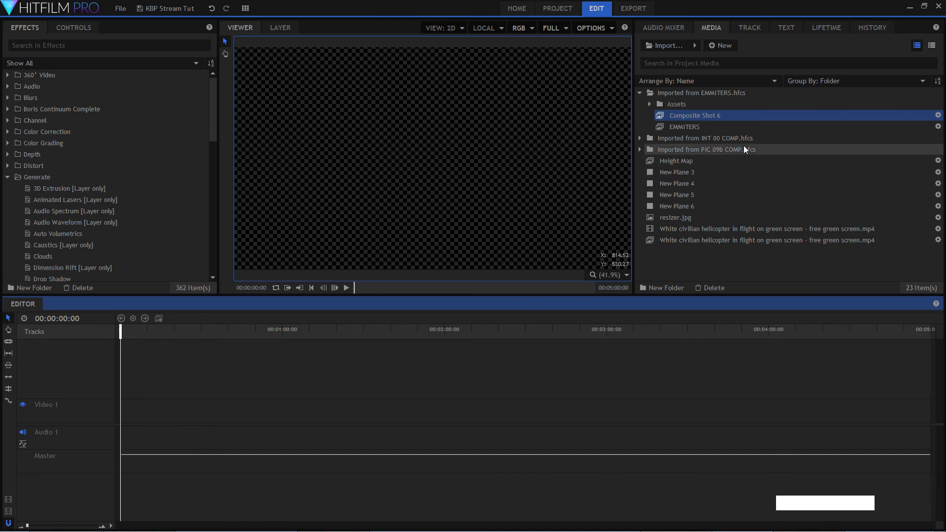
# - Open the White civilian helicopter green screen composite and play it to about 00:00:02:29
pyautogui.doubleClick(723, 240)
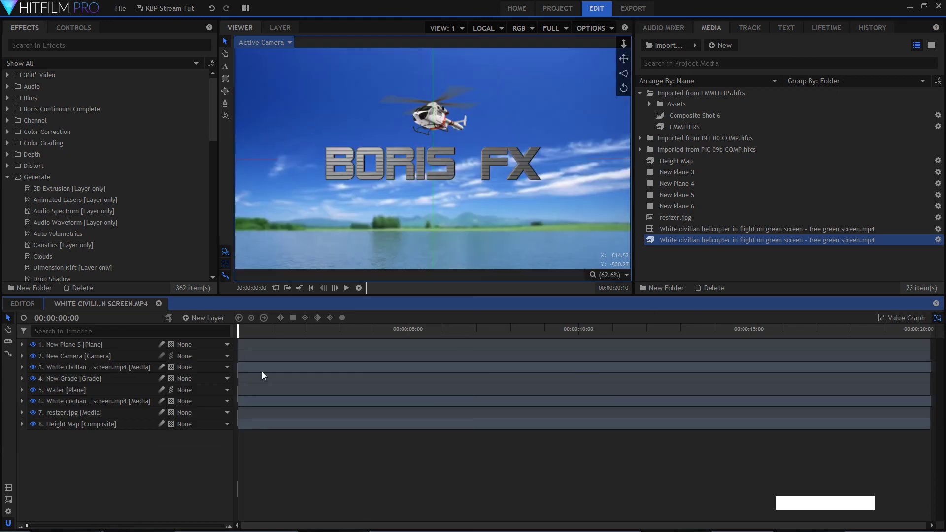
pyautogui.press('space')
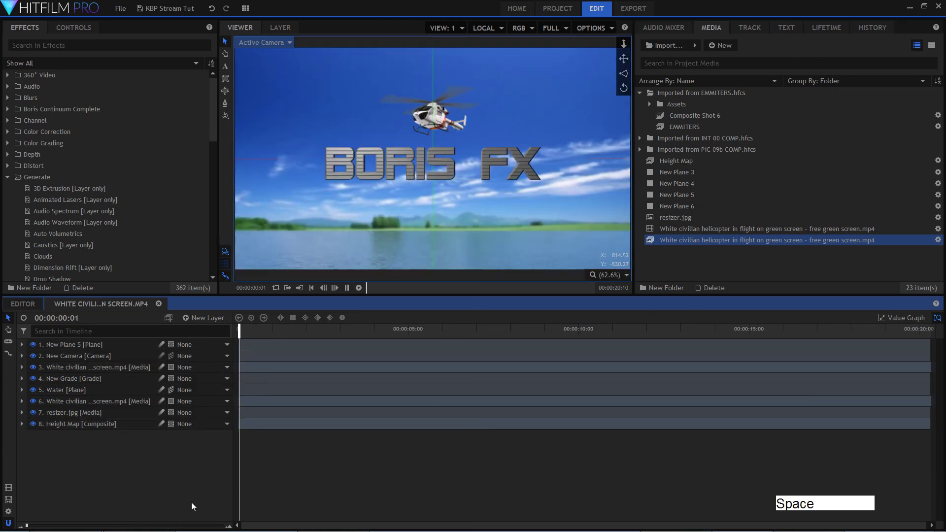
pyautogui.press('space')
pyautogui.click(164, 477)
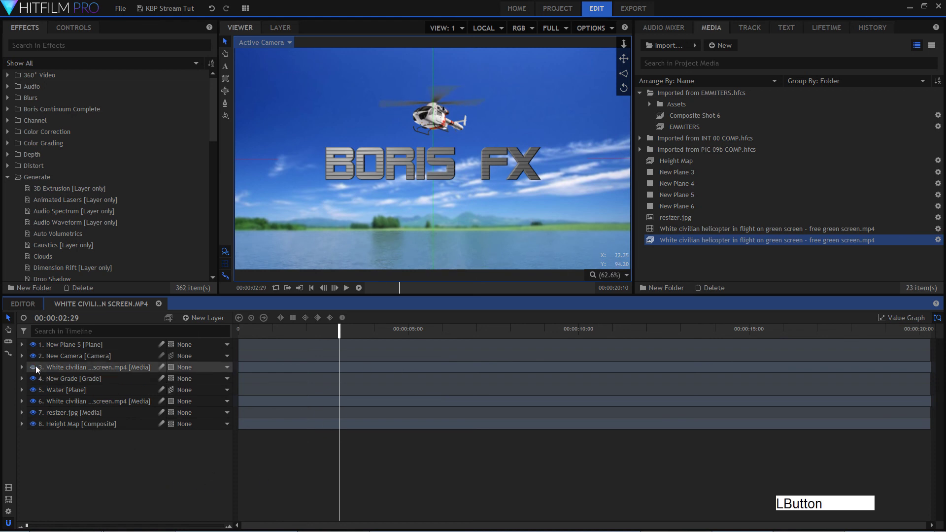
# - Hide the New Plane 5 title layer and toggle the helicopter media layers' visibility to check which is which
pyautogui.click(33, 345)
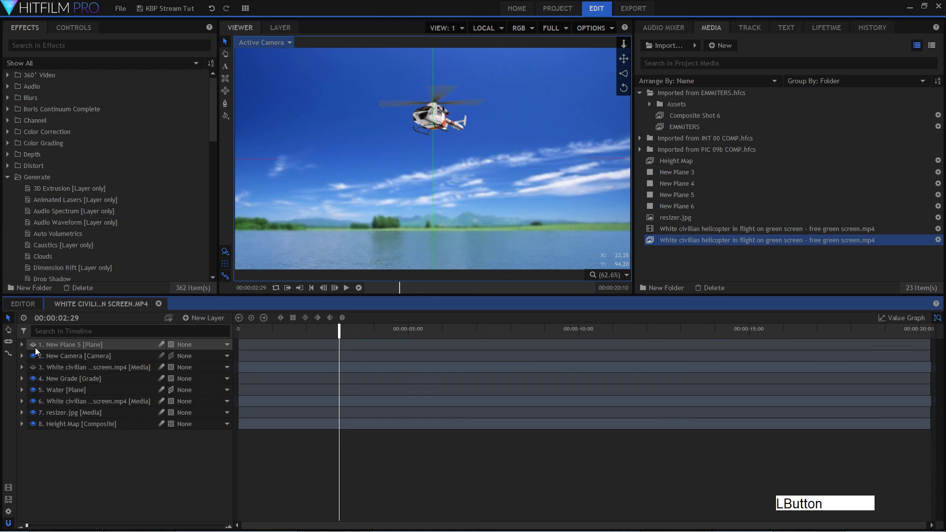
pyautogui.click(34, 402)
pyautogui.click(33, 402)
# - Select the helicopter media in layer 6 and expand its Transform properties to examine its Position
pyautogui.click(57, 400)
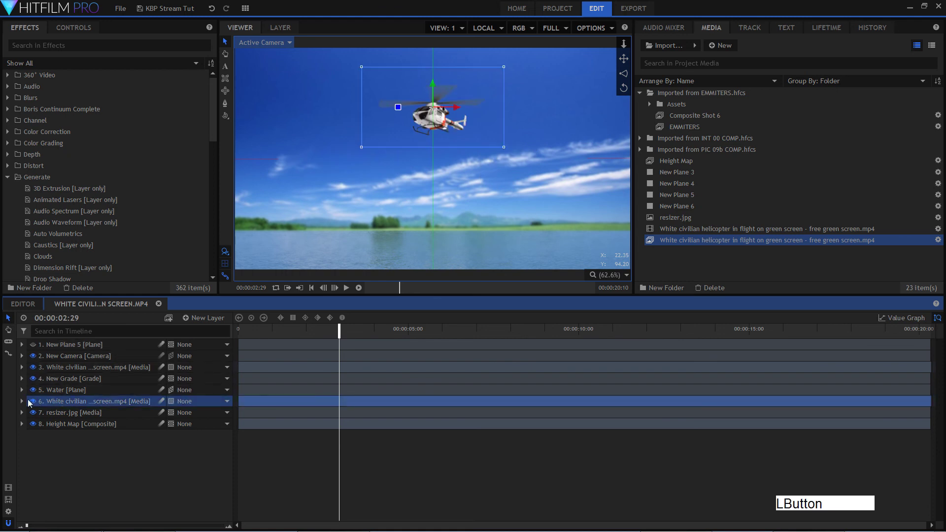
pyautogui.click(22, 402)
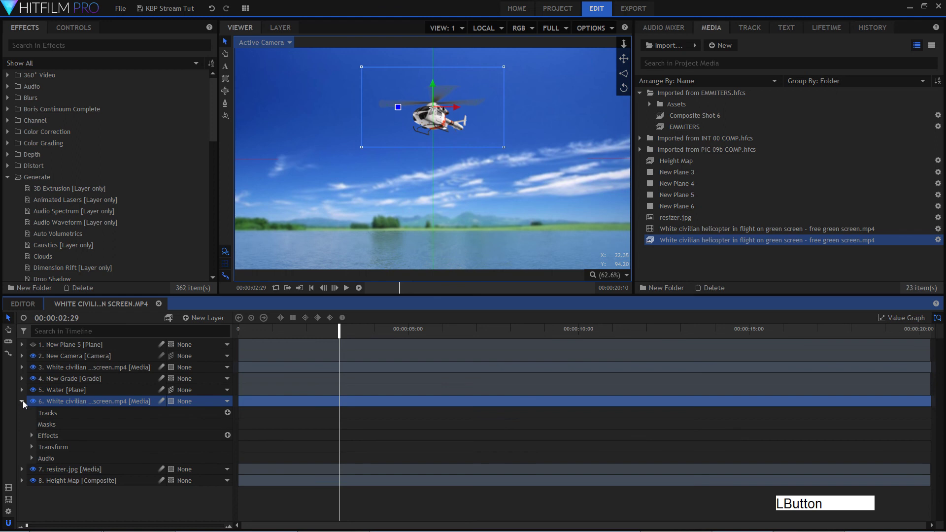
pyautogui.click(32, 448)
pyautogui.click(138, 484)
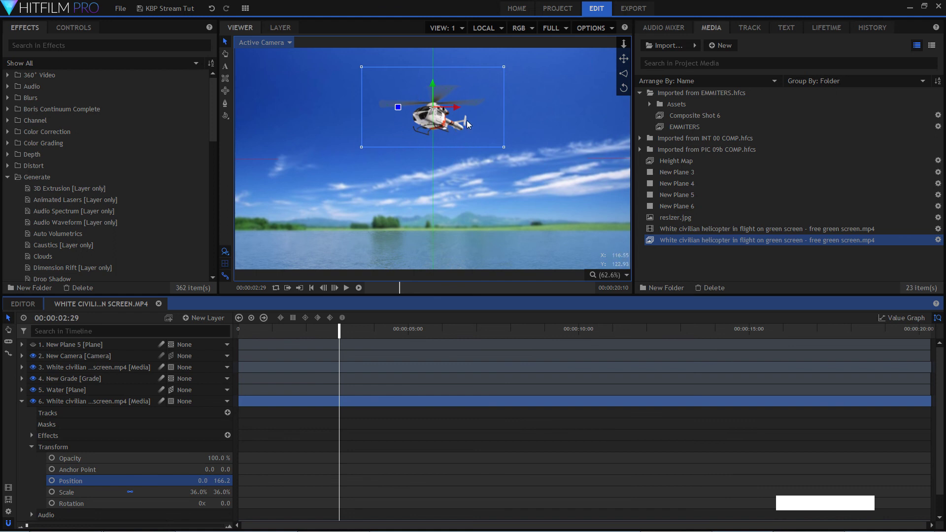
pyautogui.click(82, 403)
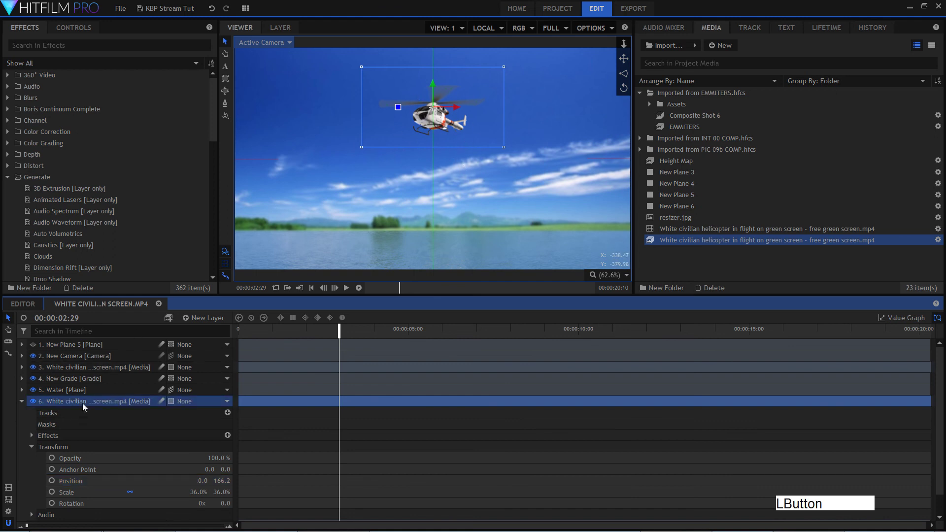
# - Search the effects for shake, add the Shake effect to the layer 6 helicopter media and preview it
pyautogui.click(10, 178)
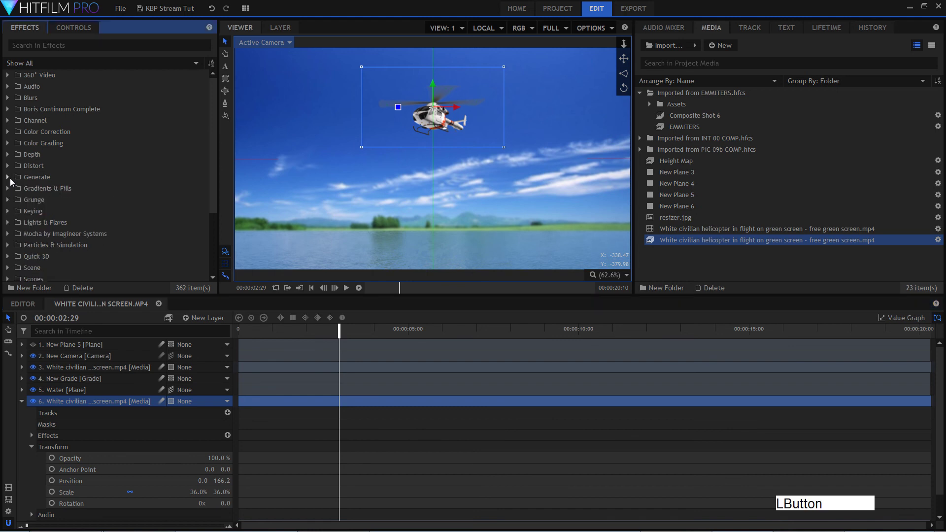
pyautogui.click(70, 45)
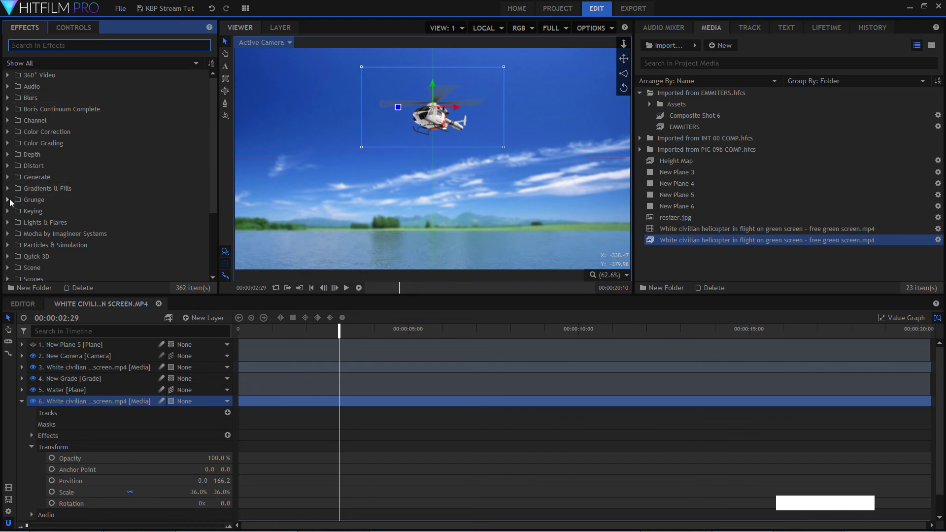
pyautogui.write('shake')
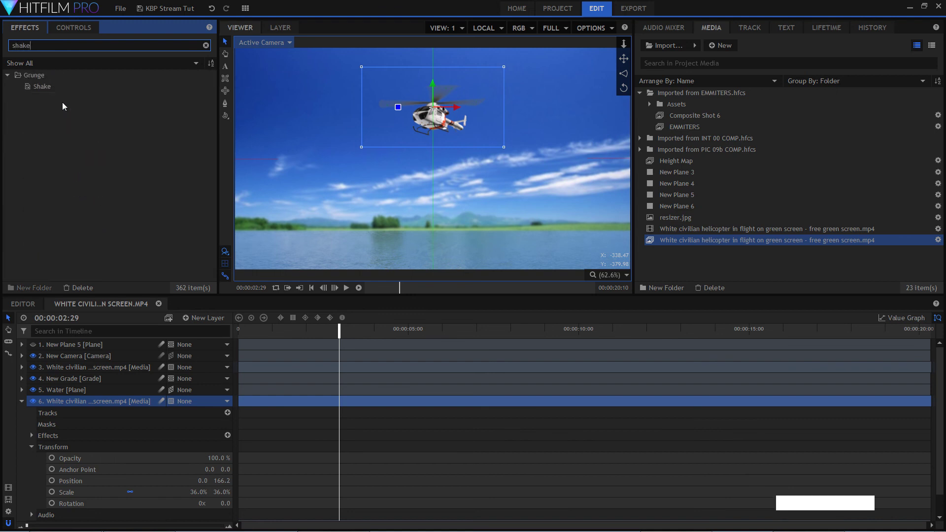
pyautogui.click(55, 86)
pyautogui.moveTo(52, 86); pyautogui.dragTo(101, 405)
pyautogui.press('space')
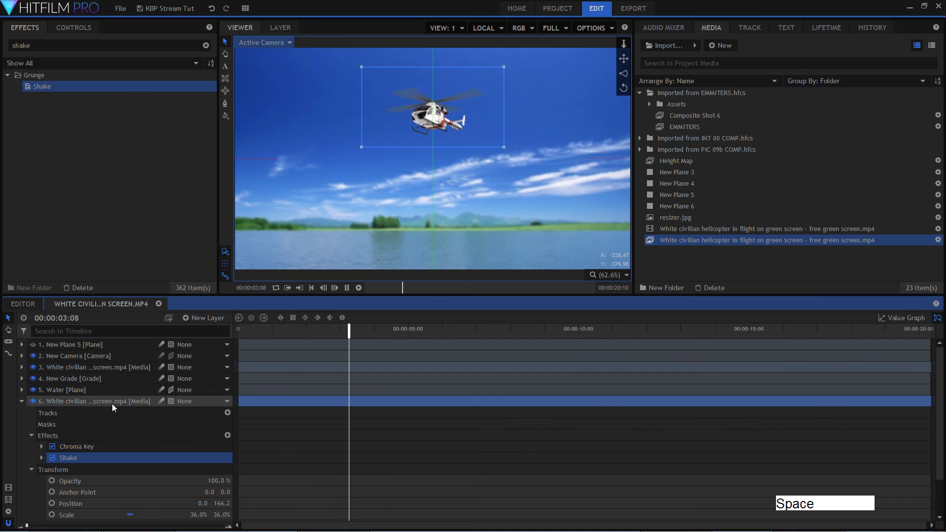
pyautogui.press('space')
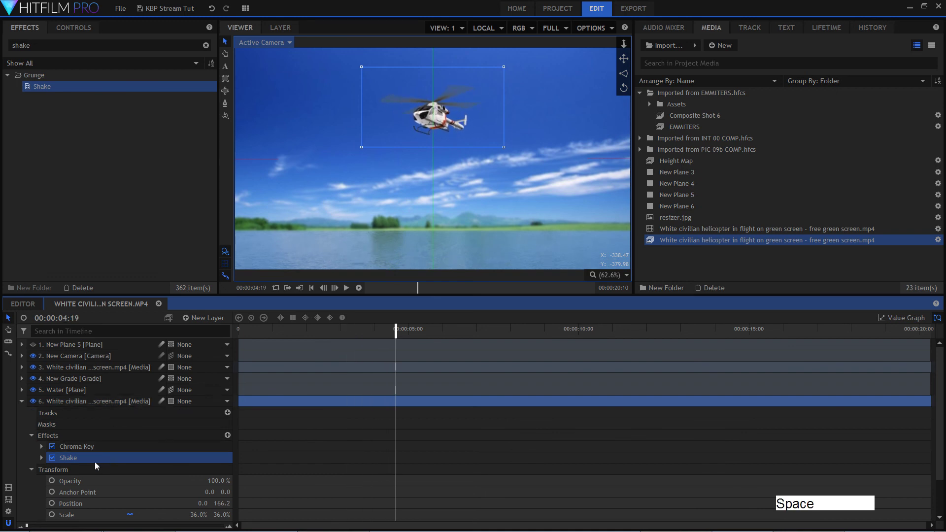
# - Expand the Shake effect's settings and preview the helicopter's motion
pyautogui.click(44, 458)
pyautogui.scroll(-3, 153, 472)
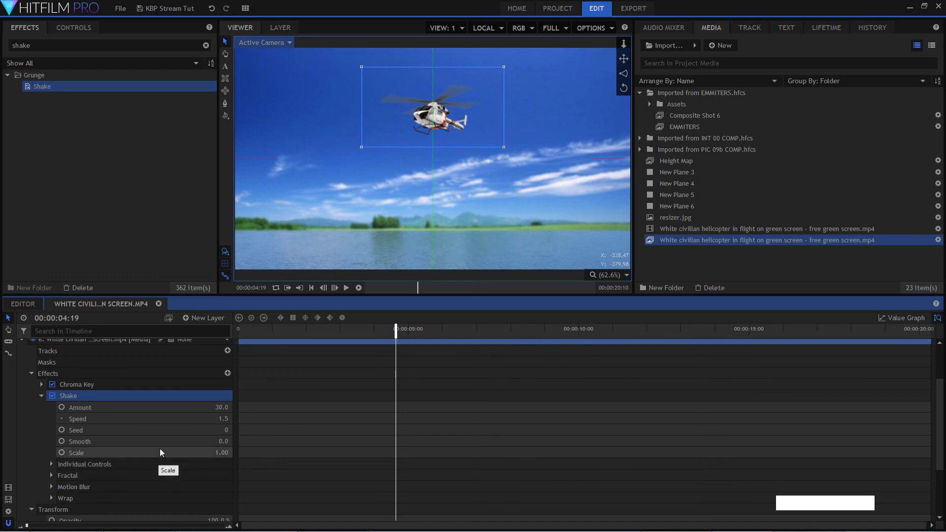
pyautogui.press('space')
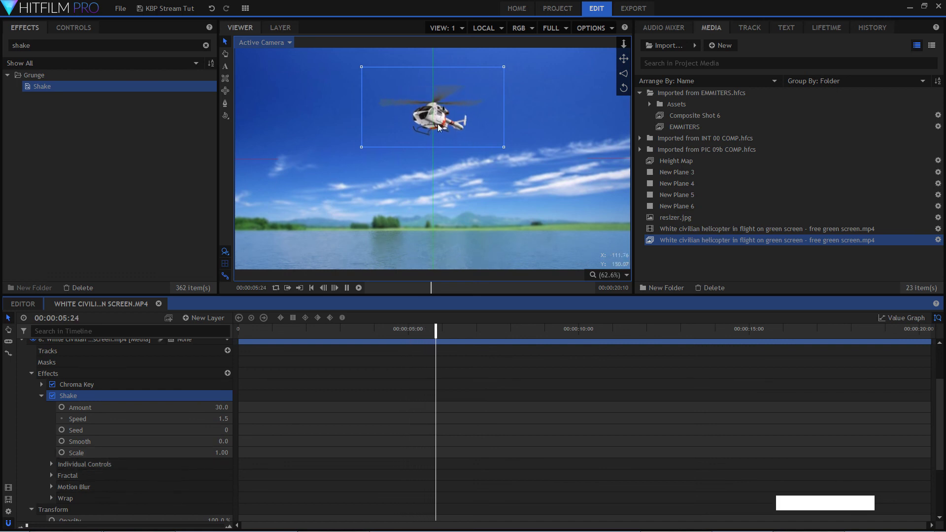
pyautogui.press('space')
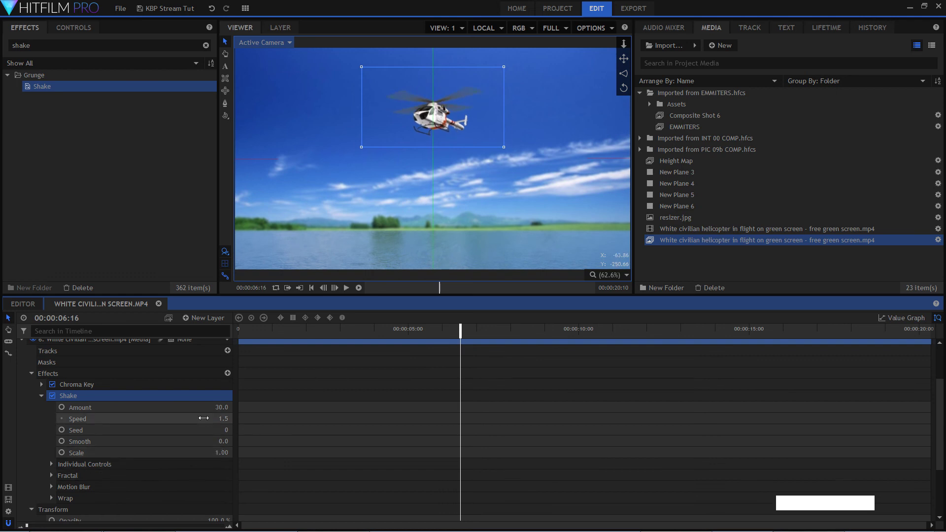
# - Set Shake's Amount to 5.0 and preview the result
pyautogui.moveTo(200, 407); pyautogui.dragTo(222, 407)
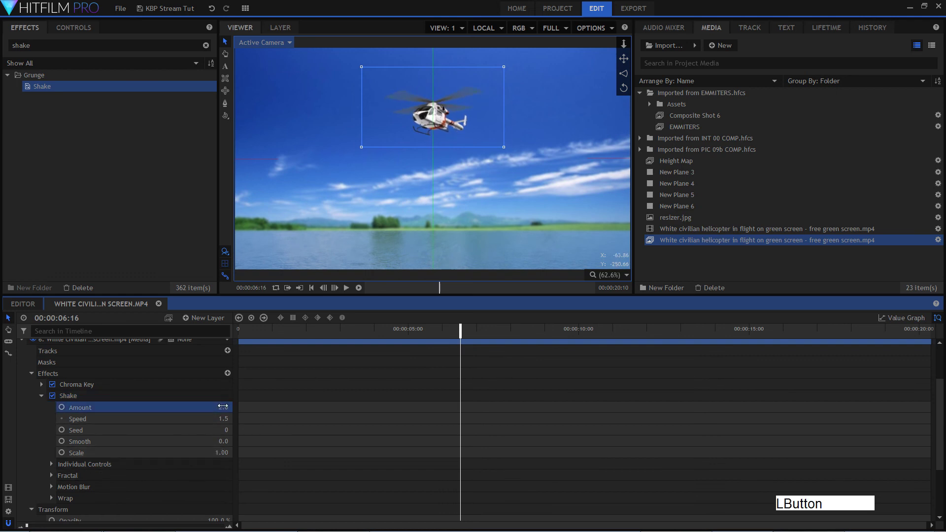
pyautogui.press('space')
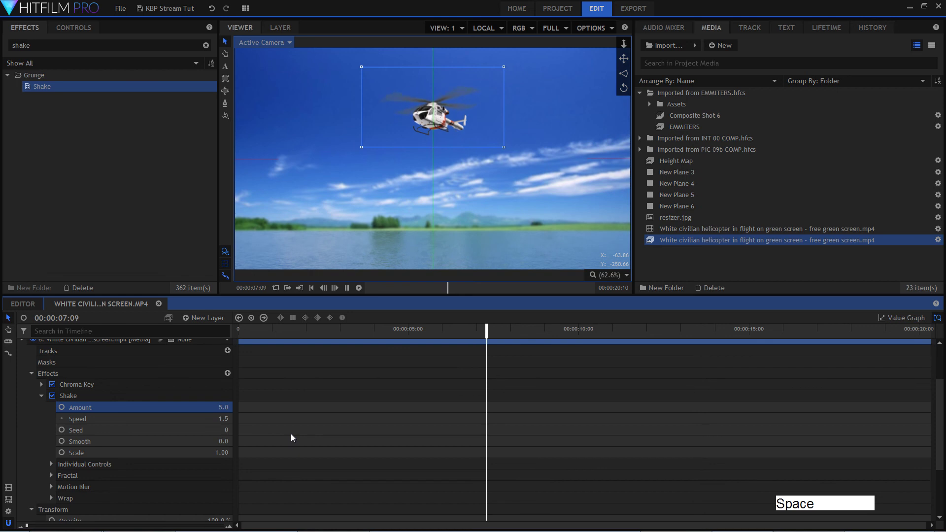
pyautogui.press('space')
# - Lower Shake's Speed to 0.21 and preview the helicopter's motion close up
pyautogui.moveTo(228, 418); pyautogui.dragTo(224, 416)
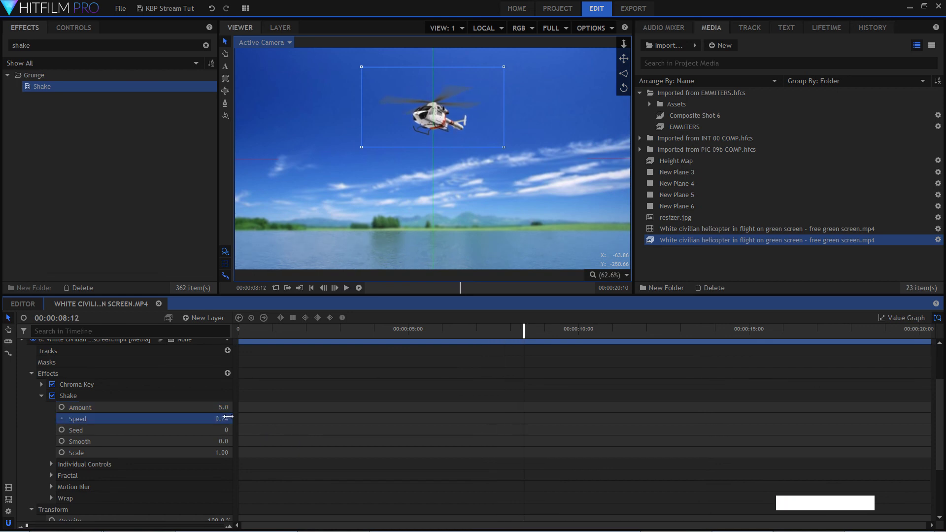
pyautogui.press('space')
pyautogui.press('space')
pyautogui.moveTo(228, 418); pyautogui.dragTo(207, 418)
pyautogui.press('space')
pyautogui.scroll(5, 438, 57)
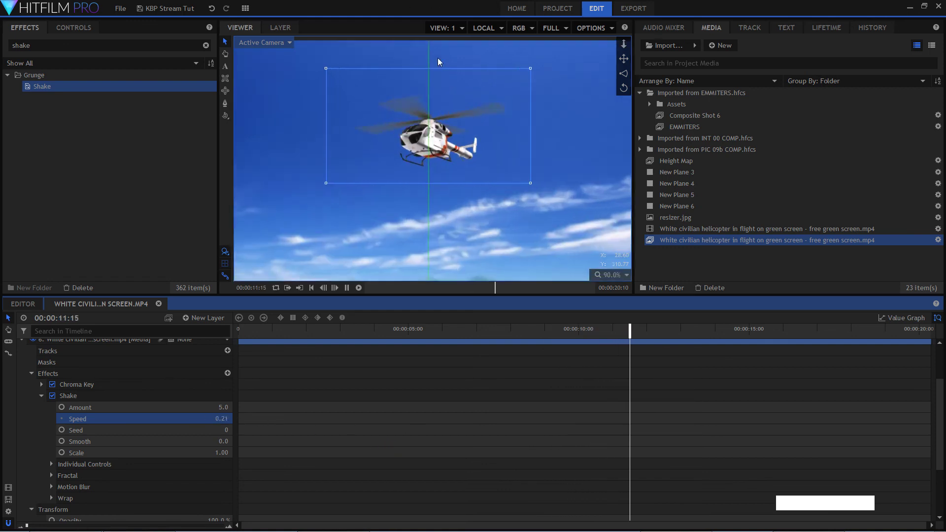
pyautogui.scroll(-2, 457, 173)
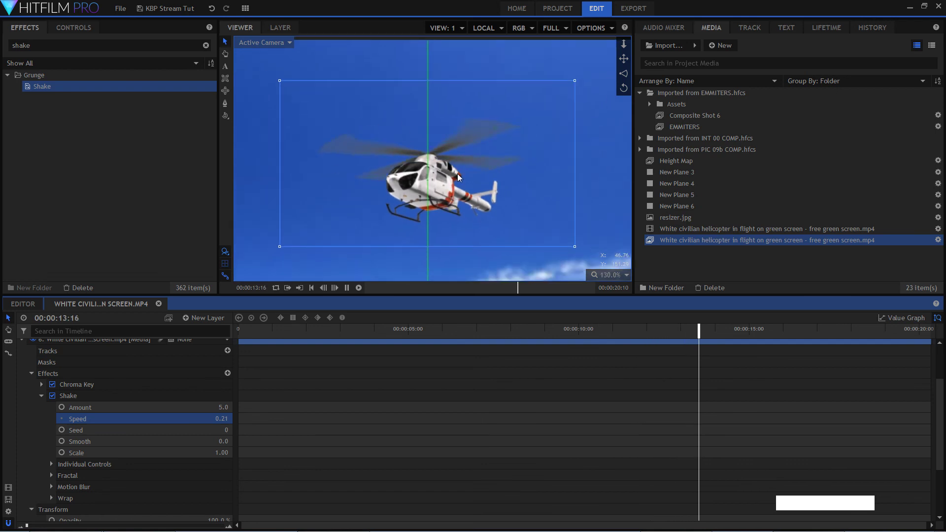
pyautogui.press('space')
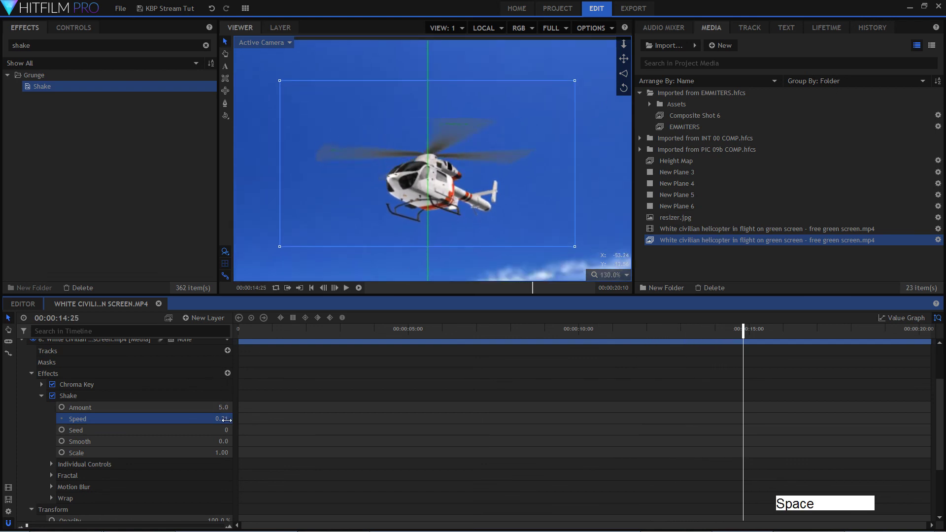
# - Set Shake's Seed to 18 and preview the helicopter
pyautogui.moveTo(221, 429); pyautogui.dragTo(237, 428)
pyautogui.press('space')
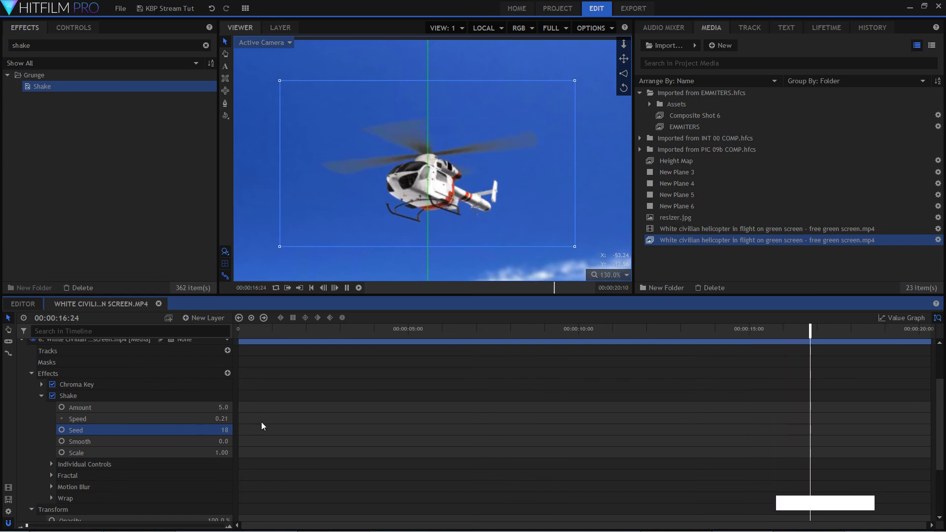
pyautogui.press('space')
# - Set Shake's Smooth to 100.0 and Speed to 0.35, then preview from near the start of the timeline
pyautogui.moveTo(222, 442); pyautogui.dragTo(316, 440)
pyautogui.moveTo(221, 418); pyautogui.dragTo(263, 340)
pyautogui.click(262, 337)
pyautogui.press('space')
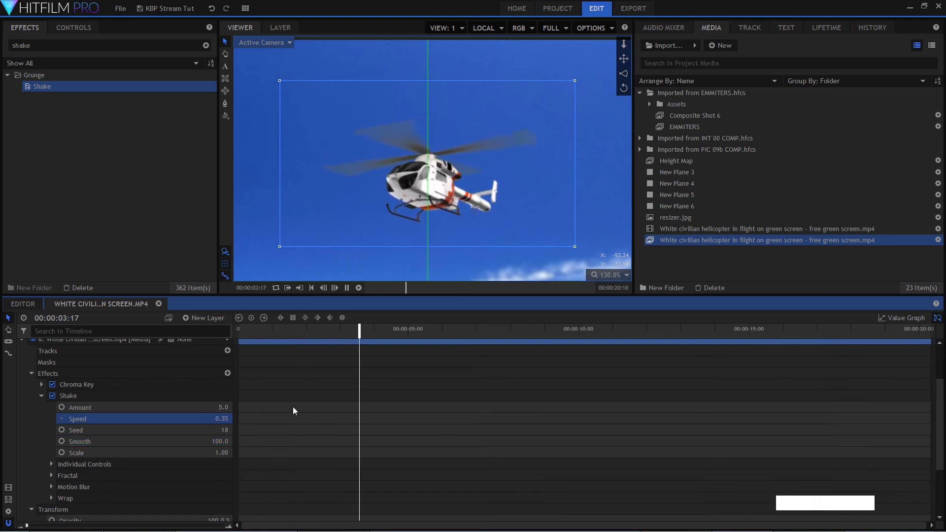
pyautogui.press('space')
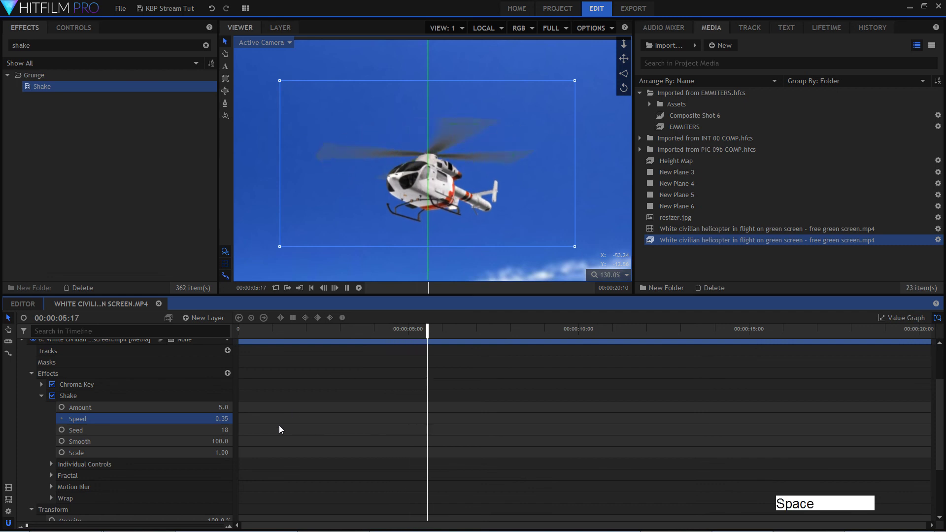
# - Raise Shake's Speed to 0.64 and replay the helicopter from near the start of the timeline
pyautogui.moveTo(237, 419); pyautogui.dragTo(253, 388)
pyautogui.click(252, 333)
pyautogui.press('space')
pyautogui.press('space')
pyautogui.moveTo(225, 418); pyautogui.dragTo(295, 420)
pyautogui.press('space')
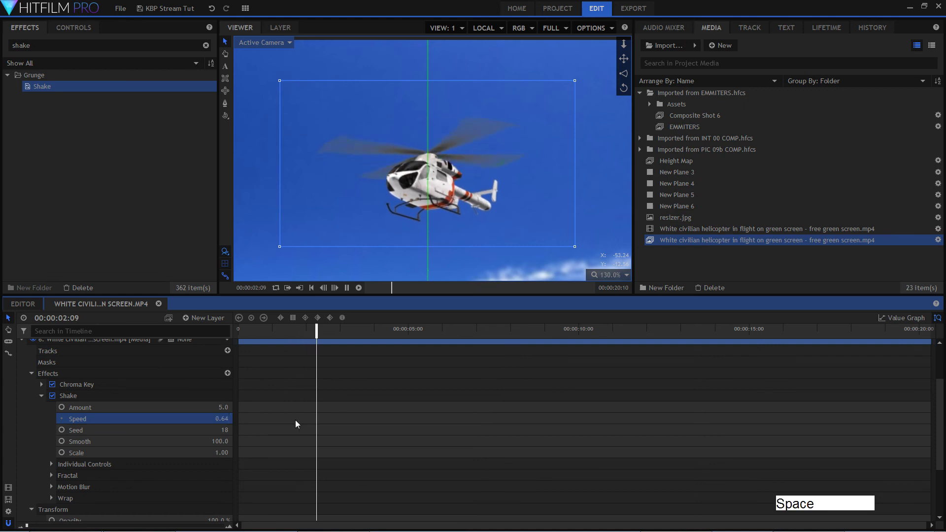
pyautogui.press('space')
# - Set Shake's Amount to 13.0 and Speed to 0.57, then replay the helicopter from near the start
pyautogui.moveTo(222, 407)
pyautogui.mouseDown()
pyautogui.moveTo(230, 404)
pyautogui.moveTo(219, 419)
pyautogui.mouseUp()
pyautogui.press('space')
pyautogui.press('space')
pyautogui.click(261, 337)
pyautogui.press('space')
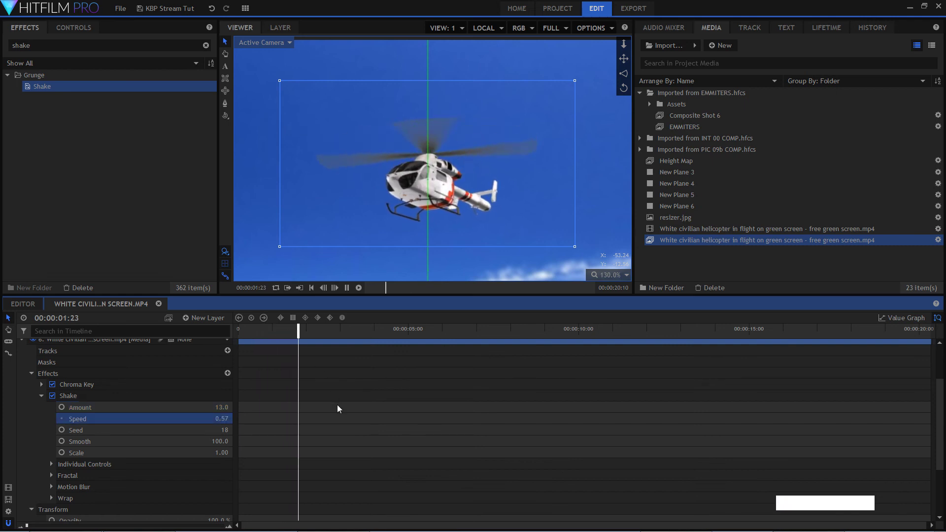
# - Zoom the viewer out to the whole composite and preview the helicopter's hovering motion in two playback passes
pyautogui.click(607, 276)
pyautogui.click(608, 391)
pyautogui.press('space')
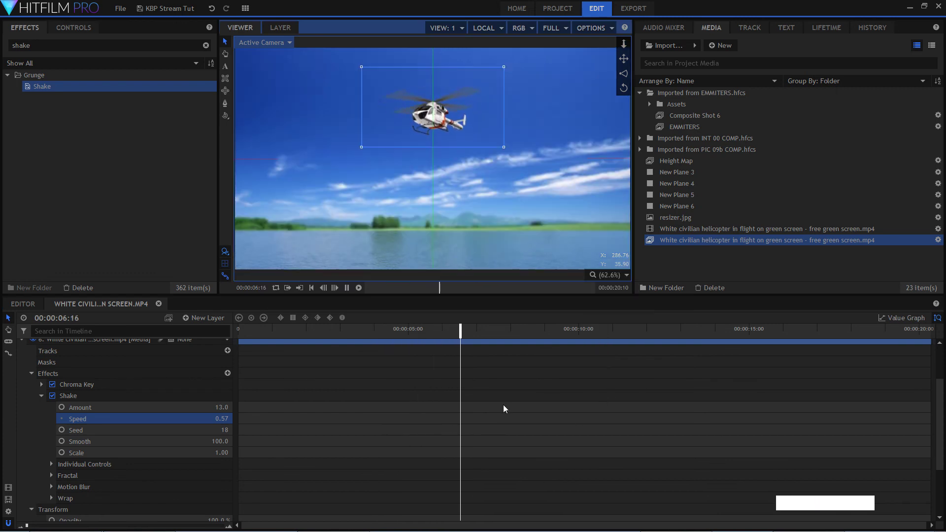
pyautogui.press('space')
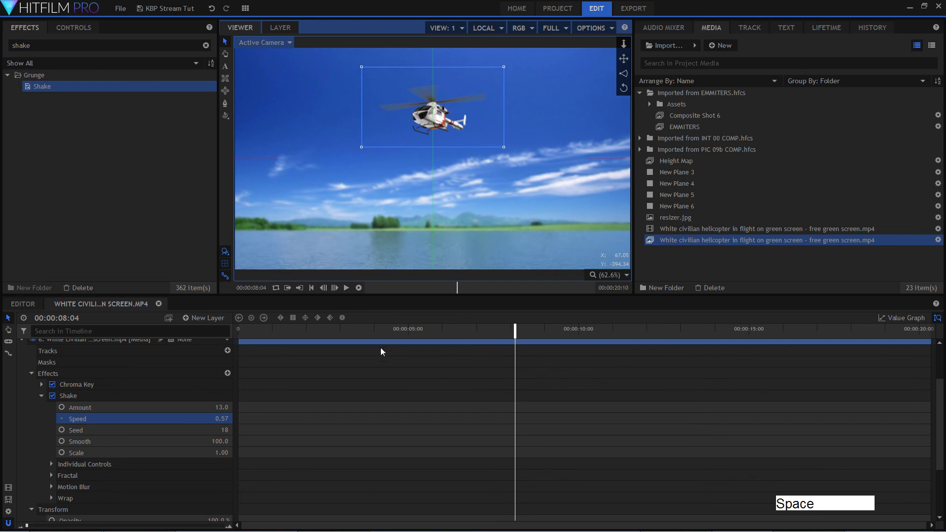
pyautogui.click(359, 382)
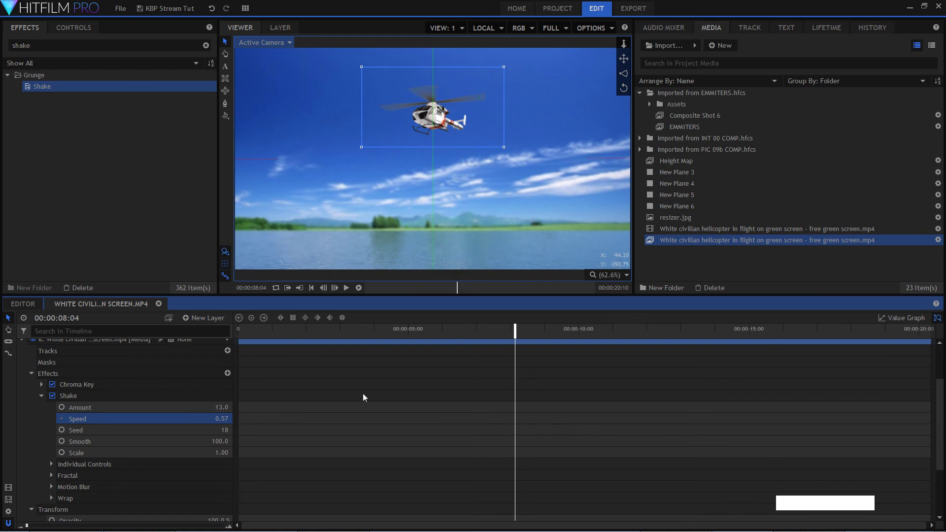
pyautogui.press('space')
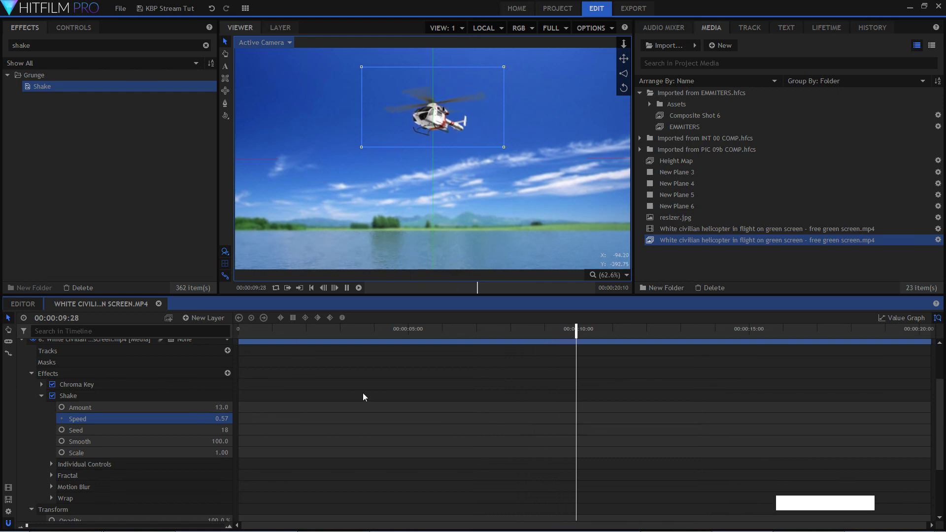
pyautogui.press('space')
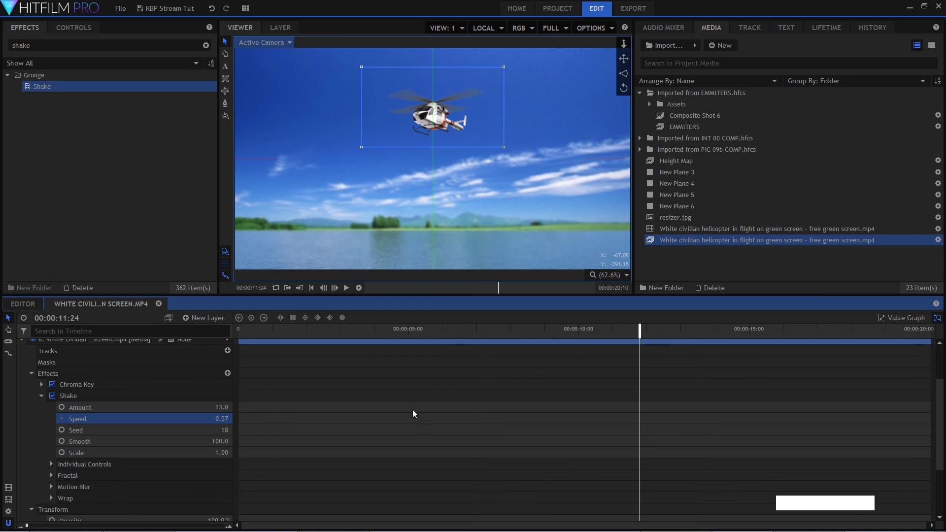
# - Collapse the helicopter layer's properties and make the New Plane 5 title layer visible
pyautogui.scroll(3, 155, 451)
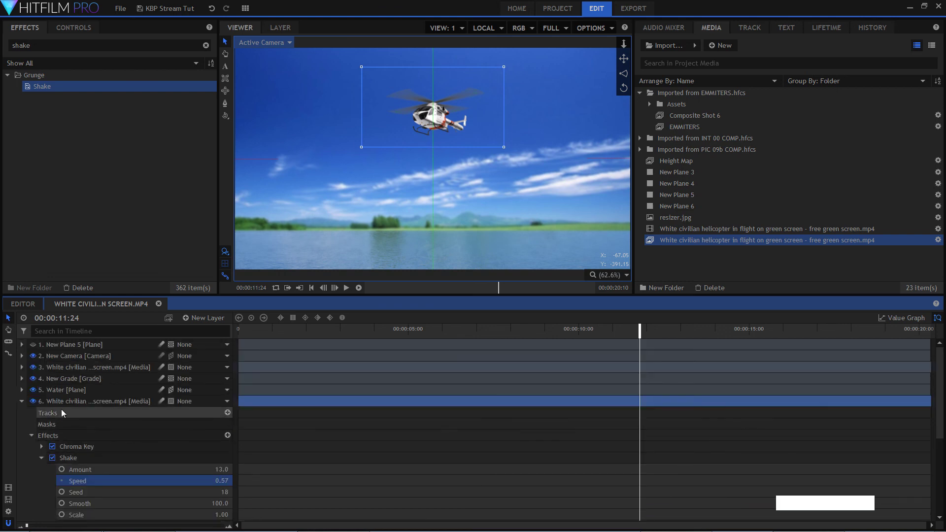
pyautogui.click(20, 401)
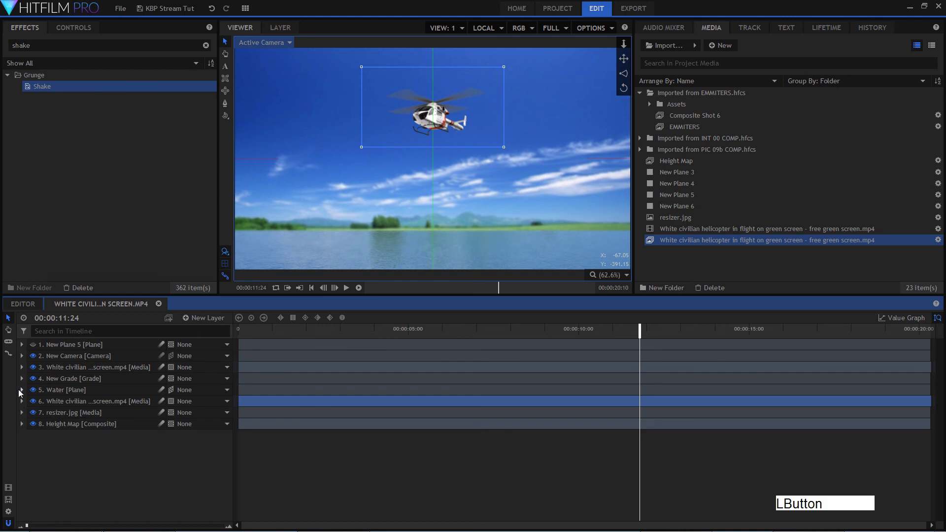
pyautogui.click(30, 348)
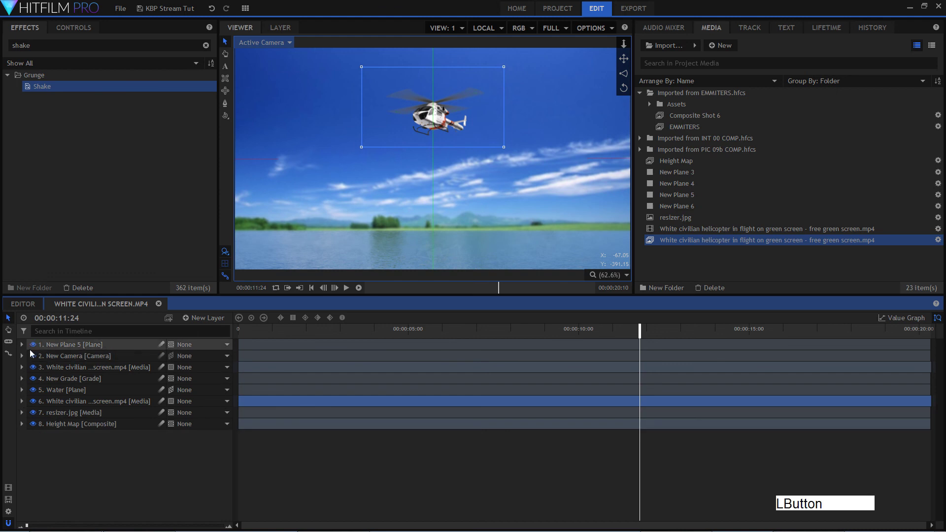
pyautogui.click(119, 466)
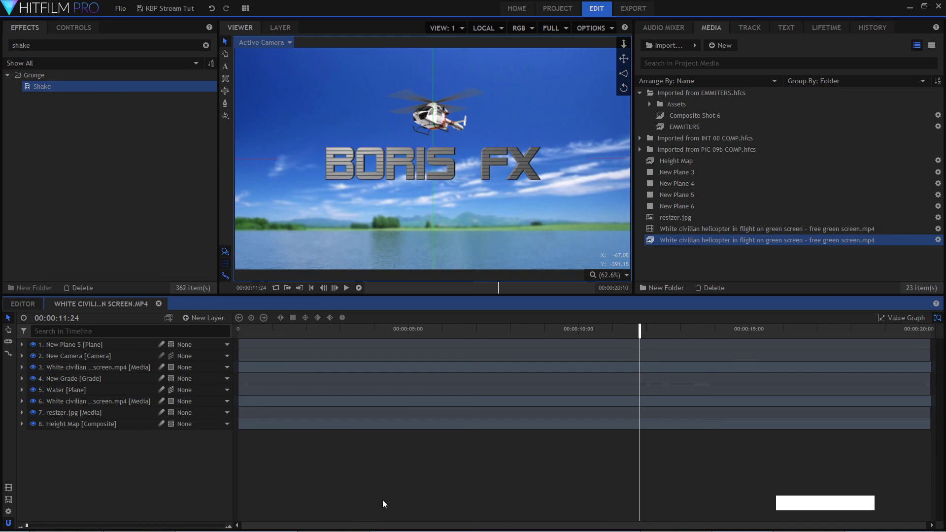
# - Move the playhead to 00:00:05:01 in the composite timeline
pyautogui.click(360, 463)
pyautogui.click(394, 327)
pyautogui.click(409, 327)
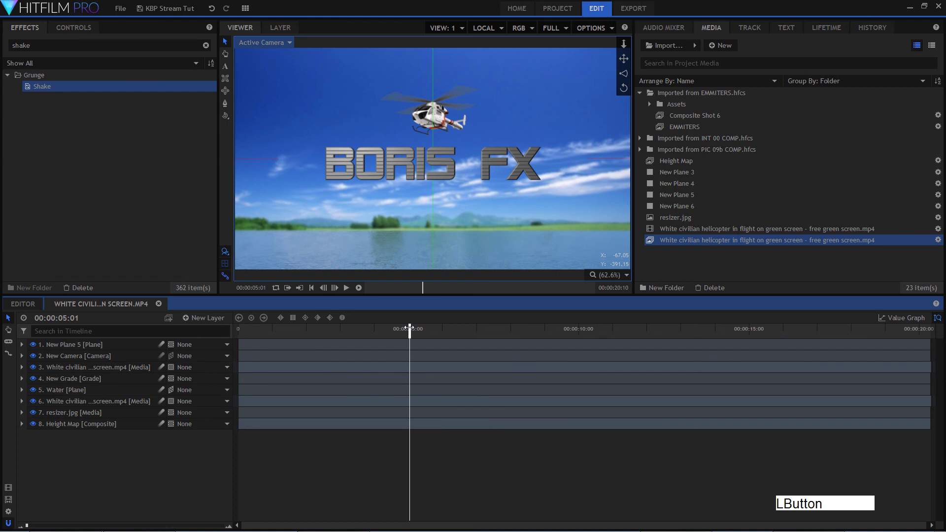
pyautogui.click(433, 468)
# - Clear the effects search and collapse the Generate effects folder
pyautogui.click(206, 45)
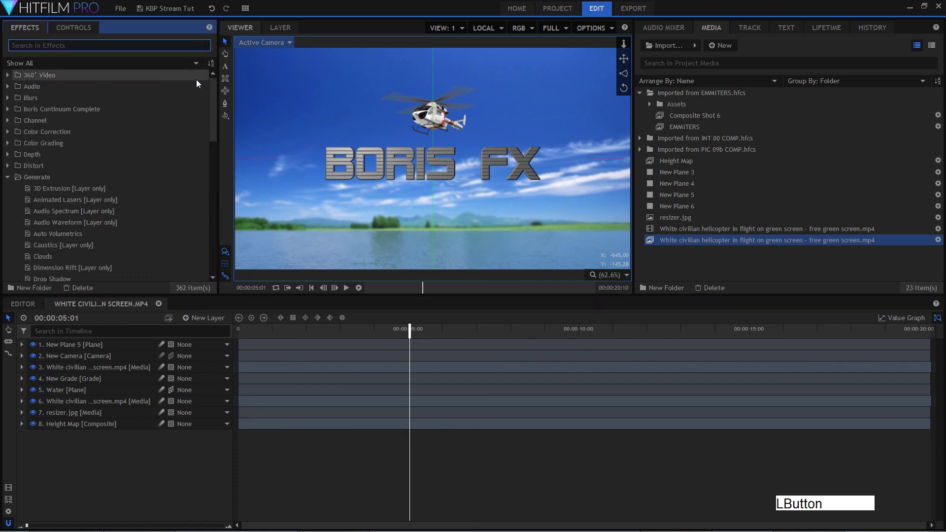
pyautogui.click(7, 177)
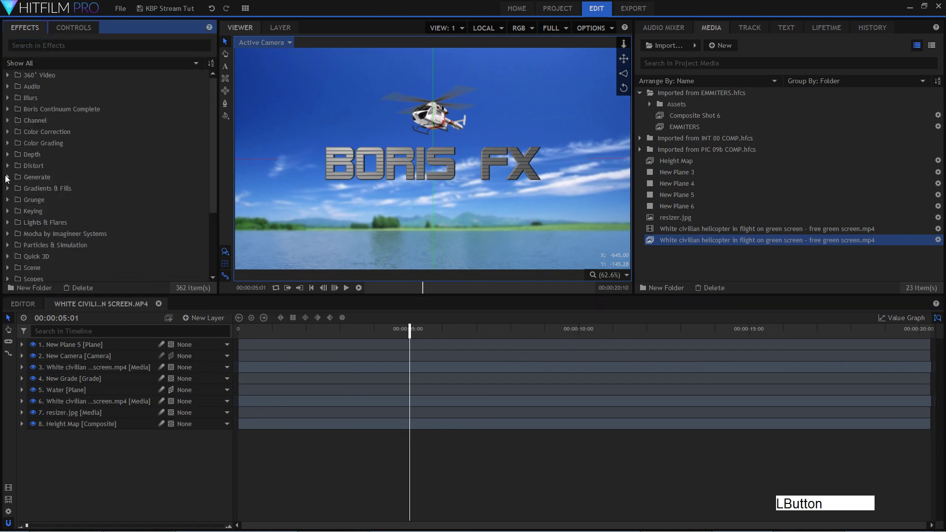
pyautogui.click(117, 495)
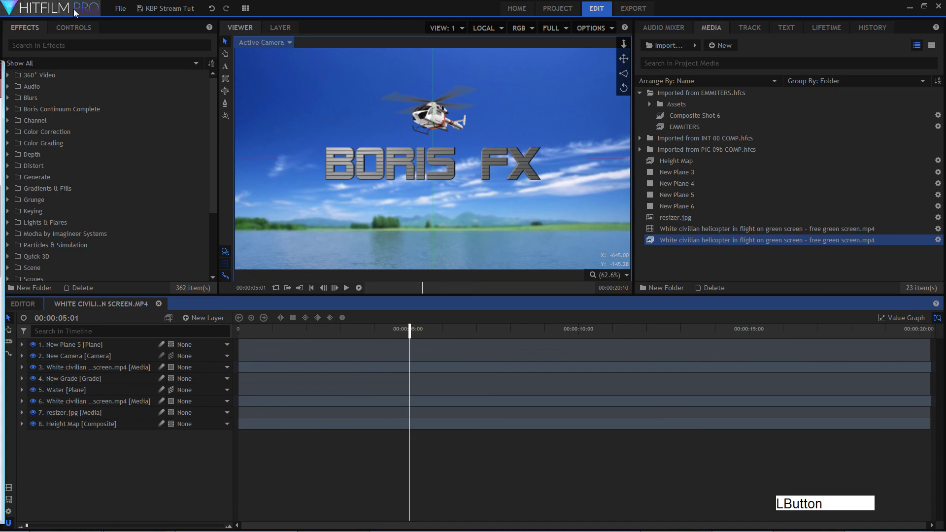
# - Bring the browser's livestream chat over the editor to read the messages, and move it back off screen
pyautogui.click(2, 295)
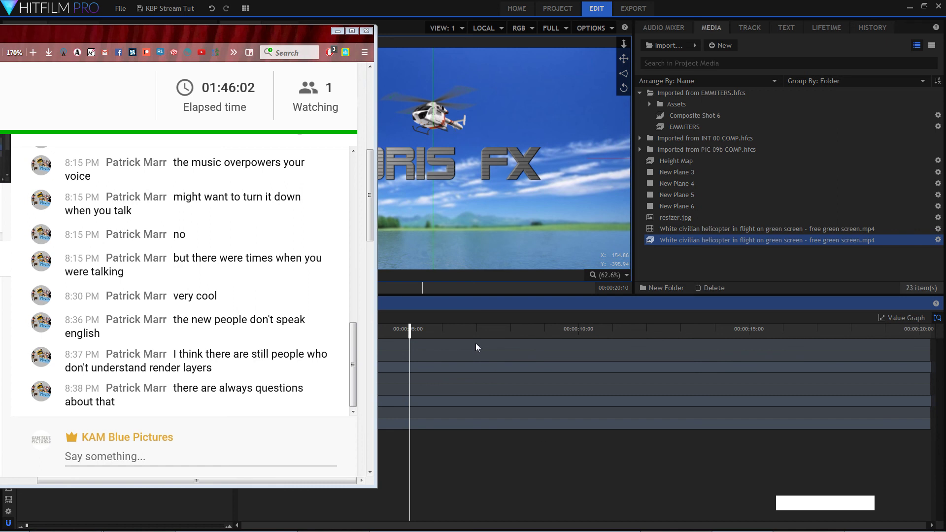
pyautogui.moveTo(269, 33); pyautogui.dragTo(0, 32)
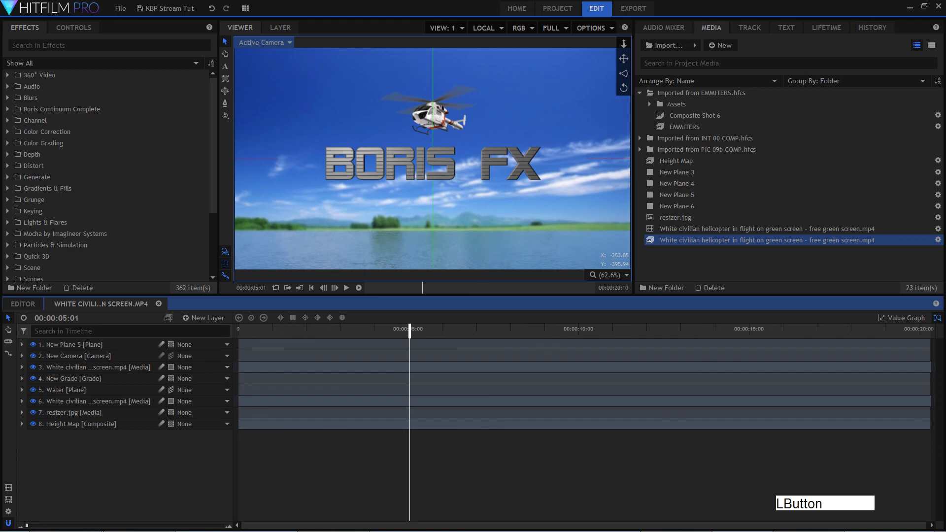
pyautogui.press('KP_Enter')
pyautogui.press('a')
pyautogui.press('space')
pyautogui.press('BackSpace')
pyautogui.press('e')
pyautogui.press('r')
pyautogui.press('space')
pyautogui.press('shift')
pyautogui.press('BackSpace')
pyautogui.press('y')
pyautogui.press('s')
pyautogui.press('space')
pyautogui.press('b')
pyautogui.press('t')
pyautogui.press('u')
pyautogui.press('space')
pyautogui.press('u')
pyautogui.press('r')
pyautogui.press('e')
pyautogui.press('r')
pyautogui.hotkey('shift', '0')
pyautogui.press('Return')
# - Scrub through the start of the composite with the title shown, stopping at 00:00:04:09
pyautogui.click(287, 481)
pyautogui.click(285, 332)
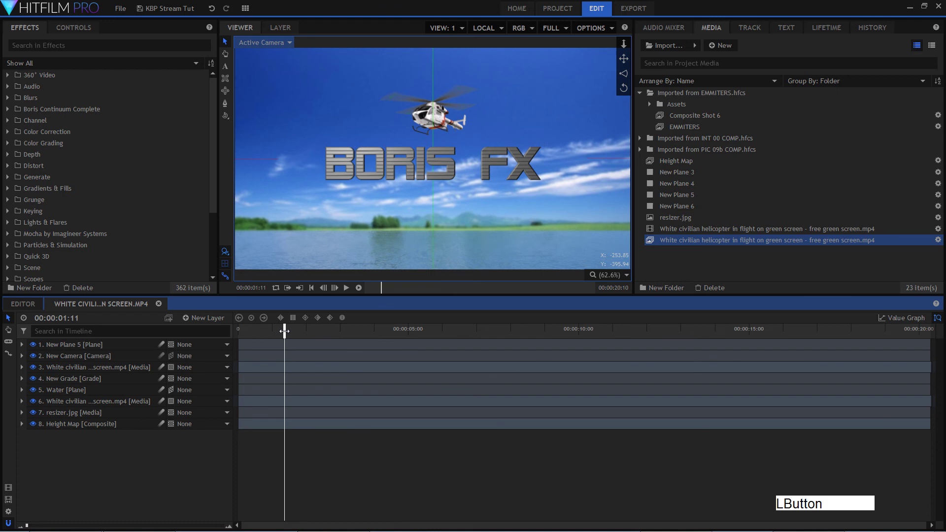
pyautogui.moveTo(285, 332); pyautogui.dragTo(322, 334)
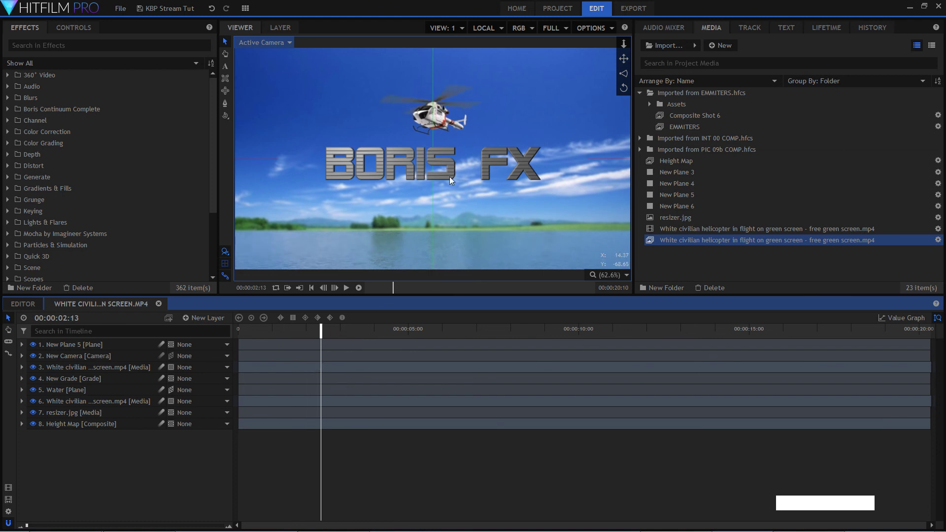
pyautogui.moveTo(325, 336); pyautogui.dragTo(385, 335)
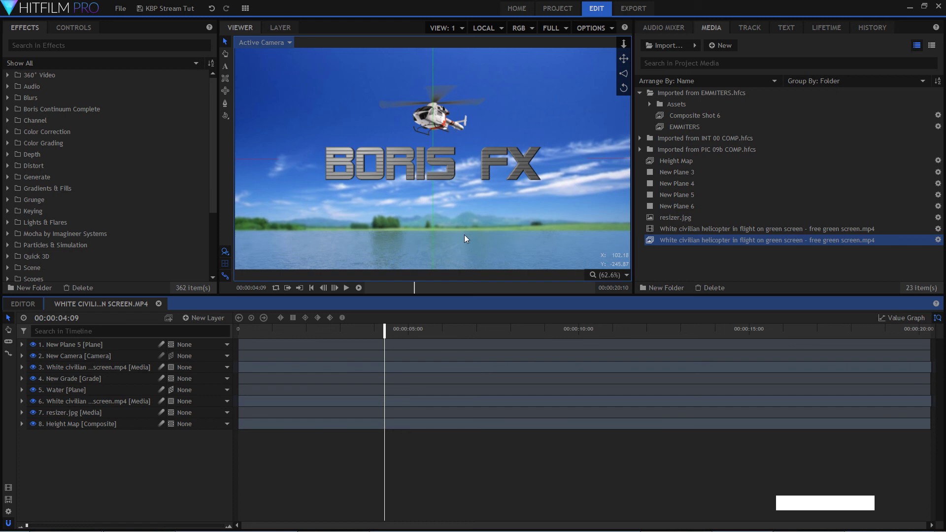
pyautogui.click(336, 479)
# - View the home page and the export queue with its presets, and return to the editing workspace
pyautogui.click(517, 8)
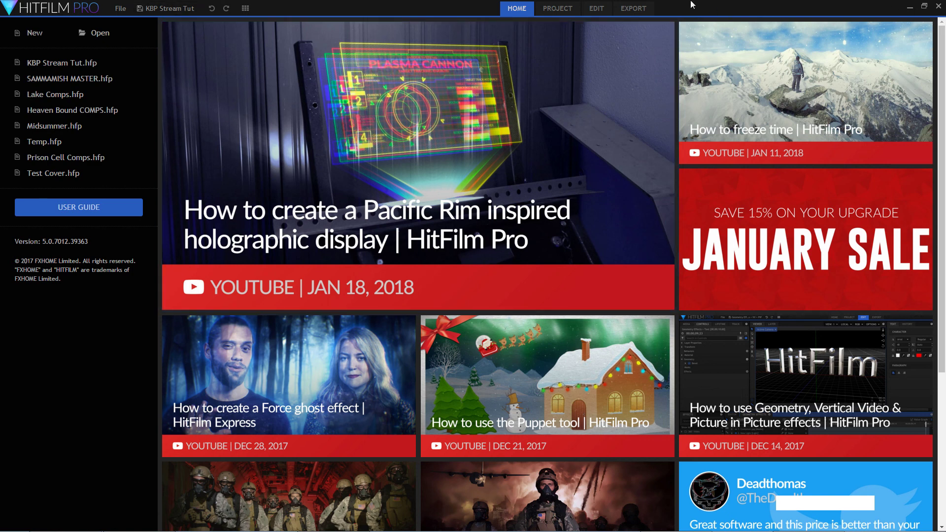
pyautogui.click(645, 8)
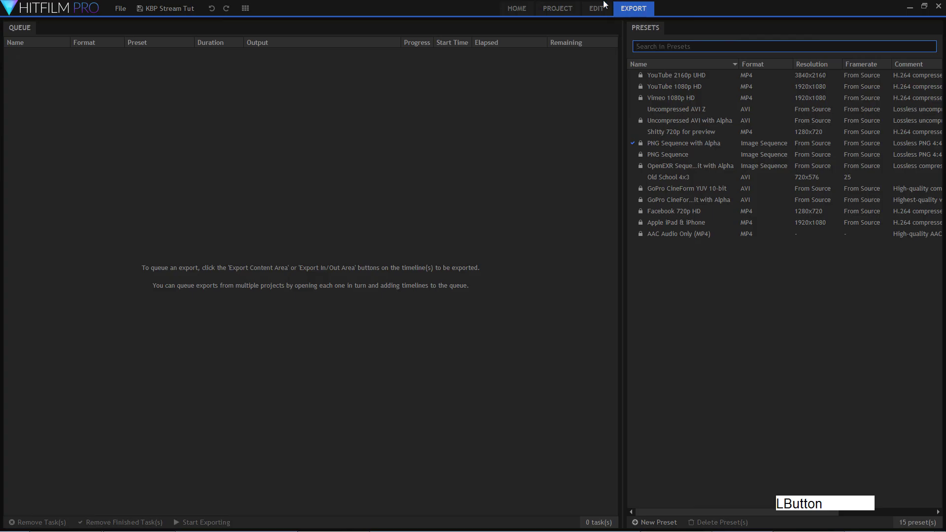
pyautogui.click(604, 6)
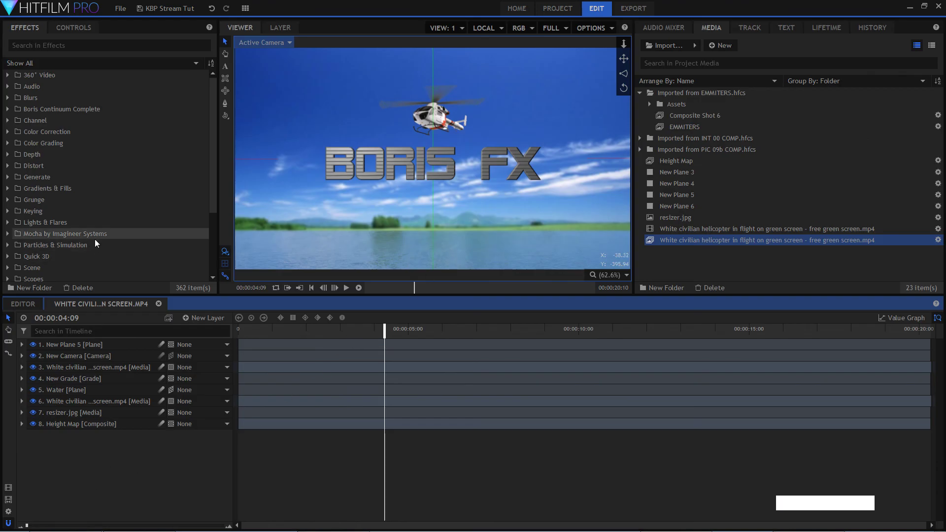
# - Apply the mocha HitFilm effect from Mocha by Imagineer Systems to helicopter layer 6
pyautogui.click(75, 240)
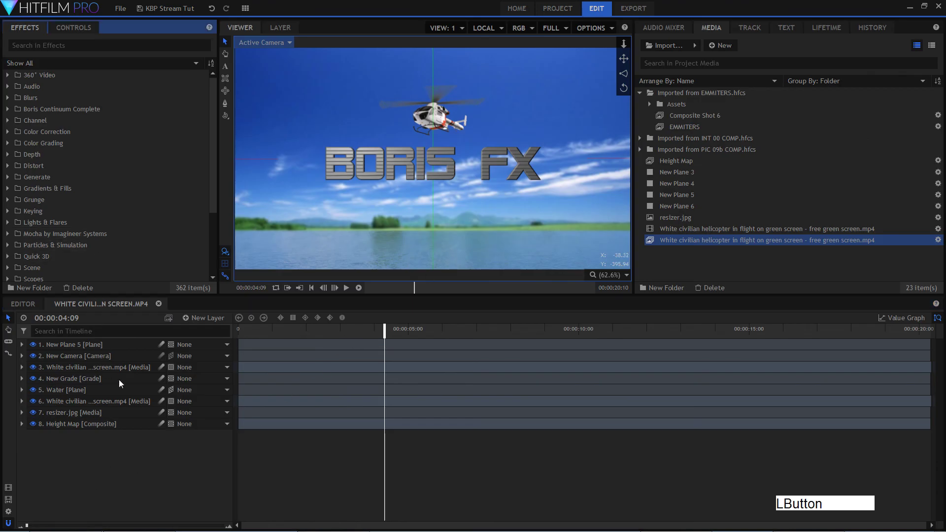
pyautogui.doubleClick(72, 233)
pyautogui.moveTo(69, 245); pyautogui.dragTo(126, 403)
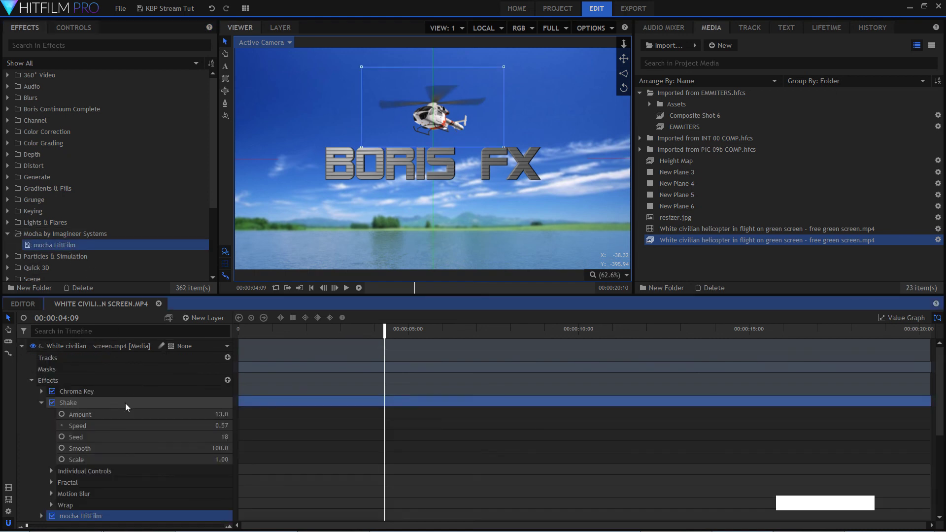
# - Expand the mocha HitFilm effect, launch the mocha UI to view the helicopter clip, and close it
pyautogui.scroll(-3, 120, 404)
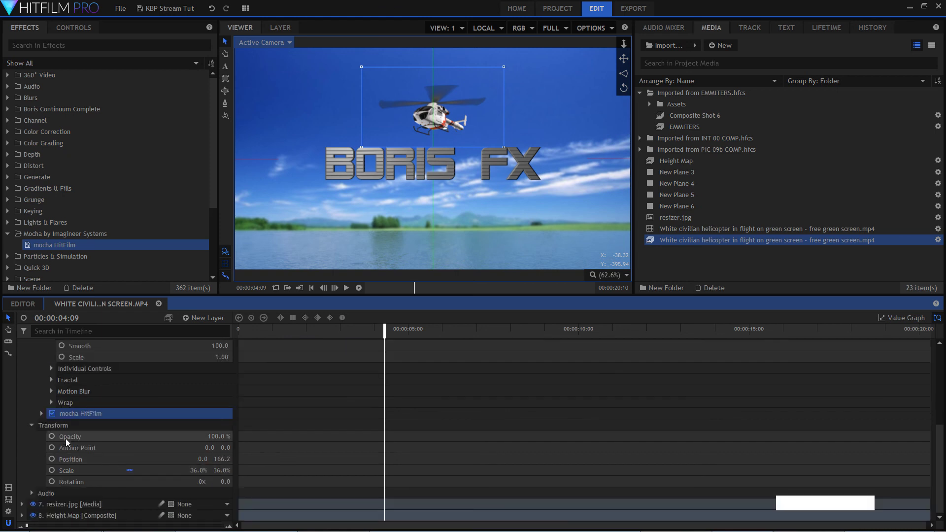
pyautogui.click(42, 413)
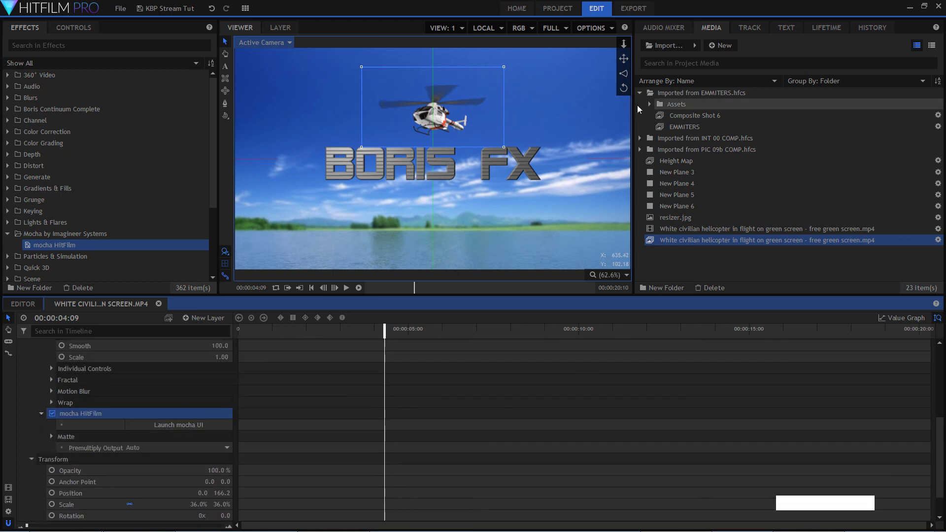
pyautogui.click(190, 427)
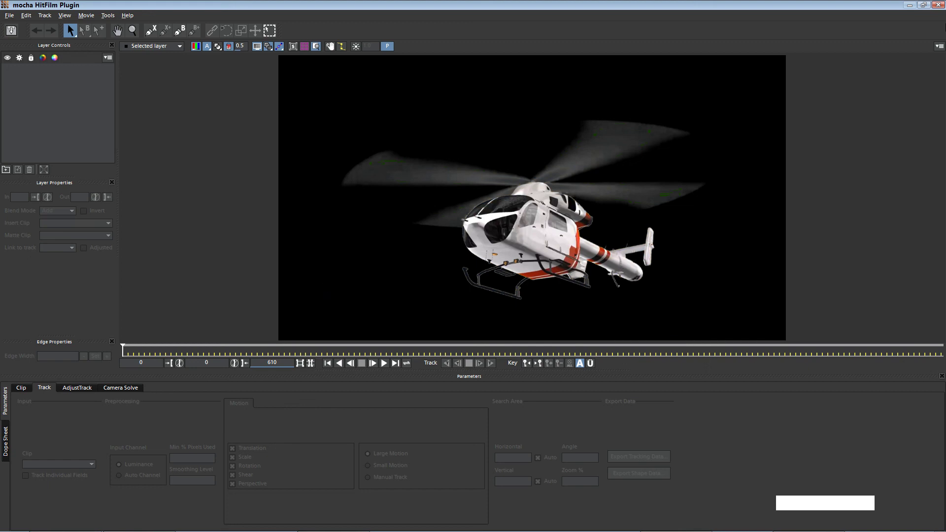
pyautogui.click(941, 5)
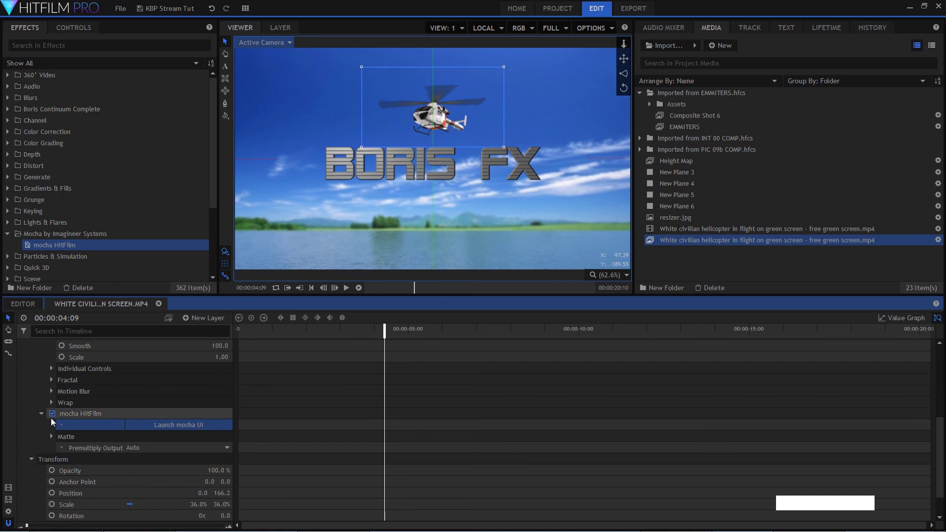
# - Collapse the mocha HitFilm, Shake and Effects groups and the helicopter layer, leaving no layer selected
pyautogui.click(42, 413)
pyautogui.scroll(4, 49, 419)
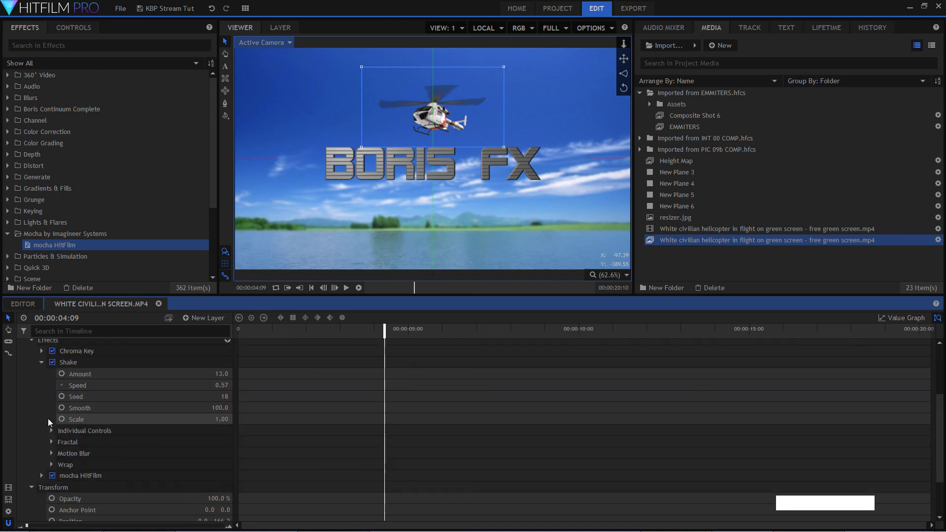
pyautogui.click(41, 424)
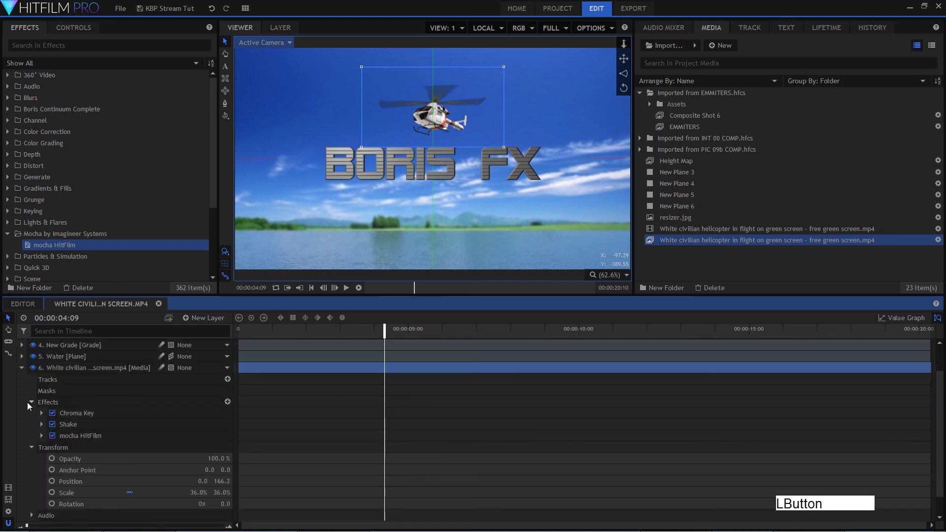
pyautogui.click(32, 401)
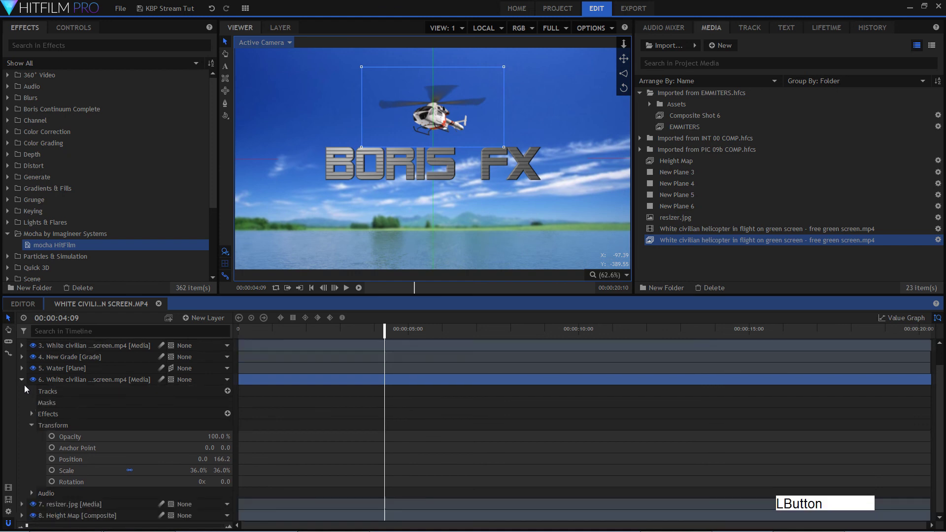
pyautogui.click(24, 385)
pyautogui.click(100, 467)
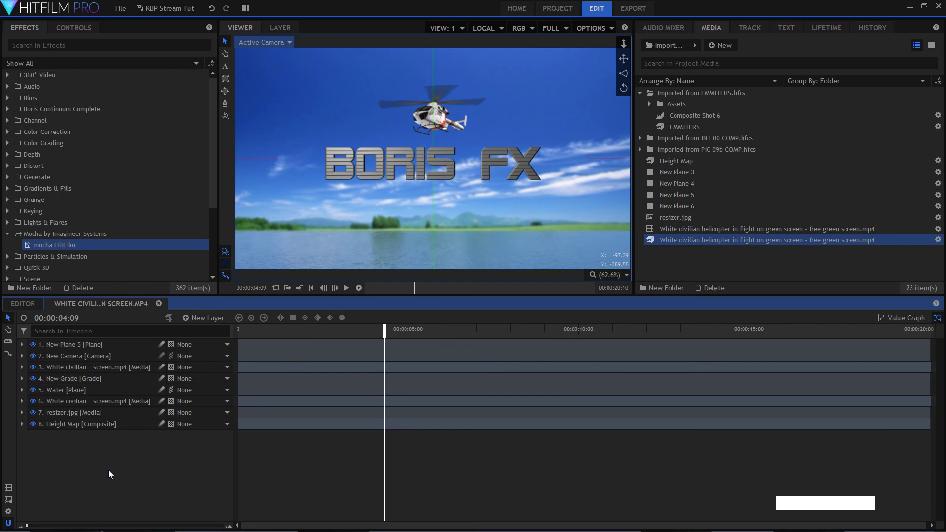
pyautogui.click(141, 466)
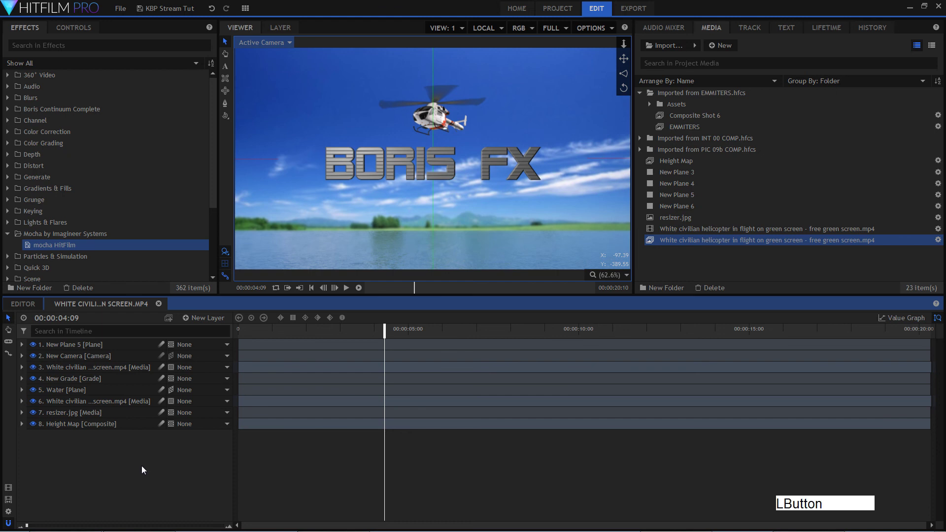
# - Collapse the Mocha by Imagineer Systems folder, look through the effect categories and open the home page
pyautogui.click(10, 235)
pyautogui.scroll(-3, 42, 222)
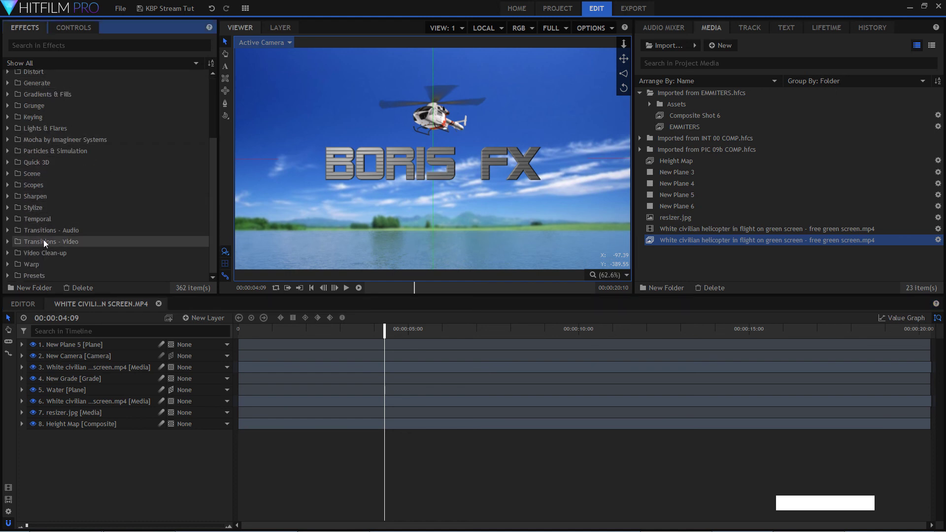
pyautogui.scroll(3, 43, 240)
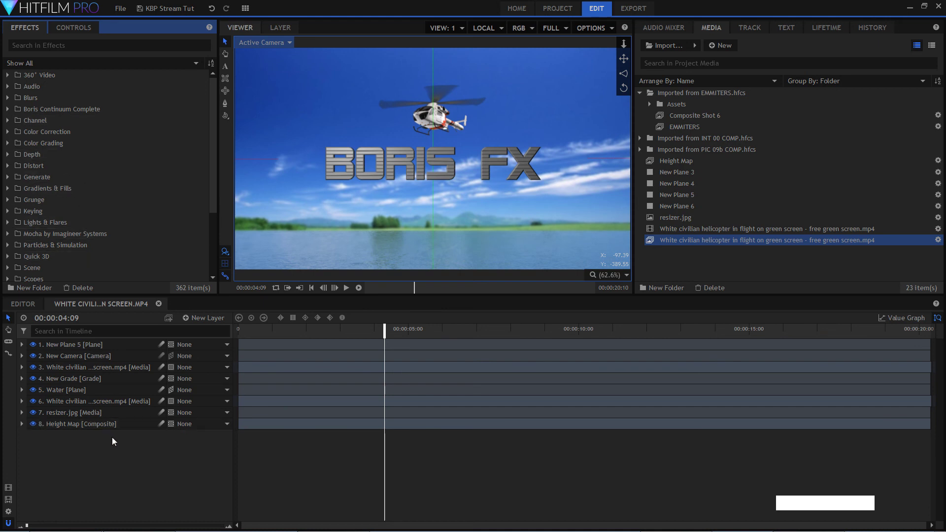
pyautogui.click(111, 451)
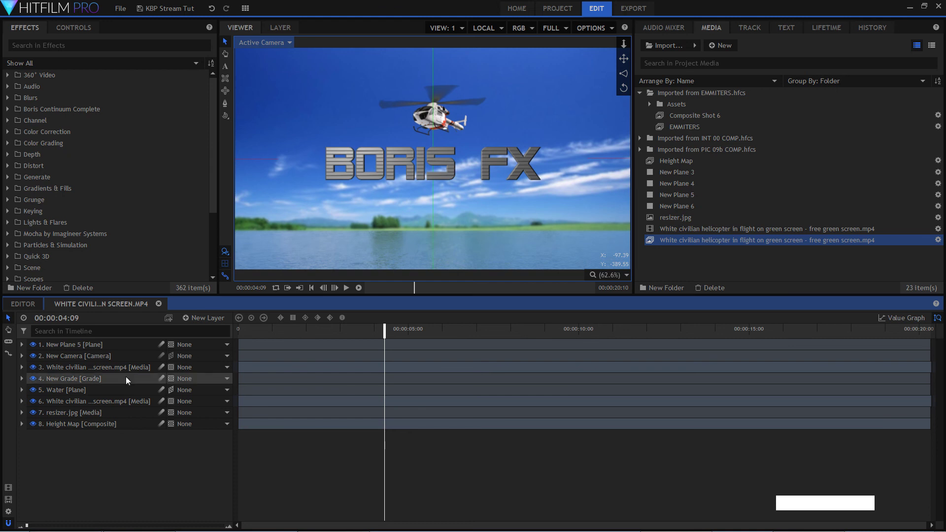
pyautogui.click(517, 8)
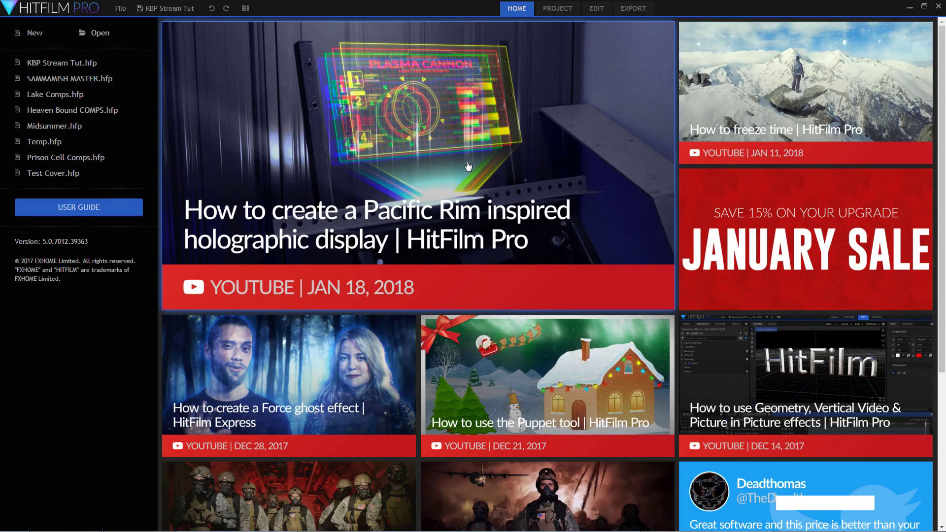